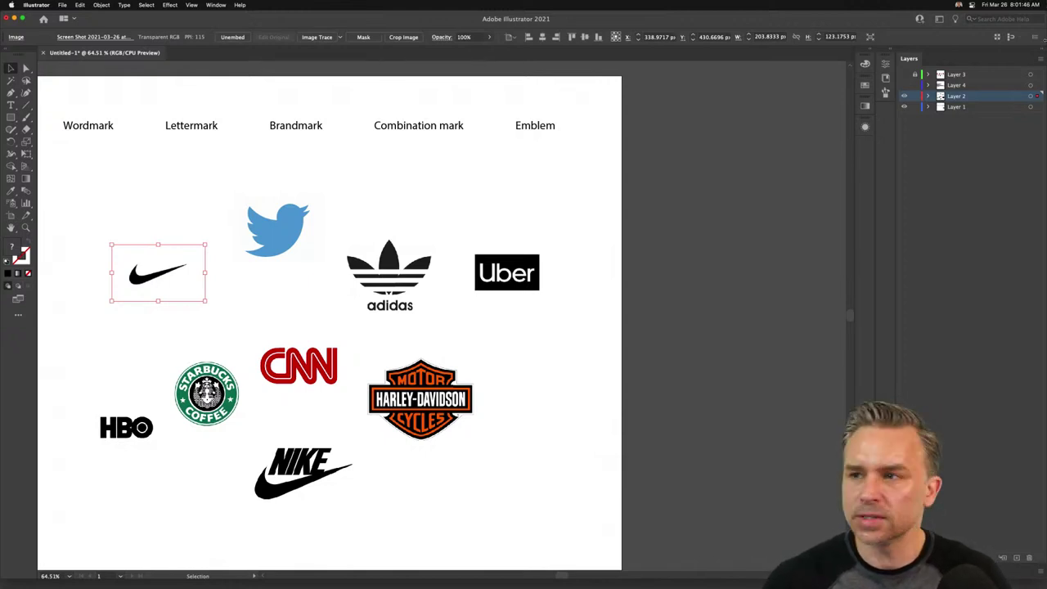
- Examine the five logo type headings, from Wordmark to Emblem, and the sample logos on the artboard
{"action": "left_click", "coordinate": [397, 206]}
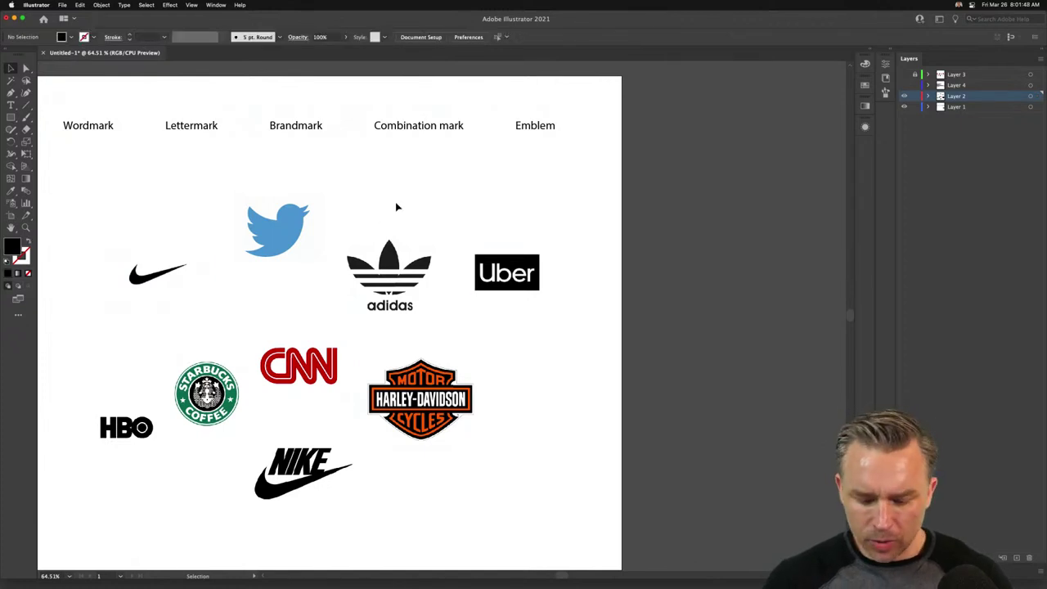
{"action": "key", "text": "super+0"}
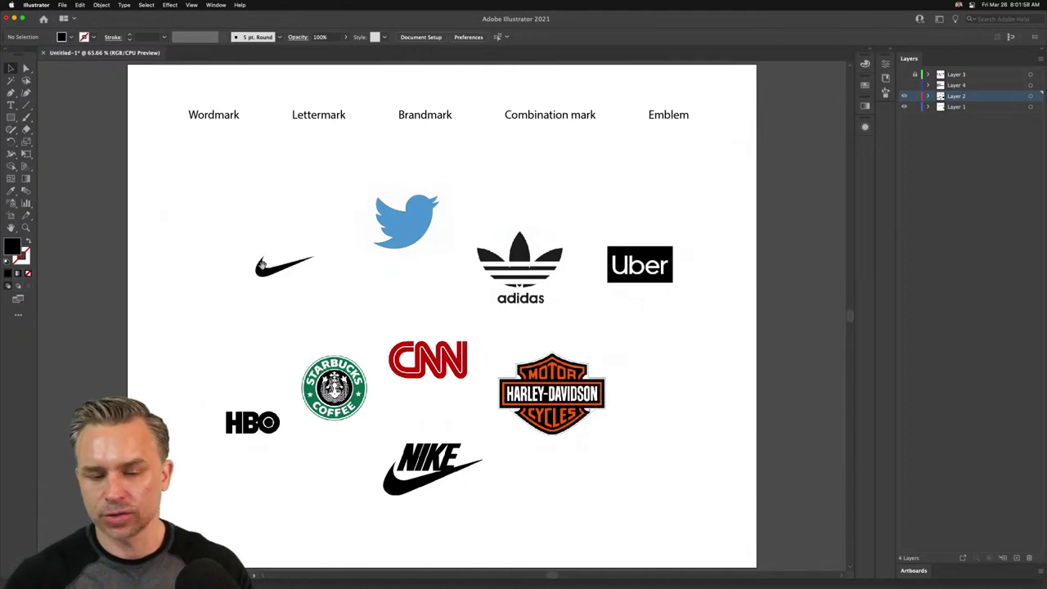
{"action": "scroll", "coordinate": [263, 265], "scroll_direction": "left", "scroll_amount": 2}
{"action": "scroll", "coordinate": [175, 166], "scroll_direction": "up", "scroll_amount": 2}
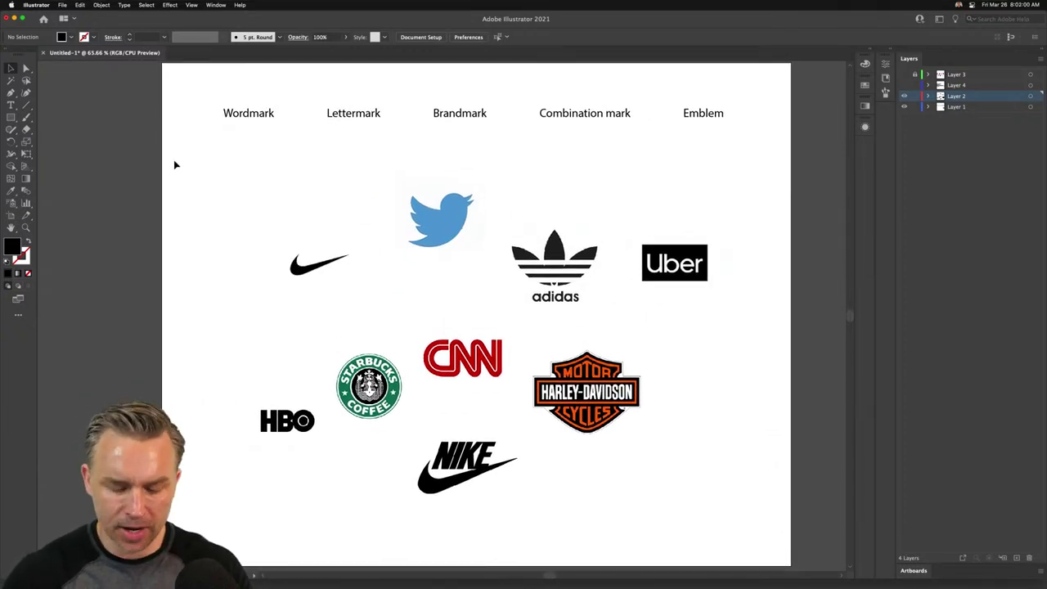
{"action": "key", "text": "super+equal"}
{"action": "key", "text": "super+equal"}
{"action": "key", "text": "super+equal"}
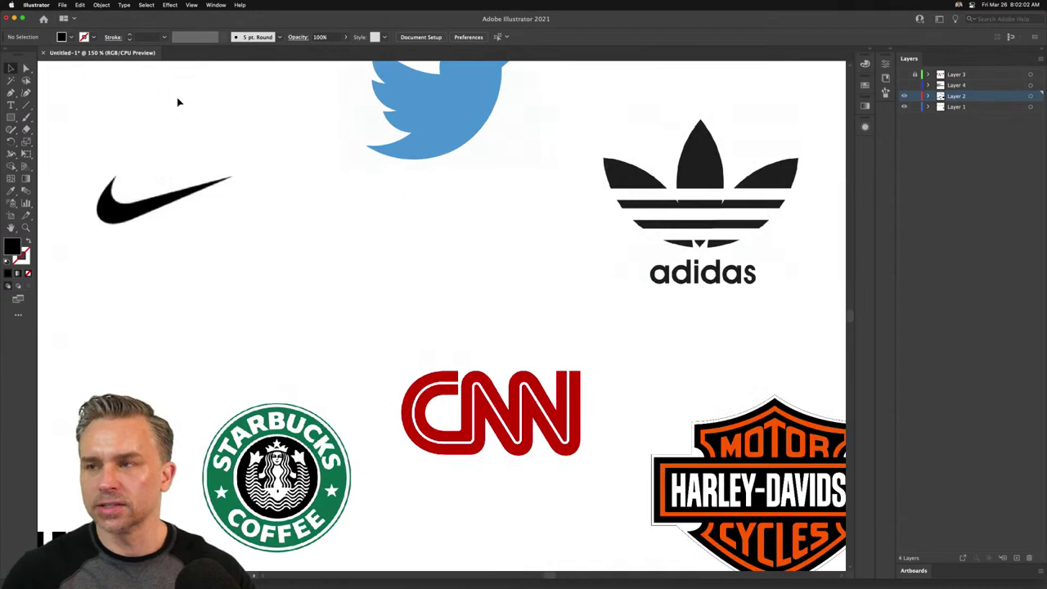
{"action": "scroll", "coordinate": [210, 239], "scroll_direction": "up", "scroll_amount": 5}
{"action": "scroll", "coordinate": [210, 239], "scroll_direction": "left", "scroll_amount": 4}
{"action": "scroll", "coordinate": [205, 238], "scroll_direction": "down", "scroll_amount": 1}
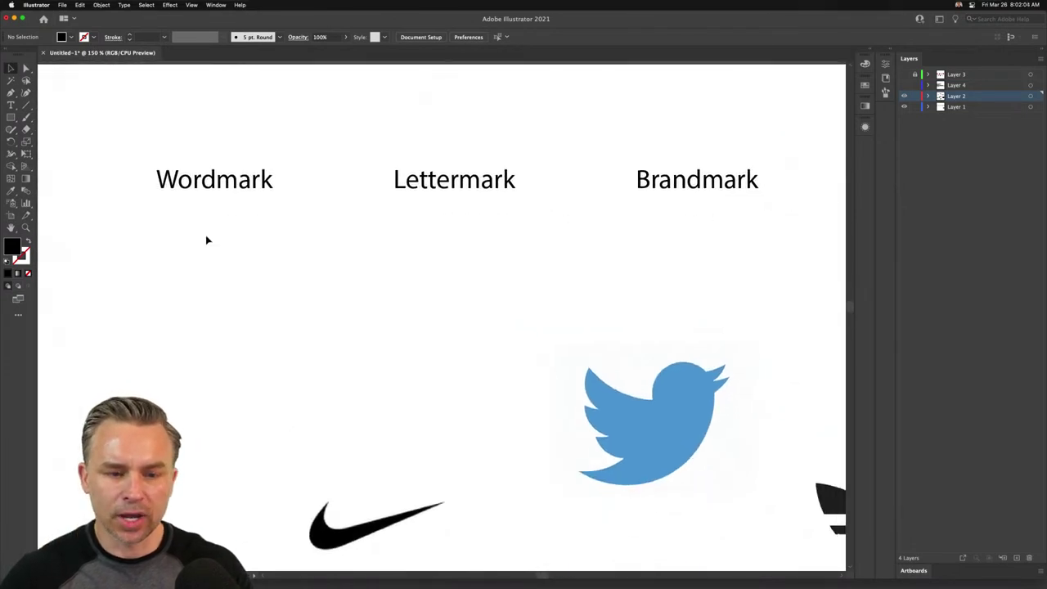
{"action": "left_click", "coordinate": [189, 194]}
{"action": "left_click", "coordinate": [617, 218]}
{"action": "scroll", "coordinate": [328, 245], "scroll_direction": "right", "scroll_amount": 5}
{"action": "scroll", "coordinate": [327, 245], "scroll_direction": "up", "scroll_amount": 1}
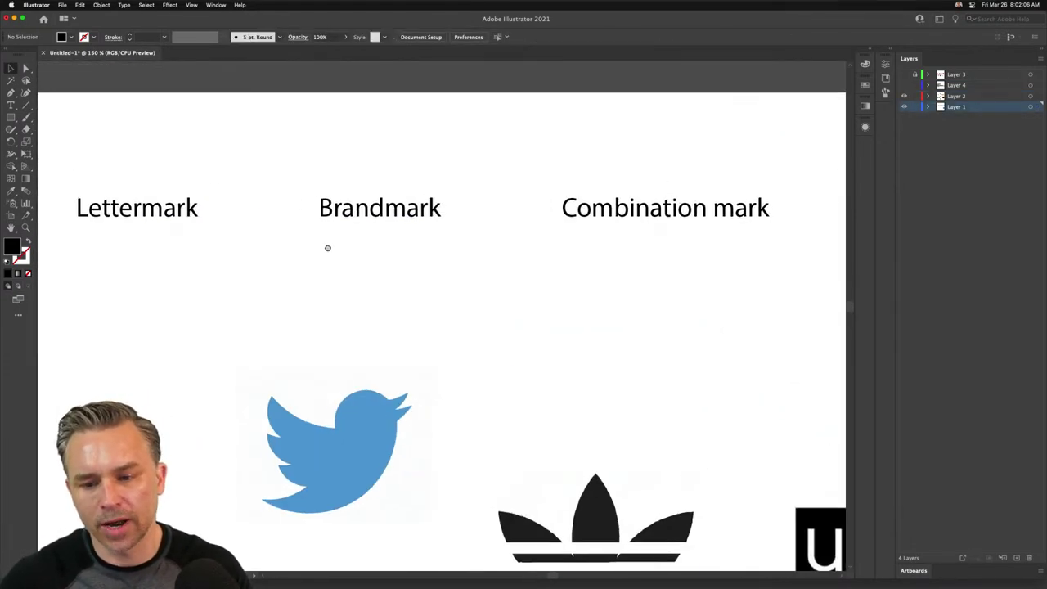
{"action": "scroll", "coordinate": [467, 257], "scroll_direction": "right", "scroll_amount": 4}
{"action": "scroll", "coordinate": [287, 271], "scroll_direction": "left", "scroll_amount": 2}
{"action": "scroll", "coordinate": [287, 270], "scroll_direction": "down", "scroll_amount": 1}
{"action": "scroll", "coordinate": [418, 234], "scroll_direction": "right", "scroll_amount": 1}
{"action": "key", "text": "super+0"}
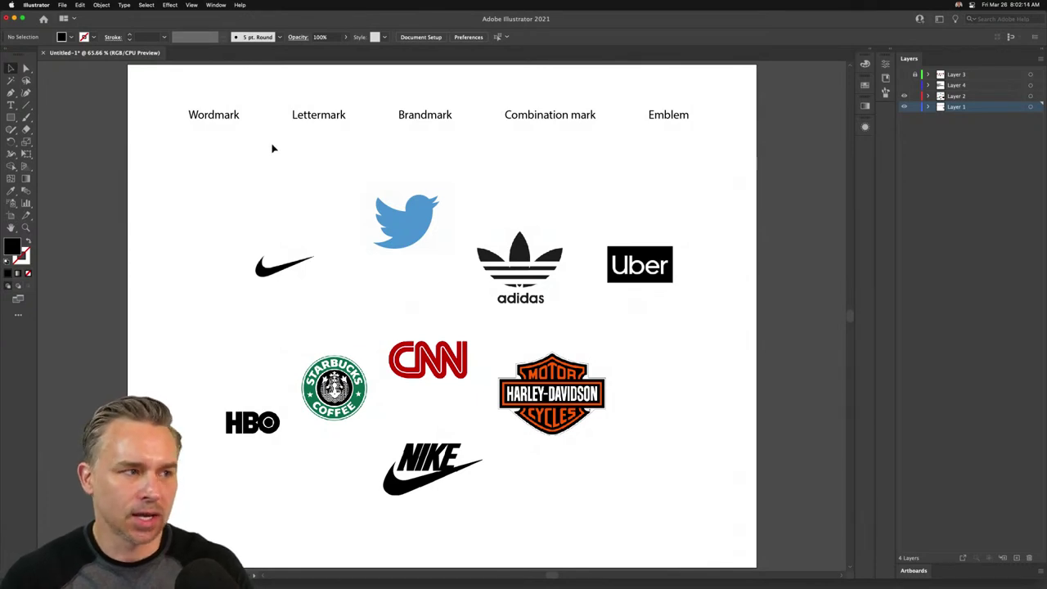
- Hide the artboard boundaries so the headings and logos sit on a plain white canvas
{"action": "left_click", "coordinate": [170, 4]}
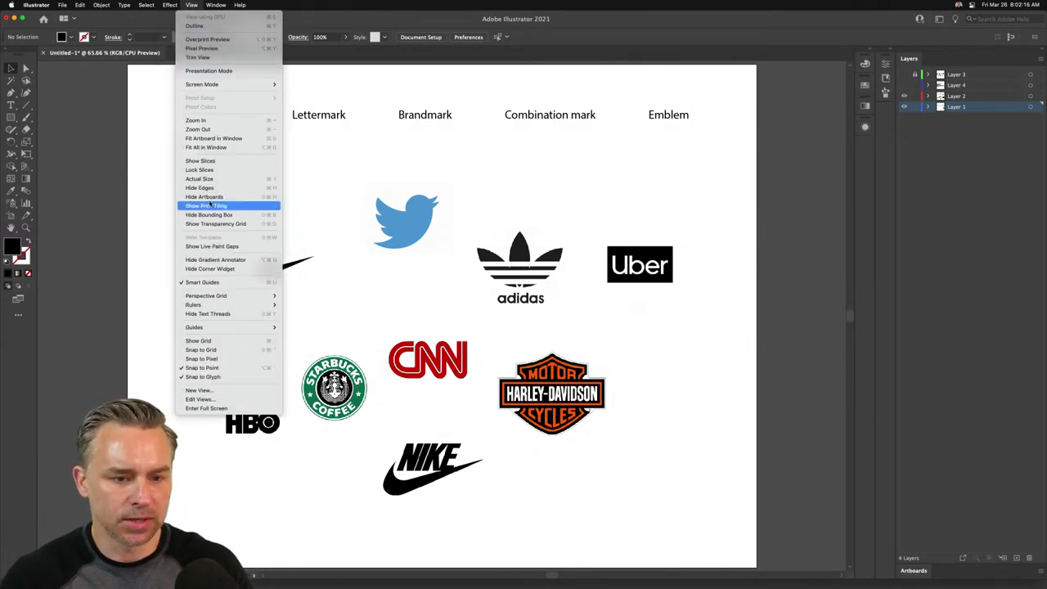
{"action": "left_click", "coordinate": [224, 197]}
{"action": "scroll", "coordinate": [149, 194], "scroll_direction": "left", "scroll_amount": 2}
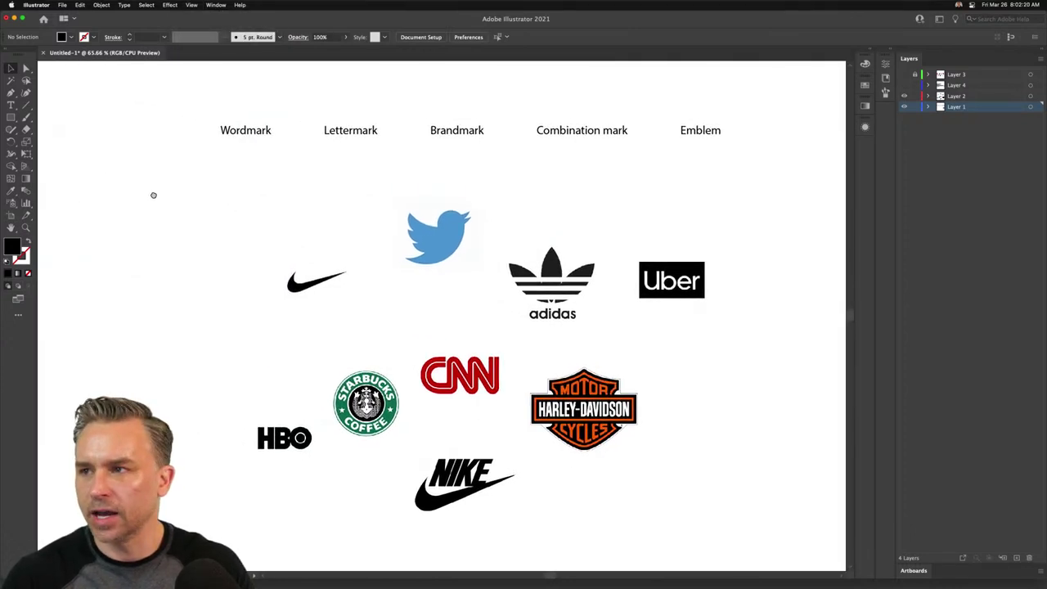
- Look over the unsorted sample logos and the category headings at actual size
{"action": "key", "text": "super+1"}
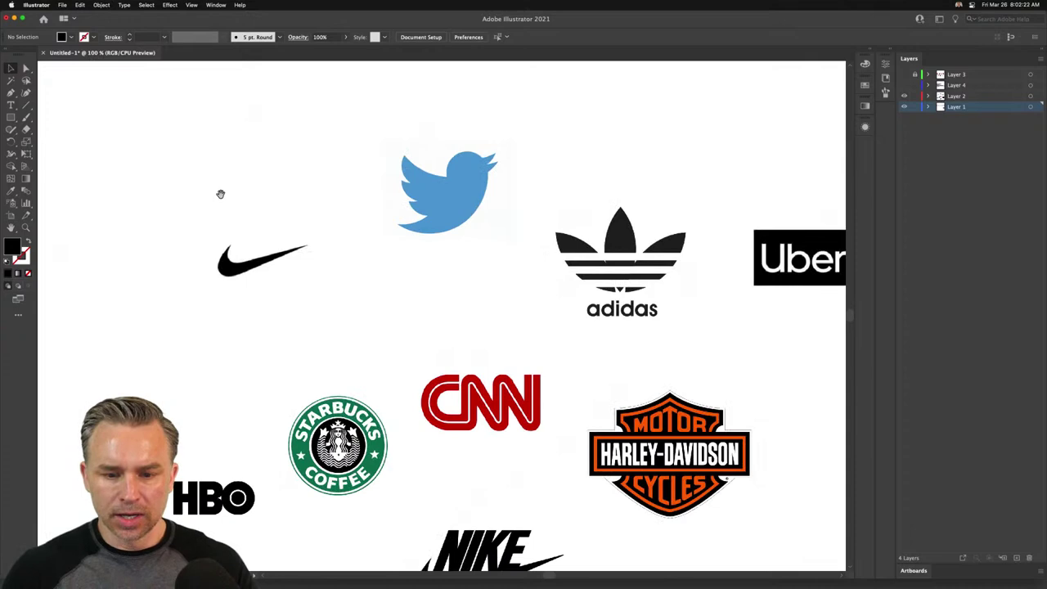
{"action": "scroll", "coordinate": [184, 217], "scroll_direction": "right", "scroll_amount": 3}
{"action": "scroll", "coordinate": [181, 199], "scroll_direction": "down", "scroll_amount": 2}
{"action": "scroll", "coordinate": [182, 199], "scroll_direction": "right", "scroll_amount": 2}
{"action": "scroll", "coordinate": [181, 200], "scroll_direction": "down", "scroll_amount": 1}
{"action": "scroll", "coordinate": [185, 205], "scroll_direction": "left", "scroll_amount": 2}
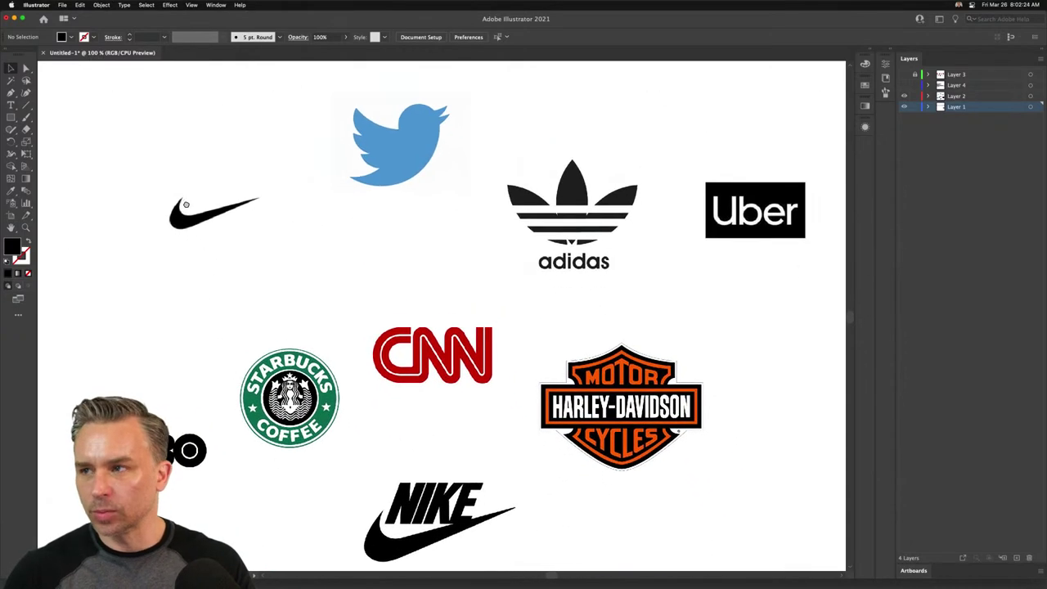
{"action": "scroll", "coordinate": [186, 208], "scroll_direction": "up", "scroll_amount": 5}
{"action": "scroll", "coordinate": [187, 208], "scroll_direction": "left", "scroll_amount": 2}
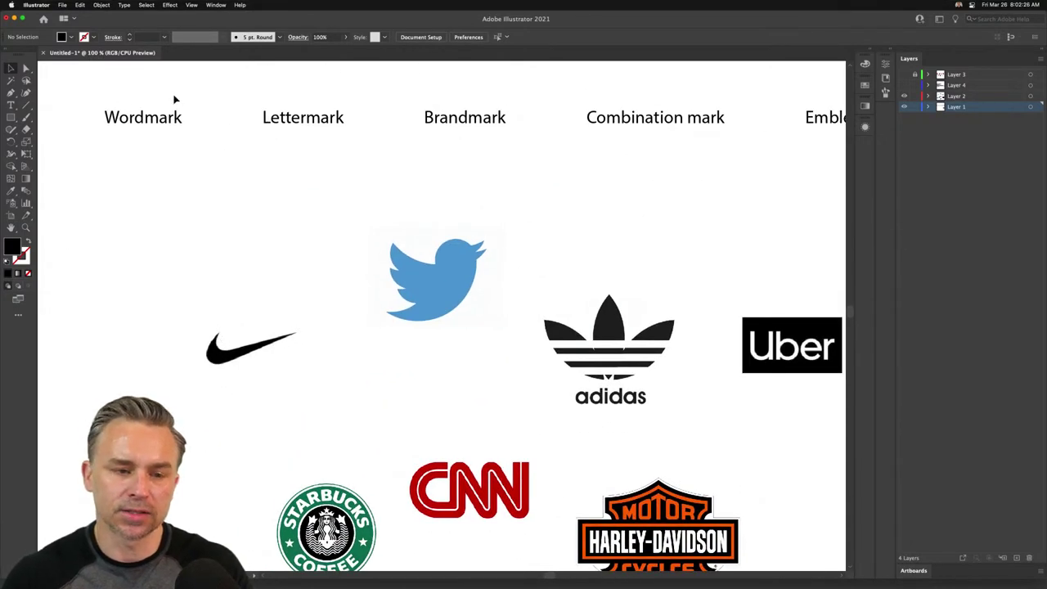
- Collapse the layers list to widen the canvas, and leave the Wordmark heading deselected
{"action": "left_click", "coordinate": [1042, 50]}
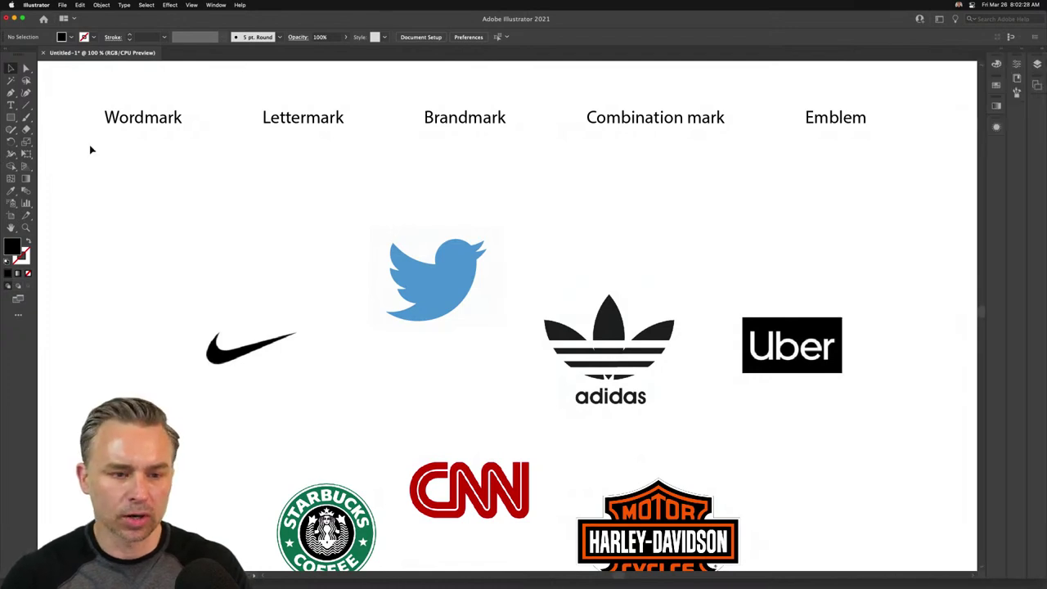
{"action": "left_click", "coordinate": [123, 123]}
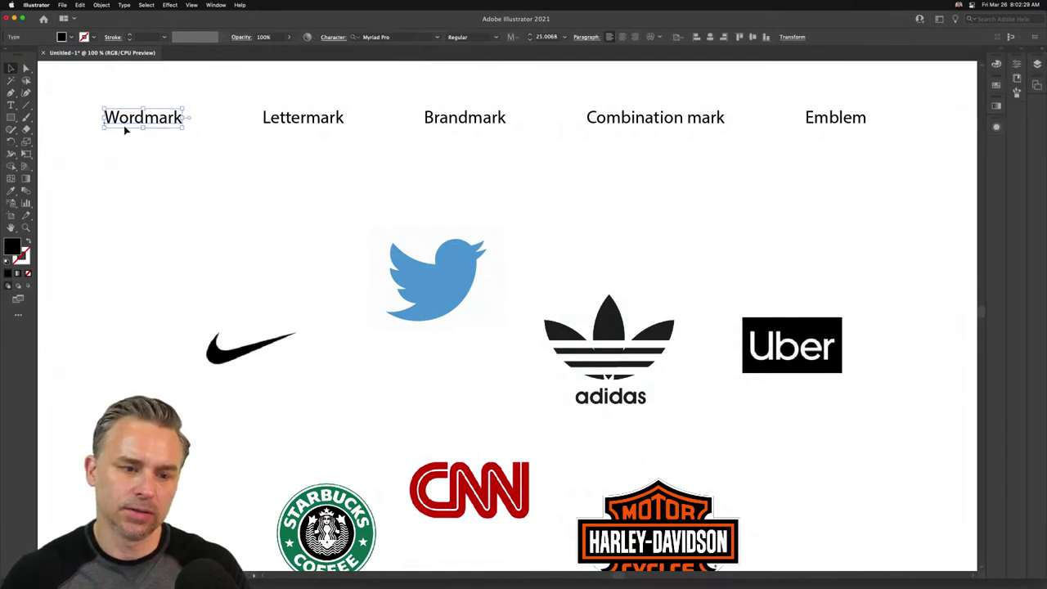
{"action": "left_click", "coordinate": [221, 268]}
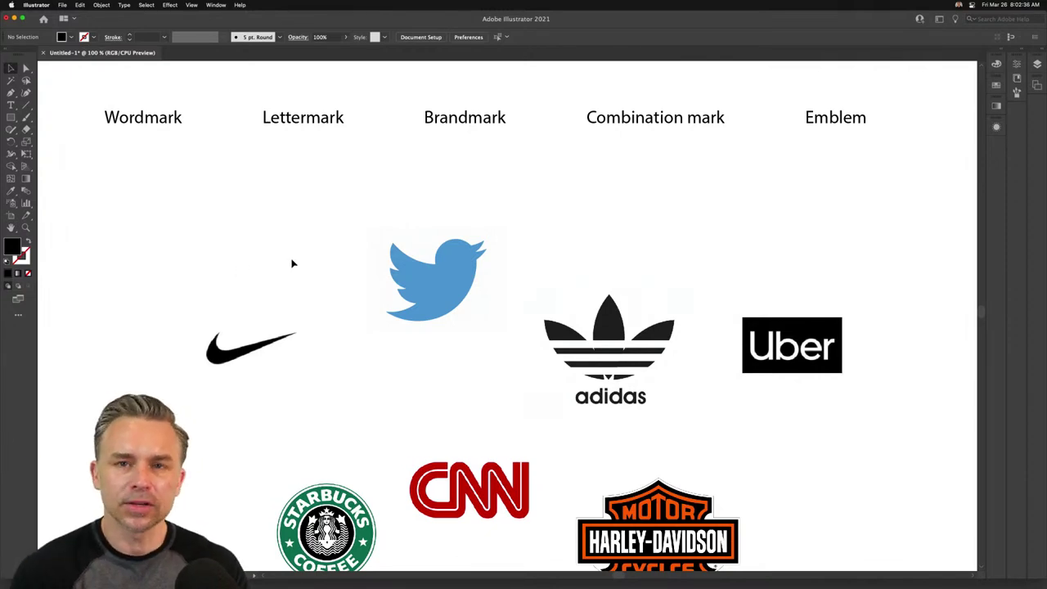
- Switch to Chrome, show the logo request tweet and close the four logo reference pages
{"action": "mouse_move", "coordinate": [531, 581]}
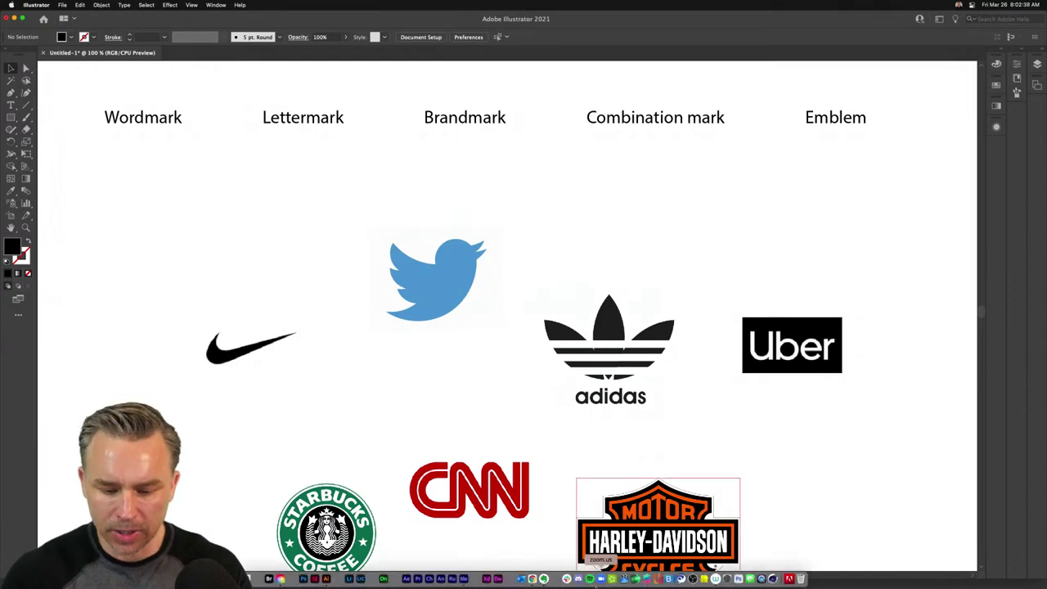
{"action": "left_click", "coordinate": [532, 579]}
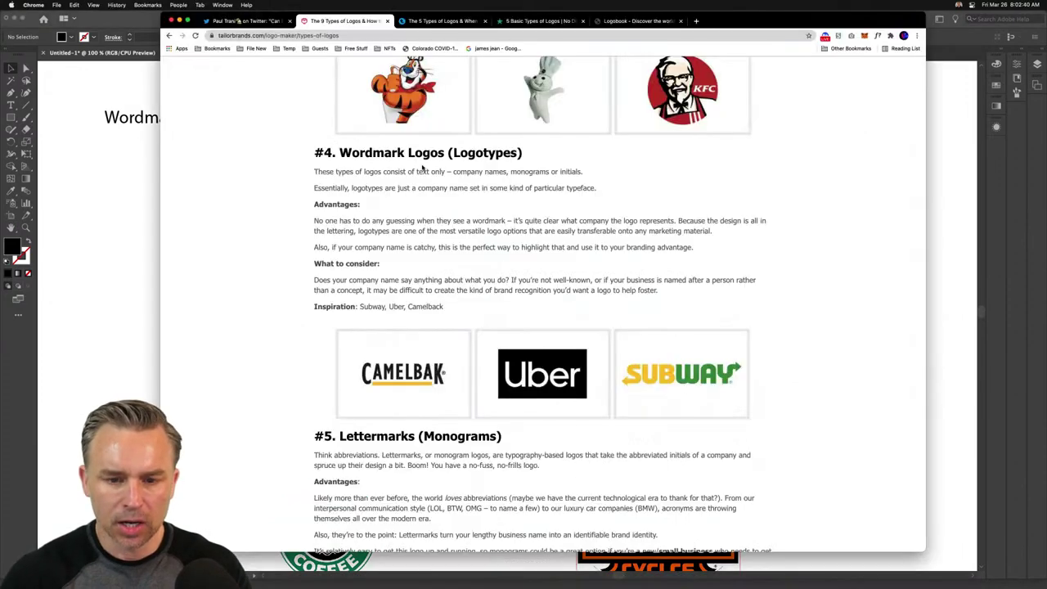
{"action": "left_click", "coordinate": [237, 20]}
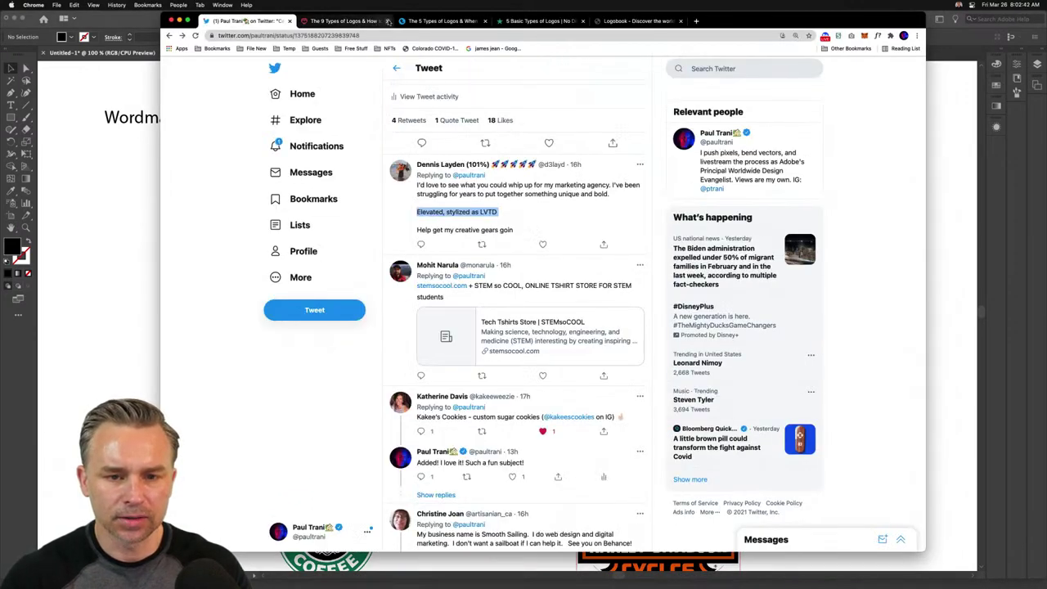
{"action": "left_click", "coordinate": [388, 21]}
{"action": "left_click", "coordinate": [387, 21]}
{"action": "left_click", "coordinate": [388, 22]}
{"action": "left_click", "coordinate": [388, 21]}
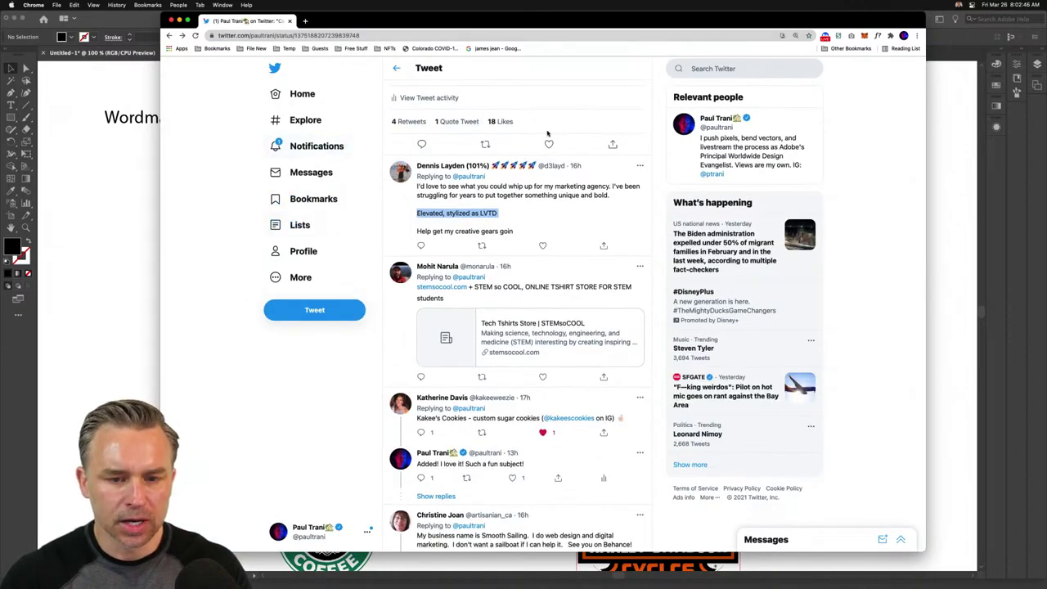
- Read the tweet asking for logo requests and the business names suggested in its replies
{"action": "scroll", "coordinate": [540, 138], "scroll_direction": "up", "scroll_amount": 5}
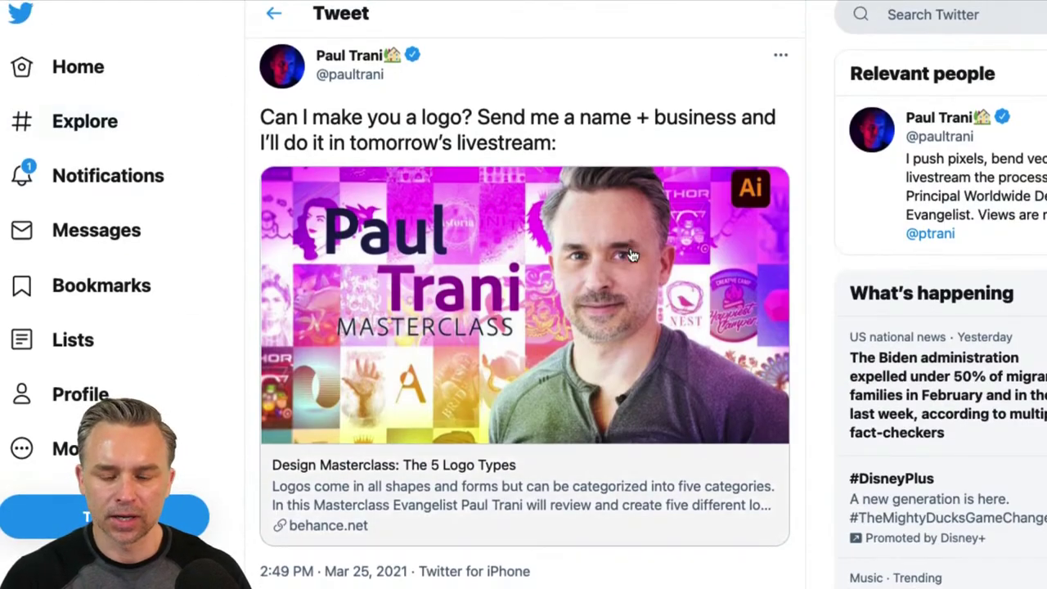
{"action": "scroll", "coordinate": [606, 276], "scroll_direction": "down", "scroll_amount": 5}
{"action": "scroll", "coordinate": [606, 277], "scroll_direction": "down", "scroll_amount": 4}
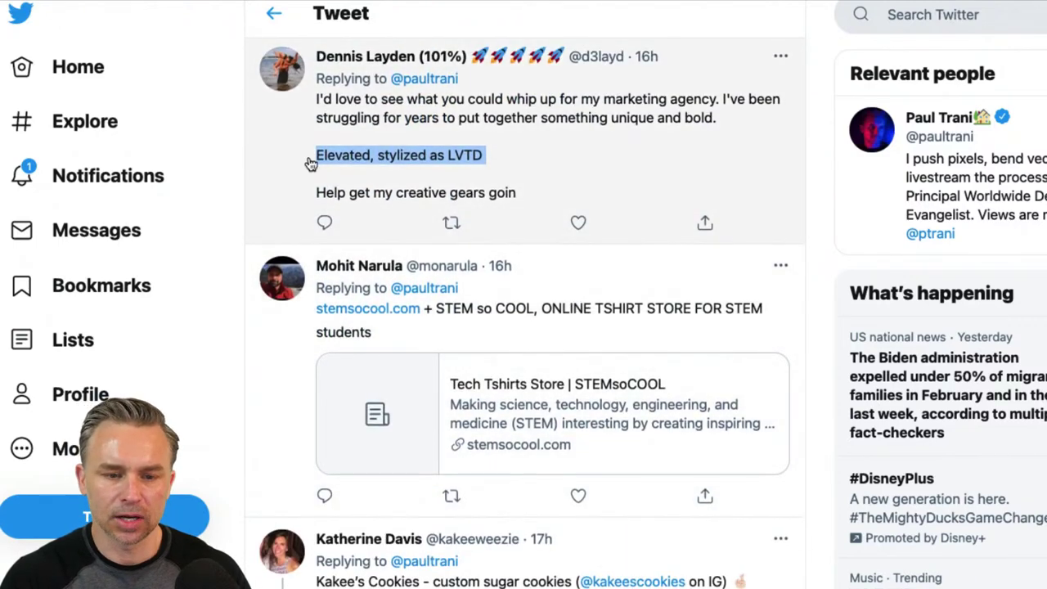
{"action": "scroll", "coordinate": [515, 198], "scroll_direction": "down", "scroll_amount": 4}
{"action": "scroll", "coordinate": [534, 205], "scroll_direction": "down", "scroll_amount": 1}
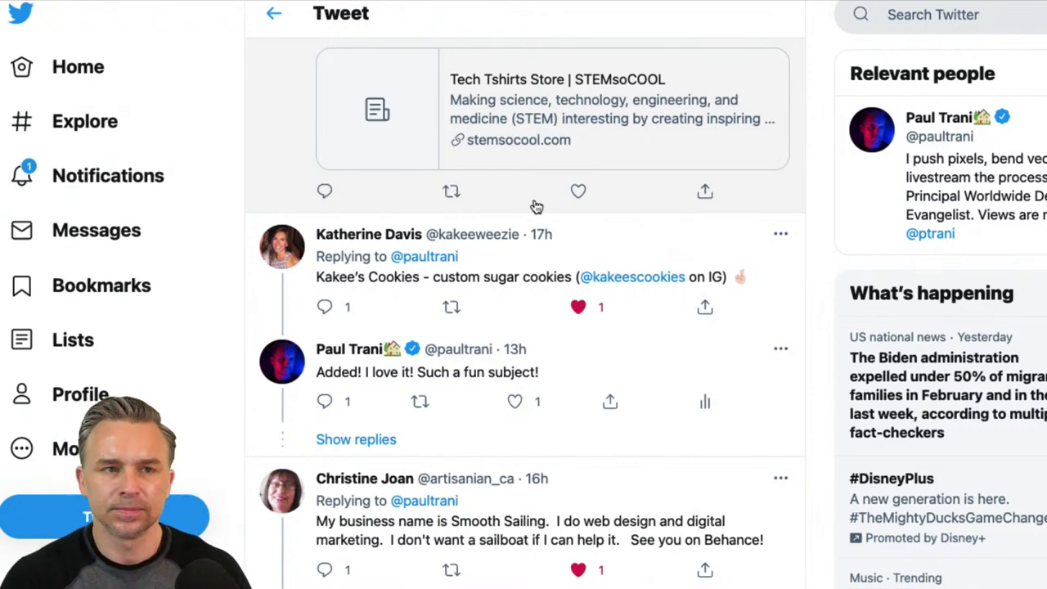
{"action": "scroll", "coordinate": [585, 384], "scroll_direction": "down", "scroll_amount": 6}
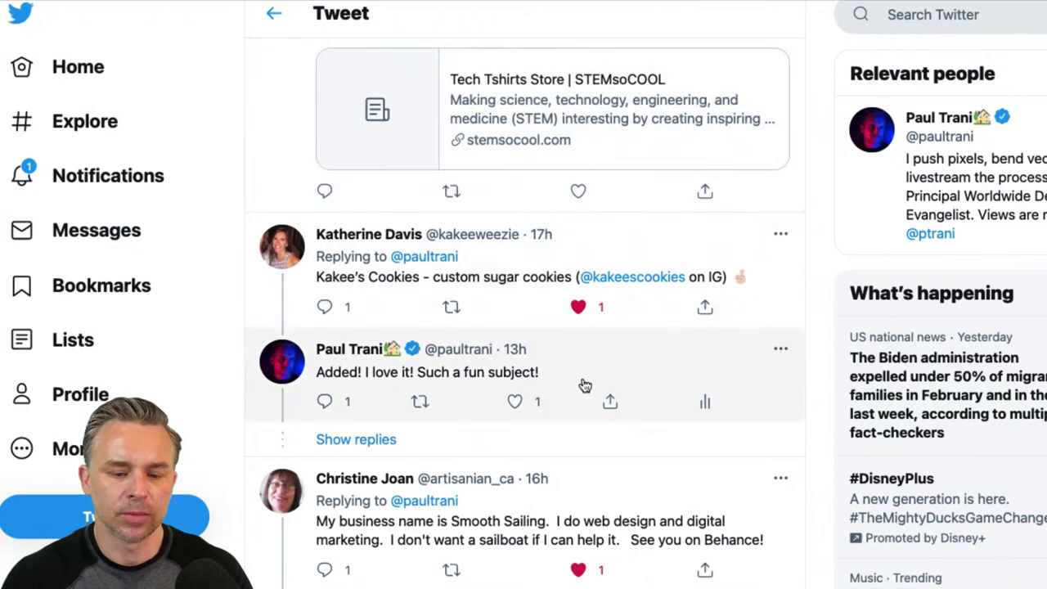
{"action": "scroll", "coordinate": [587, 381], "scroll_direction": "down", "scroll_amount": 5}
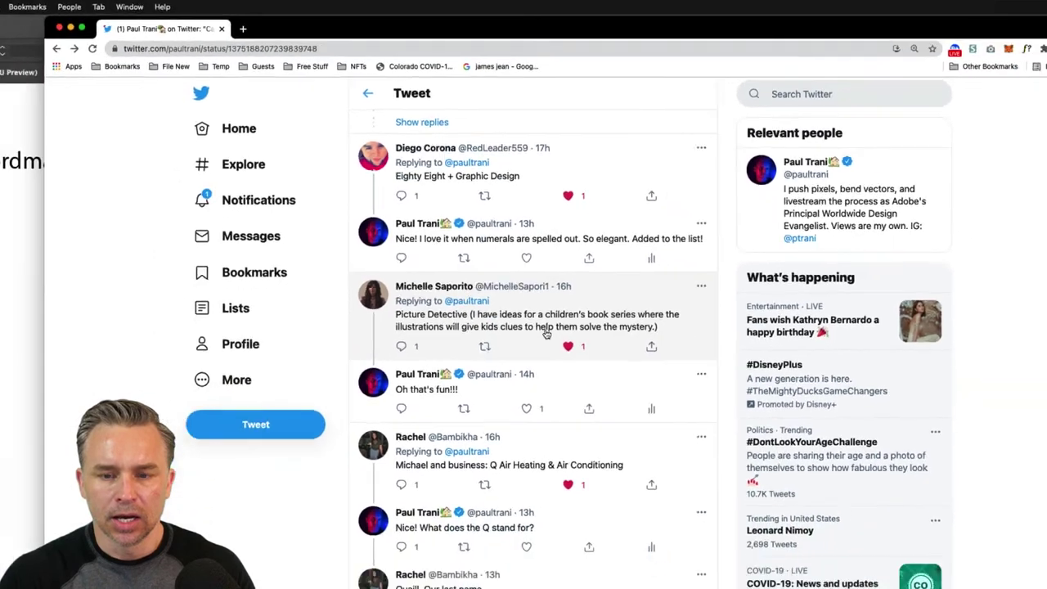
{"action": "scroll", "coordinate": [541, 278], "scroll_direction": "down", "scroll_amount": 5}
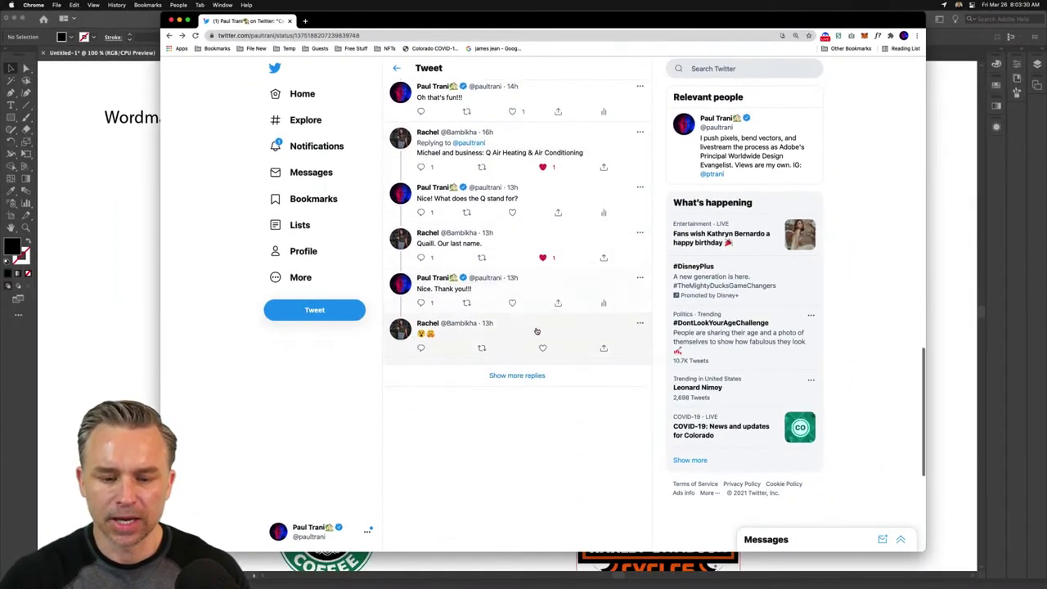
{"action": "scroll", "coordinate": [536, 331], "scroll_direction": "up", "scroll_amount": 3}
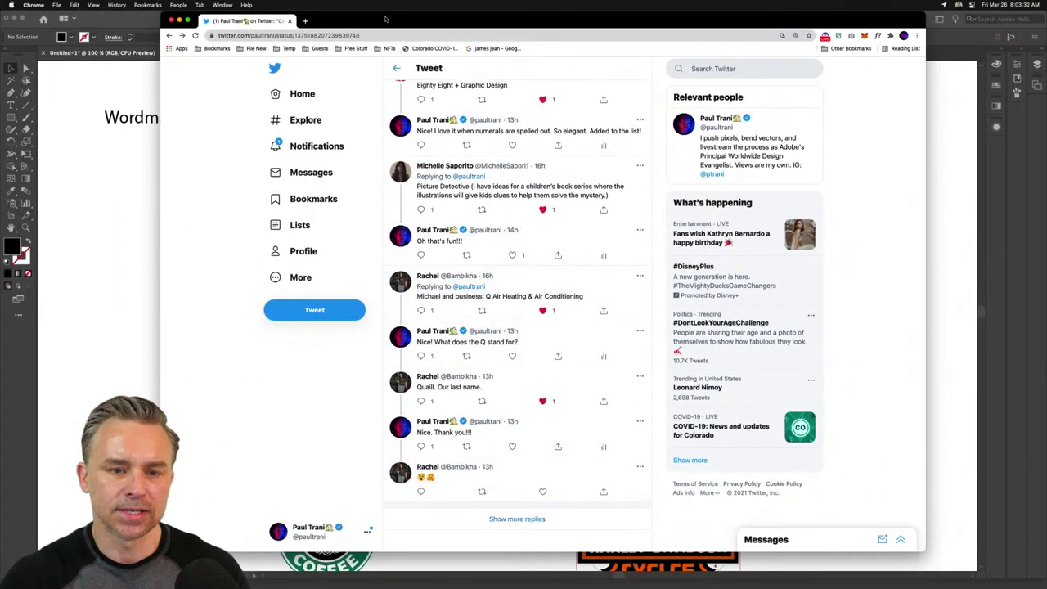
- Minimize the browser window and return to the logo document in Illustrator with nothing selected
{"action": "left_click_drag", "start_coordinate": [386, 18], "coordinate": [365, 40]}
{"action": "left_click", "coordinate": [156, 44]}
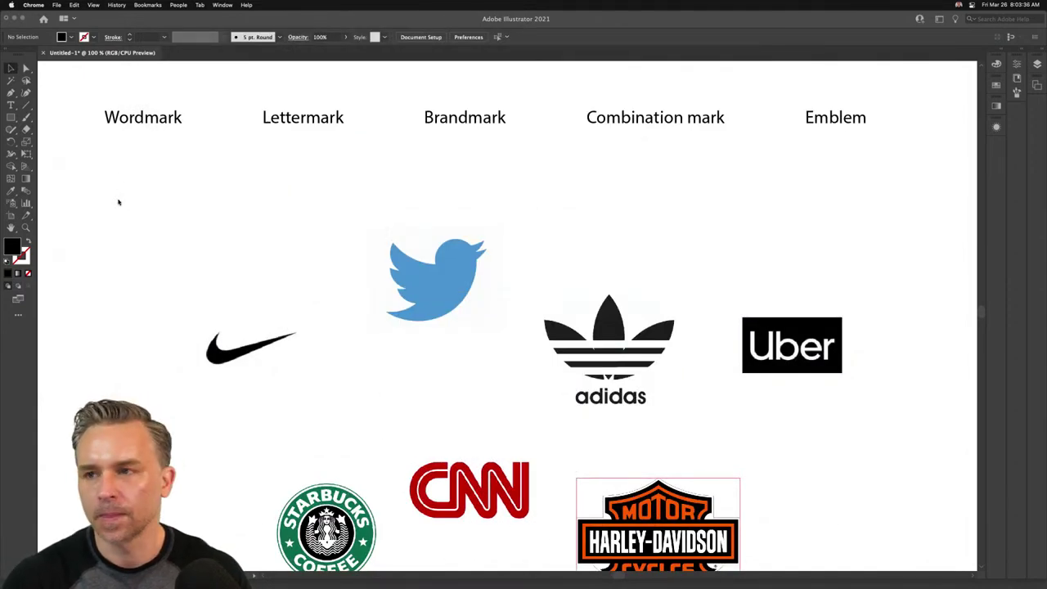
{"action": "left_click", "coordinate": [126, 209]}
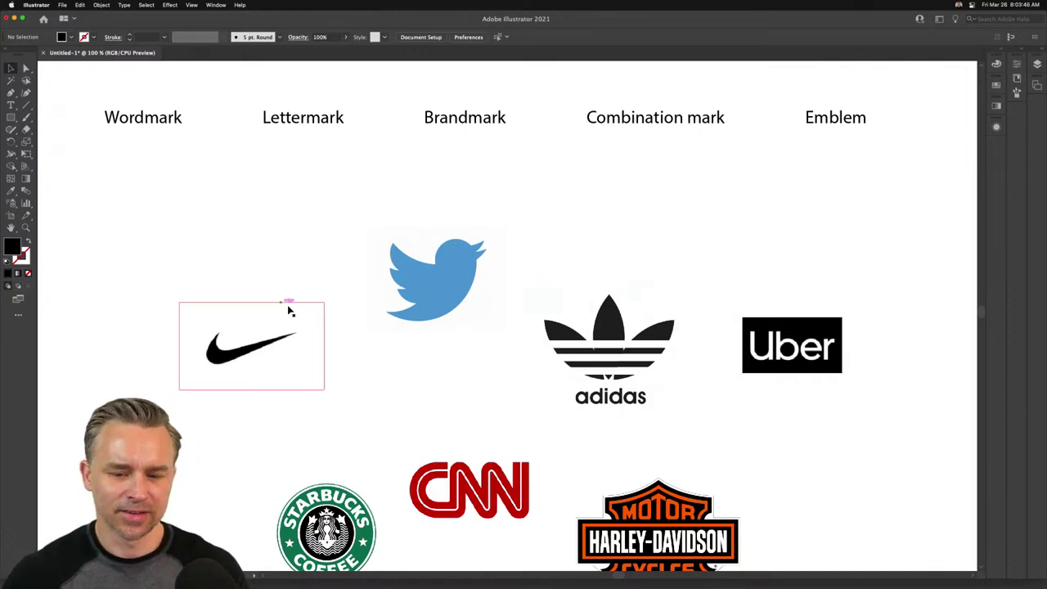
{"action": "left_click_drag", "start_coordinate": [93, 107], "coordinate": [96, 137]}
{"action": "left_click", "coordinate": [93, 193]}
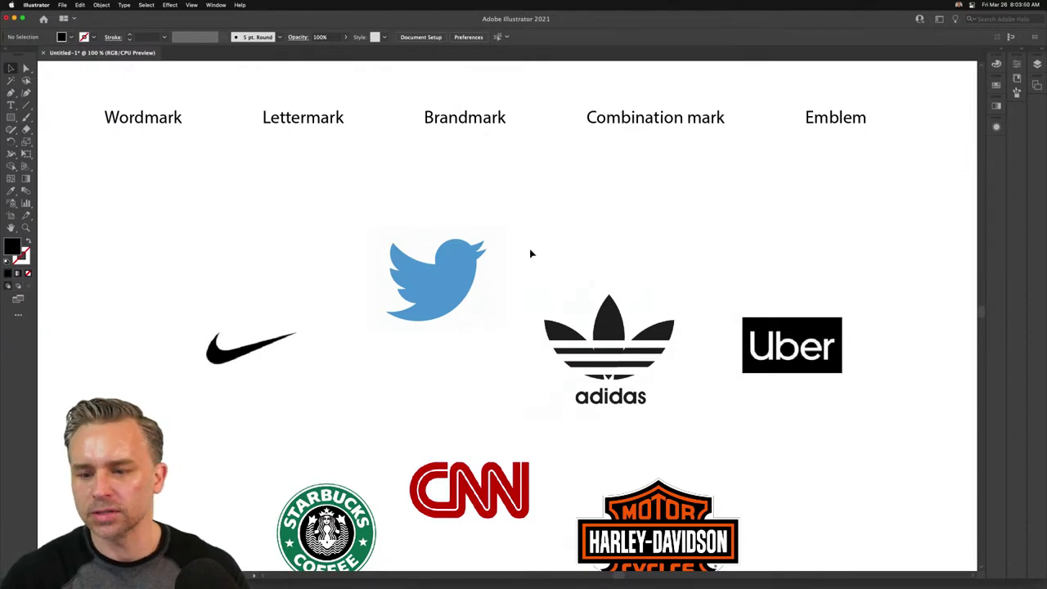
- Move the Uber logo directly beneath the Wordmark heading and deselect it
{"action": "left_click_drag", "start_coordinate": [502, 456], "coordinate": [423, 281]}
{"action": "mouse_move", "coordinate": [394, 231]}
{"action": "left_mouse_down"}
{"action": "mouse_move", "coordinate": [393, 299]}
{"action": "mouse_move", "coordinate": [404, 194]}
{"action": "left_mouse_up"}
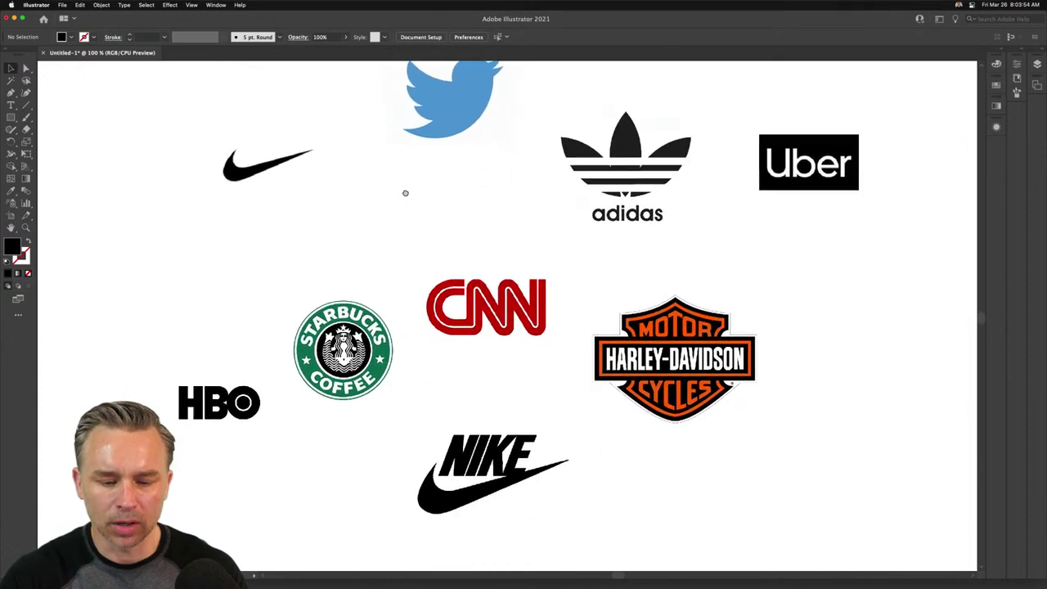
{"action": "left_click", "coordinate": [646, 352]}
{"action": "left_click", "coordinate": [463, 237]}
{"action": "left_click_drag", "start_coordinate": [467, 217], "coordinate": [478, 383]}
{"action": "left_click_drag", "start_coordinate": [785, 323], "coordinate": [132, 154]}
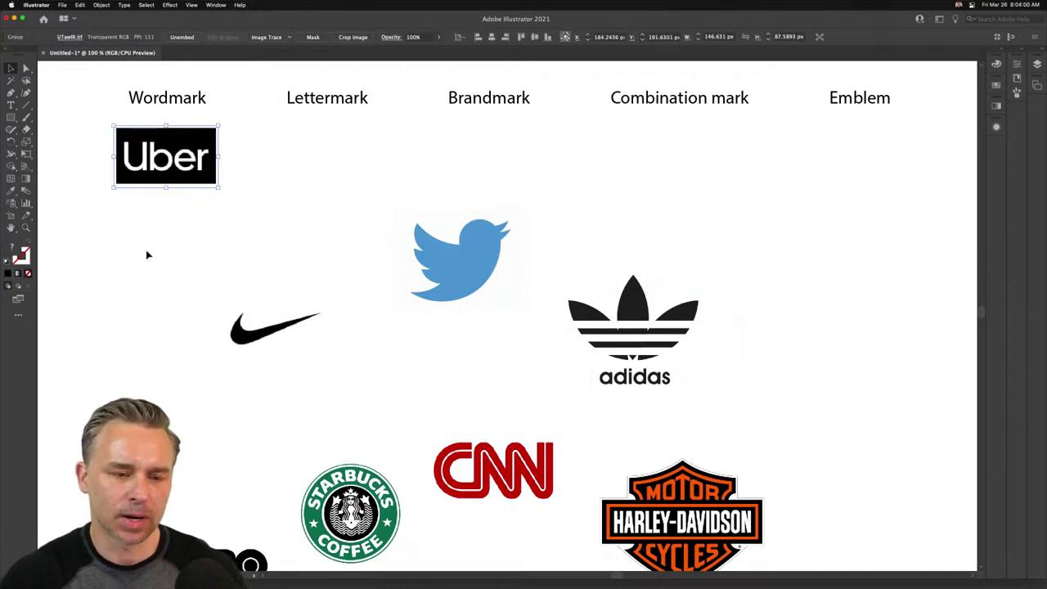
{"action": "left_click", "coordinate": [145, 255]}
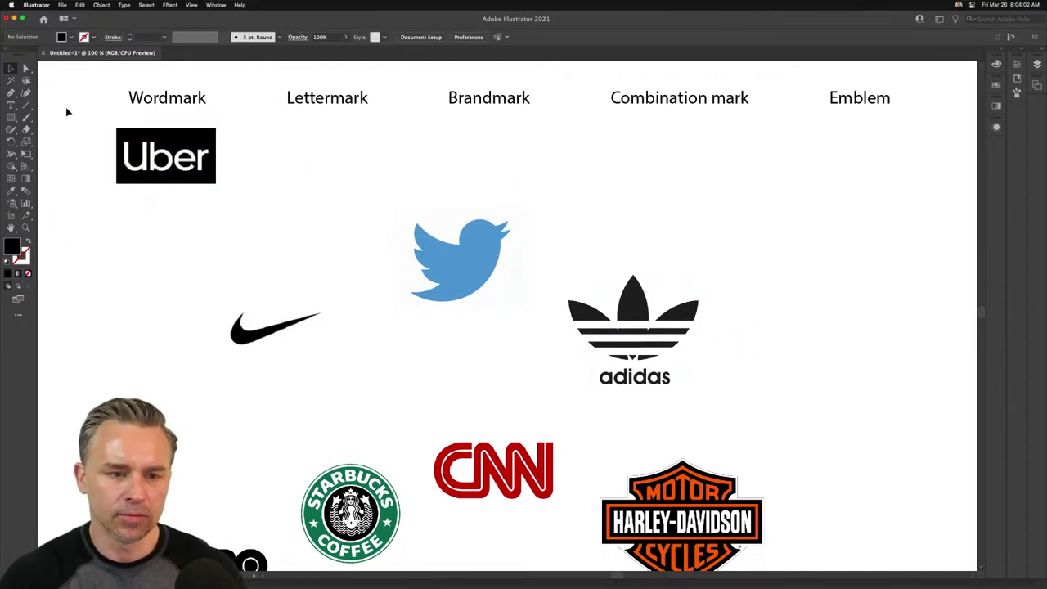
- Set the font size of all five logo type headings to 28 pt
{"action": "key", "text": "super+equal"}
{"action": "left_click_drag", "start_coordinate": [177, 201], "coordinate": [293, 298]}
{"action": "key", "text": "super+minus"}
{"action": "key", "text": "super+minus"}
{"action": "left_click_drag", "start_coordinate": [221, 94], "coordinate": [712, 156]}
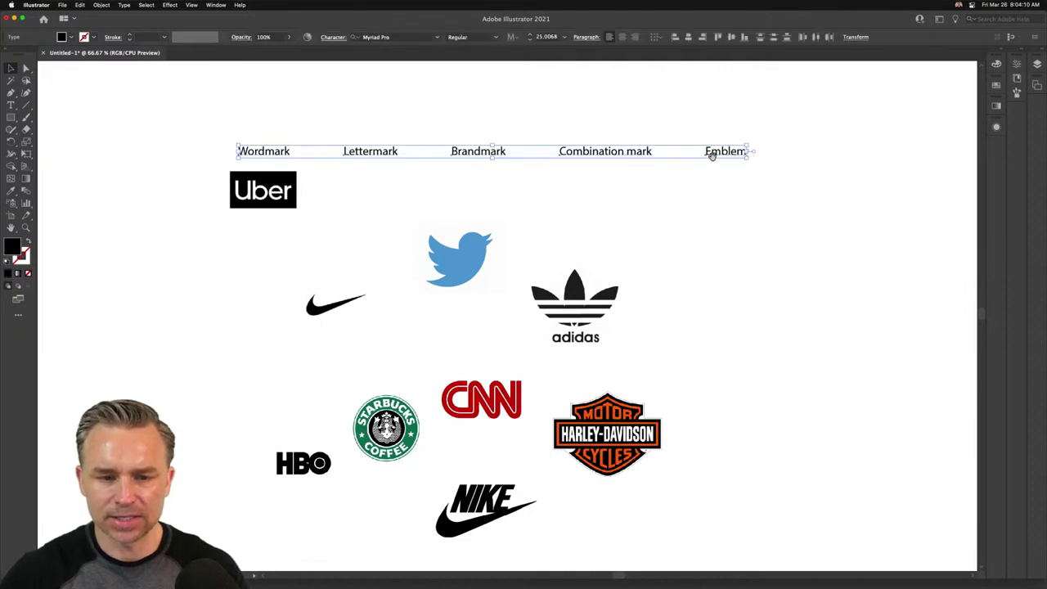
{"action": "scroll", "coordinate": [727, 103], "scroll_direction": "left", "scroll_amount": 4}
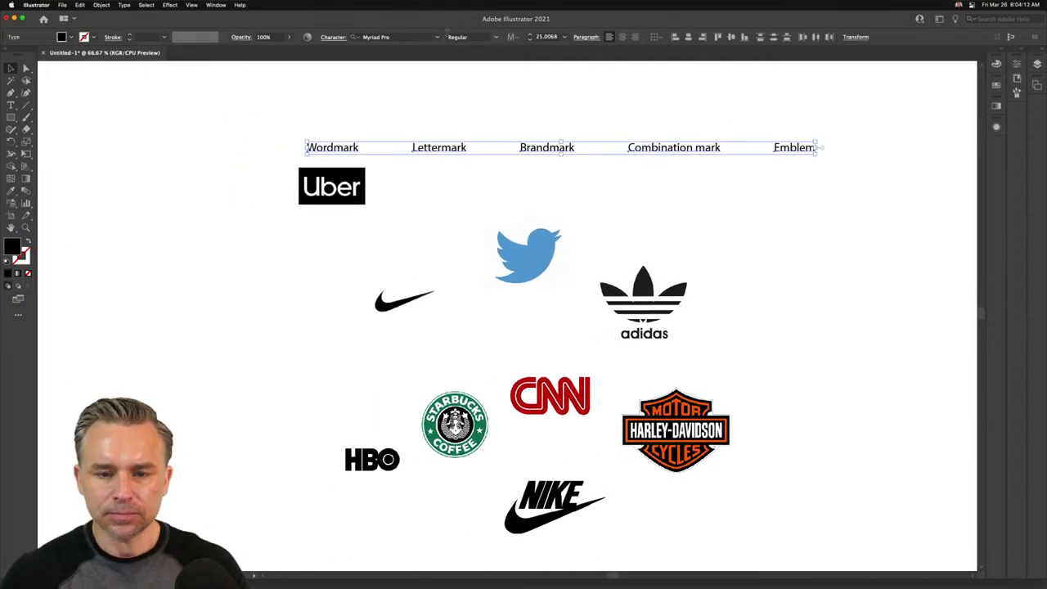
{"action": "left_click", "coordinate": [530, 35]}
{"action": "left_click", "coordinate": [530, 34]}
{"action": "left_click", "coordinate": [530, 35]}
{"action": "left_click", "coordinate": [530, 34]}
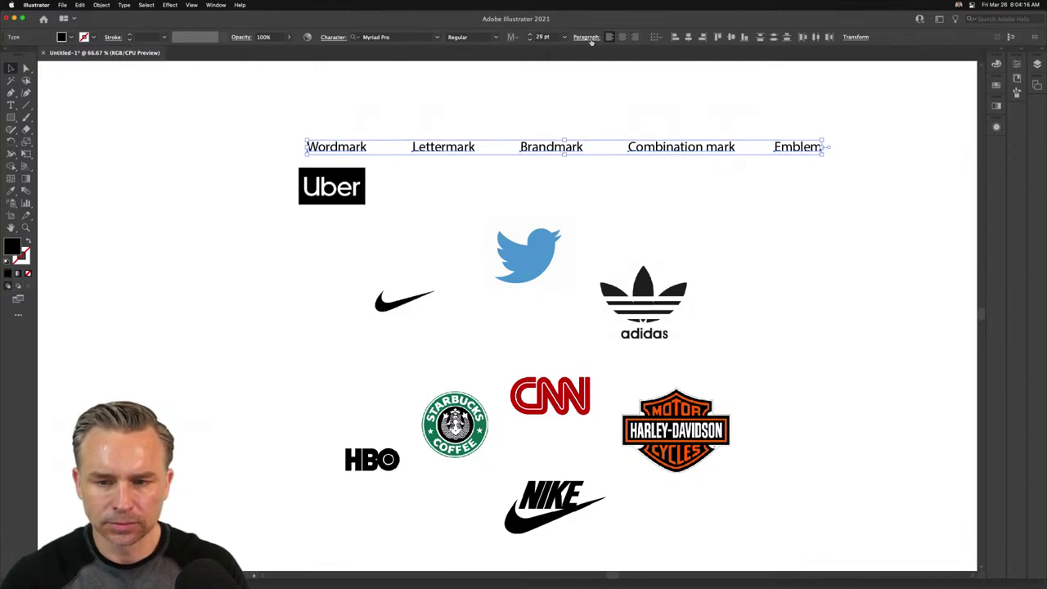
- Center-align the text of the five logo type headings and set their font size to 33 pt
{"action": "left_click", "coordinate": [621, 37]}
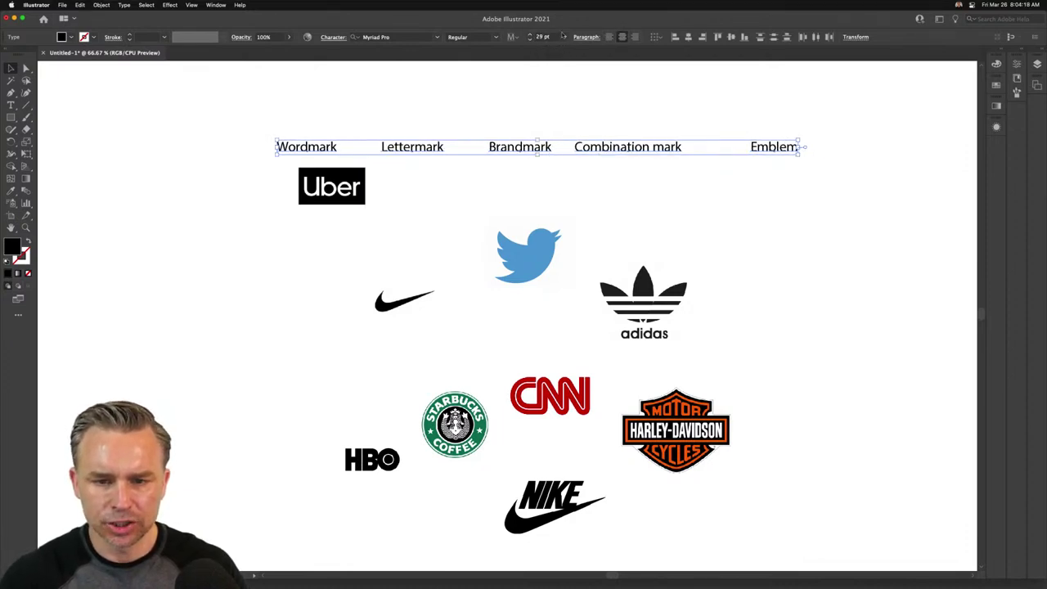
{"action": "left_click", "coordinate": [530, 35]}
{"action": "left_click", "coordinate": [530, 34]}
{"action": "left_click", "coordinate": [529, 35]}
{"action": "left_click", "coordinate": [530, 35]}
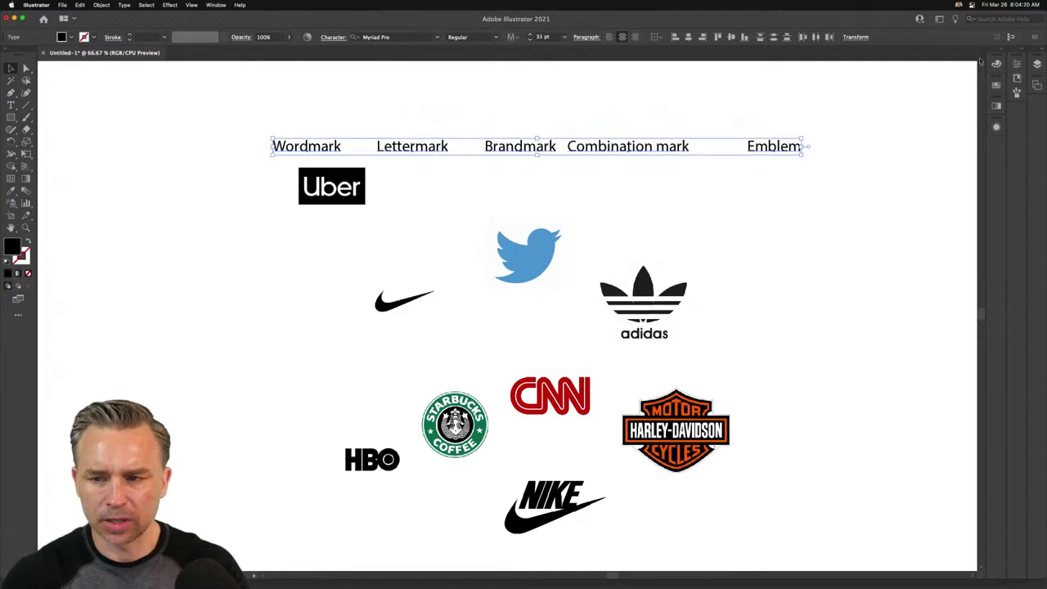
- Distribute the horizontal spacing between the five logo type headings evenly and deselect them
{"action": "left_click", "coordinate": [1003, 54]}
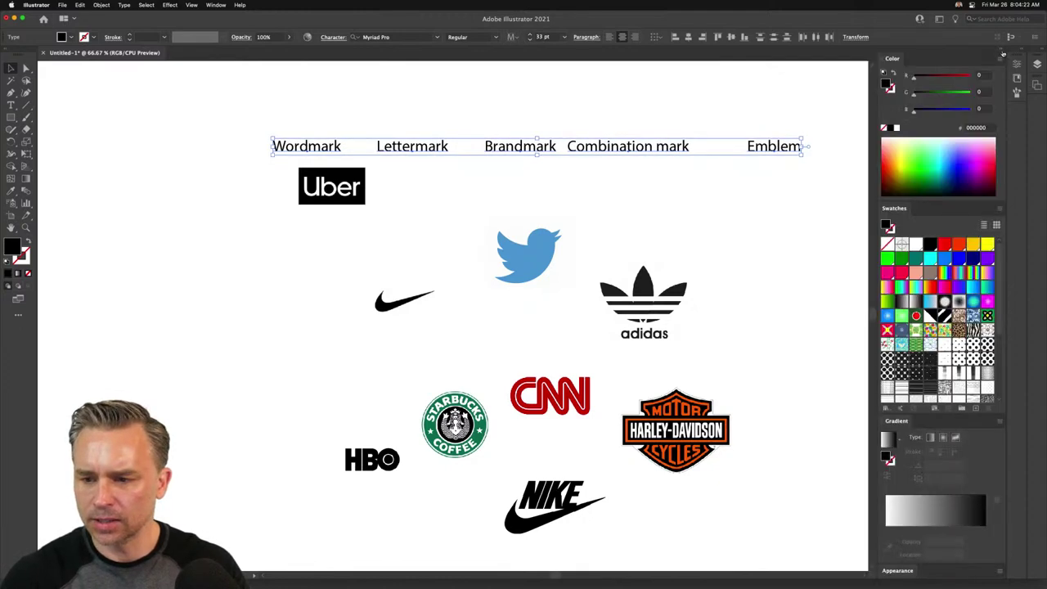
{"action": "left_click", "coordinate": [1022, 51]}
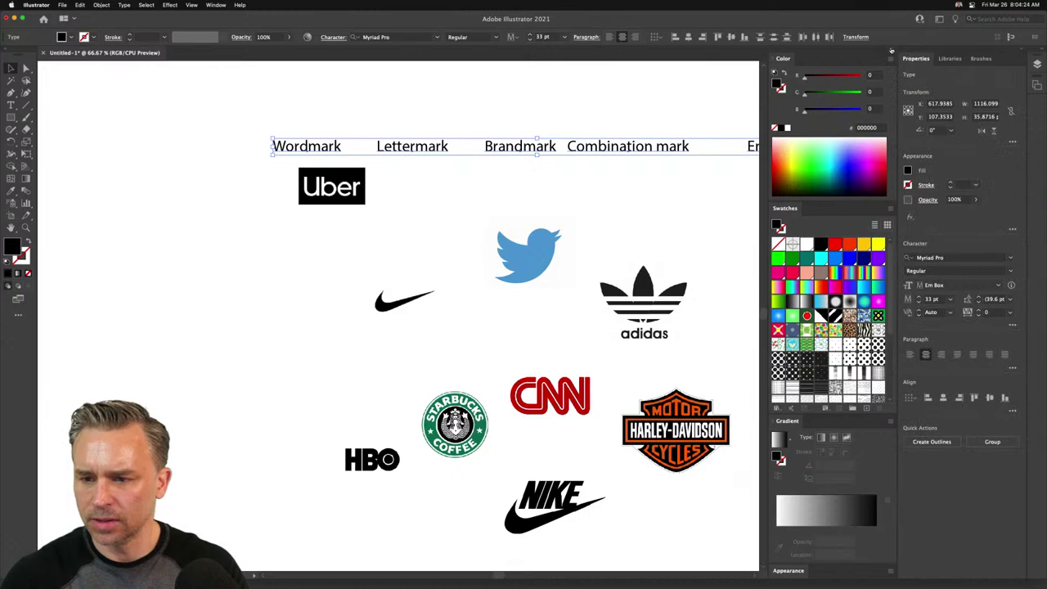
{"action": "left_click", "coordinate": [892, 51]}
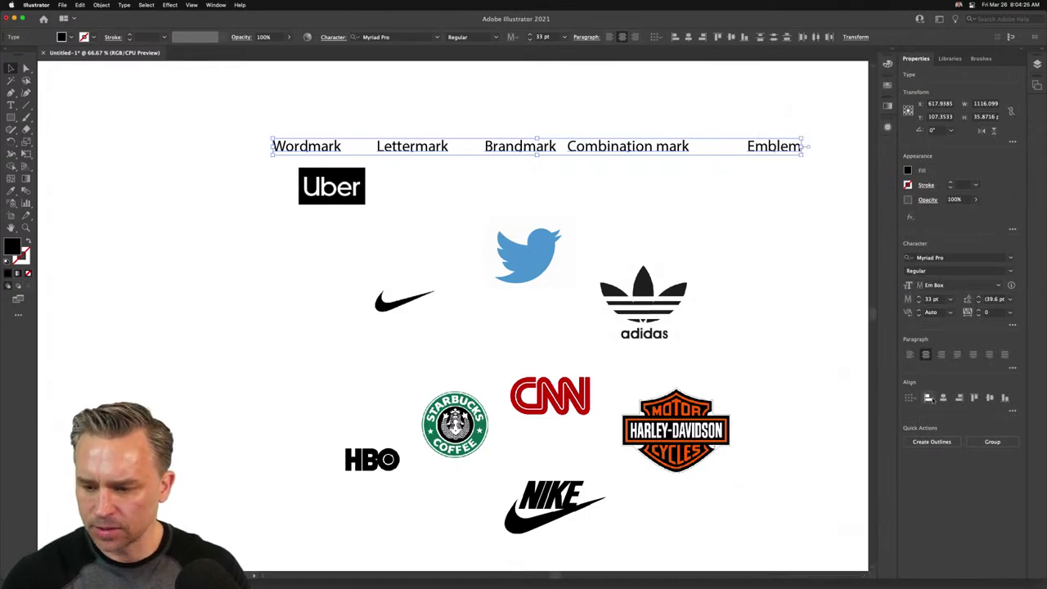
{"action": "left_click", "coordinate": [1012, 409]}
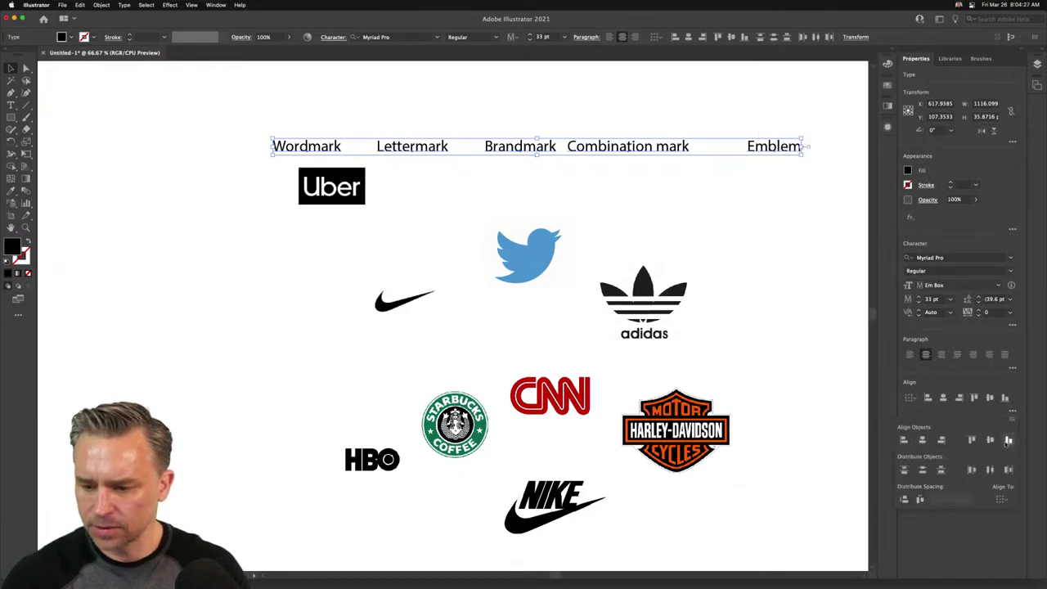
{"action": "left_click", "coordinate": [920, 499]}
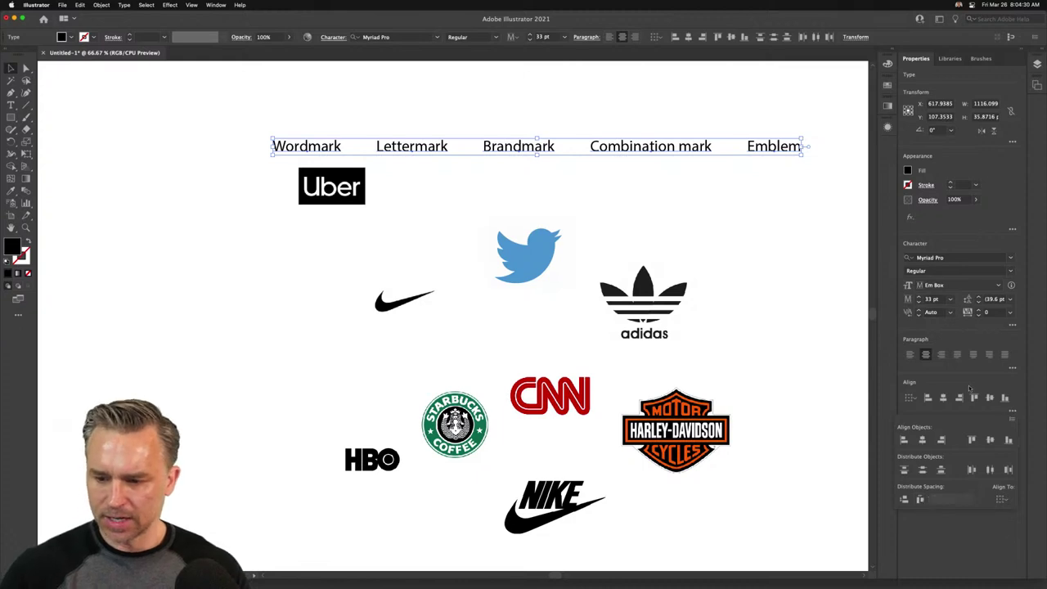
{"action": "left_click", "coordinate": [262, 199], "text": "shift"}
{"action": "left_click", "coordinate": [246, 200]}
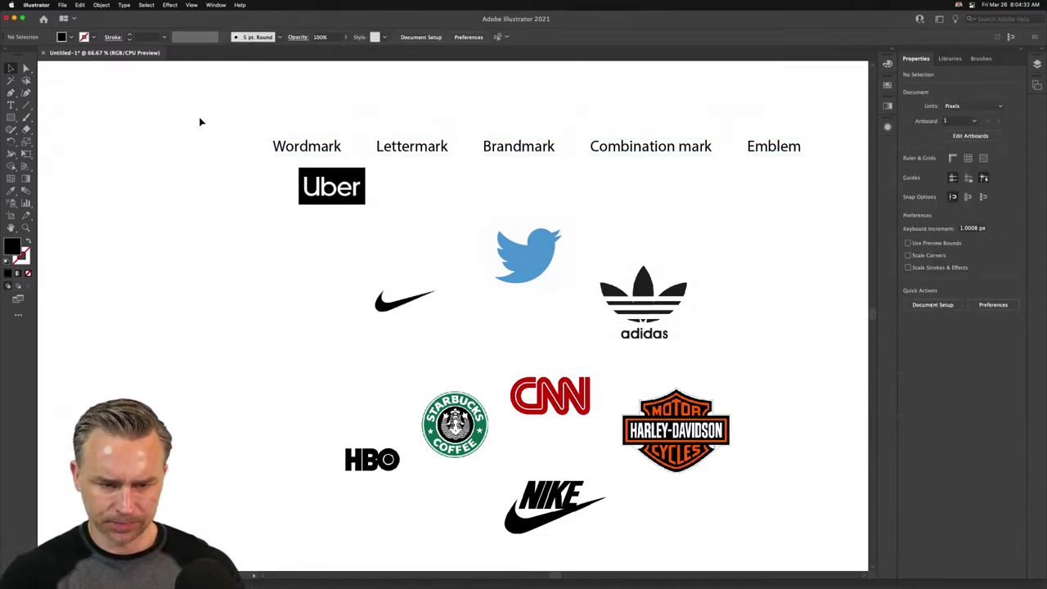
- Widen the heading row by moving Wordmark and Lettermark to the left, and redistribute all five headings with equal horizontal spacing
{"action": "left_click_drag", "start_coordinate": [297, 148], "coordinate": [199, 147]}
{"action": "left_click_drag", "start_coordinate": [416, 147], "coordinate": [379, 148]}
{"action": "left_click_drag", "start_coordinate": [220, 109], "coordinate": [798, 160]}
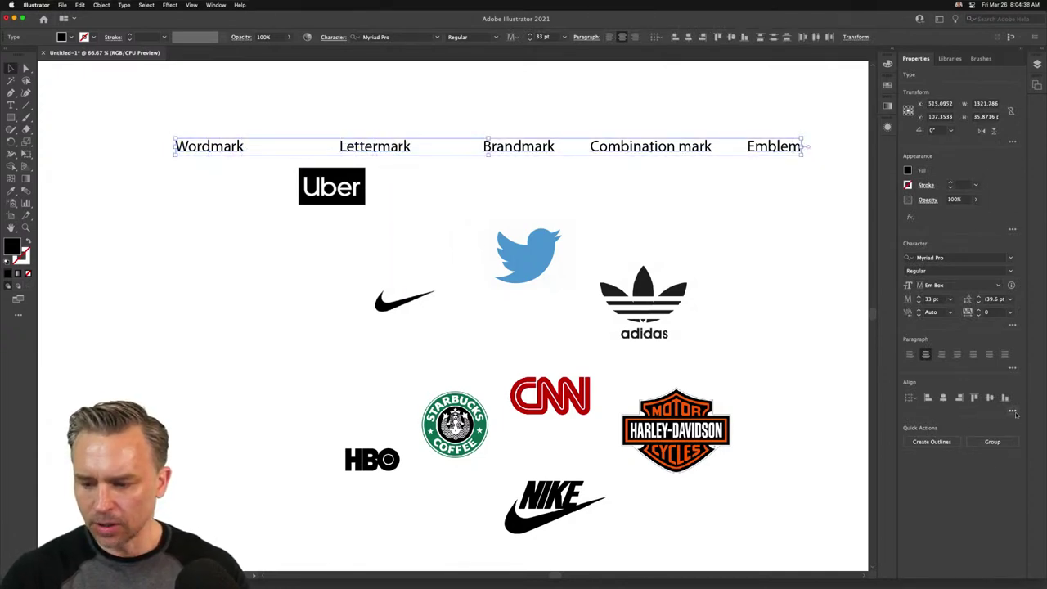
{"action": "left_click", "coordinate": [1013, 409]}
{"action": "left_click", "coordinate": [920, 499]}
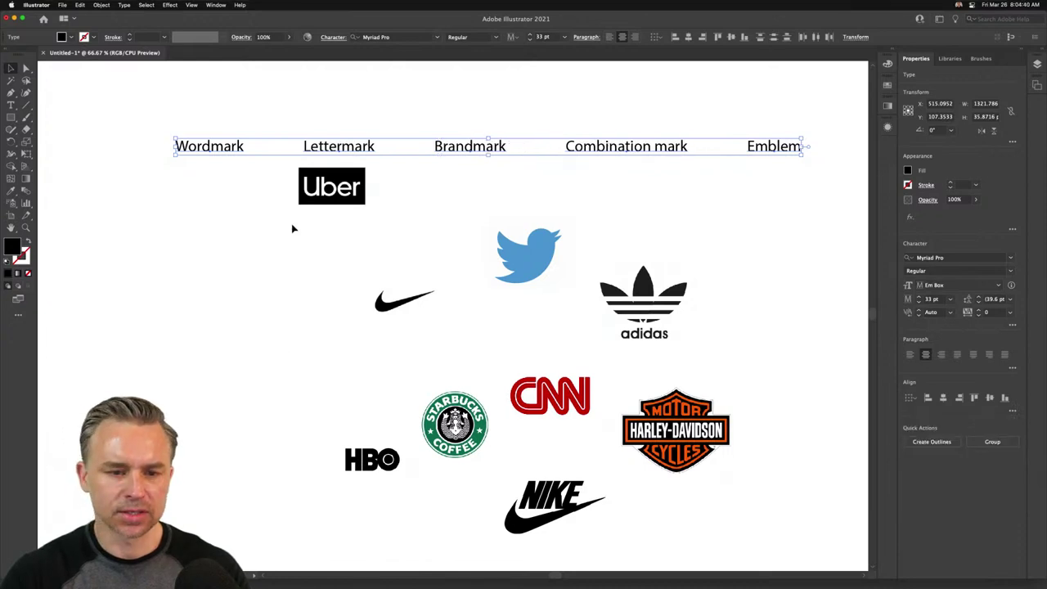
- Move the Uber logo under the Wordmark heading and stack the CNN and HBO logos under Lettermark
{"action": "left_click_drag", "start_coordinate": [328, 203], "coordinate": [207, 203]}
{"action": "left_click", "coordinate": [247, 333]}
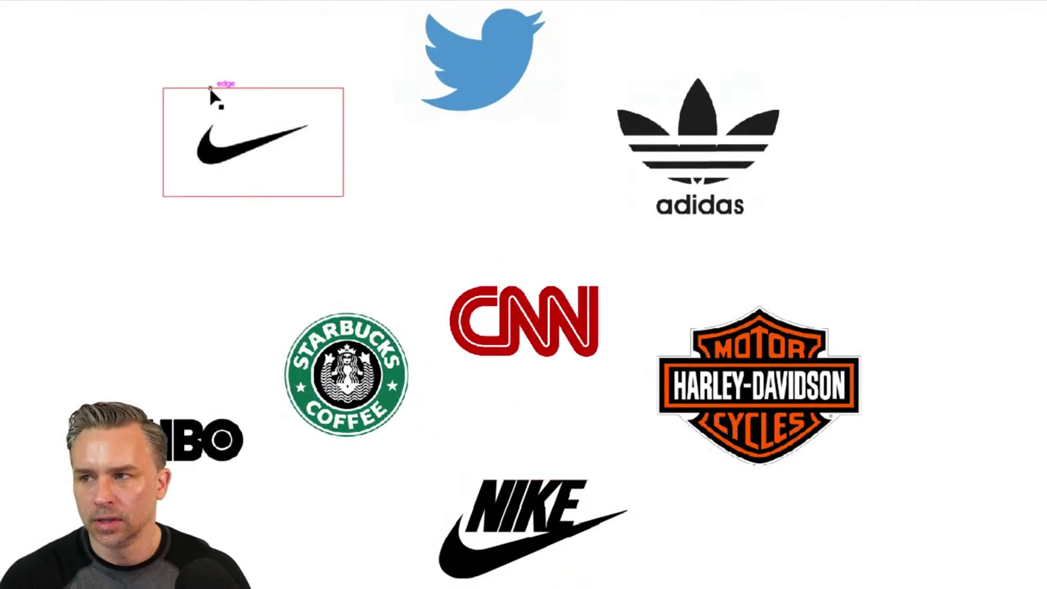
{"action": "left_click", "coordinate": [497, 340]}
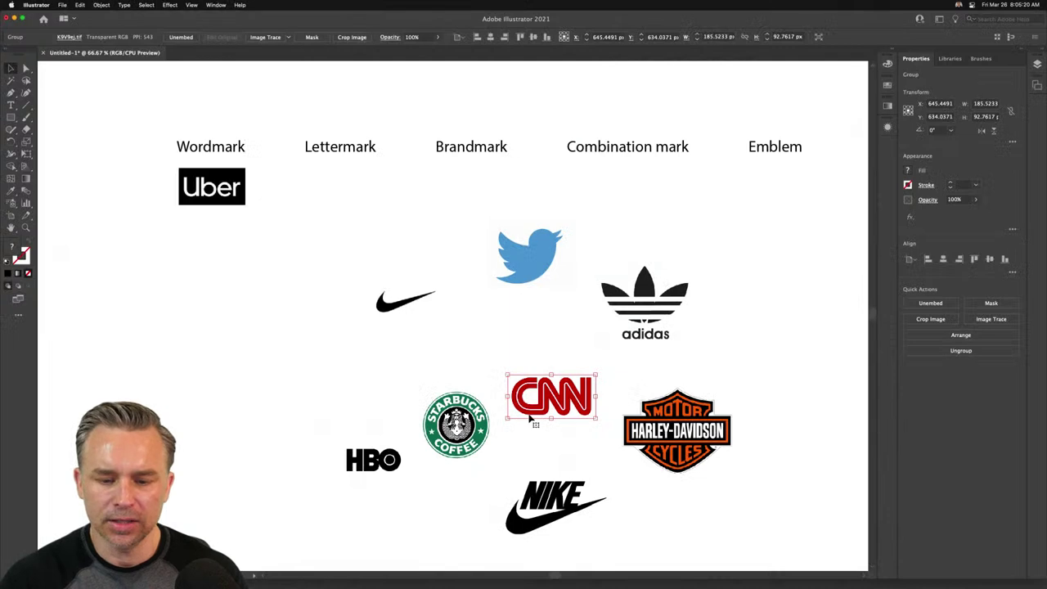
{"action": "left_click_drag", "start_coordinate": [529, 418], "coordinate": [321, 210]}
{"action": "left_click_drag", "start_coordinate": [369, 471], "coordinate": [269, 322]}
{"action": "left_click", "coordinate": [315, 383]}
{"action": "left_click", "coordinate": [318, 274]}
{"action": "left_click", "coordinate": [346, 360]}
- Place the Twitter bird under the Brandmark heading with the standalone Nike swoosh below it
{"action": "left_click_drag", "start_coordinate": [391, 311], "coordinate": [421, 346]}
{"action": "left_click", "coordinate": [395, 355]}
{"action": "left_click", "coordinate": [293, 366]}
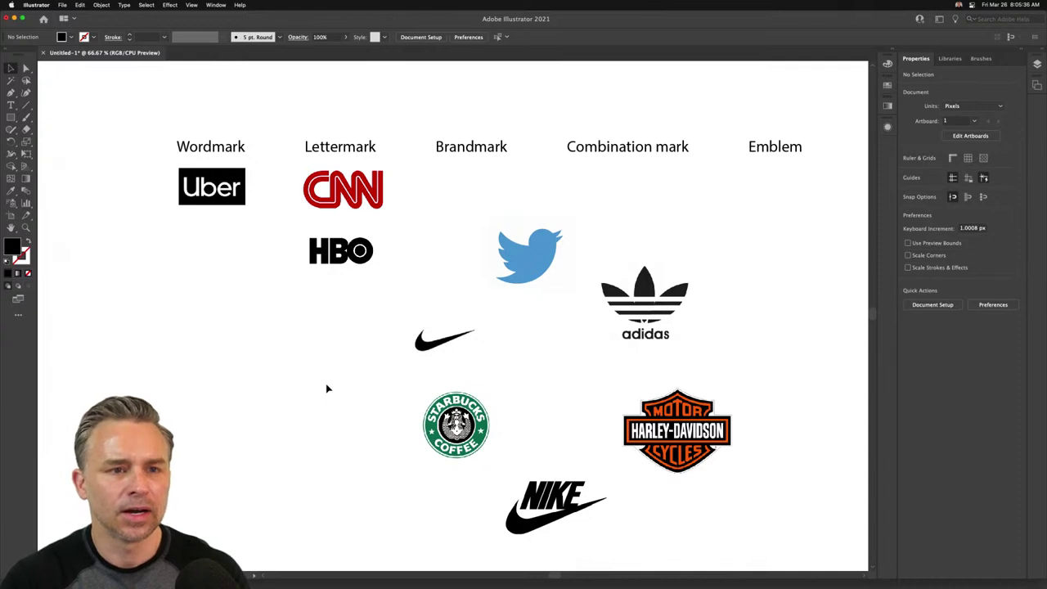
{"action": "left_click_drag", "start_coordinate": [458, 149], "coordinate": [465, 154]}
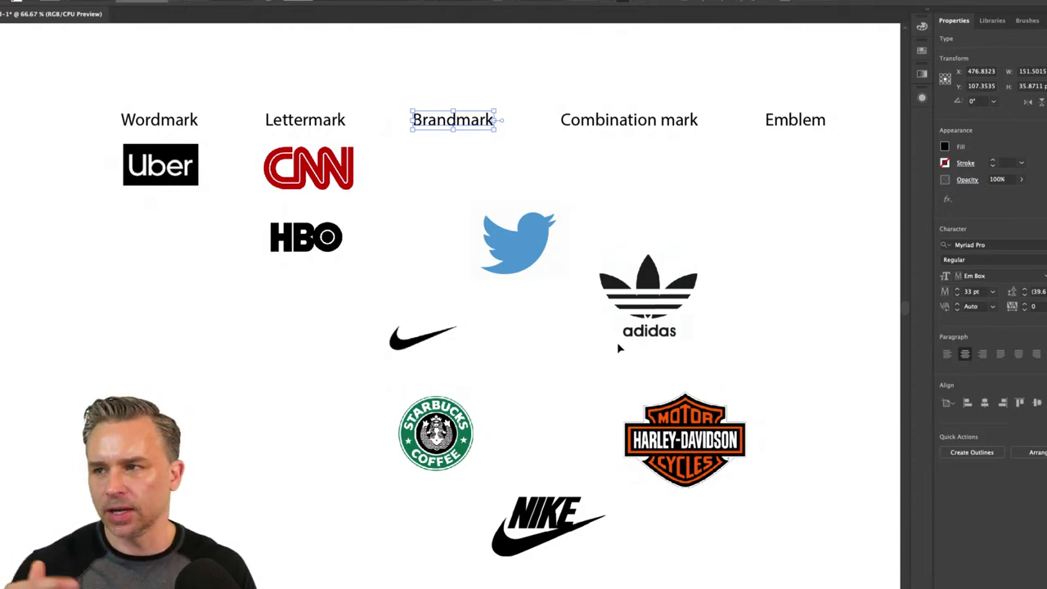
{"action": "left_click", "coordinate": [196, 336]}
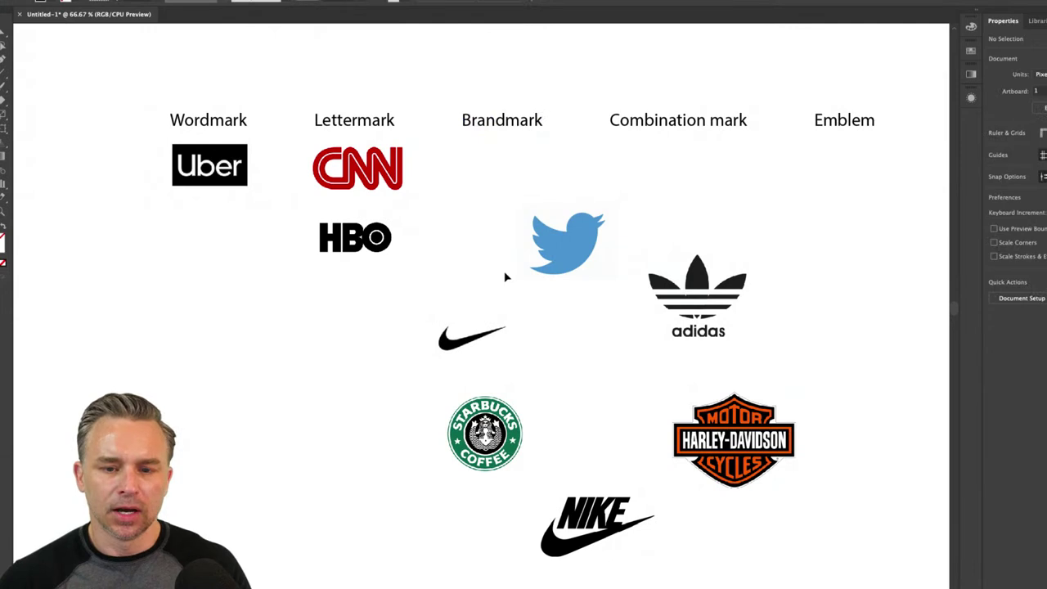
{"action": "left_click_drag", "start_coordinate": [569, 248], "coordinate": [495, 199]}
{"action": "left_click_drag", "start_coordinate": [439, 349], "coordinate": [469, 273]}
{"action": "left_click", "coordinate": [358, 368]}
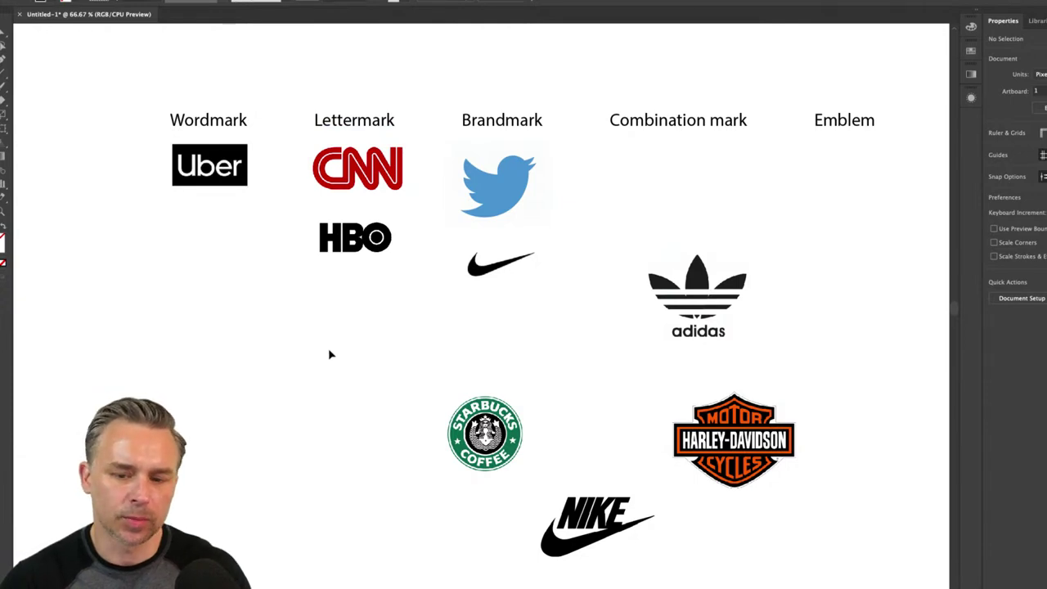
- Roughly reposition the full Nike, adidas, Harley-Davidson and Starbucks logos in the area below the Combination mark and Emblem headings
{"action": "left_click_drag", "start_coordinate": [579, 511], "coordinate": [597, 360]}
{"action": "left_click_drag", "start_coordinate": [697, 290], "coordinate": [772, 318]}
{"action": "left_click_drag", "start_coordinate": [586, 369], "coordinate": [615, 311]}
{"action": "left_click_drag", "start_coordinate": [734, 440], "coordinate": [635, 425]}
{"action": "left_click_drag", "start_coordinate": [493, 414], "coordinate": [492, 401]}
{"action": "left_click_drag", "start_coordinate": [546, 309], "coordinate": [845, 396]}
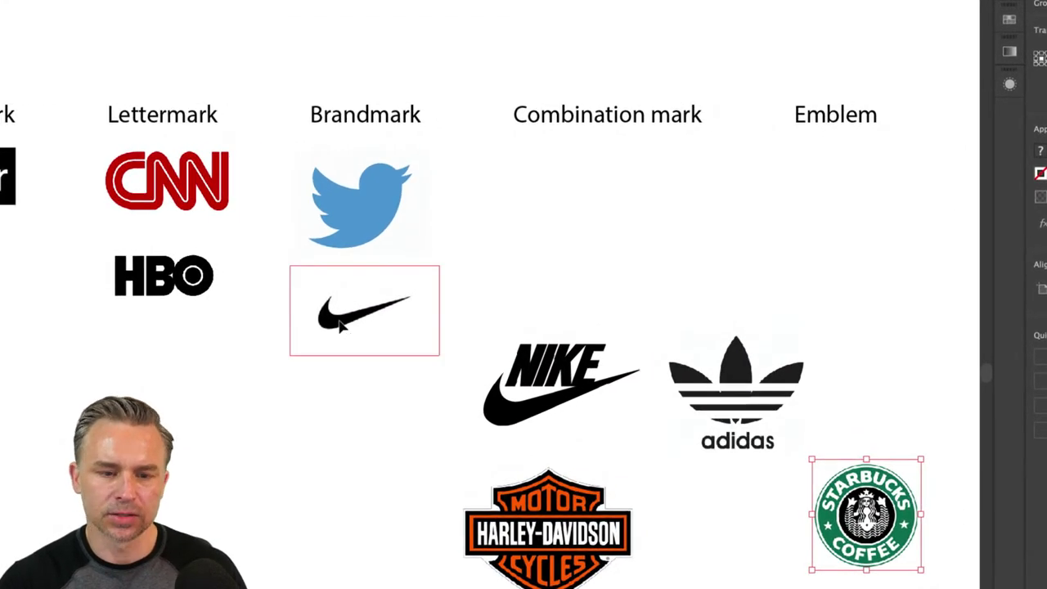
- Stack the full Nike logo and the adidas logo under the Combination mark heading
{"action": "left_click", "coordinate": [396, 303]}
{"action": "left_click", "coordinate": [392, 413]}
{"action": "left_click_drag", "start_coordinate": [522, 398], "coordinate": [568, 201]}
{"action": "left_click_drag", "start_coordinate": [669, 362], "coordinate": [567, 294]}
{"action": "left_click", "coordinate": [470, 440]}
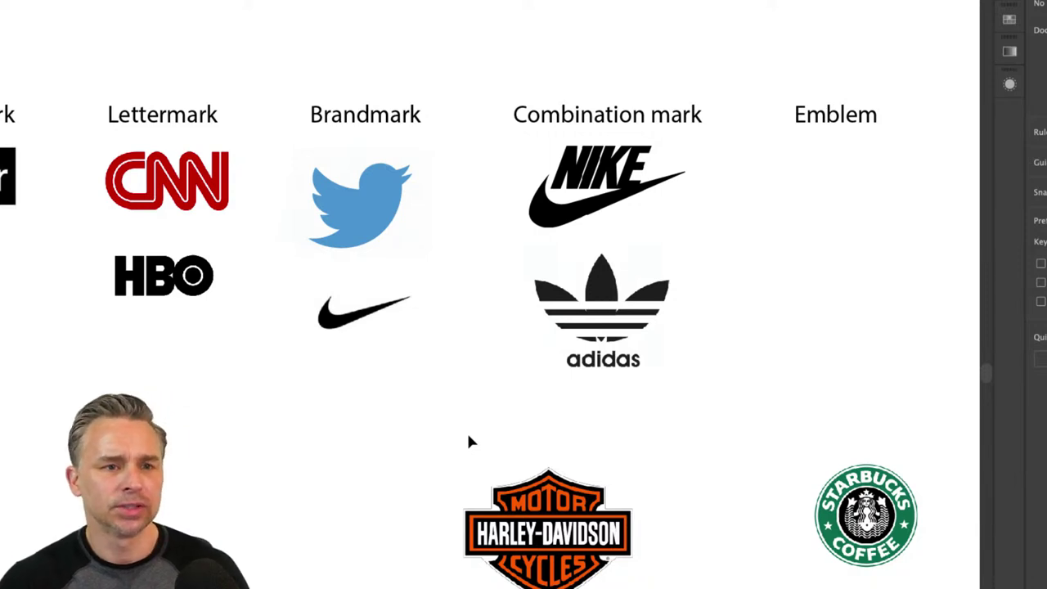
- Place the Harley-Davidson logo under the Emblem heading with the Starbucks logo below it
{"action": "left_click_drag", "start_coordinate": [538, 549], "coordinate": [825, 227]}
{"action": "left_click_drag", "start_coordinate": [853, 495], "coordinate": [823, 327]}
{"action": "left_click", "coordinate": [702, 419]}
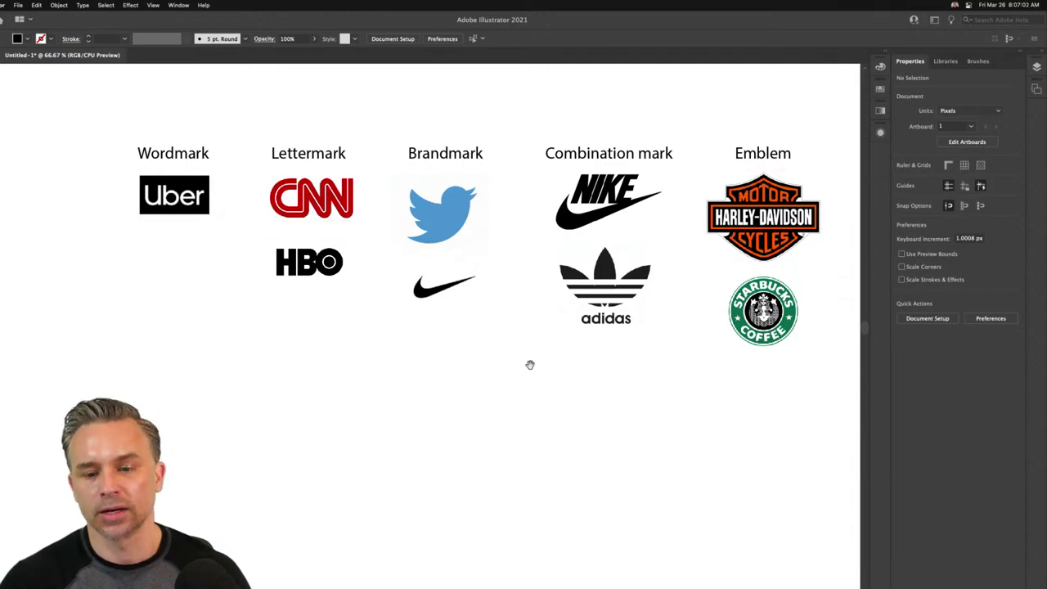
{"action": "left_click_drag", "start_coordinate": [531, 365], "coordinate": [465, 365]}
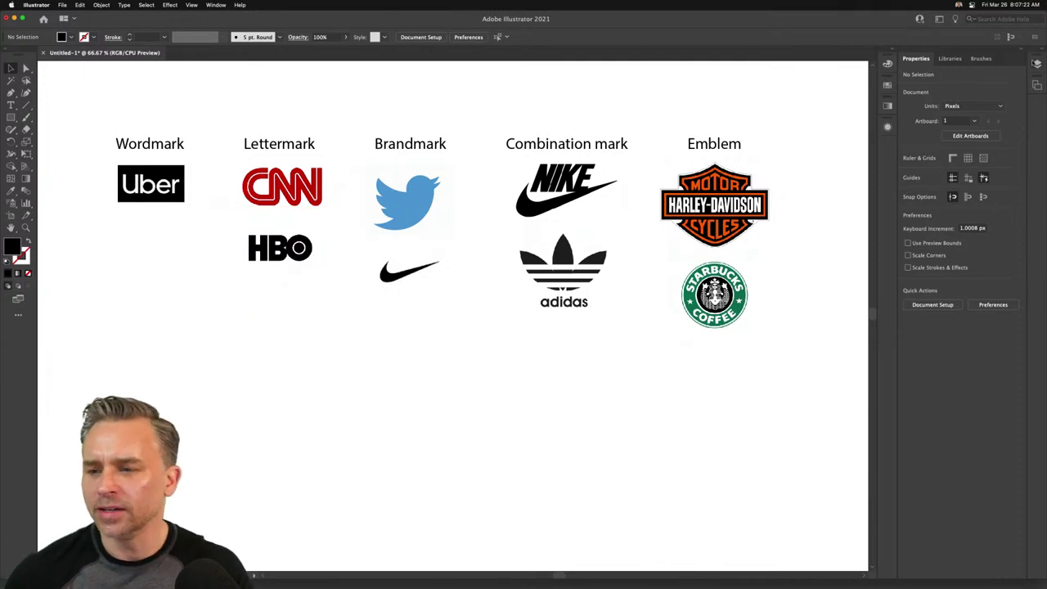
- Show Layer 4 with the business names, make it the active layer, and lock Layer 1 and Layer 2
{"action": "left_click", "coordinate": [1036, 64]}
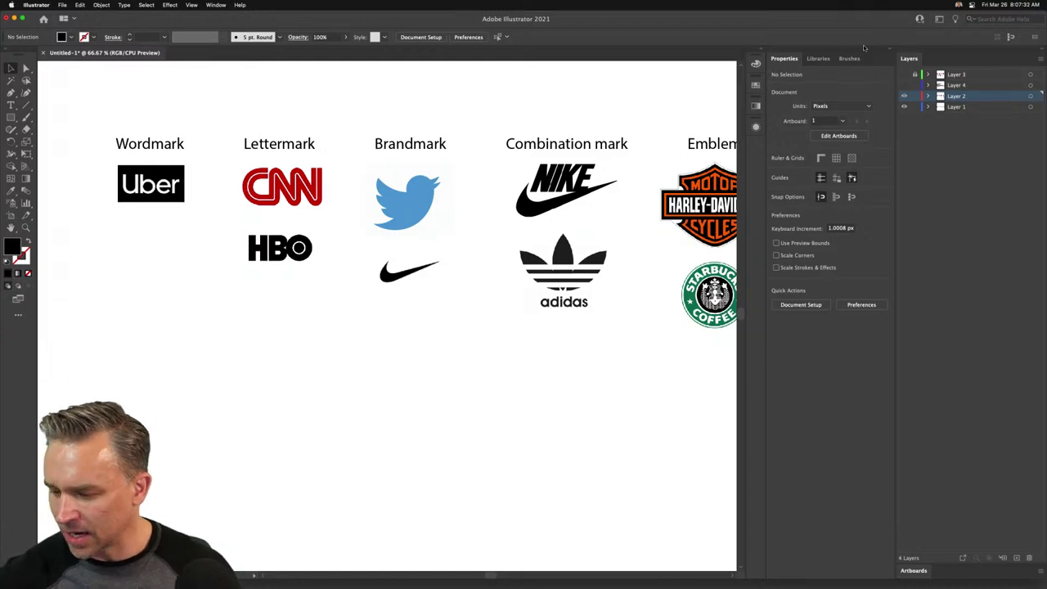
{"action": "mouse_move", "coordinate": [851, 3]}
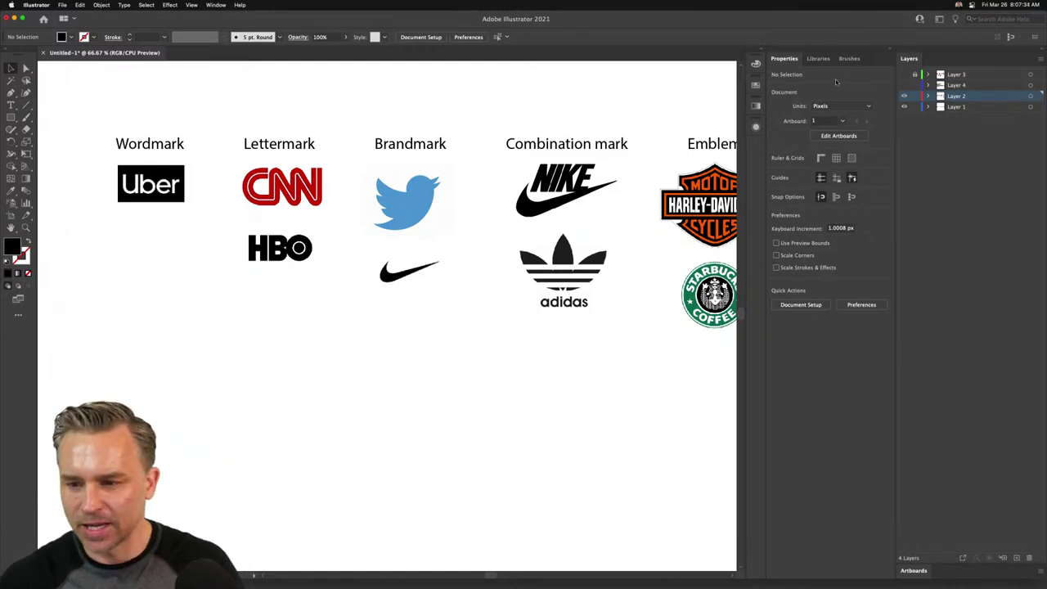
{"action": "left_click", "coordinate": [903, 85]}
{"action": "left_click", "coordinate": [955, 85]}
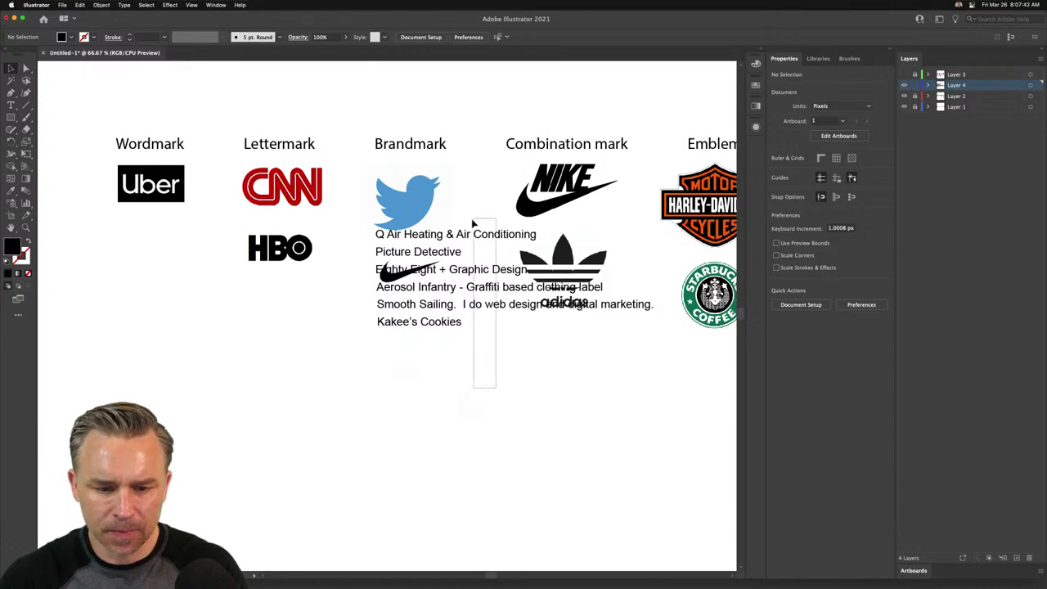
- Move the whole list of six business names down below the sorted logos and deselect it
{"action": "left_click", "coordinate": [452, 244]}
{"action": "left_click", "coordinate": [431, 322], "text": "shift"}
{"action": "left_click_drag", "start_coordinate": [436, 319], "coordinate": [413, 428]}
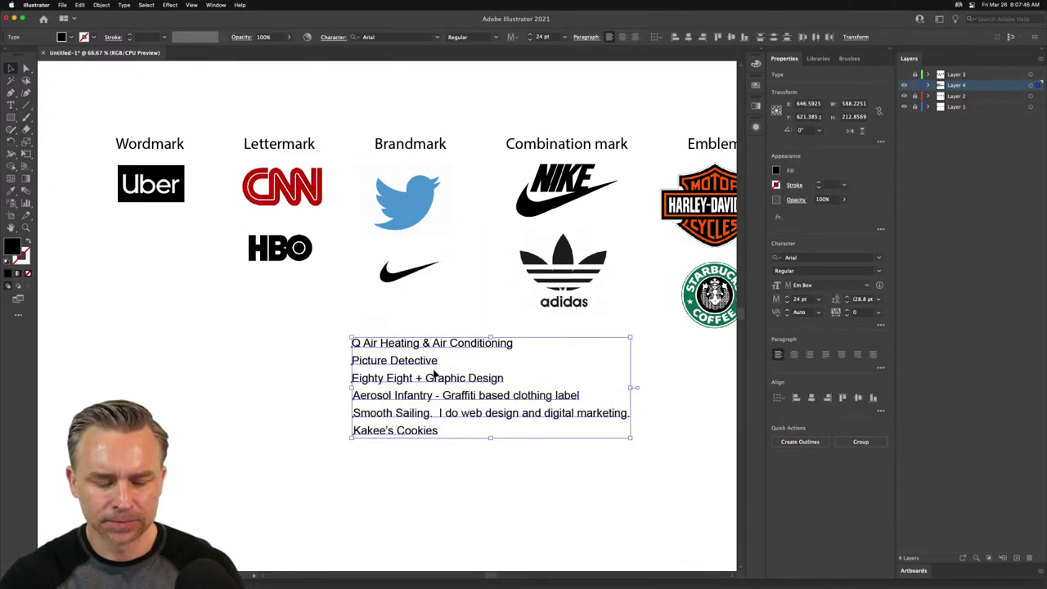
{"action": "left_click", "coordinate": [451, 483]}
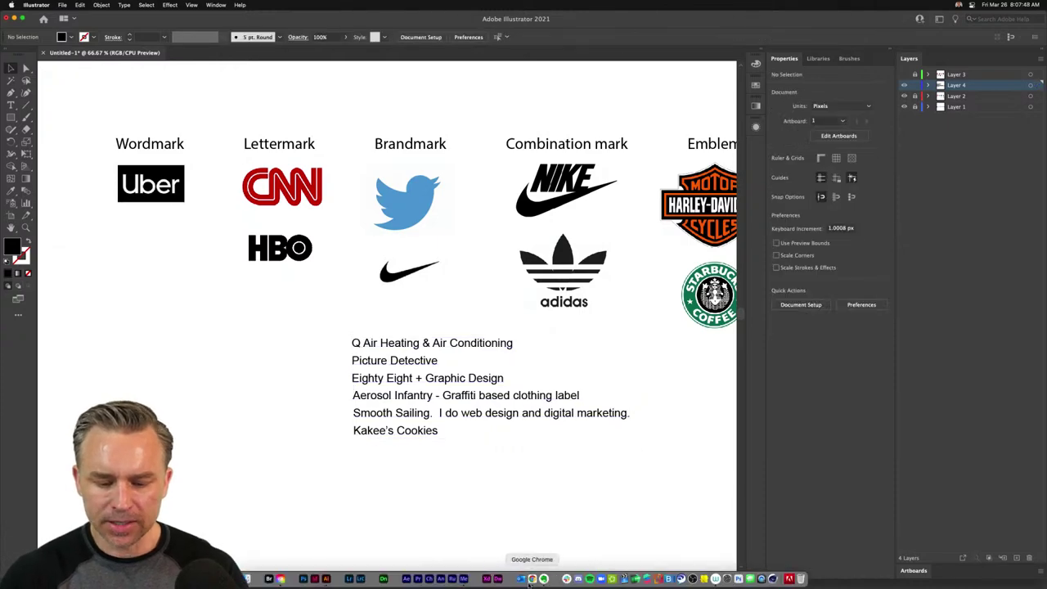
- Switch to Chrome to review the logo request tweet and its replies, and return to Illustrator
{"action": "left_click", "coordinate": [532, 578]}
{"action": "scroll", "coordinate": [507, 116], "scroll_direction": "up", "scroll_amount": 15}
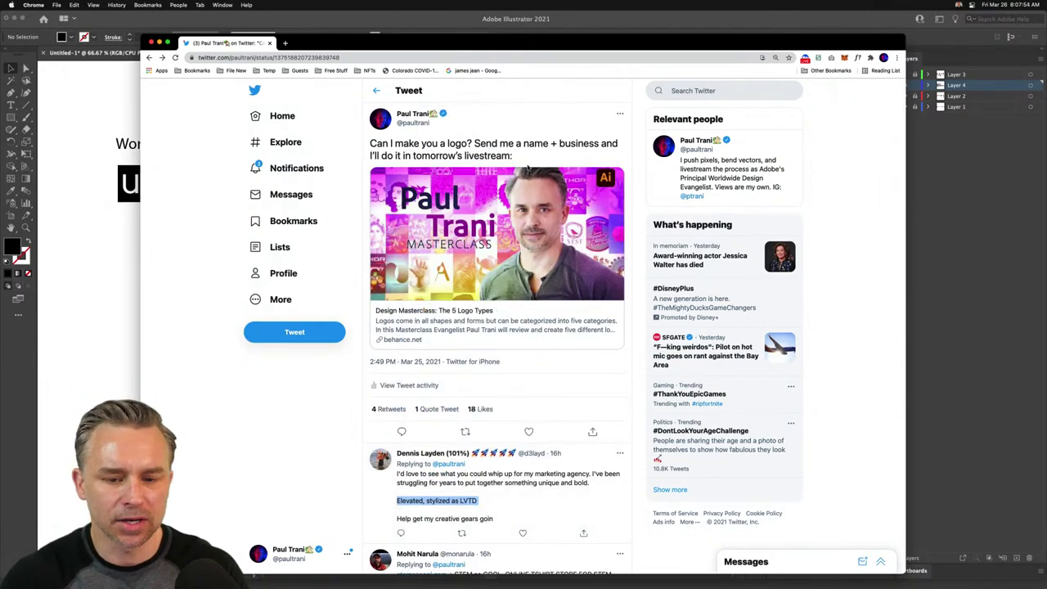
{"action": "scroll", "coordinate": [528, 169], "scroll_direction": "down", "scroll_amount": 6}
{"action": "key", "text": "super+Tab"}
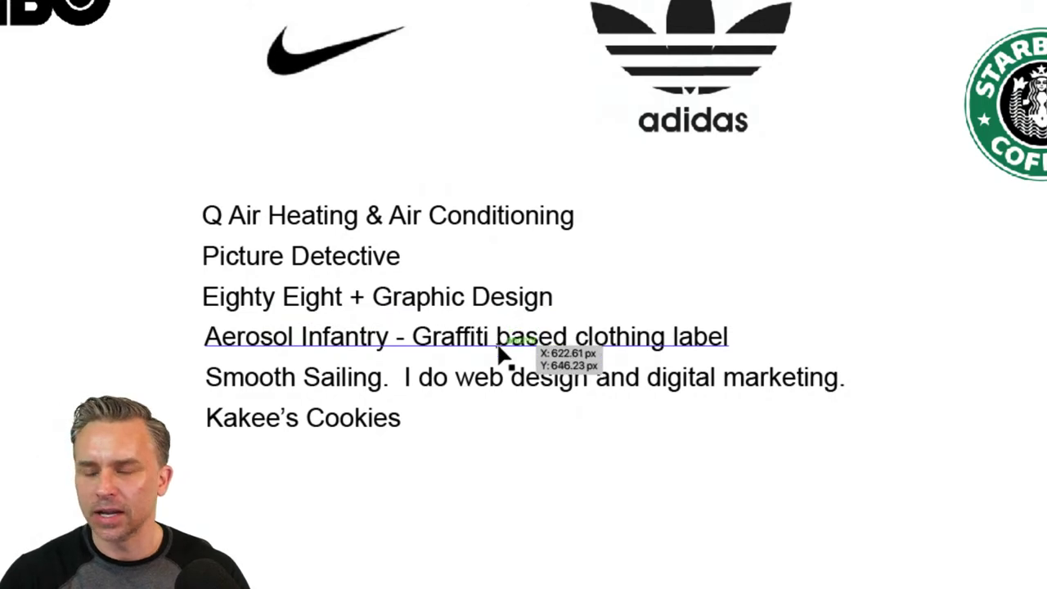
- Shift the Smooth Sailing and Picture Detective lines left out of the list to mark them as picks
{"action": "left_click", "coordinate": [356, 387]}
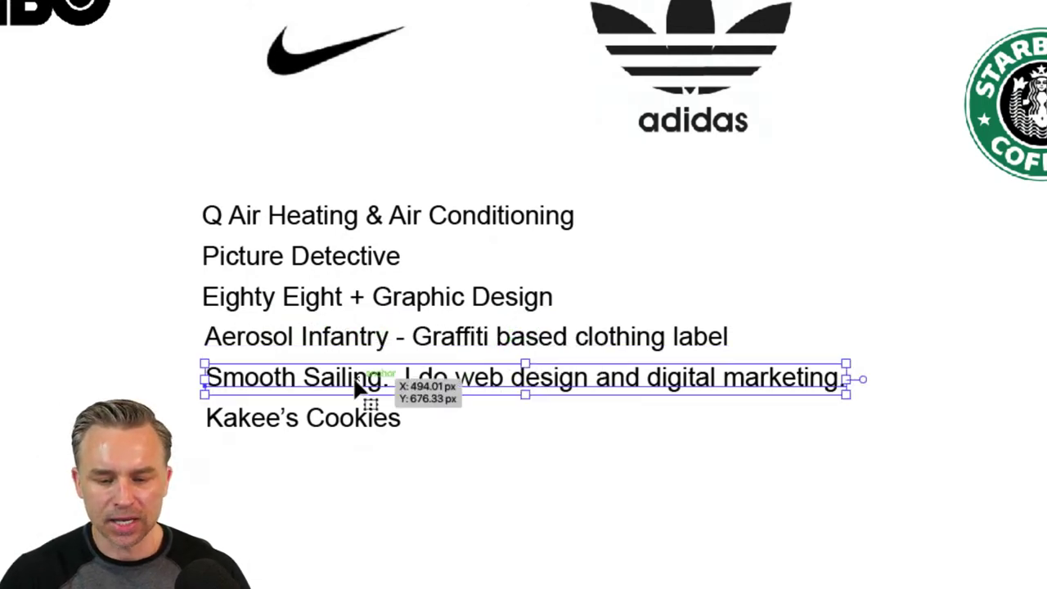
{"action": "double_click", "coordinate": [344, 377]}
{"action": "scroll", "coordinate": [393, 392], "scroll_direction": "down", "scroll_amount": 7}
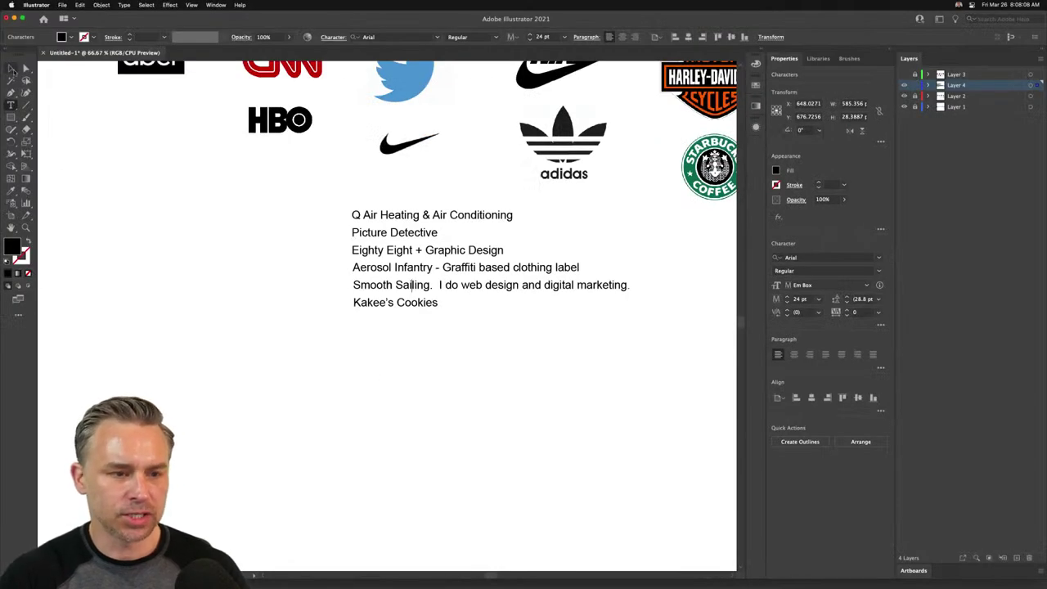
{"action": "key", "text": "Escape"}
{"action": "left_click", "coordinate": [304, 294]}
{"action": "left_click_drag", "start_coordinate": [420, 288], "coordinate": [382, 291]}
{"action": "left_click_drag", "start_coordinate": [374, 235], "coordinate": [333, 236]}
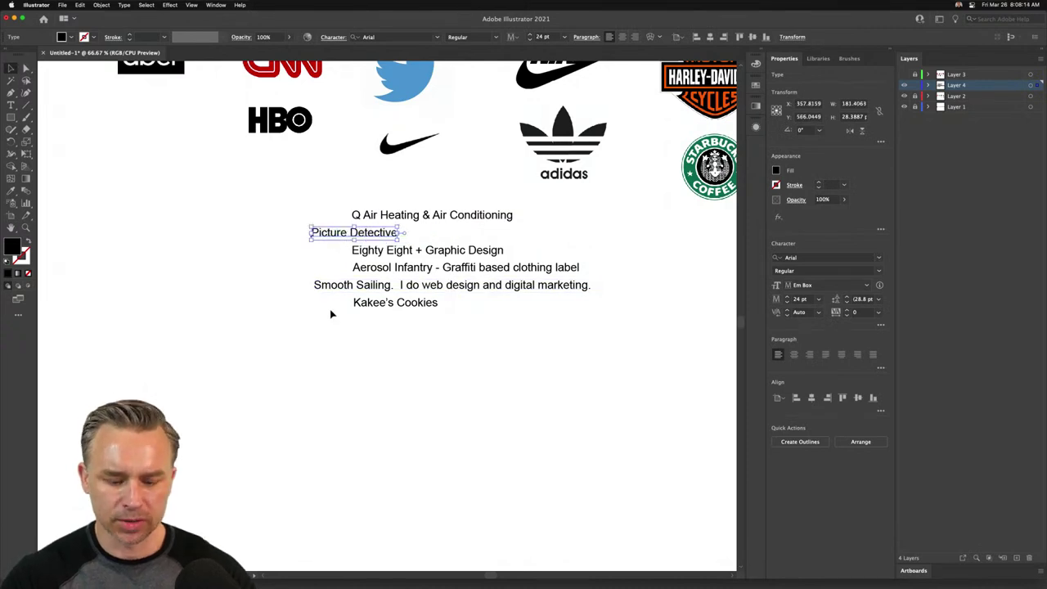
- Shift the Kakee's Cookies line left to match the other two picks and select all three offset lines
{"action": "key", "text": "super+equal"}
{"action": "key", "text": "super+equal"}
{"action": "scroll", "coordinate": [373, 417], "scroll_direction": "down", "scroll_amount": 2}
{"action": "left_click", "coordinate": [375, 419]}
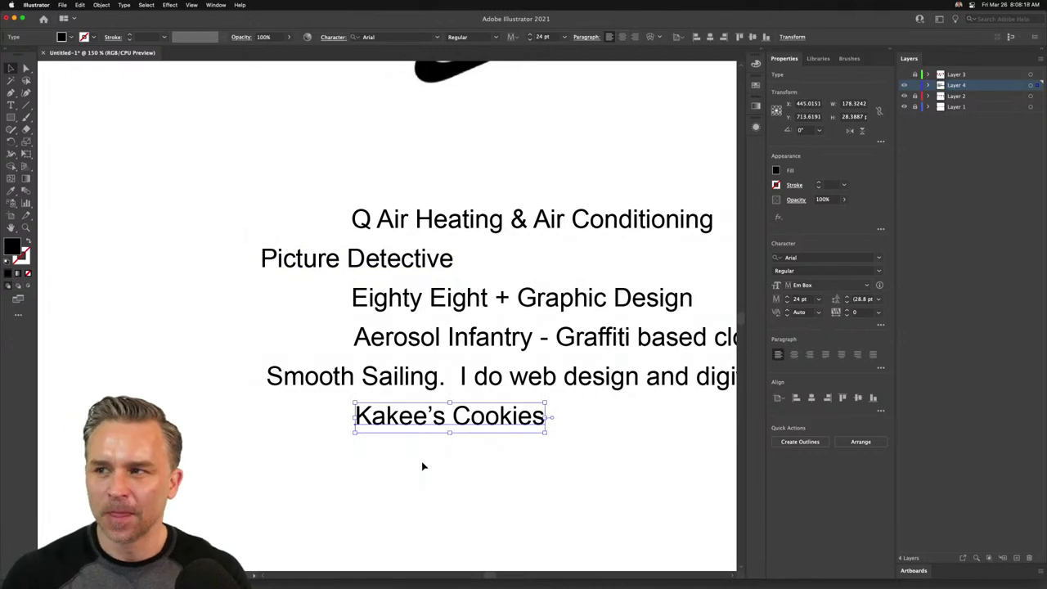
{"action": "left_click", "coordinate": [422, 466]}
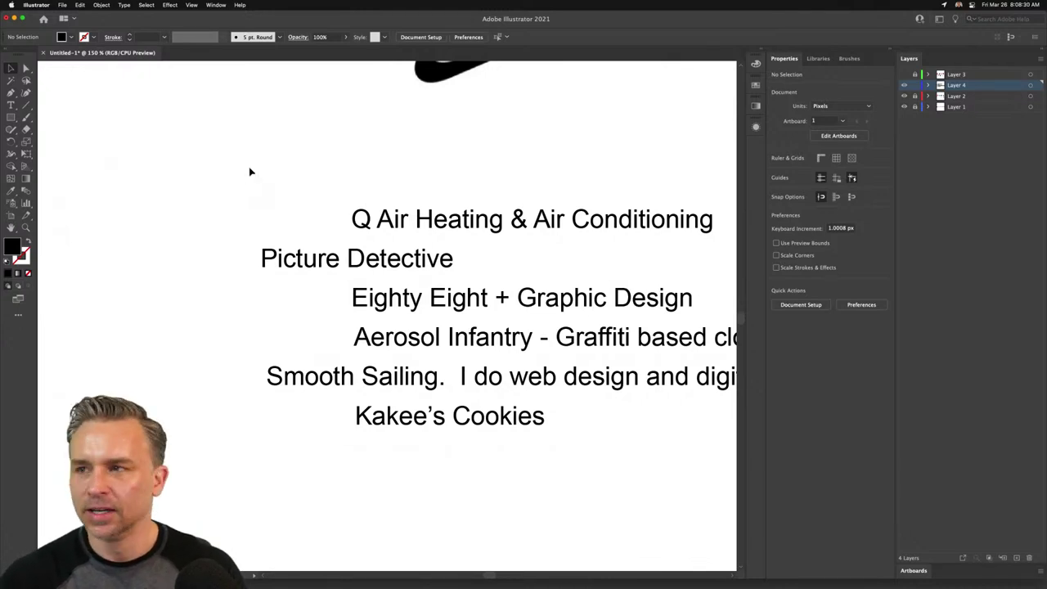
{"action": "scroll", "coordinate": [95, 156], "scroll_direction": "left", "scroll_amount": 5}
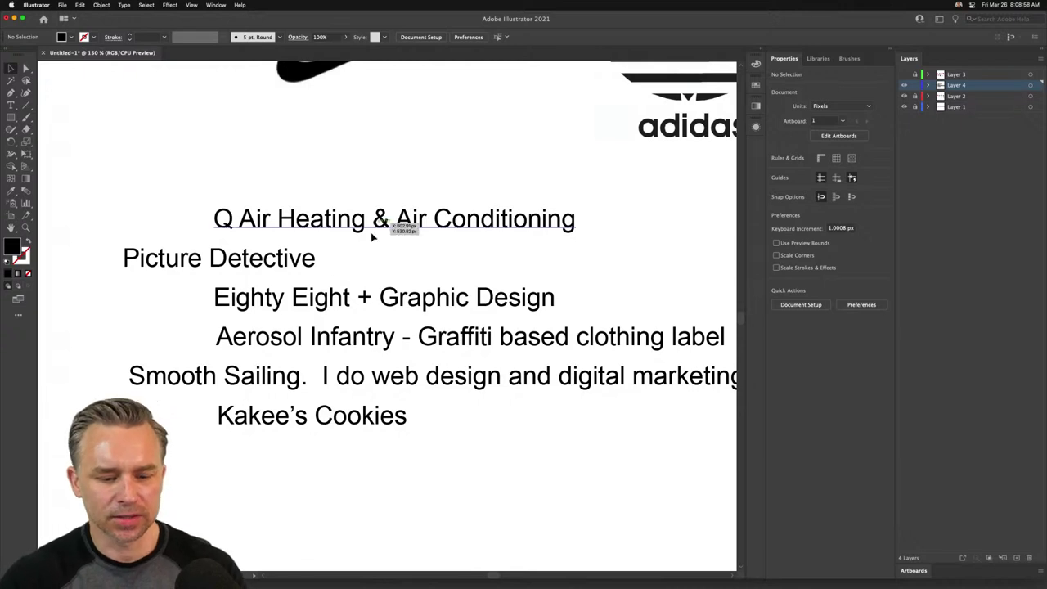
{"action": "left_click_drag", "start_coordinate": [278, 421], "coordinate": [184, 421]}
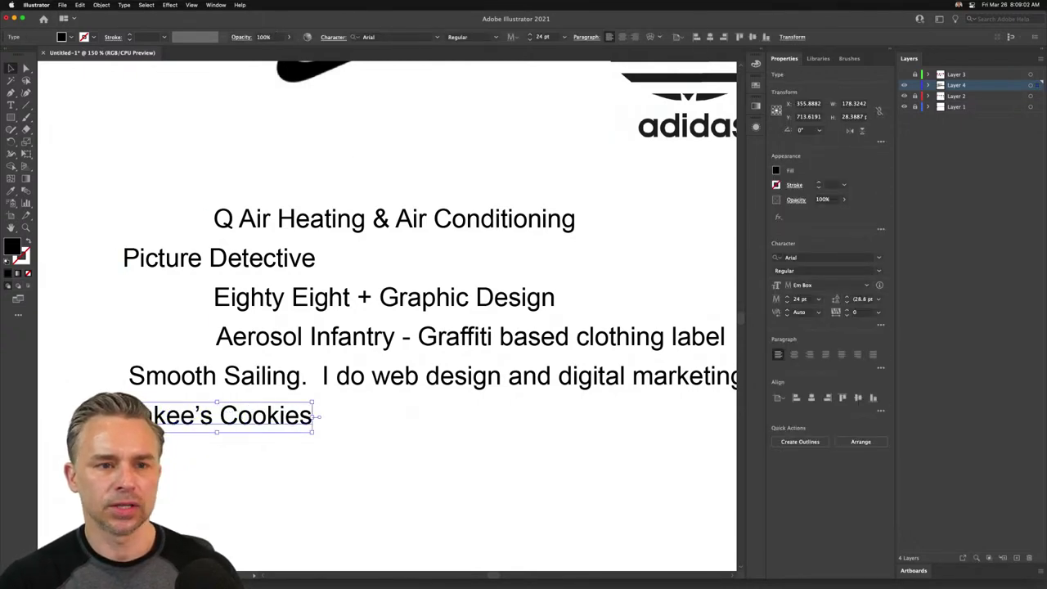
{"action": "left_click_drag", "start_coordinate": [96, 229], "coordinate": [245, 421]}
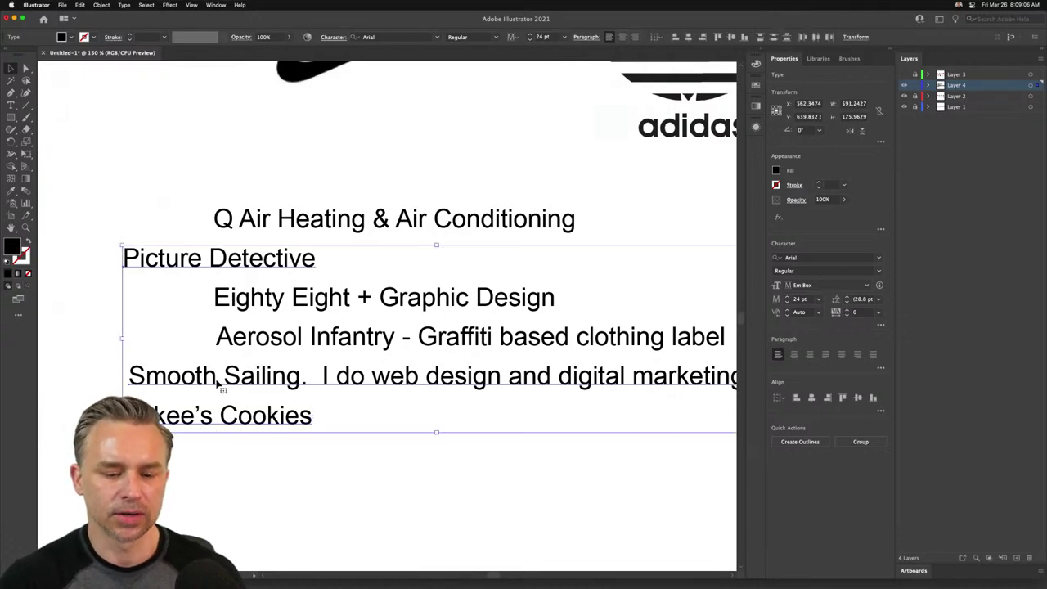
- Move the three picked names further left and check the logo request replies in Chrome before returning to Illustrator
{"action": "left_click_drag", "start_coordinate": [240, 375], "coordinate": [212, 374]}
{"action": "left_click", "coordinate": [365, 498]}
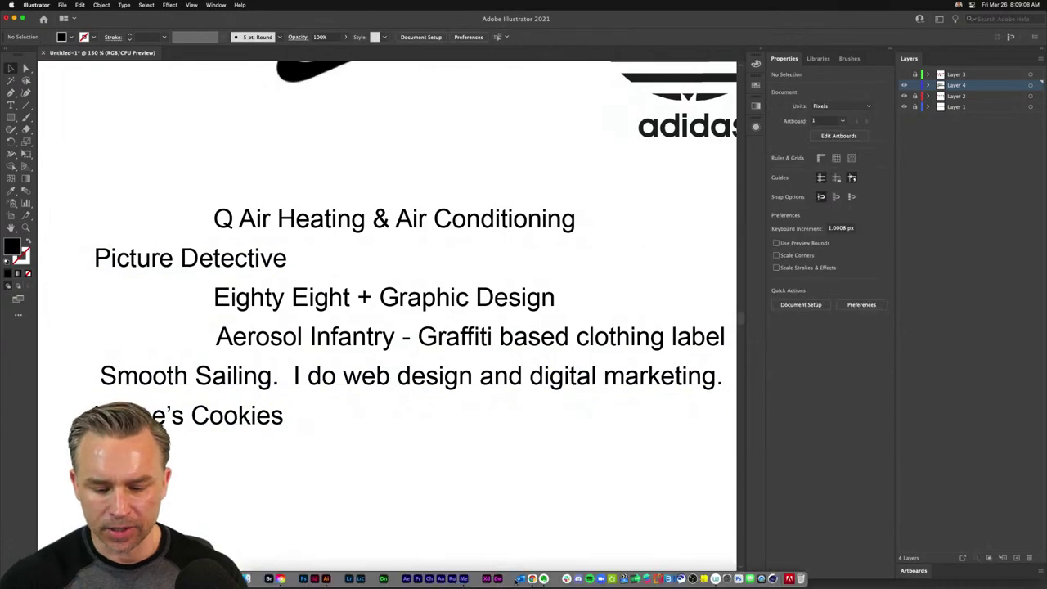
{"action": "left_click", "coordinate": [532, 579]}
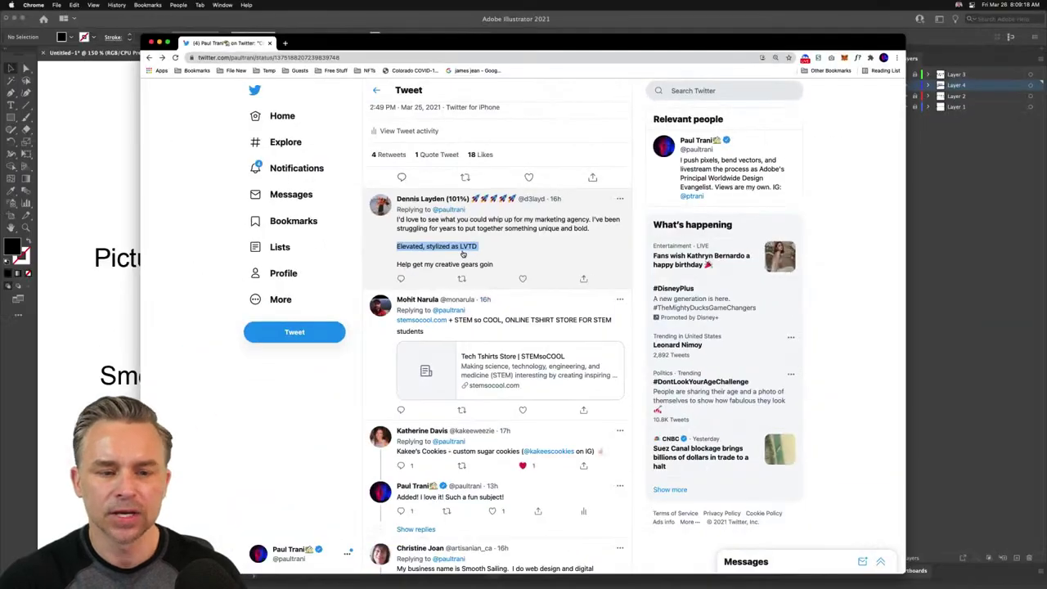
{"action": "left_click", "coordinate": [118, 161]}
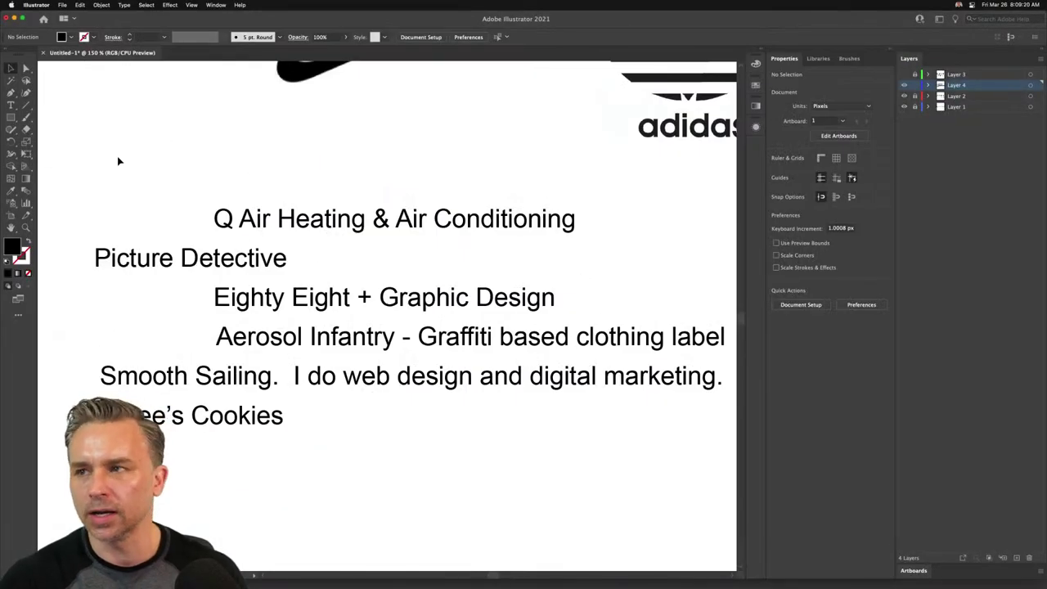
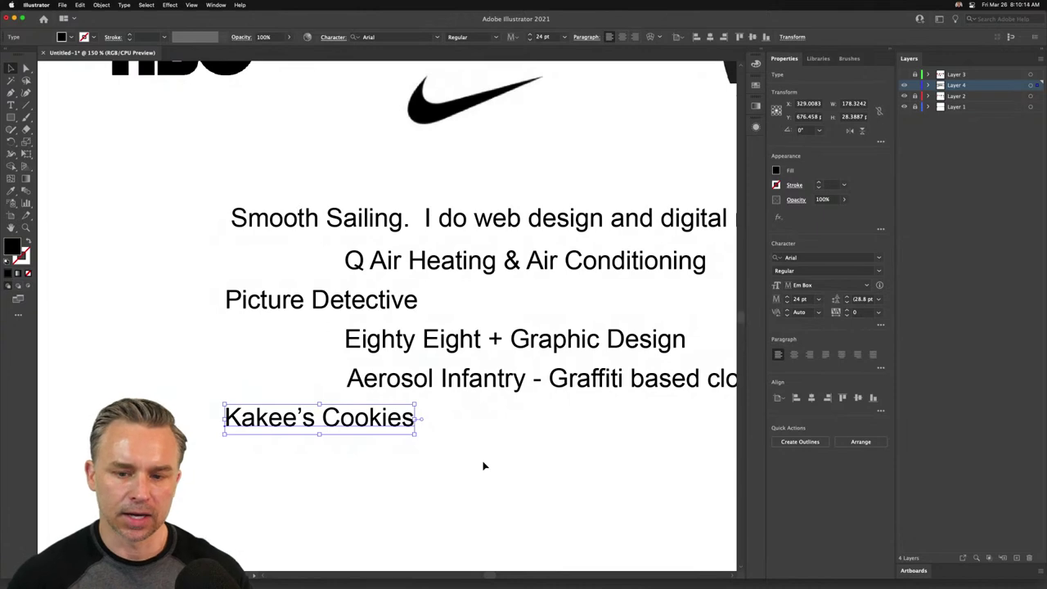
- Nudge the Smooth Sailing line left until it aligns with Picture Detective and Kakee's Cookies
{"action": "key", "text": "super+minus"}
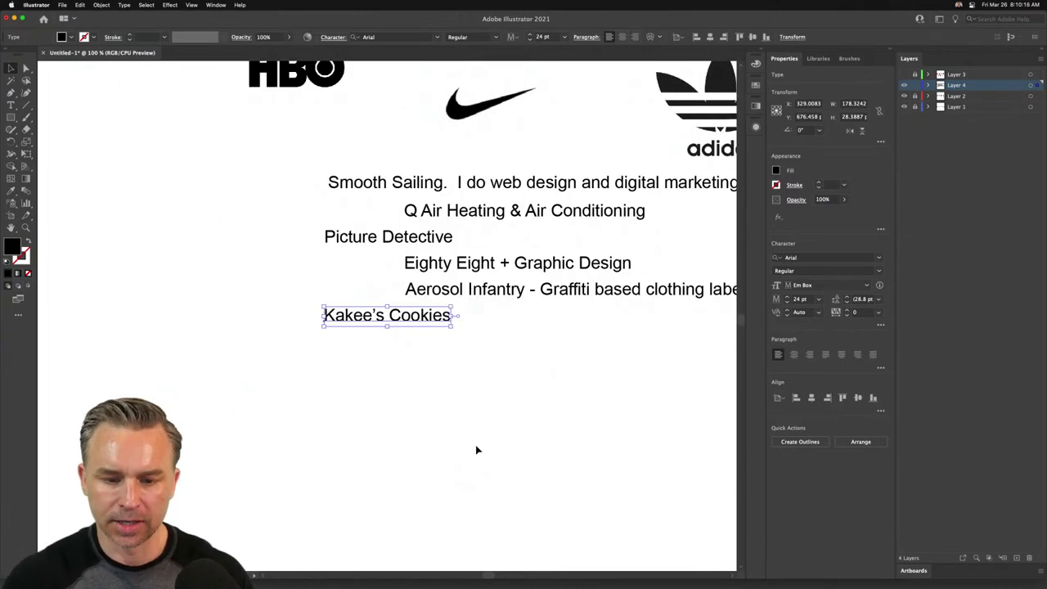
{"action": "left_click_drag", "start_coordinate": [532, 362], "coordinate": [458, 509]}
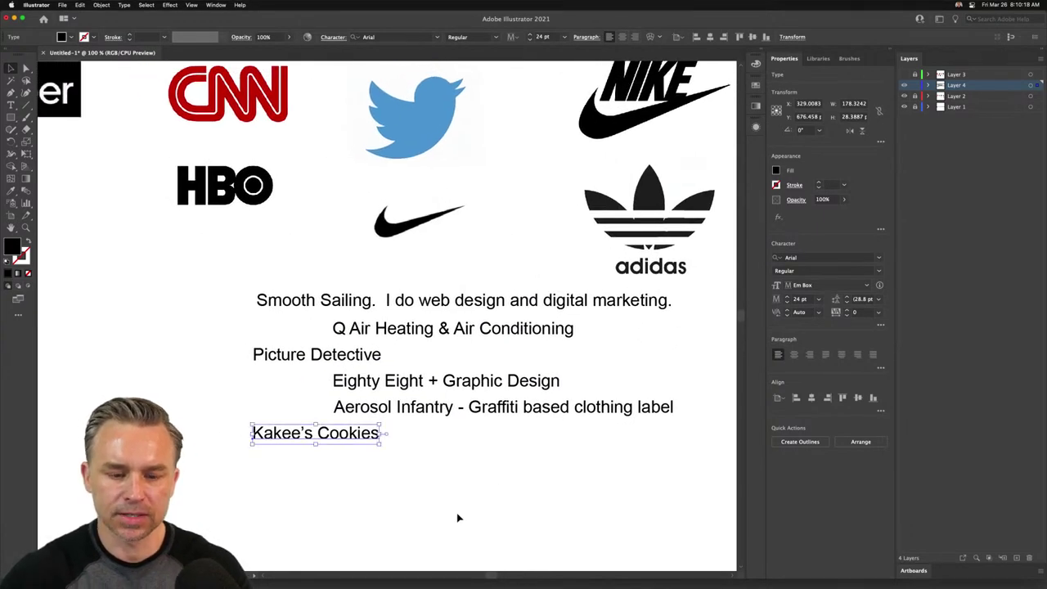
{"action": "left_click", "coordinate": [442, 519]}
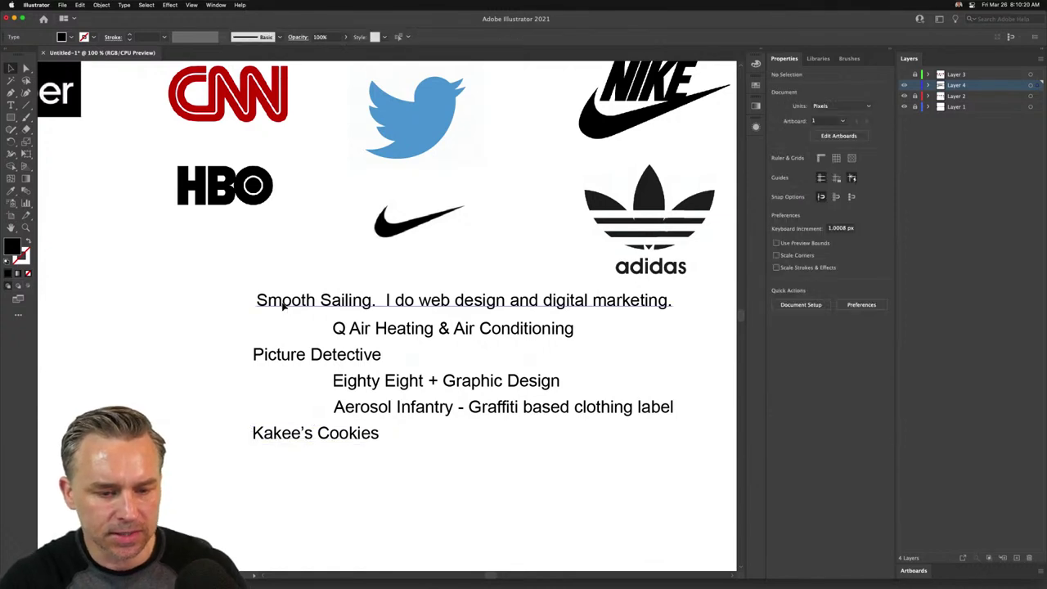
{"action": "left_click", "coordinate": [287, 304]}
{"action": "key", "text": "Left"}
{"action": "key", "text": "Left"}
{"action": "key", "text": "Left"}
{"action": "key", "text": "Left"}
{"action": "key", "text": "Left"}
{"action": "key", "text": "Left"}
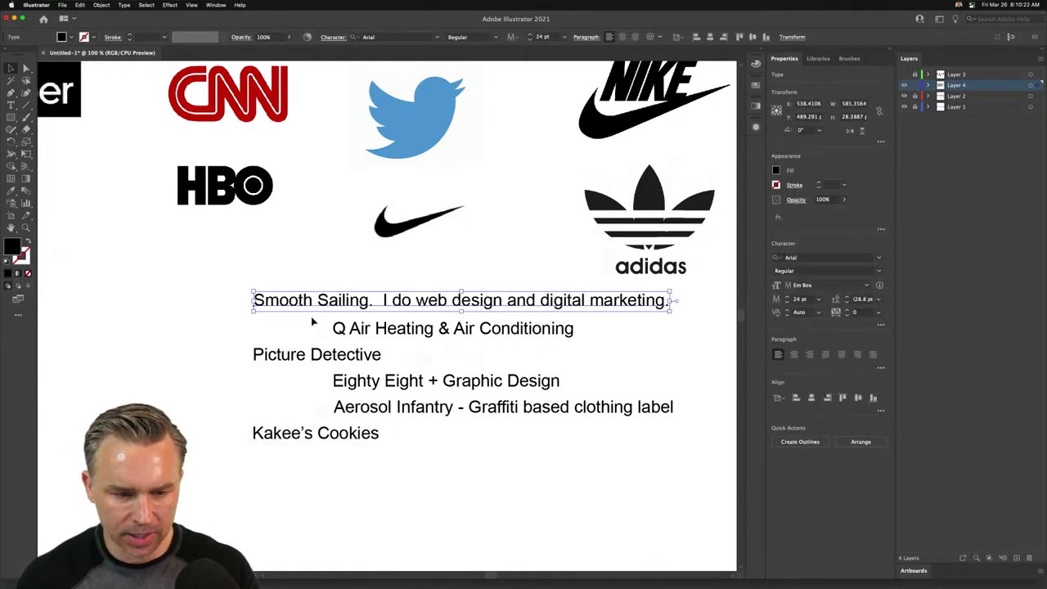
{"action": "left_click", "coordinate": [210, 354]}
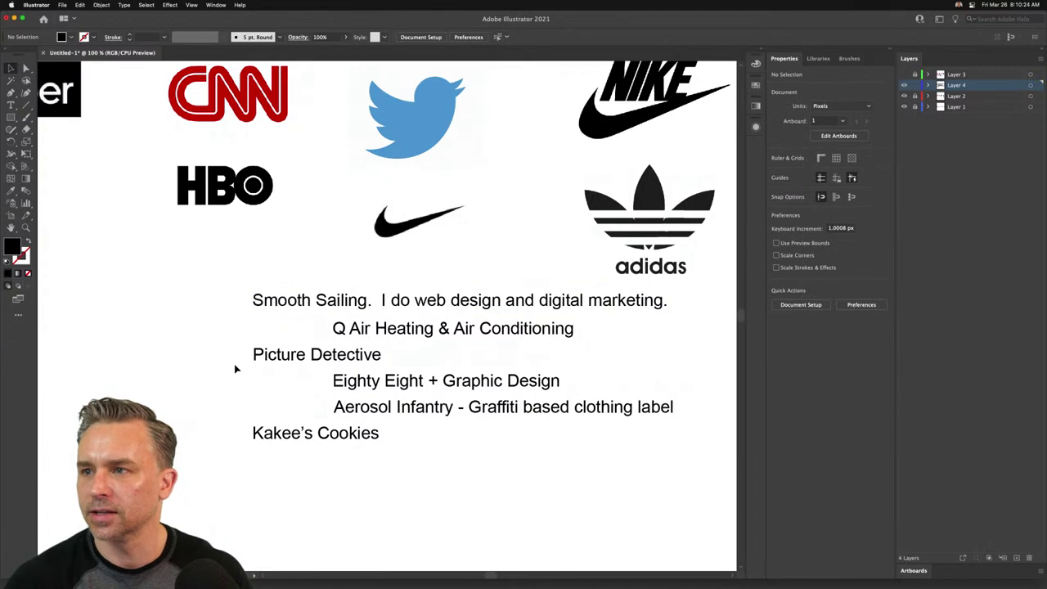
- Collapse the Properties panel and move the Q Air, Eighty Eight and Aerosol Infantry lines below Kakee's Cookies
{"action": "left_click", "coordinate": [893, 52]}
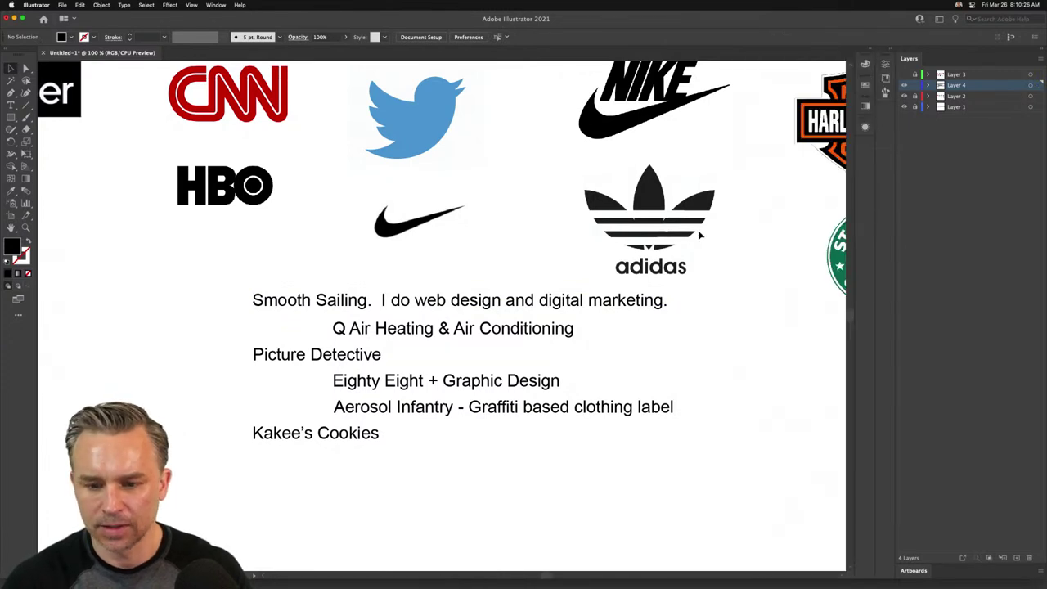
{"action": "left_click", "coordinate": [452, 330]}
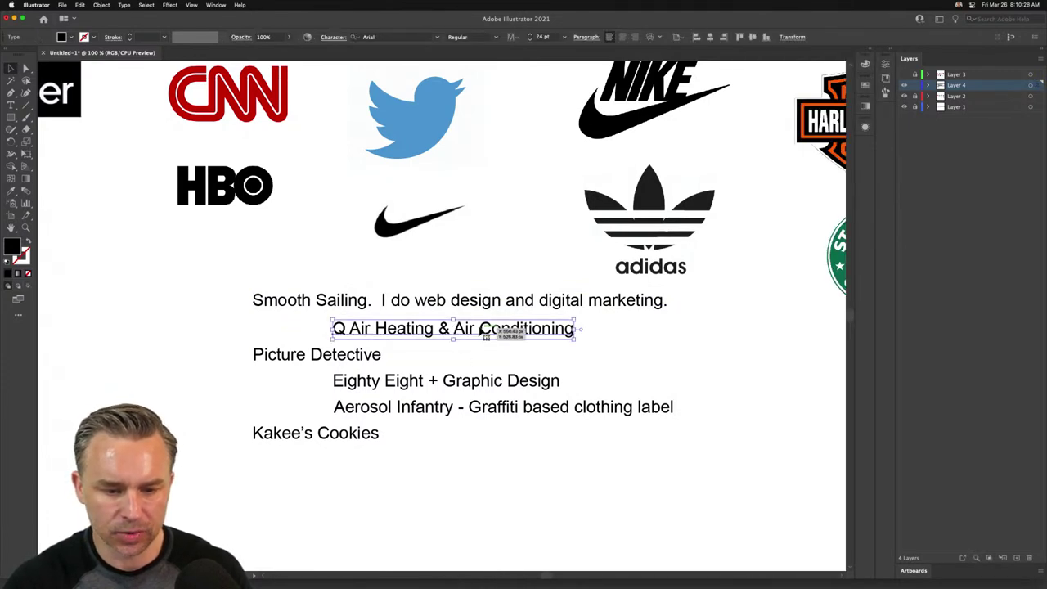
{"action": "left_click_drag", "start_coordinate": [485, 335], "coordinate": [487, 436]}
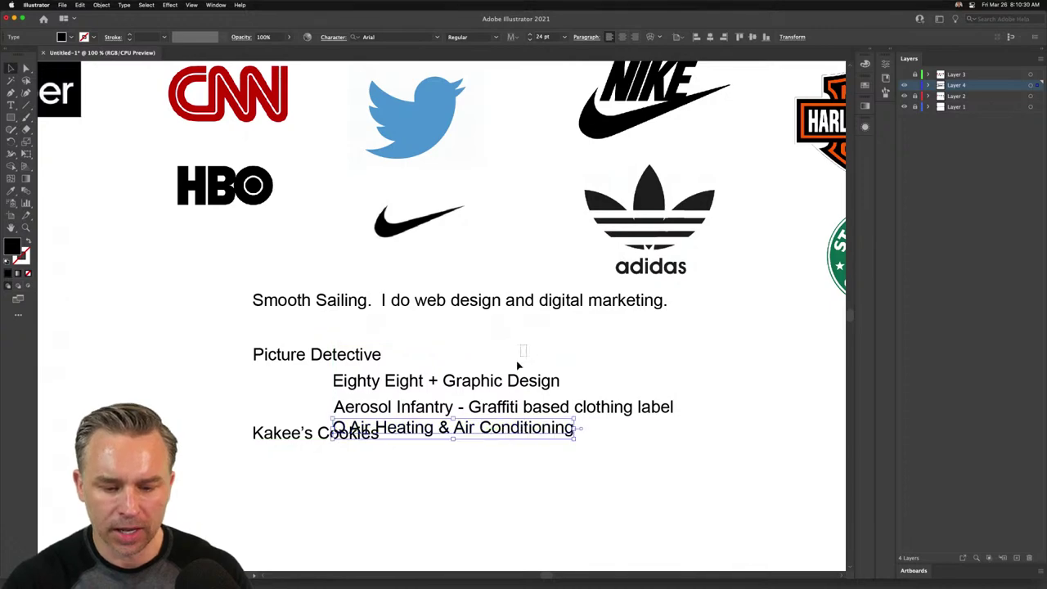
{"action": "left_click_drag", "start_coordinate": [519, 363], "coordinate": [408, 420]}
{"action": "left_click_drag", "start_coordinate": [444, 381], "coordinate": [443, 468]}
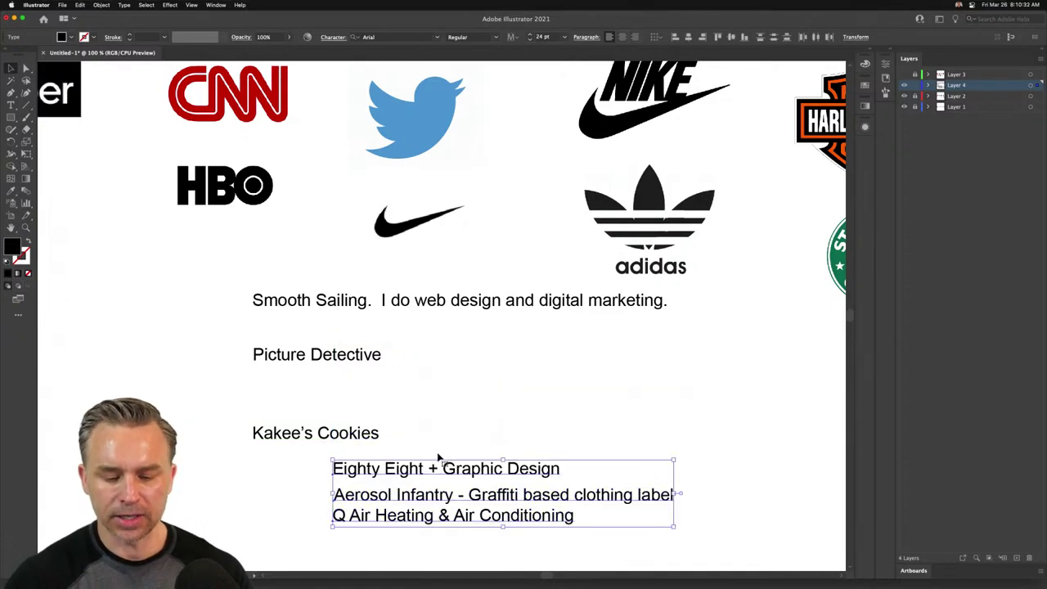
{"action": "left_click", "coordinate": [240, 528]}
- Remove the first "Air" from the Q Air line so it reads "Q Heating & Air Conditioning"
{"action": "left_click_drag", "start_coordinate": [285, 524], "coordinate": [363, 399]}
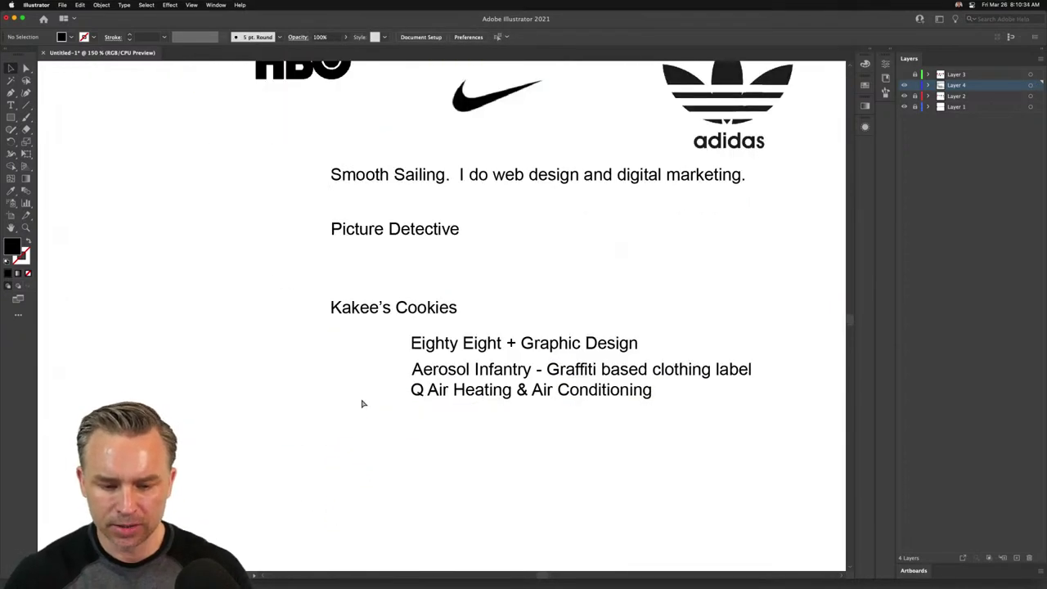
{"action": "key", "text": "super+equal"}
{"action": "key", "text": "t"}
{"action": "triple_click", "coordinate": [435, 429]}
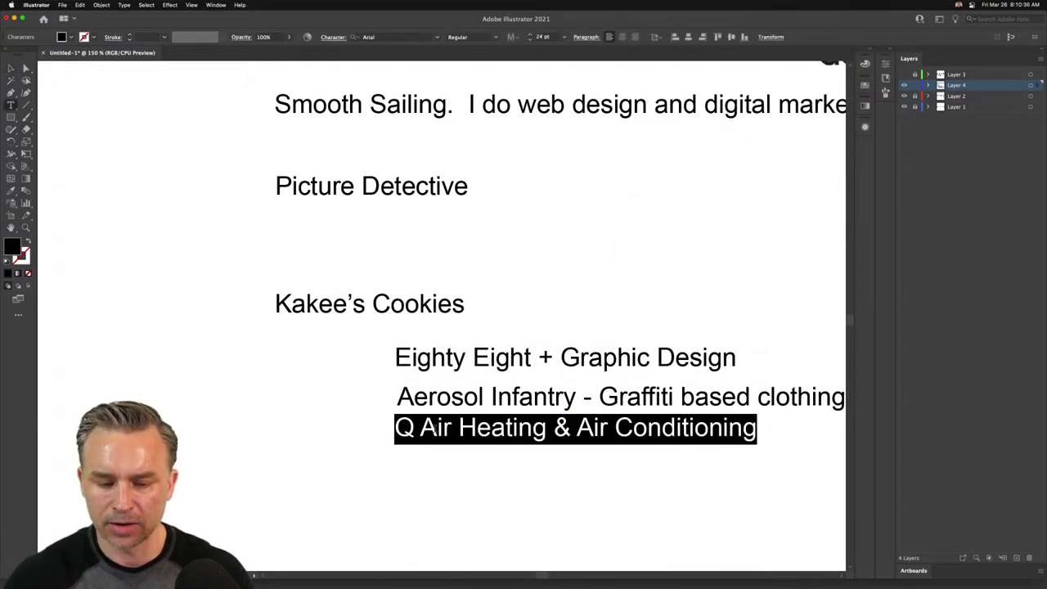
{"action": "double_click", "coordinate": [437, 428]}
{"action": "key", "text": "BackSpace"}
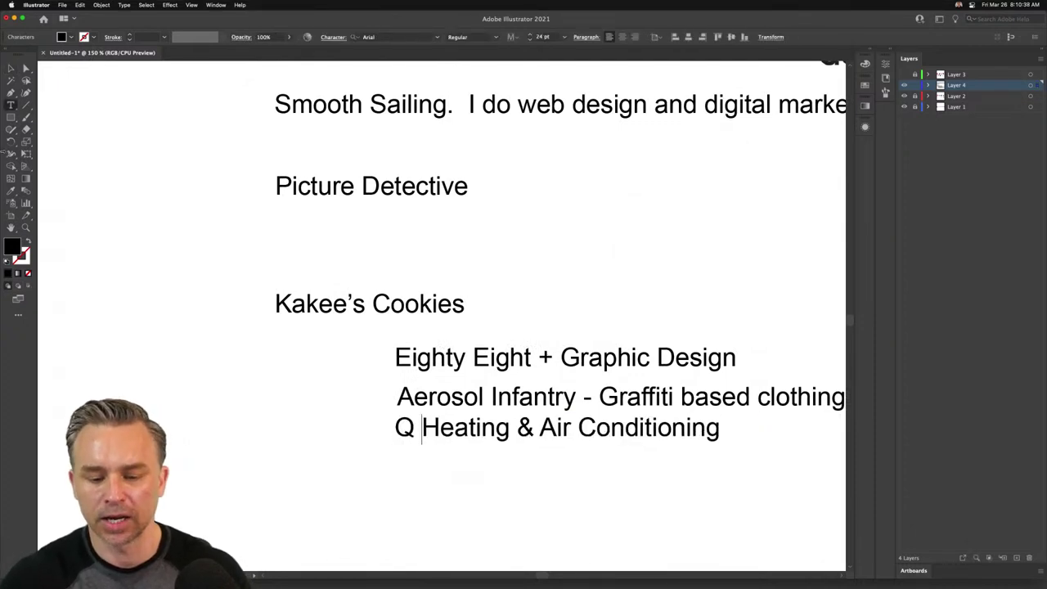
{"action": "key", "text": "Escape"}
- Add a separate letter "Q" beside the Q Heating line, scale it to about 90 pt and reposition it
{"action": "key", "text": "t"}
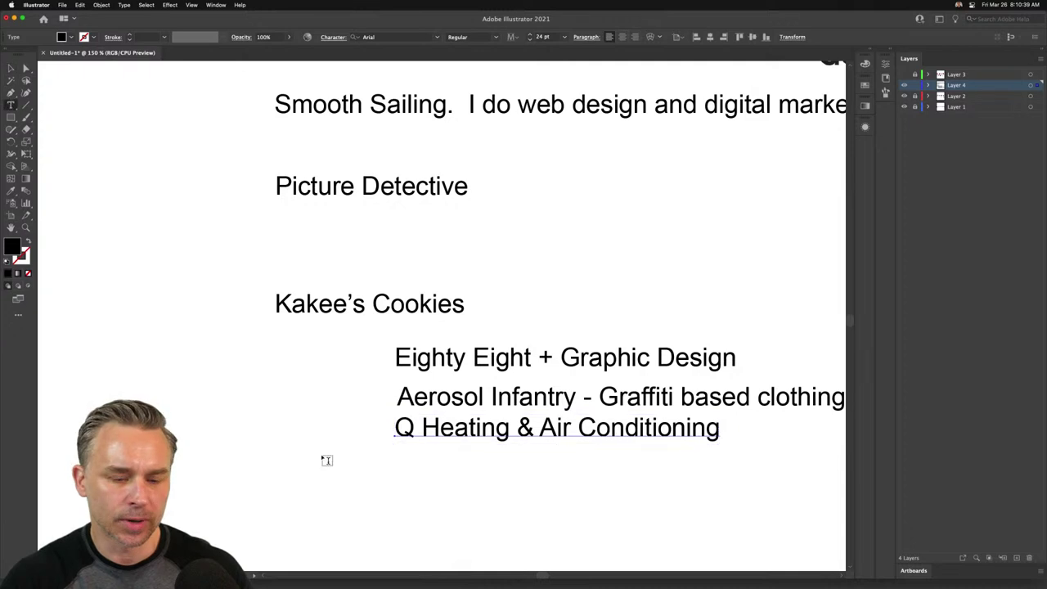
{"action": "left_click", "coordinate": [293, 424]}
{"action": "type", "text": "Q"}
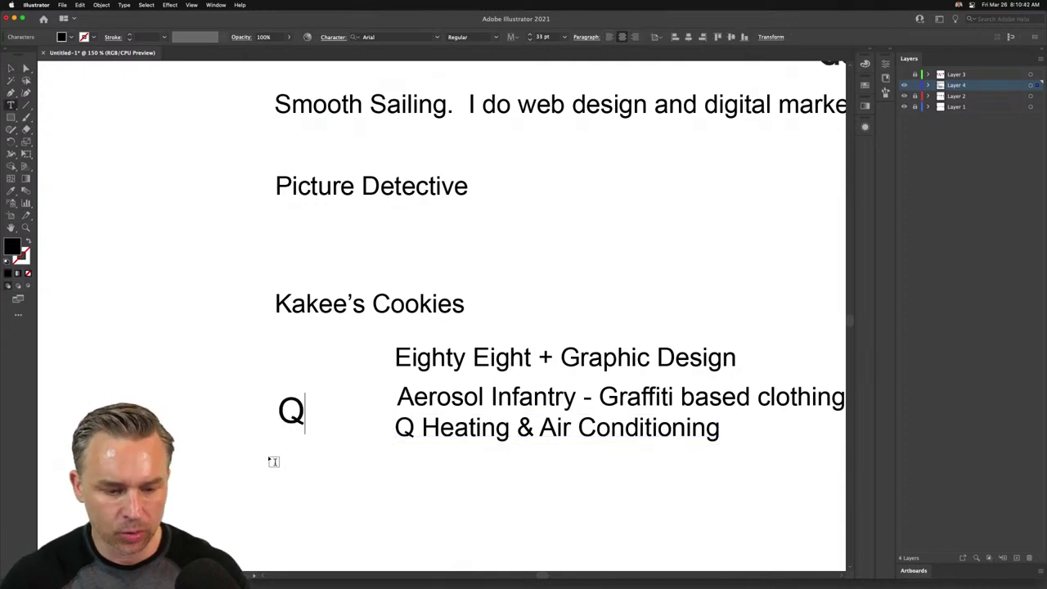
{"action": "key", "text": "Escape"}
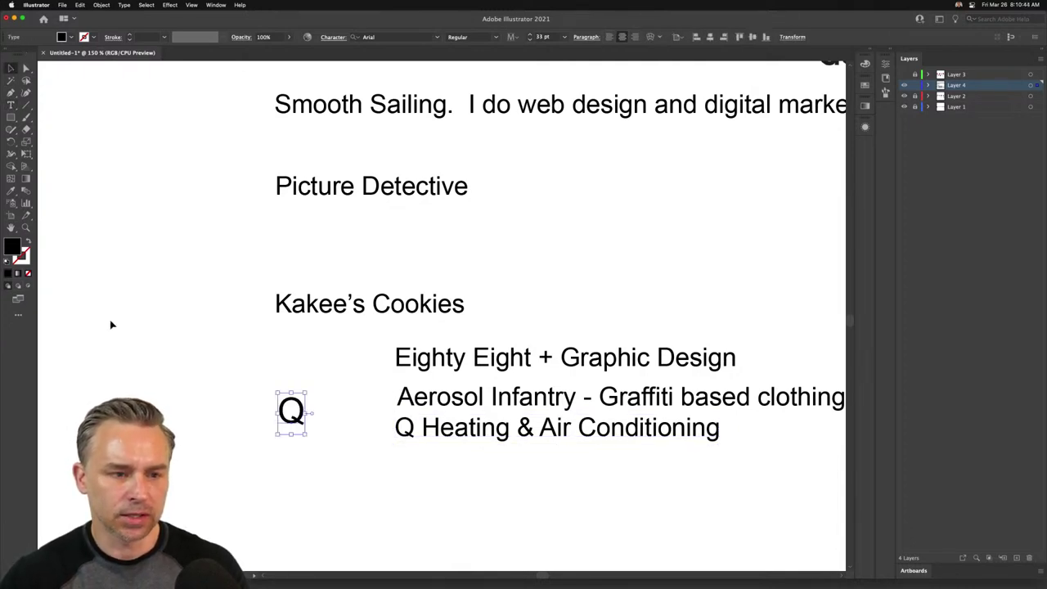
{"action": "left_click_drag", "start_coordinate": [304, 435], "coordinate": [421, 505]}
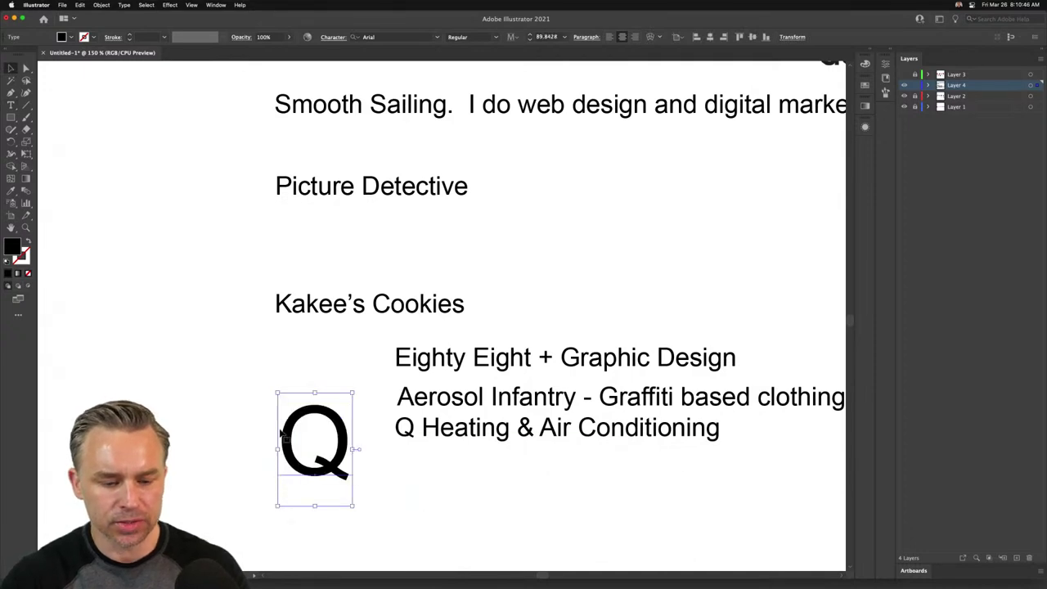
{"action": "mouse_move", "coordinate": [306, 431]}
{"action": "left_mouse_down"}
{"action": "mouse_move", "coordinate": [274, 398]}
{"action": "mouse_move", "coordinate": [254, 397]}
{"action": "mouse_move", "coordinate": [292, 427]}
{"action": "left_mouse_up"}
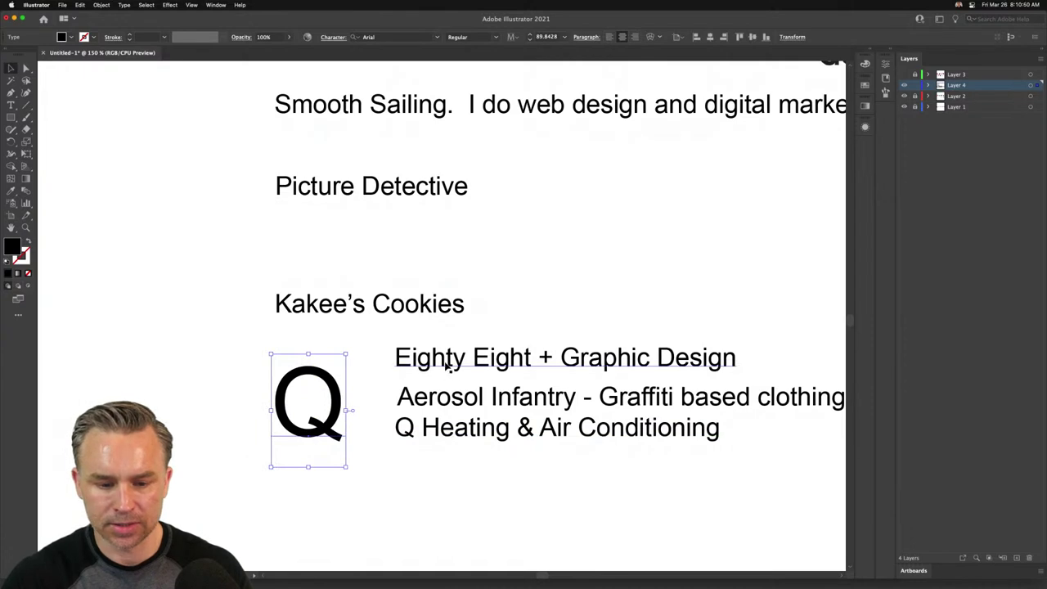
- Move the Eighty Eight and Aerosol Infantry lines up among the picks, and shift the large Q and its business name down
{"action": "left_click_drag", "start_coordinate": [413, 360], "coordinate": [415, 251]}
{"action": "left_click_drag", "start_coordinate": [462, 397], "coordinate": [450, 142]}
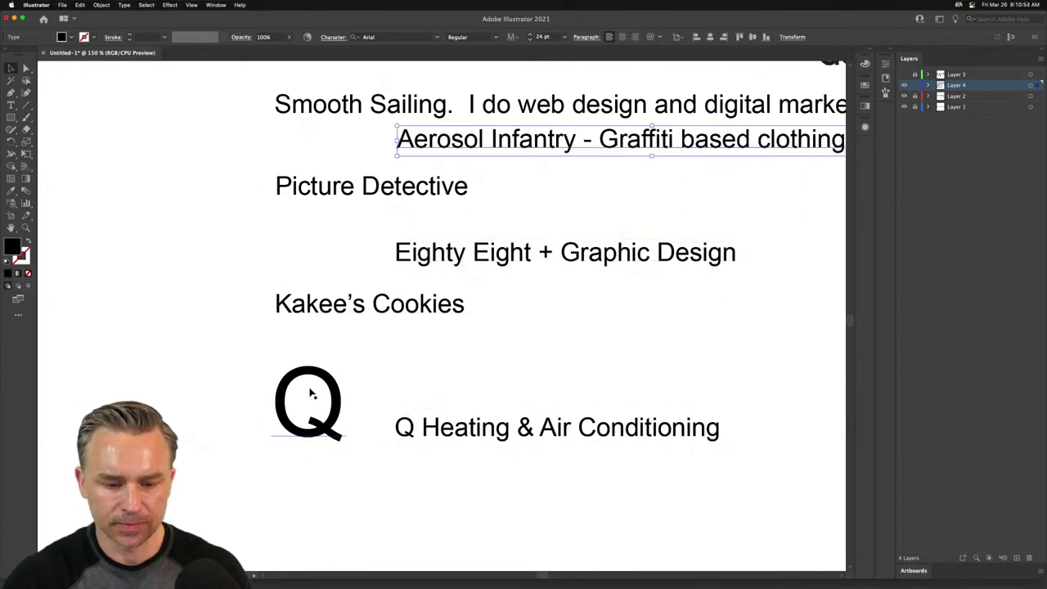
{"action": "left_click_drag", "start_coordinate": [311, 393], "coordinate": [334, 417]}
{"action": "left_click_drag", "start_coordinate": [412, 429], "coordinate": [411, 443]}
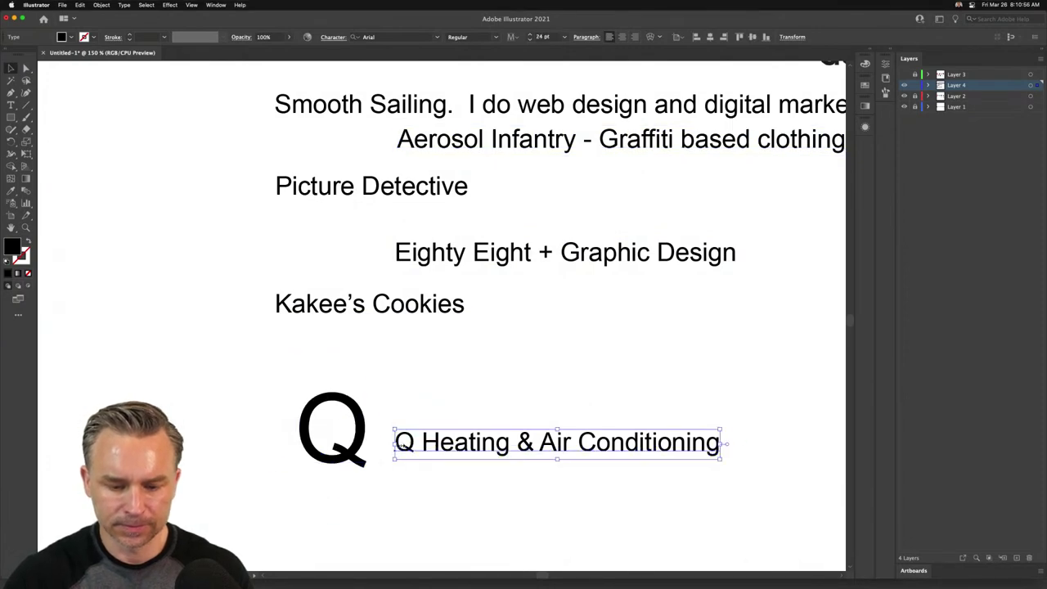
- Duplicate the large Q directly to its left, keeping both letters on the same baseline
{"action": "left_click", "coordinate": [280, 472]}
{"action": "key", "text": "super+equal"}
{"action": "scroll", "coordinate": [472, 374], "scroll_direction": "left", "scroll_amount": 5}
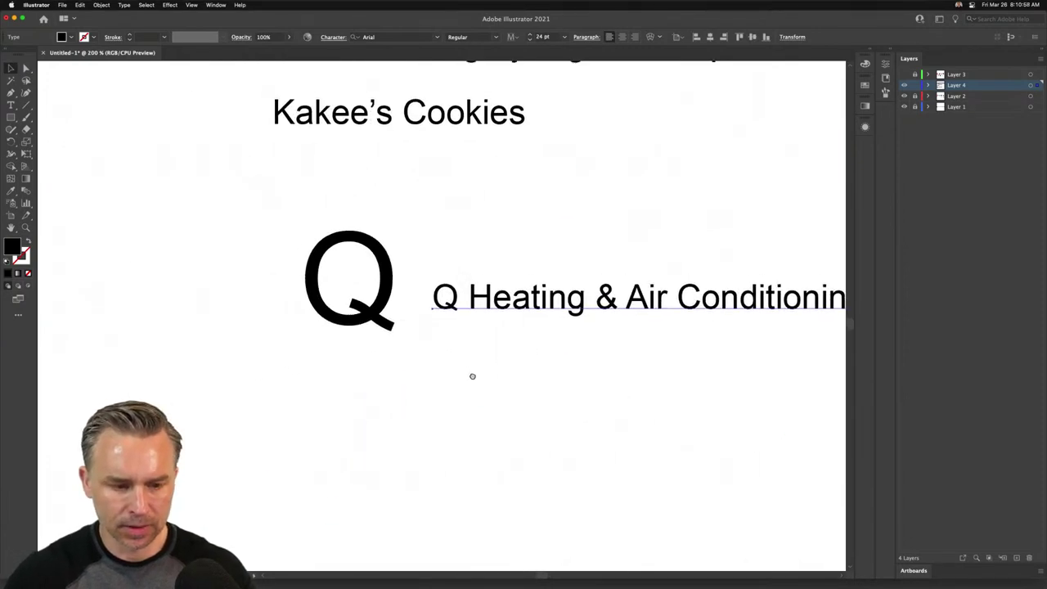
{"action": "scroll", "coordinate": [436, 392], "scroll_direction": "up", "scroll_amount": 1}
{"action": "scroll", "coordinate": [436, 392], "scroll_direction": "right", "scroll_amount": 5}
{"action": "scroll", "coordinate": [362, 381], "scroll_direction": "left", "scroll_amount": 2}
{"action": "left_click", "coordinate": [366, 328]}
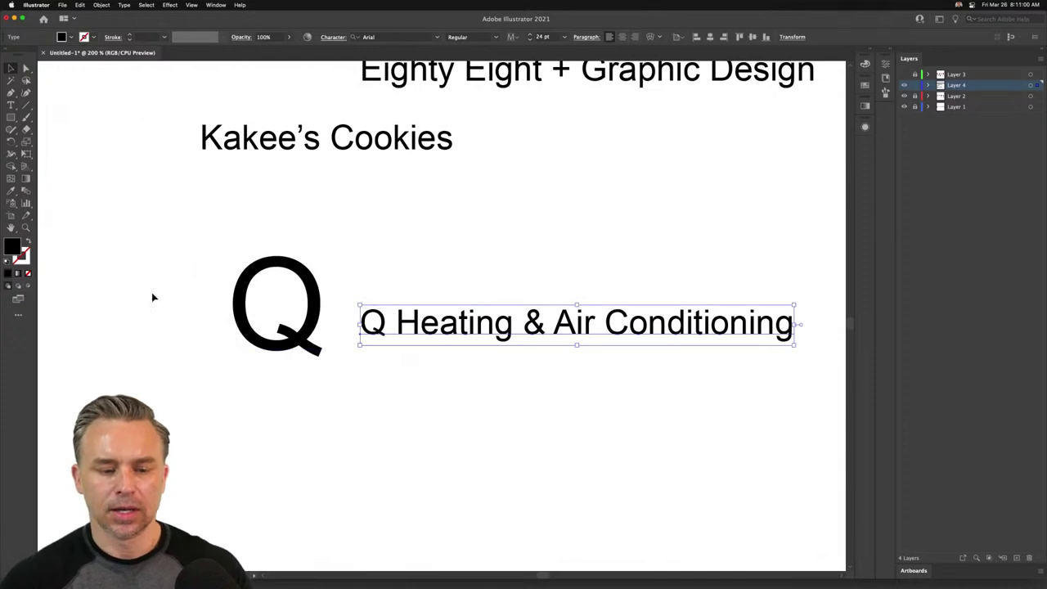
{"action": "left_click", "coordinate": [234, 308]}
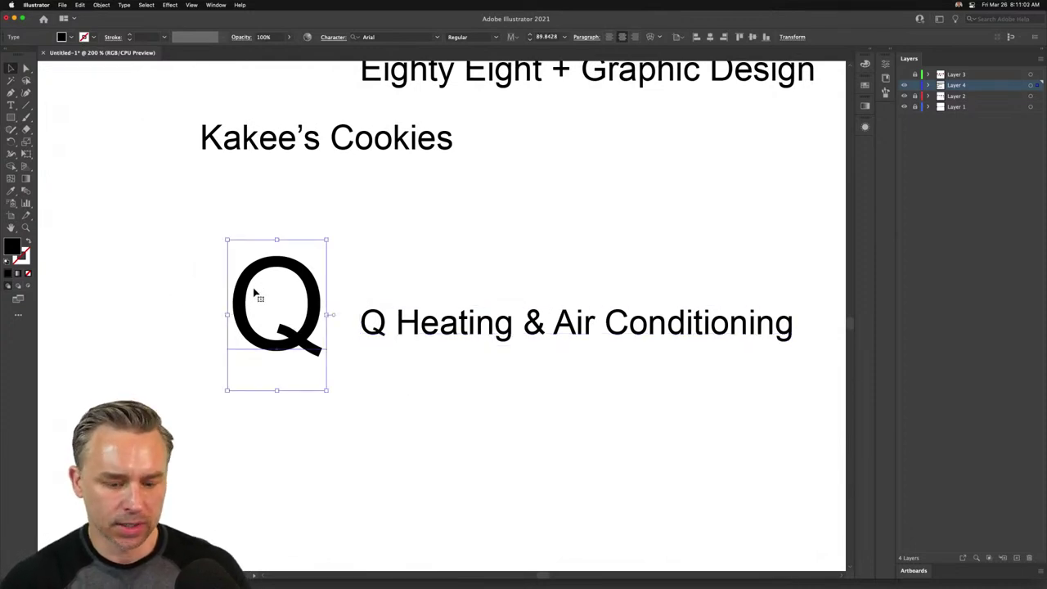
{"action": "left_click_drag", "start_coordinate": [255, 292], "coordinate": [144, 293]}
- Replace the Q nearest the business name with the letter "O"
{"action": "double_click", "coordinate": [144, 292]}
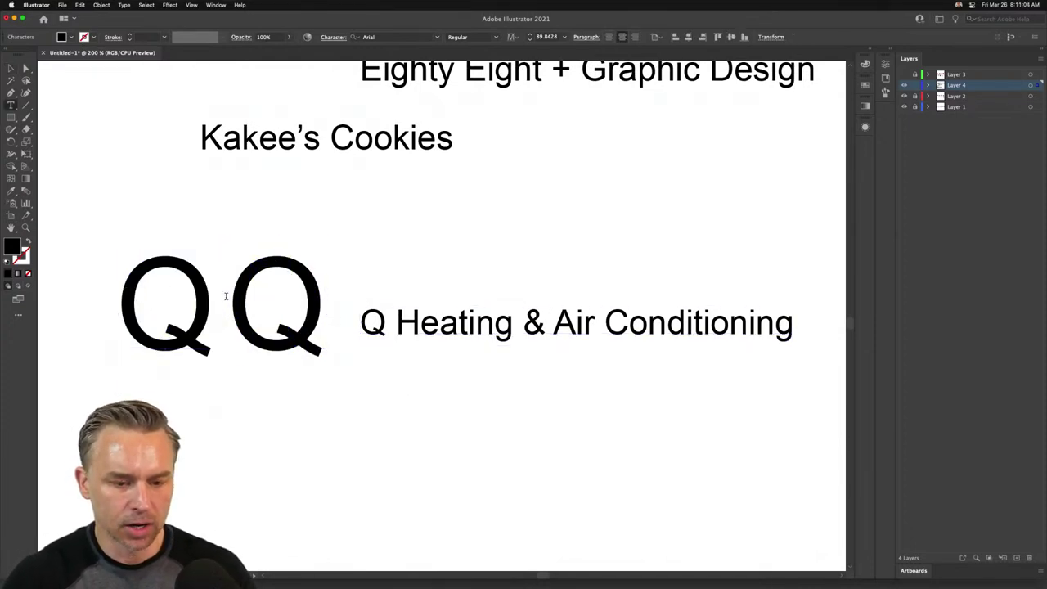
{"action": "left_click_drag", "start_coordinate": [226, 296], "coordinate": [349, 310]}
{"action": "type", "text": "O"}
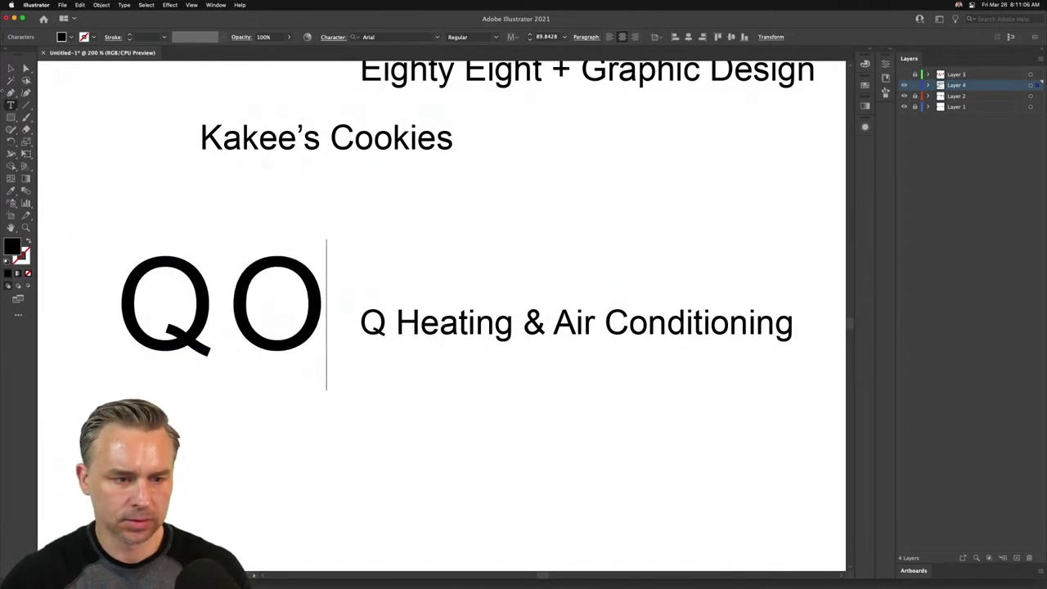
{"action": "key", "text": "Escape"}
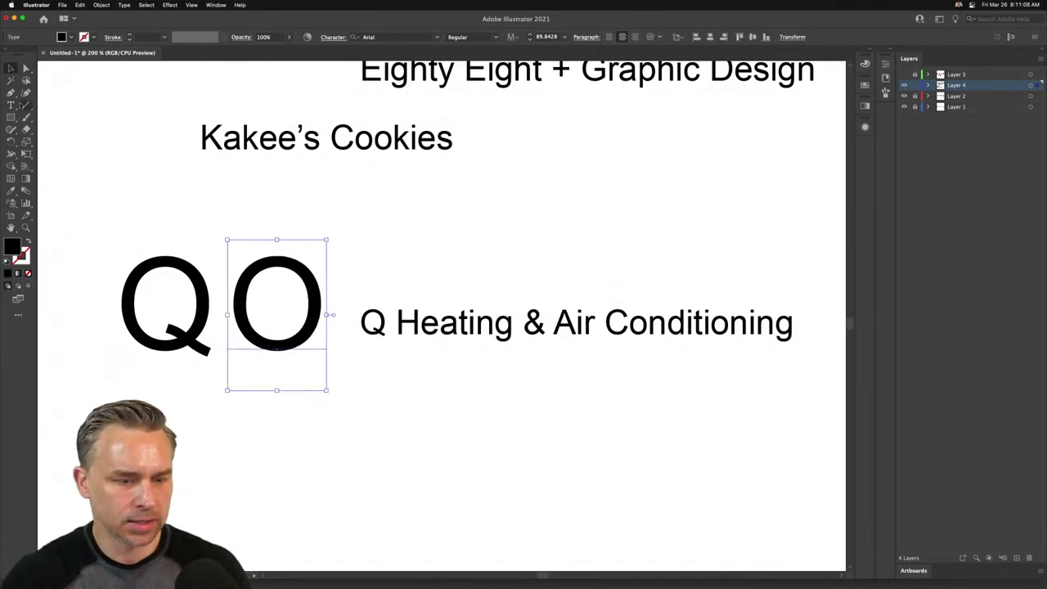
- Draw a short S-shaped curve below the large O with the Pen tool and smooth its middle bend
{"action": "key", "text": "n"}
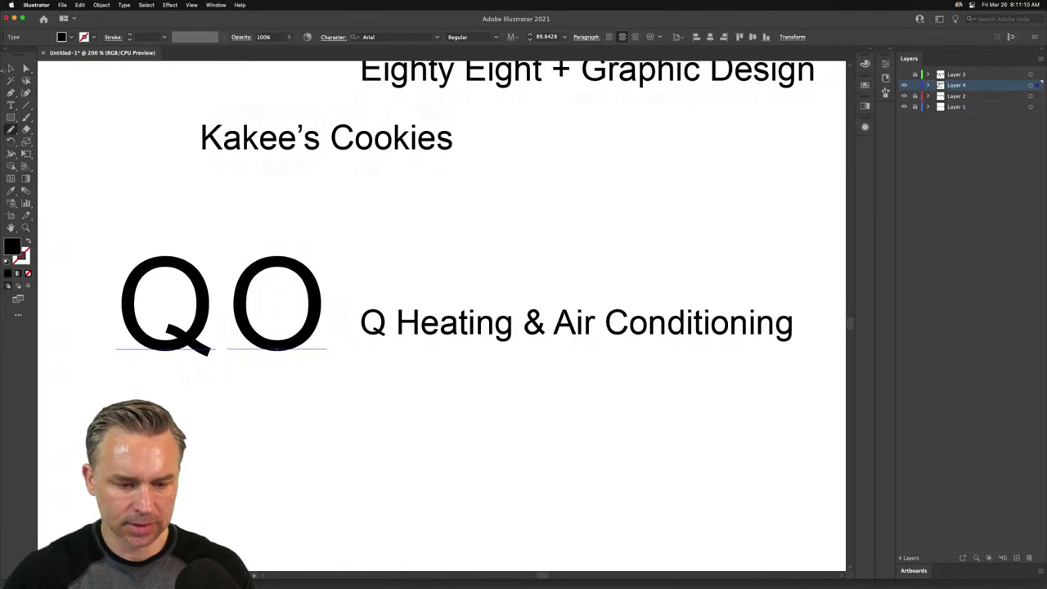
{"action": "left_click", "coordinate": [218, 408]}
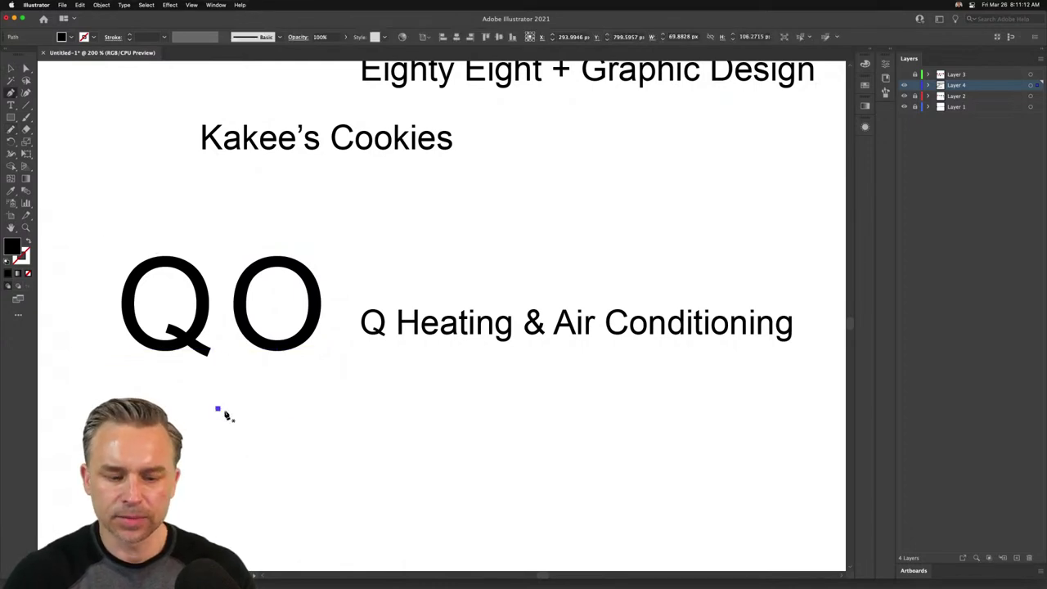
{"action": "left_click_drag", "start_coordinate": [278, 408], "coordinate": [341, 456]}
{"action": "left_click", "coordinate": [323, 456], "text": "super"}
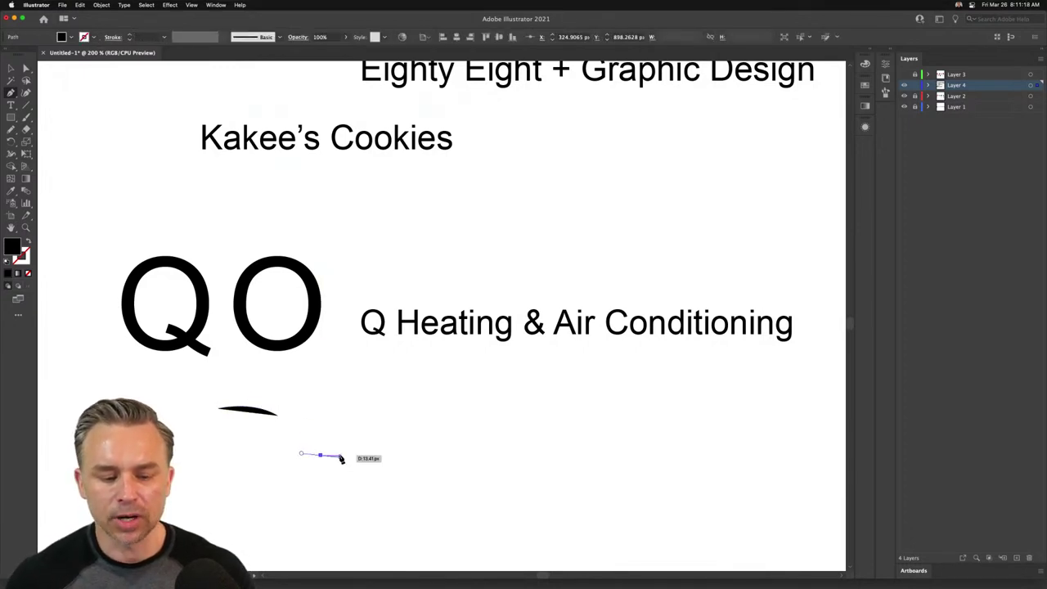
{"action": "key", "text": "super+z"}
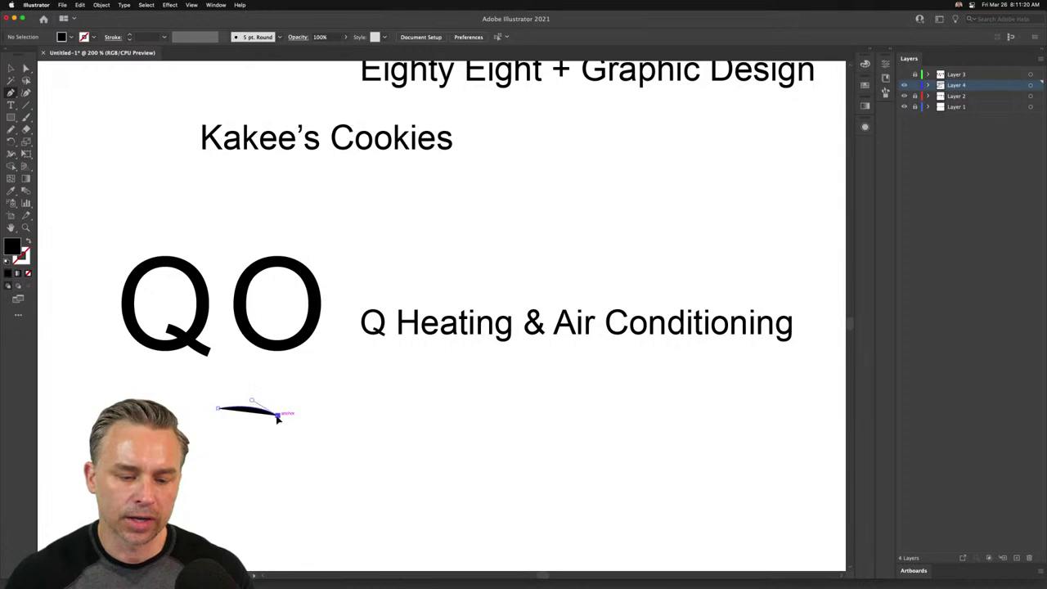
{"action": "left_click_drag", "start_coordinate": [278, 417], "coordinate": [83, 255]}
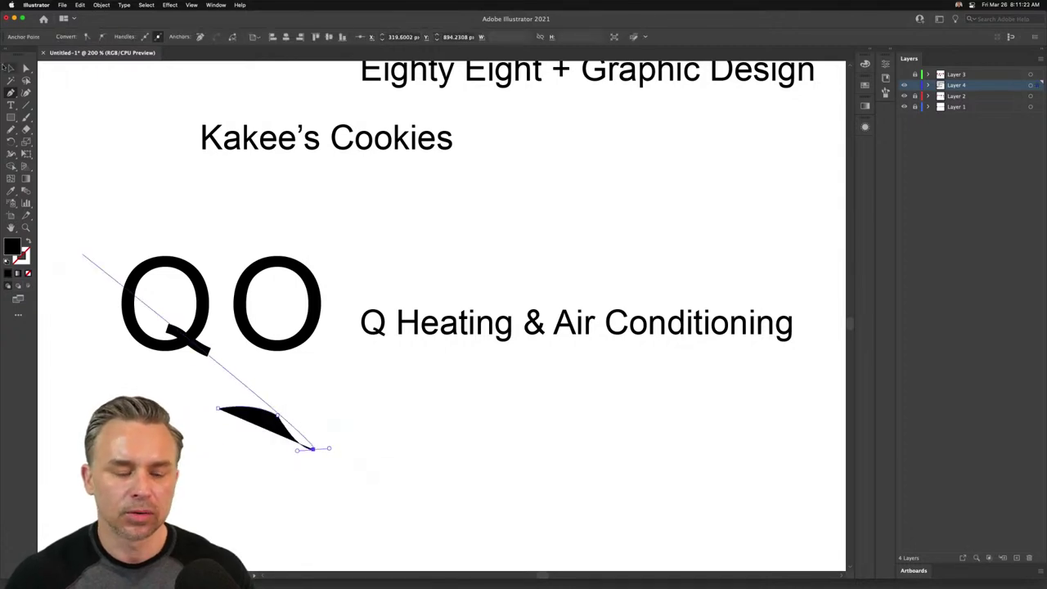
{"action": "left_click", "coordinate": [280, 418], "text": "super"}
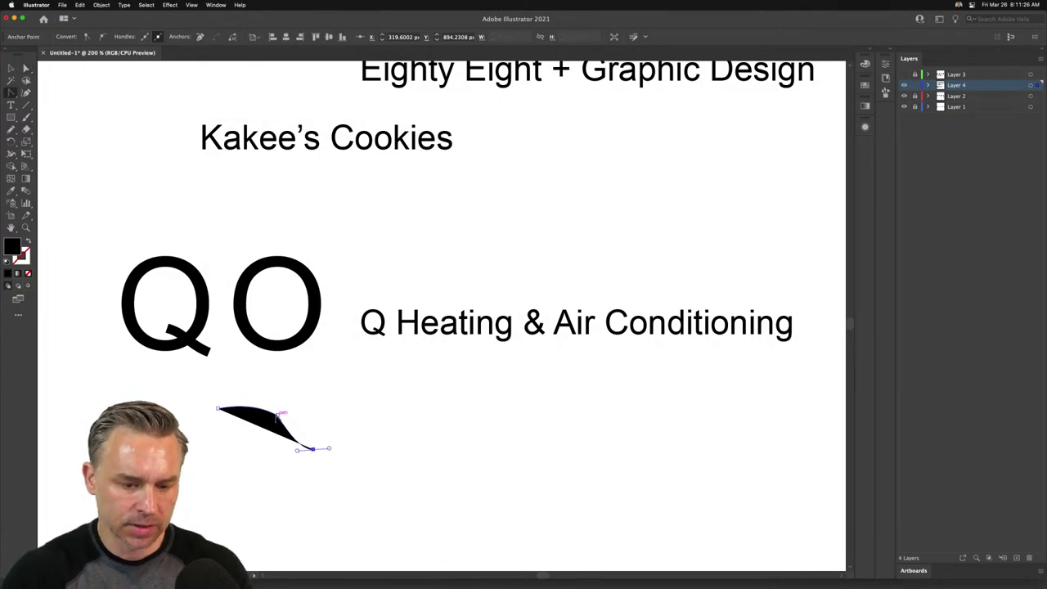
{"action": "left_click_drag", "start_coordinate": [281, 415], "coordinate": [245, 423]}
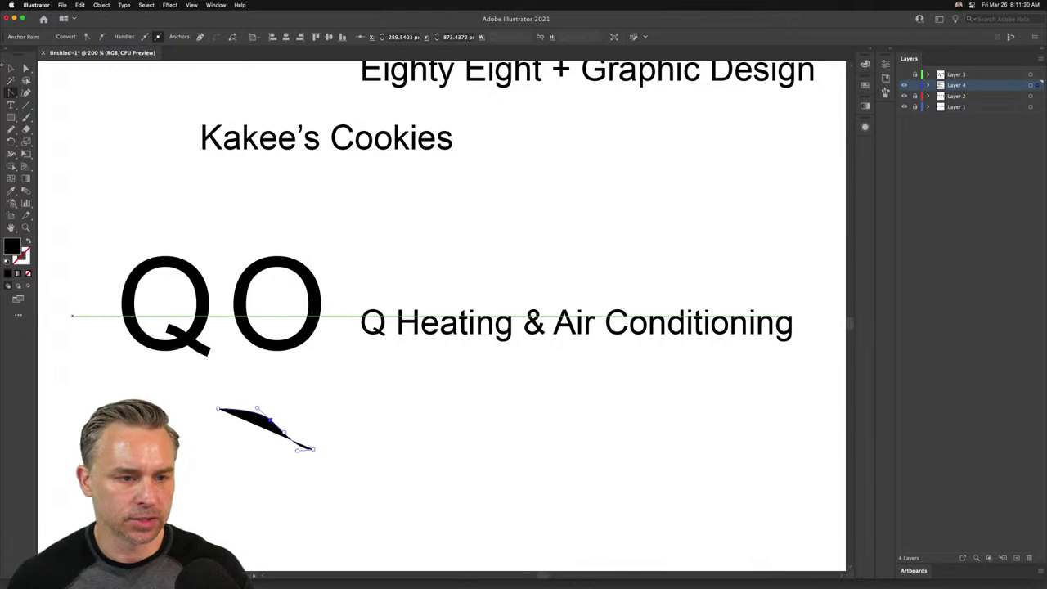
- Swap the curve's fill and stroke so it becomes a black unfilled line, and scale it down to about 48 px wide
{"action": "key", "text": "v"}
{"action": "left_click", "coordinate": [26, 237]}
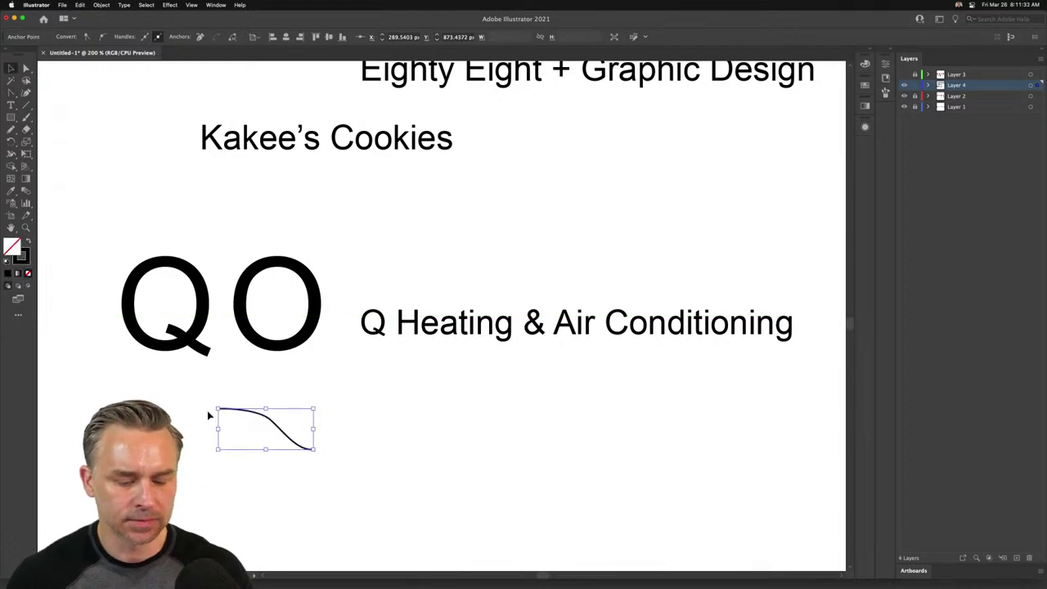
{"action": "left_click_drag", "start_coordinate": [211, 411], "coordinate": [238, 423]}
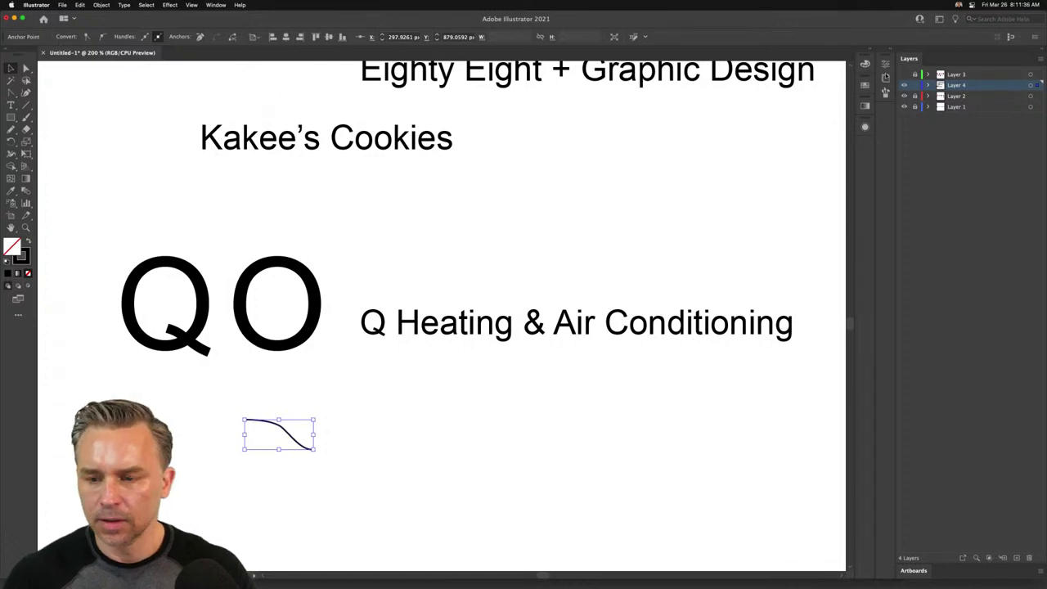
- Show the curve's full transform and appearance properties beside the canvas and keep the colour and swatch settings collapsed
{"action": "left_click", "coordinate": [867, 49]}
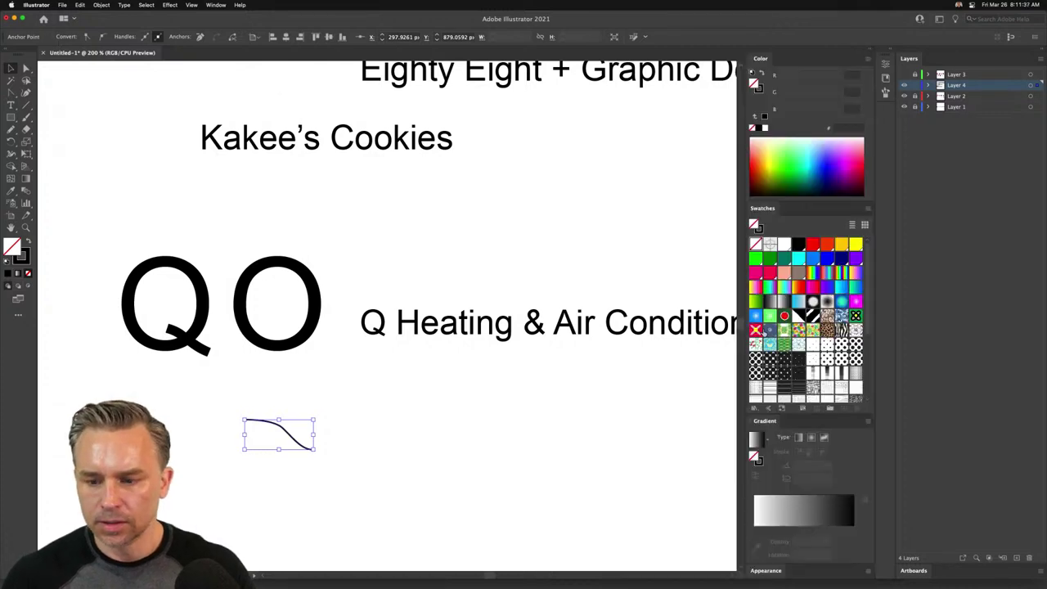
{"action": "left_click", "coordinate": [891, 51]}
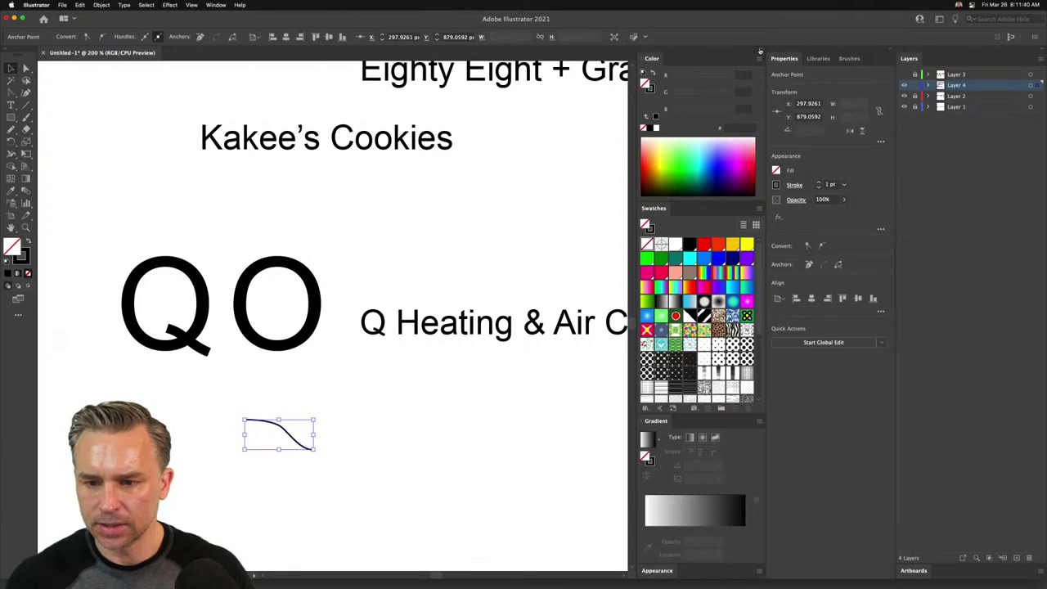
{"action": "left_click", "coordinate": [760, 51]}
{"action": "key", "text": "a"}
{"action": "left_click_drag", "start_coordinate": [355, 401], "coordinate": [379, 397]}
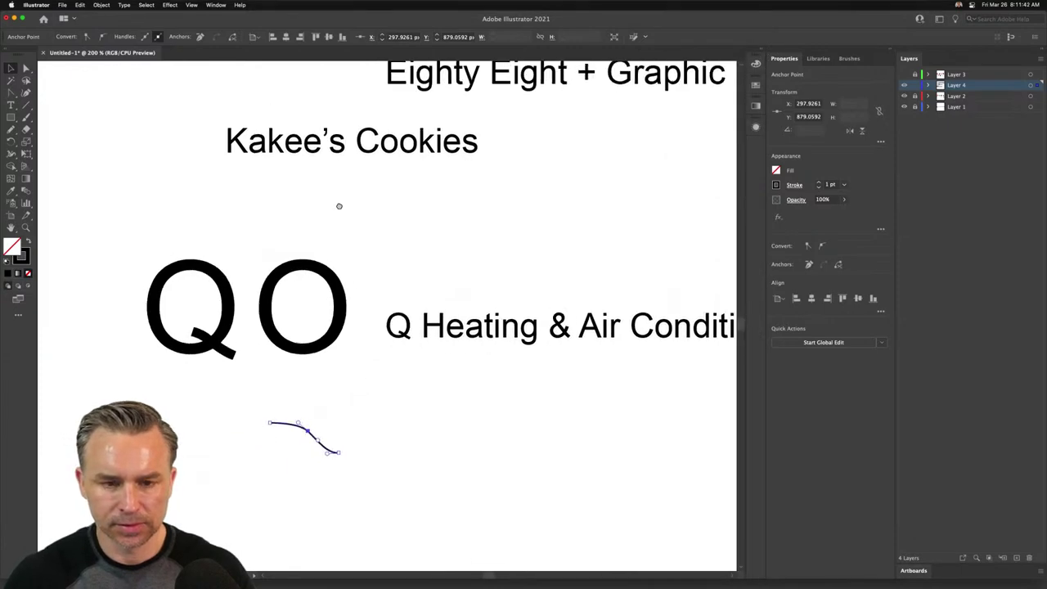
- Examine the sample lettermark and brand mark logos above the business names for reference
{"action": "scroll", "coordinate": [338, 206], "scroll_direction": "up", "scroll_amount": 15}
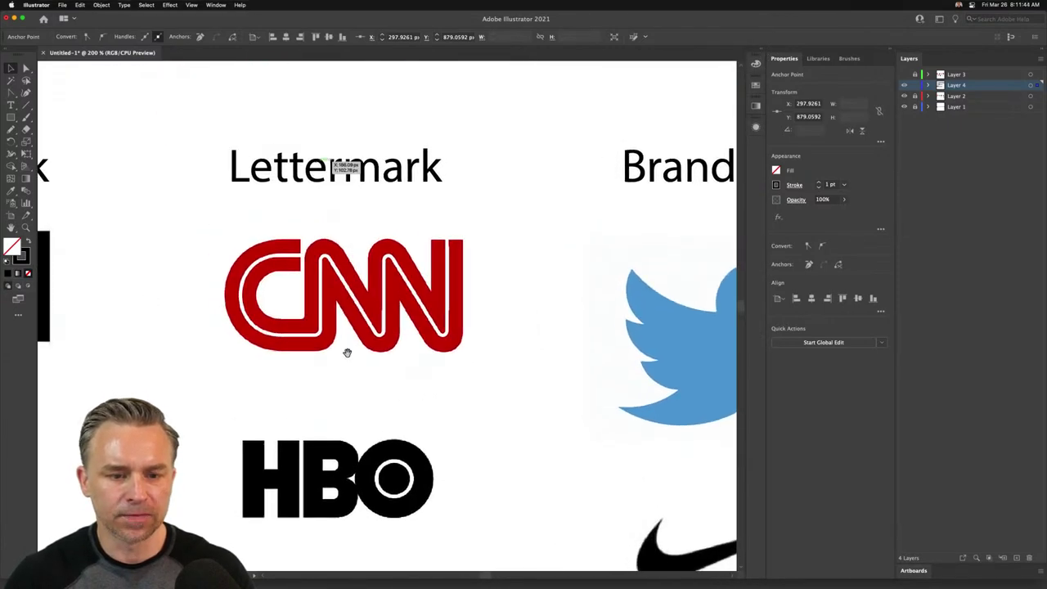
{"action": "scroll", "coordinate": [347, 352], "scroll_direction": "left", "scroll_amount": 3}
{"action": "scroll", "coordinate": [360, 390], "scroll_direction": "down", "scroll_amount": 10}
{"action": "scroll", "coordinate": [360, 391], "scroll_direction": "right", "scroll_amount": 8}
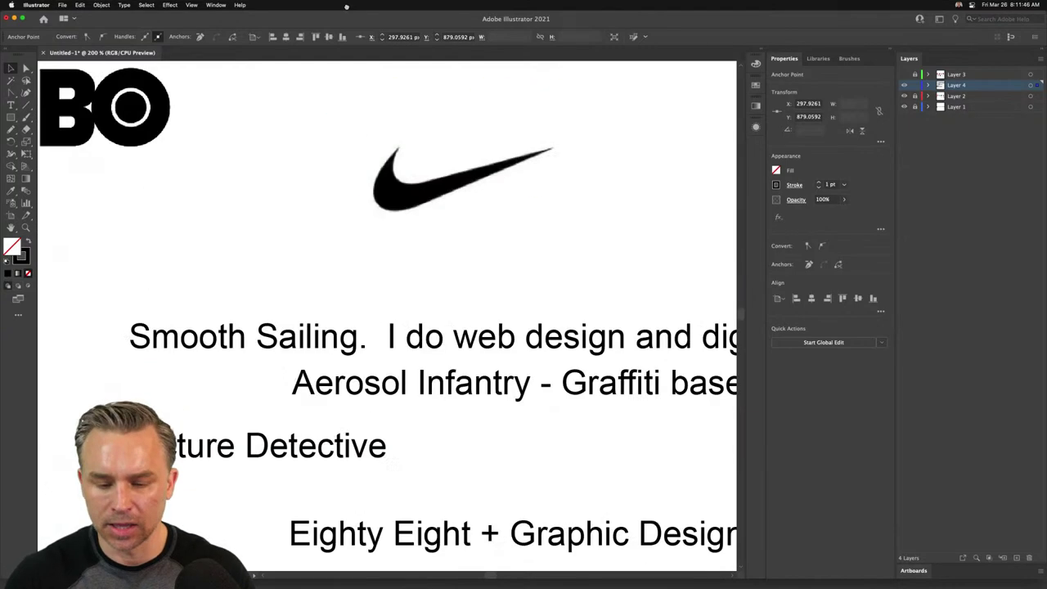
{"action": "scroll", "coordinate": [292, 199], "scroll_direction": "left", "scroll_amount": 5}
{"action": "scroll", "coordinate": [292, 198], "scroll_direction": "down", "scroll_amount": 10}
{"action": "scroll", "coordinate": [311, 329], "scroll_direction": "right", "scroll_amount": 5}
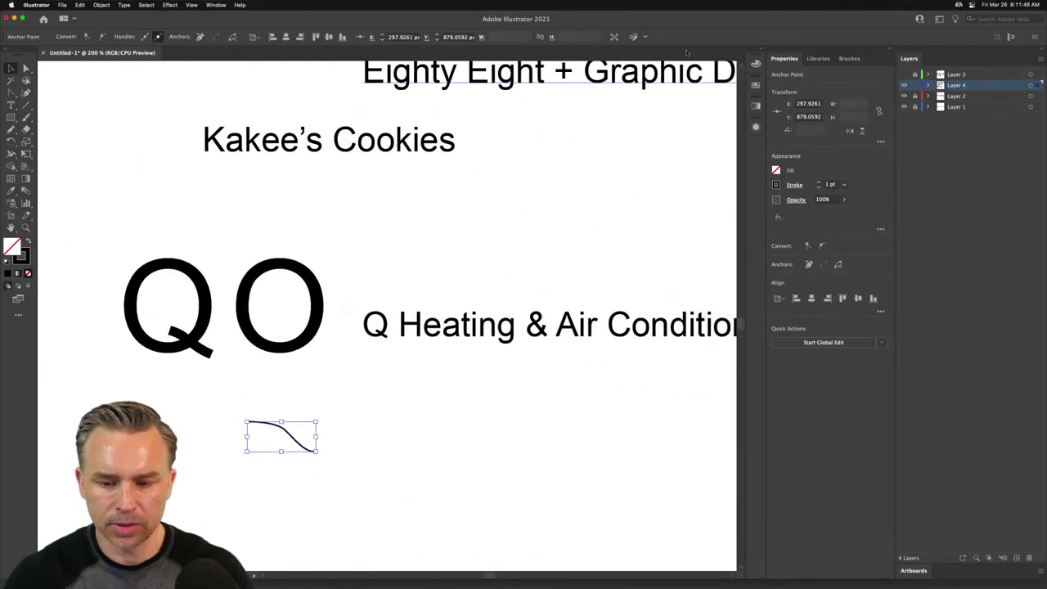
- Set the S-shaped curve's stroke weight to 7 pt
{"action": "left_click", "coordinate": [818, 184]}
{"action": "left_click", "coordinate": [817, 184]}
{"action": "left_click", "coordinate": [818, 184]}
{"action": "left_click", "coordinate": [818, 184]}
{"action": "left_click", "coordinate": [817, 184]}
{"action": "left_click", "coordinate": [817, 184]}
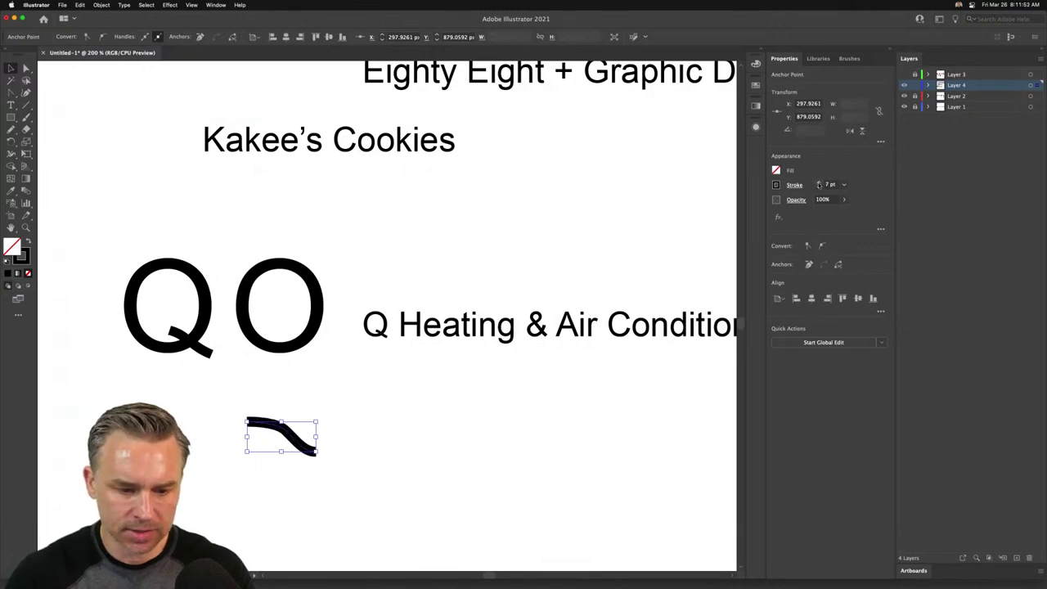
- Shift the thick curve slightly up and to the right, and duplicate it straight below itself
{"action": "left_click", "coordinate": [218, 479]}
{"action": "left_click_drag", "start_coordinate": [257, 425], "coordinate": [298, 412]}
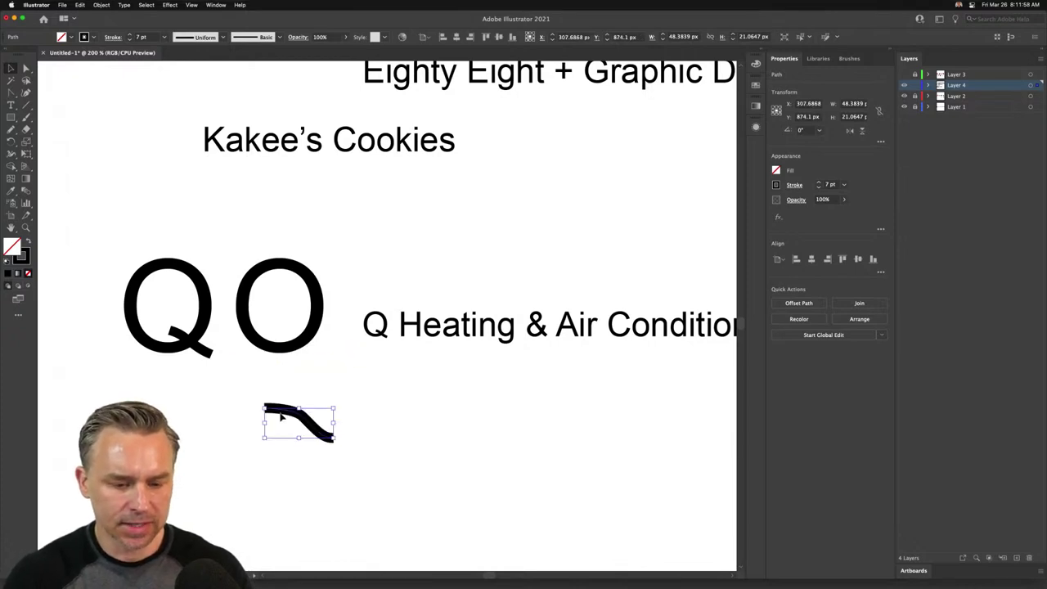
{"action": "key", "text": "super+equal"}
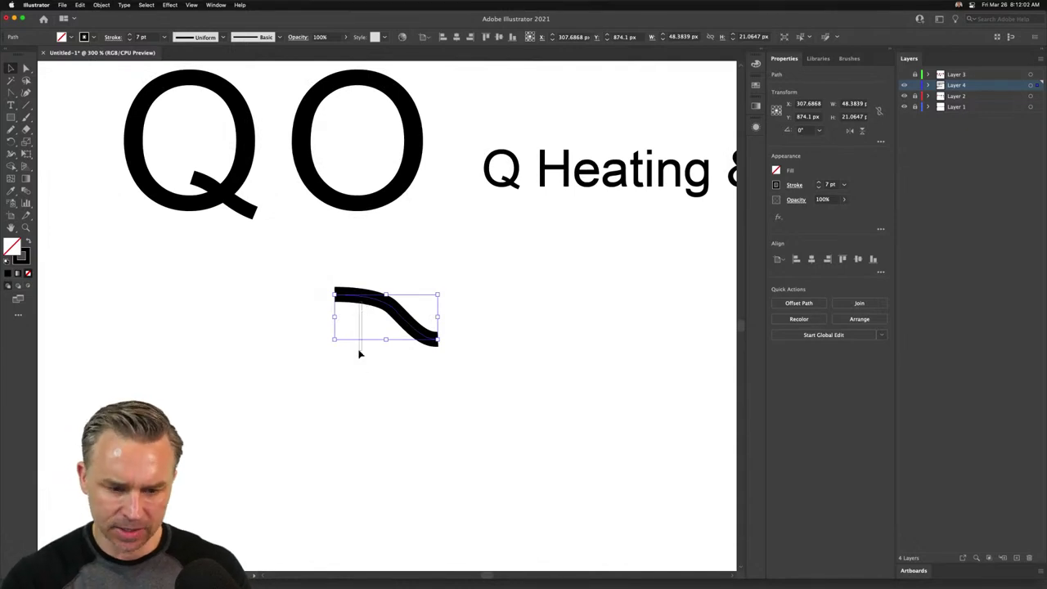
{"action": "left_click", "coordinate": [328, 297]}
{"action": "left_click_drag", "start_coordinate": [349, 290], "coordinate": [349, 366]}
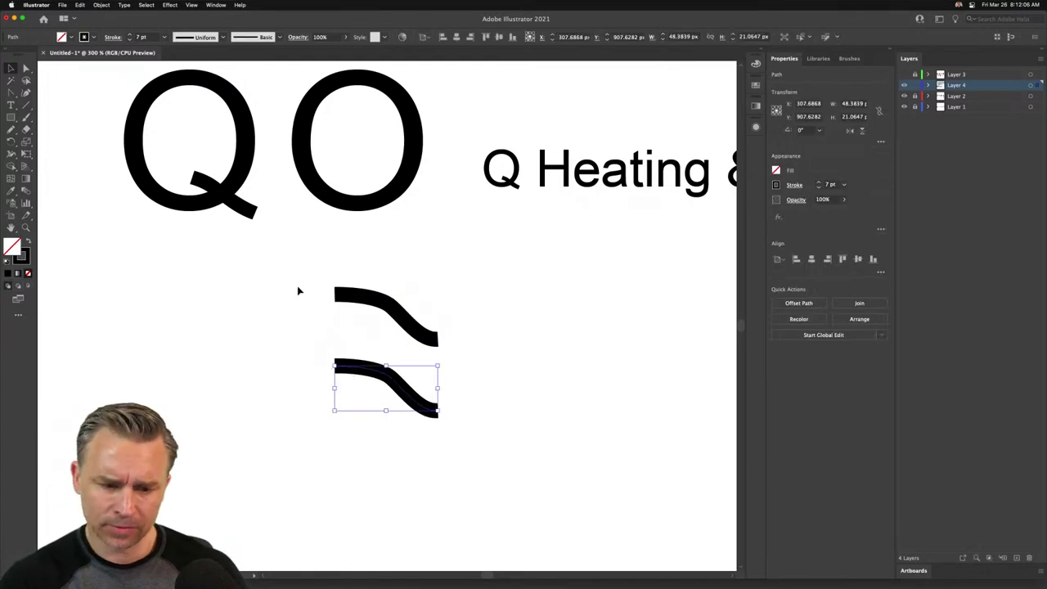
- Blend the two thick curves with the Blend tool to create one matching curve midway between them
{"action": "left_click_drag", "start_coordinate": [298, 291], "coordinate": [491, 434]}
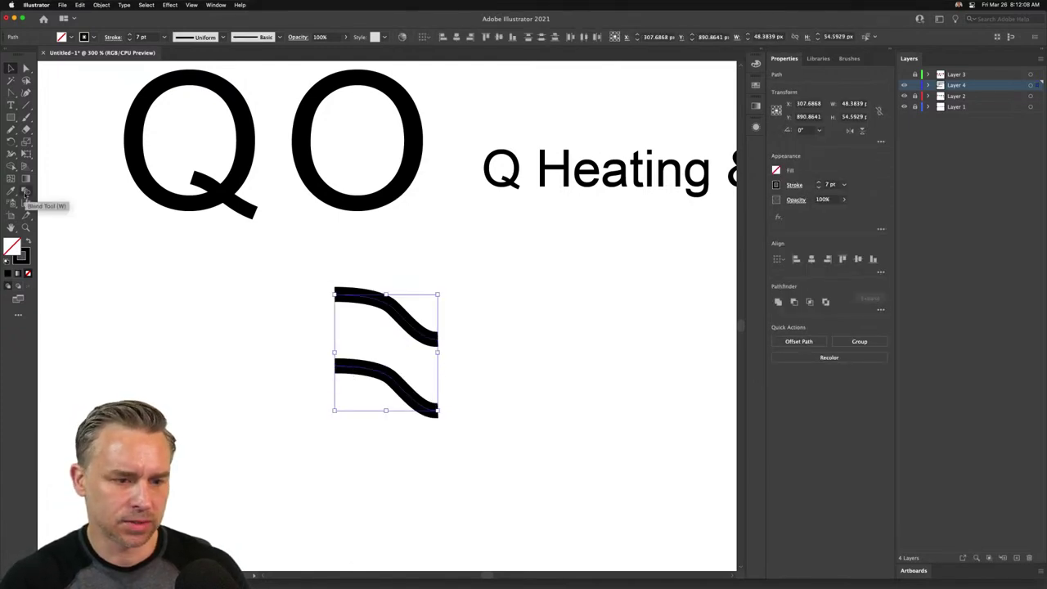
{"action": "left_click", "coordinate": [25, 192]}
{"action": "left_click", "coordinate": [334, 295]}
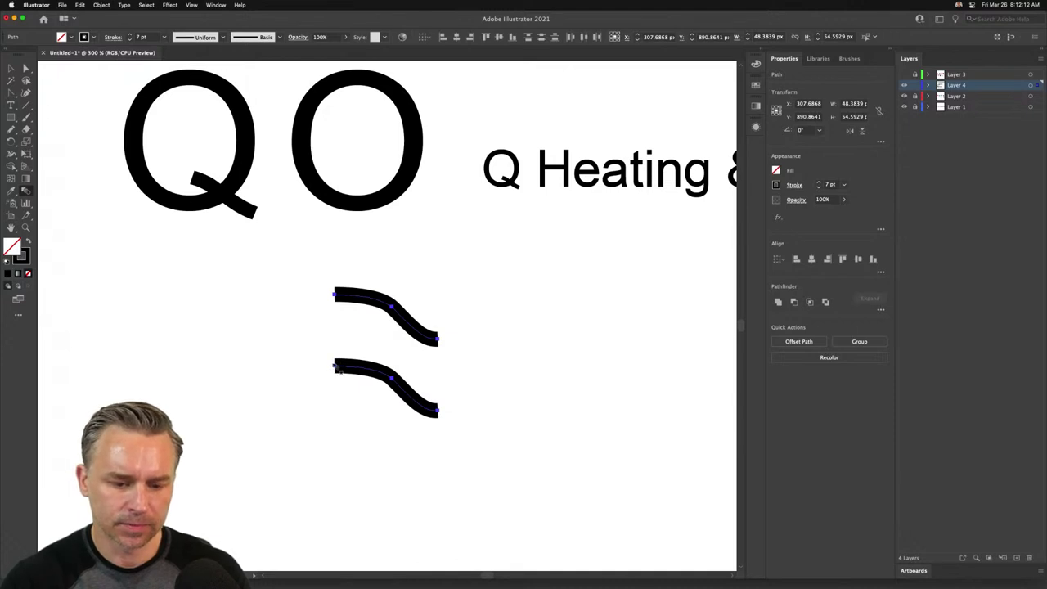
{"action": "left_click", "coordinate": [335, 295]}
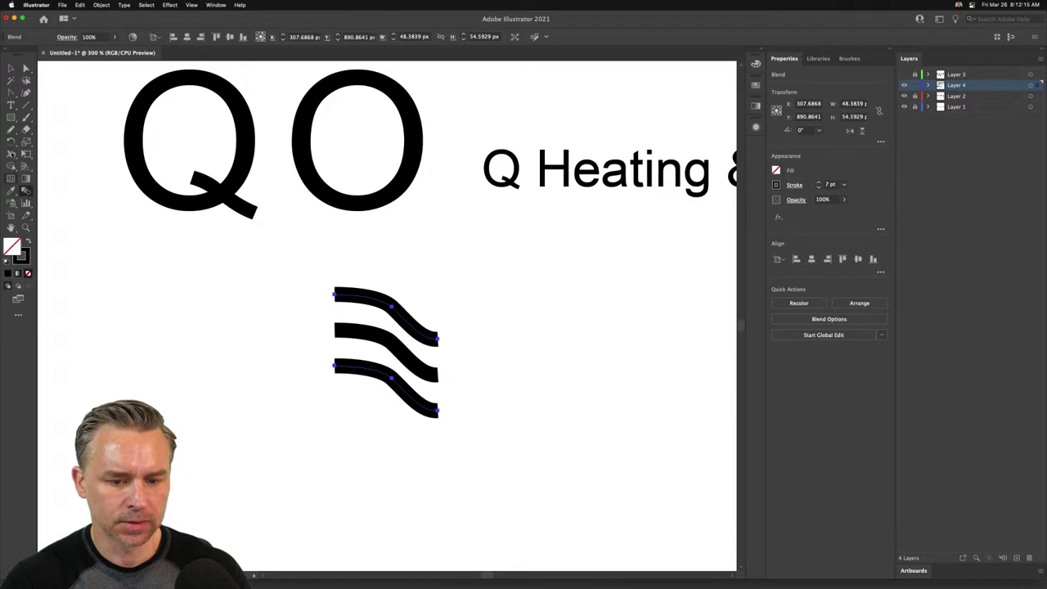
- Select only the lowest curve of the blend and nudge it up about 3 px to tighten the spacing
{"action": "left_click", "coordinate": [25, 69]}
{"action": "left_click", "coordinate": [245, 270]}
{"action": "key", "text": "a"}
{"action": "left_click", "coordinate": [365, 370]}
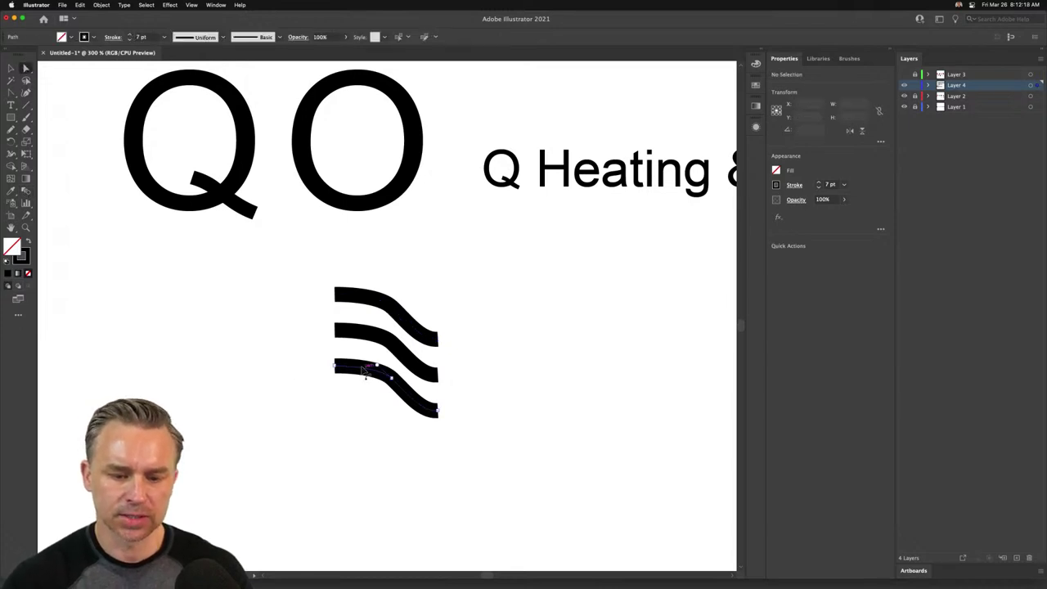
{"action": "left_click_drag", "start_coordinate": [326, 364], "coordinate": [416, 411]}
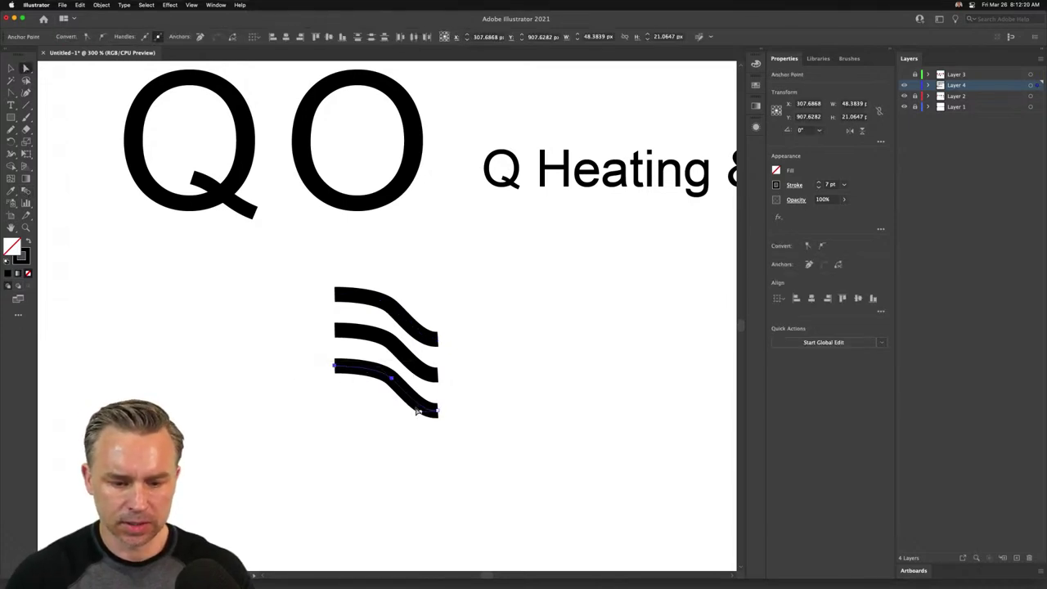
{"action": "left_click", "coordinate": [439, 415]}
{"action": "key", "text": "Up"}
{"action": "key", "text": "Up"}
{"action": "key", "text": "Up"}
{"action": "key", "text": "Up"}
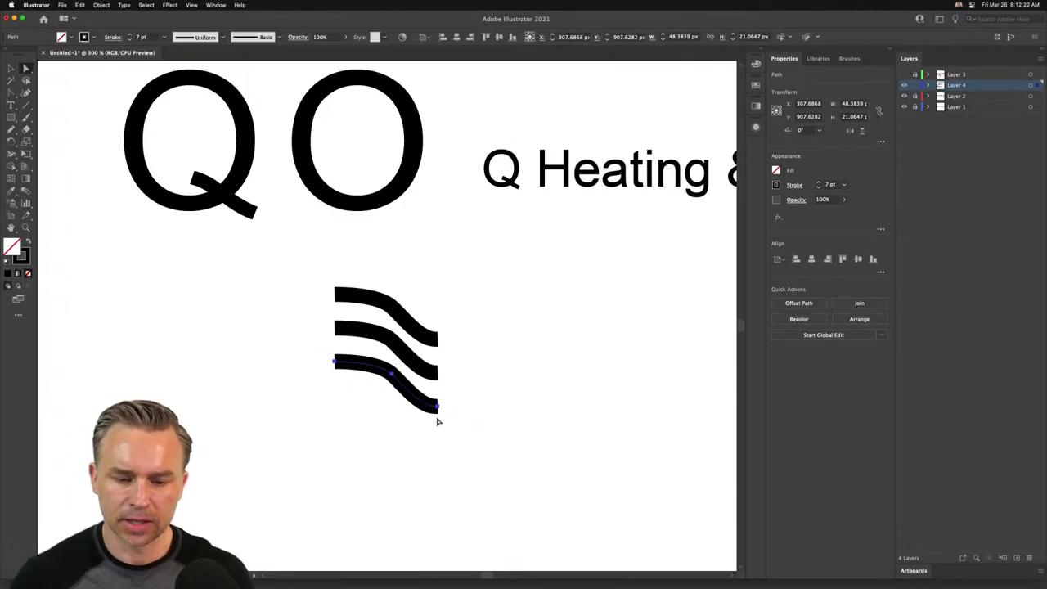
- Adjust the direction handles of the upper and lower curves so the wavy lines bend more smoothly
{"action": "left_click", "coordinate": [381, 282]}
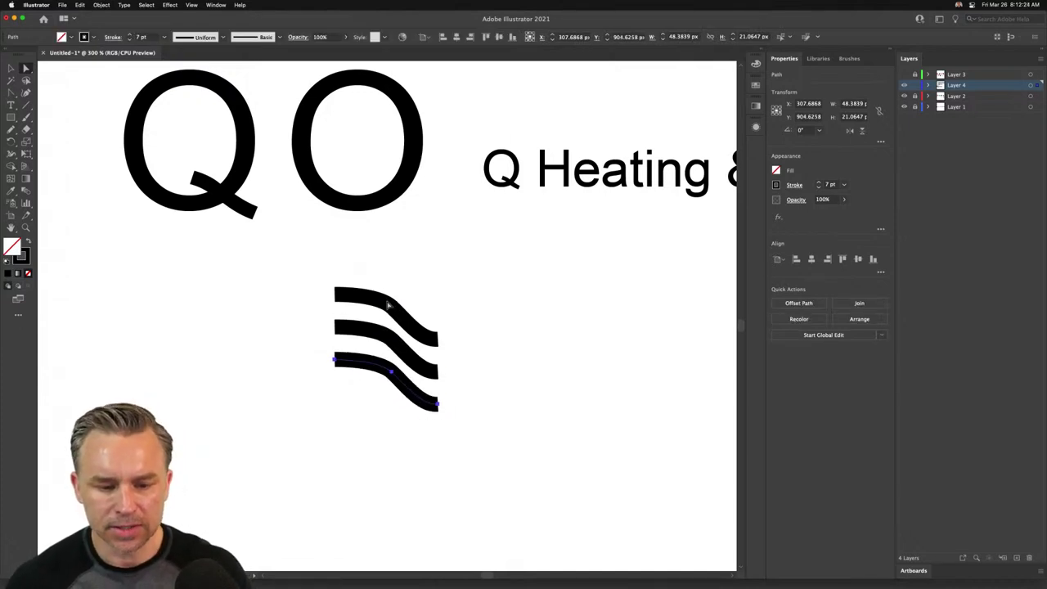
{"action": "left_click", "coordinate": [400, 310]}
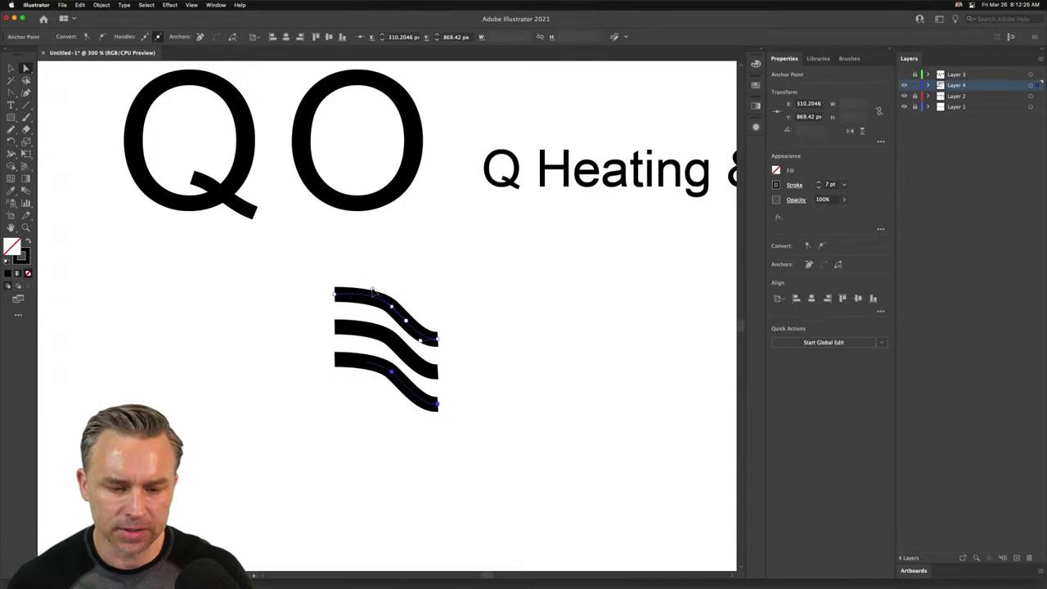
{"action": "left_click", "coordinate": [372, 290]}
{"action": "left_click", "coordinate": [386, 370]}
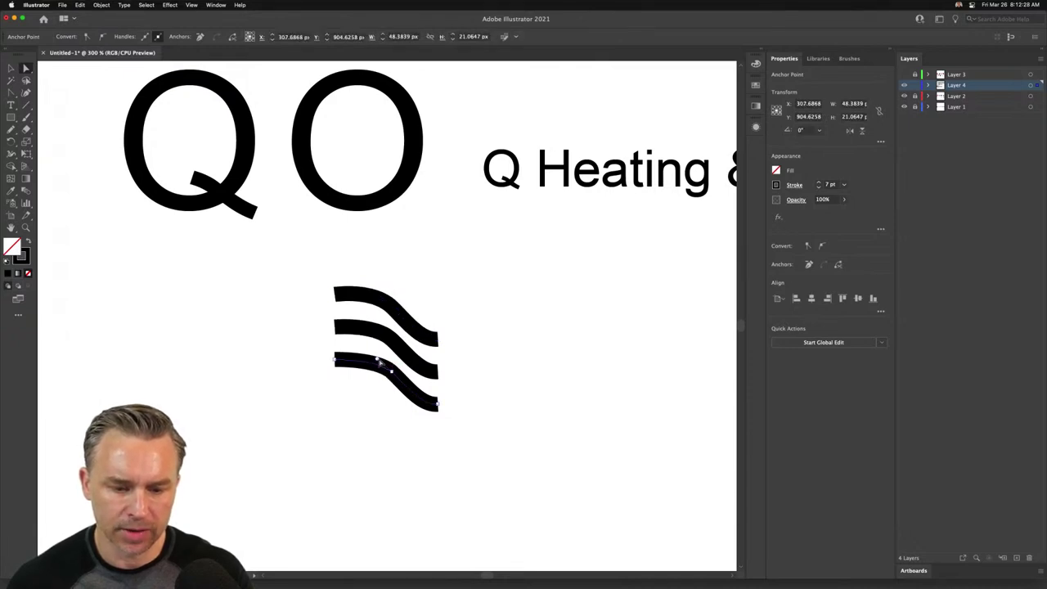
{"action": "left_click", "coordinate": [372, 356]}
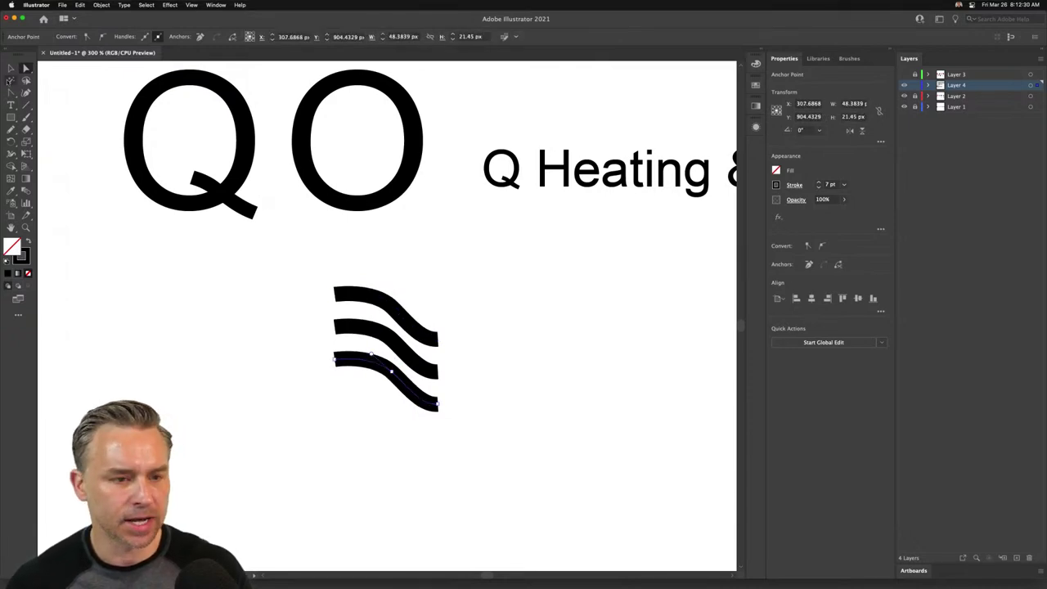
- Copy the large O to the left of the wavy lines and convert the copy to outlines
{"action": "left_click", "coordinate": [310, 192]}
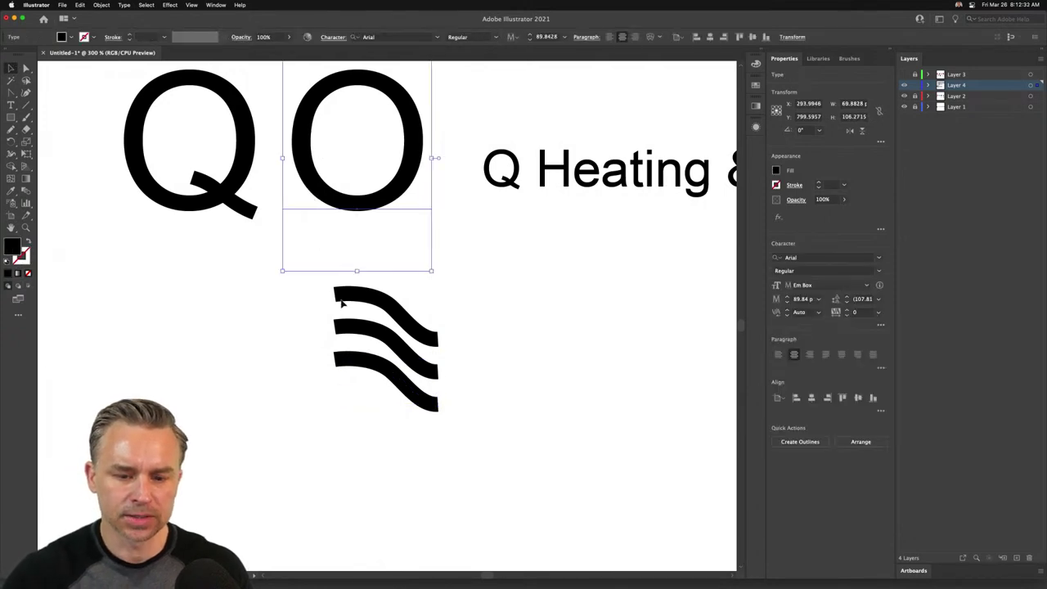
{"action": "left_click_drag", "start_coordinate": [341, 206], "coordinate": [327, 458]}
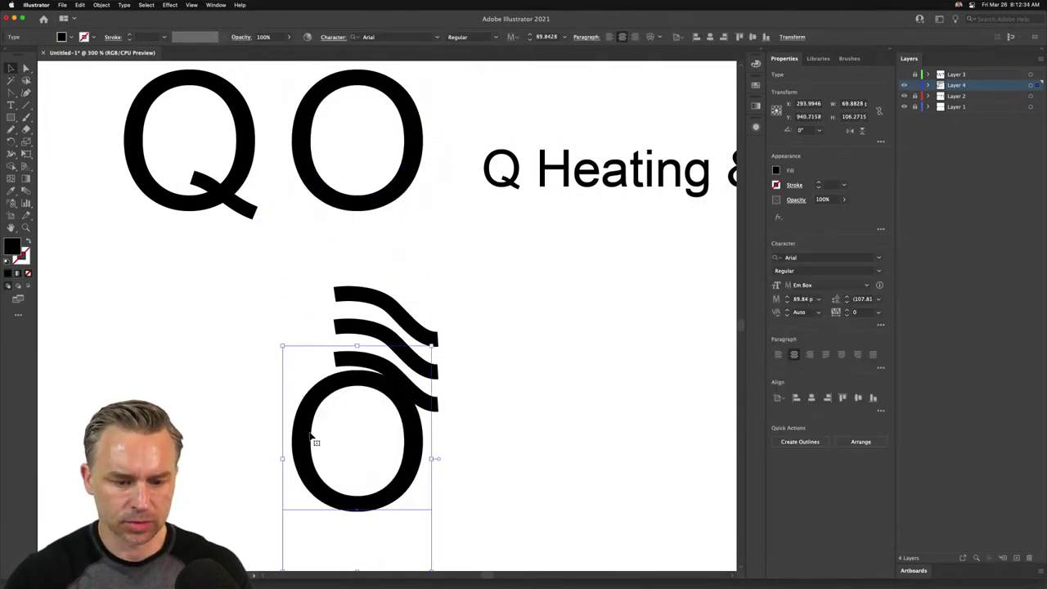
{"action": "left_click_drag", "start_coordinate": [315, 405], "coordinate": [172, 327]}
{"action": "left_click", "coordinate": [124, 5]}
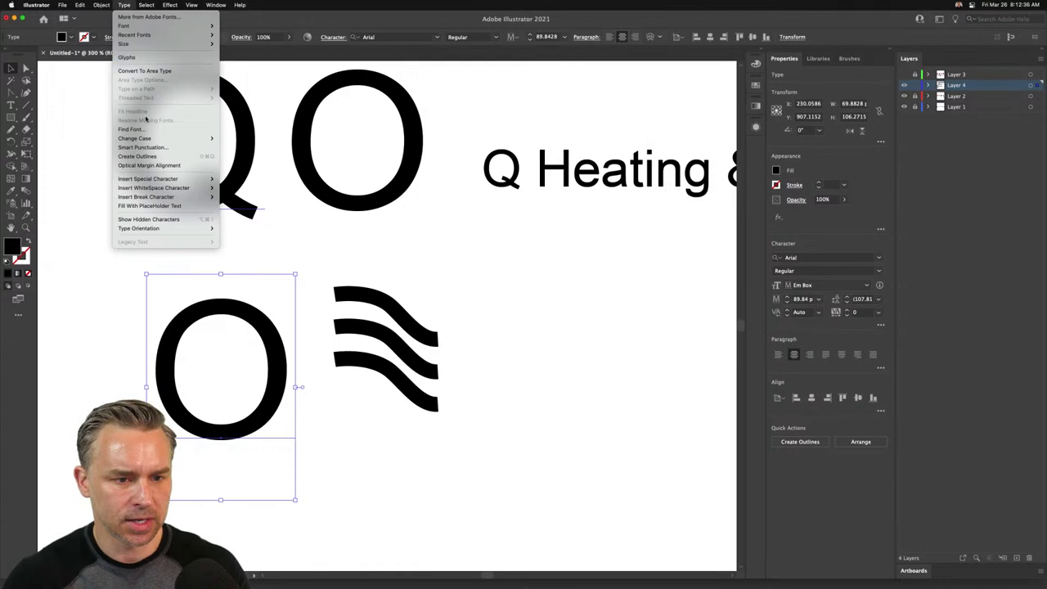
{"action": "left_click", "coordinate": [137, 157]}
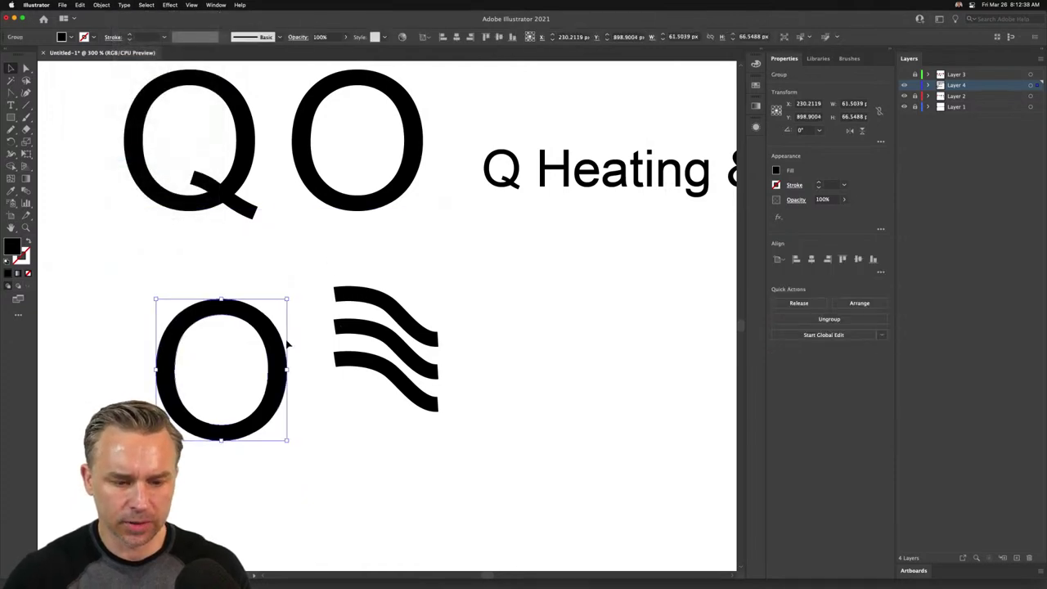
- Overlap the wavy lines with the outlined O's lower right side to form a Q tail, and move both to the right
{"action": "left_click", "coordinate": [340, 405], "text": "shift"}
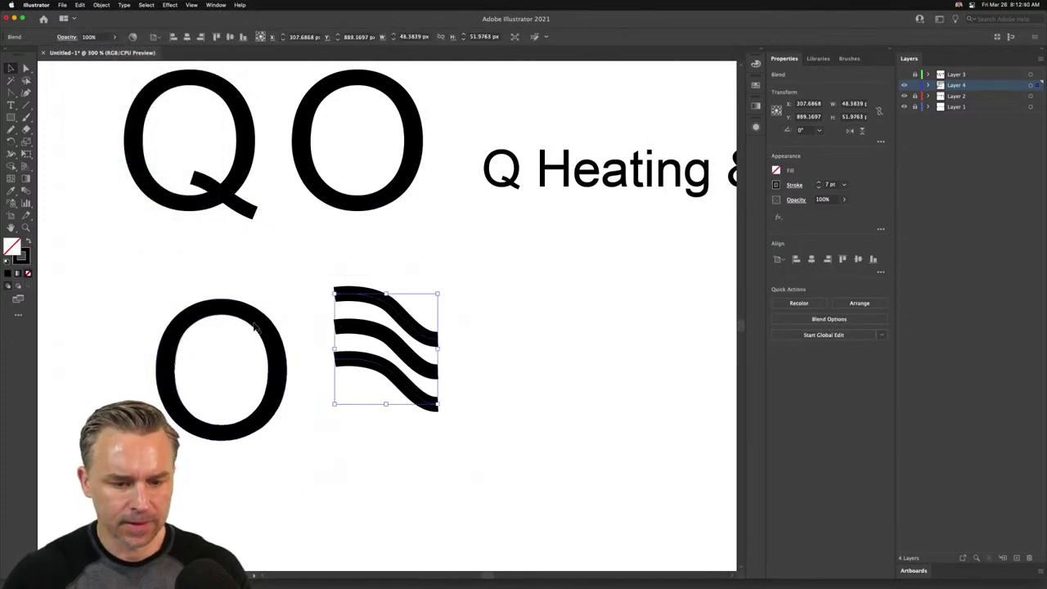
{"action": "key", "text": "super+alt+b"}
{"action": "left_click_drag", "start_coordinate": [247, 335], "coordinate": [349, 282]}
{"action": "left_click_drag", "start_coordinate": [479, 276], "coordinate": [269, 428]}
{"action": "left_click_drag", "start_coordinate": [262, 315], "coordinate": [396, 394]}
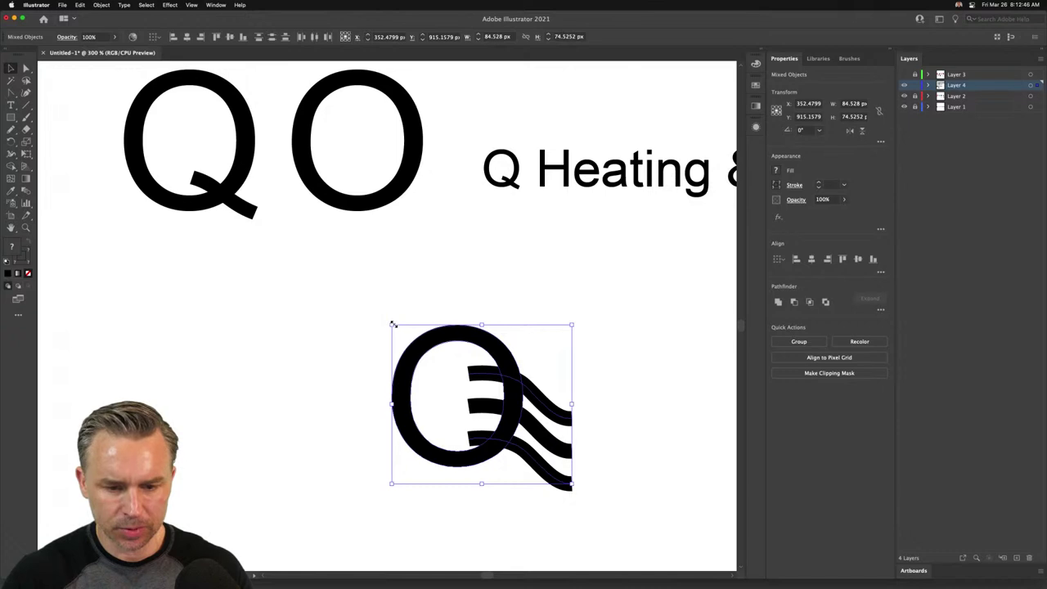
- Scale the O and wavy lines up together to about 133 × 117 px and shift them slightly up and left
{"action": "left_click_drag", "start_coordinate": [392, 323], "coordinate": [290, 286]}
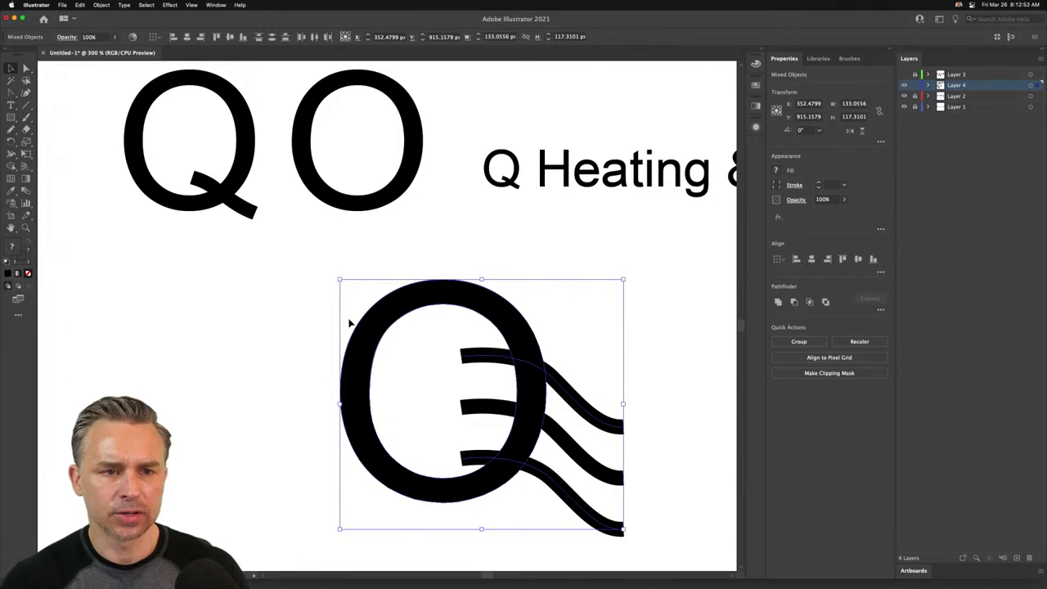
{"action": "left_click_drag", "start_coordinate": [365, 336], "coordinate": [334, 324]}
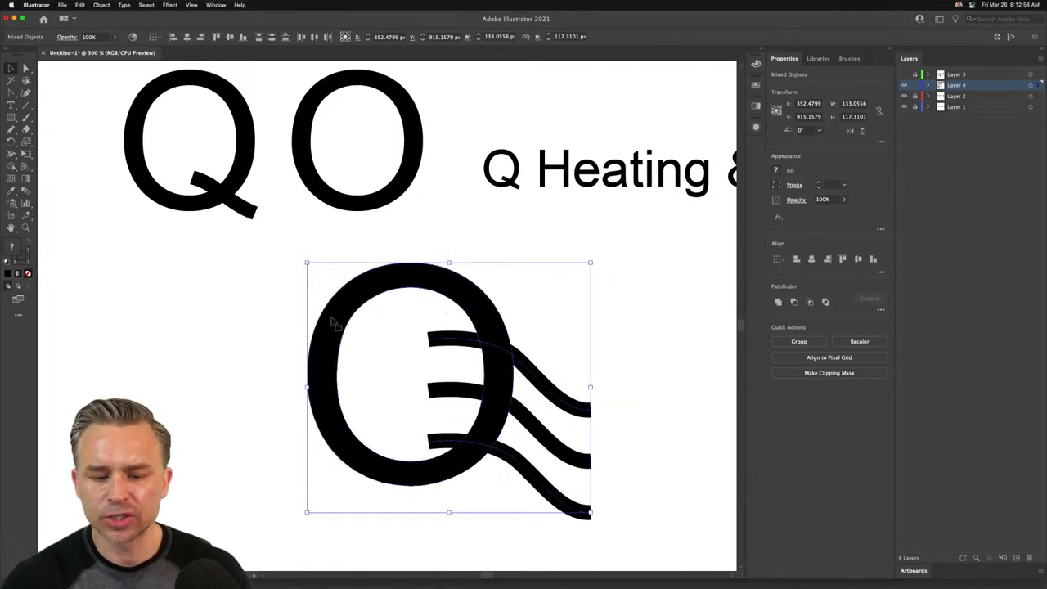
{"action": "left_click", "coordinate": [225, 326]}
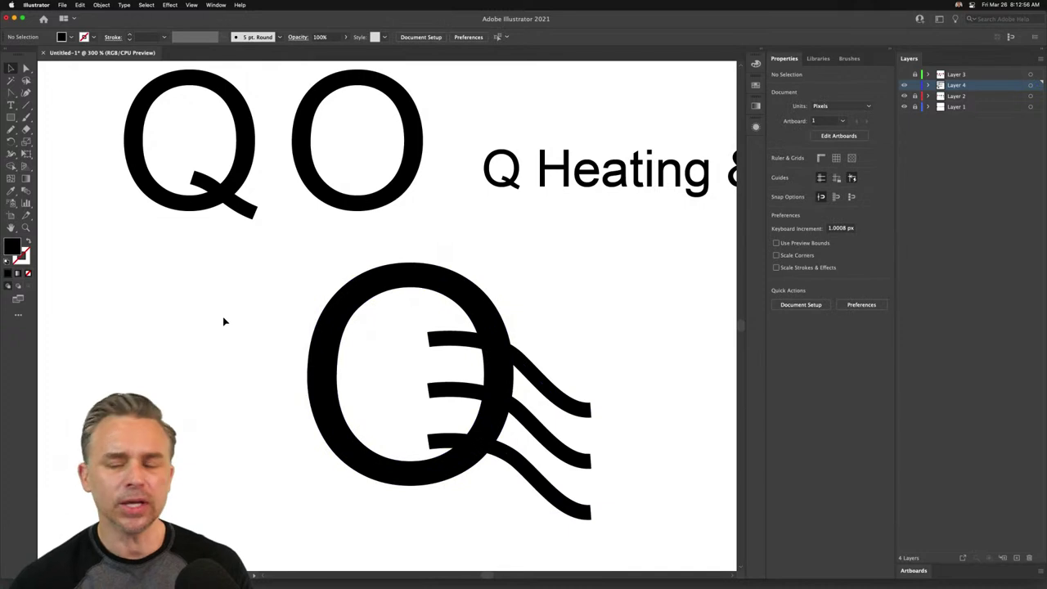
{"action": "left_click", "coordinate": [541, 377]}
{"action": "key", "text": "a"}
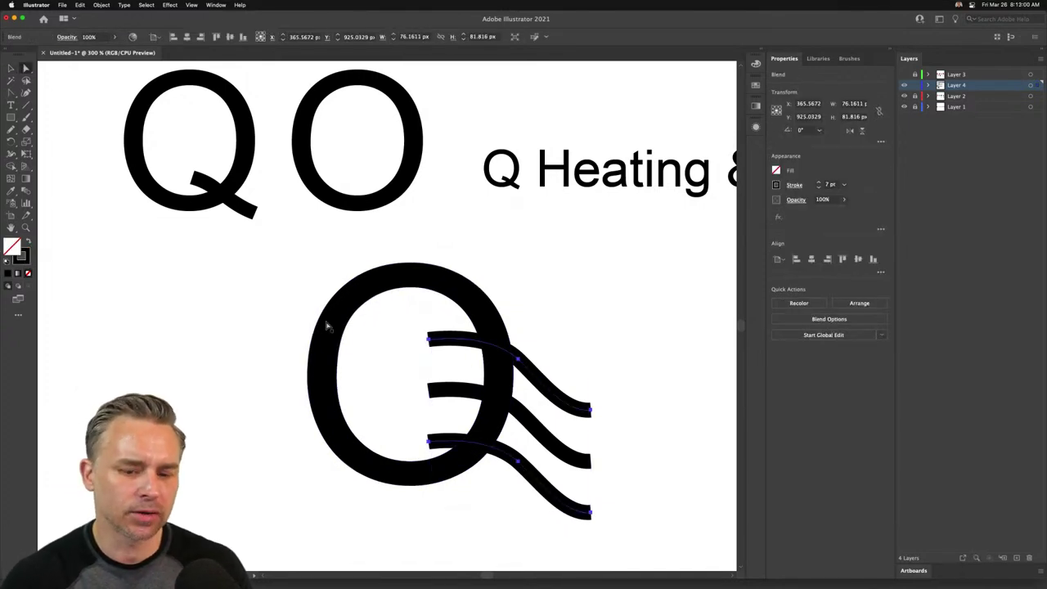
{"action": "left_click", "coordinate": [428, 341]}
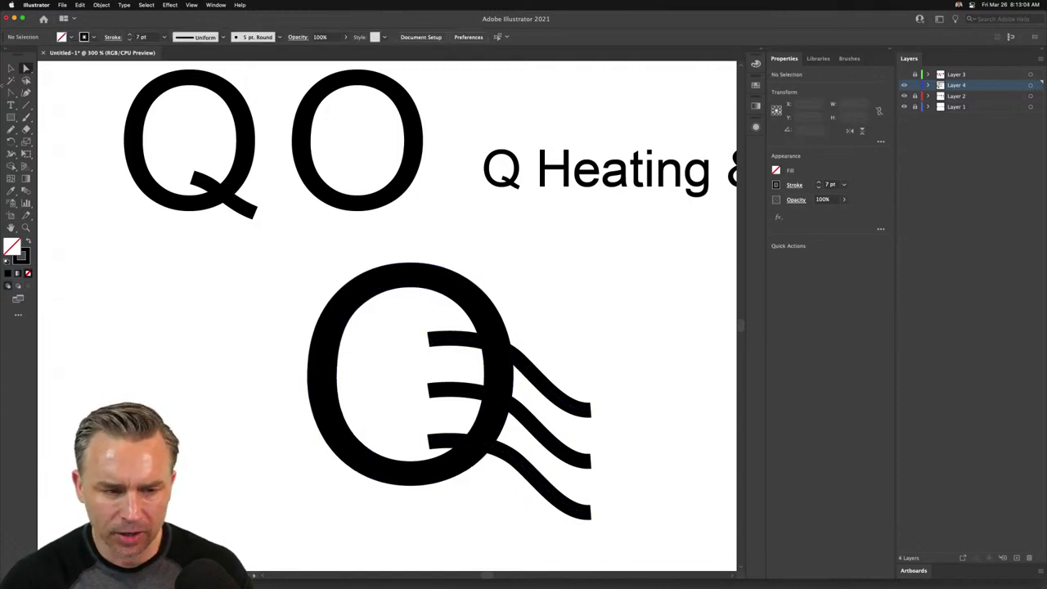
{"action": "left_click", "coordinate": [9, 69]}
{"action": "left_click", "coordinate": [439, 304]}
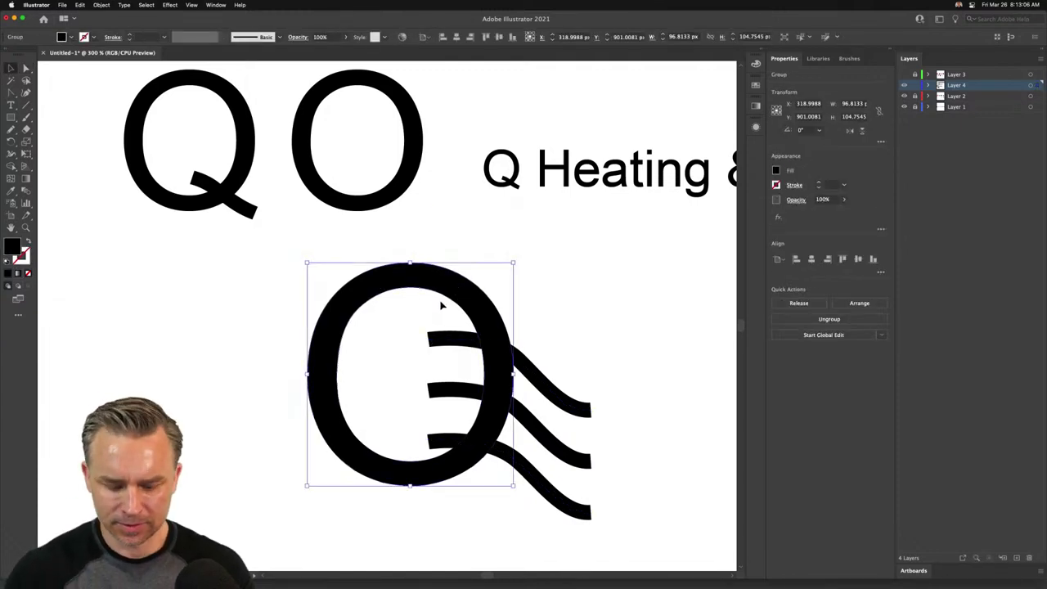
{"action": "left_click", "coordinate": [214, 346]}
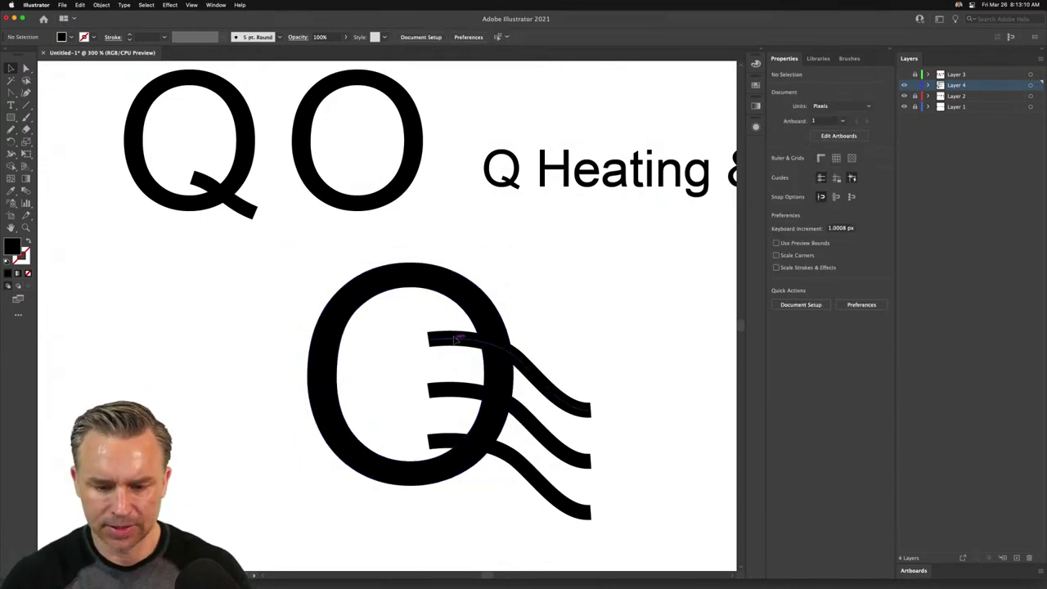
- Expand Layer 4's contents and move the wavy-line blend about 26 px left and 7 px down across the O
{"action": "left_click", "coordinate": [546, 390]}
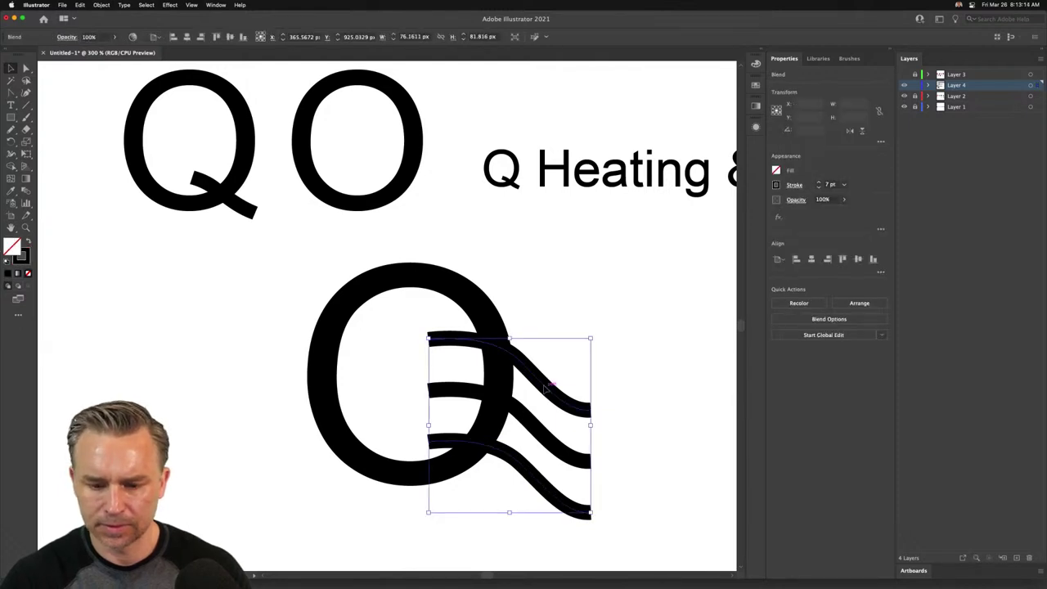
{"action": "left_click", "coordinate": [928, 85]}
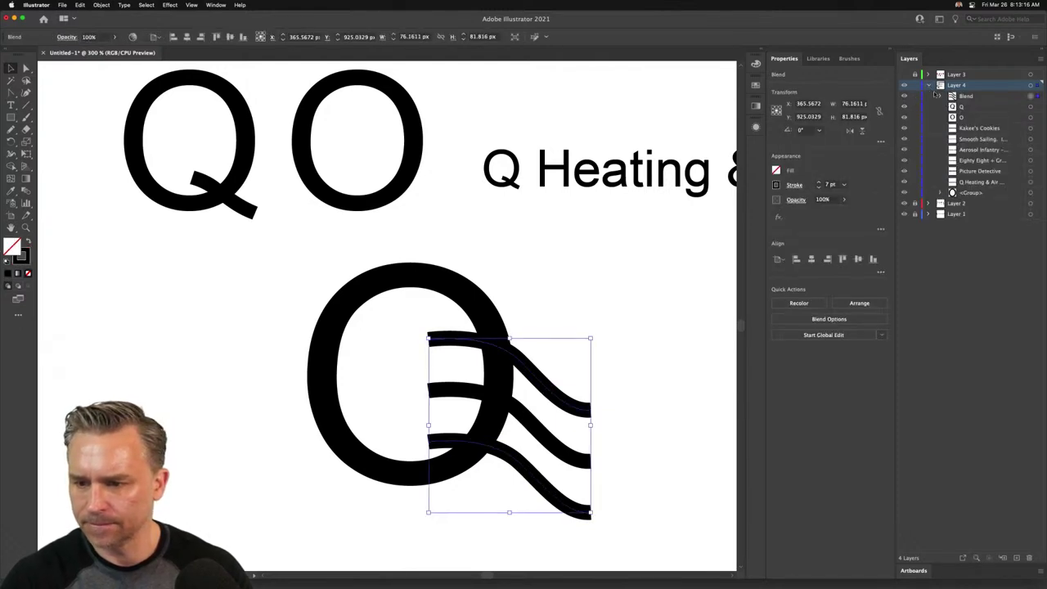
{"action": "left_click_drag", "start_coordinate": [440, 438], "coordinate": [405, 454]}
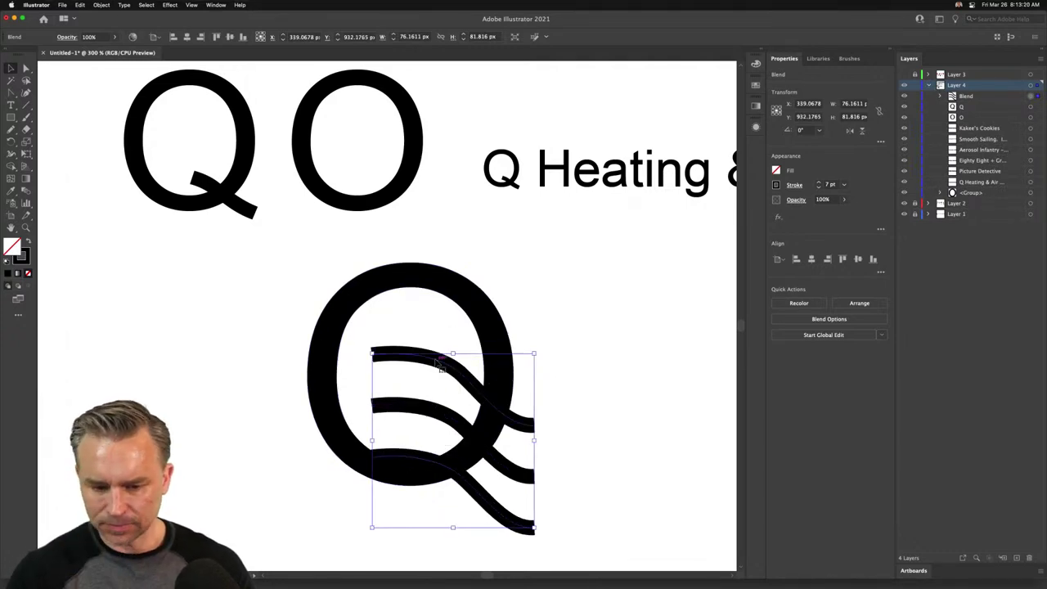
- Select all three anchor points of the blend's lowest curve and raise it about 20 px to tighten the line spacing
{"action": "key", "text": "a"}
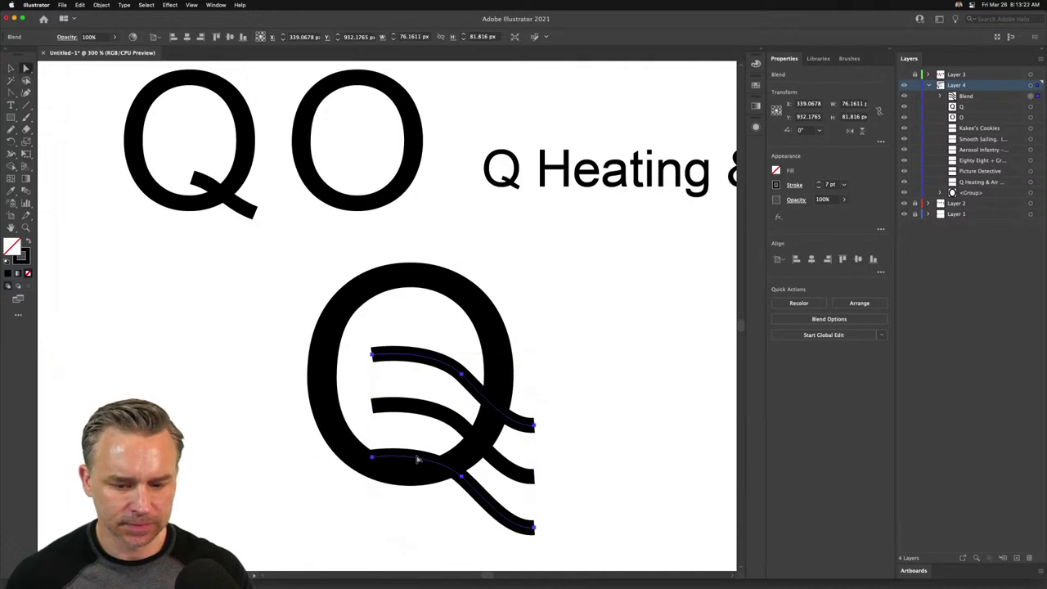
{"action": "left_click", "coordinate": [373, 457]}
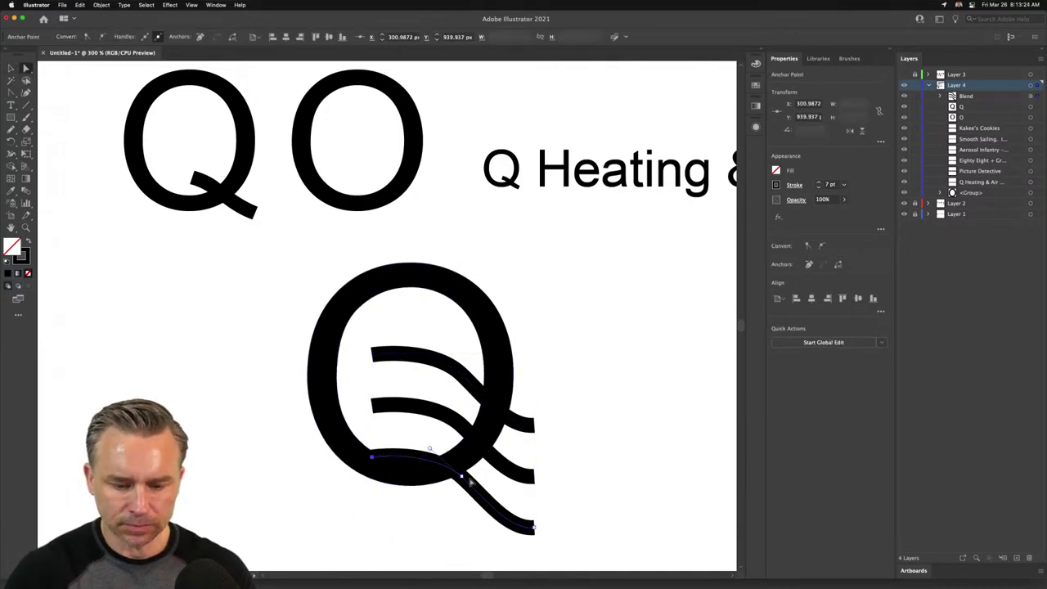
{"action": "left_click", "coordinate": [461, 475], "text": "shift"}
{"action": "left_click", "coordinate": [534, 529], "text": "shift"}
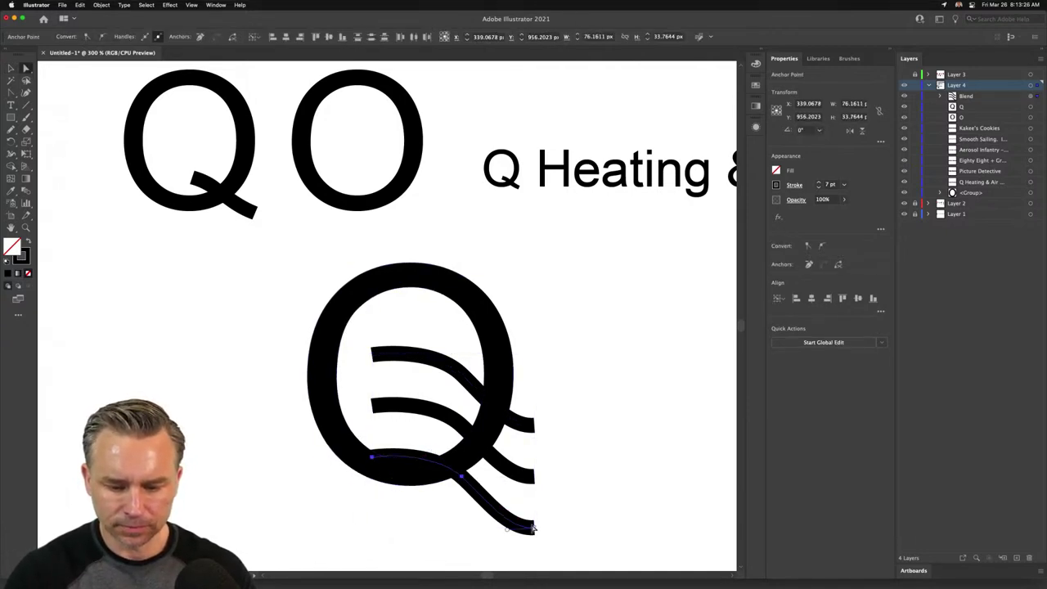
{"action": "left_click", "coordinate": [536, 530], "text": "shift"}
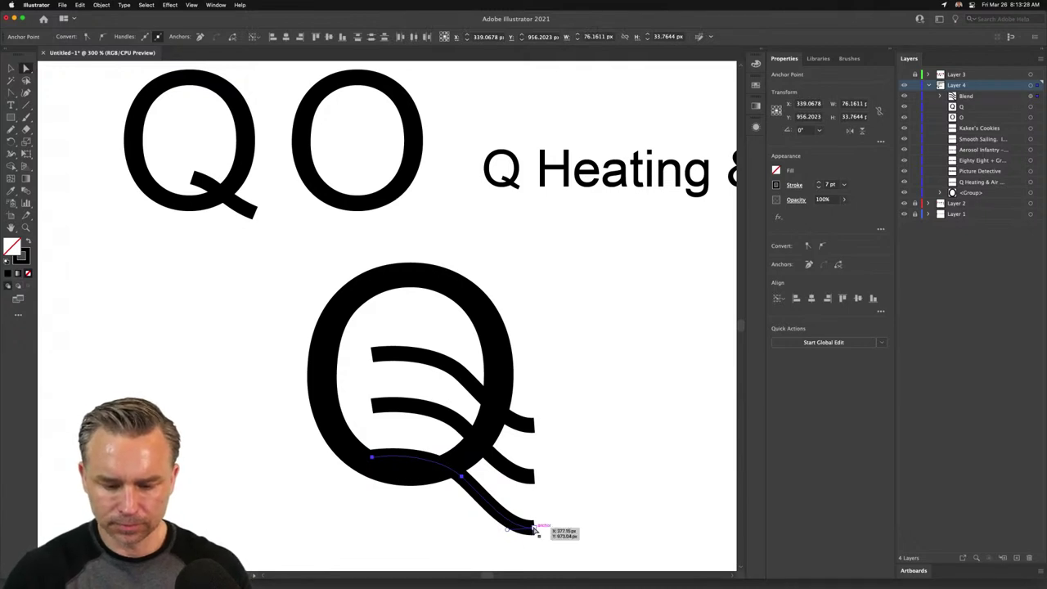
{"action": "key", "text": "shift+Up"}
{"action": "key", "text": "shift+Up"}
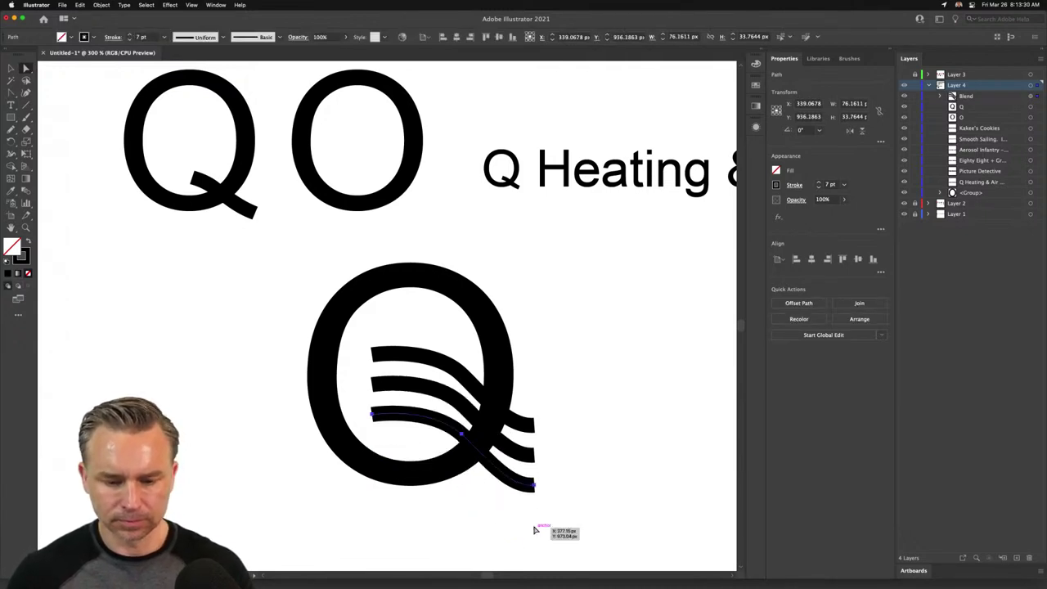
- Stretch the lowest wavy curve horizontally to about 95 px wide with the Scale tool, keeping its height
{"action": "left_click", "coordinate": [372, 415]}
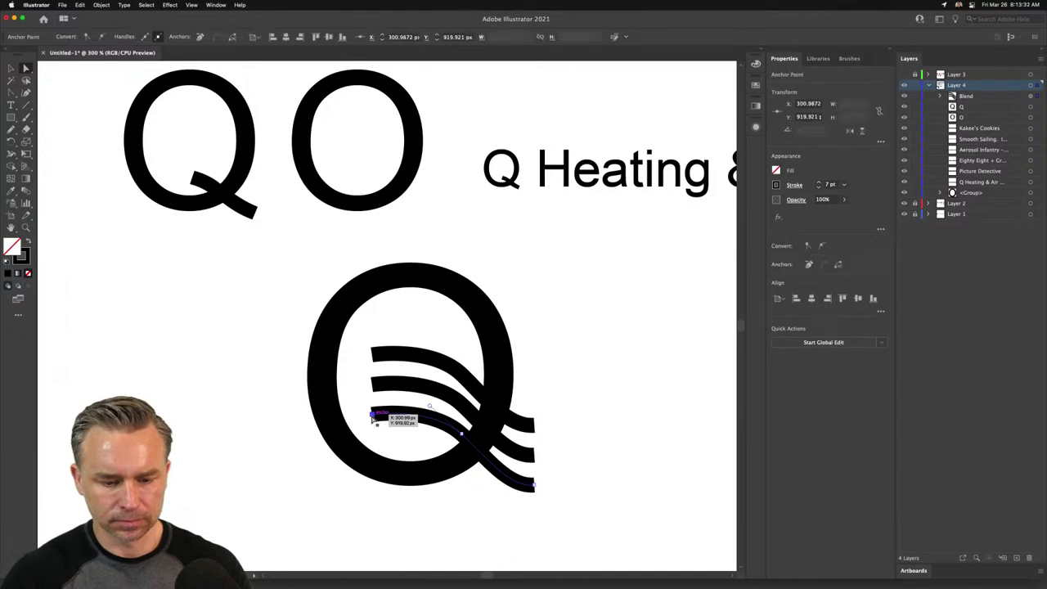
{"action": "left_click", "coordinate": [533, 487], "text": "shift"}
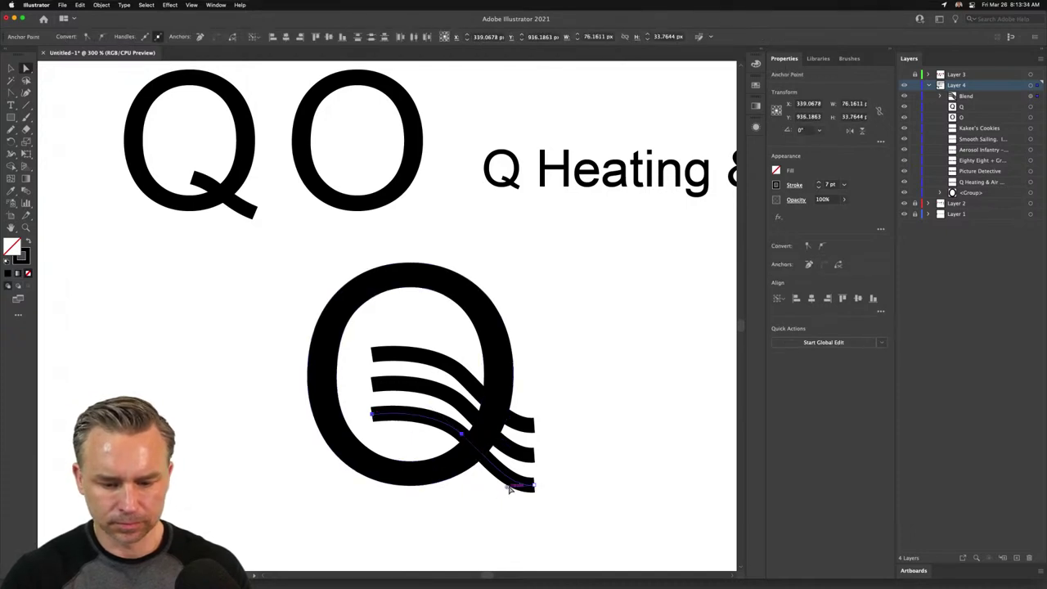
{"action": "key", "text": "super+j"}
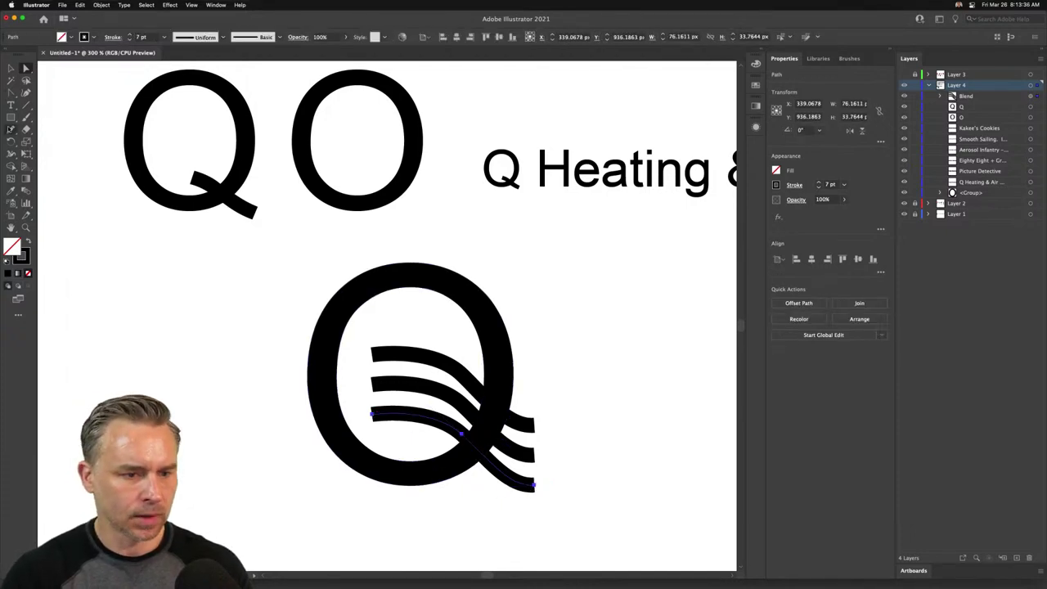
{"action": "left_click", "coordinate": [26, 140]}
{"action": "mouse_move", "coordinate": [368, 417]}
{"action": "left_mouse_down"}
{"action": "mouse_move", "coordinate": [347, 417]}
{"action": "mouse_move", "coordinate": [331, 445]}
{"action": "mouse_move", "coordinate": [343, 433]}
{"action": "mouse_move", "coordinate": [340, 404]}
{"action": "left_mouse_up"}
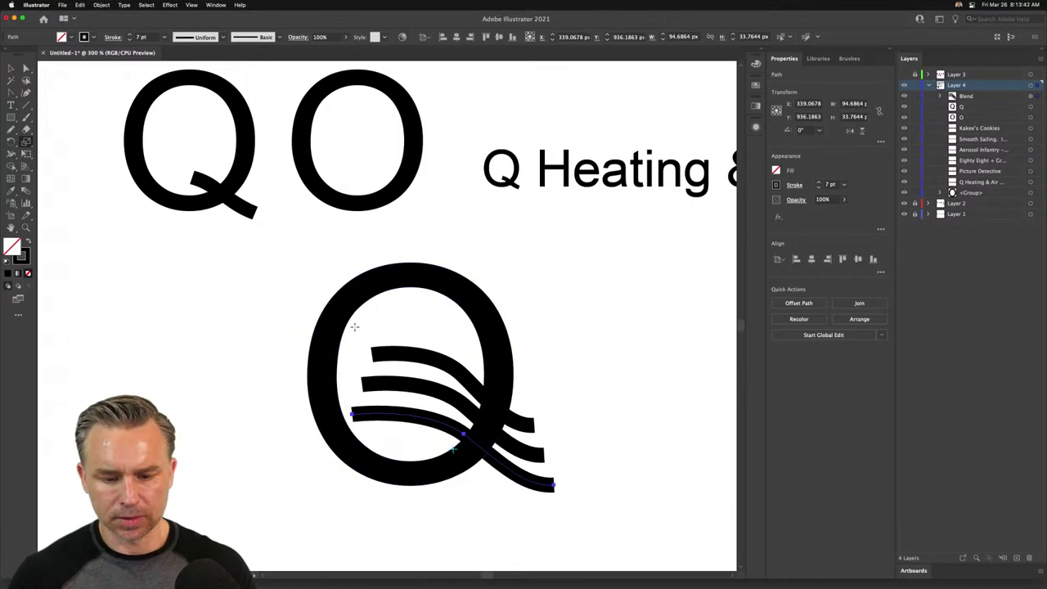
- Select only the uppermost wavy curve and reduce its stroke weight to 4 pt
{"action": "left_click", "coordinate": [26, 68]}
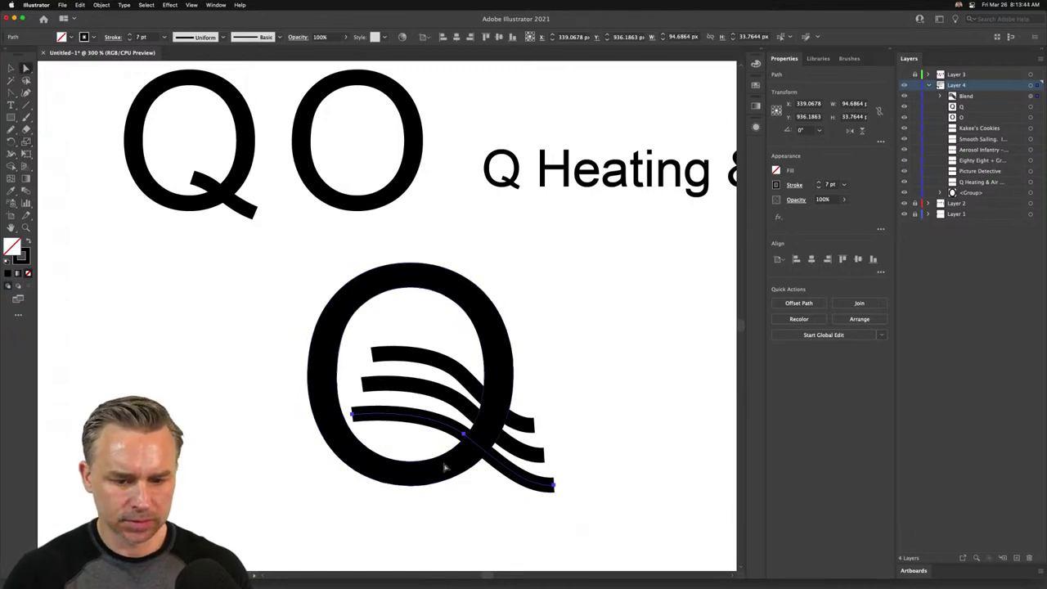
{"action": "left_click", "coordinate": [387, 366]}
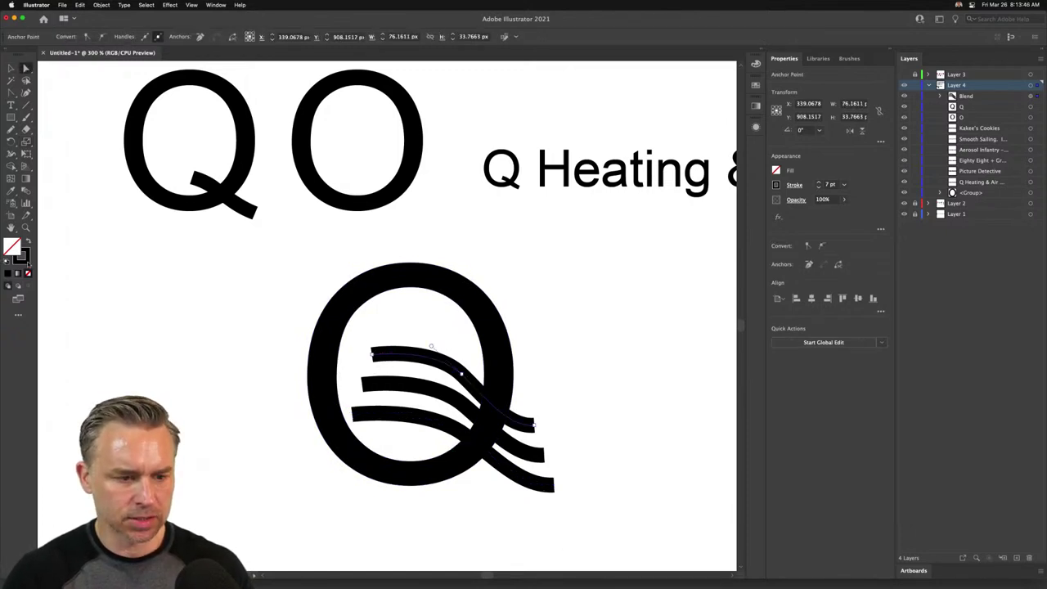
{"action": "left_click", "coordinate": [27, 258]}
{"action": "left_click", "coordinate": [818, 185]}
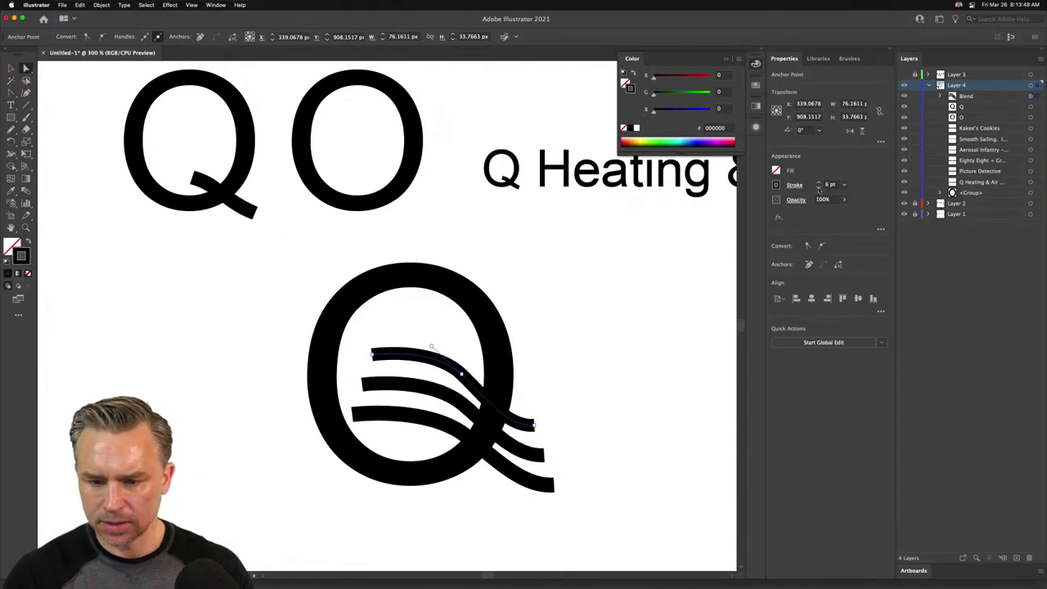
{"action": "left_click", "coordinate": [818, 186]}
{"action": "left_click", "coordinate": [818, 186]}
{"action": "key", "text": "v"}
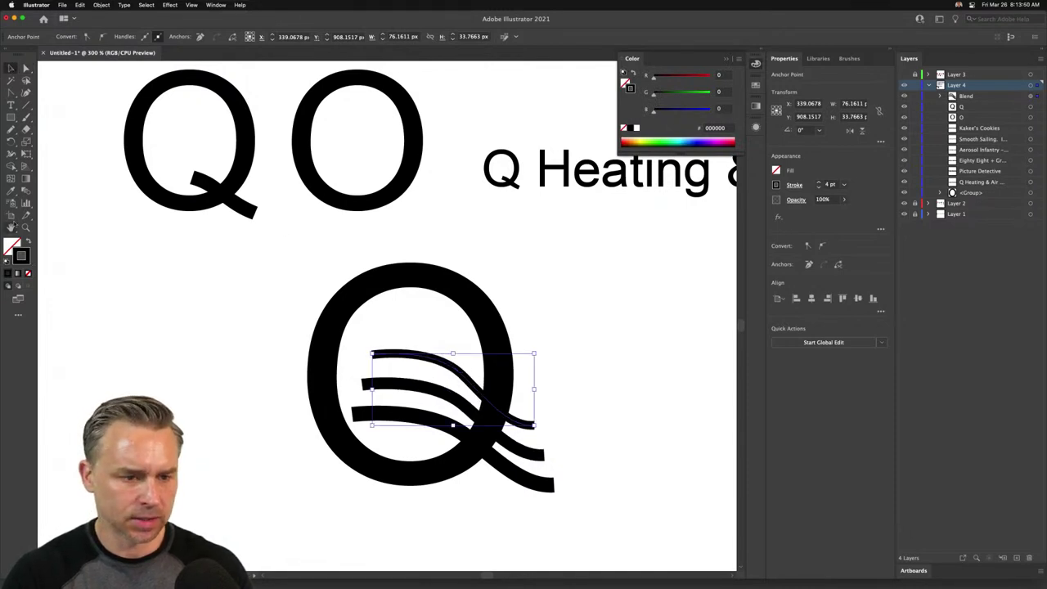
{"action": "double_click", "coordinate": [25, 190]}
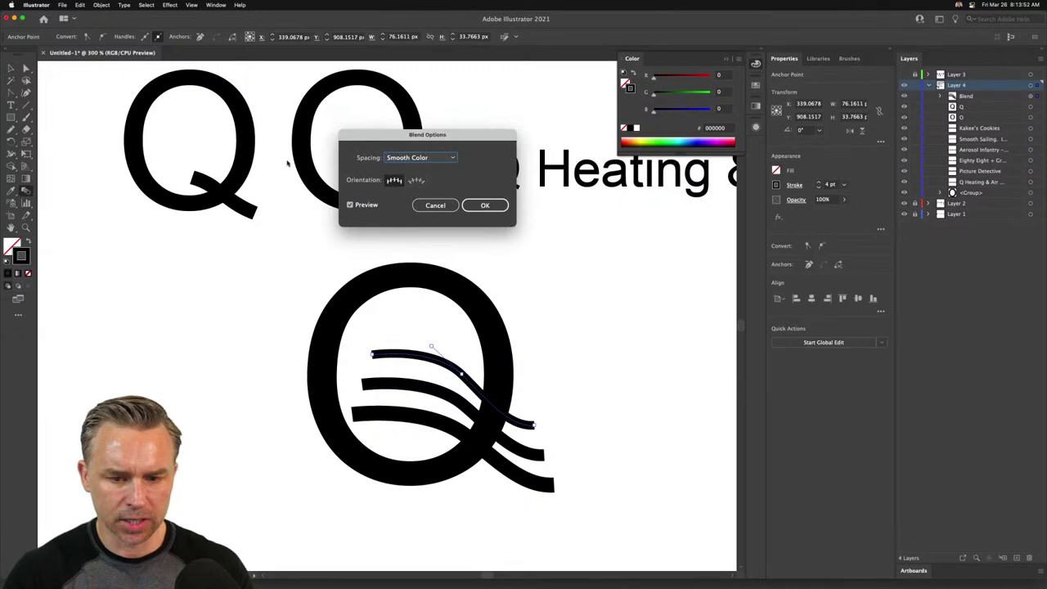
{"action": "left_click", "coordinate": [437, 204]}
{"action": "key", "text": "v"}
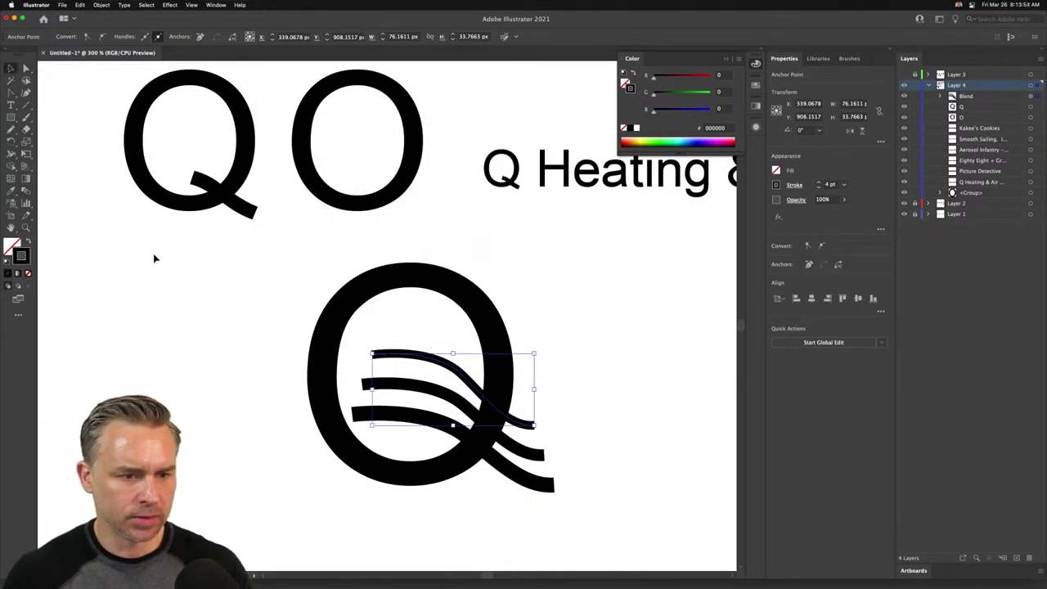
- Select the whole wavy-line blend and set its blend spacing to Specified Steps with 3 steps
{"action": "left_click", "coordinate": [155, 257]}
{"action": "left_click", "coordinate": [409, 358]}
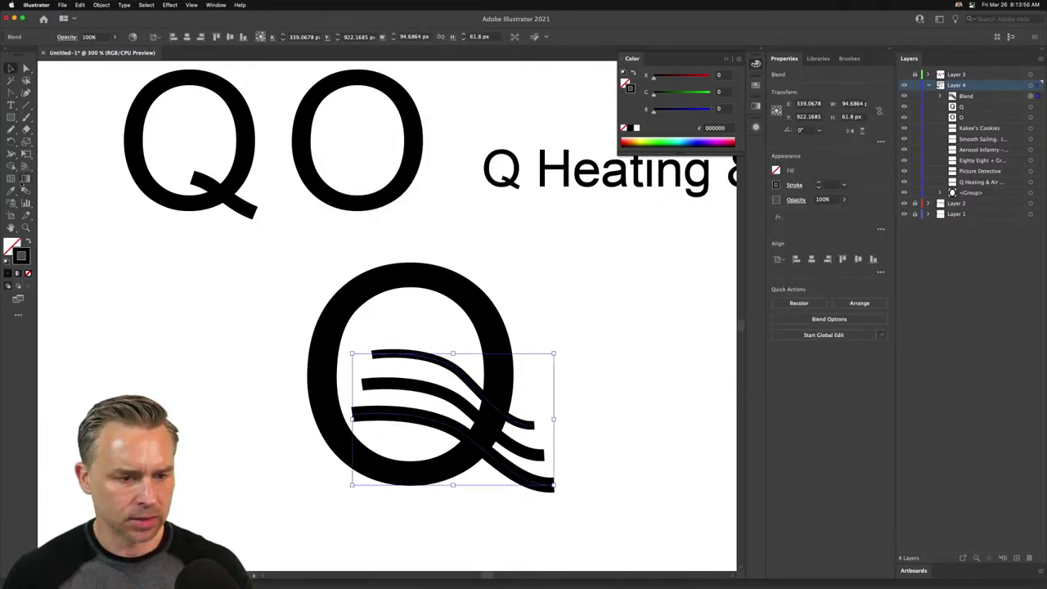
{"action": "double_click", "coordinate": [25, 191]}
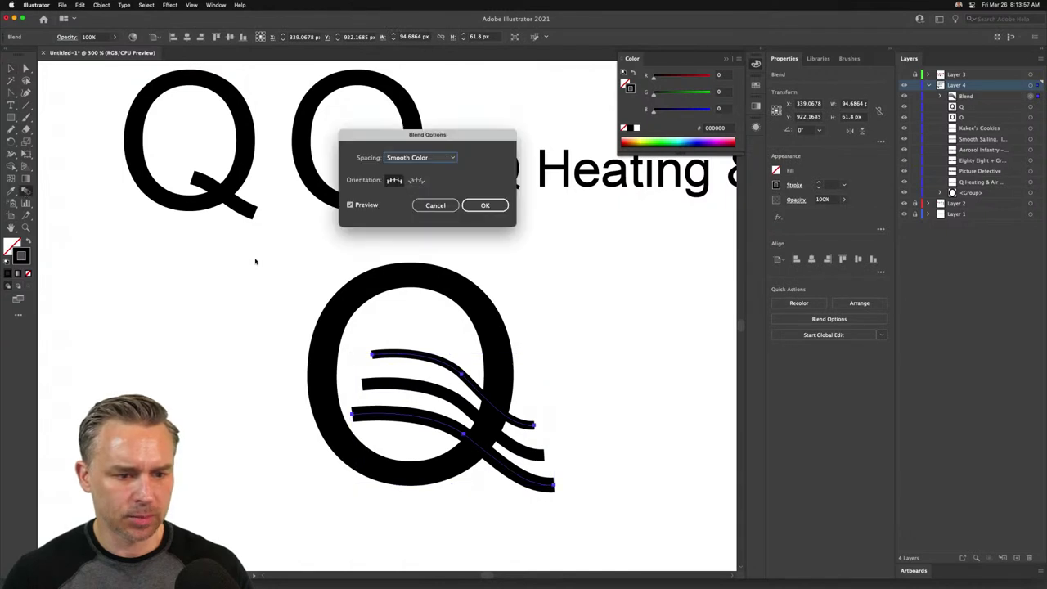
{"action": "left_click", "coordinate": [429, 159]}
{"action": "left_click", "coordinate": [426, 182]}
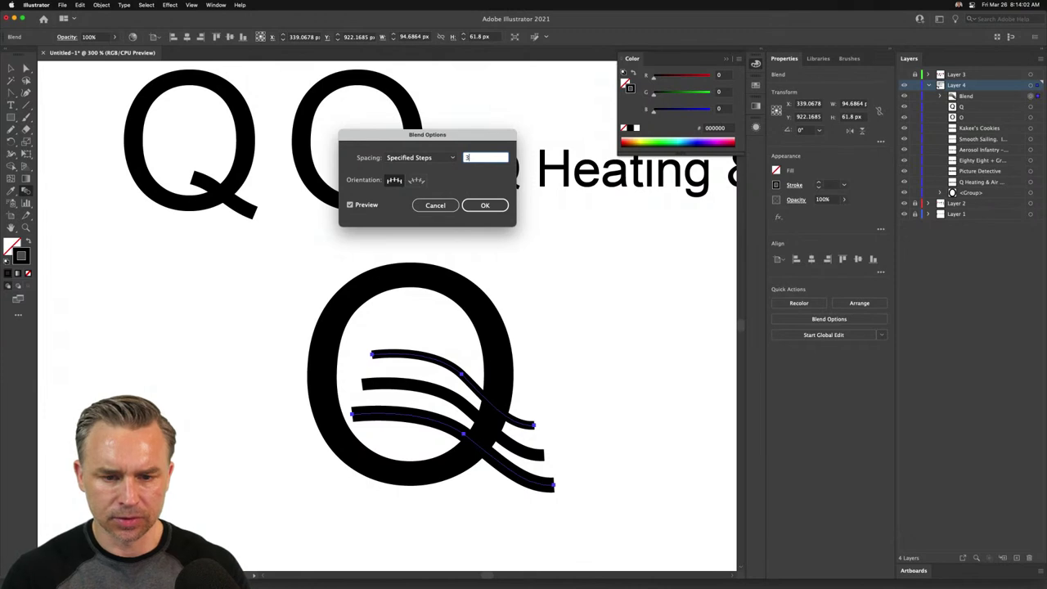
{"action": "left_click", "coordinate": [470, 206]}
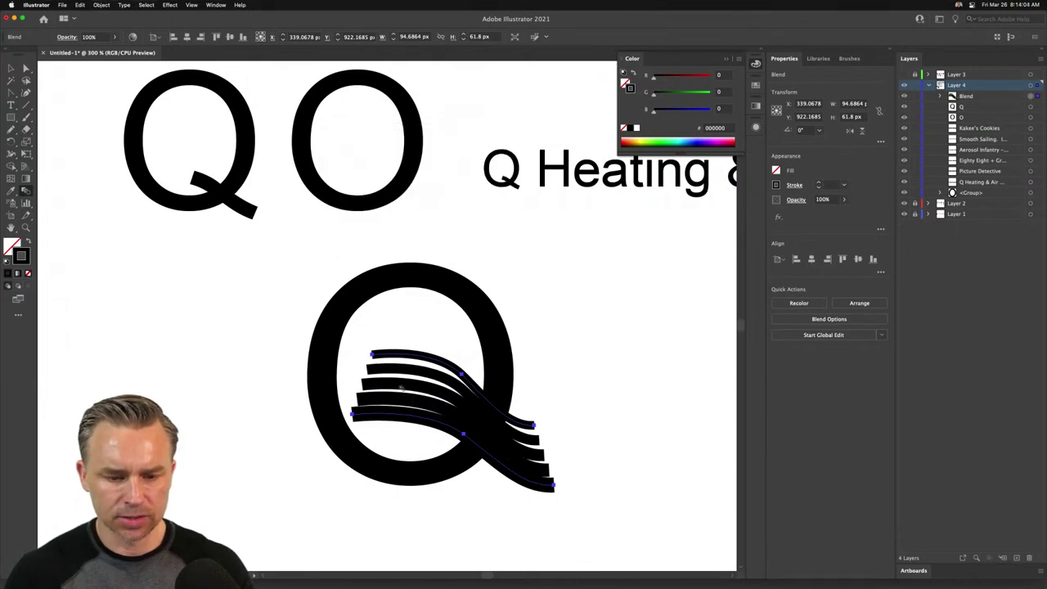
- Move the blended tail about 7 px right and 8 px down over the O, and deselect it
{"action": "key", "text": "super+minus"}
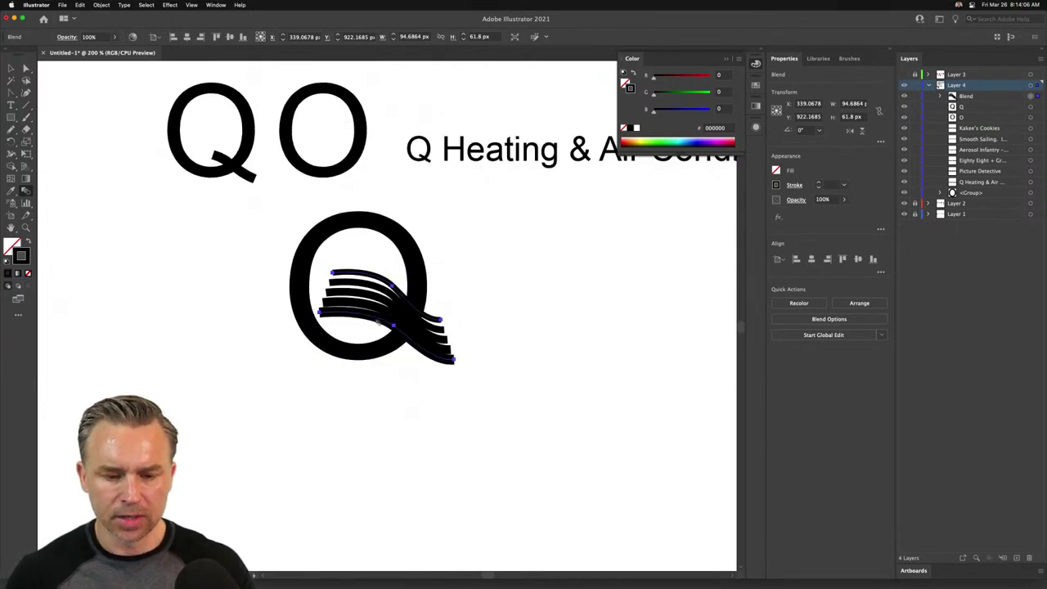
{"action": "key", "text": "v"}
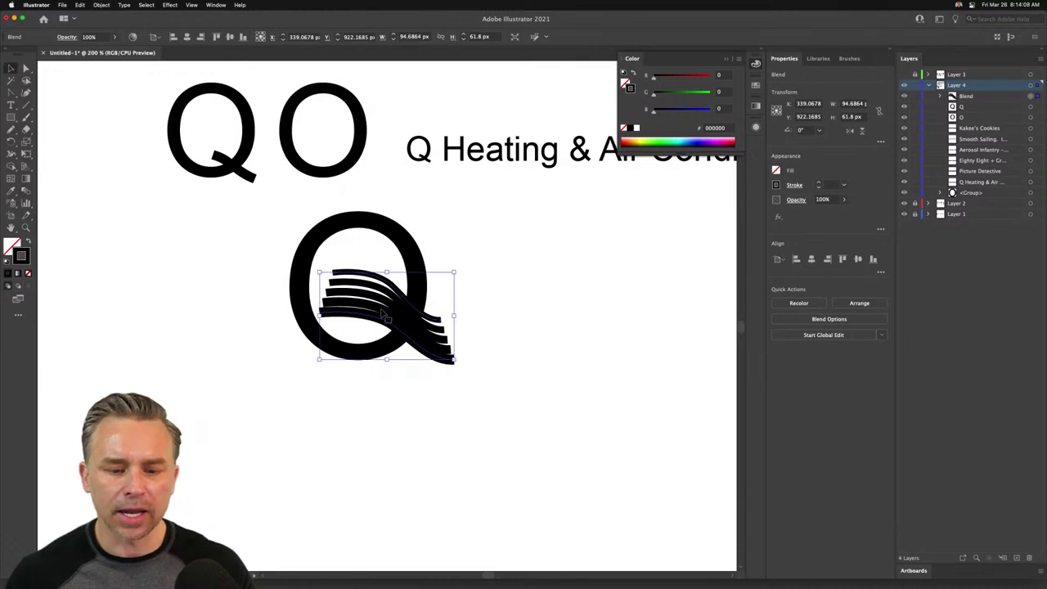
{"action": "left_click_drag", "start_coordinate": [384, 315], "coordinate": [394, 327]}
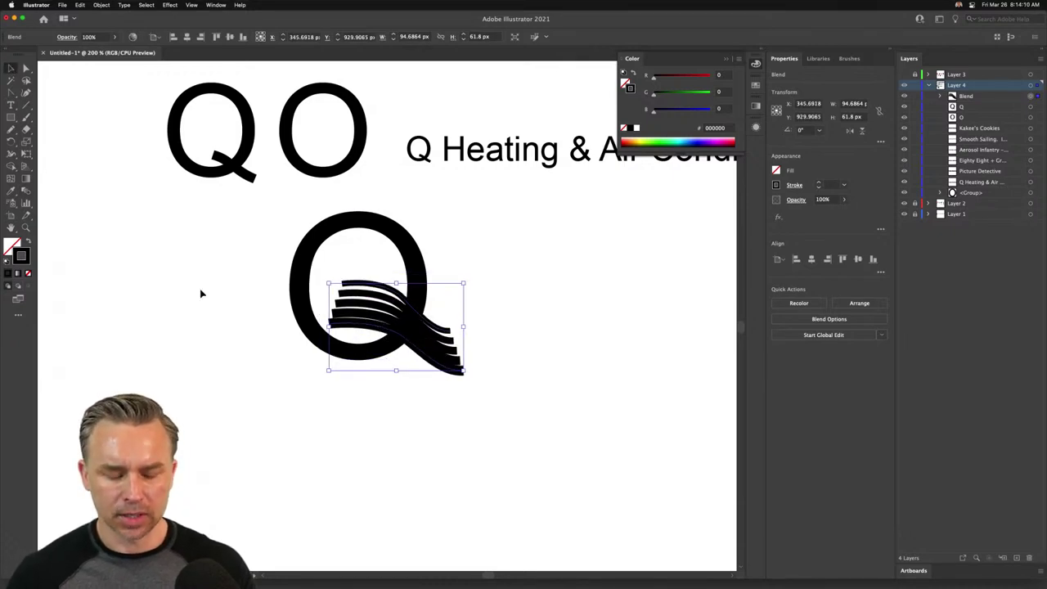
{"action": "left_click_drag", "start_coordinate": [201, 293], "coordinate": [257, 347]}
{"action": "left_click", "coordinate": [281, 354]}
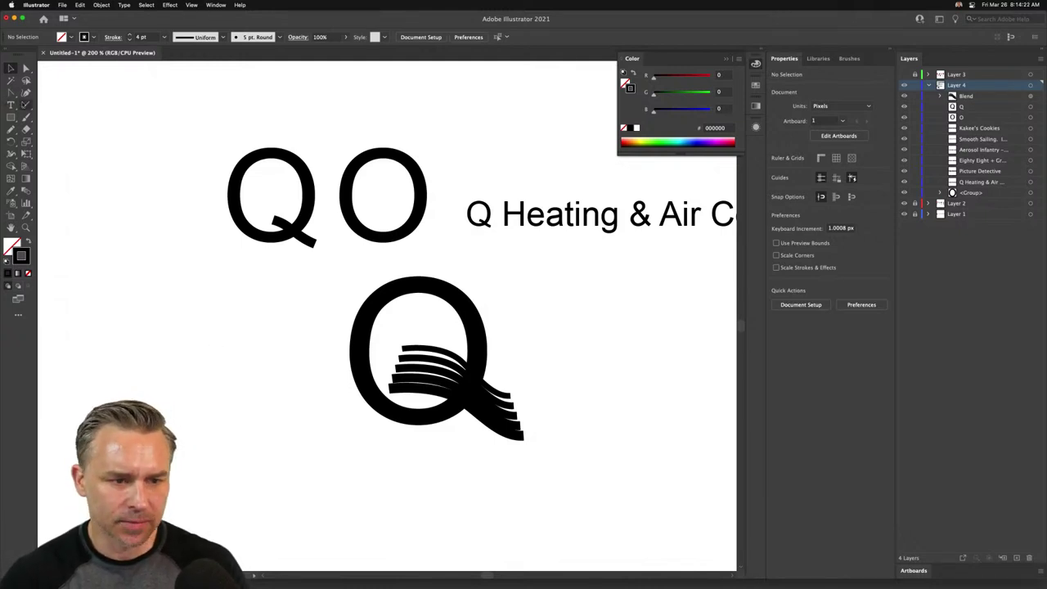
- Trace a closed shape around the blended wavy lines with the Pen tool, following their upper and lower curves
{"action": "key", "text": "super+equal"}
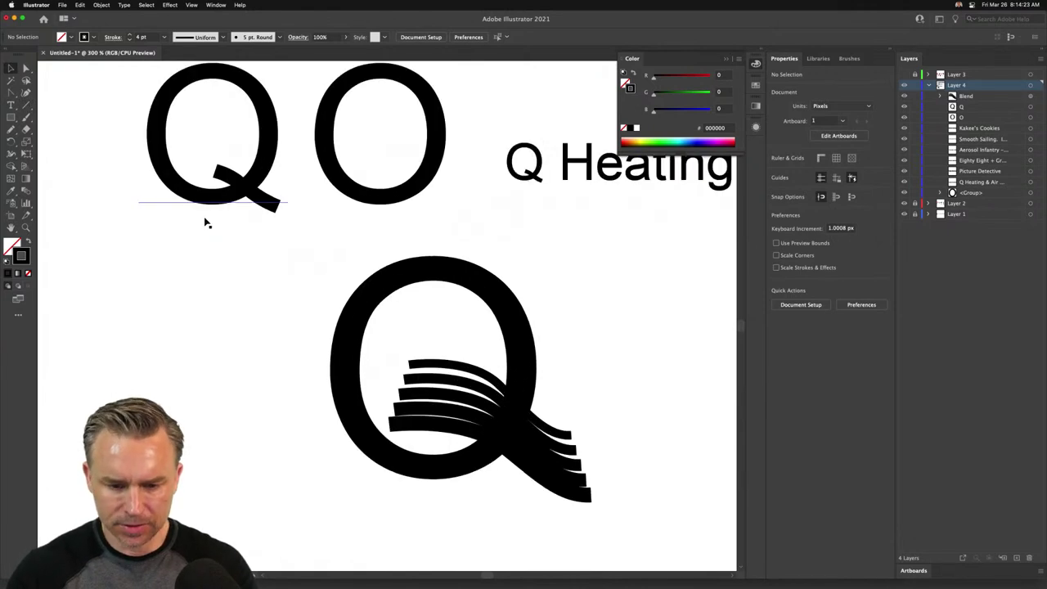
{"action": "left_click", "coordinate": [26, 93]}
{"action": "key", "text": "p"}
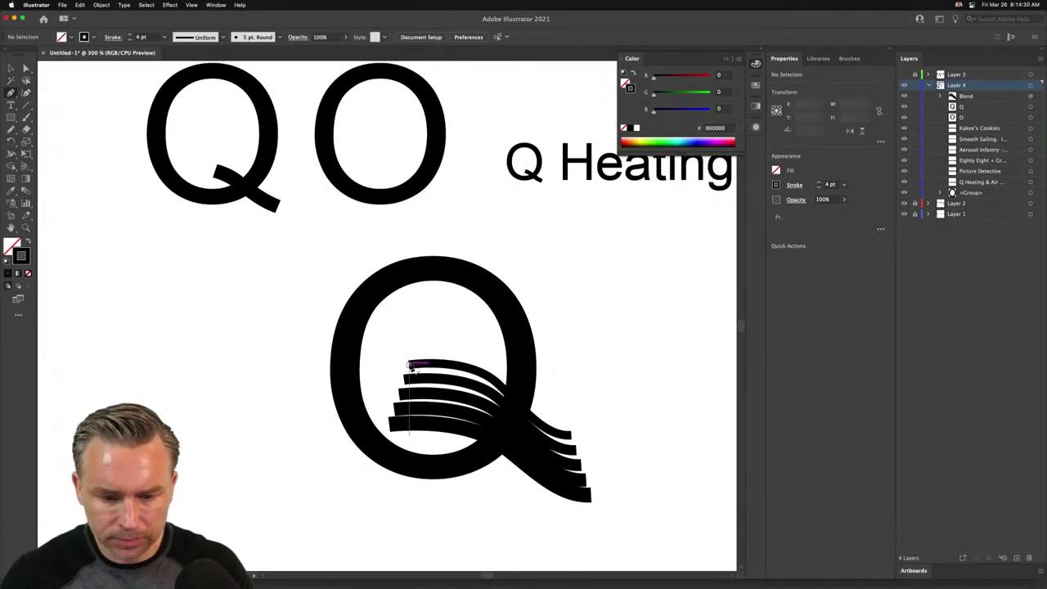
{"action": "left_click", "coordinate": [398, 362]}
{"action": "left_click_drag", "start_coordinate": [500, 384], "coordinate": [556, 486]}
{"action": "left_click", "coordinate": [506, 436]}
{"action": "left_click_drag", "start_coordinate": [456, 431], "coordinate": [390, 431]}
{"action": "left_click", "coordinate": [397, 362]}
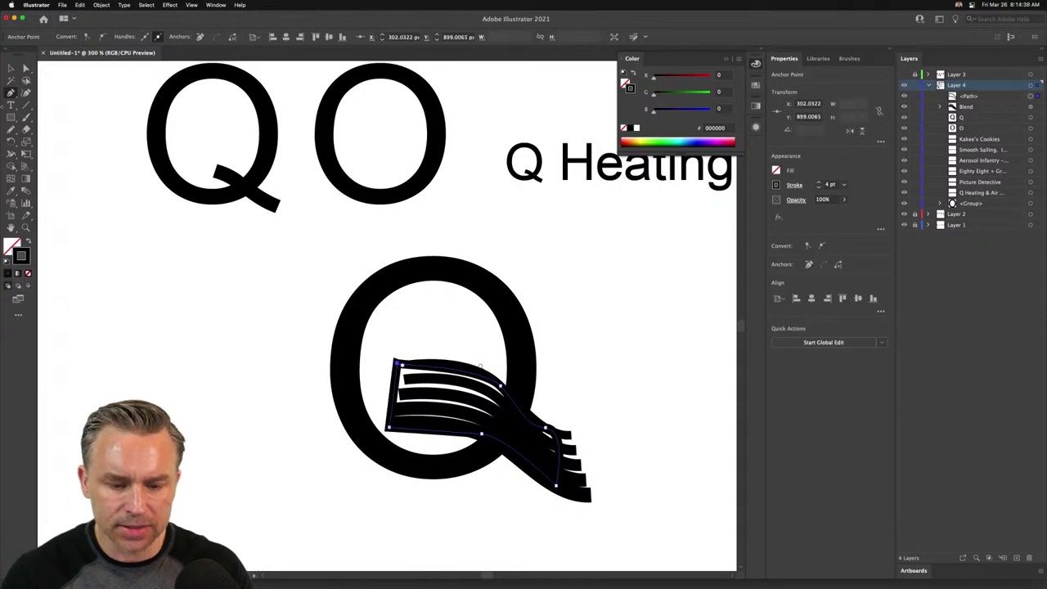
- Give the traced shape a white fill with no stroke and place it directly beneath the Blend in the layer stack
{"action": "left_click", "coordinate": [10, 69]}
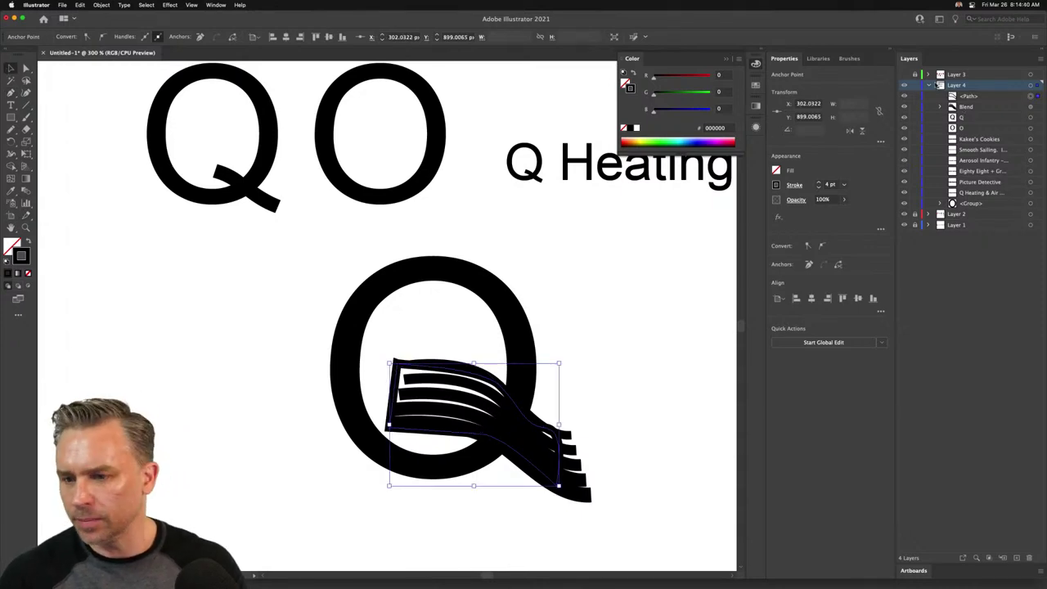
{"action": "left_click", "coordinate": [27, 243]}
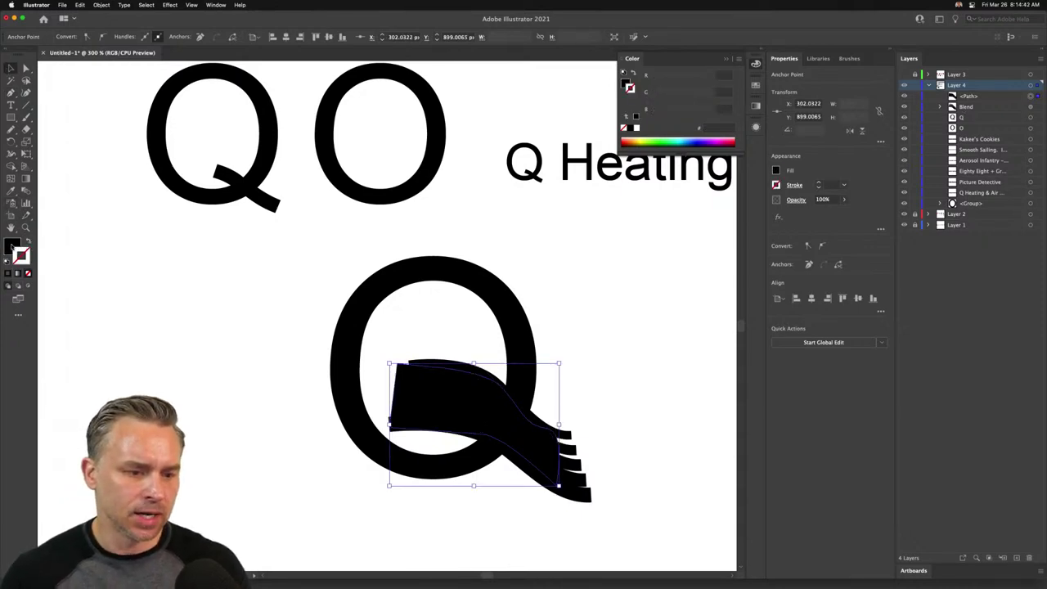
{"action": "scroll", "coordinate": [388, 494], "scroll_direction": "up", "scroll_amount": 5}
{"action": "scroll", "coordinate": [387, 494], "scroll_direction": "up", "scroll_amount": 10}
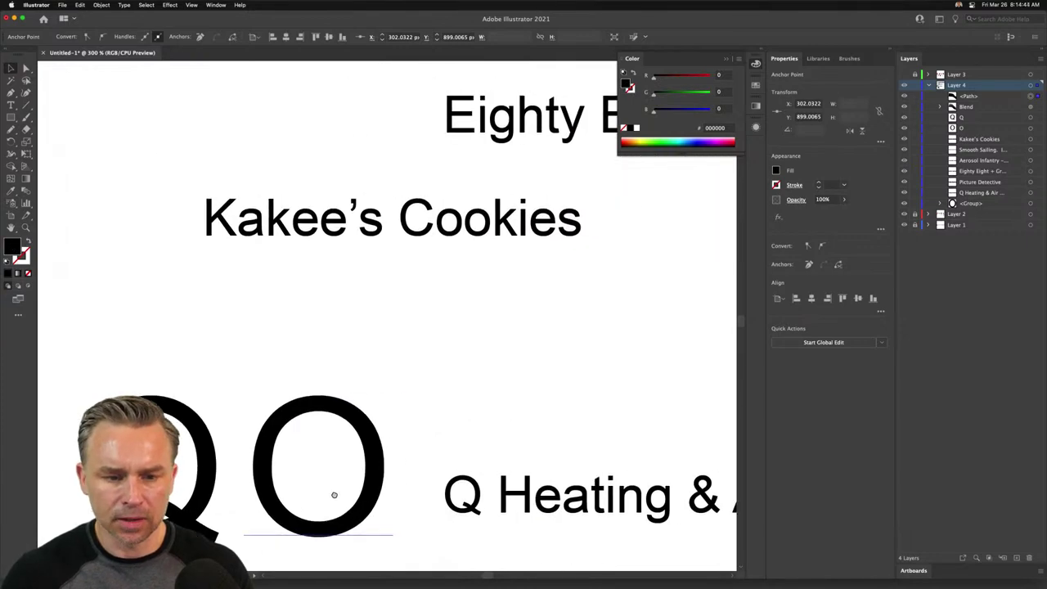
{"action": "scroll", "coordinate": [315, 390], "scroll_direction": "down", "scroll_amount": 10}
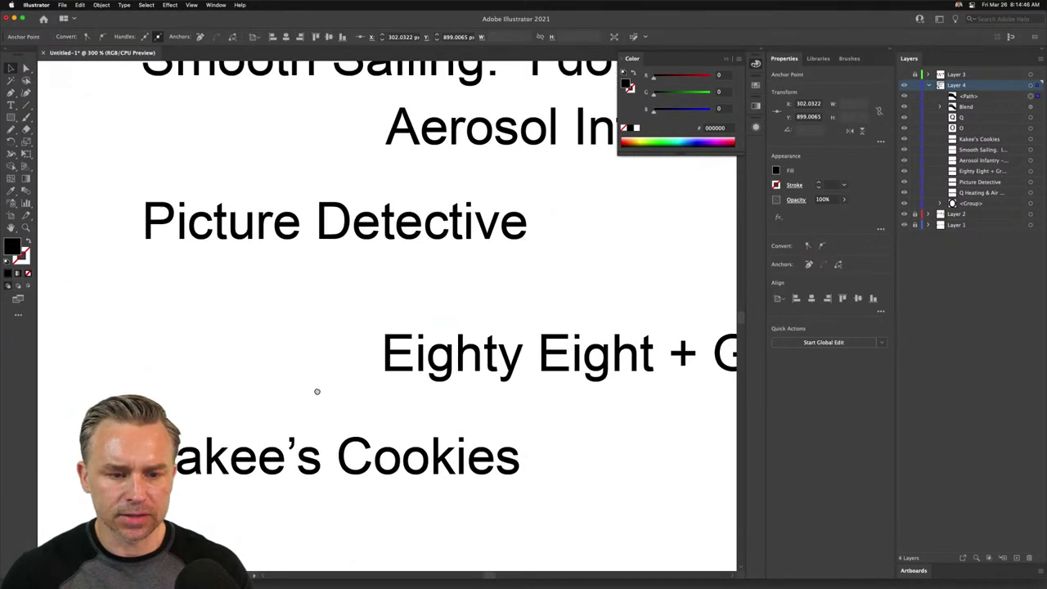
{"action": "key", "text": "v"}
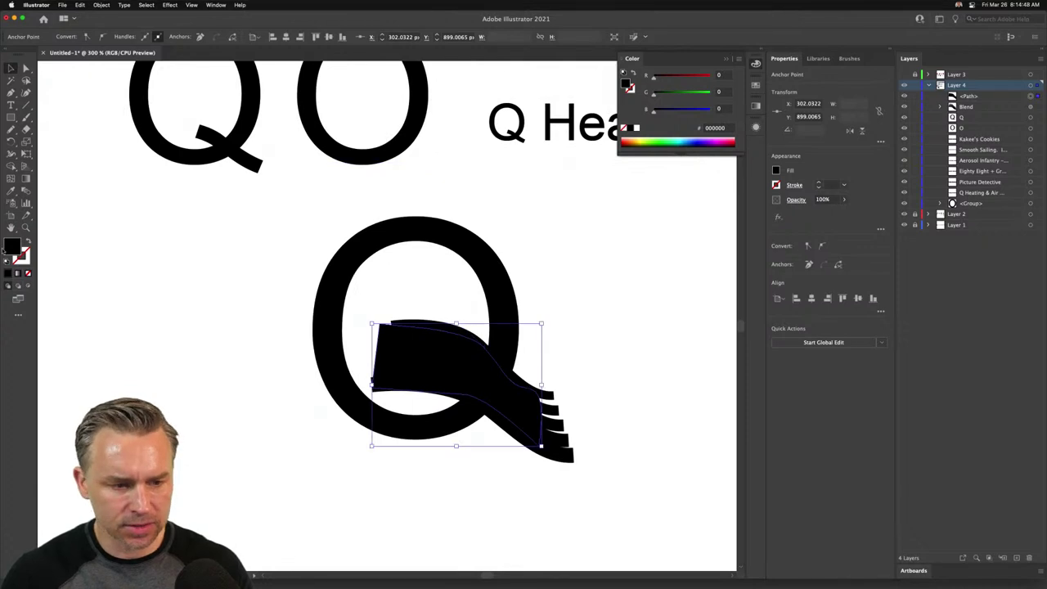
{"action": "left_click", "coordinate": [637, 129]}
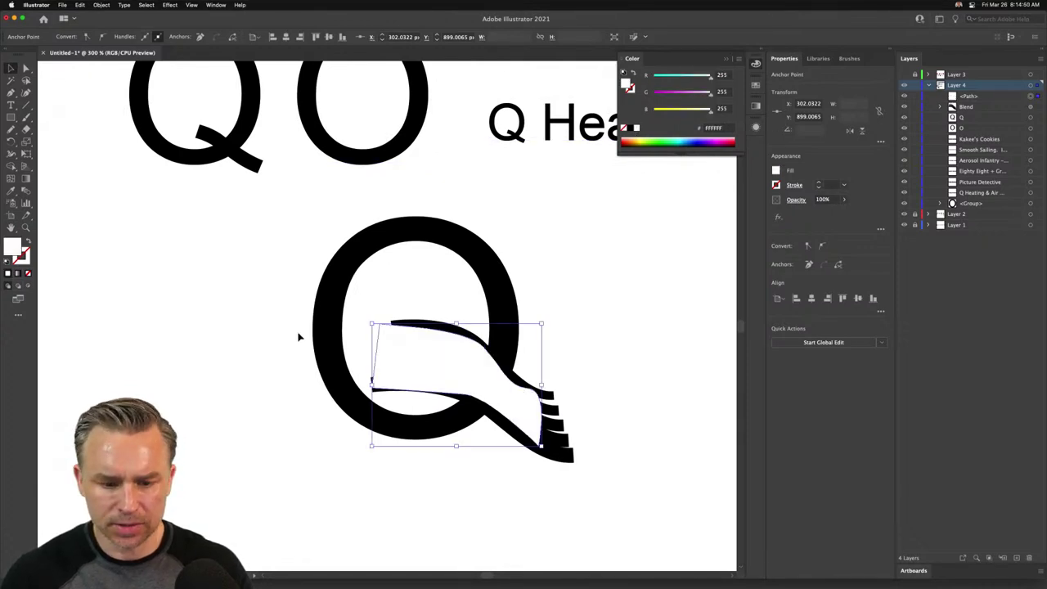
{"action": "left_click_drag", "start_coordinate": [981, 97], "coordinate": [975, 111]}
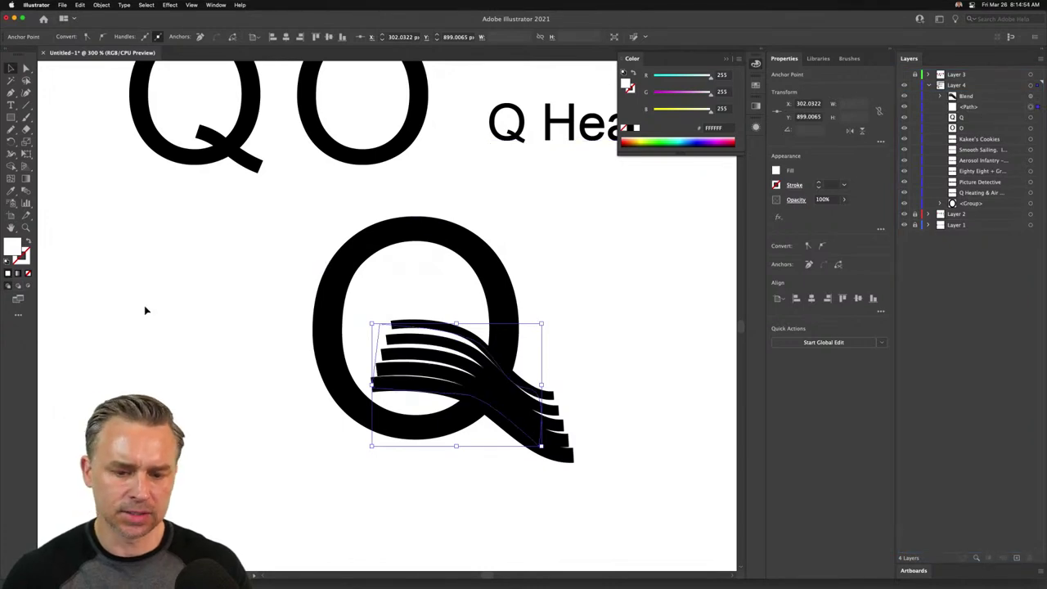
{"action": "left_click", "coordinate": [195, 296]}
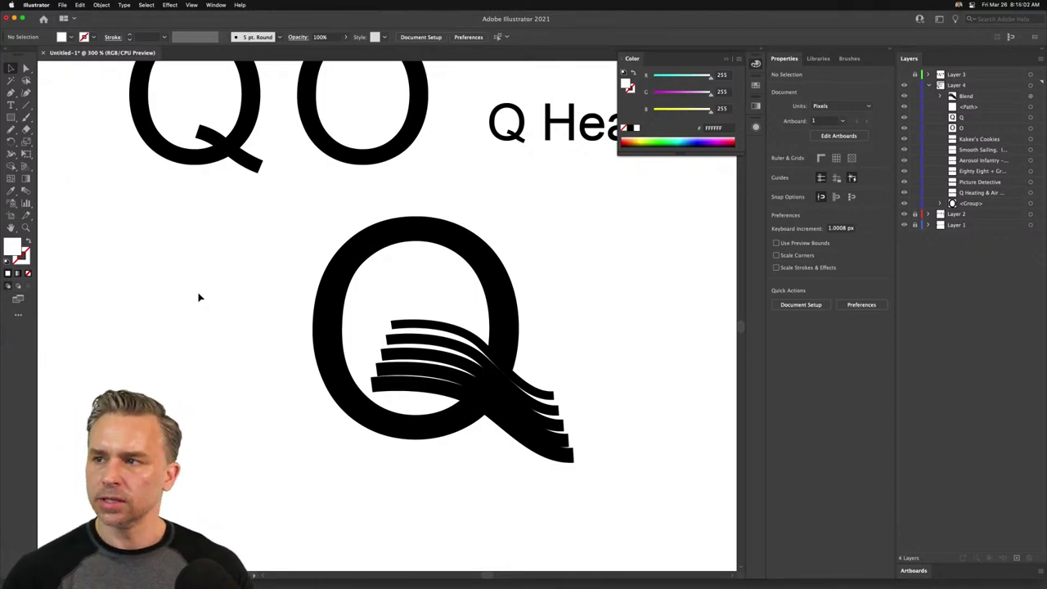
- Draw a white crescent with the Pen tool along the O's lower-right outer edge to cut a gap across the wavy tail
{"action": "left_click", "coordinate": [518, 334]}
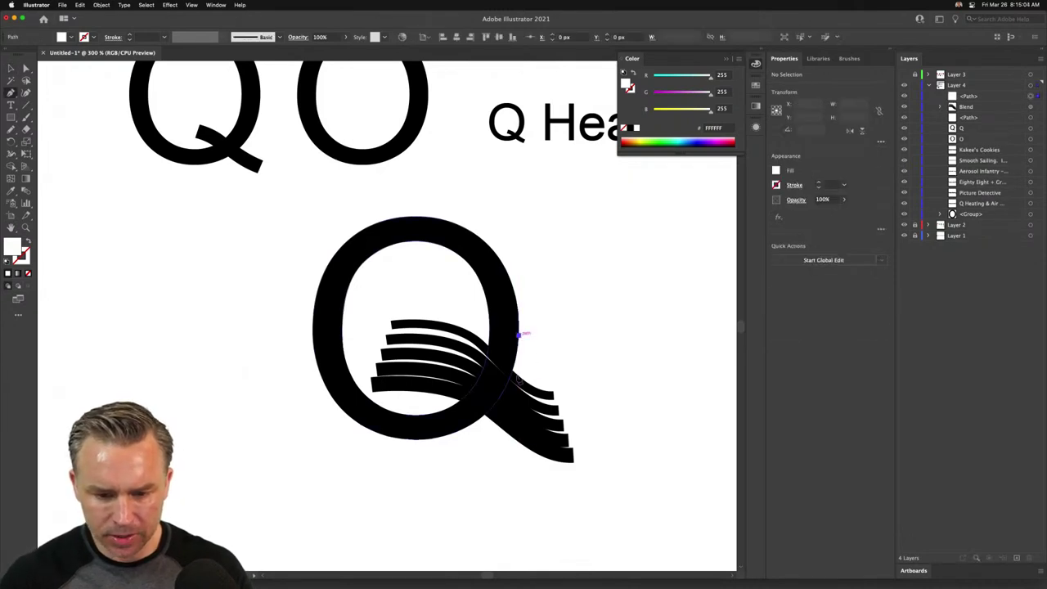
{"action": "left_click", "coordinate": [451, 432]}
{"action": "left_click_drag", "start_coordinate": [480, 415], "coordinate": [528, 317]}
{"action": "left_click_drag", "start_coordinate": [526, 314], "coordinate": [529, 346]}
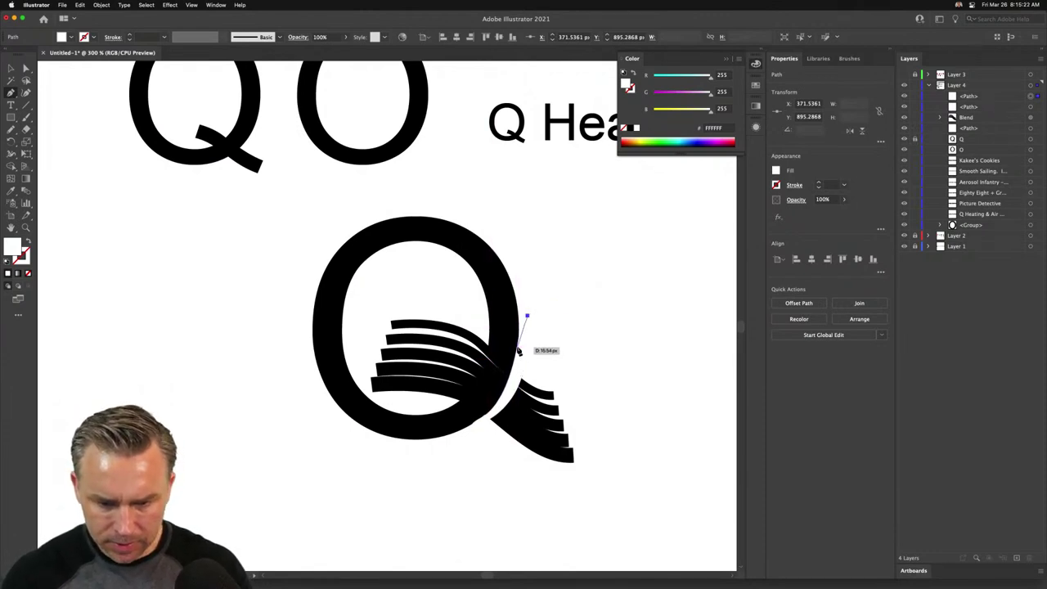
{"action": "left_click", "coordinate": [519, 340]}
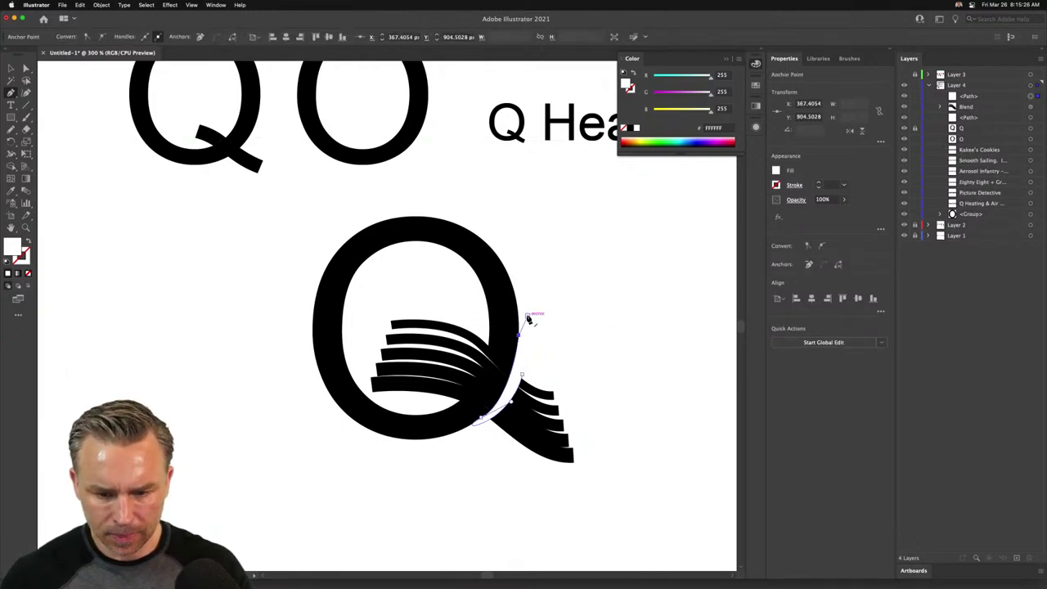
{"action": "left_click", "coordinate": [526, 316]}
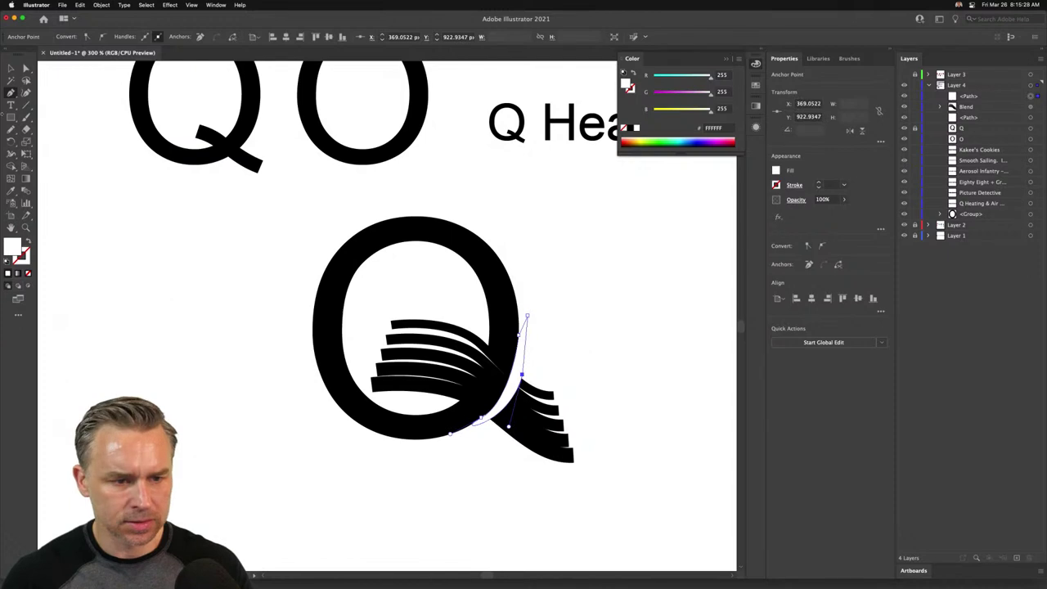
{"action": "key", "text": "a"}
{"action": "left_click", "coordinate": [187, 355]}
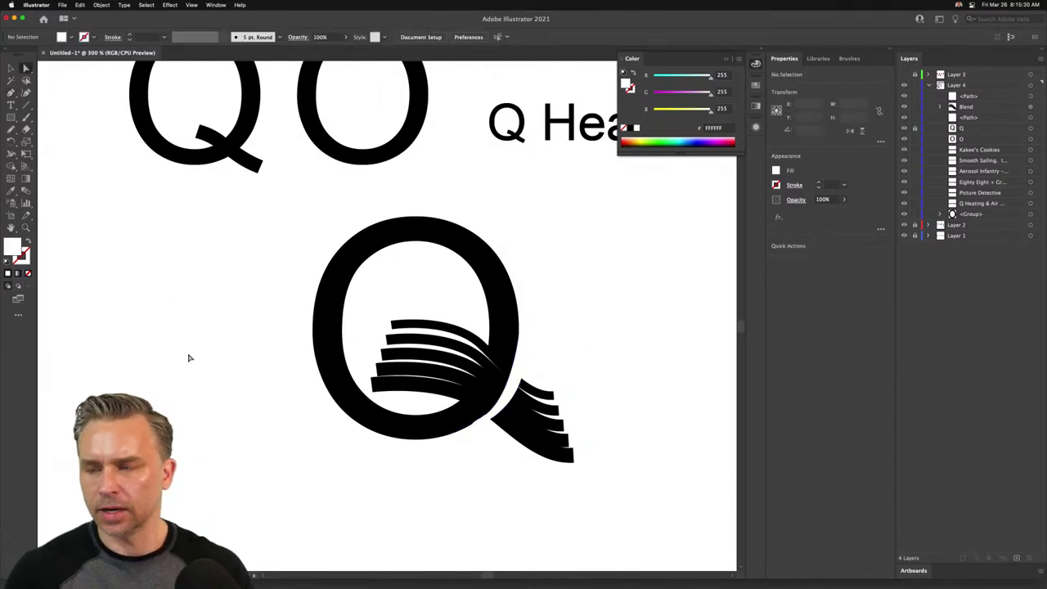
{"action": "key", "text": "super+minus"}
{"action": "key", "text": "super+minus"}
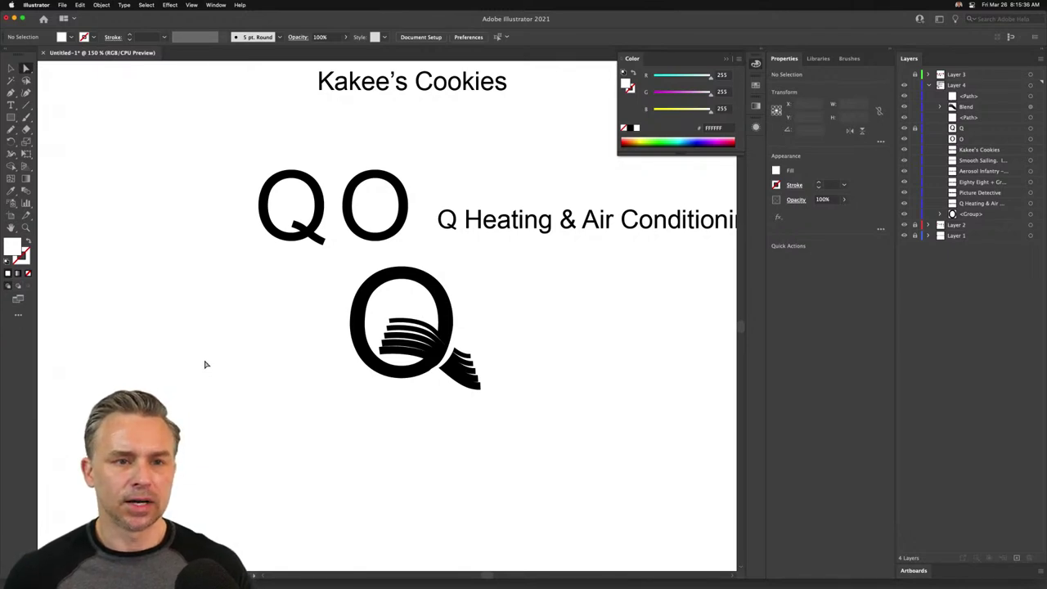
- Lock the white backing path and set the lowest wavy curve's stroke weight to 10 pt
{"action": "key", "text": "super+equal"}
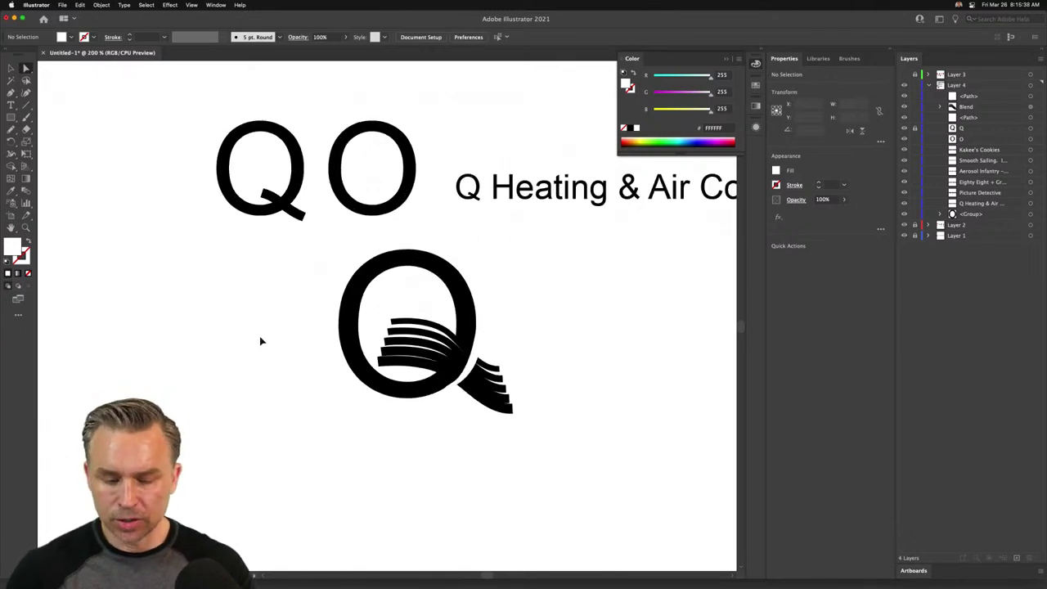
{"action": "key", "text": "super+equal"}
{"action": "left_click", "coordinate": [413, 390]}
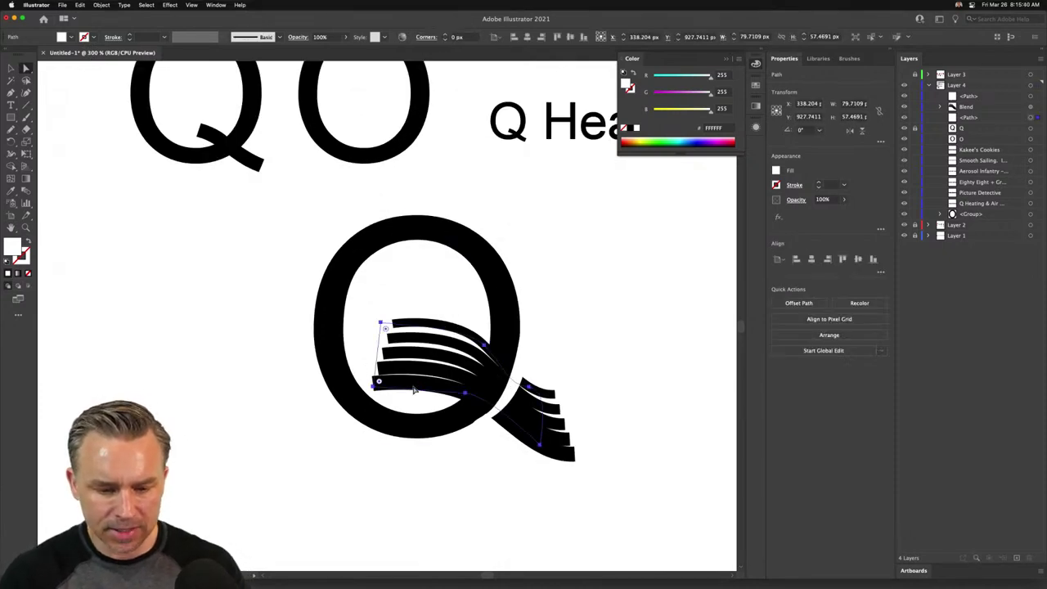
{"action": "key", "text": "super+shift+a"}
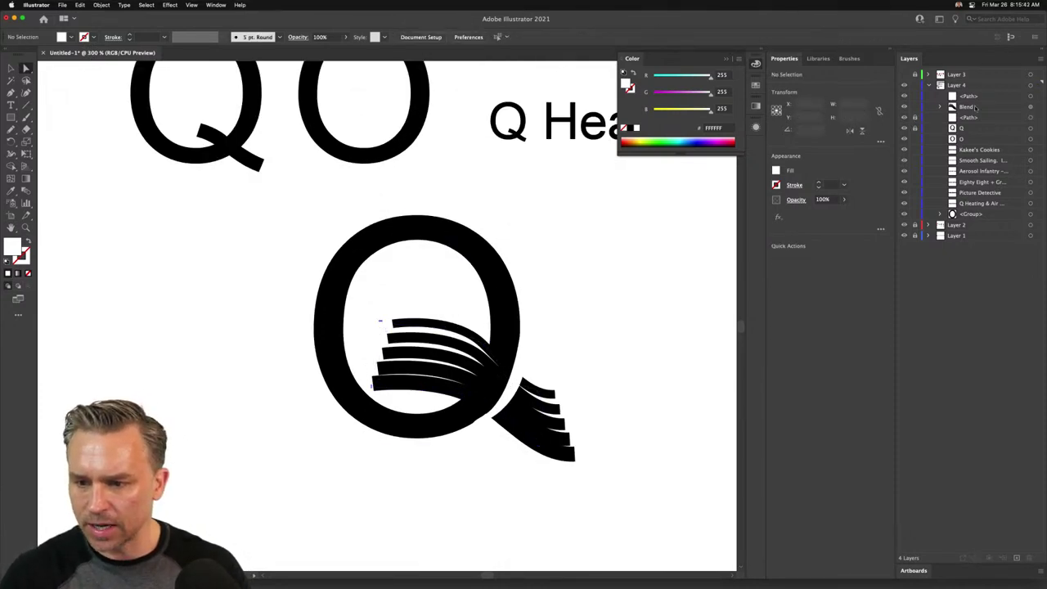
{"action": "left_click", "coordinate": [973, 107]}
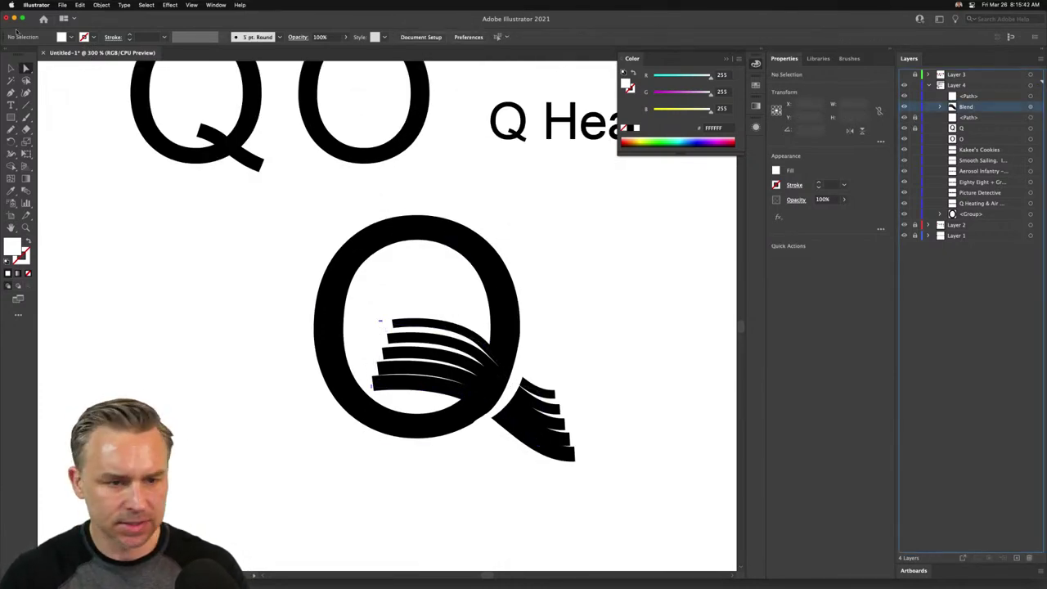
{"action": "left_click", "coordinate": [441, 387]}
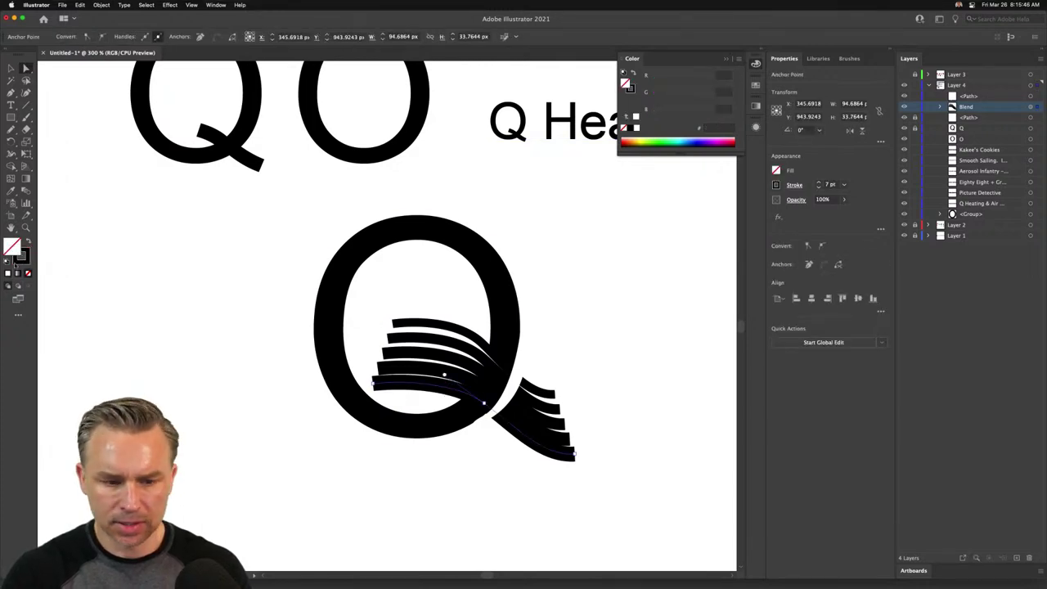
{"action": "left_click", "coordinate": [17, 258]}
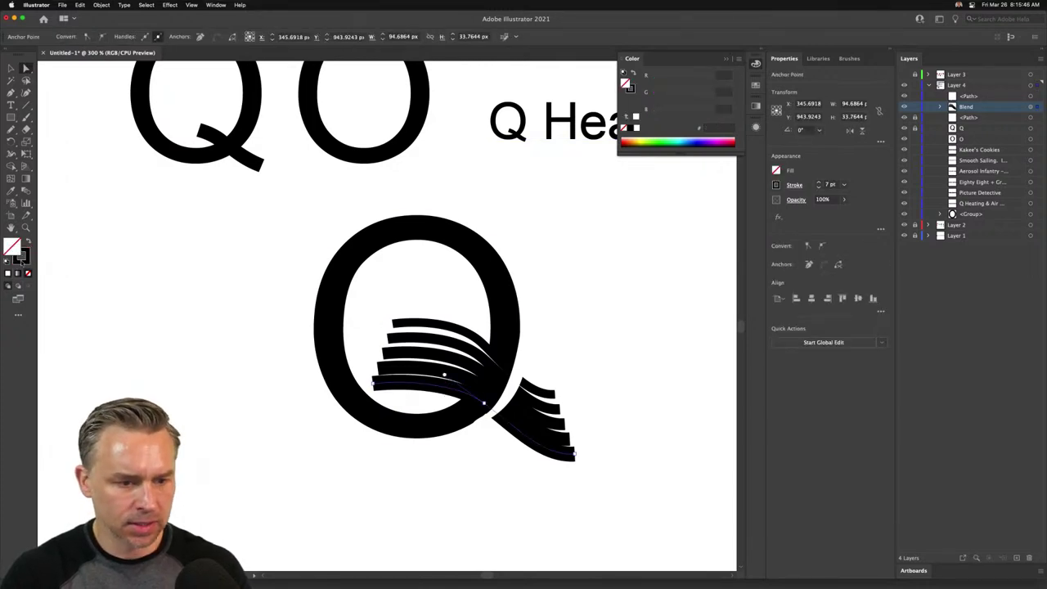
{"action": "left_click", "coordinate": [819, 182]}
{"action": "left_click", "coordinate": [819, 182]}
{"action": "left_click", "coordinate": [820, 183]}
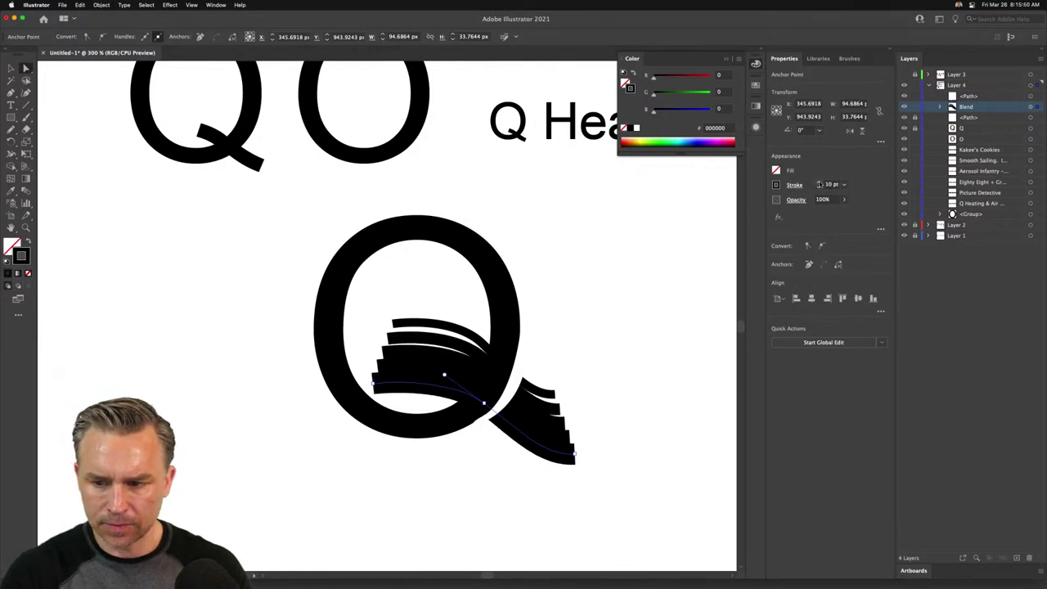
{"action": "left_click", "coordinate": [11, 68]}
{"action": "key", "text": "super+shift+a"}
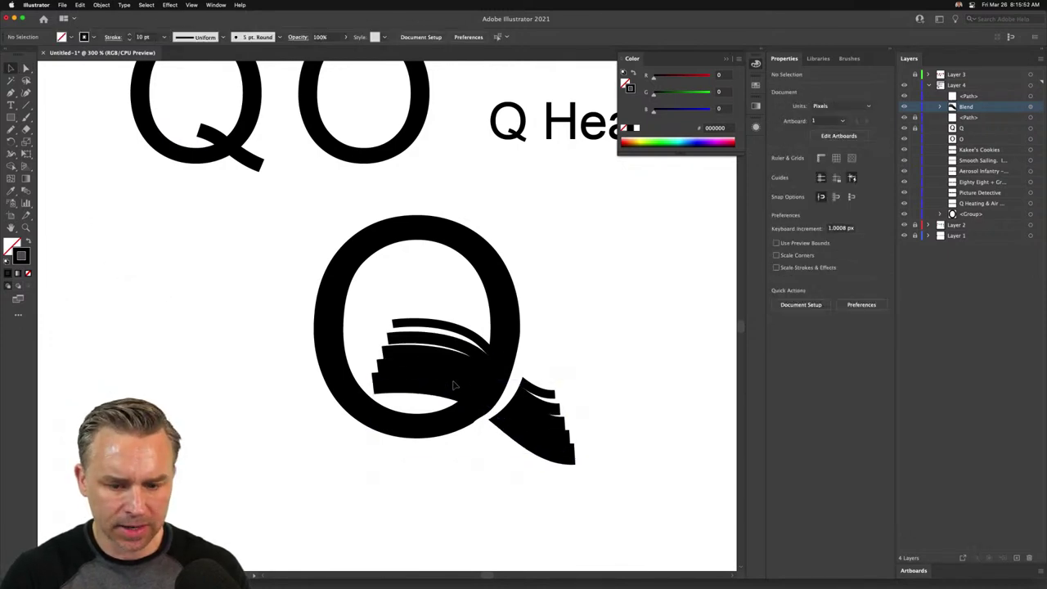
- Reduce the wavy-line blend's spacing to 2 specified steps and deselect it
{"action": "left_click", "coordinate": [426, 383]}
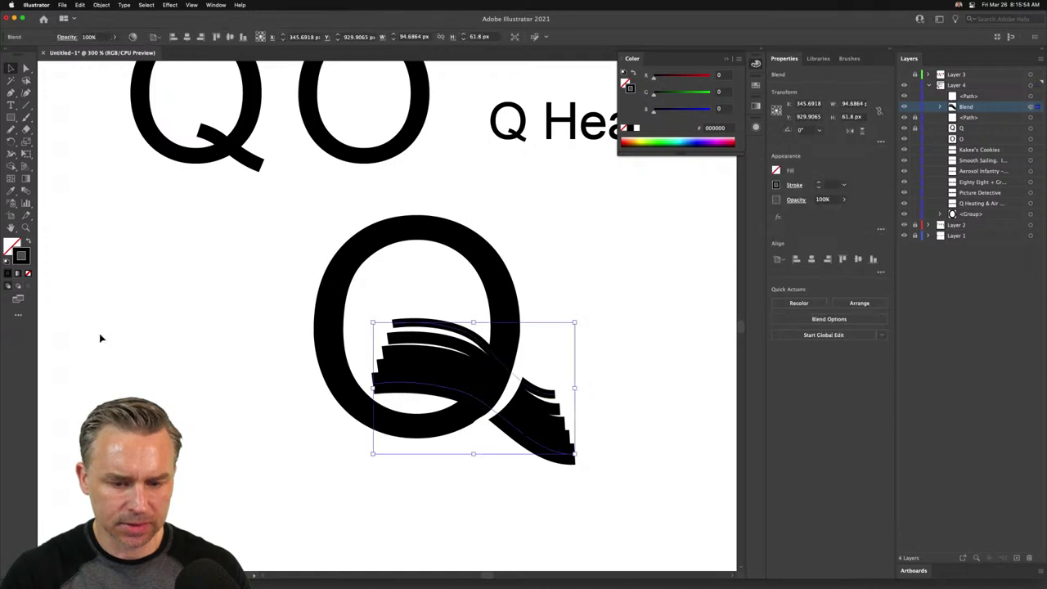
{"action": "double_click", "coordinate": [25, 191]}
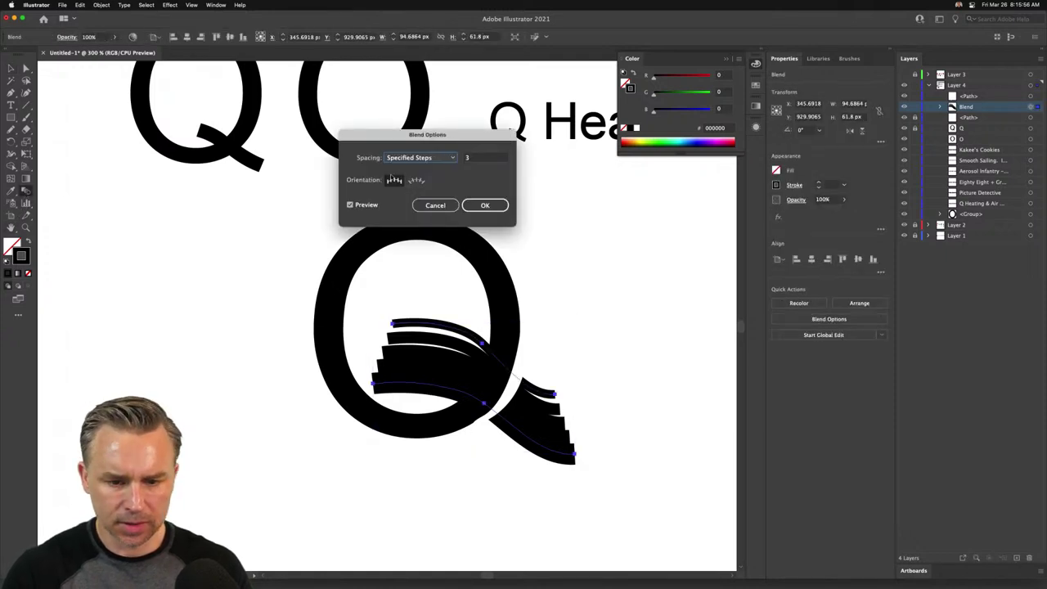
{"action": "key", "text": "Return"}
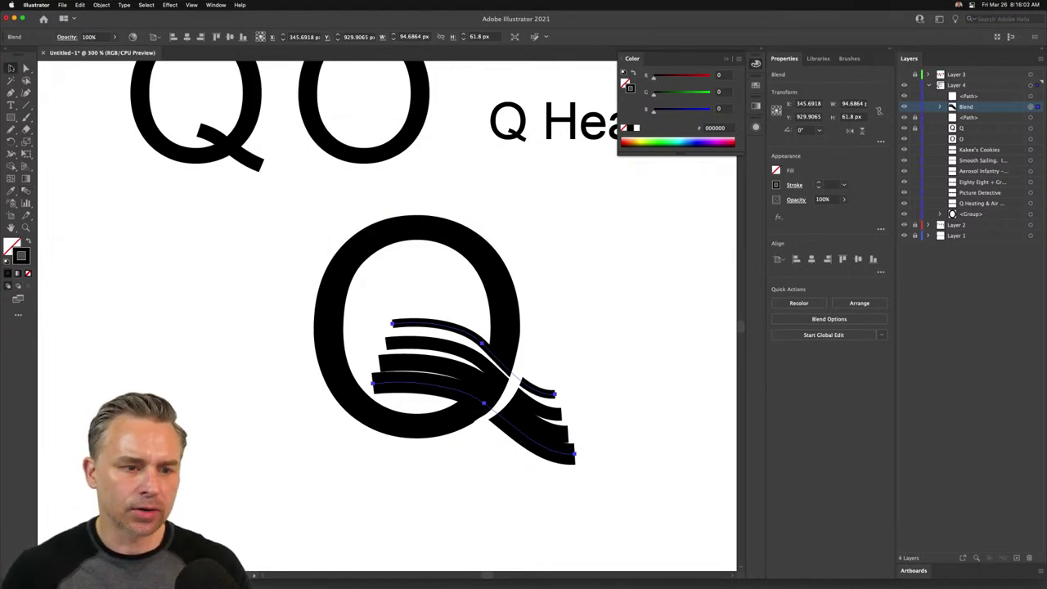
{"action": "left_click", "coordinate": [183, 279]}
{"action": "key", "text": "super+minus"}
{"action": "key", "text": "super+minus"}
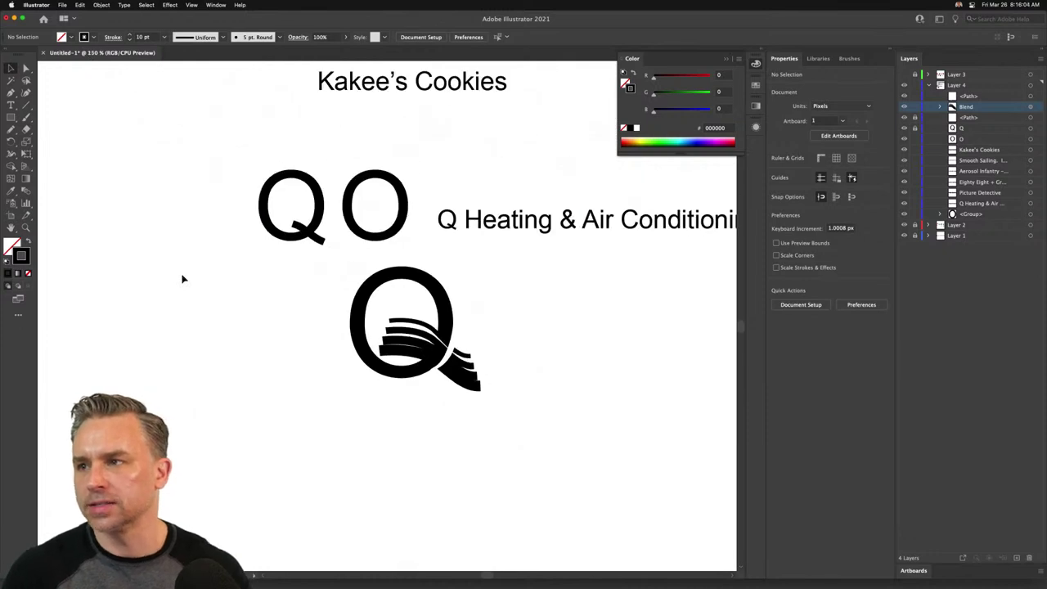
- Switch to Chrome, open the Logobook bookmark in a new tab, view its Letters & Numbers categories, and return to Illustrator
{"action": "scroll", "coordinate": [325, 418], "scroll_direction": "up", "scroll_amount": 3}
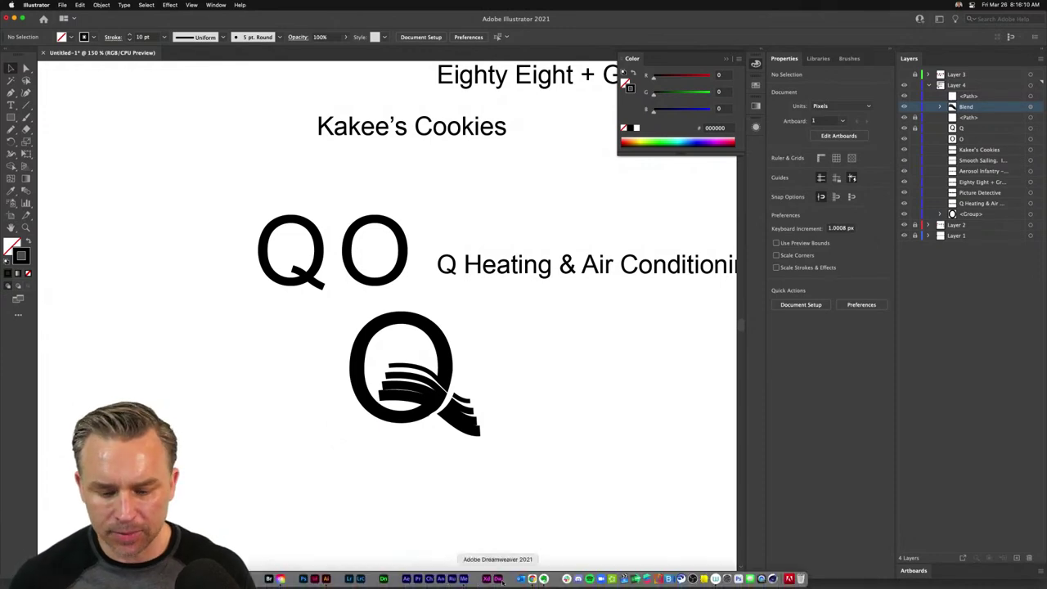
{"action": "left_click", "coordinate": [533, 577]}
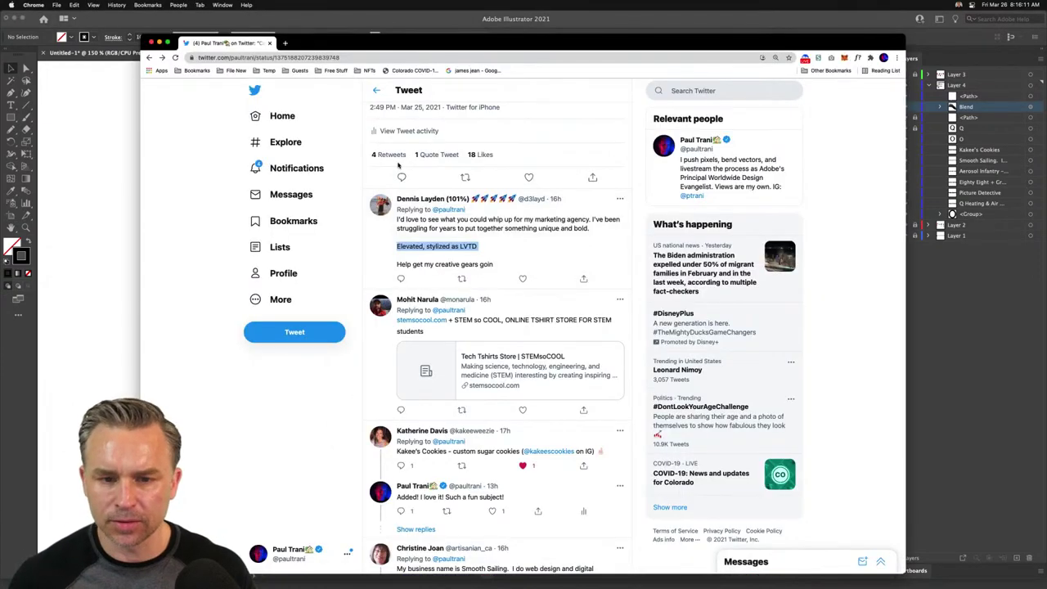
{"action": "left_click", "coordinate": [285, 43]}
{"action": "left_click", "coordinate": [236, 70]}
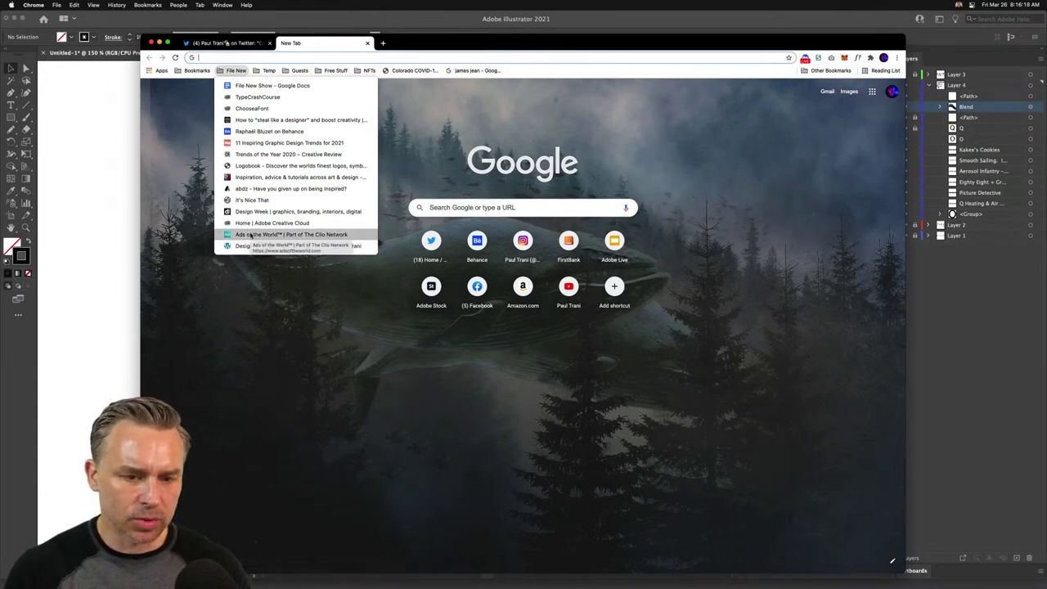
{"action": "left_click", "coordinate": [243, 166]}
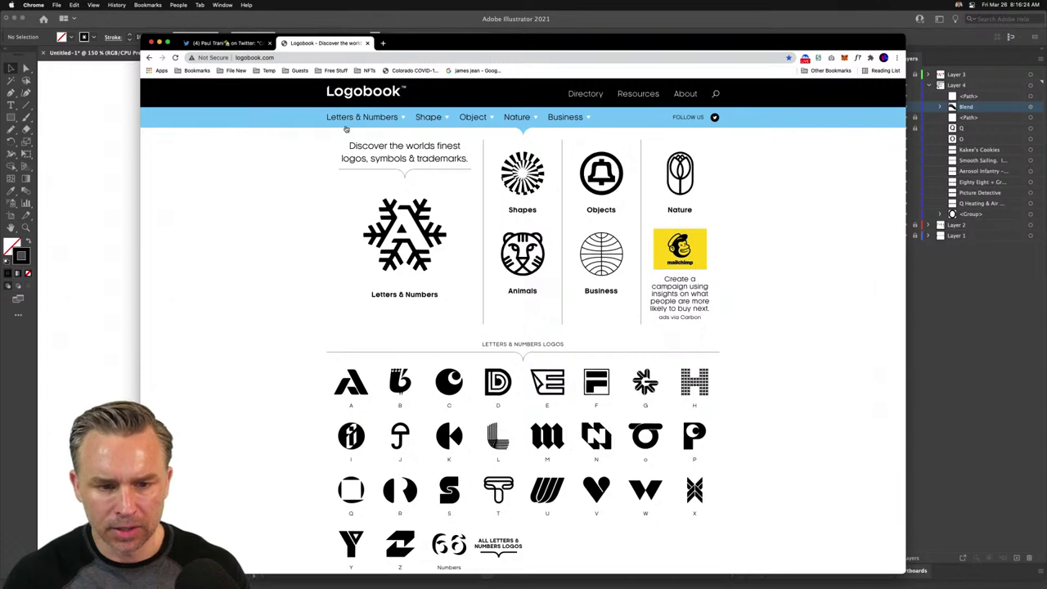
{"action": "mouse_move", "coordinate": [361, 119]}
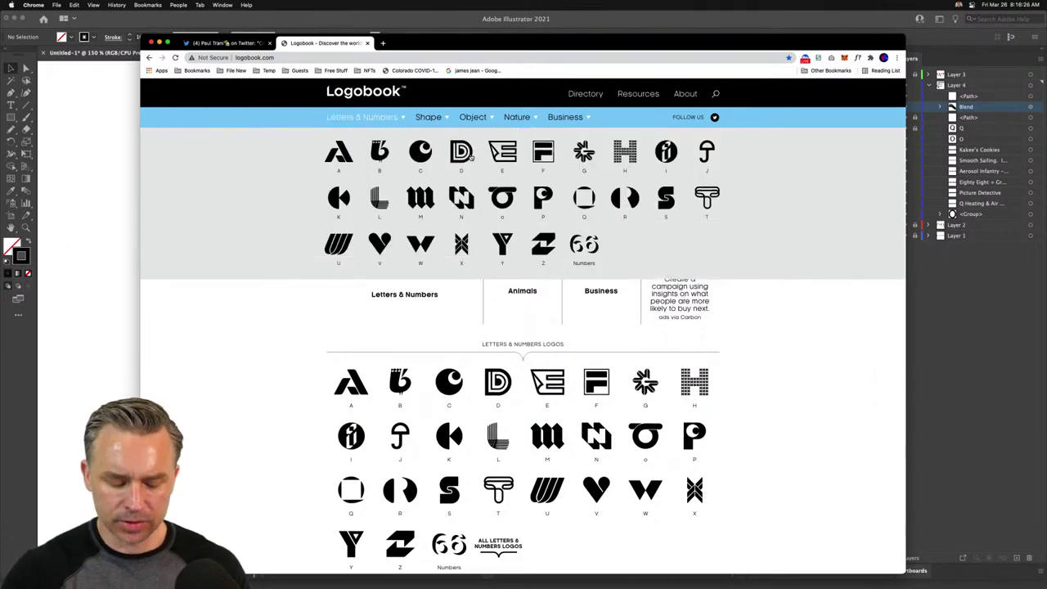
{"action": "key", "text": "super+m"}
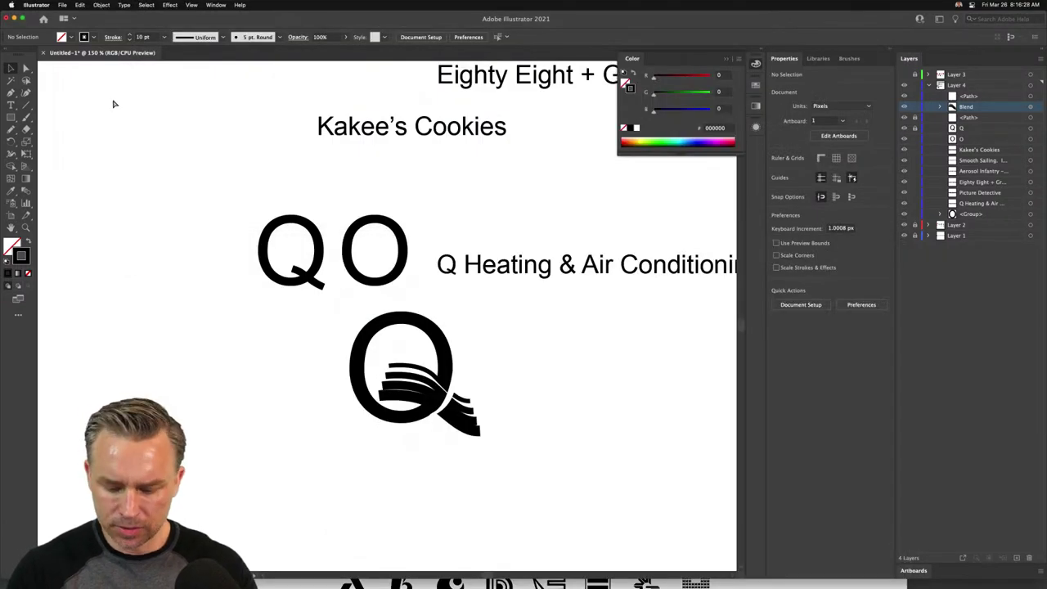
- Collapse the Color and Properties panels and move the list of business names down, away from the sample logos
{"action": "key", "text": "super+0"}
{"action": "left_click_drag", "start_coordinate": [107, 149], "coordinate": [299, 180]}
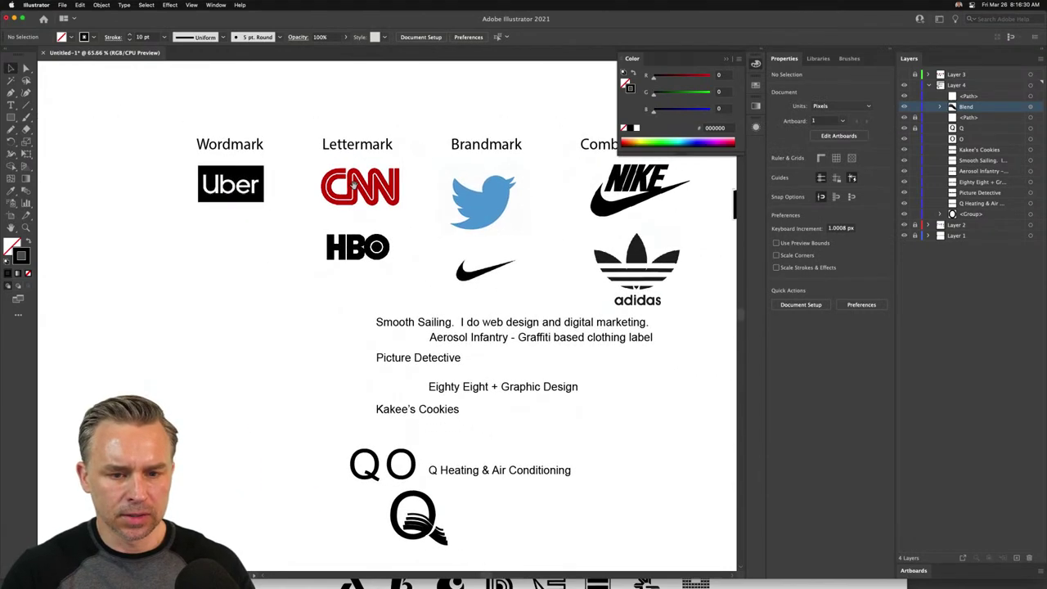
{"action": "left_click", "coordinate": [726, 59]}
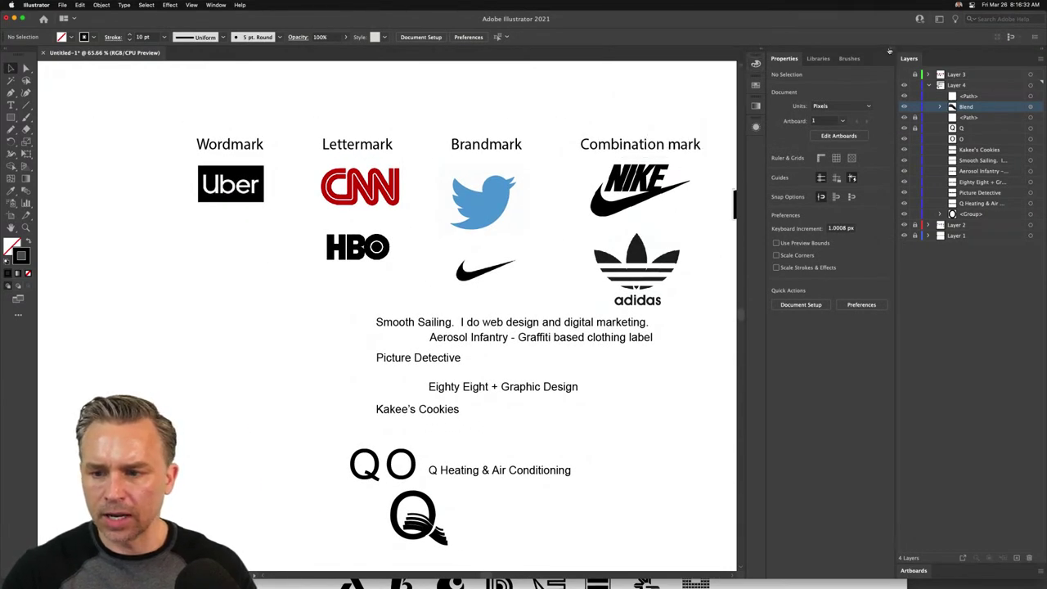
{"action": "left_click", "coordinate": [889, 50]}
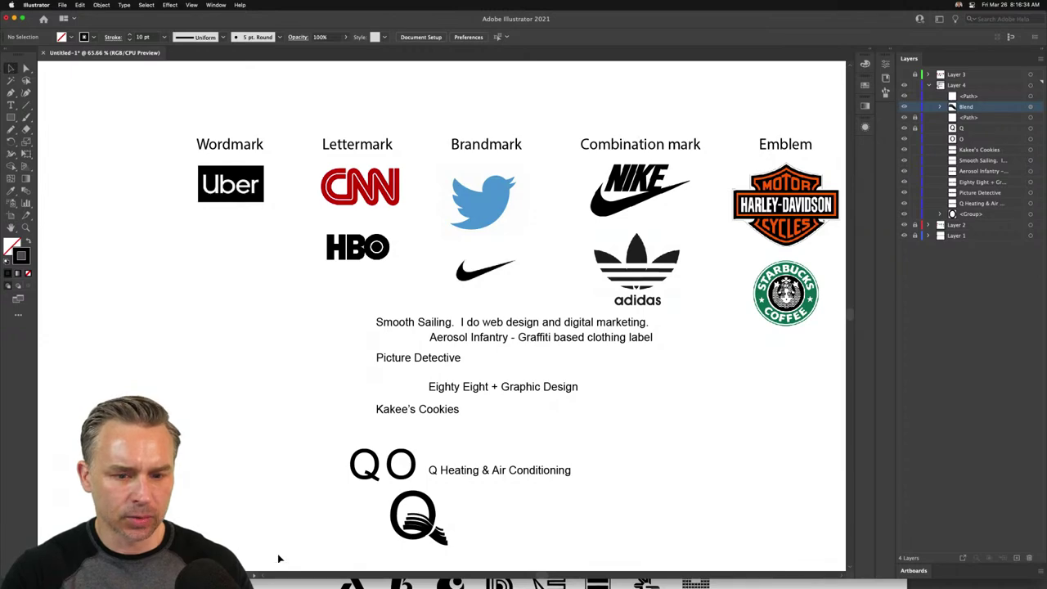
{"action": "left_click_drag", "start_coordinate": [442, 311], "coordinate": [521, 494]}
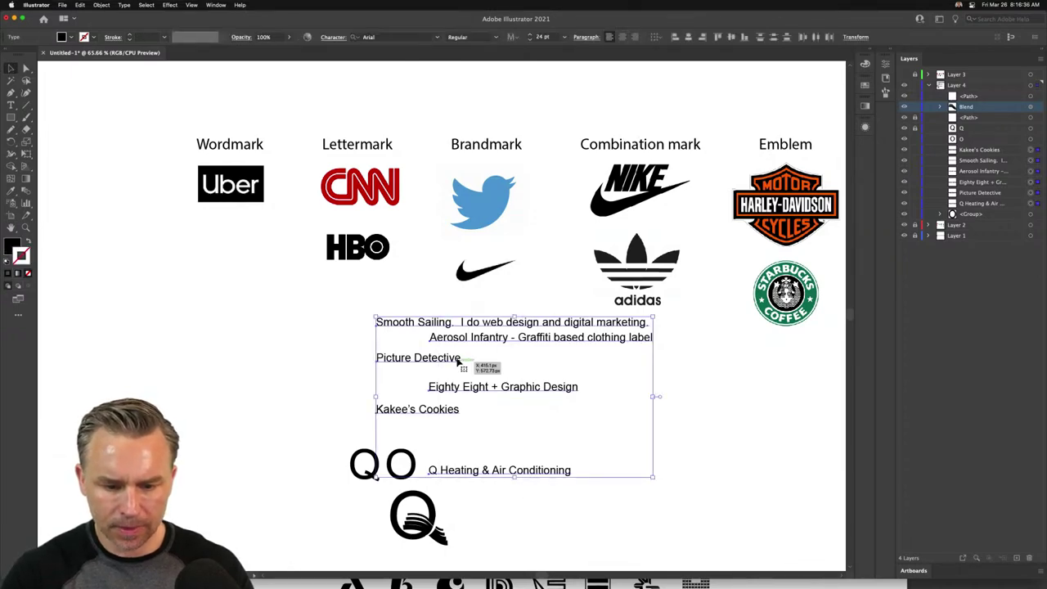
{"action": "mouse_move", "coordinate": [458, 362]}
{"action": "left_mouse_down"}
{"action": "mouse_move", "coordinate": [448, 325]}
{"action": "mouse_move", "coordinate": [599, 481]}
{"action": "left_mouse_up"}
- Move the wavy-line Q mark up into the Lettermark column and delete the spare letter O
{"action": "mouse_move", "coordinate": [319, 414]}
{"action": "left_mouse_down"}
{"action": "mouse_move", "coordinate": [442, 549]}
{"action": "mouse_move", "coordinate": [364, 363]}
{"action": "left_mouse_up"}
{"action": "left_click", "coordinate": [332, 384]}
{"action": "left_click", "coordinate": [352, 302]}
{"action": "key", "text": "Delete"}
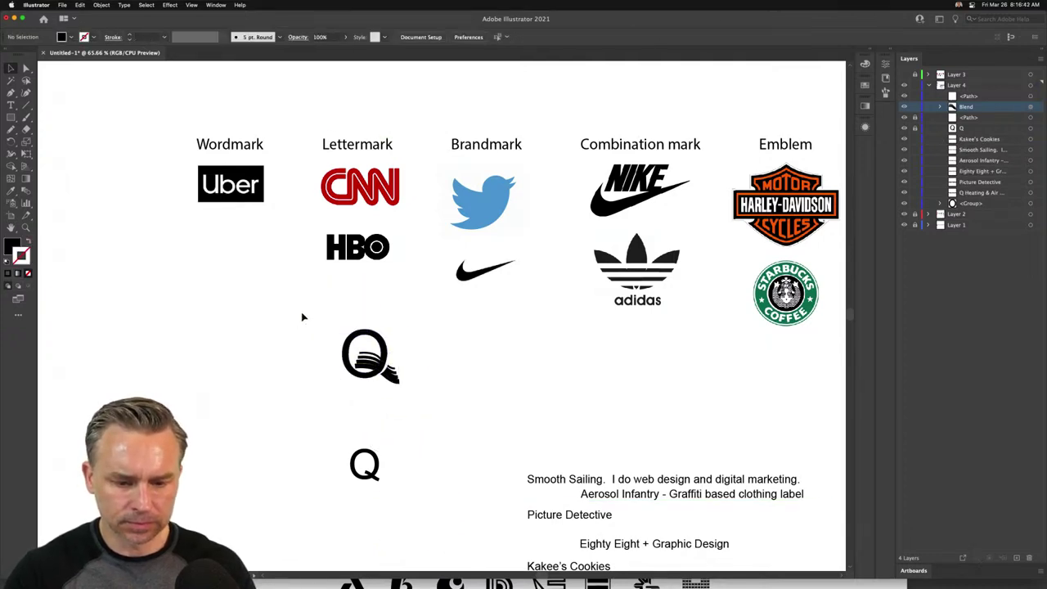
- Place the complete wavy-line Q mark directly beneath the HBO logo and deselect it
{"action": "left_click_drag", "start_coordinate": [299, 316], "coordinate": [397, 398]}
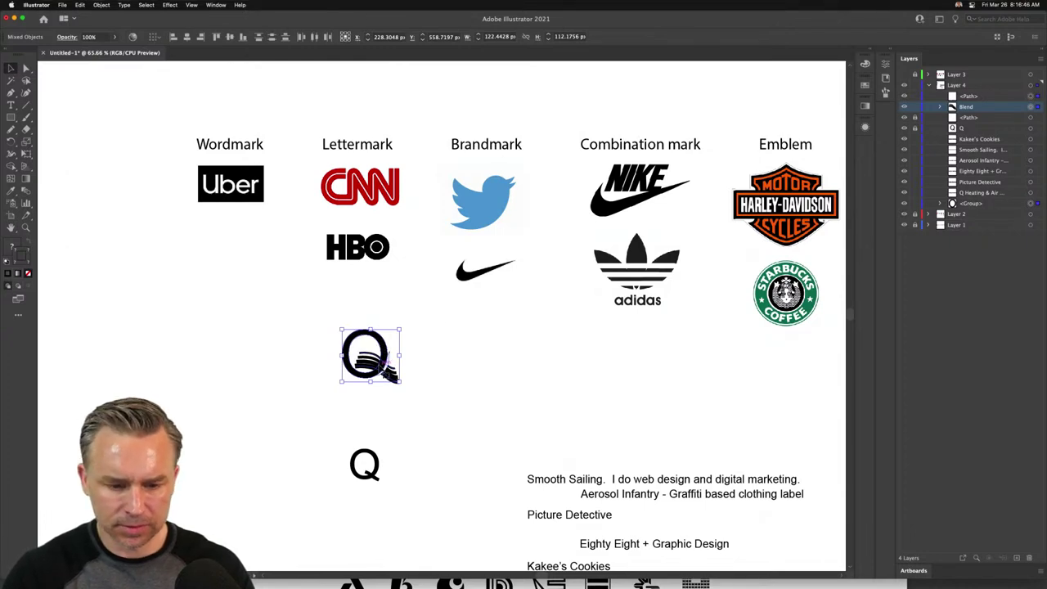
{"action": "left_click_drag", "start_coordinate": [385, 372], "coordinate": [378, 336]}
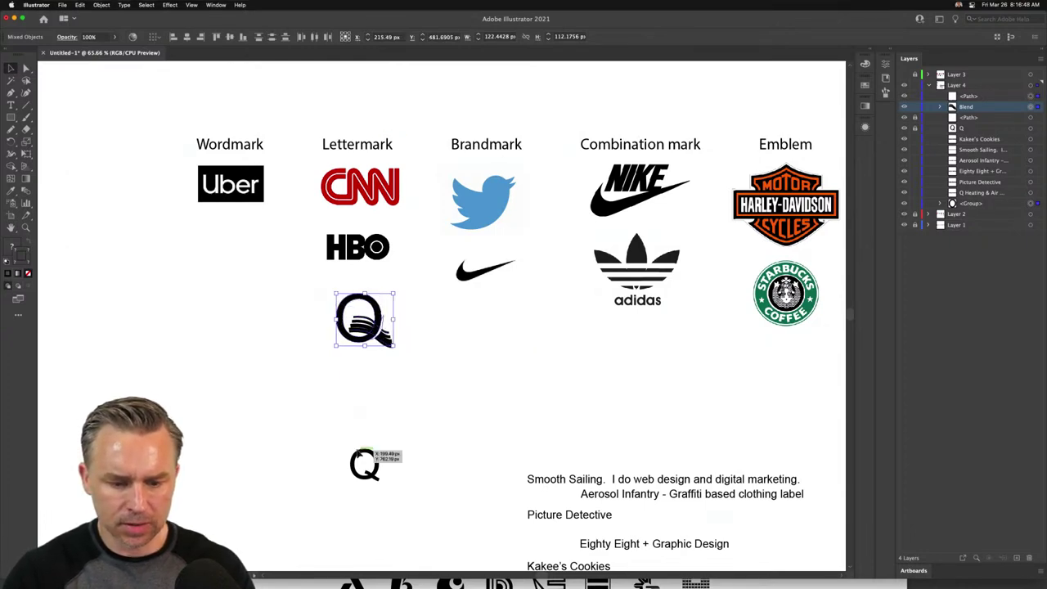
{"action": "left_click", "coordinate": [357, 392]}
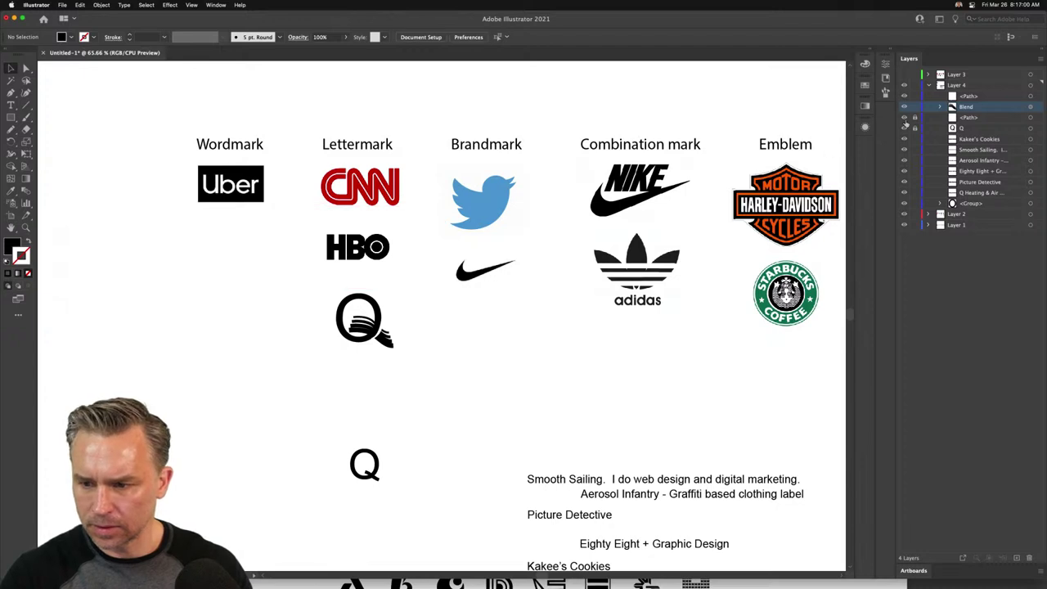
- Unlock the plain Q, move it beneath the wavy-line Q mark, and delete the leftover white path
{"action": "left_click_drag", "start_coordinate": [351, 428], "coordinate": [409, 524]}
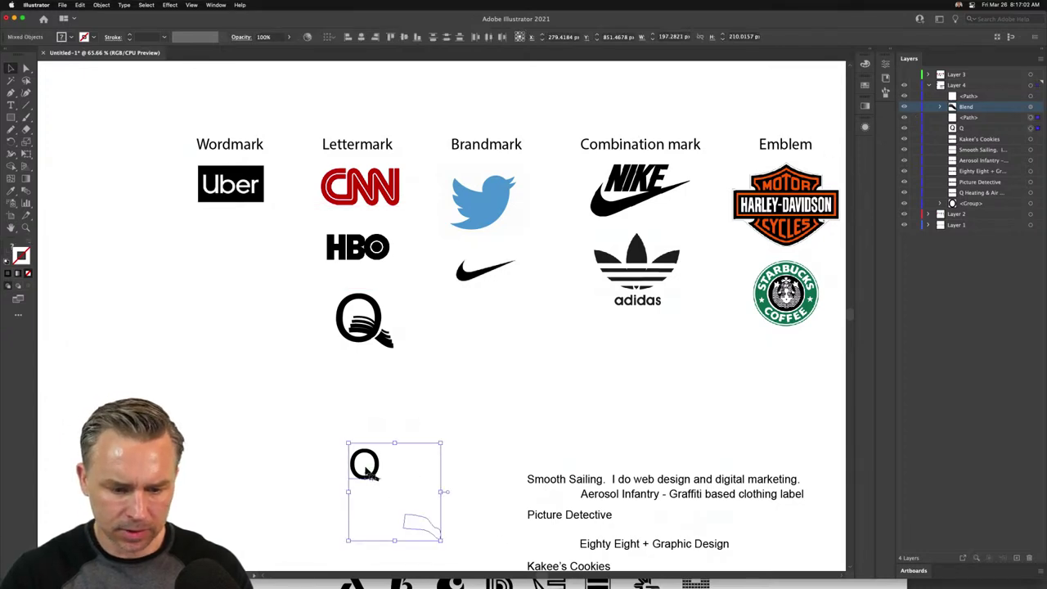
{"action": "left_click_drag", "start_coordinate": [371, 476], "coordinate": [360, 395]}
{"action": "left_click", "coordinate": [386, 423]}
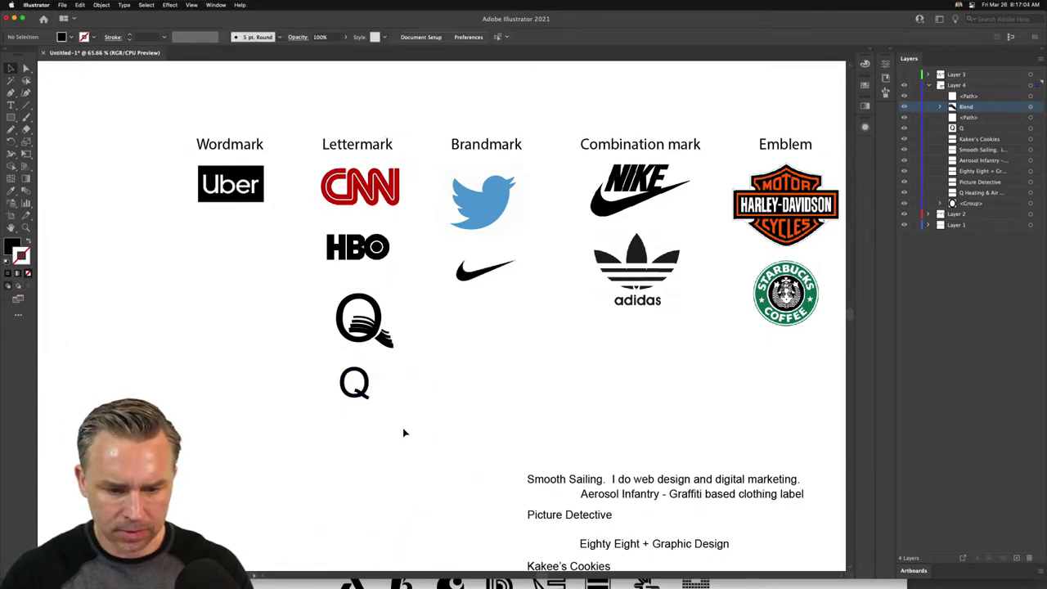
{"action": "left_click_drag", "start_coordinate": [393, 428], "coordinate": [433, 460]}
{"action": "key", "text": "Delete"}
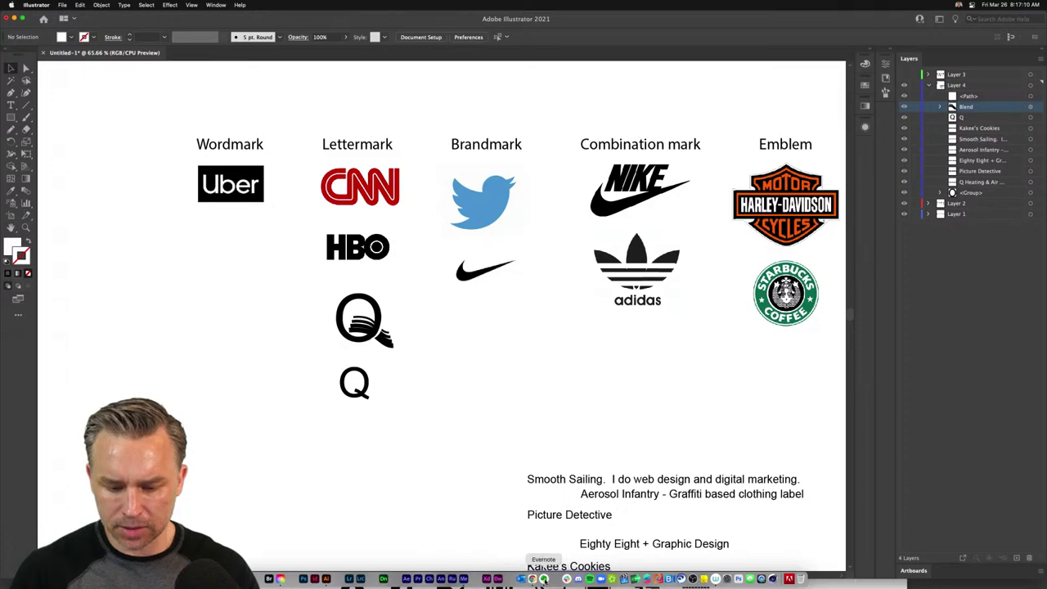
- Switch to Chrome, open Logobook's letter Q archive, and examine how its logos treat the bowl and tail
{"action": "left_click", "coordinate": [533, 578]}
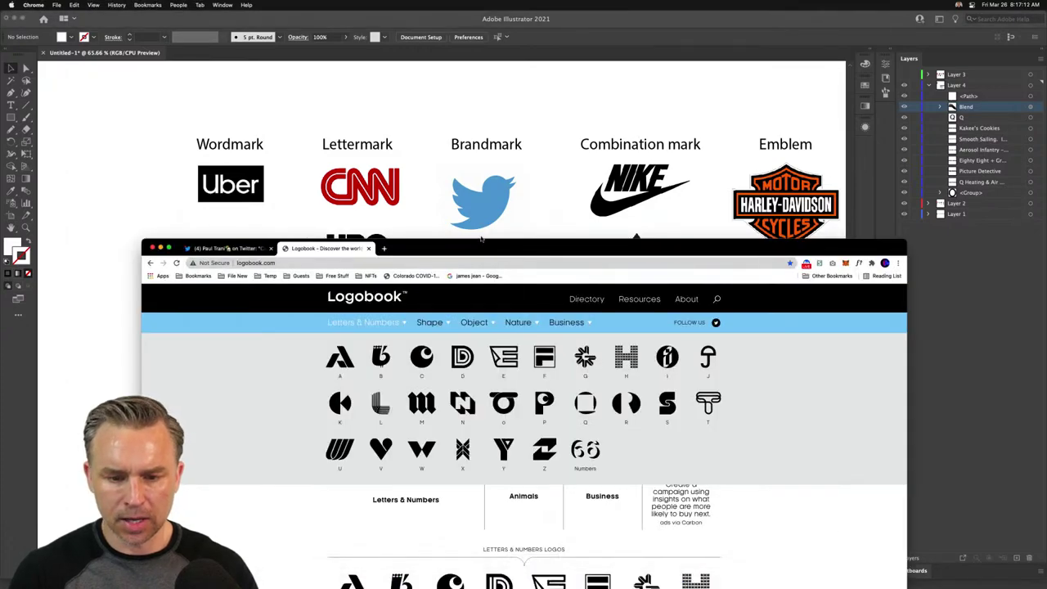
{"action": "left_click_drag", "start_coordinate": [482, 239], "coordinate": [597, 40]}
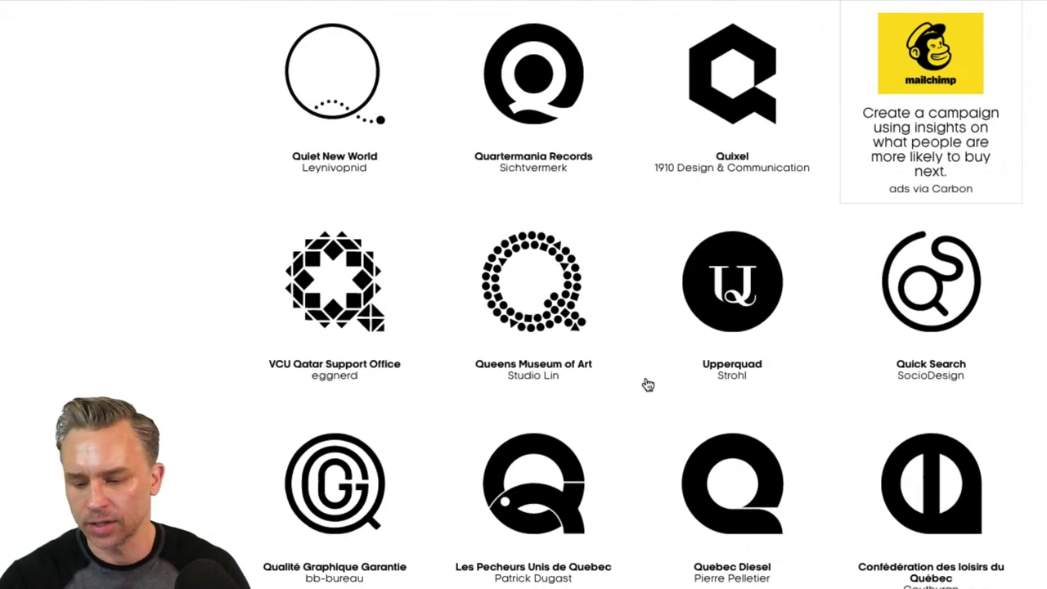
{"action": "scroll", "coordinate": [647, 382], "scroll_direction": "down", "scroll_amount": 5}
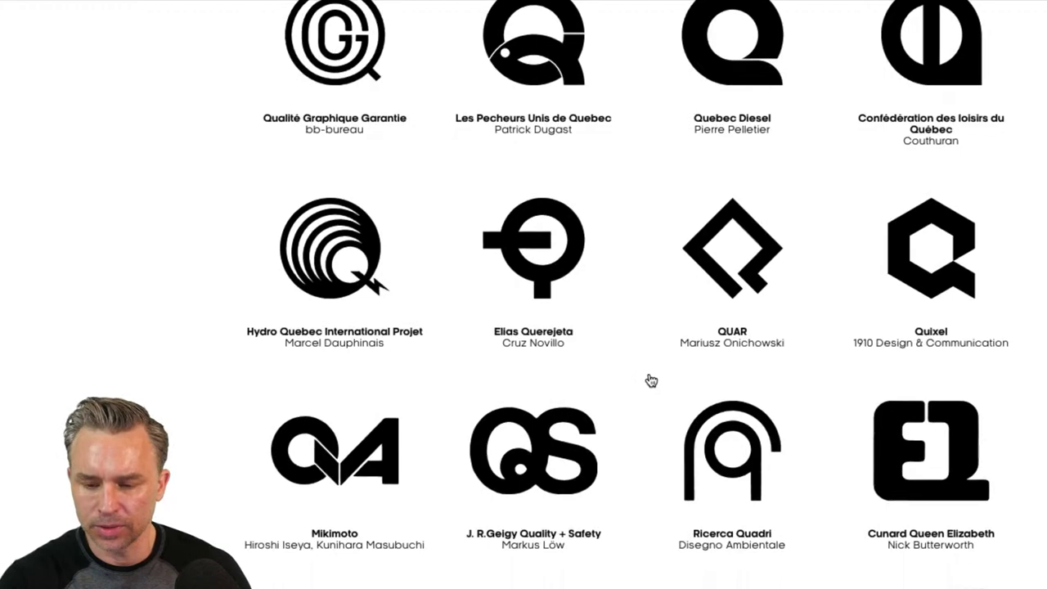
{"action": "scroll", "coordinate": [651, 380], "scroll_direction": "down", "scroll_amount": 4}
{"action": "scroll", "coordinate": [651, 380], "scroll_direction": "down", "scroll_amount": 2}
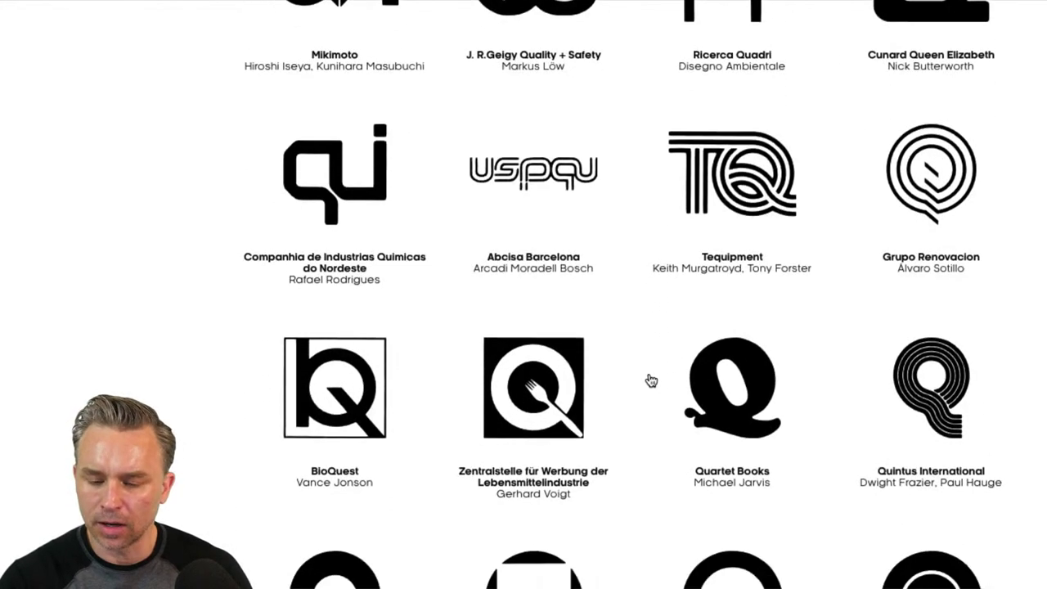
{"action": "scroll", "coordinate": [651, 380], "scroll_direction": "down", "scroll_amount": 2}
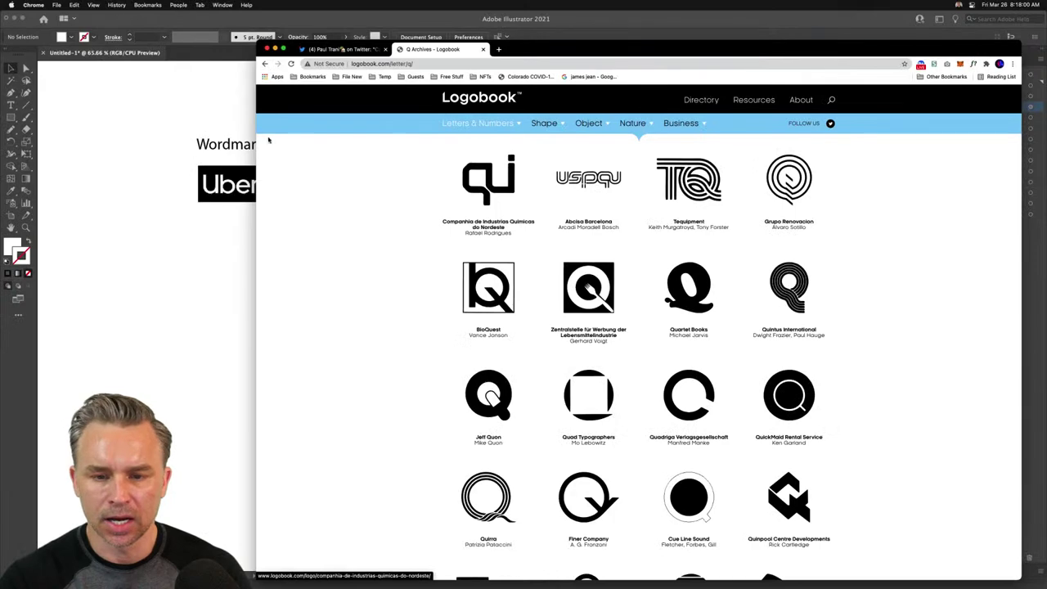
- Compare the Logobook Q logos with the wavy-line Q mark on the artboard, and return to Illustrator
{"action": "left_click_drag", "start_coordinate": [536, 56], "coordinate": [416, 431]}
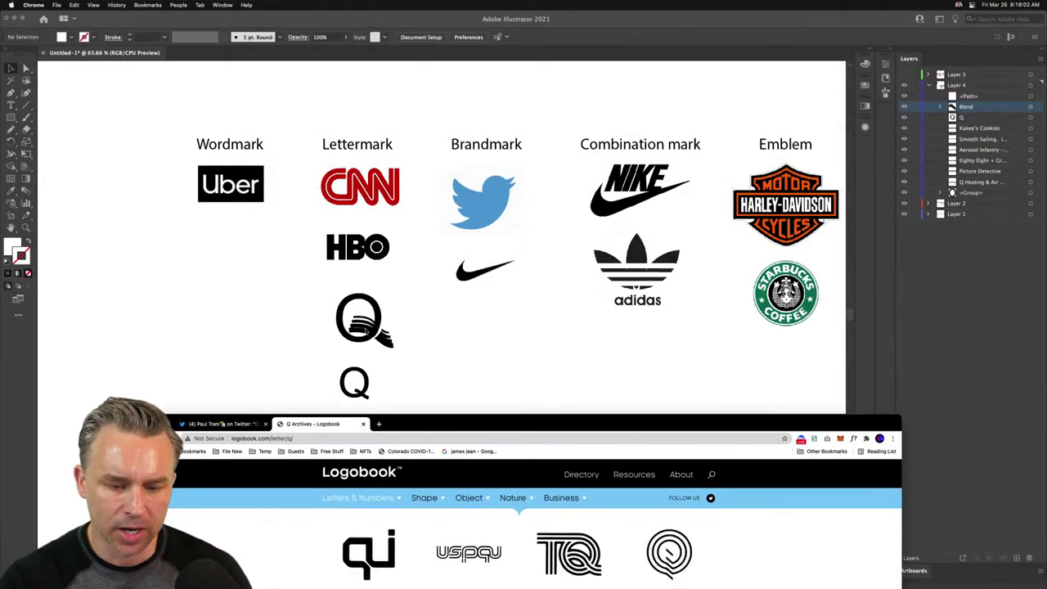
{"action": "left_click_drag", "start_coordinate": [530, 433], "coordinate": [614, 53]}
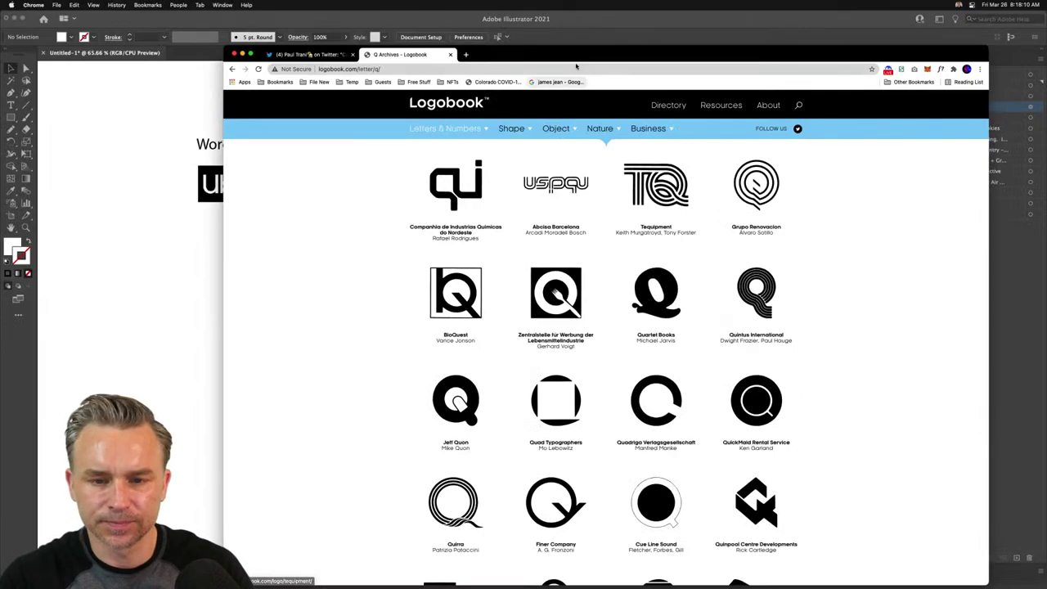
{"action": "left_click_drag", "start_coordinate": [577, 42], "coordinate": [553, 30]}
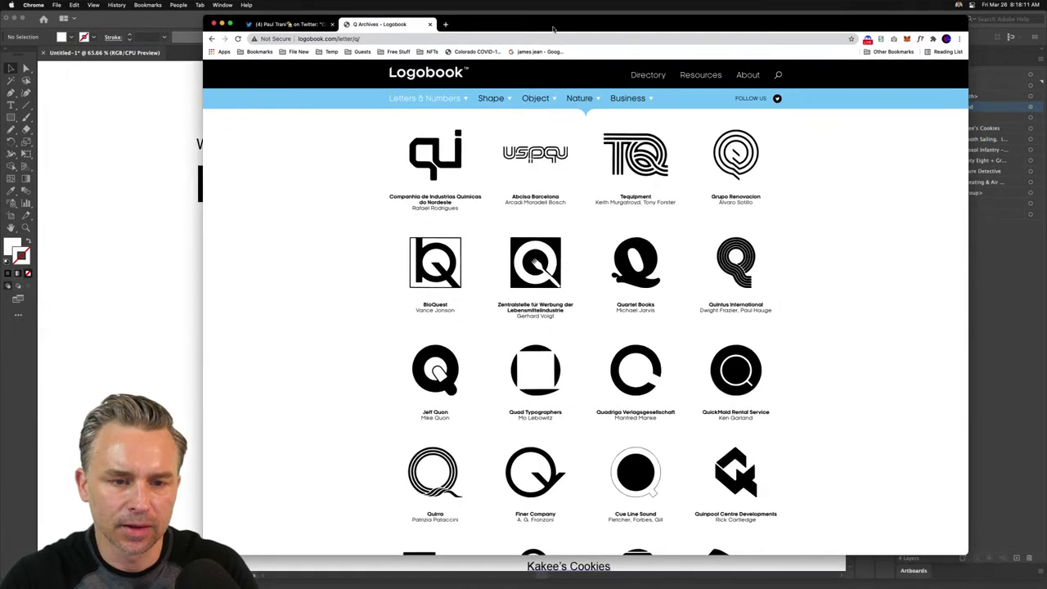
{"action": "left_click", "coordinate": [119, 219]}
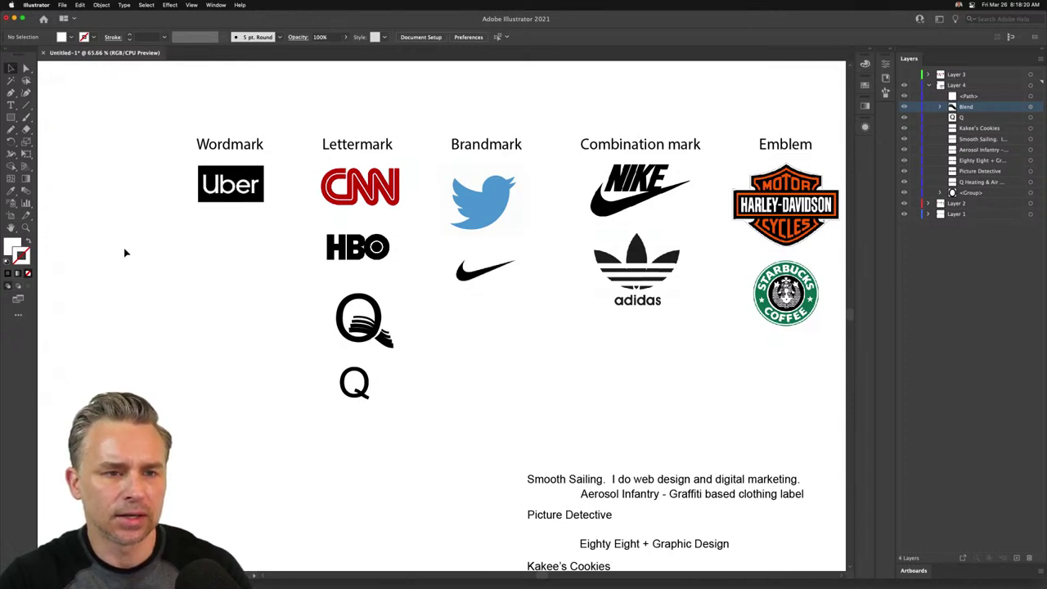
- Add a point-text letter Q in the empty area beside the Wordmark column
{"action": "left_click", "coordinate": [11, 104]}
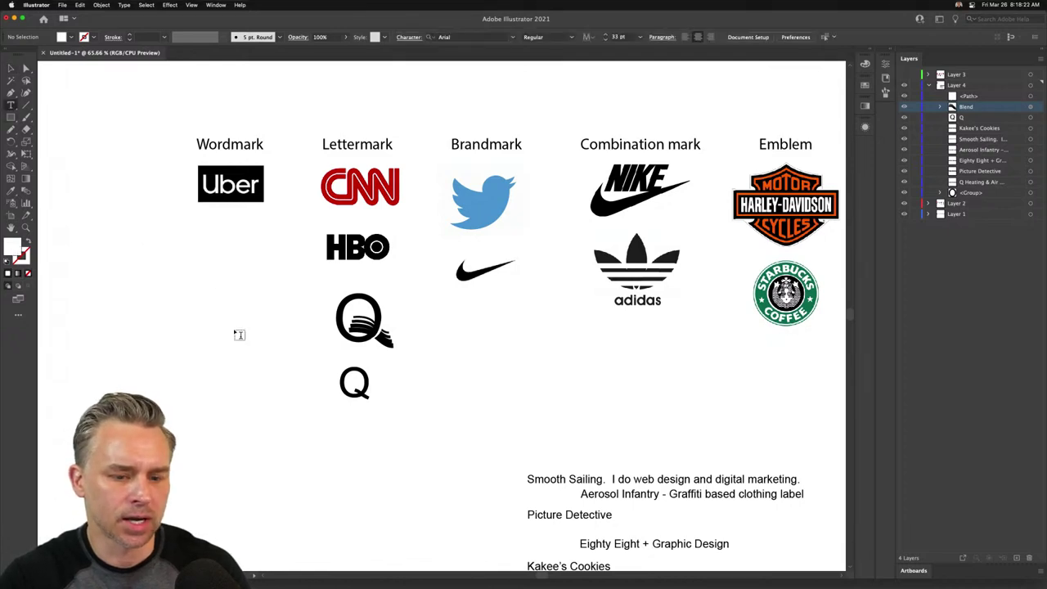
{"action": "left_click", "coordinate": [163, 292]}
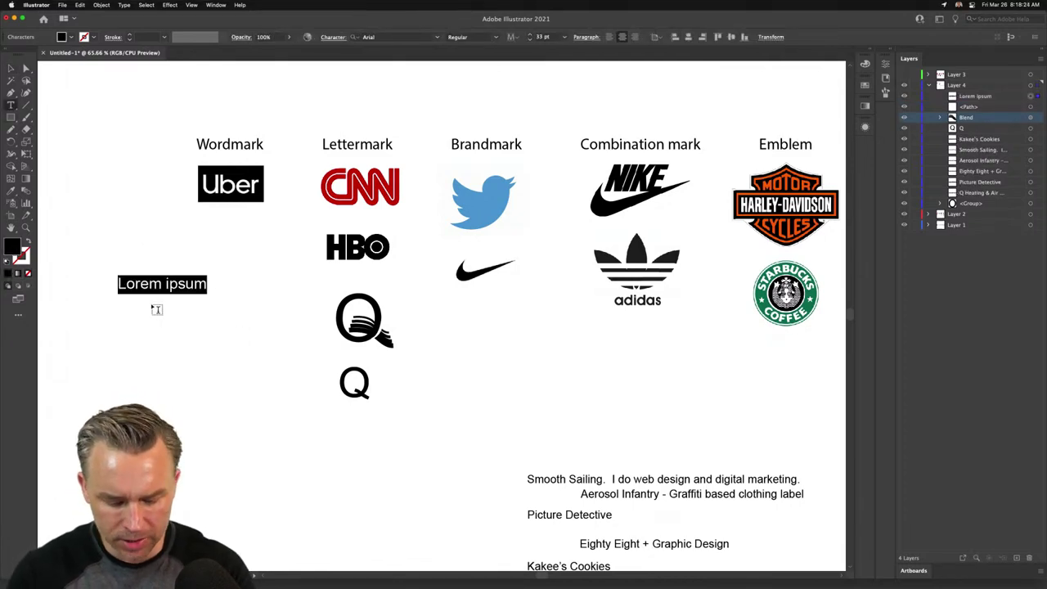
{"action": "type", "text": "Q"}
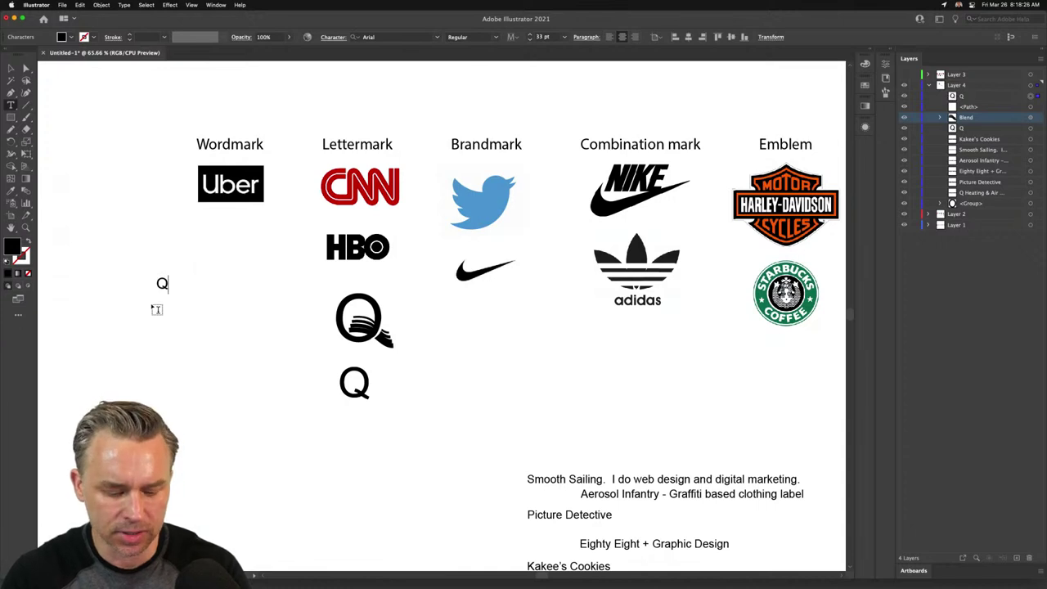
{"action": "key", "text": "super+equal"}
{"action": "key", "text": "super+equal"}
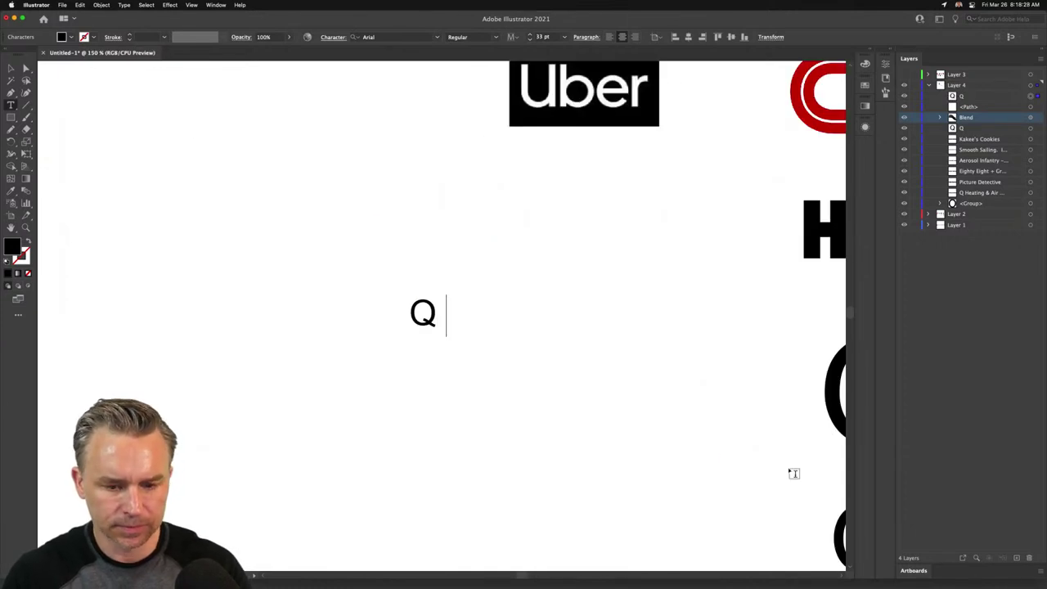
{"action": "left_click_drag", "start_coordinate": [750, 460], "coordinate": [537, 367]}
{"action": "left_click", "coordinate": [10, 69]}
{"action": "key", "text": "Delete"}
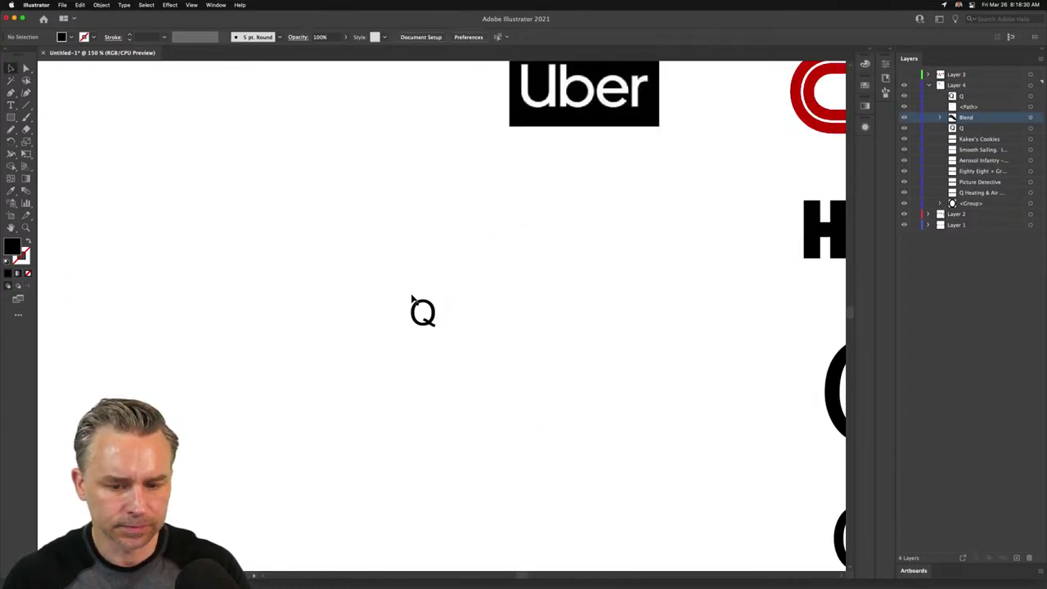
- Move the new text Q beside the wavy-line Q mark and enlarge it to about 150 pt
{"action": "scroll", "coordinate": [248, 217], "scroll_direction": "right", "scroll_amount": 5}
{"action": "scroll", "coordinate": [248, 217], "scroll_direction": "down", "scroll_amount": 2}
{"action": "left_click_drag", "start_coordinate": [219, 228], "coordinate": [381, 260]}
{"action": "left_click_drag", "start_coordinate": [400, 278], "coordinate": [588, 429]}
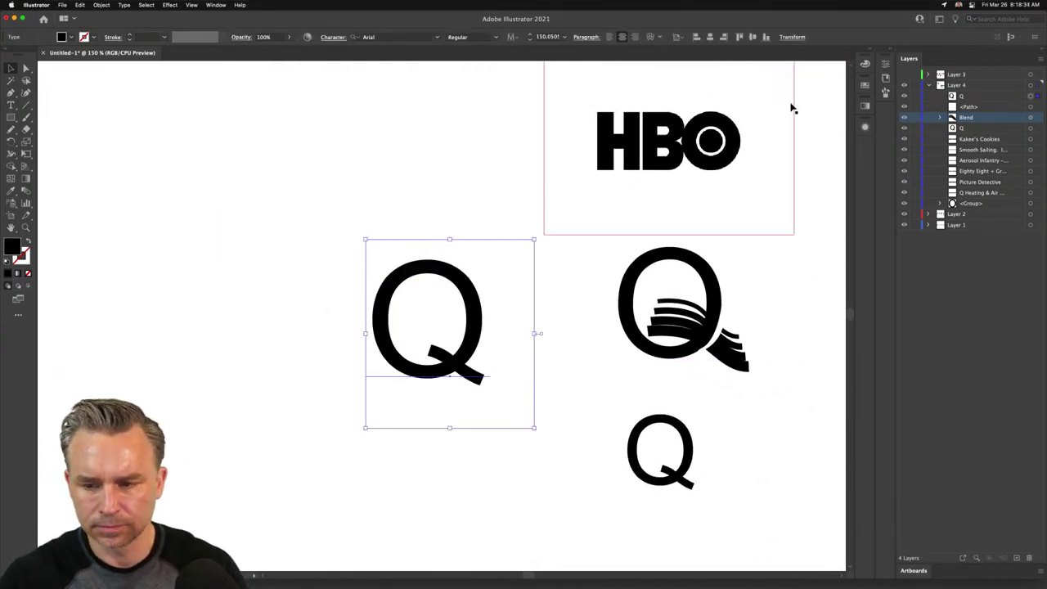
- Preview installed fonts on the large text Q and set it in Futura PT
{"action": "left_click", "coordinate": [872, 50]}
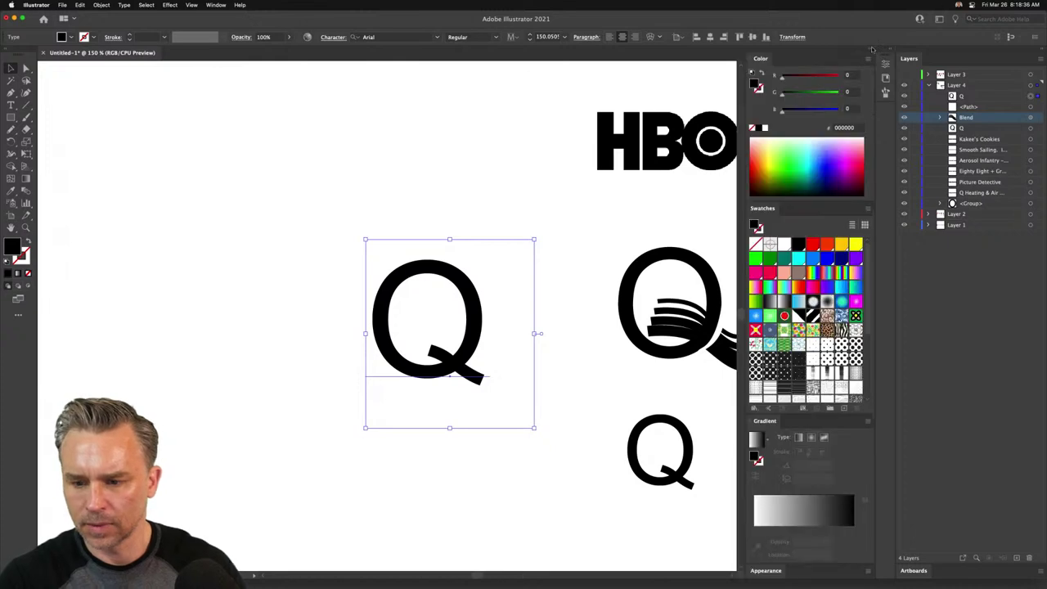
{"action": "left_click", "coordinate": [872, 50]}
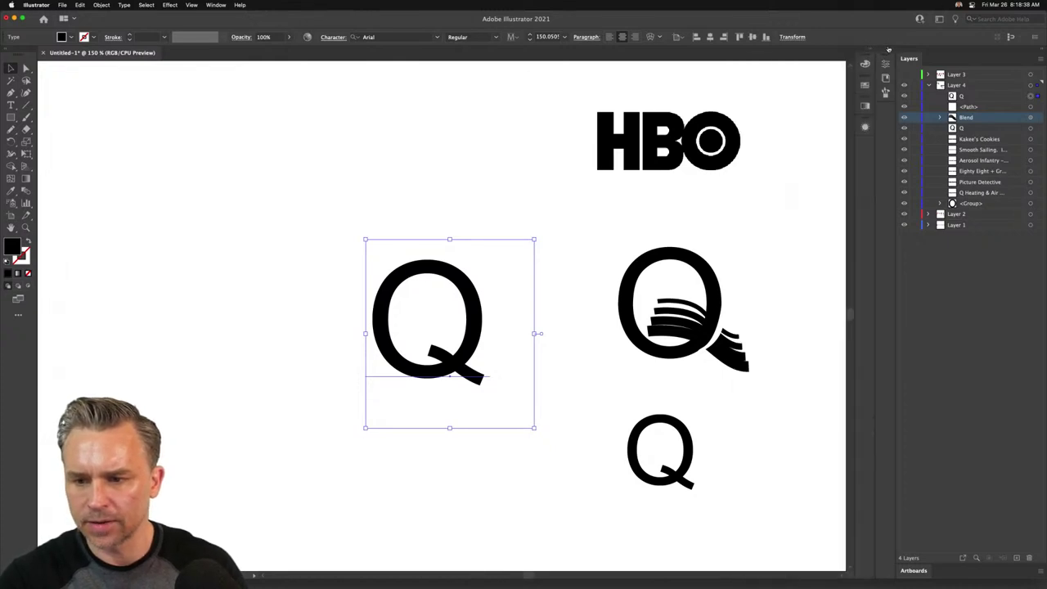
{"action": "left_click", "coordinate": [889, 50]}
{"action": "left_click", "coordinate": [880, 259]}
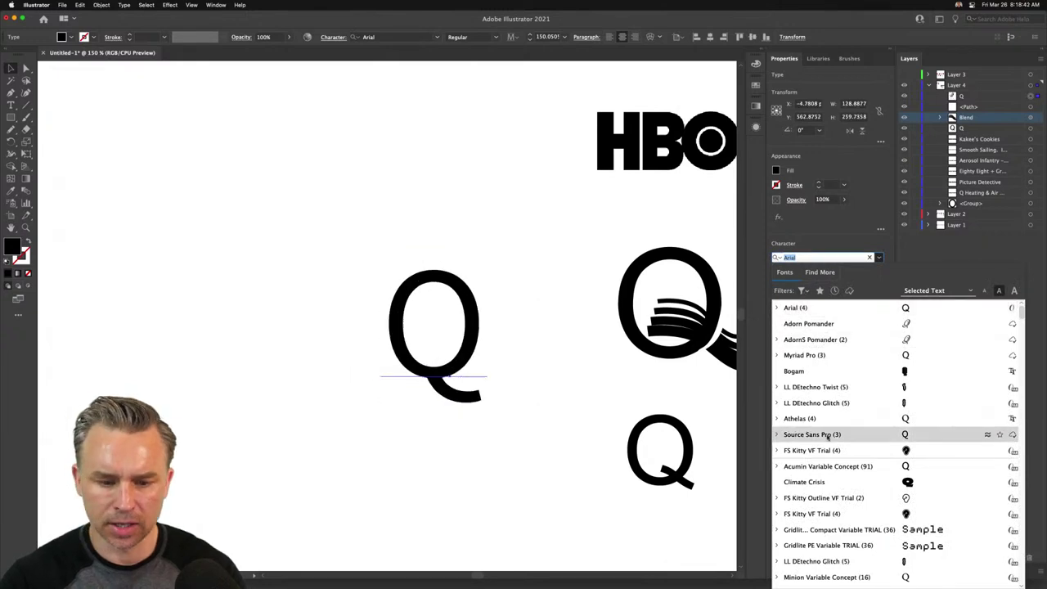
{"action": "scroll", "coordinate": [826, 483], "scroll_direction": "down", "scroll_amount": 10}
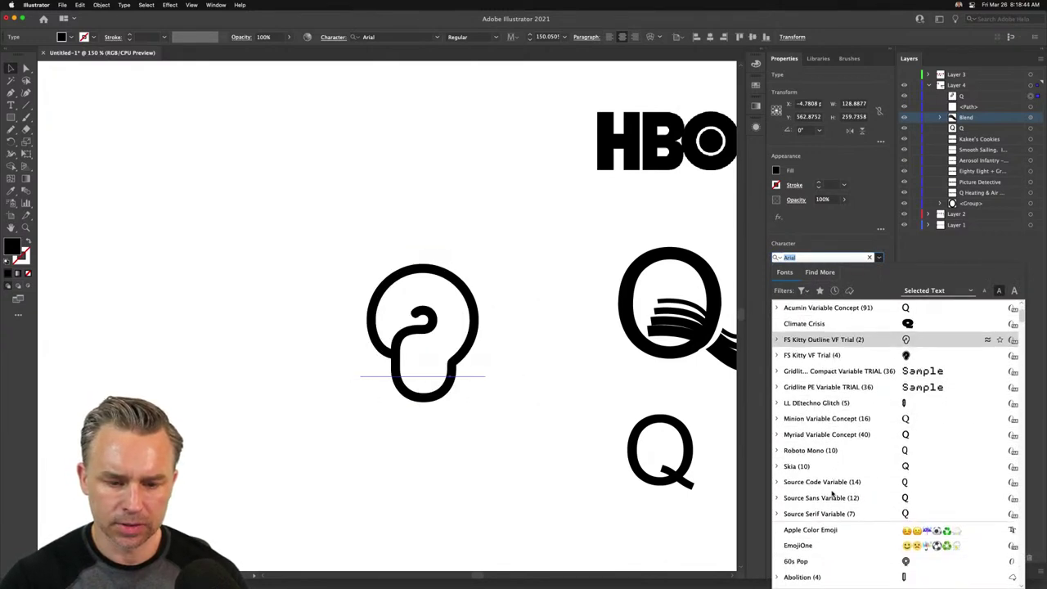
{"action": "scroll", "coordinate": [846, 474], "scroll_direction": "down", "scroll_amount": 5}
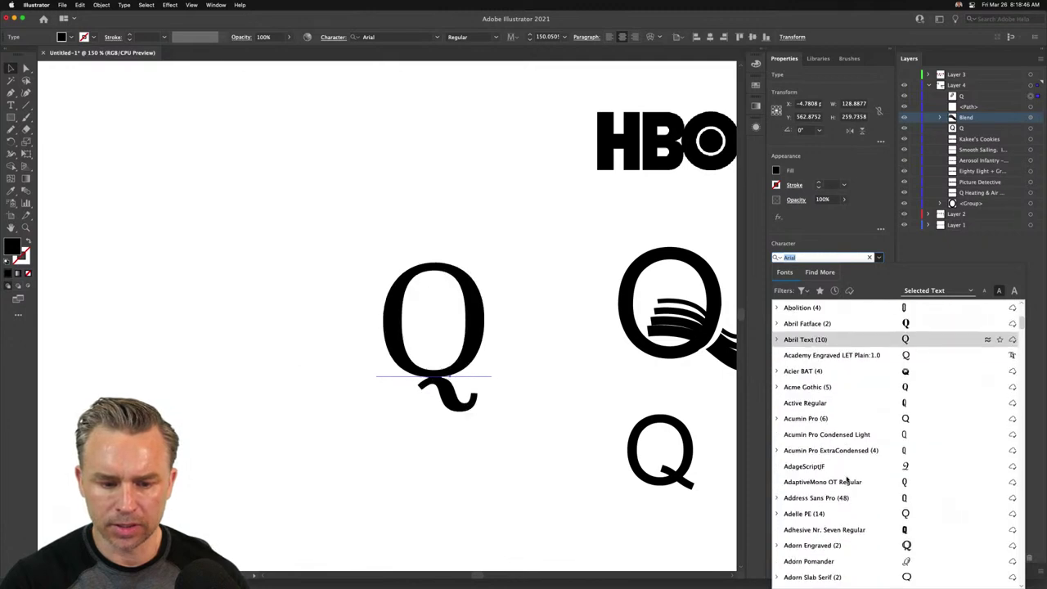
{"action": "scroll", "coordinate": [818, 409], "scroll_direction": "down", "scroll_amount": 10}
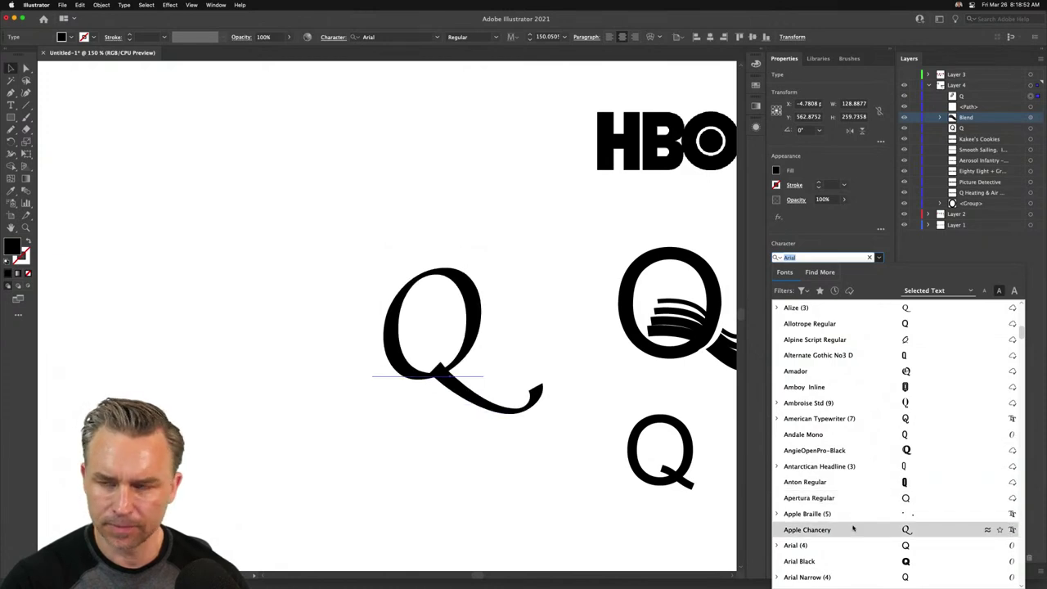
{"action": "scroll", "coordinate": [850, 537], "scroll_direction": "down", "scroll_amount": 5}
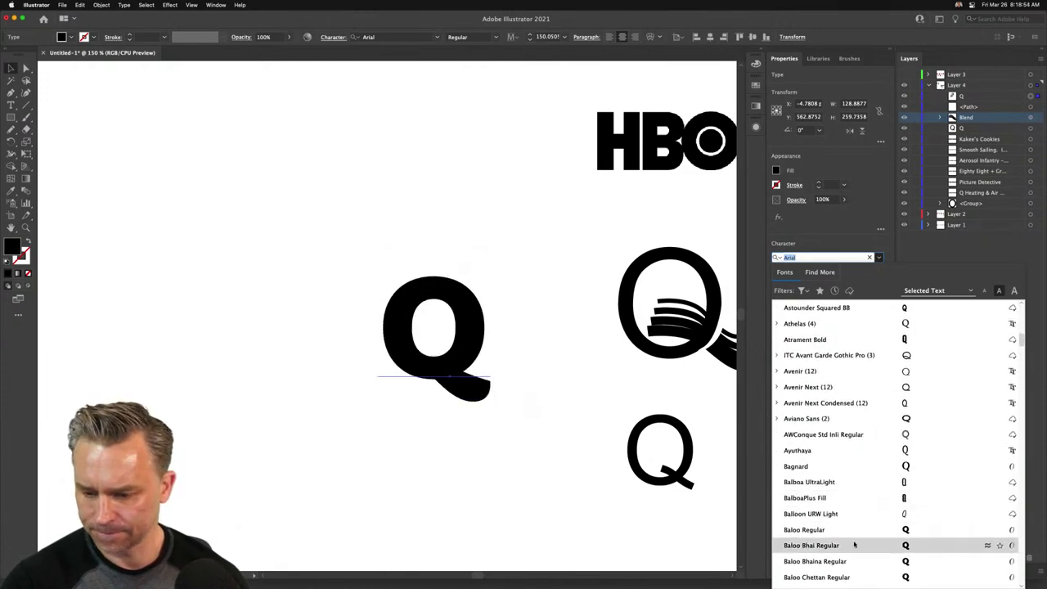
{"action": "scroll", "coordinate": [855, 537], "scroll_direction": "down", "scroll_amount": 10}
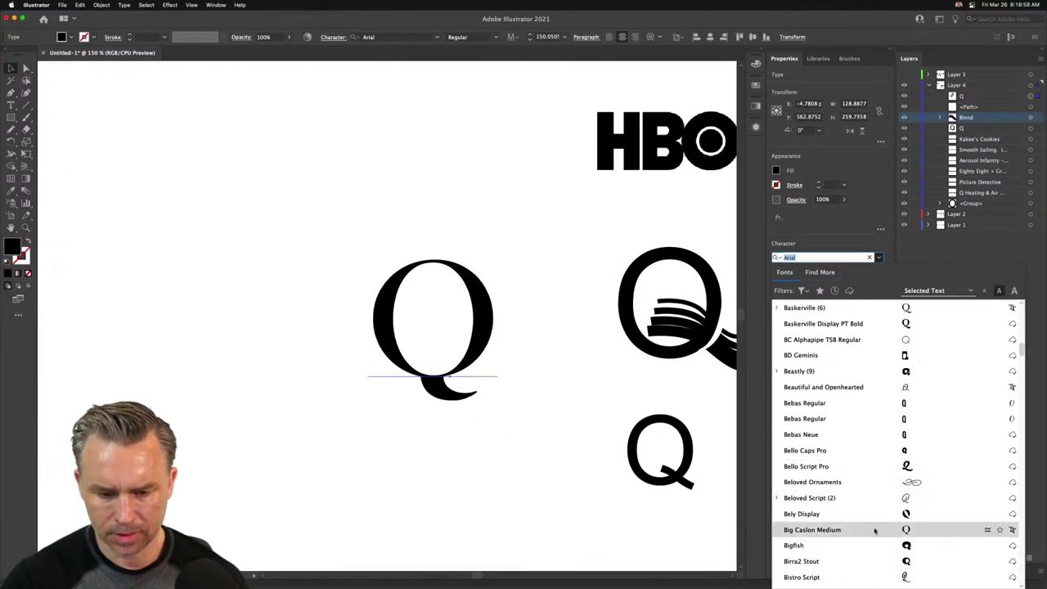
{"action": "scroll", "coordinate": [879, 560], "scroll_direction": "down", "scroll_amount": 10}
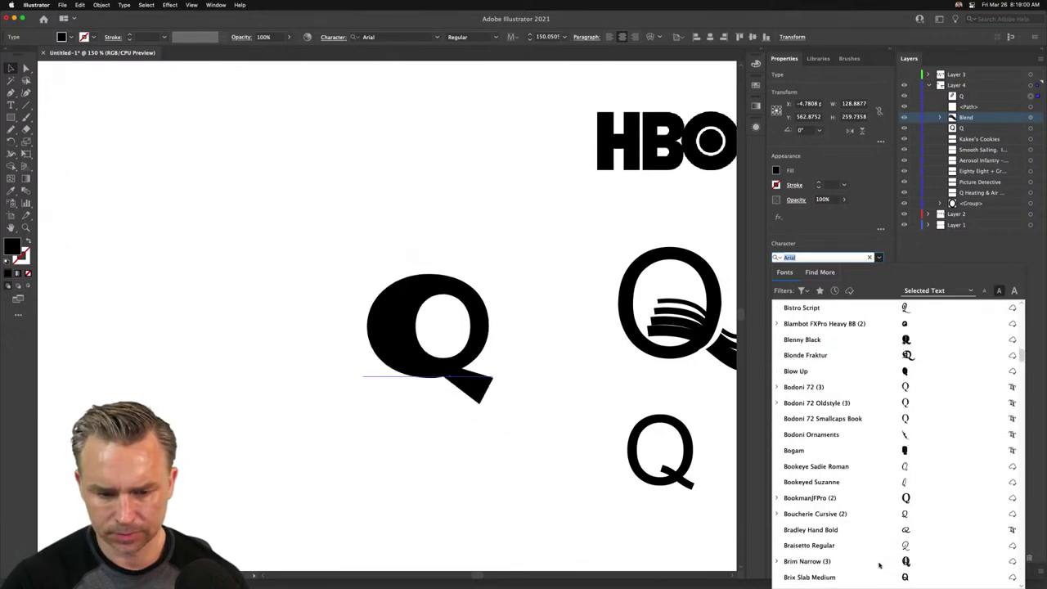
{"action": "scroll", "coordinate": [874, 540], "scroll_direction": "down", "scroll_amount": 10}
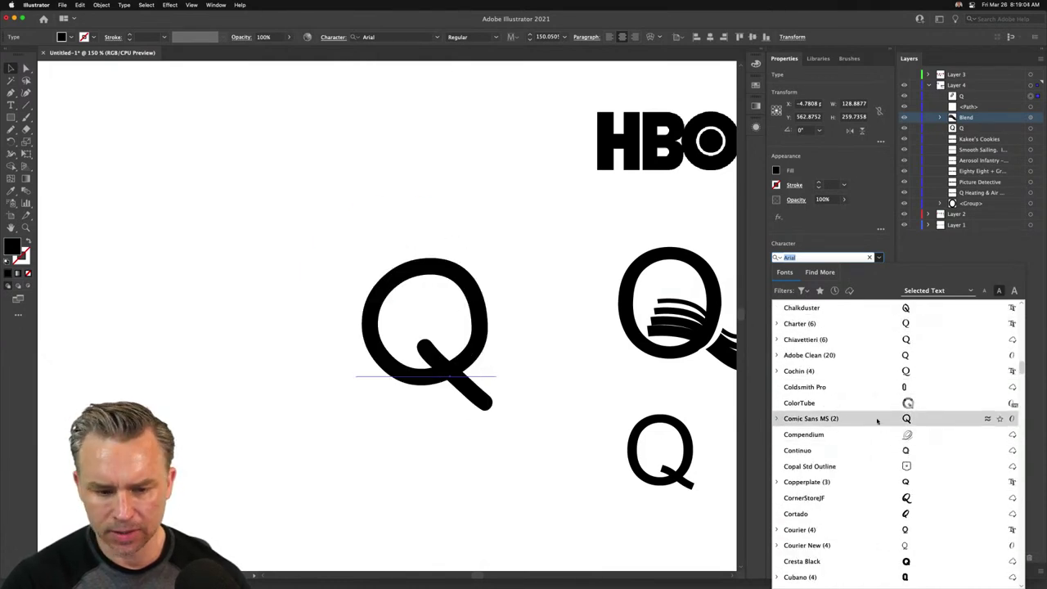
{"action": "scroll", "coordinate": [882, 442], "scroll_direction": "down", "scroll_amount": 10}
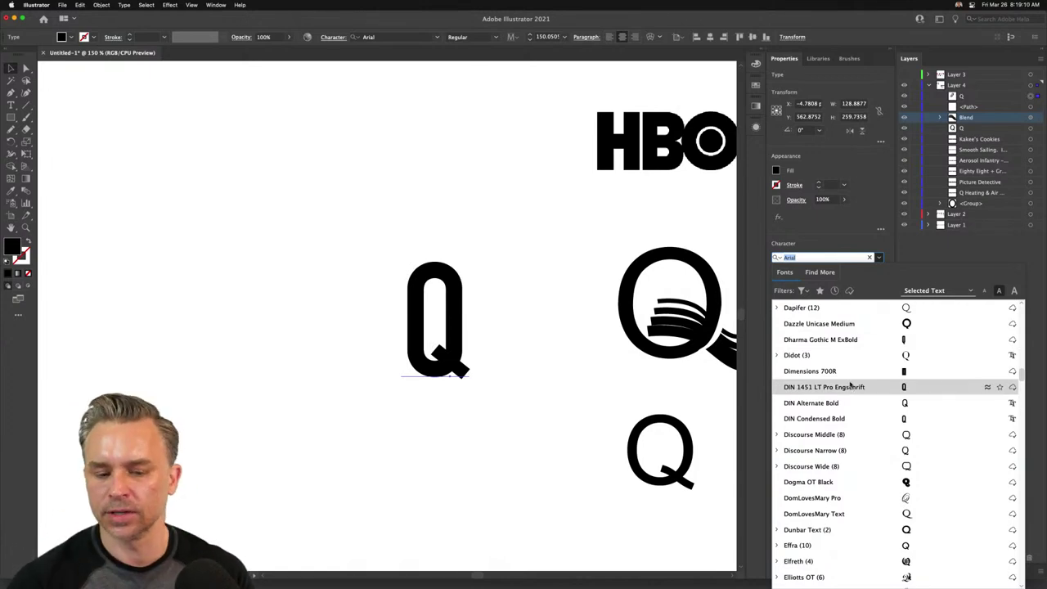
{"action": "scroll", "coordinate": [869, 479], "scroll_direction": "down", "scroll_amount": 10}
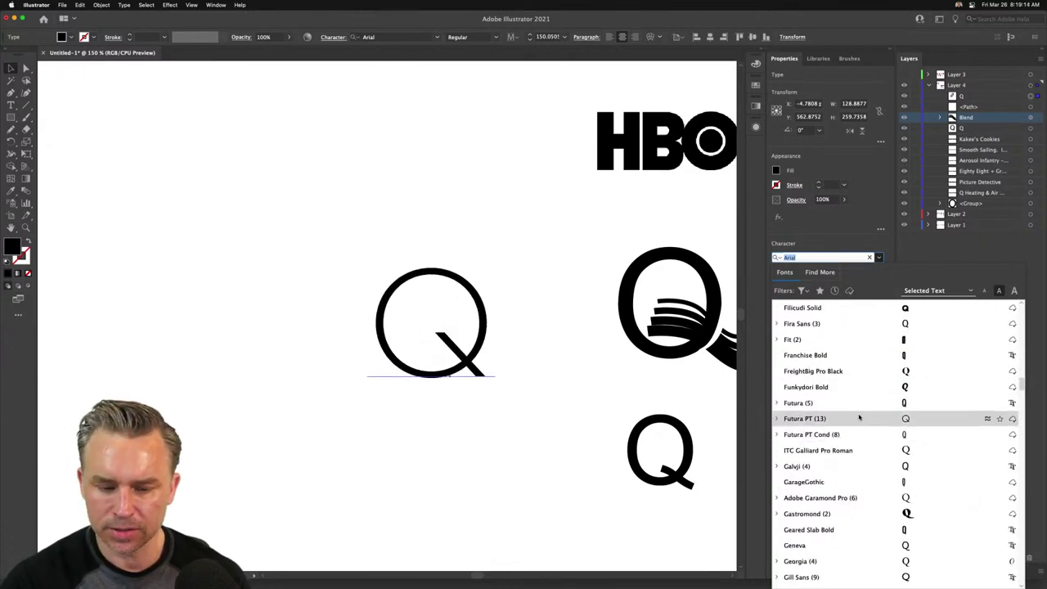
{"action": "left_click", "coordinate": [859, 418]}
{"action": "left_click", "coordinate": [296, 213]}
- Delete the small Q beneath the wavy-line Q mark and move the Futura PT Q into its place in the Lettermark column
{"action": "left_click_drag", "start_coordinate": [402, 257], "coordinate": [214, 237]}
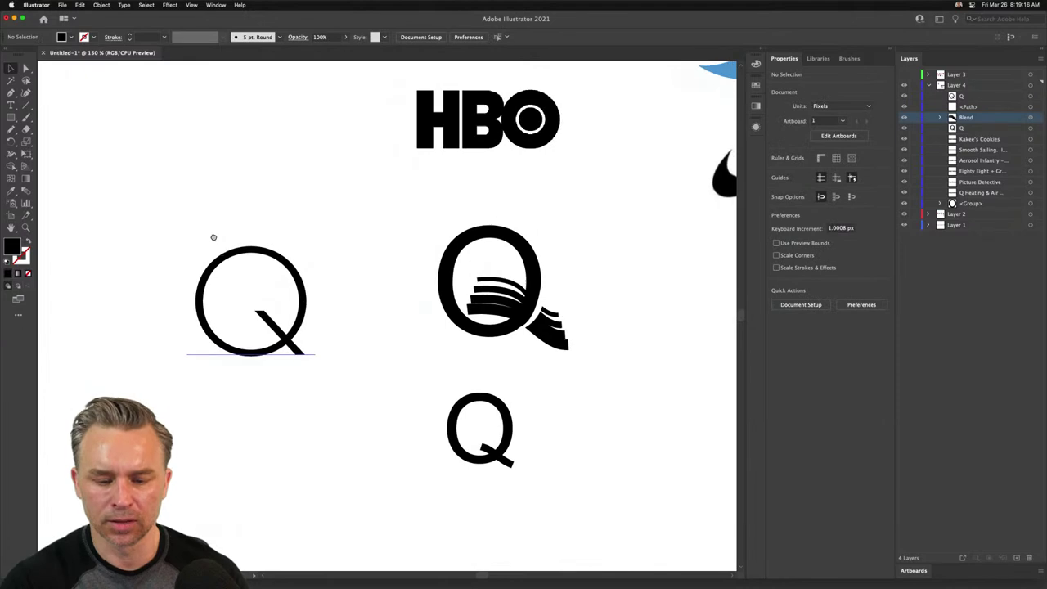
{"action": "left_click_drag", "start_coordinate": [410, 384], "coordinate": [591, 498]}
{"action": "key", "text": "Delete"}
{"action": "left_click_drag", "start_coordinate": [205, 266], "coordinate": [441, 390]}
{"action": "left_click", "coordinate": [323, 267]}
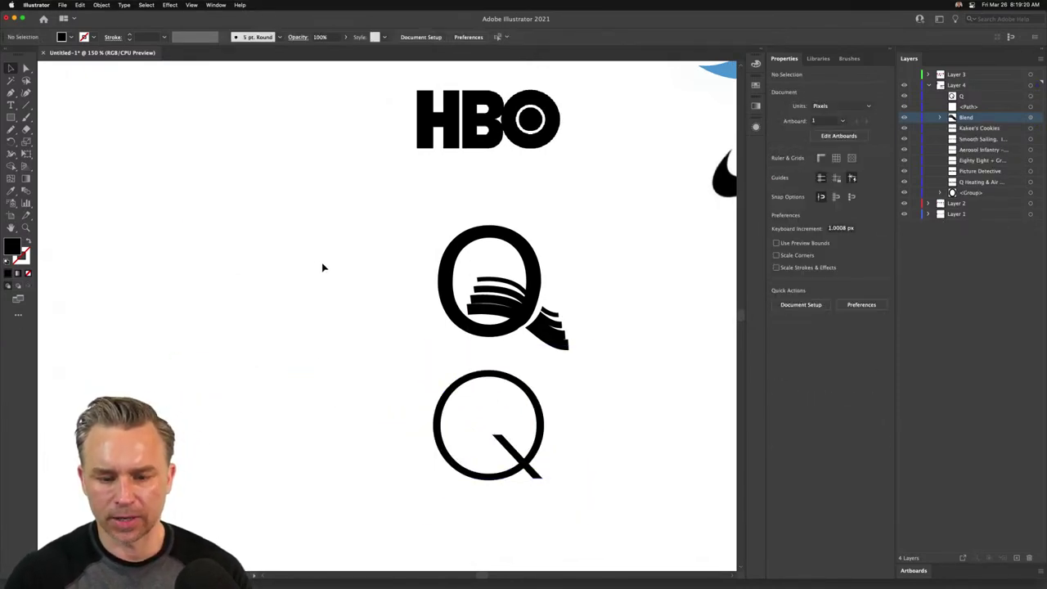
- Group Eighty Eight and Aerosol Infantry above Q Heating & Air Conditioning, and gather Smooth Sailing and Kakee's Cookies directly below Picture Detective
{"action": "key", "text": "super+minus"}
{"action": "key", "text": "super+minus"}
{"action": "key", "text": "super+minus"}
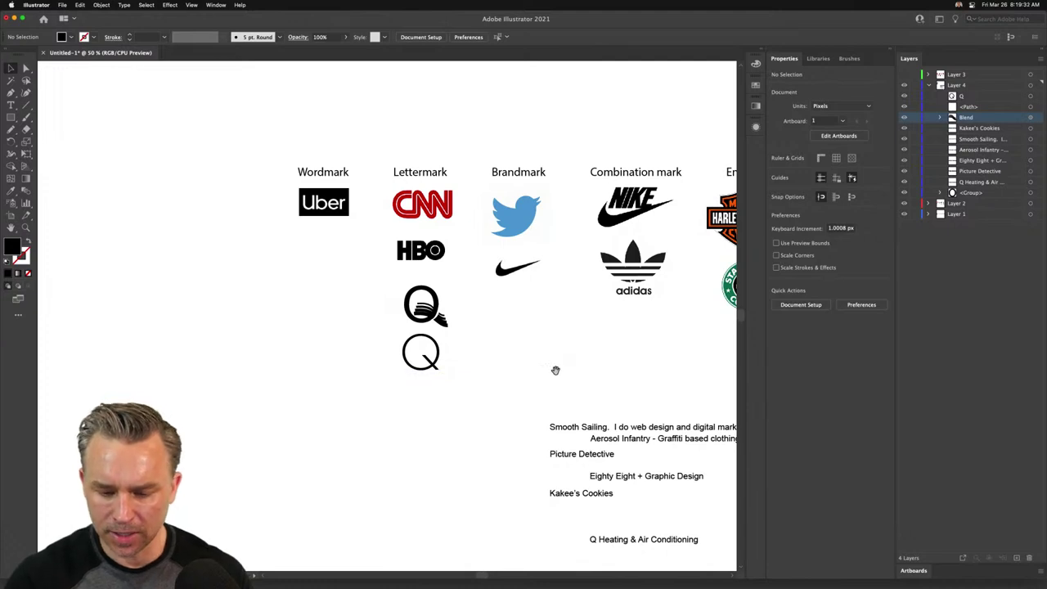
{"action": "left_click_drag", "start_coordinate": [556, 370], "coordinate": [450, 291]}
{"action": "left_click_drag", "start_coordinate": [555, 345], "coordinate": [556, 431]}
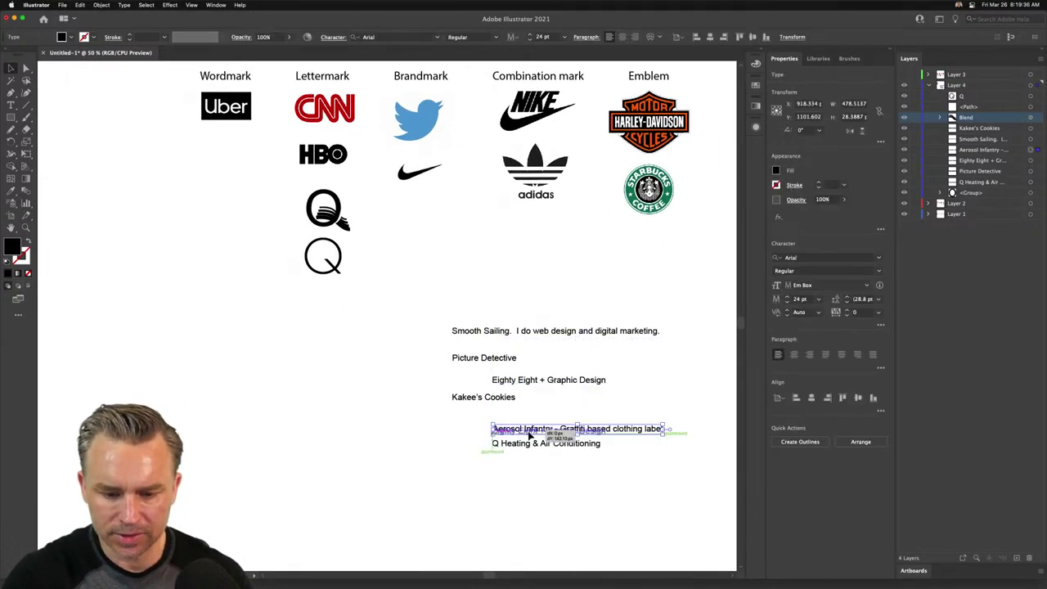
{"action": "left_click_drag", "start_coordinate": [519, 384], "coordinate": [519, 421]}
{"action": "left_click", "coordinate": [411, 356]}
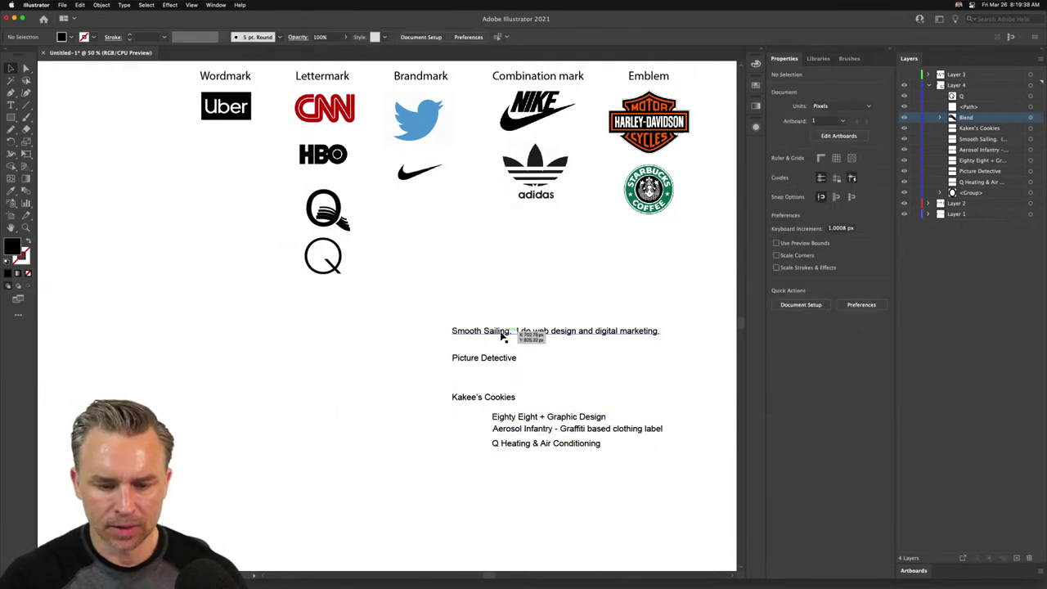
{"action": "left_click_drag", "start_coordinate": [515, 336], "coordinate": [482, 382]}
- Copy the Picture Detective text, add a new layer above Layer 4, and hide Layers 4 and 2
{"action": "left_click", "coordinate": [483, 358]}
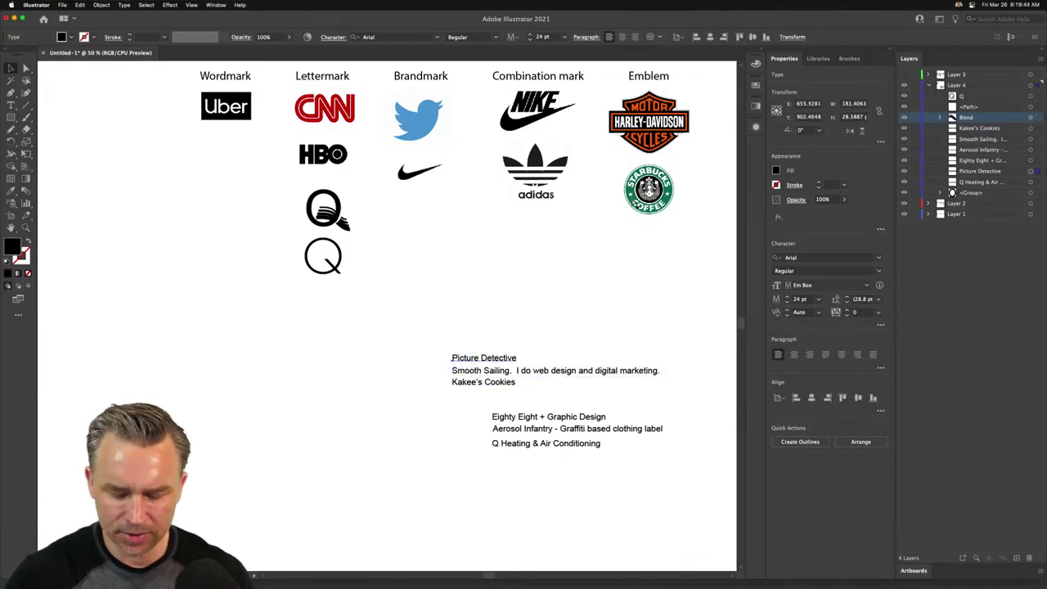
{"action": "left_click", "coordinate": [966, 96]}
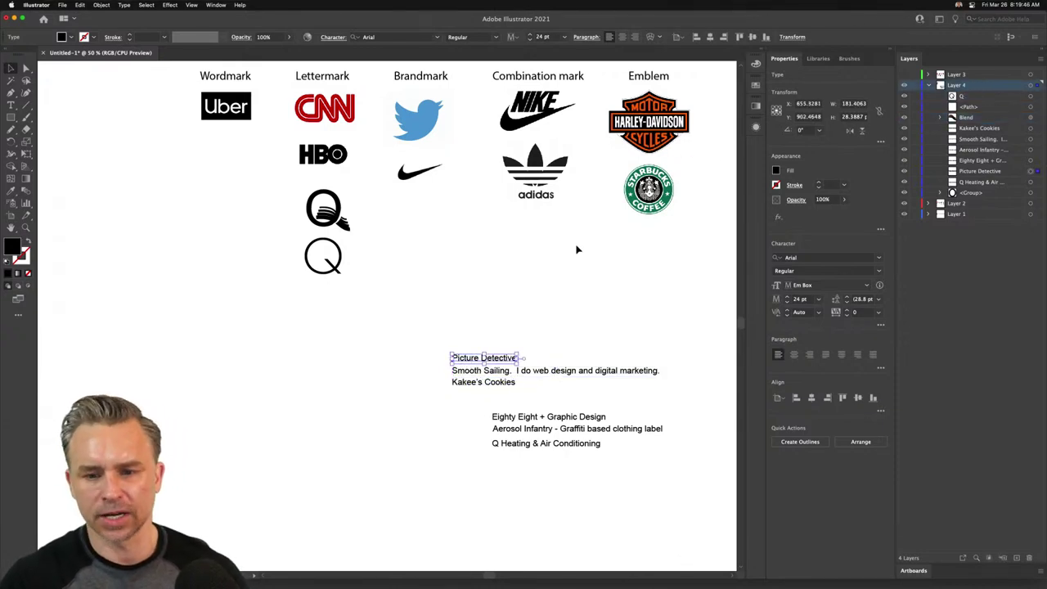
{"action": "left_click", "coordinate": [482, 243]}
{"action": "scroll", "coordinate": [475, 245], "scroll_direction": "up", "scroll_amount": 5}
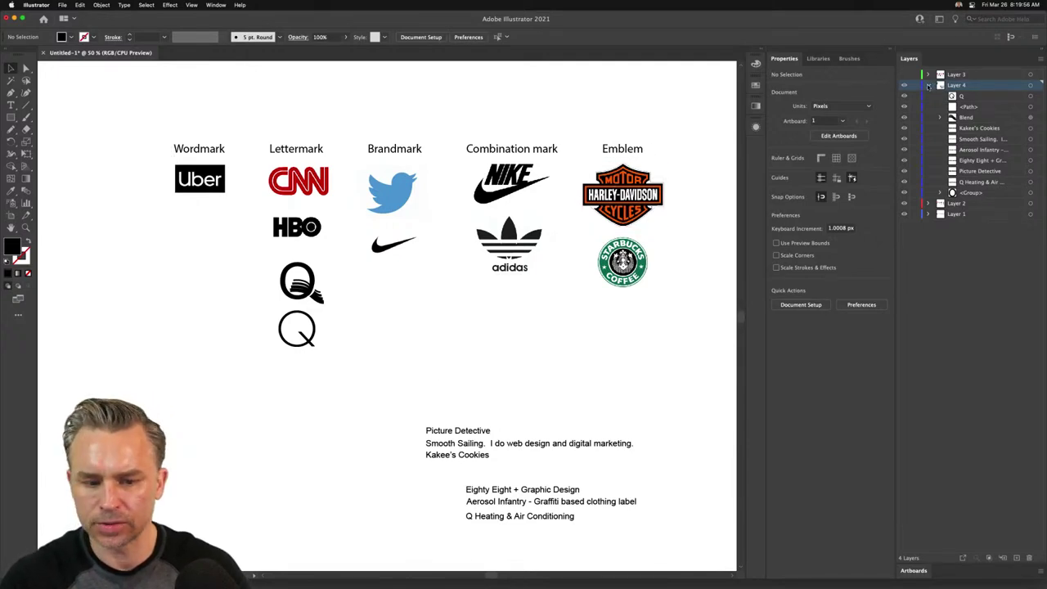
{"action": "left_click", "coordinate": [928, 85]}
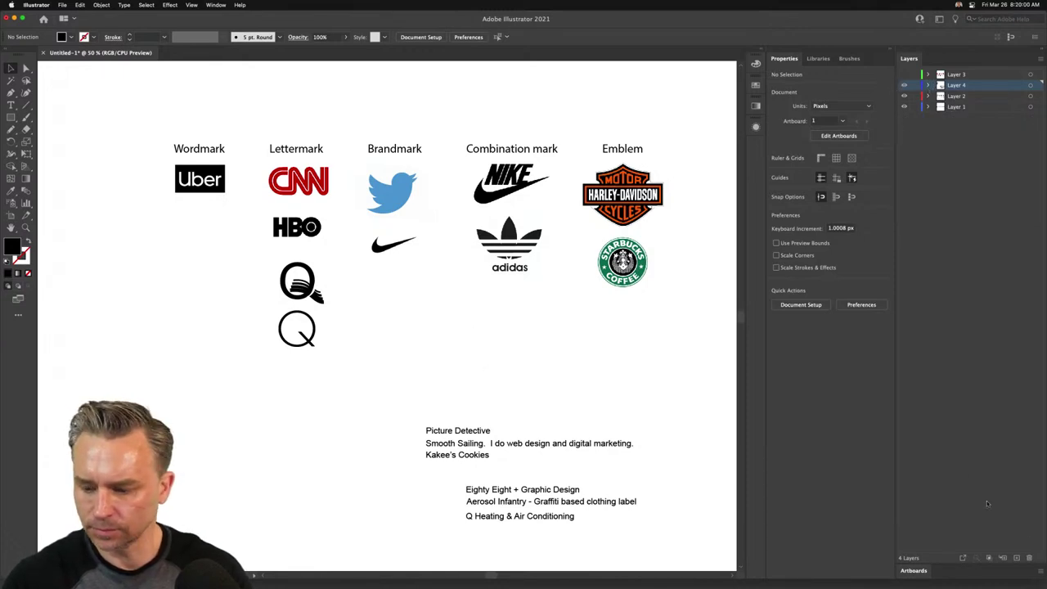
{"action": "left_click", "coordinate": [1016, 557]}
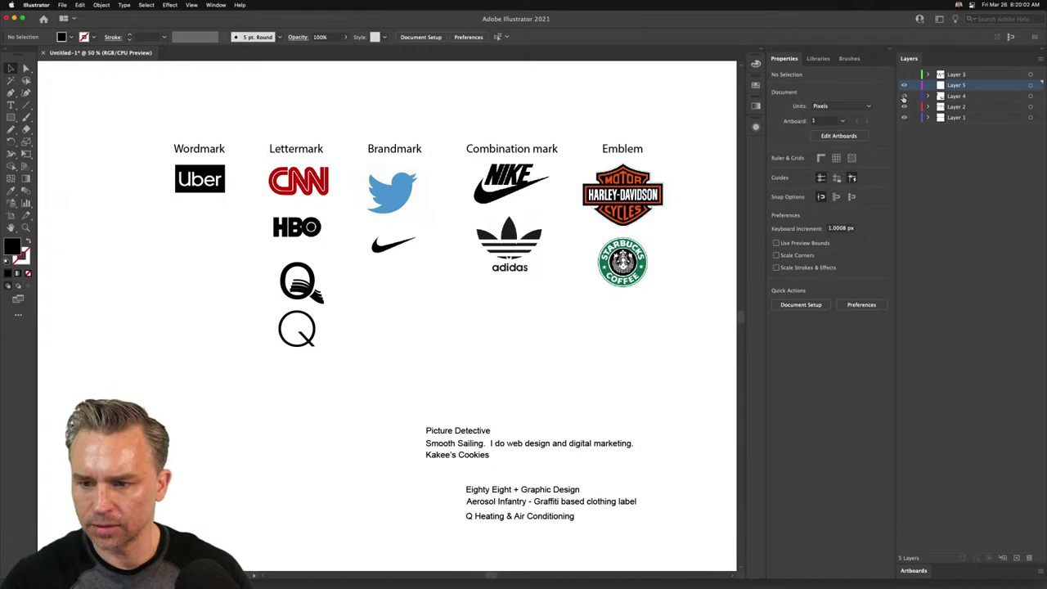
{"action": "left_click_drag", "start_coordinate": [903, 97], "coordinate": [903, 107]}
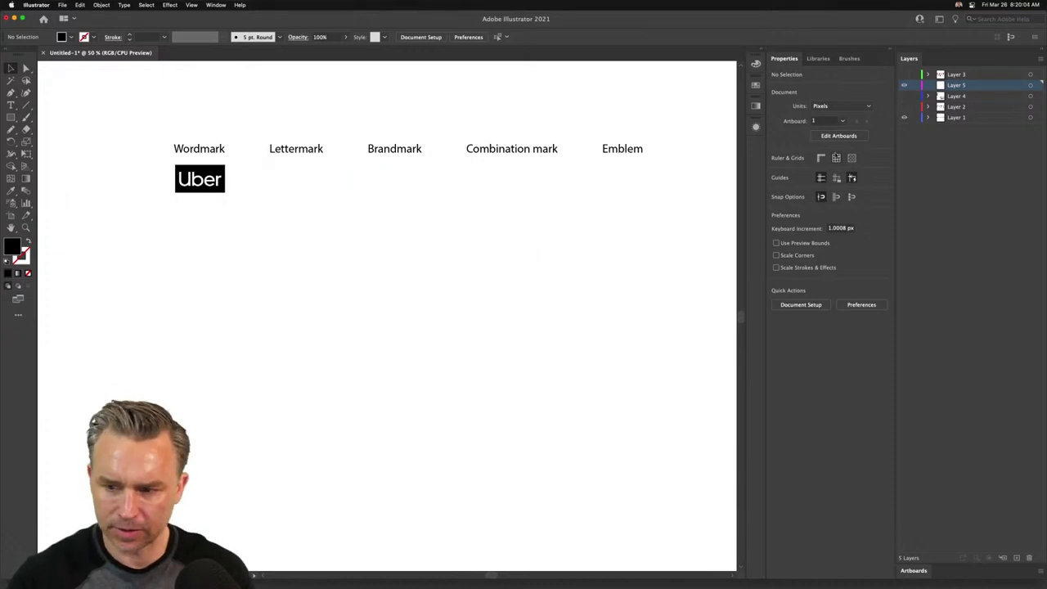
- Paste Picture Detective onto the new layer, enlarge it to about 117 pt, and centre it below the logo-type headings
{"action": "key", "text": "super+v"}
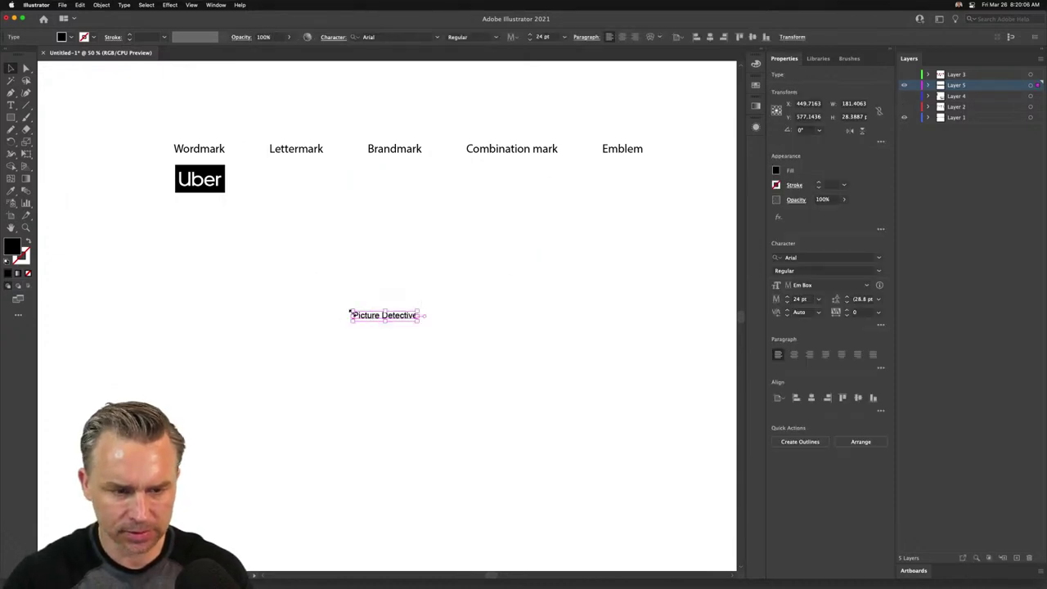
{"action": "left_click_drag", "start_coordinate": [350, 308], "coordinate": [101, 270]}
{"action": "left_click_drag", "start_coordinate": [226, 300], "coordinate": [372, 286]}
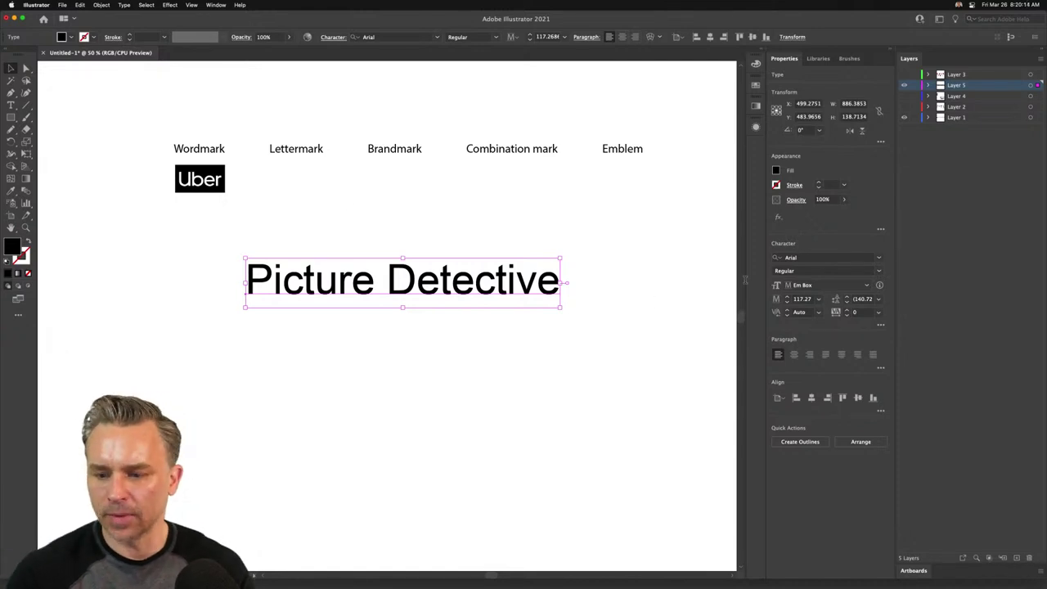
- Filter the fonts to Handwritten, set Picture Detective in Astounder Squared BB, and place a duplicate of it below
{"action": "left_click", "coordinate": [879, 257]}
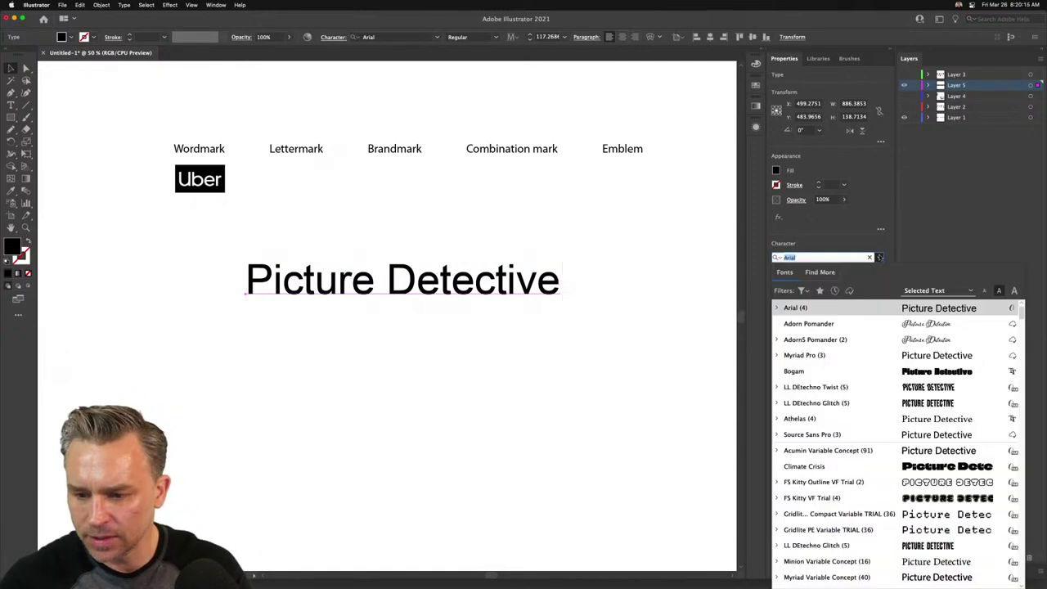
{"action": "left_click", "coordinate": [803, 290]}
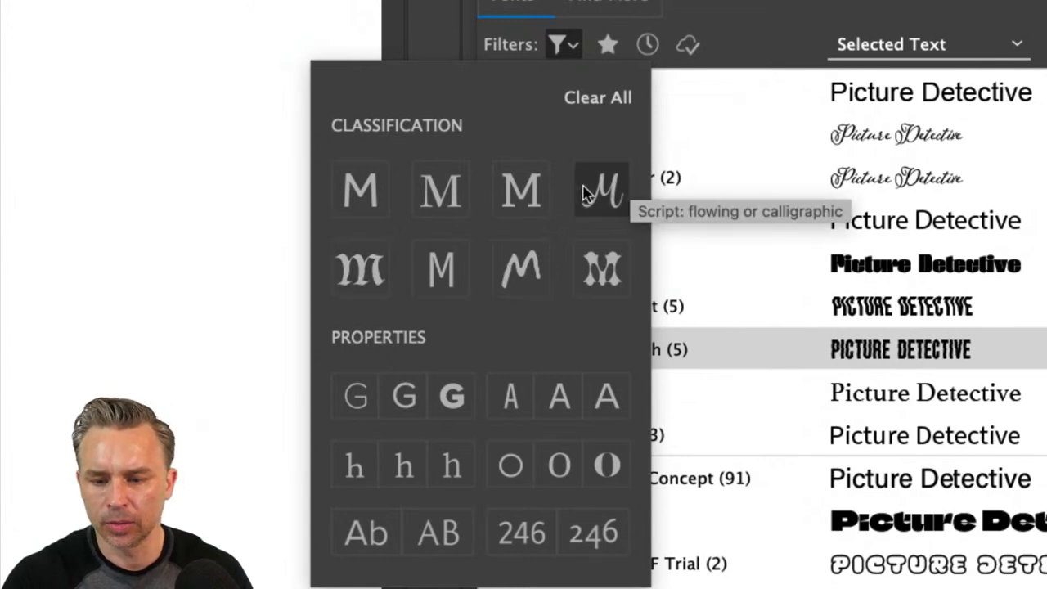
{"action": "left_click", "coordinate": [519, 269]}
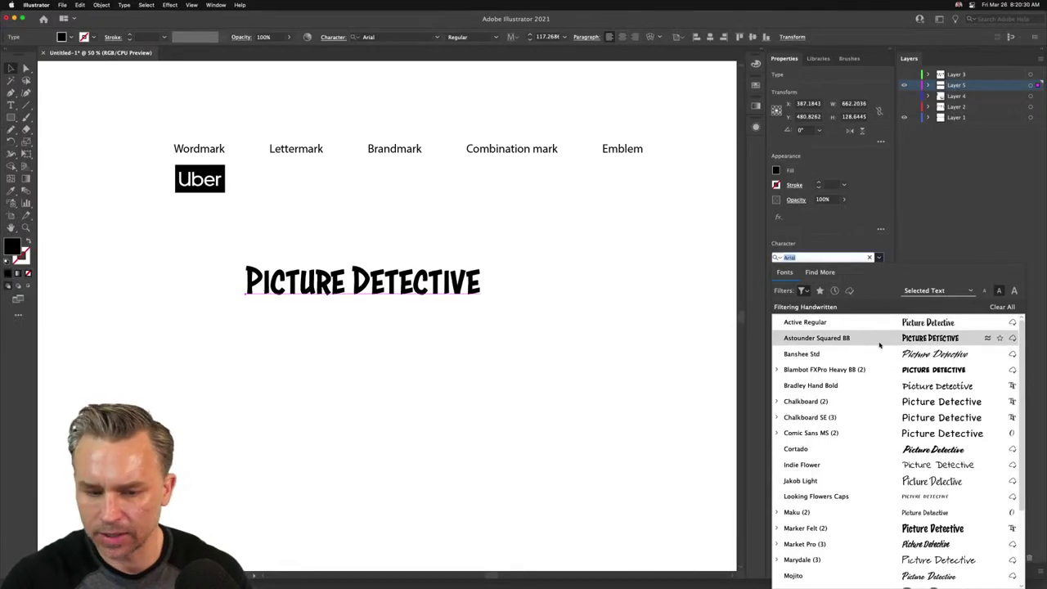
{"action": "left_click", "coordinate": [880, 343]}
{"action": "left_click_drag", "start_coordinate": [352, 281], "coordinate": [399, 270]}
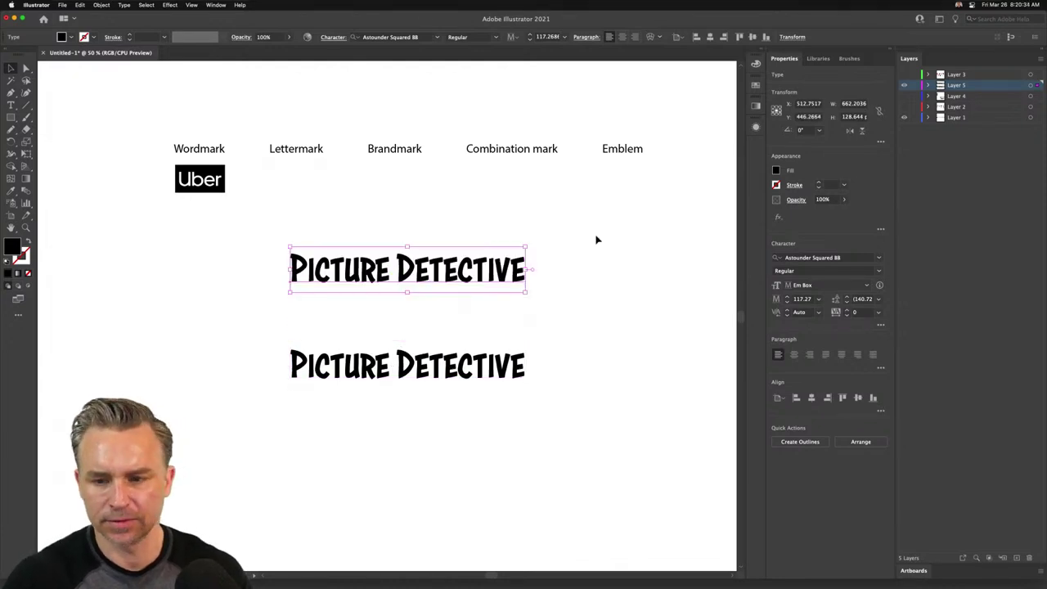
- Preview handwritten fonts on the upper Picture Detective, set it in Blambot FXPro Heavy BB, and duplicate it just above the Astounder Squared BB version
{"action": "left_click", "coordinate": [879, 258]}
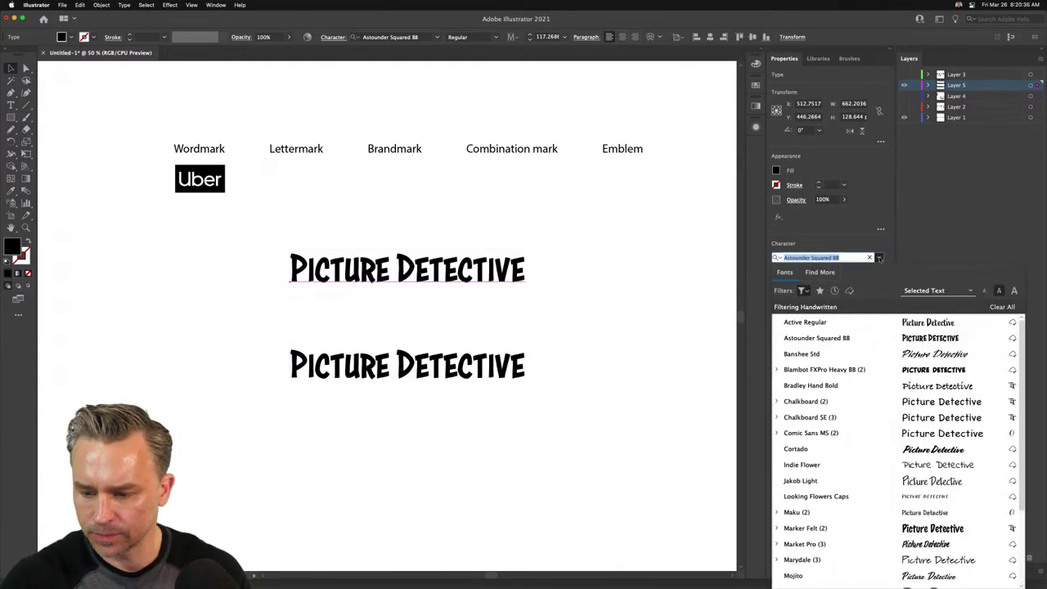
{"action": "scroll", "coordinate": [901, 387], "scroll_direction": "down", "scroll_amount": 4}
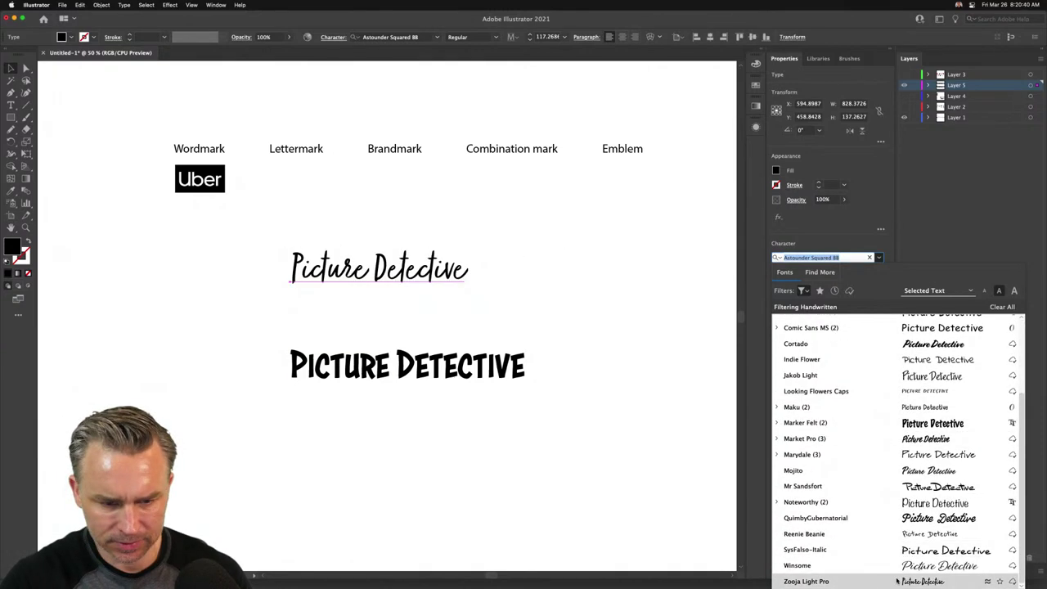
{"action": "scroll", "coordinate": [892, 353], "scroll_direction": "up", "scroll_amount": 4}
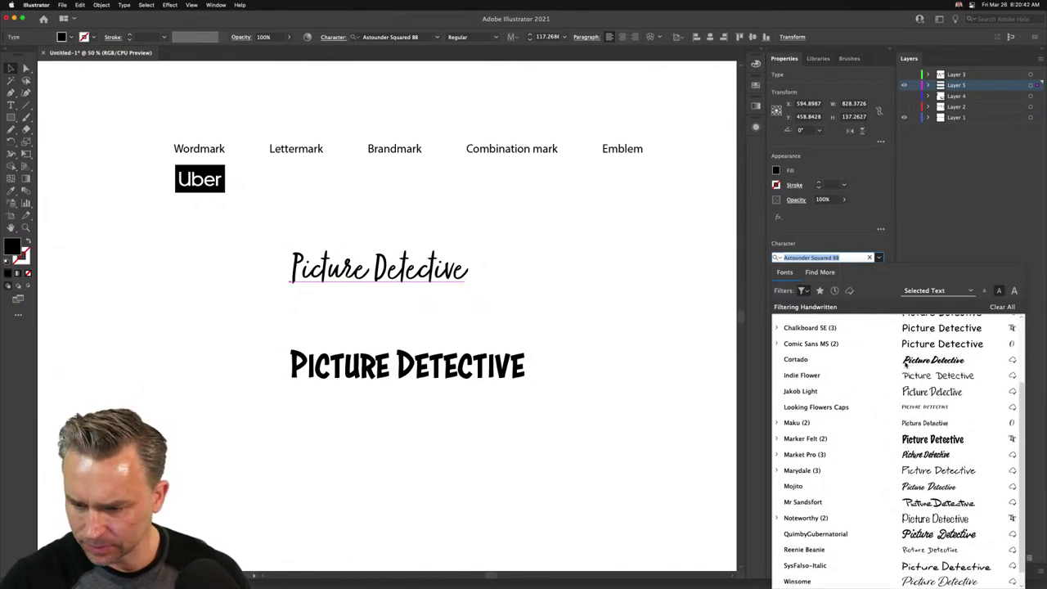
{"action": "key", "text": "Down"}
{"action": "key", "text": "Down"}
{"action": "key", "text": "Down"}
{"action": "key", "text": "Down"}
{"action": "key", "text": "Down"}
{"action": "key", "text": "Down"}
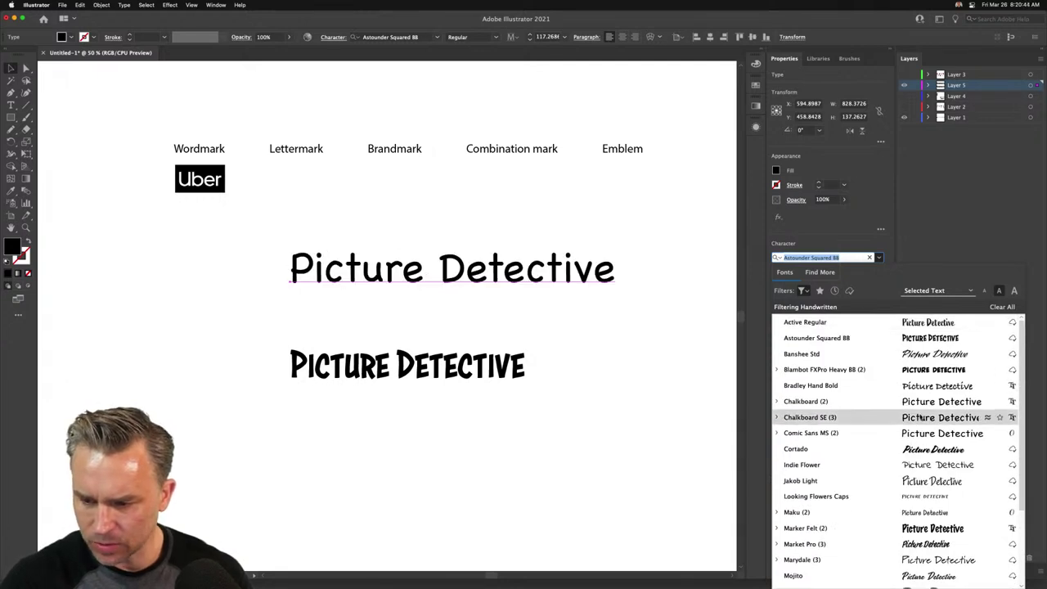
{"action": "scroll", "coordinate": [899, 385], "scroll_direction": "down", "scroll_amount": 4}
{"action": "scroll", "coordinate": [881, 357], "scroll_direction": "up", "scroll_amount": 4}
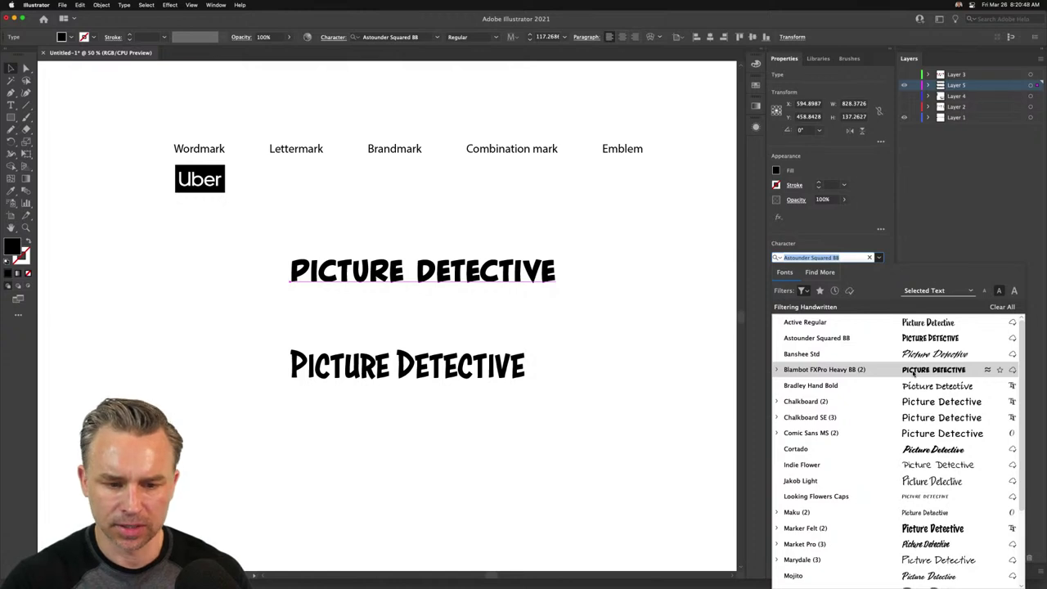
{"action": "left_click", "coordinate": [913, 373]}
{"action": "mouse_move", "coordinate": [353, 272]}
{"action": "left_mouse_down"}
{"action": "mouse_move", "coordinate": [345, 331]}
{"action": "mouse_move", "coordinate": [344, 286]}
{"action": "left_mouse_up"}
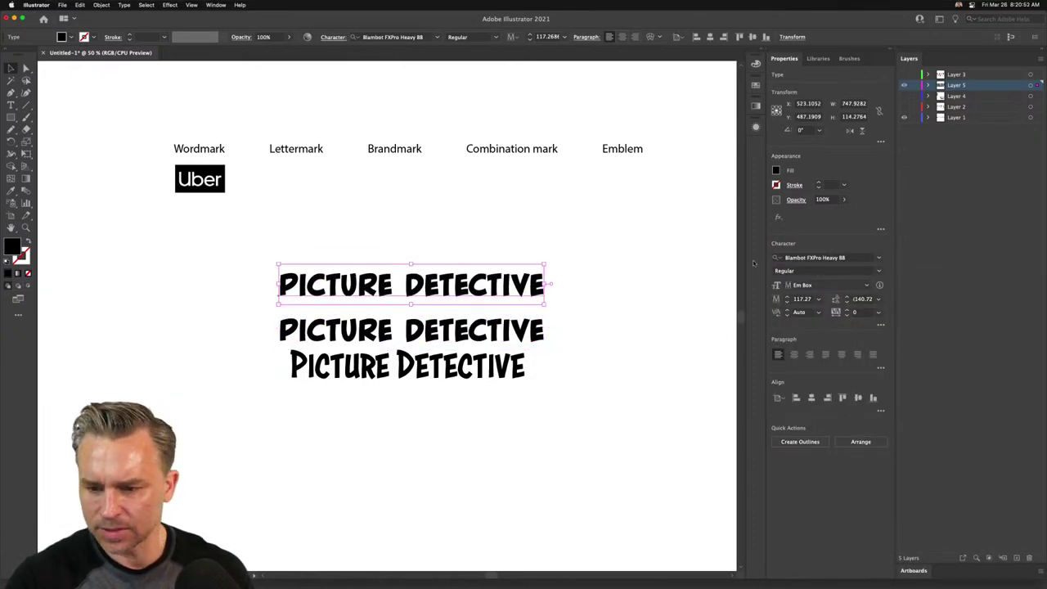
- Filter the fonts to Blackletter, set the upper Picture Detective in Metalista Black, and place a duplicate of it below the other versions
{"action": "left_click", "coordinate": [879, 257]}
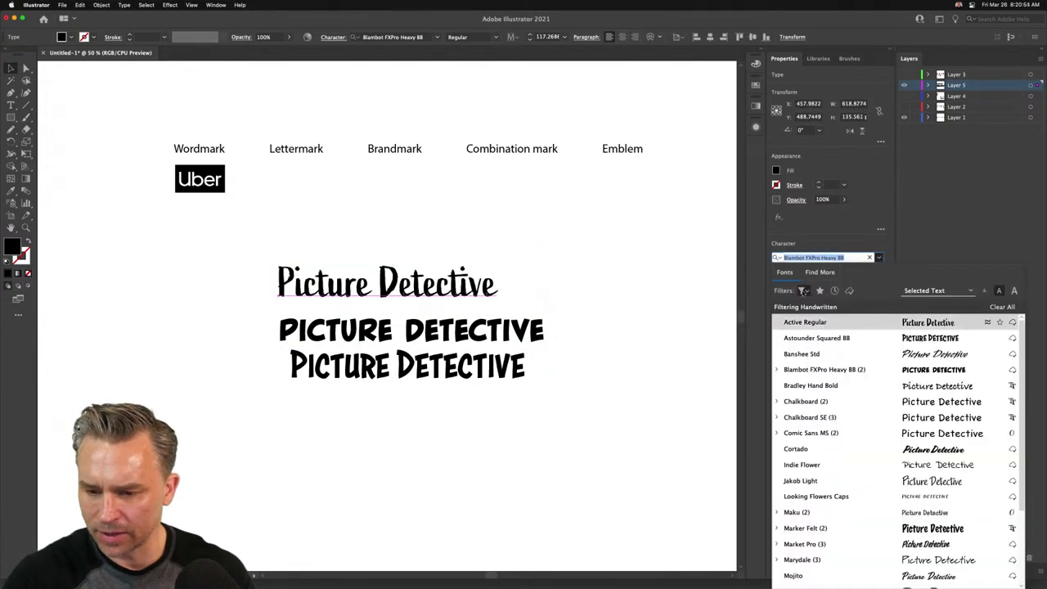
{"action": "left_click", "coordinate": [803, 291]}
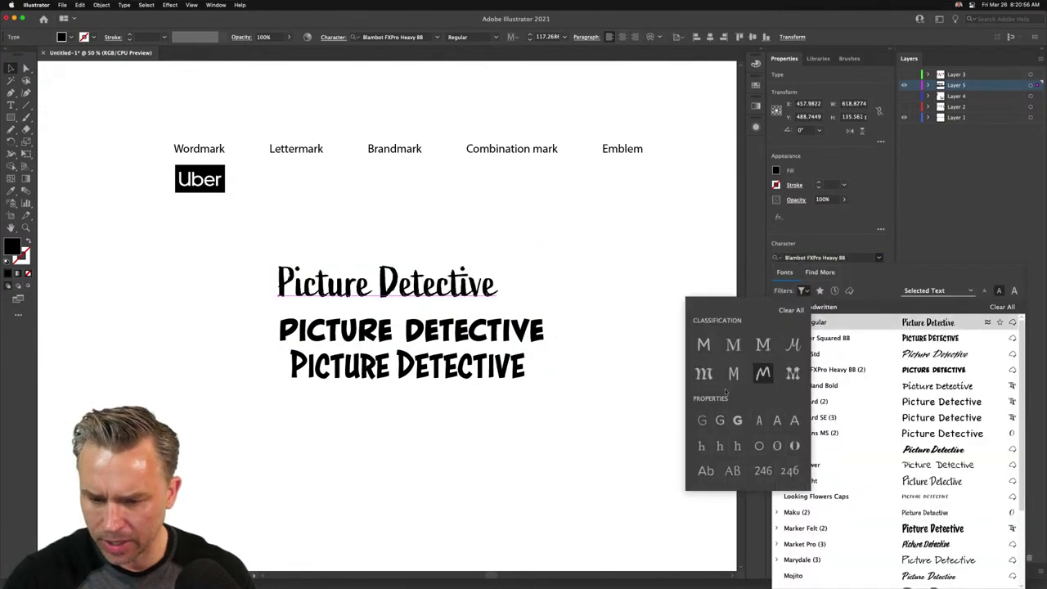
{"action": "left_click", "coordinate": [703, 373]}
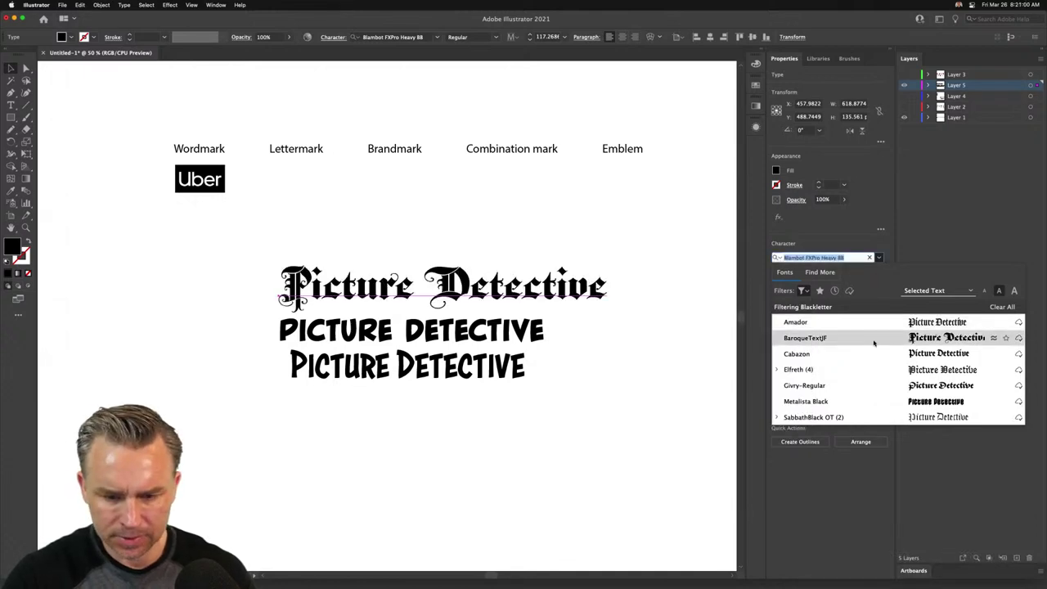
{"action": "left_click", "coordinate": [883, 403]}
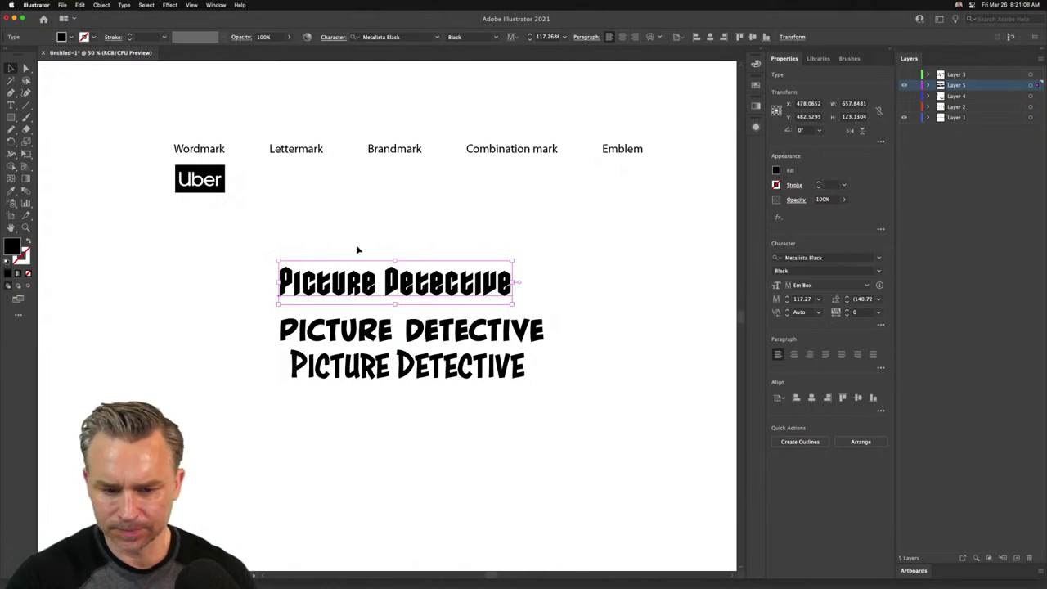
{"action": "mouse_move", "coordinate": [377, 281]}
{"action": "left_mouse_down"}
{"action": "mouse_move", "coordinate": [392, 415]}
{"action": "mouse_move", "coordinate": [374, 390]}
{"action": "mouse_move", "coordinate": [370, 286]}
{"action": "left_mouse_up"}
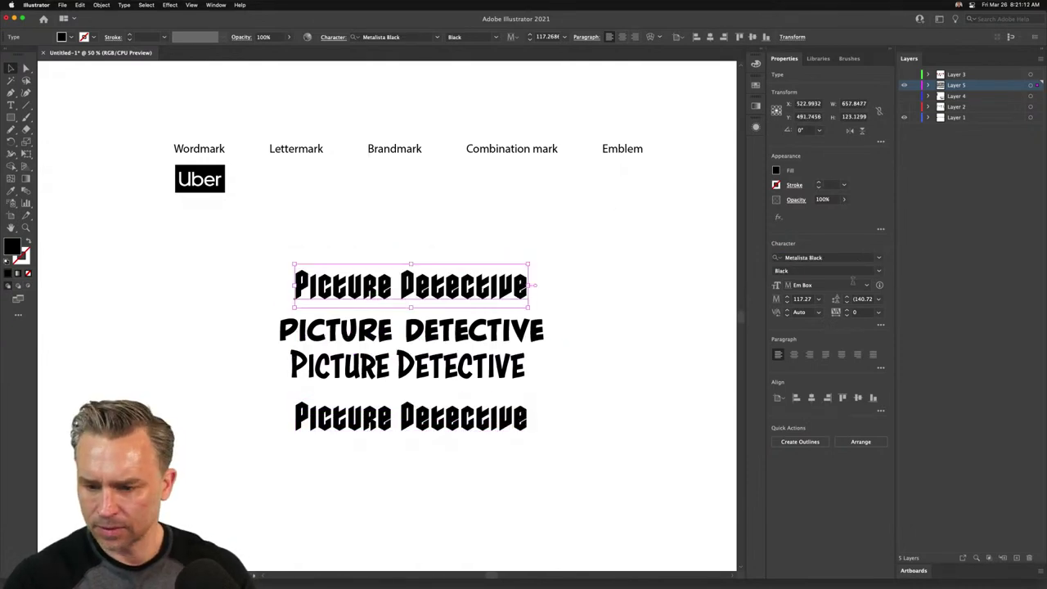
- Filter the fonts to Script and set the upper Picture Detective in Funkydori Bold
{"action": "left_click", "coordinate": [880, 258]}
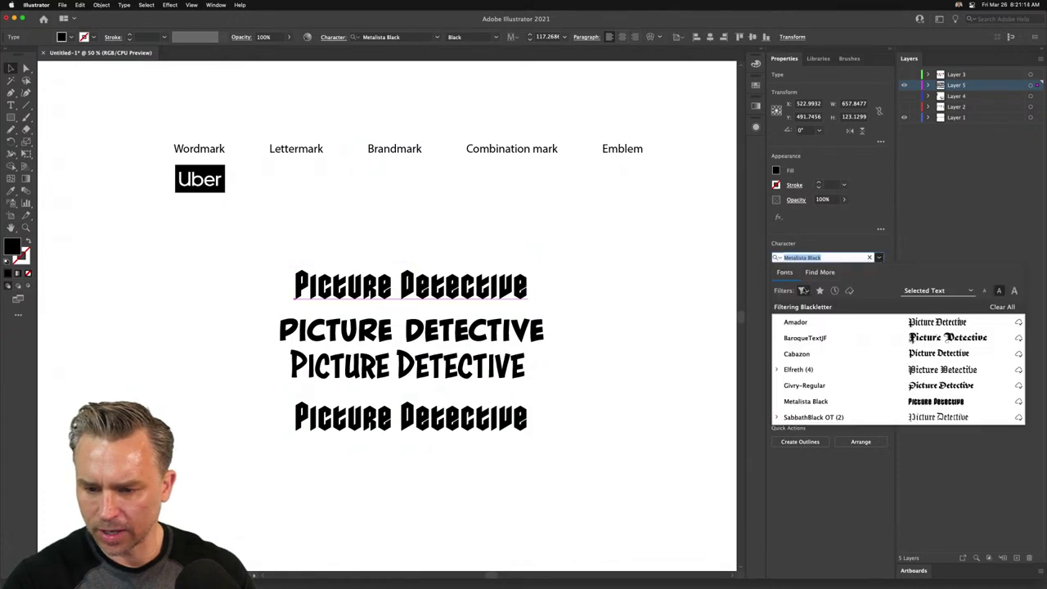
{"action": "left_click", "coordinate": [804, 290]}
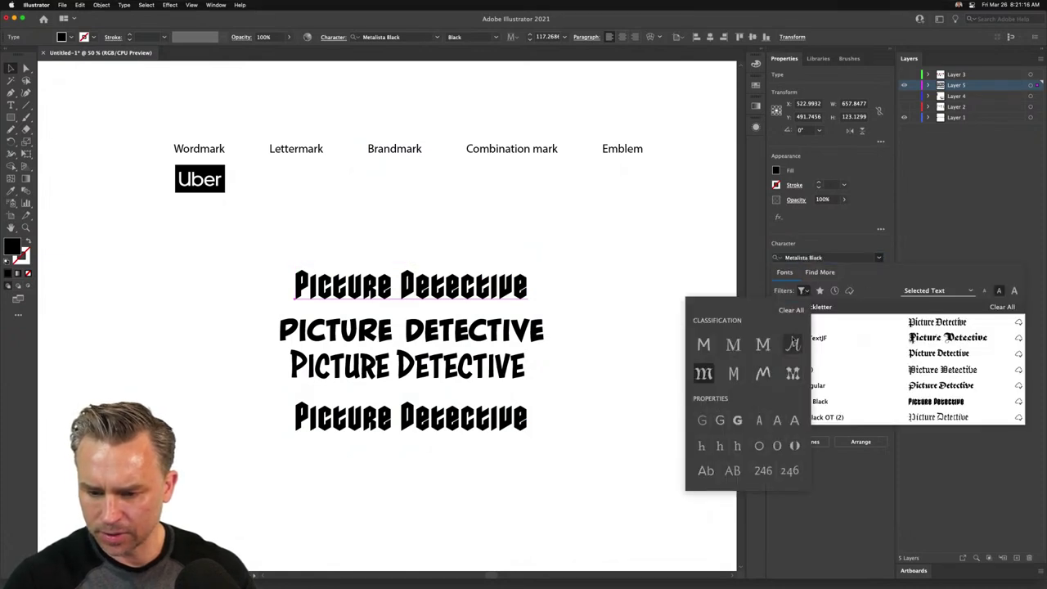
{"action": "left_click", "coordinate": [792, 343]}
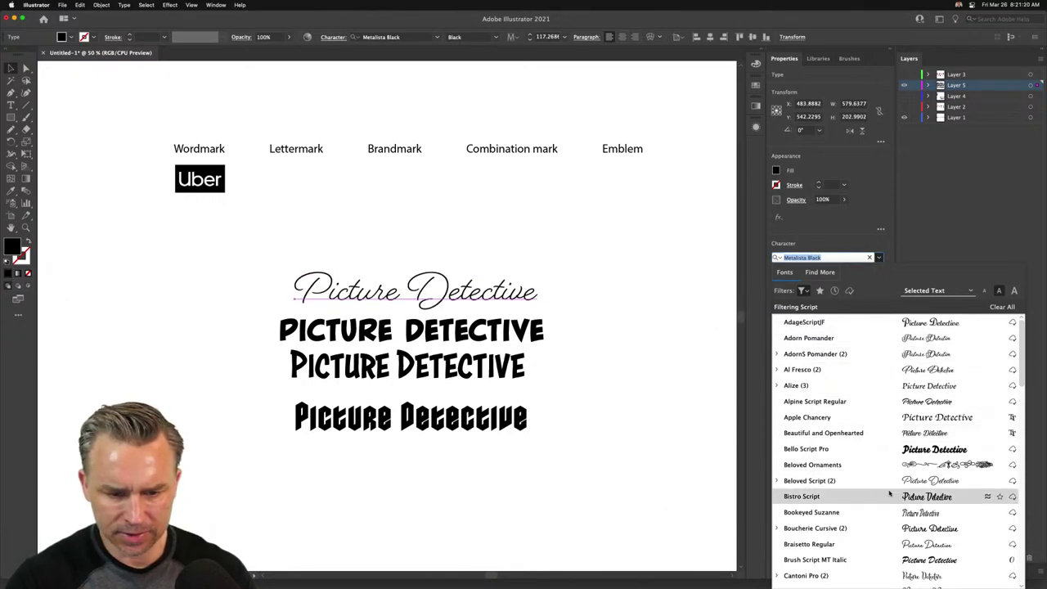
{"action": "scroll", "coordinate": [889, 490], "scroll_direction": "down", "scroll_amount": 5}
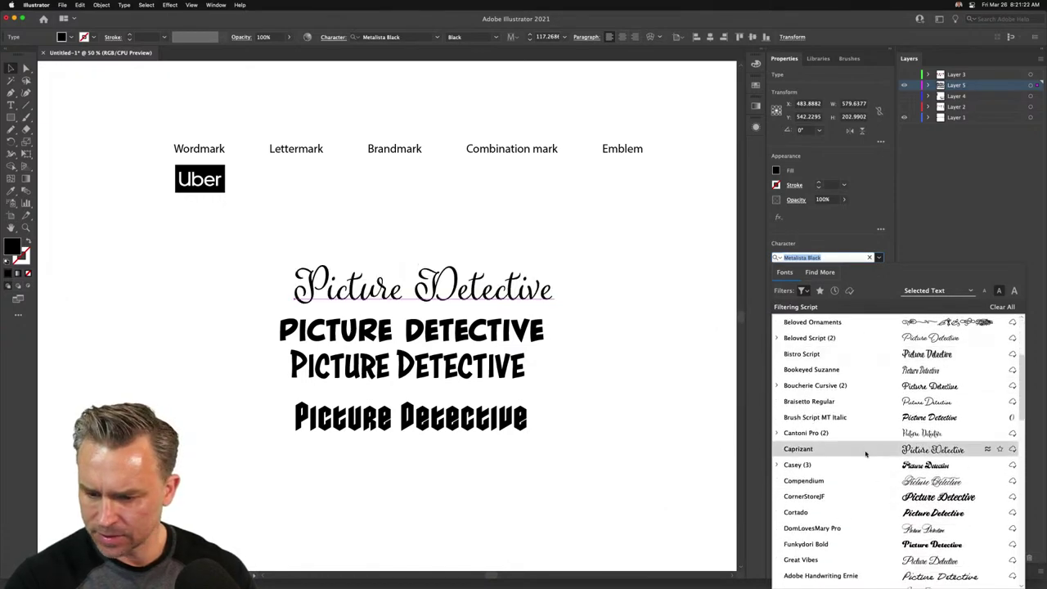
{"action": "left_click", "coordinate": [889, 542]}
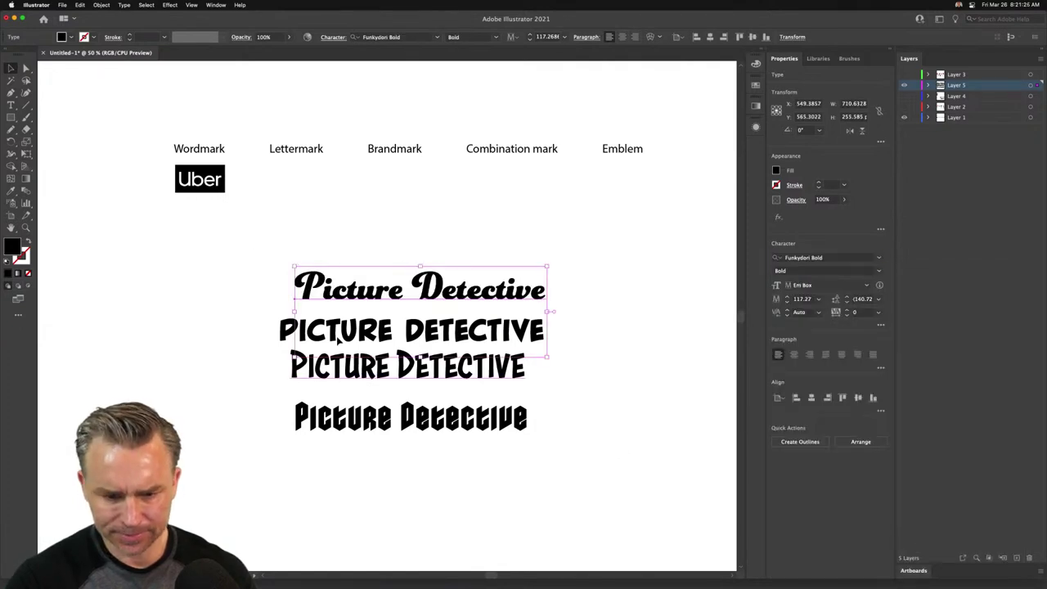
- Enlarge the Funkydori Bold Picture Detective to about 138 pt and move it below the Metalista Black version
{"action": "left_click", "coordinate": [263, 264]}
{"action": "left_click", "coordinate": [292, 270]}
{"action": "left_click_drag", "start_coordinate": [292, 264], "coordinate": [322, 463]}
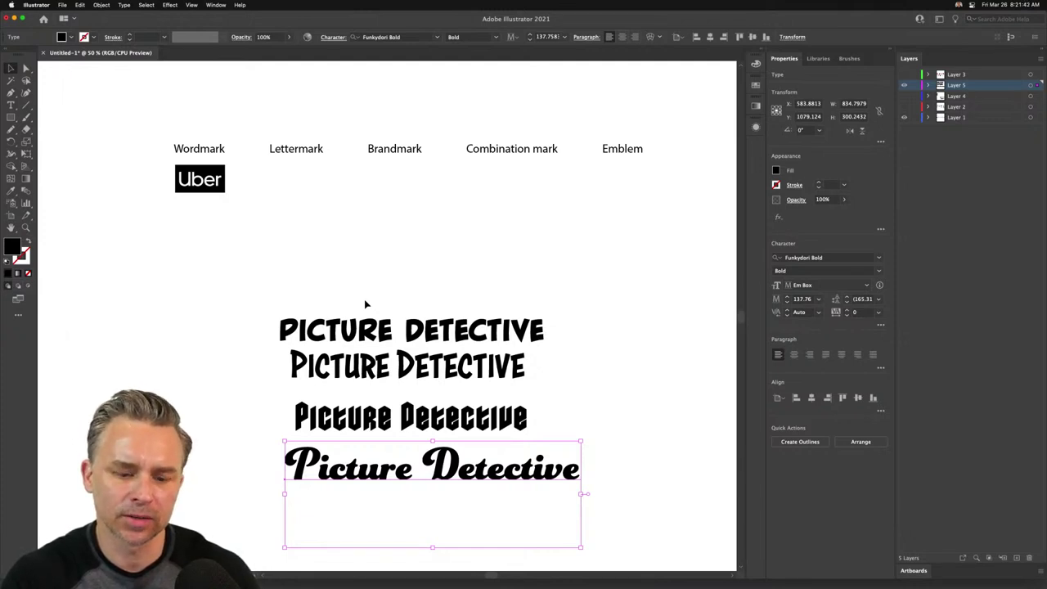
- Move the Blambot FXPro Heavy BB text up and right of the other versions, and draw a circle about 210 px wide beneath Lettermark
{"action": "left_click_drag", "start_coordinate": [398, 329], "coordinate": [373, 258]}
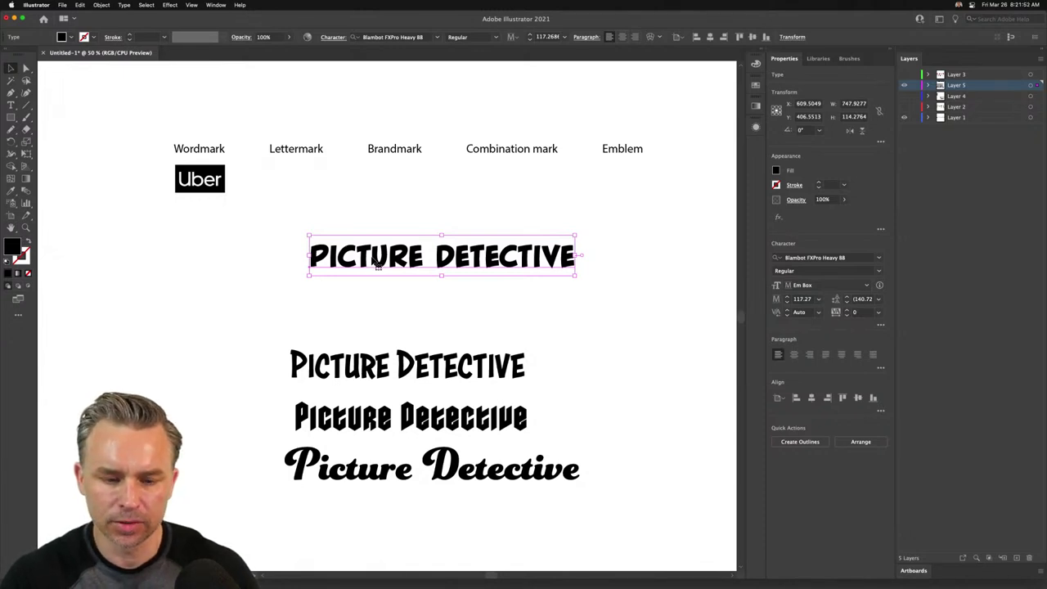
{"action": "left_click_drag", "start_coordinate": [377, 263], "coordinate": [425, 311]}
{"action": "left_click_drag", "start_coordinate": [11, 116], "coordinate": [65, 143]}
{"action": "left_click_drag", "start_coordinate": [304, 227], "coordinate": [336, 264]}
{"action": "left_click", "coordinate": [12, 67]}
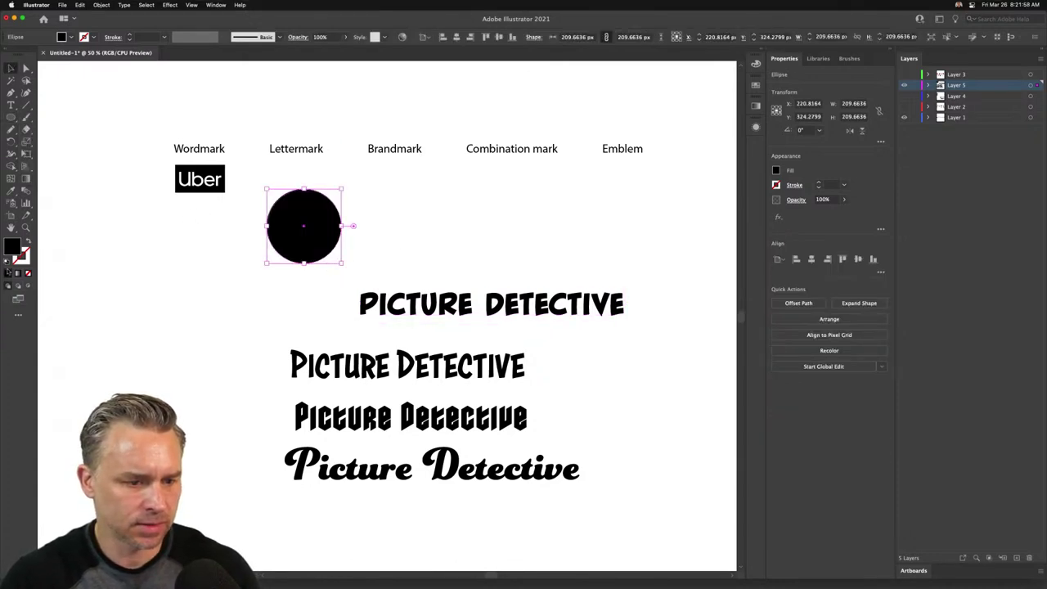
- Swap the circle's fill and stroke colours to leave it unfilled, and set its stroke to 20 pt
{"action": "left_click", "coordinate": [25, 242]}
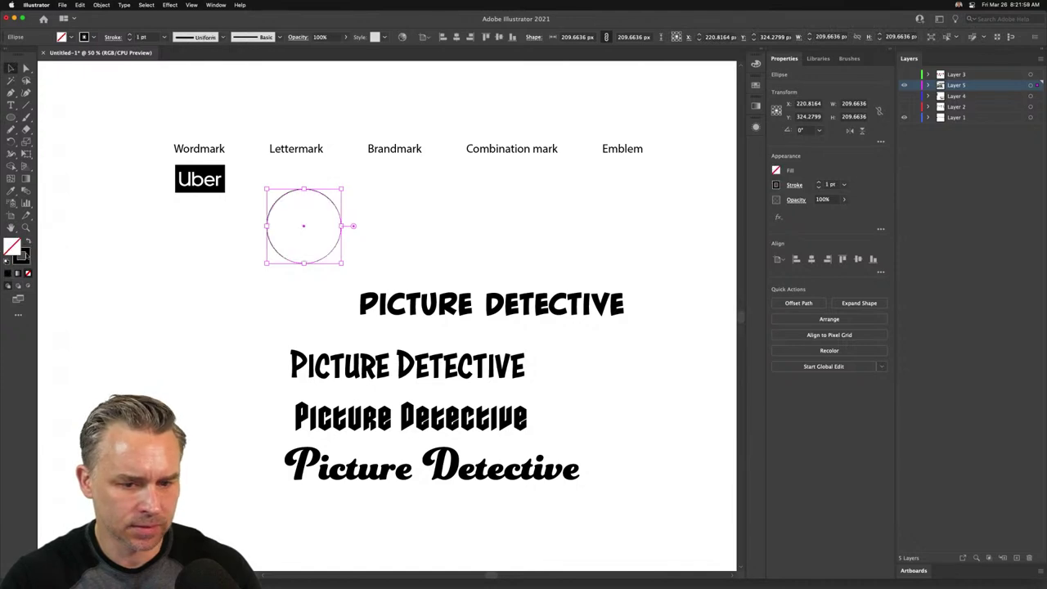
{"action": "left_click", "coordinate": [143, 37]}
{"action": "type", "text": "20"}
{"action": "key", "text": "Return"}
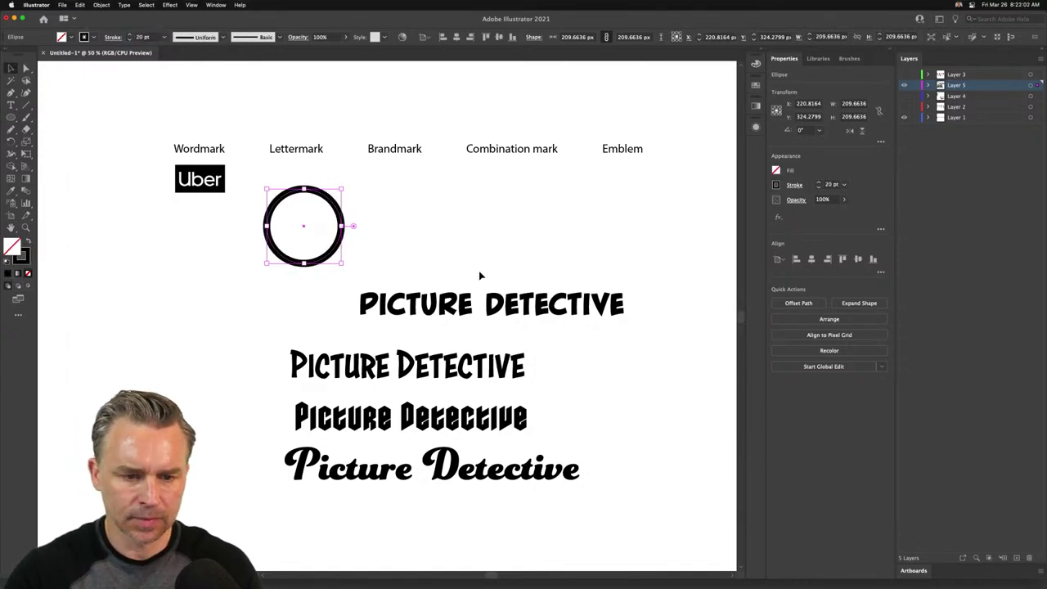
- Draw a horizontal line about 54 px long extending outward from the circle's right edge as the start of a magnifying-glass handle
{"action": "left_click", "coordinate": [25, 104]}
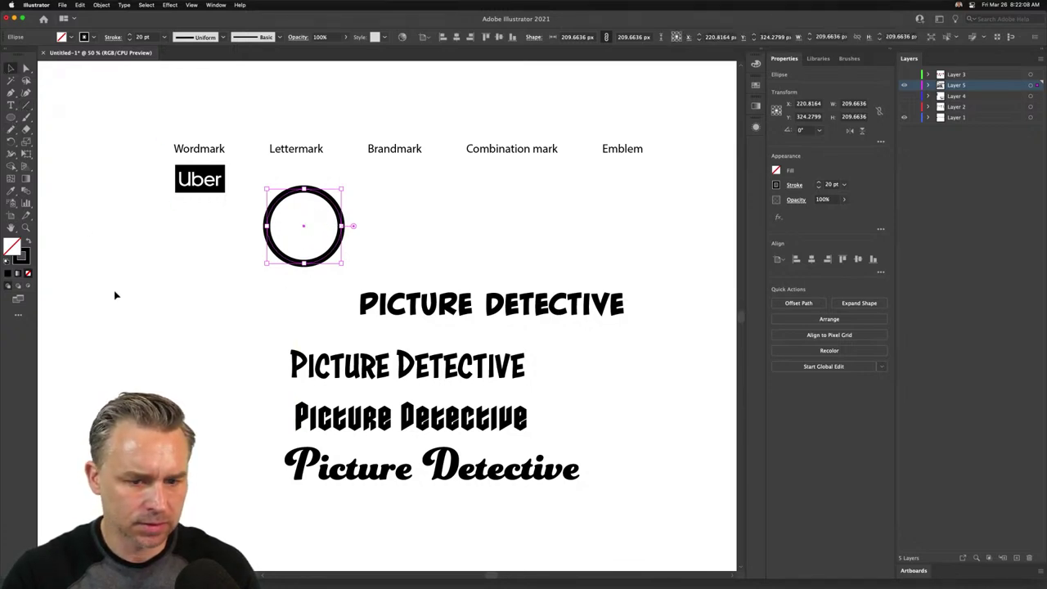
{"action": "key", "text": "super+shift+a"}
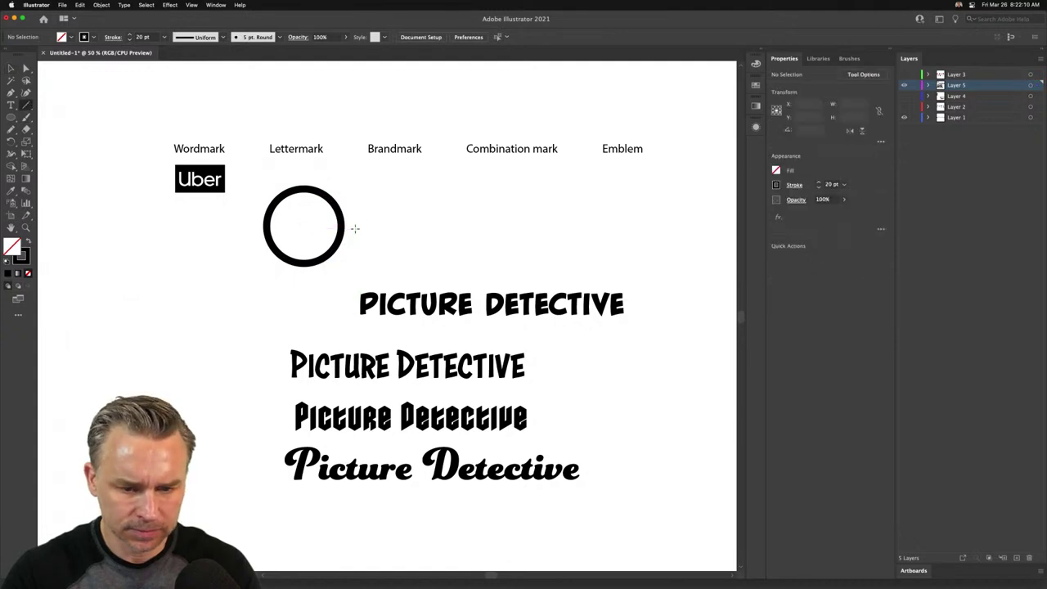
{"action": "left_click_drag", "start_coordinate": [303, 225], "coordinate": [360, 225]}
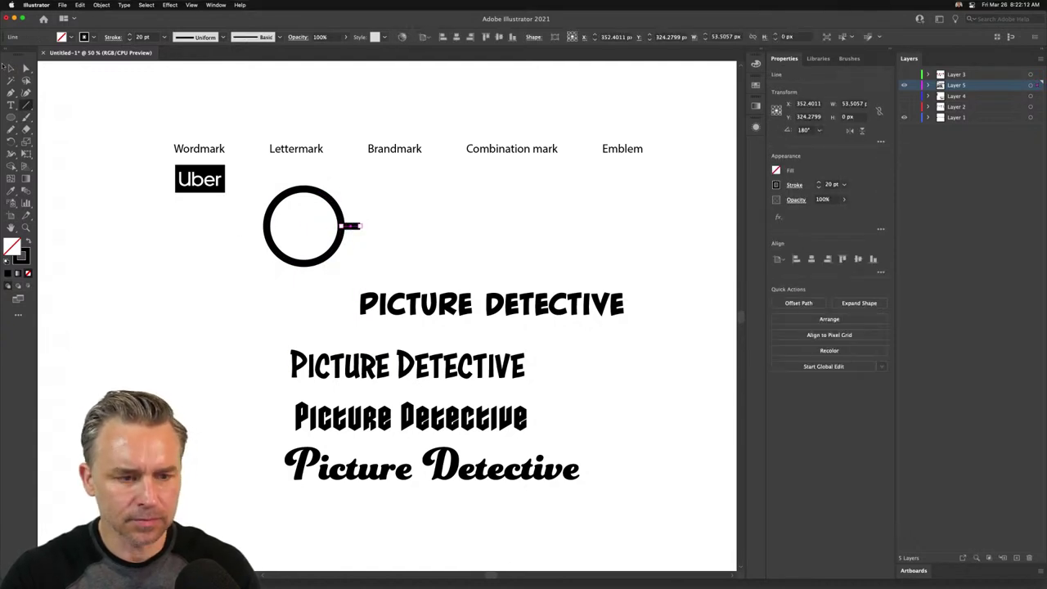
{"action": "left_click", "coordinate": [11, 72]}
{"action": "key", "text": "super+equal"}
{"action": "key", "text": "super+equal"}
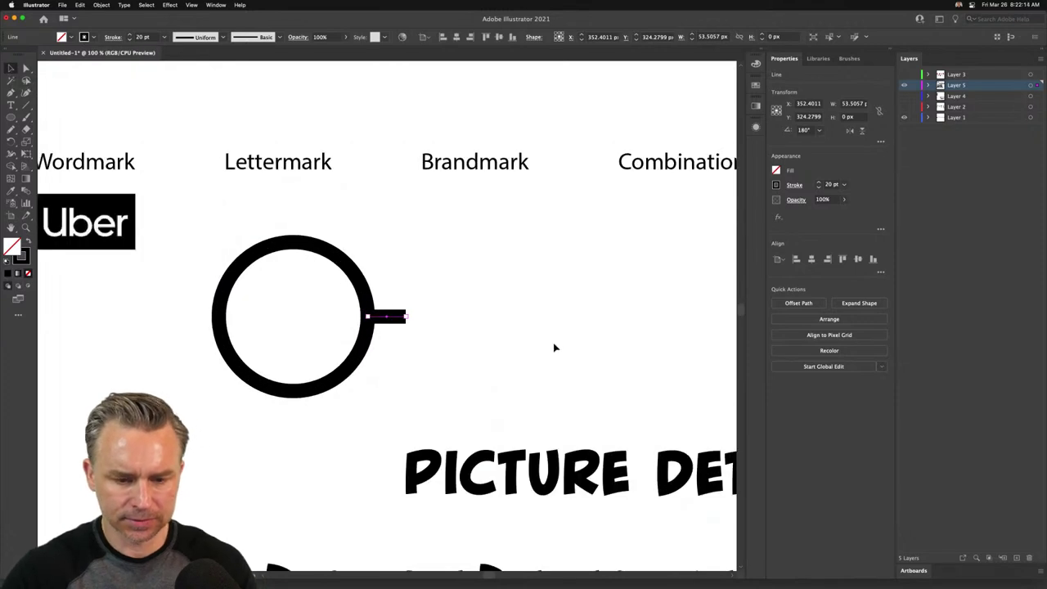
{"action": "key", "text": "super+shift+a"}
{"action": "left_click_drag", "start_coordinate": [385, 315], "coordinate": [439, 322]}
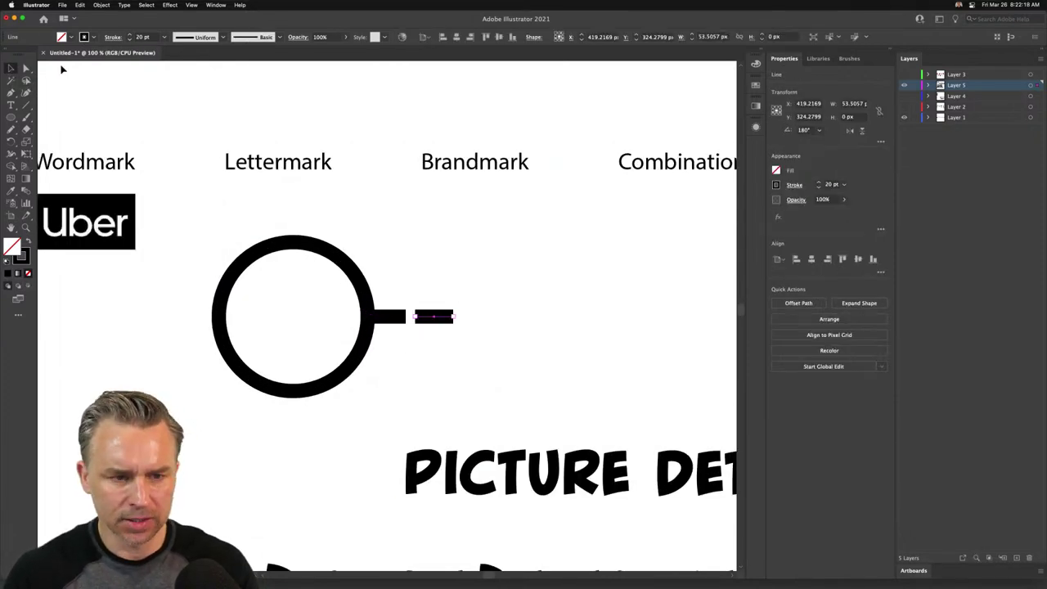
{"action": "key", "text": "Delete"}
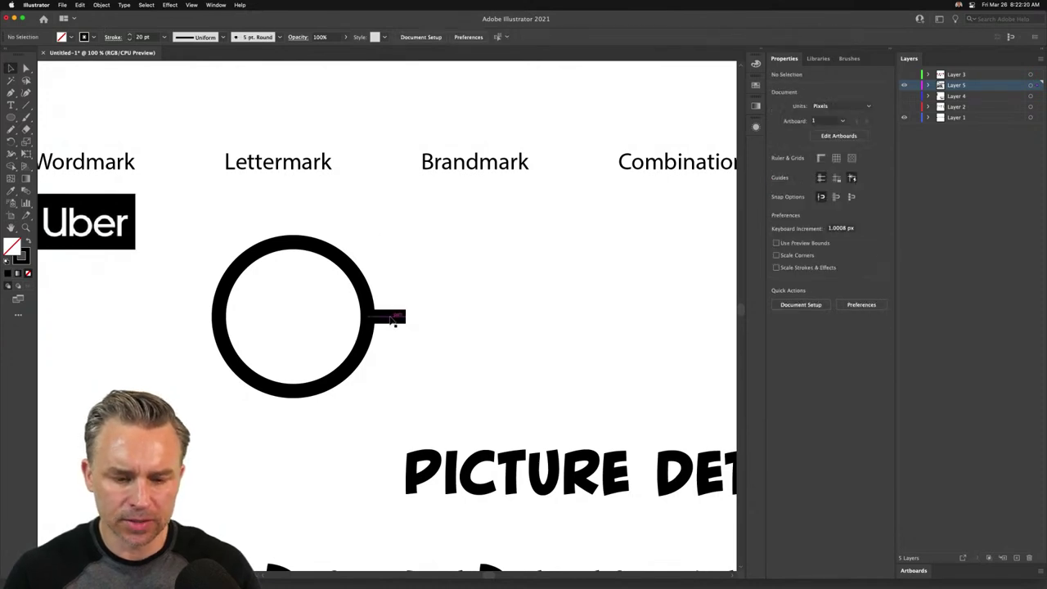
- Lengthen the magnifying glass's short handle line outward to about 183 px
{"action": "left_click", "coordinate": [399, 318]}
{"action": "key", "text": "a"}
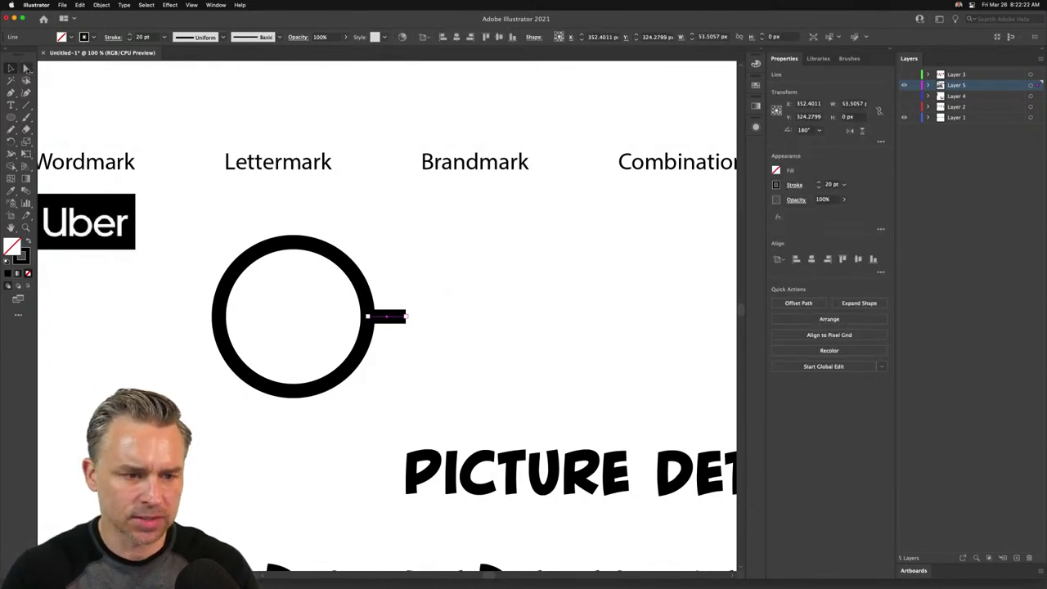
{"action": "left_click_drag", "start_coordinate": [413, 323], "coordinate": [367, 319]}
{"action": "left_click", "coordinate": [461, 316]}
{"action": "key", "text": "super+equal"}
{"action": "key", "text": "super+equal"}
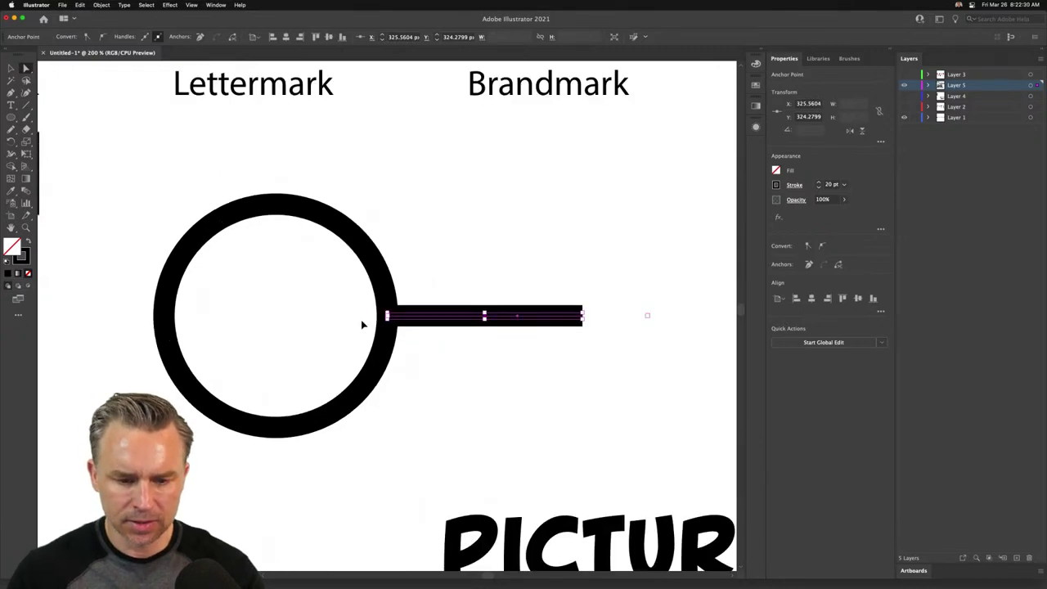
- With the Width tool, add two neighbouring width points near the handle's middle and widen the outer one to about 40 px
{"action": "left_click", "coordinate": [10, 168]}
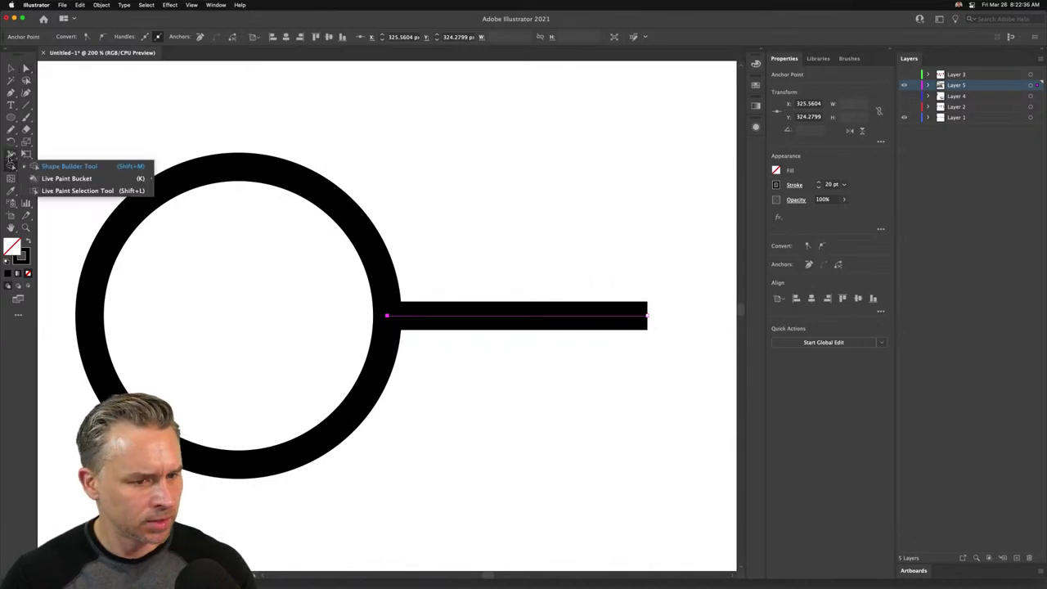
{"action": "left_click", "coordinate": [11, 155]}
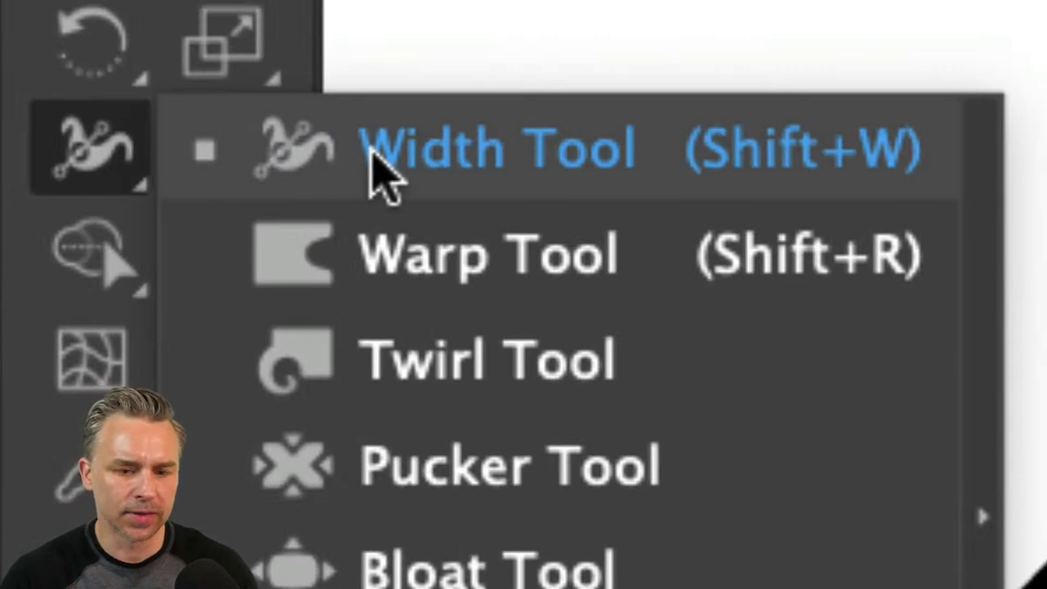
{"action": "left_click", "coordinate": [378, 168]}
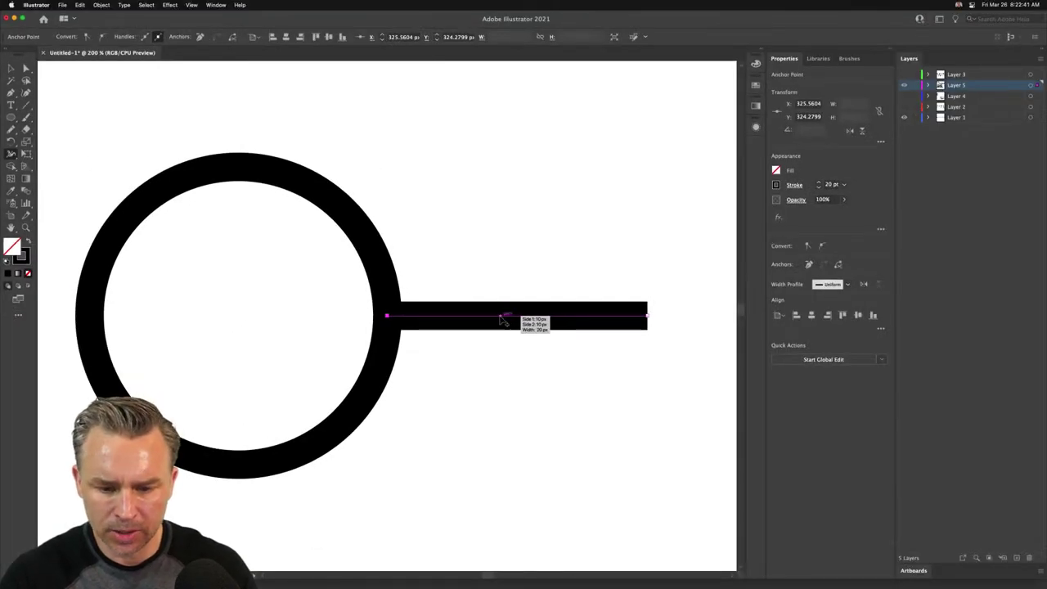
{"action": "left_click_drag", "start_coordinate": [503, 320], "coordinate": [501, 348]}
{"action": "key", "text": "super+z"}
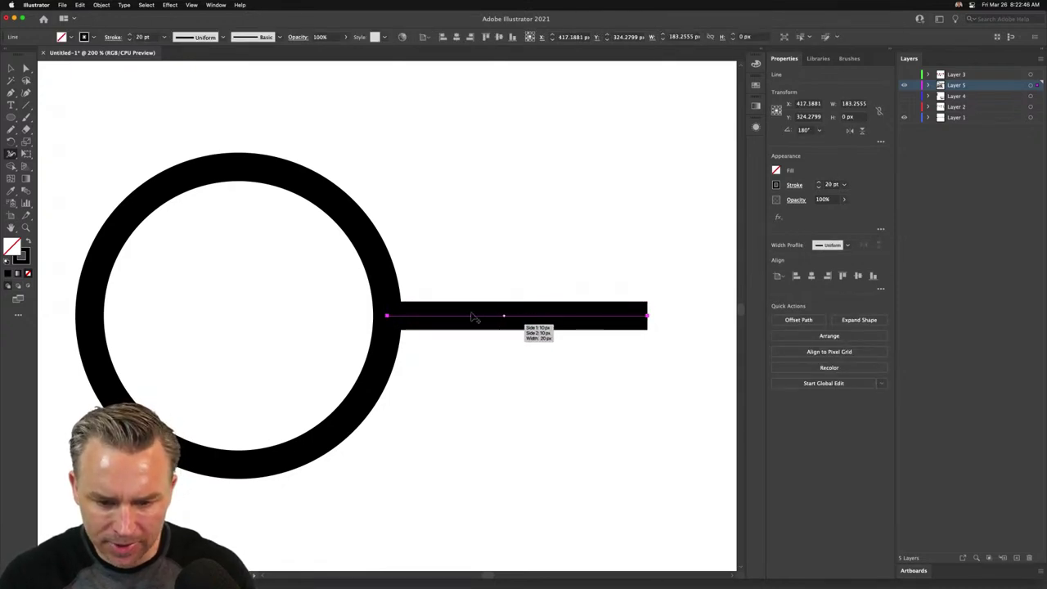
{"action": "left_click_drag", "start_coordinate": [498, 319], "coordinate": [491, 332]}
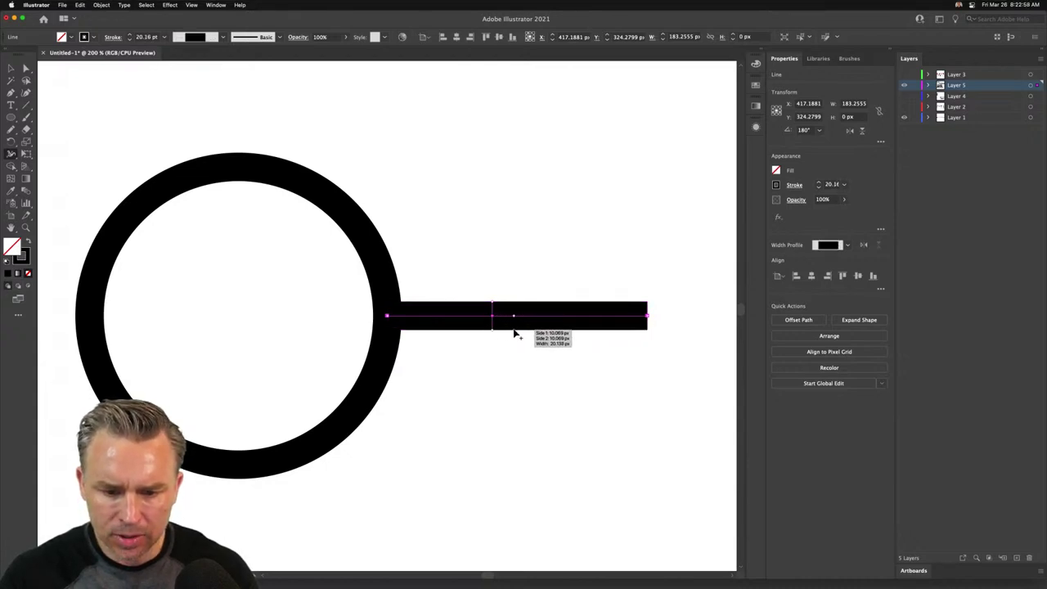
{"action": "left_click_drag", "start_coordinate": [514, 331], "coordinate": [514, 346]}
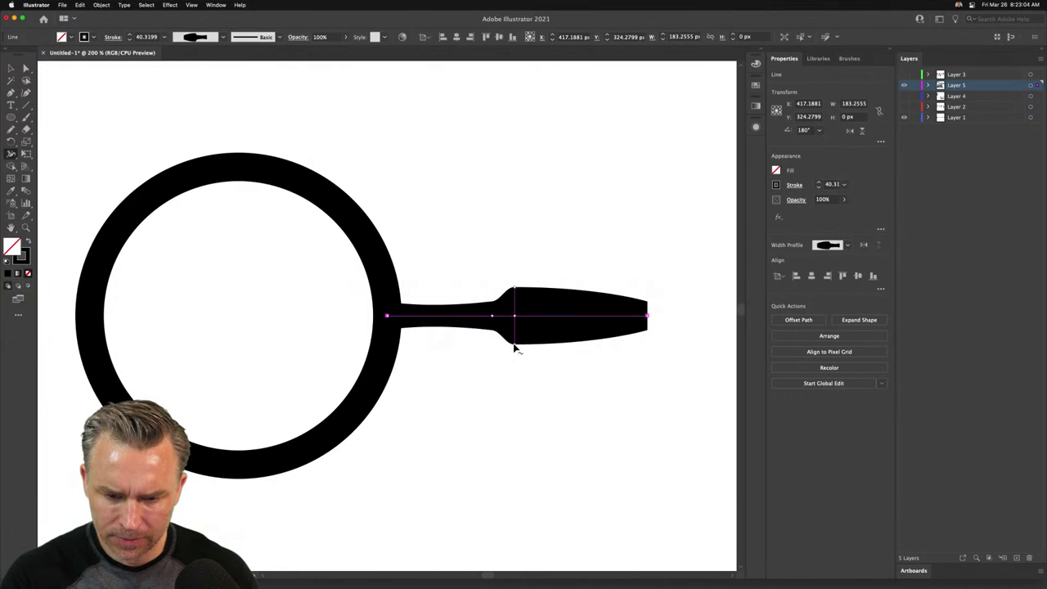
- Widen the stroke at the handle's outer end to about 42 px to form a thick grip
{"action": "left_click_drag", "start_coordinate": [649, 334], "coordinate": [648, 347]}
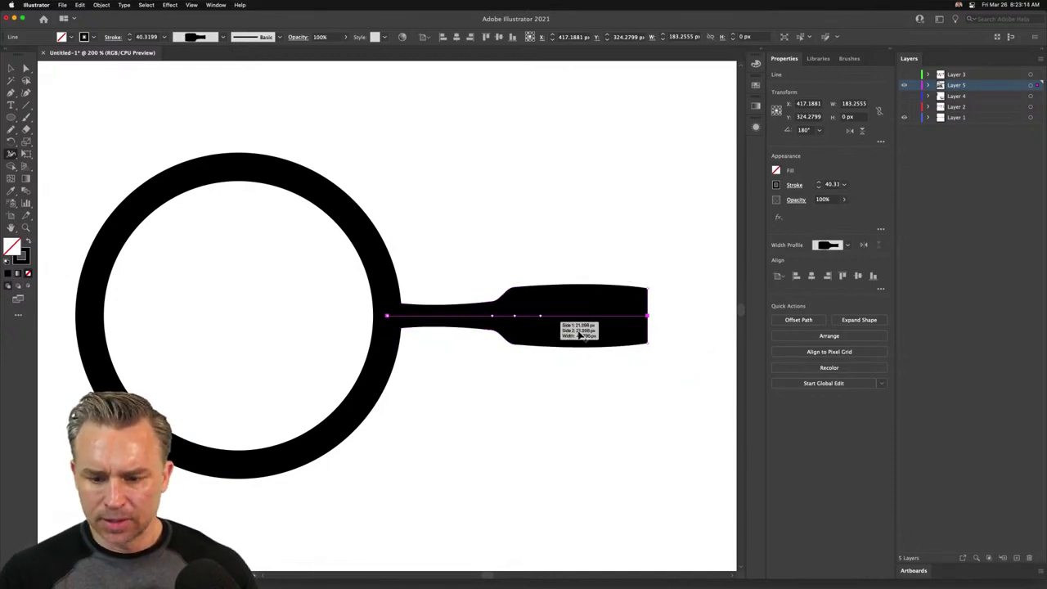
{"action": "mouse_move", "coordinate": [647, 349]}
{"action": "left_mouse_down"}
{"action": "mouse_move", "coordinate": [647, 360]}
{"action": "mouse_move", "coordinate": [650, 348]}
{"action": "left_mouse_up"}
{"action": "key", "text": "cmd+z"}
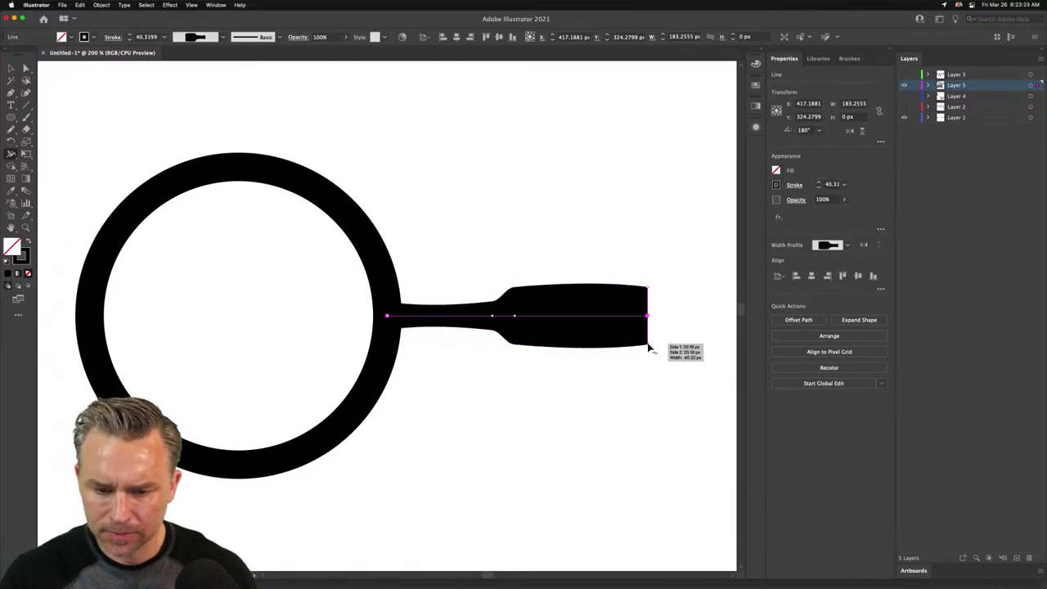
{"action": "left_click_drag", "start_coordinate": [649, 349], "coordinate": [652, 351]}
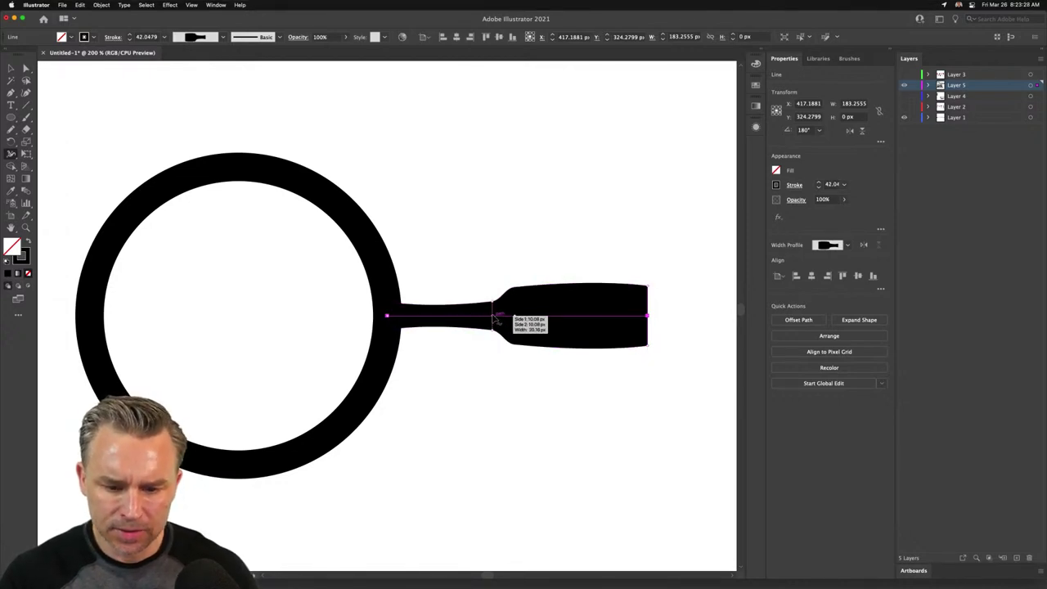
- Merge the two middle width points into an abrupt step and even out the grip's width at both ends to about 42.6 px
{"action": "left_click_drag", "start_coordinate": [495, 319], "coordinate": [577, 323]}
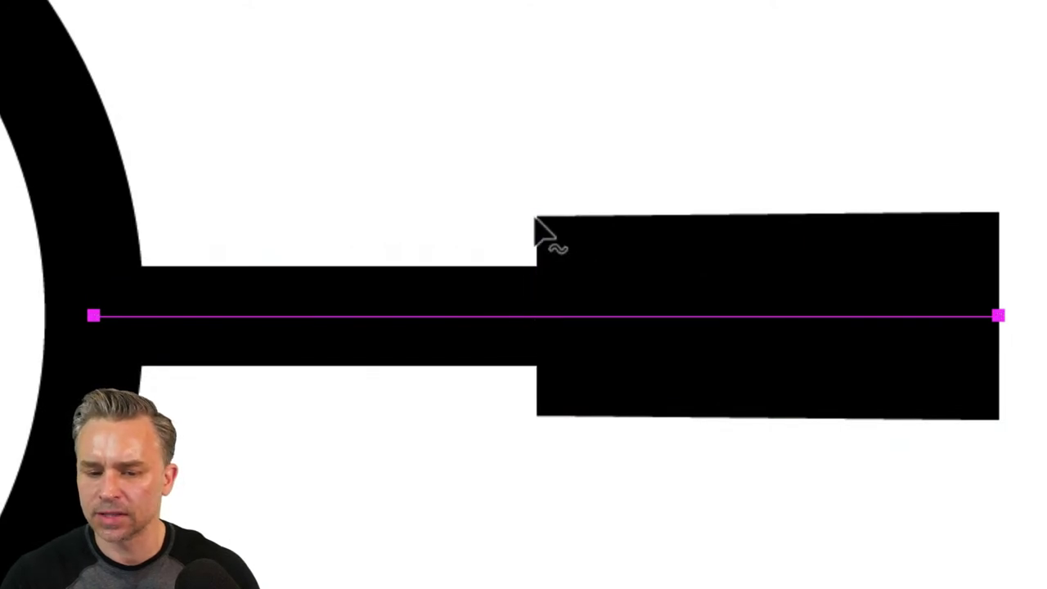
{"action": "left_click_drag", "start_coordinate": [537, 222], "coordinate": [537, 214]}
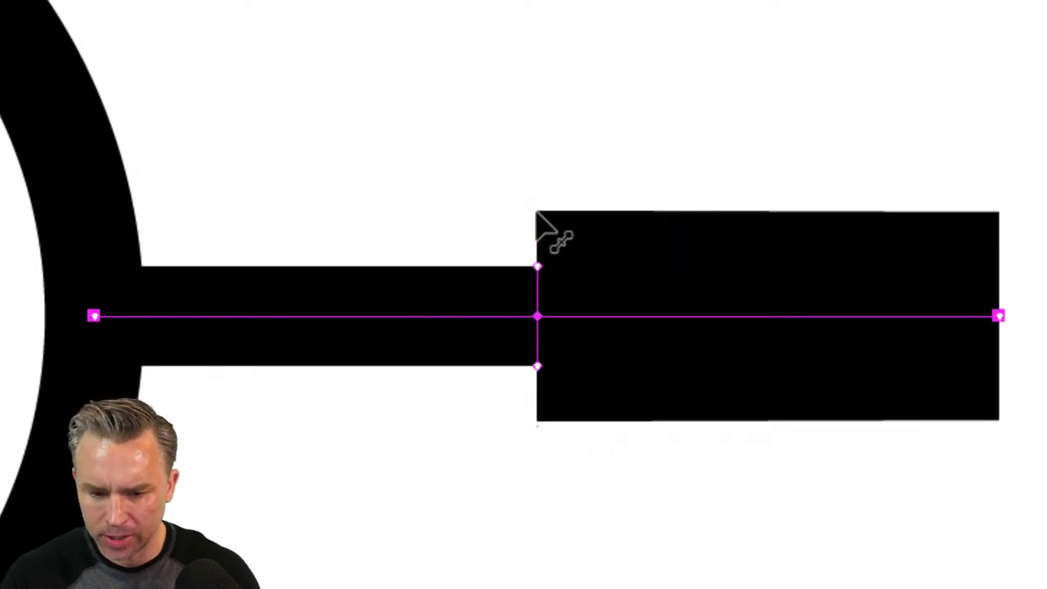
{"action": "mouse_move", "coordinate": [1000, 218]}
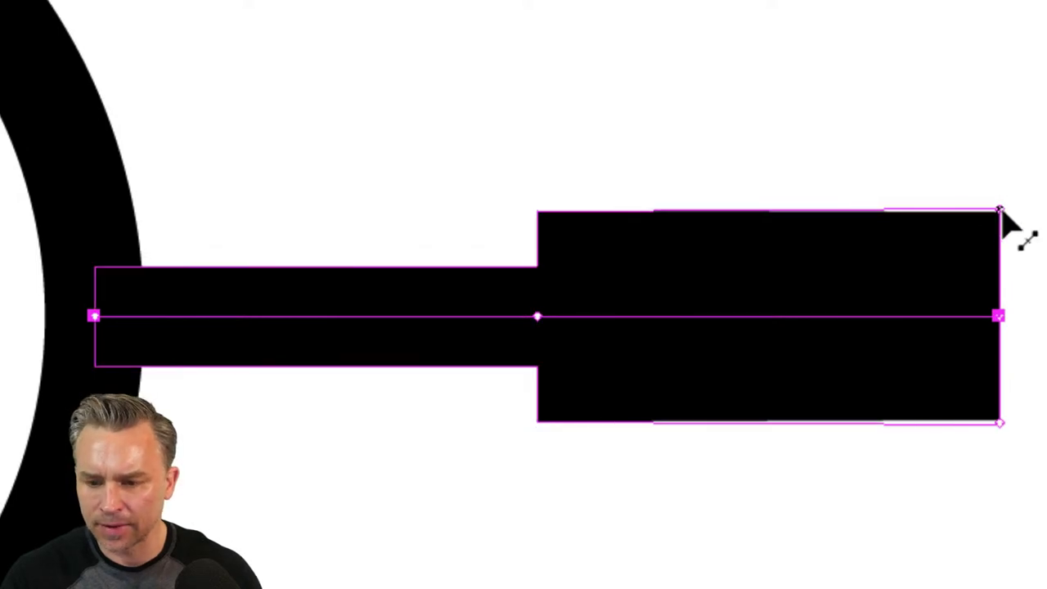
{"action": "left_click_drag", "start_coordinate": [1000, 210], "coordinate": [1000, 212]}
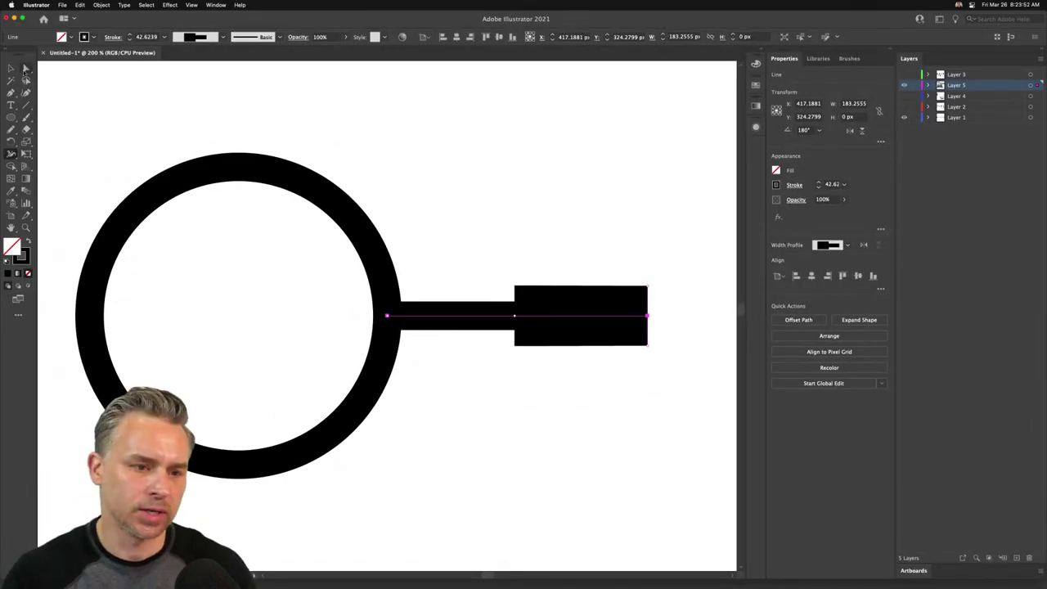
- Shrink the ring to about 172 px in diameter and move it back against the handle's inner end
{"action": "left_click", "coordinate": [10, 68]}
{"action": "left_click", "coordinate": [124, 190]}
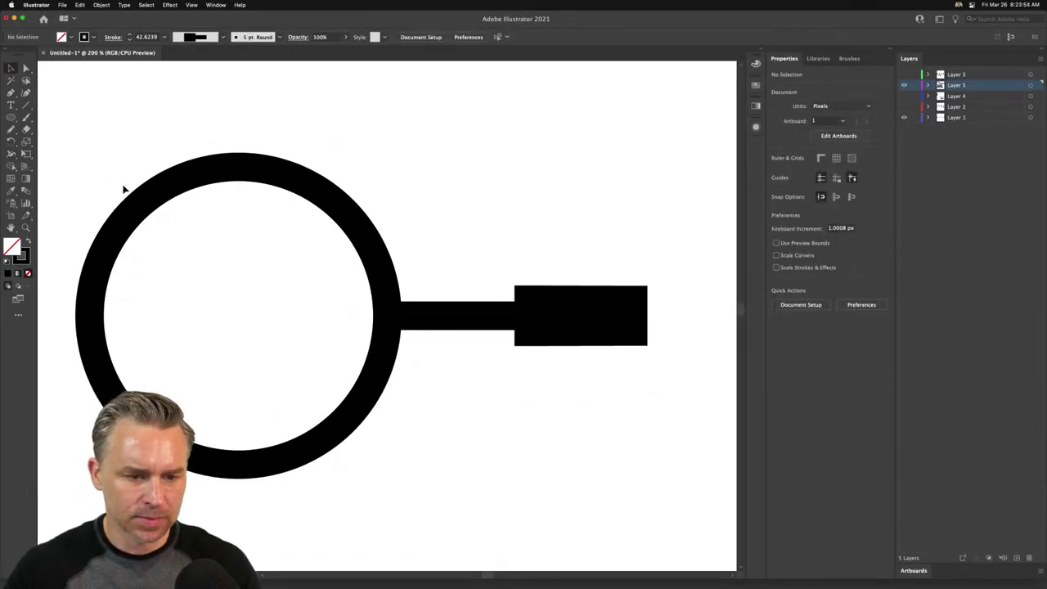
{"action": "left_click", "coordinate": [141, 213]}
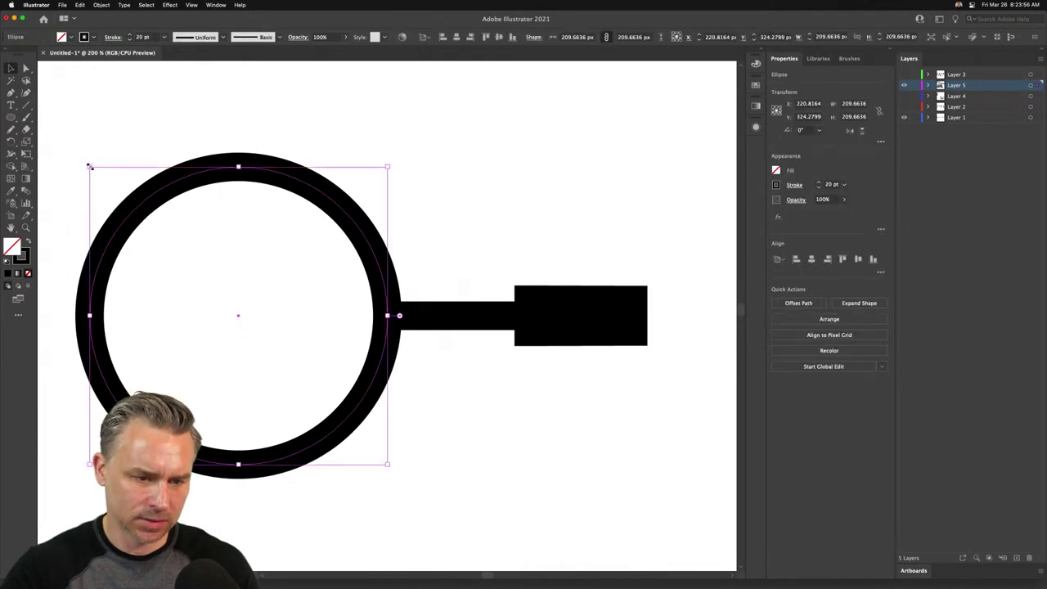
{"action": "left_click_drag", "start_coordinate": [90, 166], "coordinate": [116, 193]}
{"action": "left_click_drag", "start_coordinate": [148, 239], "coordinate": [175, 238]}
{"action": "key", "text": "super+minus"}
{"action": "key", "text": "super+minus"}
{"action": "key", "text": "super+minus"}
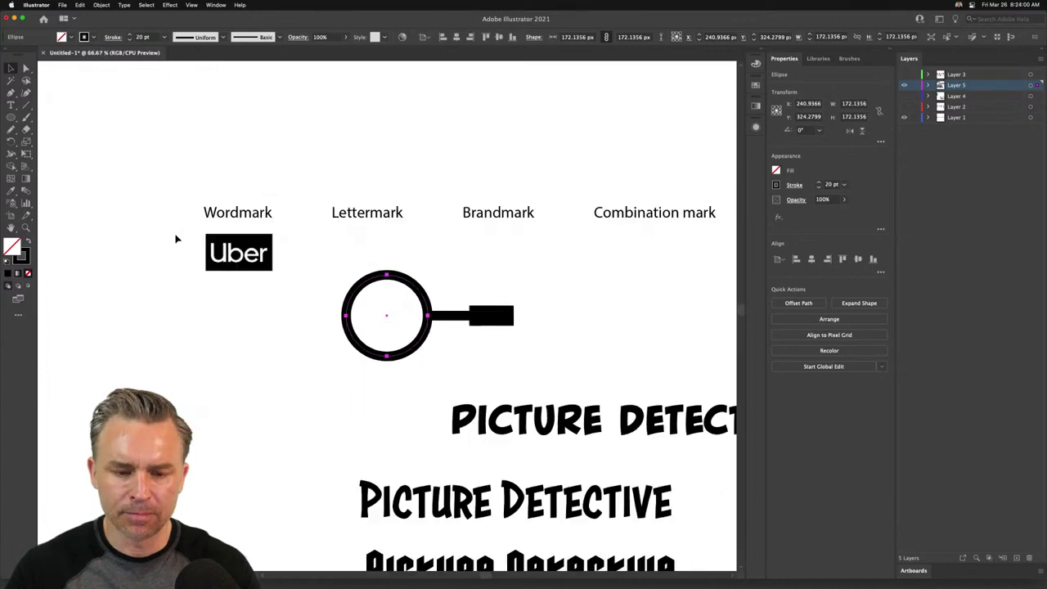
{"action": "left_click", "coordinate": [287, 175]}
- Move the three alternative Picture Detective wordmarks further down, clear of the all-caps comic version
{"action": "scroll", "coordinate": [318, 234], "scroll_direction": "down", "scroll_amount": 5}
{"action": "scroll", "coordinate": [318, 234], "scroll_direction": "right", "scroll_amount": 3}
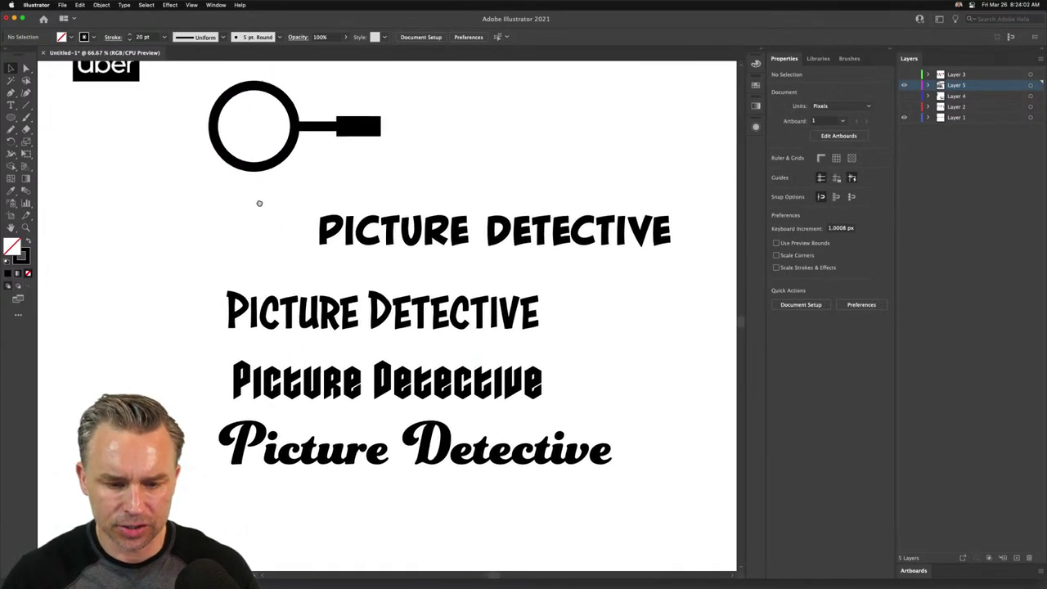
{"action": "left_click_drag", "start_coordinate": [171, 365], "coordinate": [535, 493]}
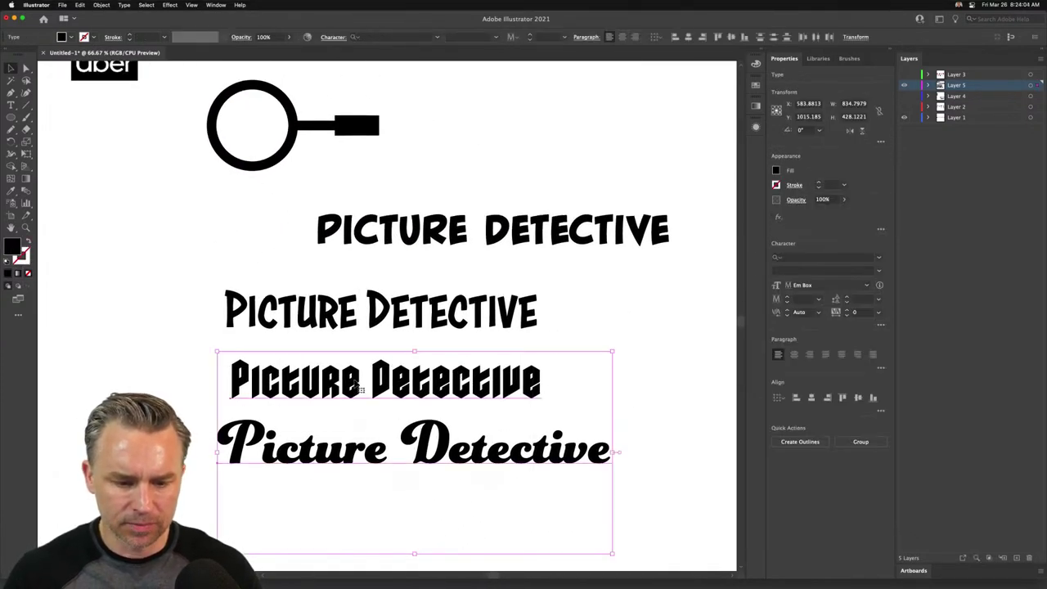
{"action": "left_click_drag", "start_coordinate": [357, 386], "coordinate": [309, 509]}
{"action": "left_click_drag", "start_coordinate": [305, 320], "coordinate": [566, 528]}
- Enlarge the all-caps PICTURE DETECTIVE wordmark and place it below the magnifying glass
{"action": "left_click_drag", "start_coordinate": [378, 243], "coordinate": [378, 372]}
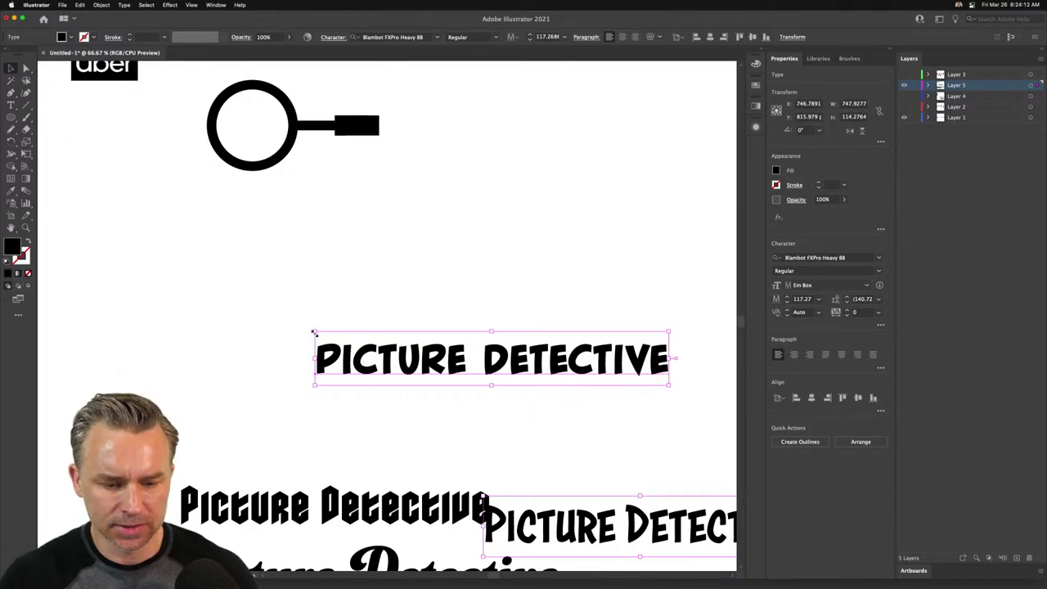
{"action": "left_click_drag", "start_coordinate": [313, 332], "coordinate": [99, 299]}
{"action": "left_click_drag", "start_coordinate": [229, 347], "coordinate": [232, 281]}
{"action": "left_click", "coordinate": [342, 185]}
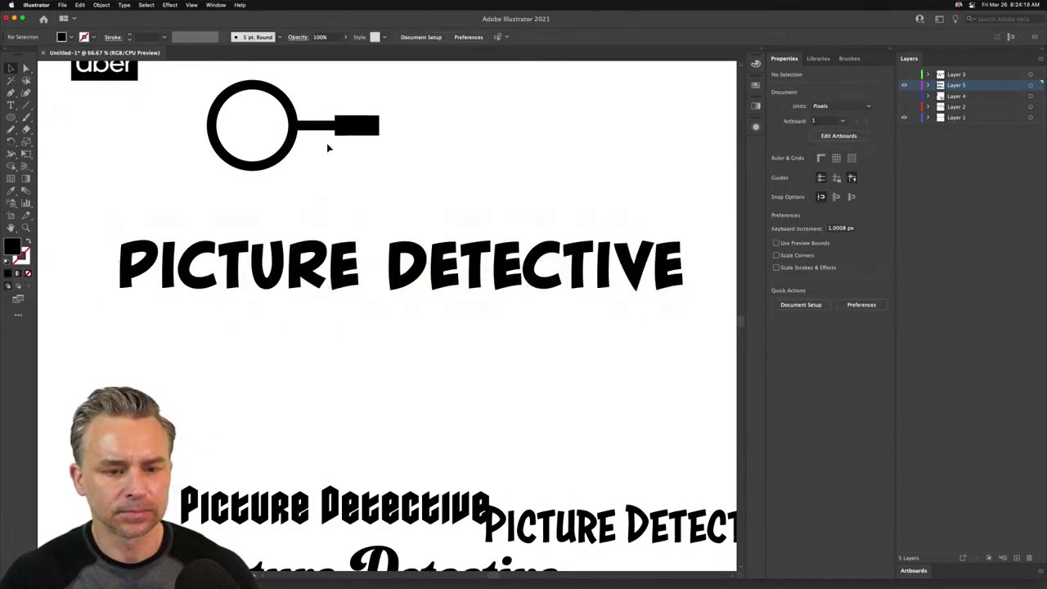
- Nudge the magnifying glass's handle about 13 px left into the ring
{"action": "left_click", "coordinate": [329, 123]}
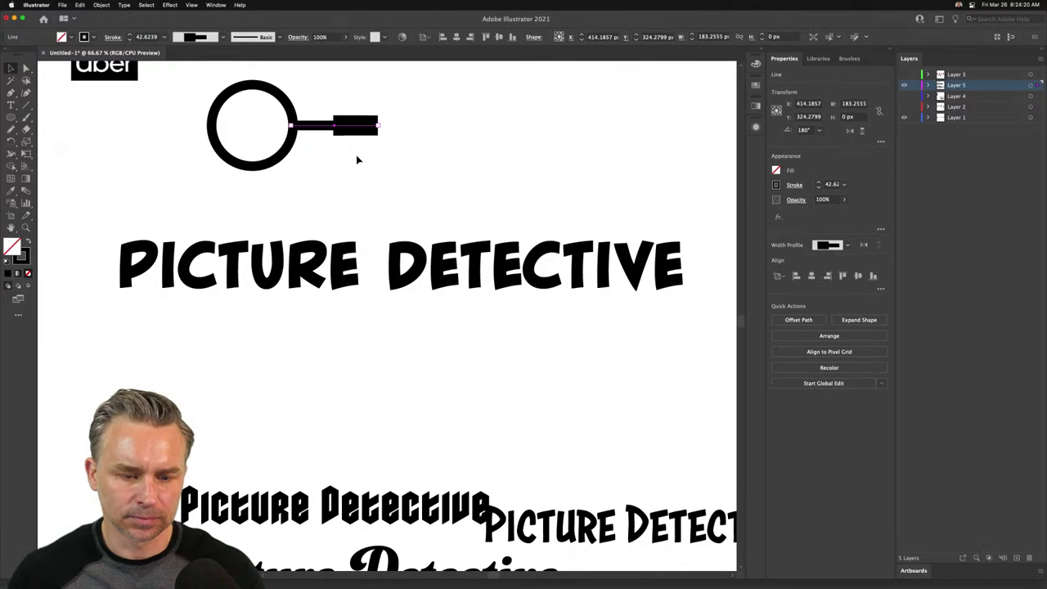
{"action": "key", "text": "Left"}
{"action": "key", "text": "Left"}
{"action": "key", "text": "Left"}
{"action": "key", "text": "Left"}
{"action": "key", "text": "Left"}
{"action": "key", "text": "Left"}
{"action": "key", "text": "Left"}
{"action": "key", "text": "Left"}
{"action": "key", "text": "Left"}
{"action": "key", "text": "Left"}
{"action": "key", "text": "Left"}
{"action": "key", "text": "Left"}
{"action": "key", "text": "Left"}
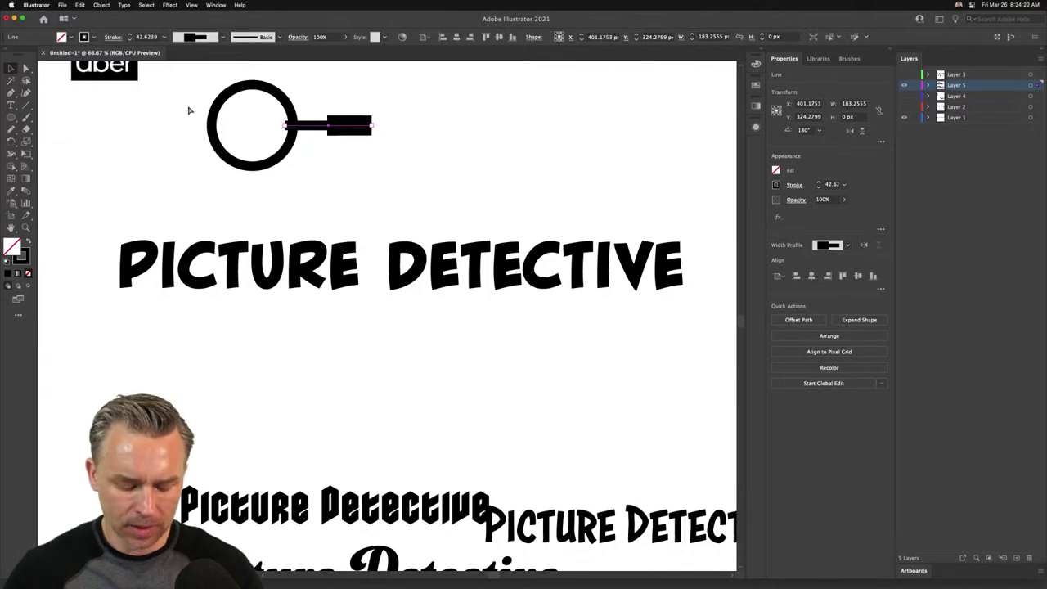
- Shorten the handle line from its inner end to about 172 px so that it ends within the ring's stroke
{"action": "key", "text": "super+equal"}
{"action": "key", "text": "super+equal"}
{"action": "key", "text": "super+equal"}
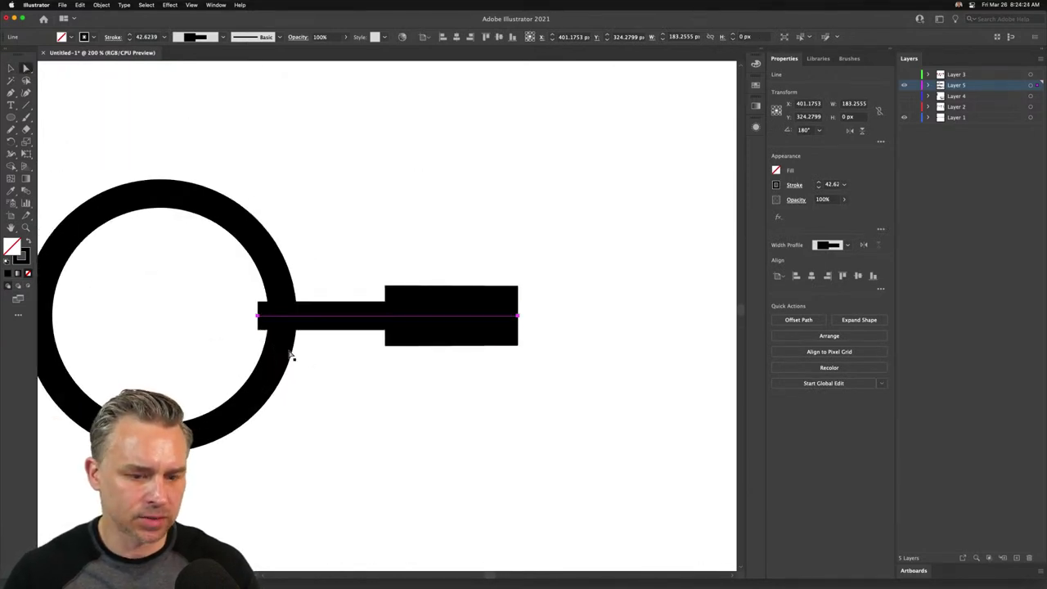
{"action": "left_click", "coordinate": [234, 322]}
{"action": "left_click", "coordinate": [257, 318]}
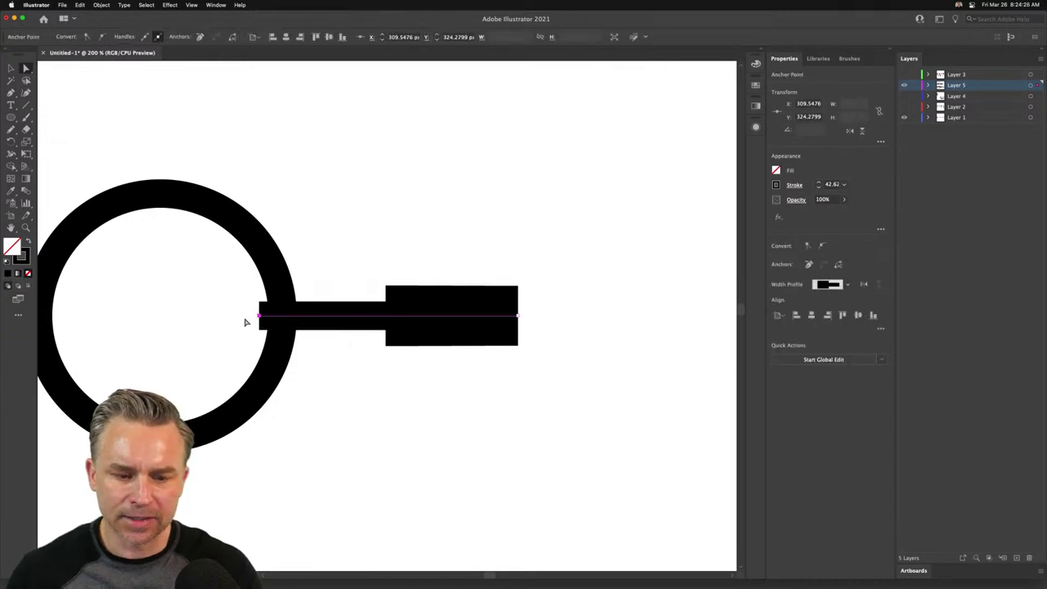
{"action": "key", "text": "Right"}
{"action": "key", "text": "Right"}
{"action": "key", "text": "Right"}
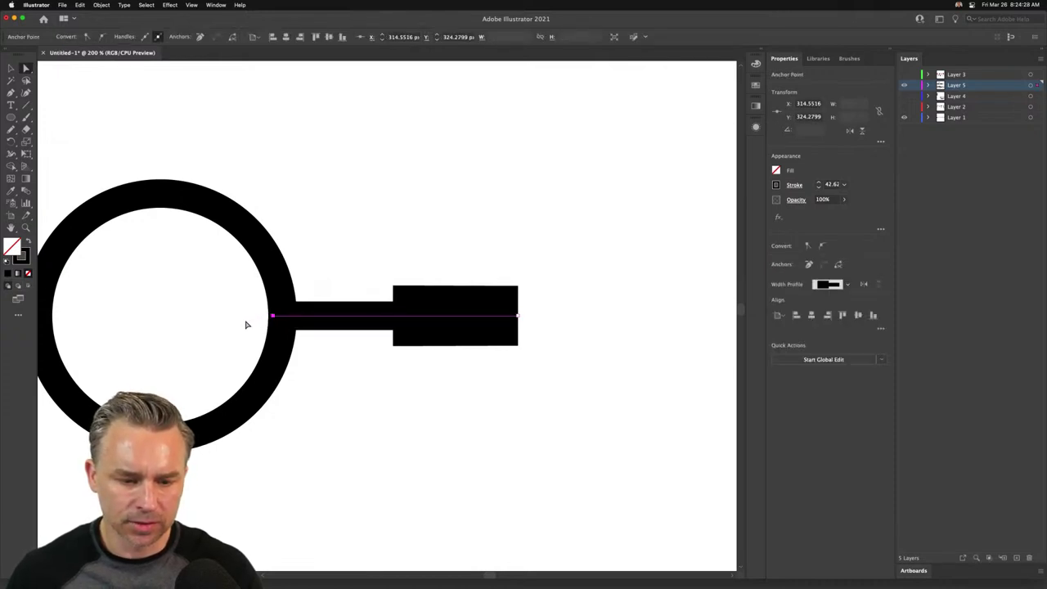
{"action": "left_click", "coordinate": [331, 265]}
{"action": "left_click", "coordinate": [11, 68]}
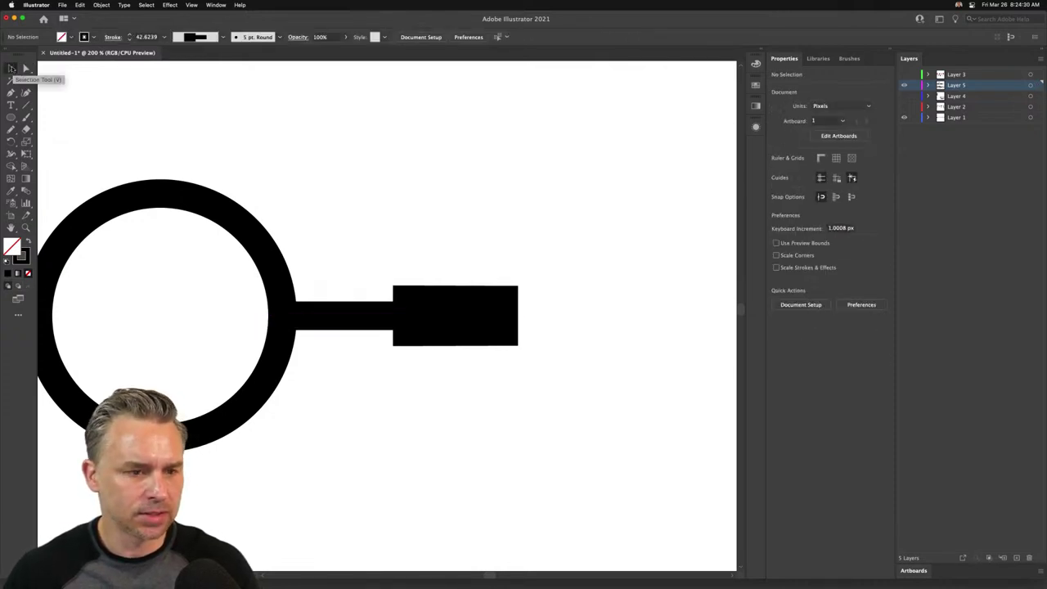
- Lengthen the grip by sliding the handle's stepped width point toward the ring with the Width tool
{"action": "key", "text": "super+minus"}
{"action": "key", "text": "super+minus"}
{"action": "key", "text": "super+minus"}
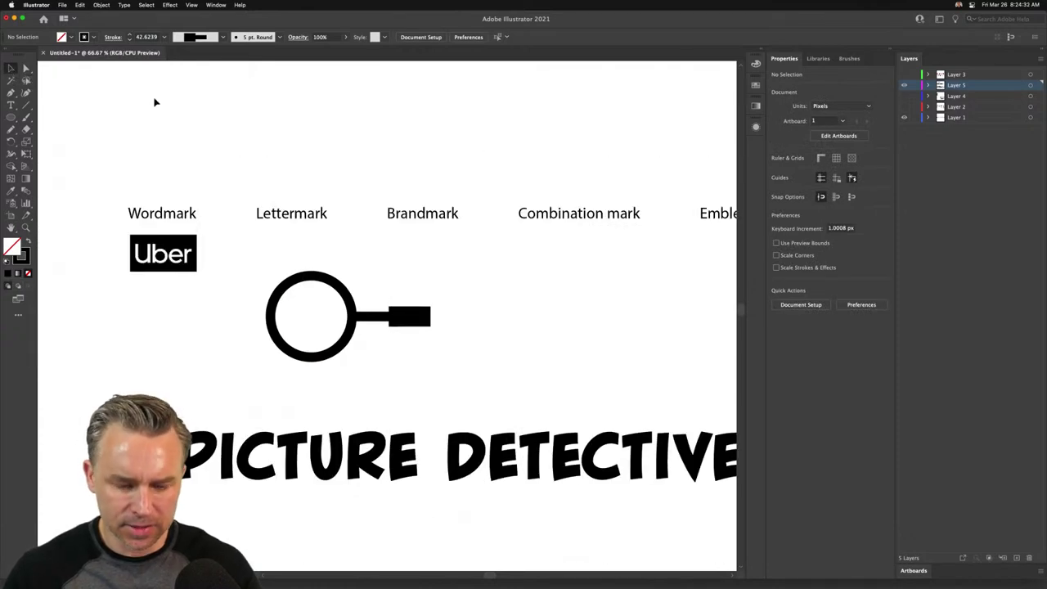
{"action": "key", "text": "super+equal"}
{"action": "key", "text": "super+equal"}
{"action": "key", "text": "super+equal"}
{"action": "key", "text": "super+equal"}
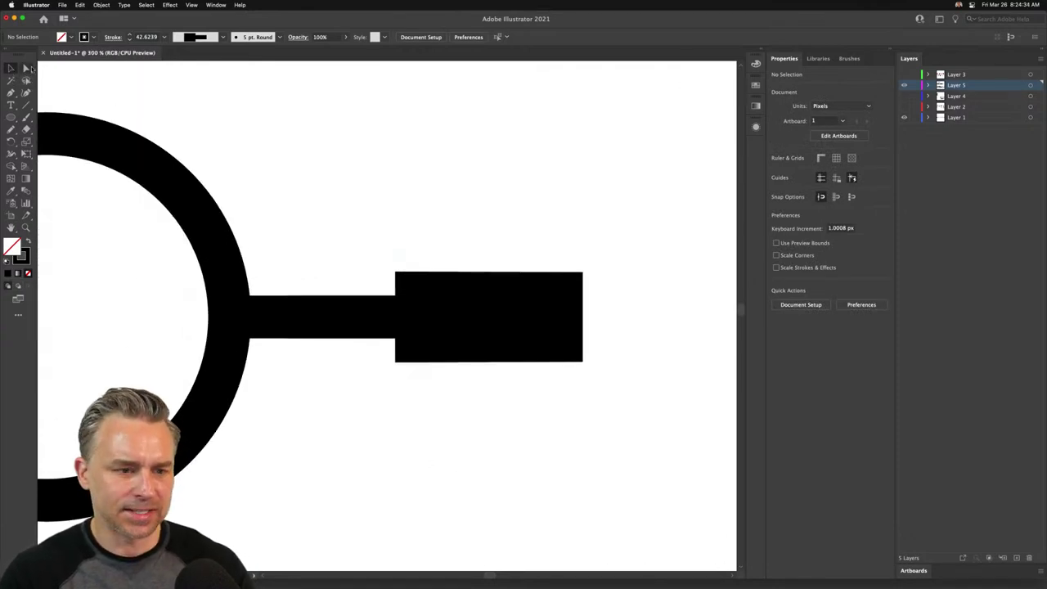
{"action": "left_click", "coordinate": [27, 68]}
{"action": "left_click", "coordinate": [216, 317]}
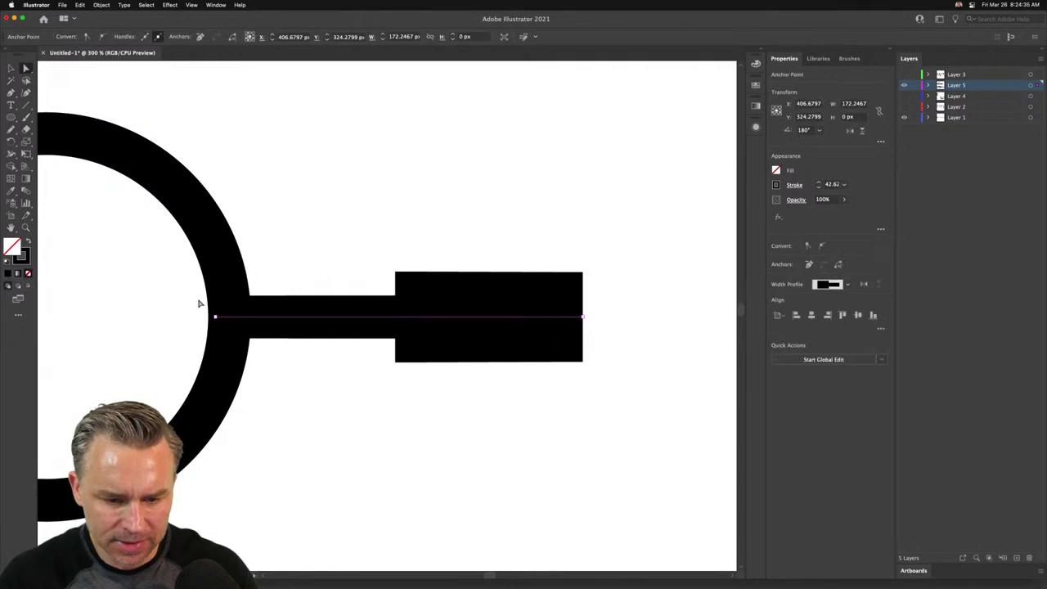
{"action": "left_click", "coordinate": [10, 153]}
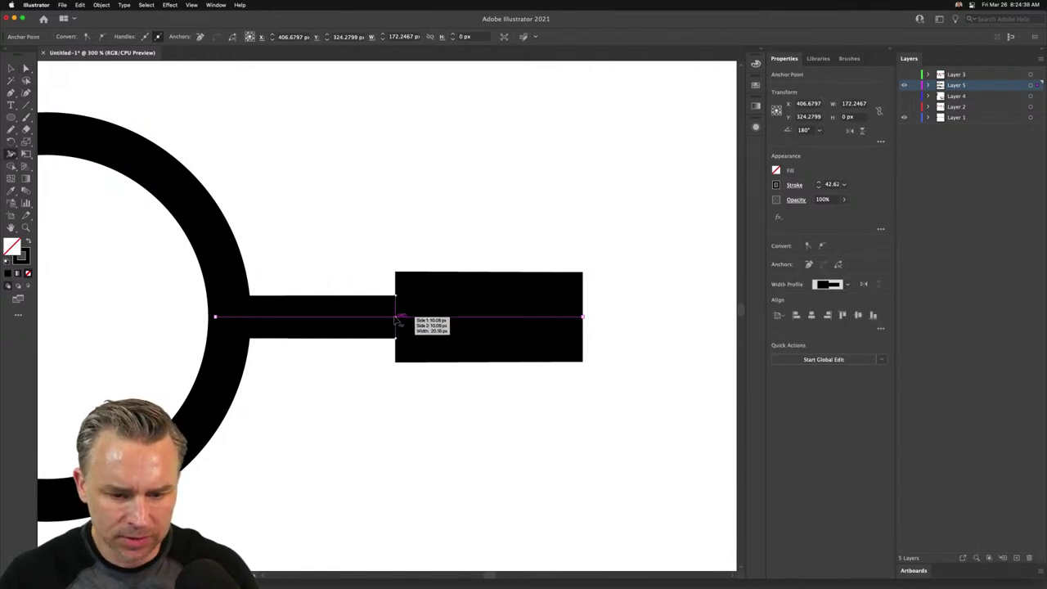
{"action": "left_click_drag", "start_coordinate": [395, 320], "coordinate": [294, 320]}
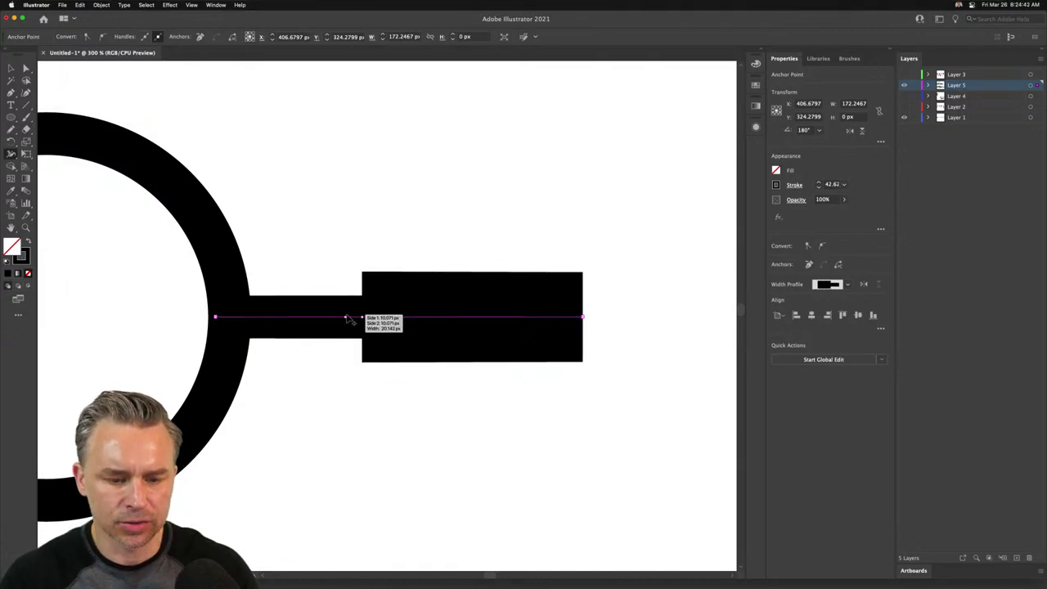
{"action": "key", "text": "v"}
{"action": "left_click", "coordinate": [198, 136]}
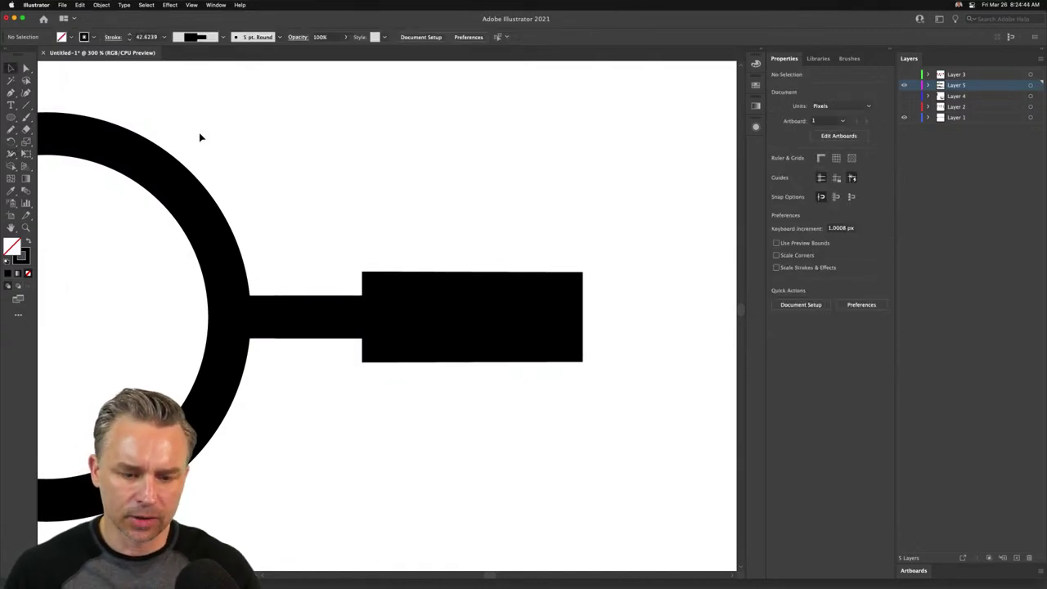
- Move the complete magnifying glass, ring and handle together, below the PICTURE DETECTIVE wordmark
{"action": "key", "text": "super+minus"}
{"action": "key", "text": "super+minus"}
{"action": "key", "text": "super+minus"}
{"action": "key", "text": "super+minus"}
{"action": "left_click_drag", "start_coordinate": [325, 250], "coordinate": [447, 374]}
{"action": "scroll", "coordinate": [245, 310], "scroll_direction": "down", "scroll_amount": 2}
{"action": "scroll", "coordinate": [245, 311], "scroll_direction": "right", "scroll_amount": 2}
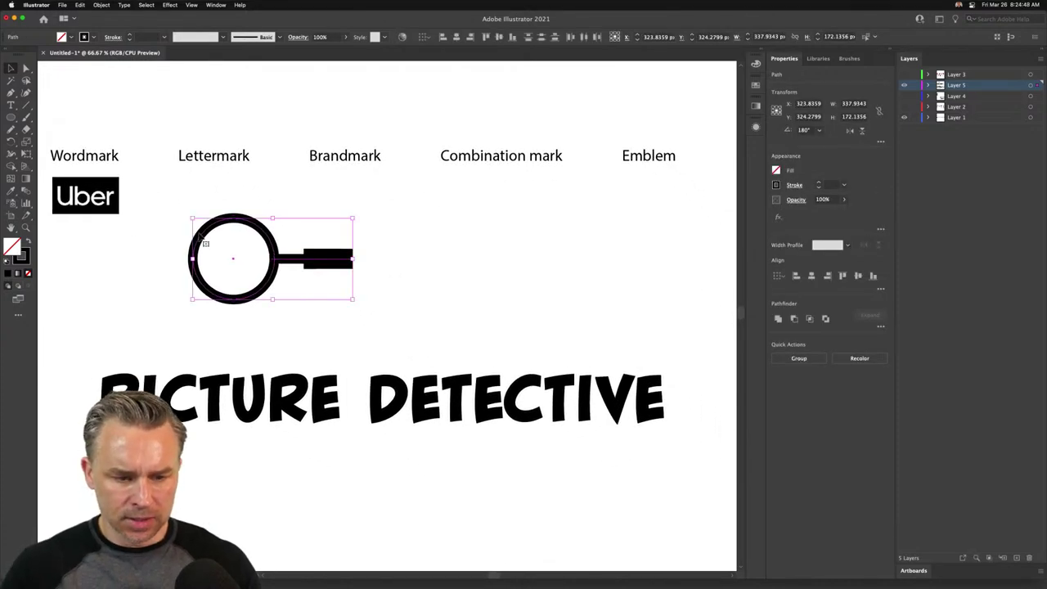
{"action": "left_click_drag", "start_coordinate": [217, 236], "coordinate": [375, 469]}
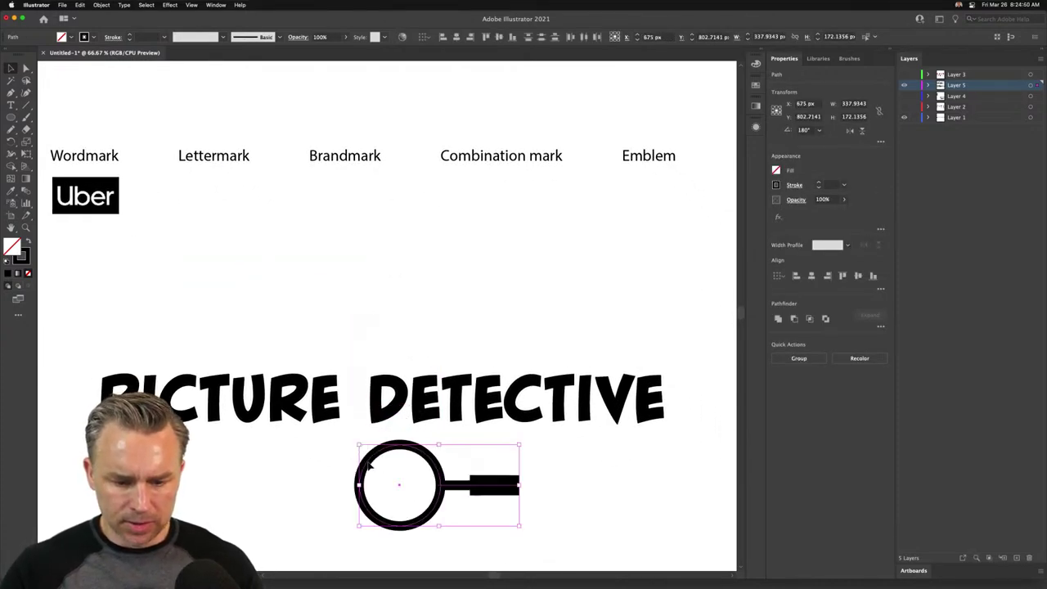
- Move the wordmark up toward the heading row and place the magnifying glass slightly higher below it
{"action": "left_click_drag", "start_coordinate": [369, 420], "coordinate": [392, 337]}
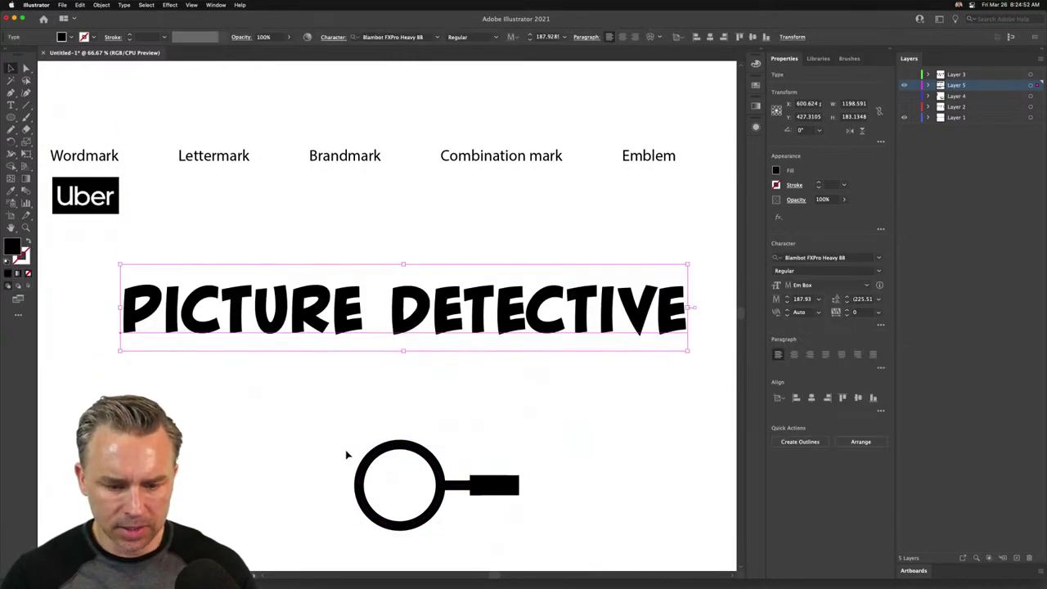
{"action": "left_click_drag", "start_coordinate": [314, 422], "coordinate": [512, 532]}
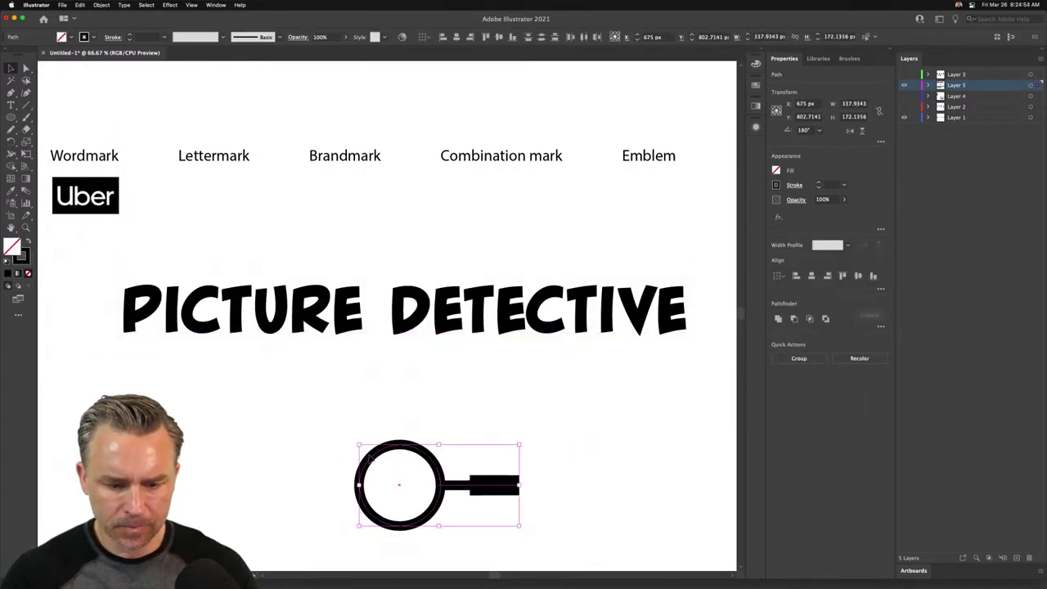
{"action": "left_click_drag", "start_coordinate": [311, 423], "coordinate": [561, 542]}
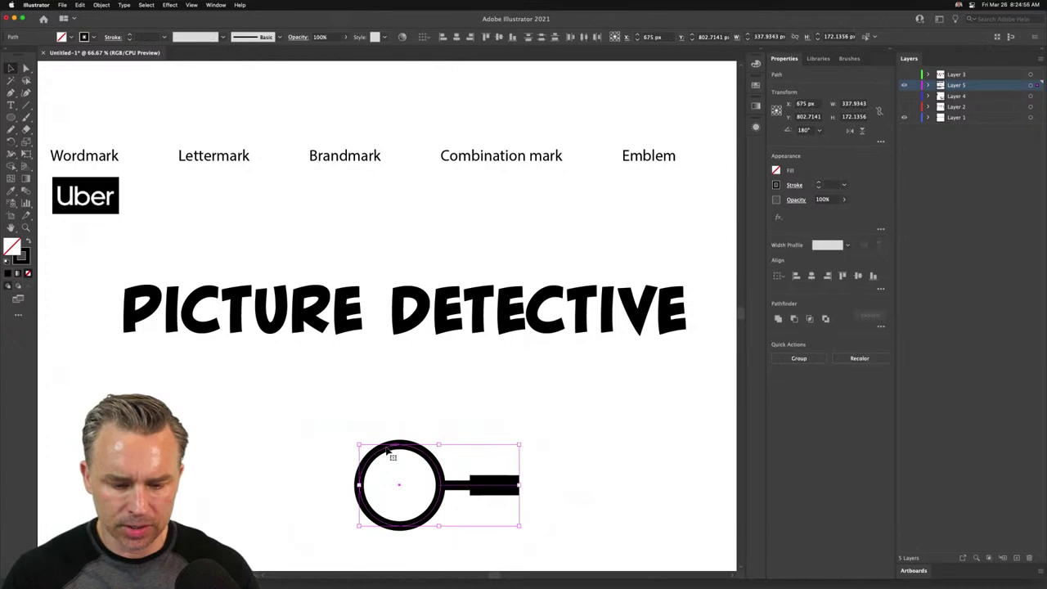
{"action": "left_click_drag", "start_coordinate": [388, 450], "coordinate": [398, 420]}
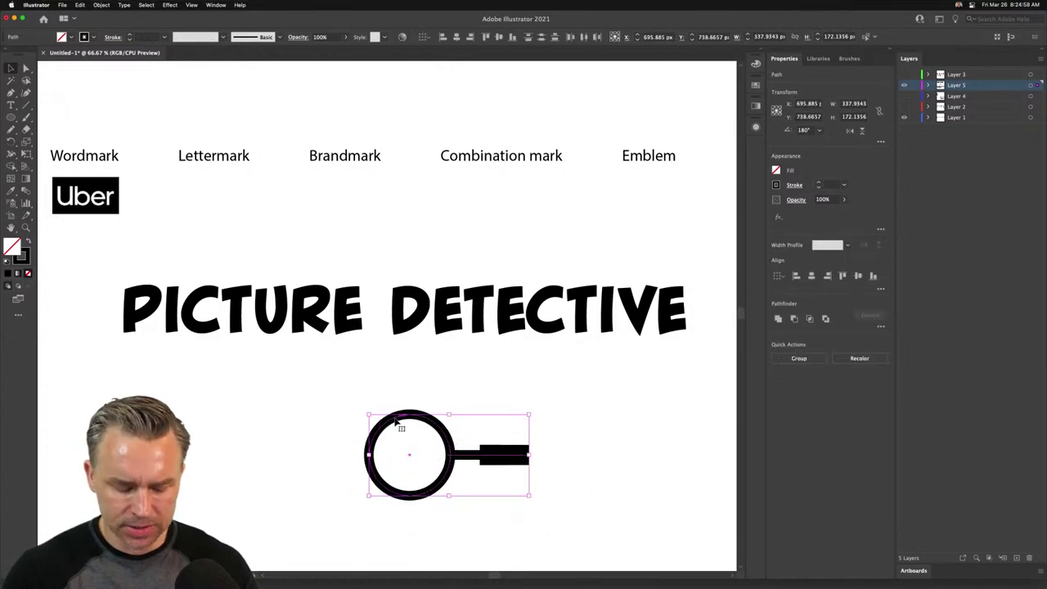
{"action": "left_click", "coordinate": [394, 380]}
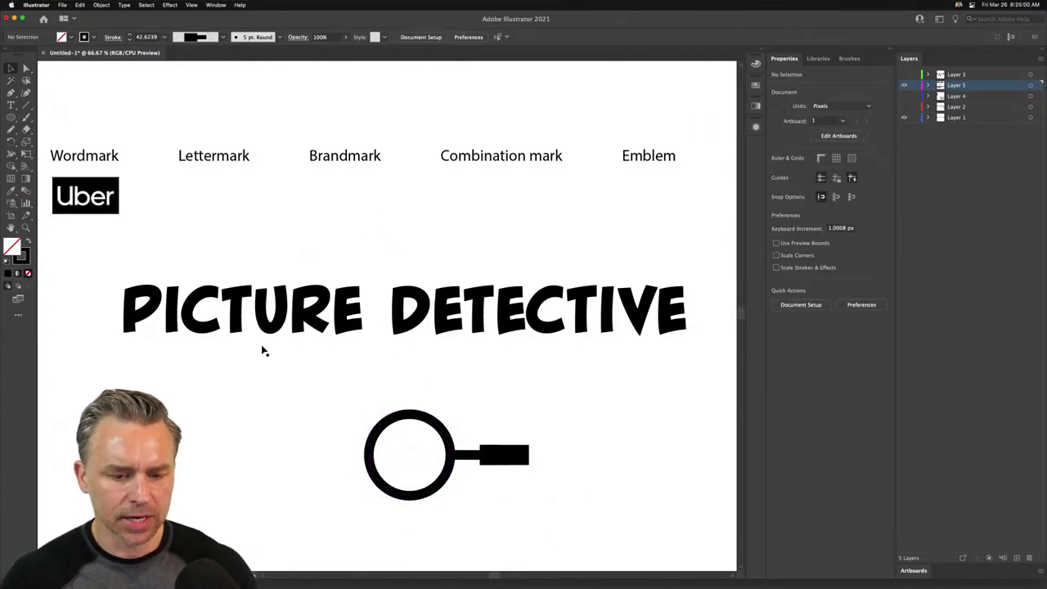
- Duplicate the PICTURE DETECTIVE wordmark directly below the original and set the copy's font size to 120 pt
{"action": "left_click", "coordinate": [11, 117]}
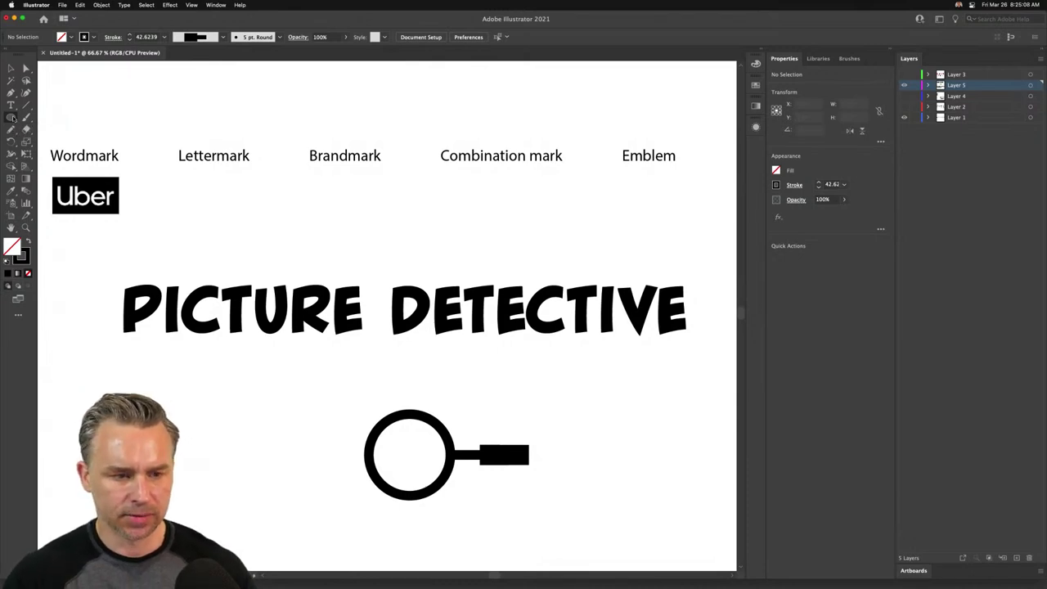
{"action": "left_click", "coordinate": [11, 68]}
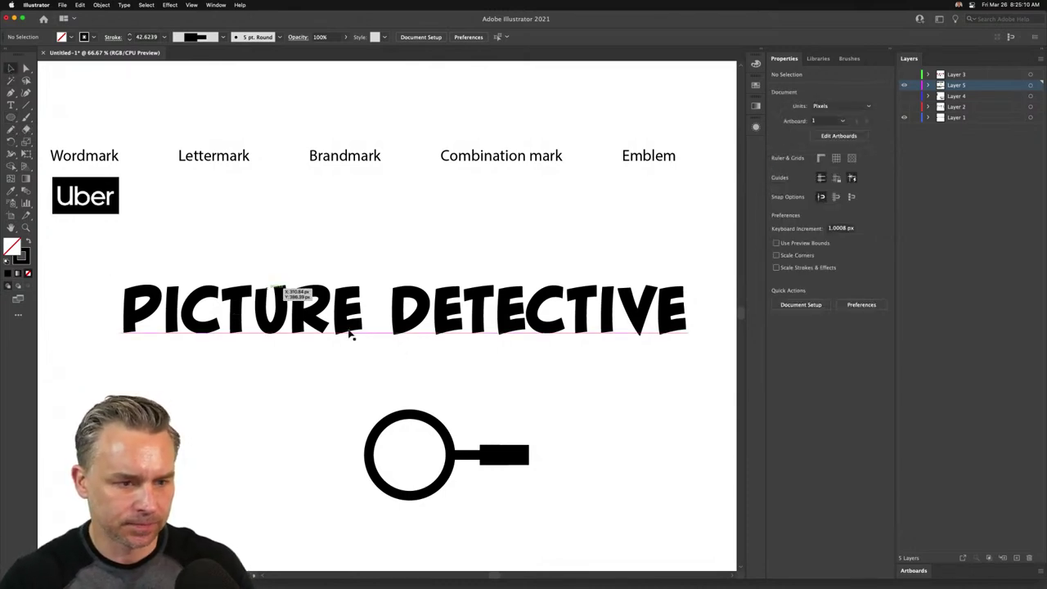
{"action": "left_click_drag", "start_coordinate": [341, 315], "coordinate": [341, 384]}
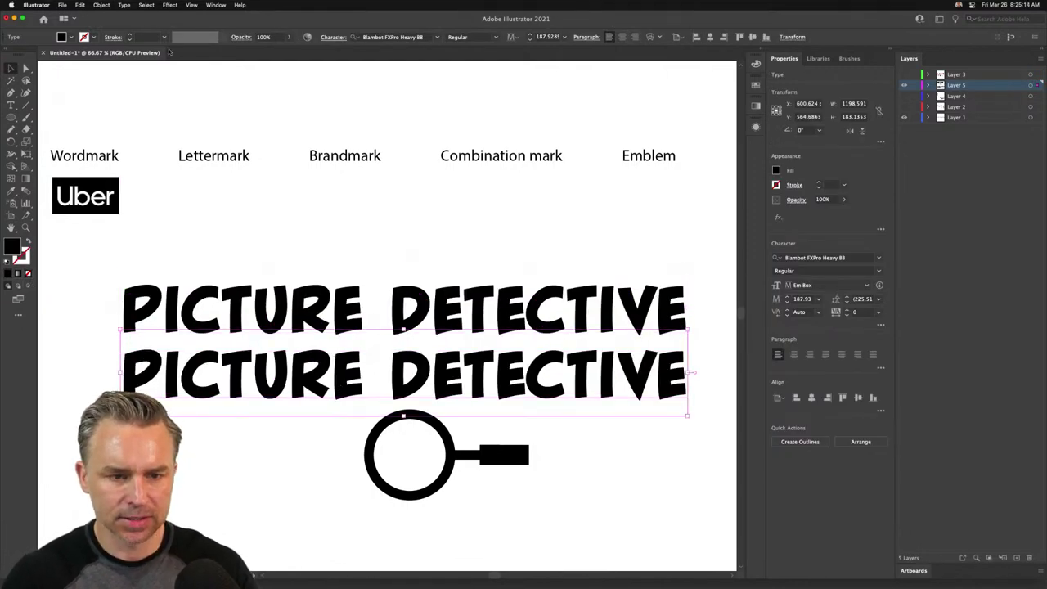
{"action": "left_click", "coordinate": [809, 299]}
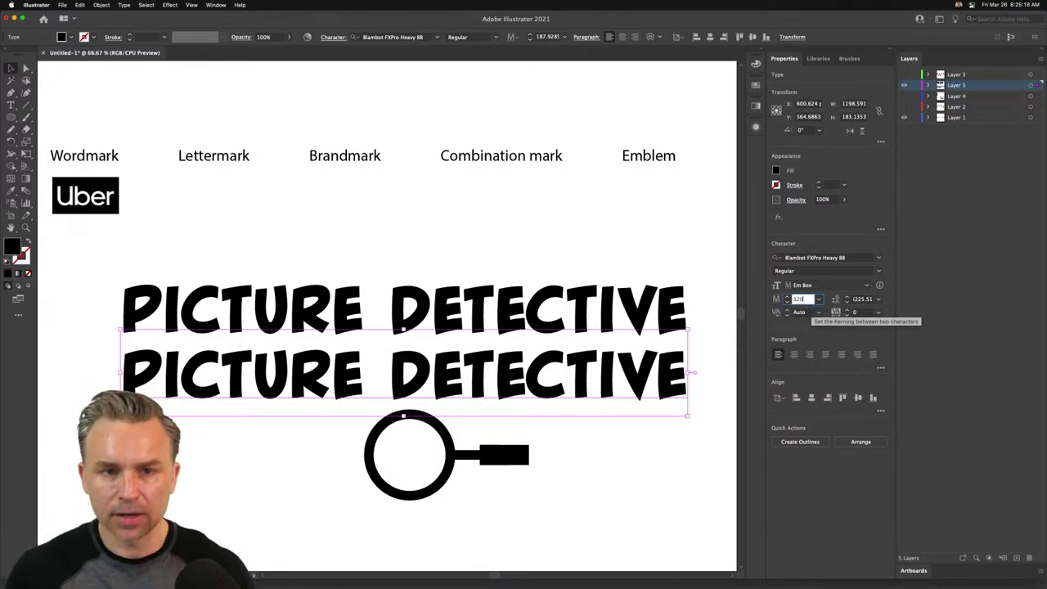
{"action": "key", "text": "Return"}
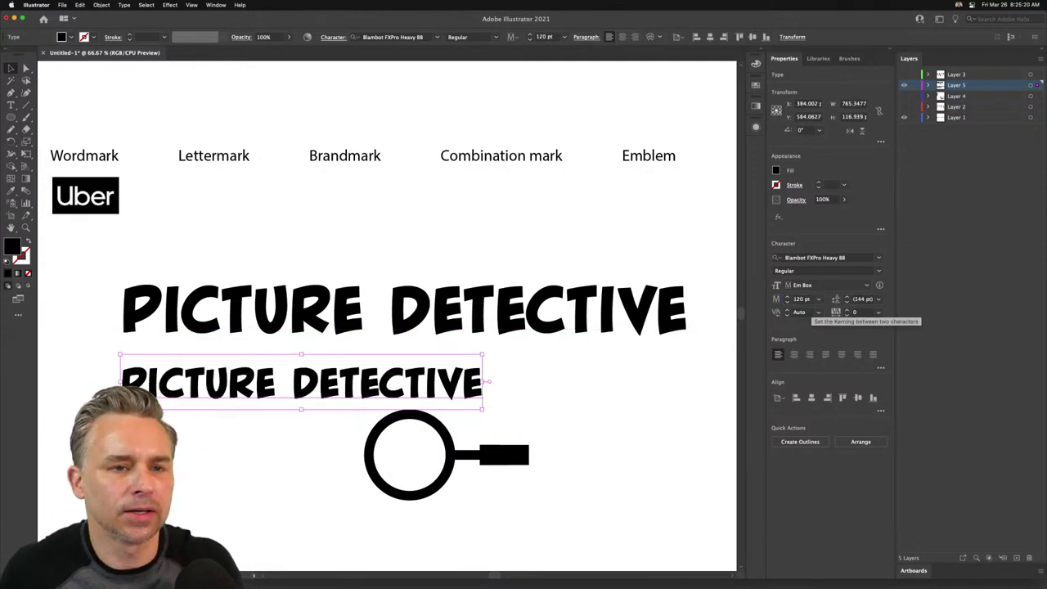
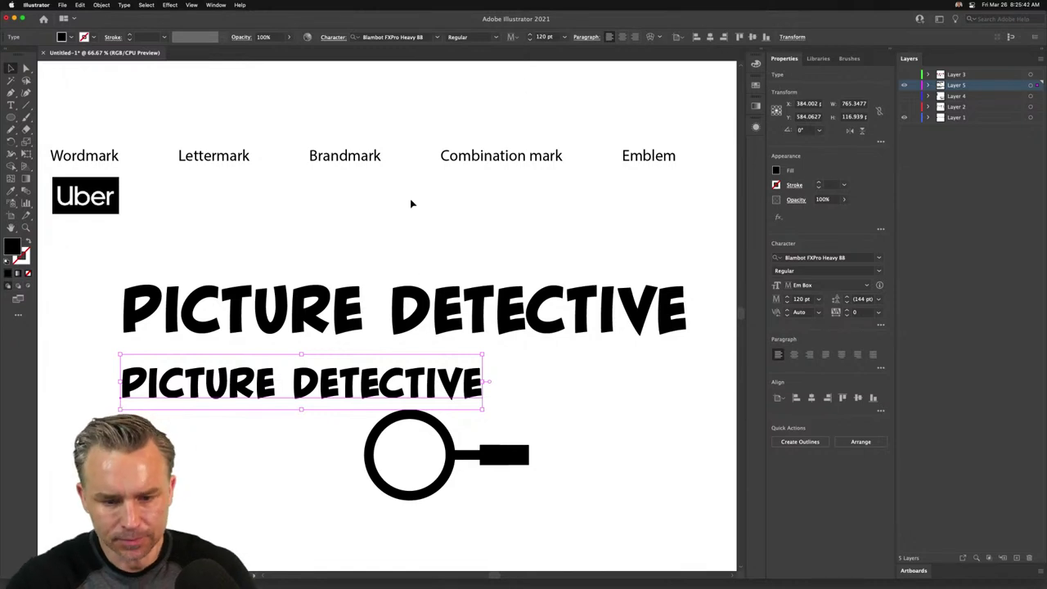
- Move the large wordmark slightly up to widen the gap above its smaller copy
{"action": "left_click", "coordinate": [342, 316]}
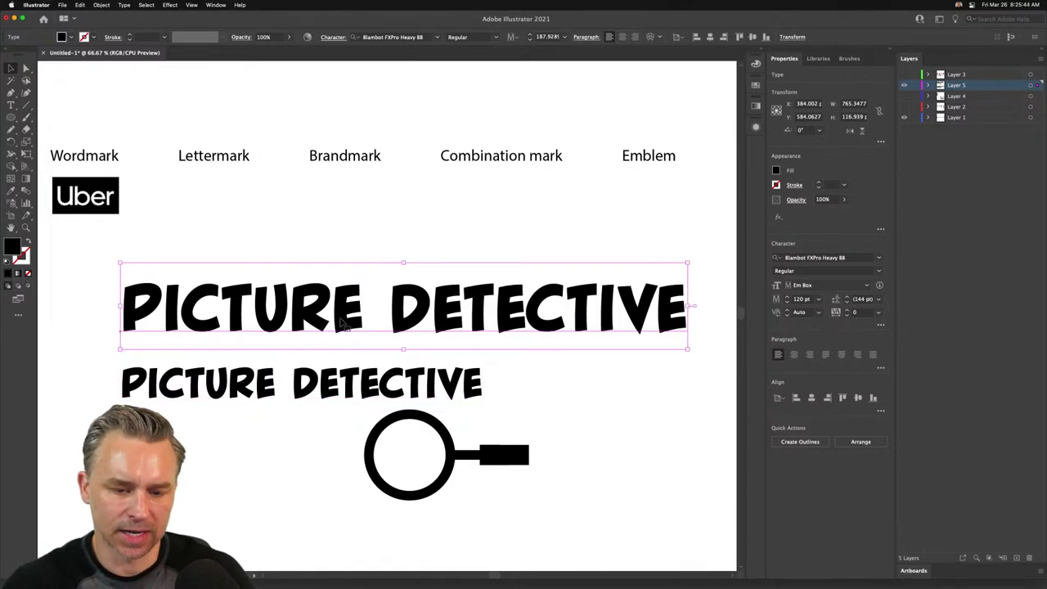
{"action": "left_click_drag", "start_coordinate": [342, 317], "coordinate": [339, 308]}
{"action": "left_click", "coordinate": [331, 222]}
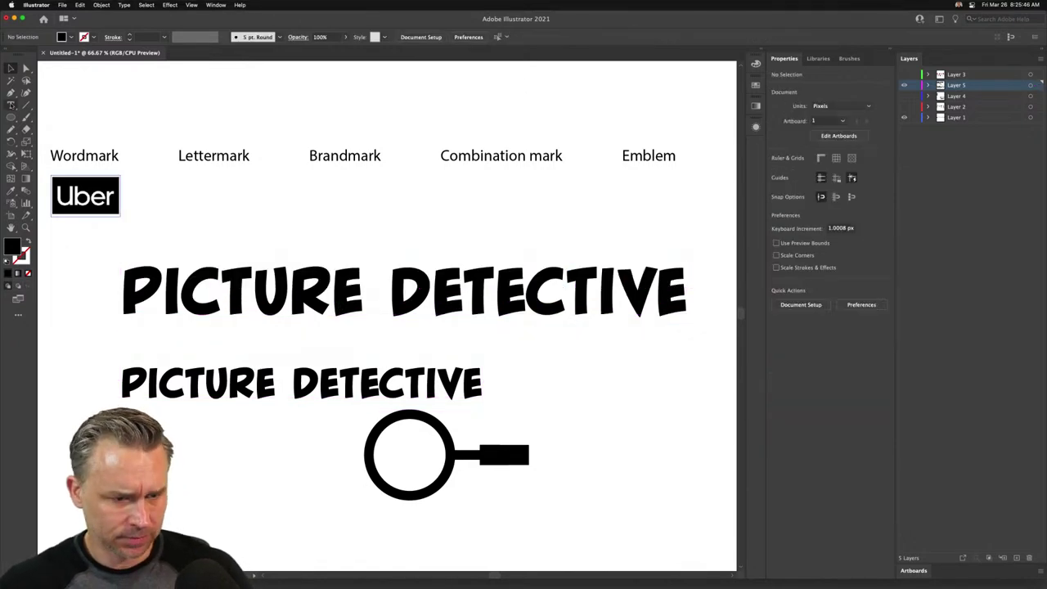
- Draw a dark red (892E2E) rectangle of about 956 × 673 px over the middle of the large wordmark
{"action": "left_click", "coordinate": [9, 117]}
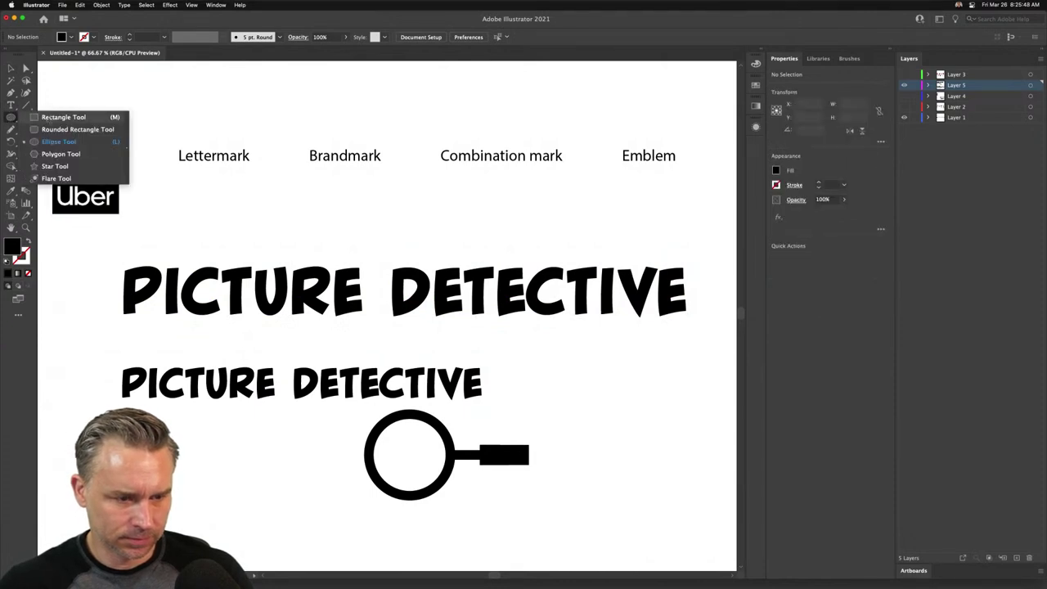
{"action": "left_click", "coordinate": [51, 118]}
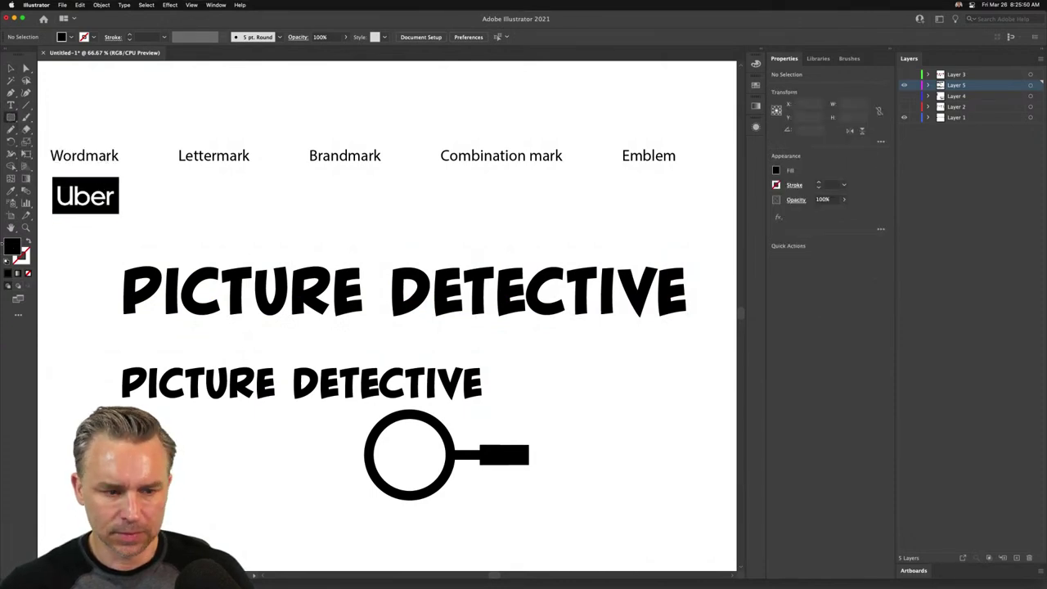
{"action": "double_click", "coordinate": [12, 245]}
{"action": "key", "text": "super+v"}
{"action": "key", "text": "Return"}
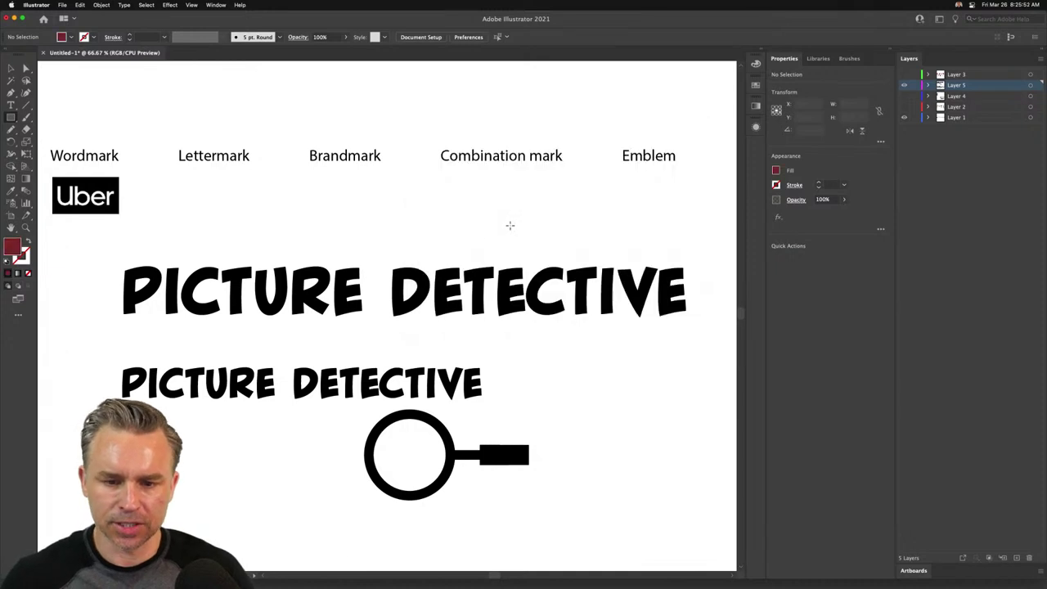
{"action": "left_click_drag", "start_coordinate": [166, 124], "coordinate": [617, 439]}
- Bring the large wordmark in front of the red rectangle and shift it slightly up
{"action": "left_click", "coordinate": [12, 67]}
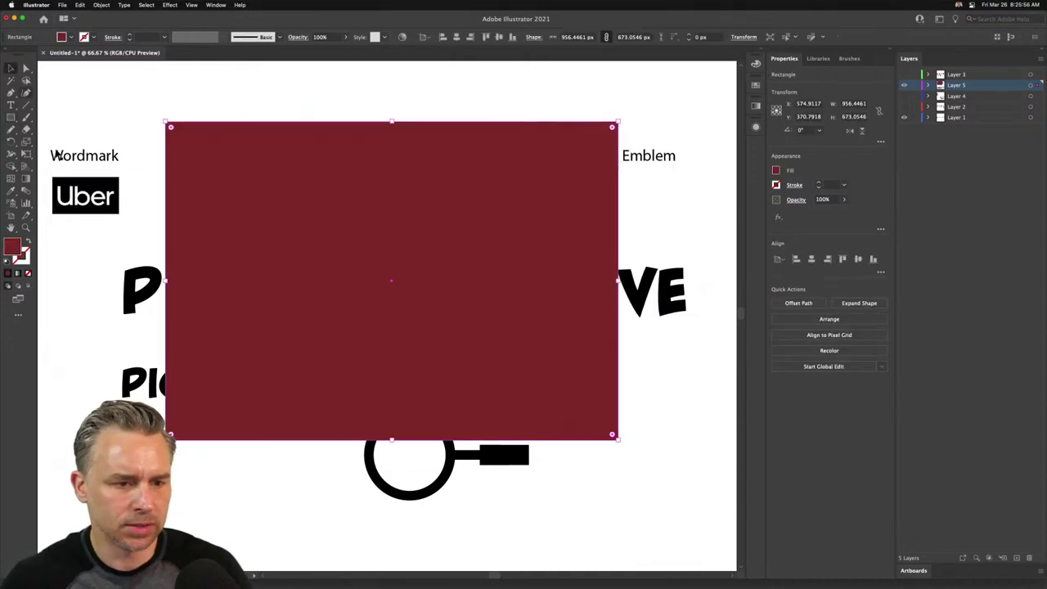
{"action": "left_click", "coordinate": [141, 288]}
{"action": "key", "text": "super+shift+bracketright"}
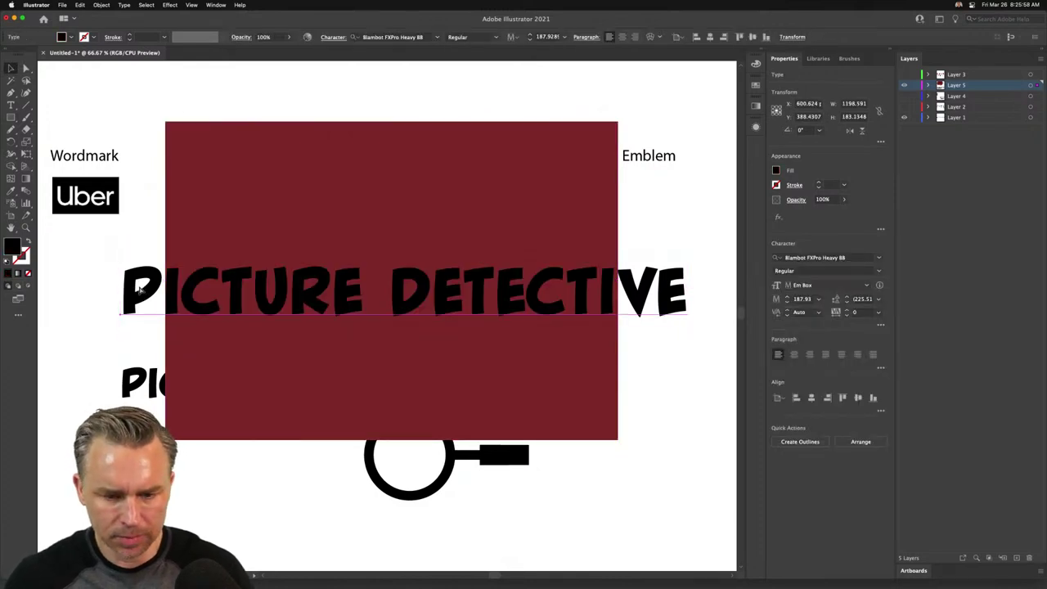
{"action": "mouse_move", "coordinate": [307, 301]}
{"action": "left_mouse_down"}
{"action": "mouse_move", "coordinate": [323, 287]}
{"action": "mouse_move", "coordinate": [309, 289]}
{"action": "left_mouse_up"}
- Draw a black circle about 541 px across, centered over the large wordmark and red rectangle
{"action": "left_click", "coordinate": [49, 316]}
{"action": "left_click_drag", "start_coordinate": [10, 121], "coordinate": [62, 140]}
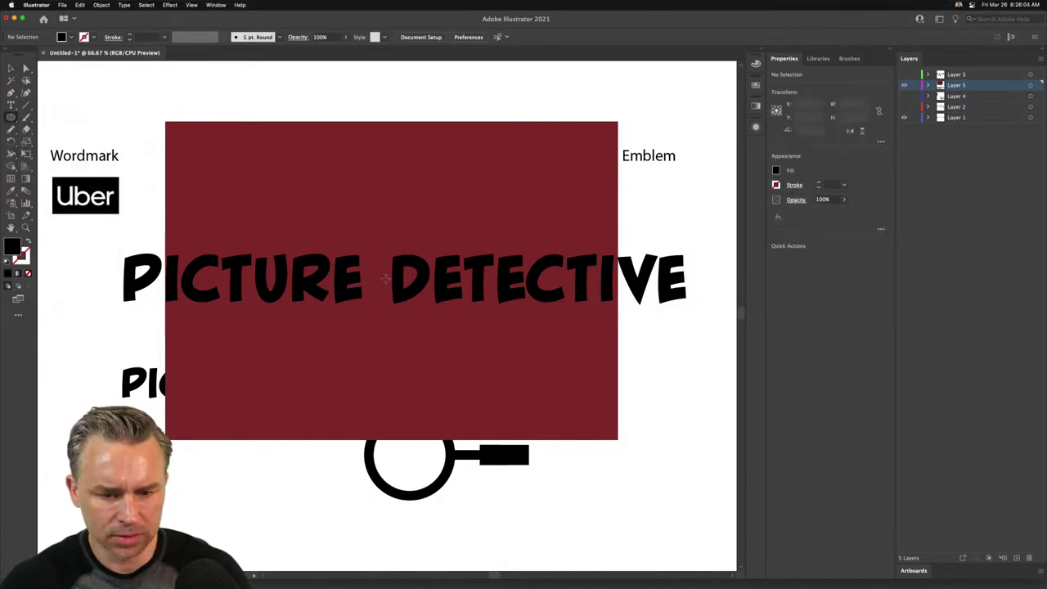
{"action": "left_click_drag", "start_coordinate": [392, 277], "coordinate": [470, 404]}
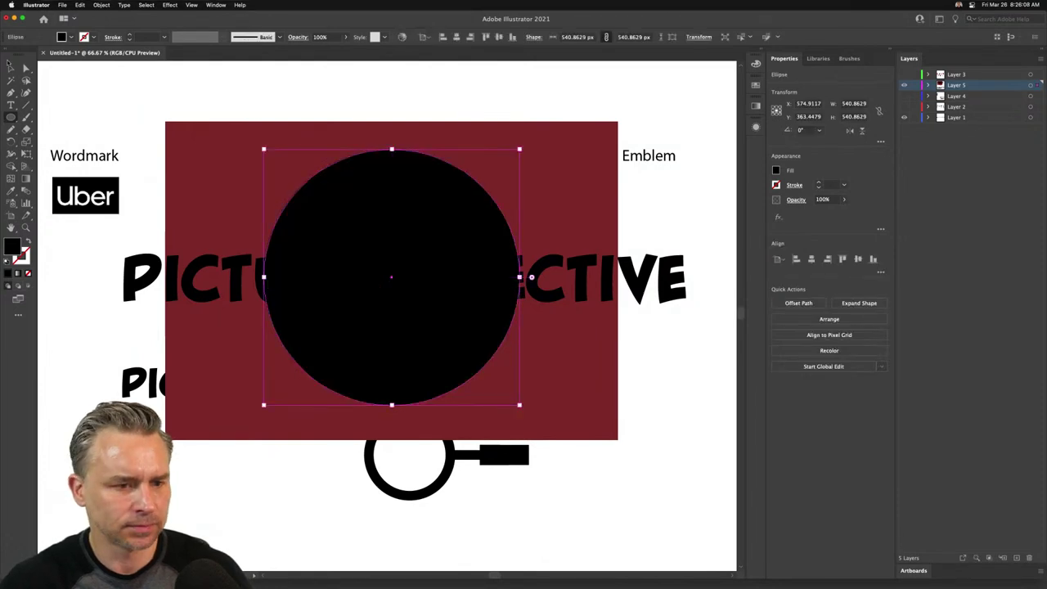
- Clip the red rectangle and large wordmark with the circle, and reposition the clipped group and the small wordmark slightly
{"action": "key", "text": "v"}
{"action": "left_click_drag", "start_coordinate": [96, 260], "coordinate": [385, 304]}
{"action": "right_click", "coordinate": [335, 263]}
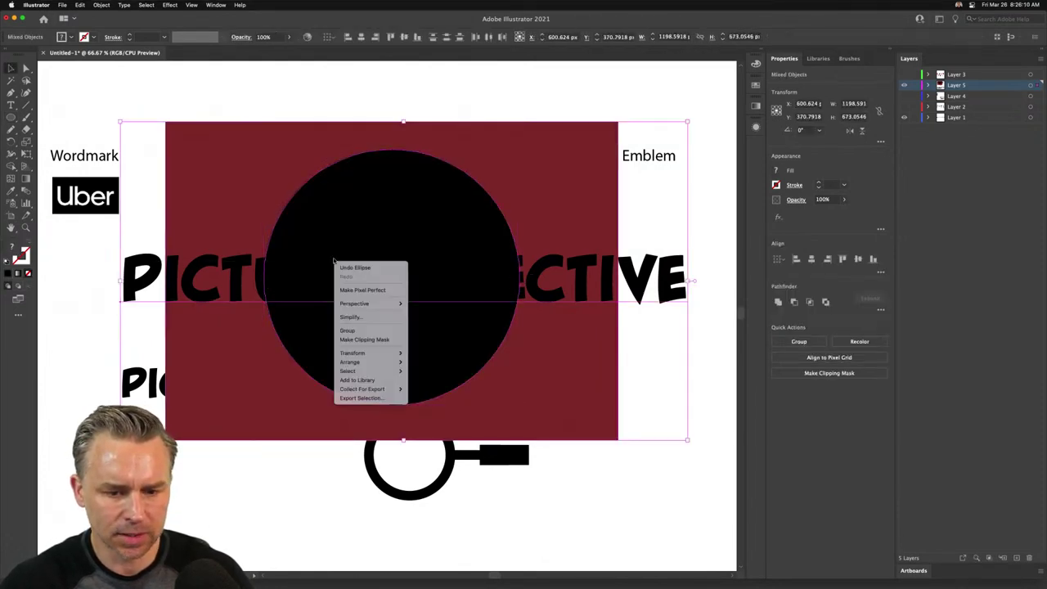
{"action": "left_click", "coordinate": [367, 339]}
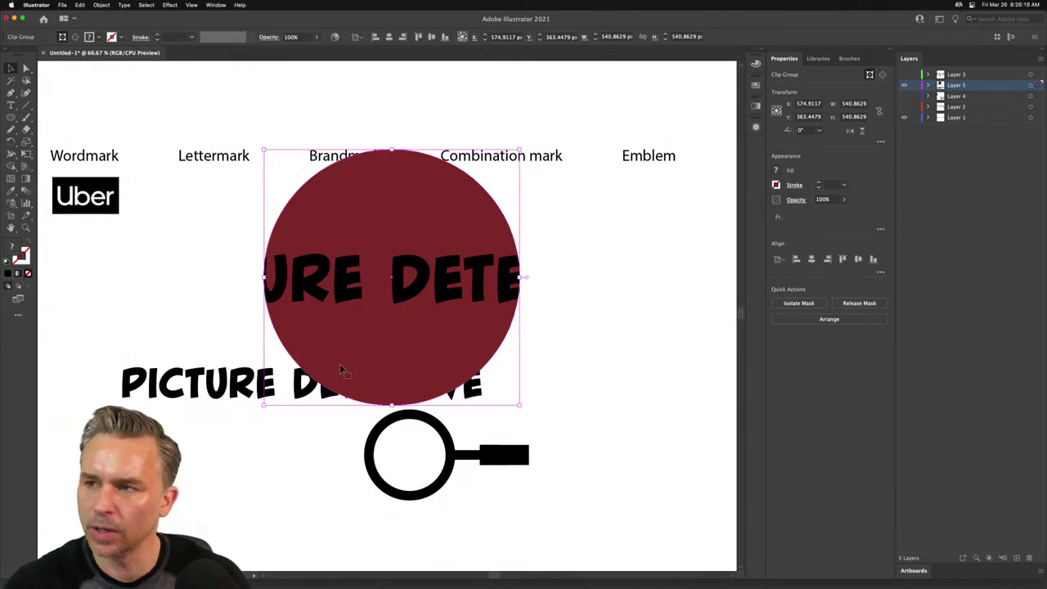
{"action": "left_click_drag", "start_coordinate": [359, 337], "coordinate": [359, 360]}
{"action": "left_click_drag", "start_coordinate": [182, 400], "coordinate": [199, 373]}
- Change the fill of the rectangle inside the clipped group to white (FFFFFF) and leave isolation mode
{"action": "double_click", "coordinate": [343, 240]}
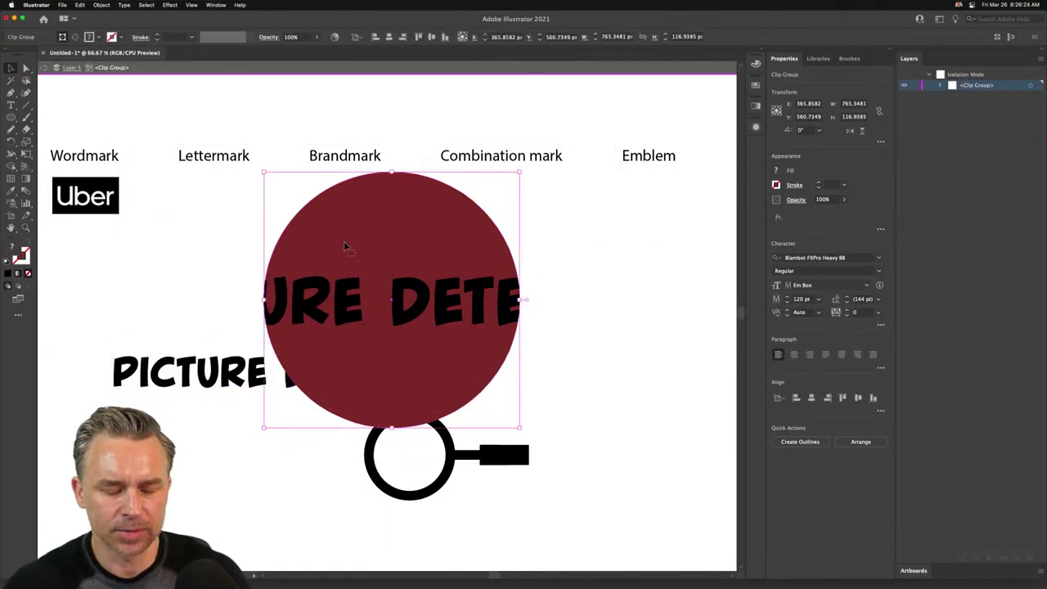
{"action": "double_click", "coordinate": [12, 245]}
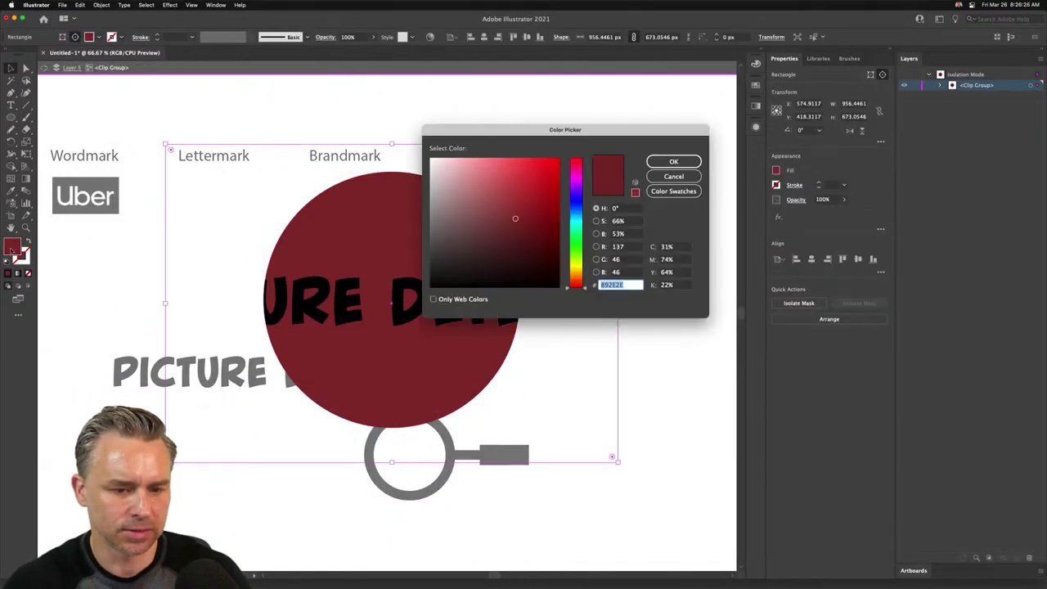
{"action": "type", "text": "ffffff"}
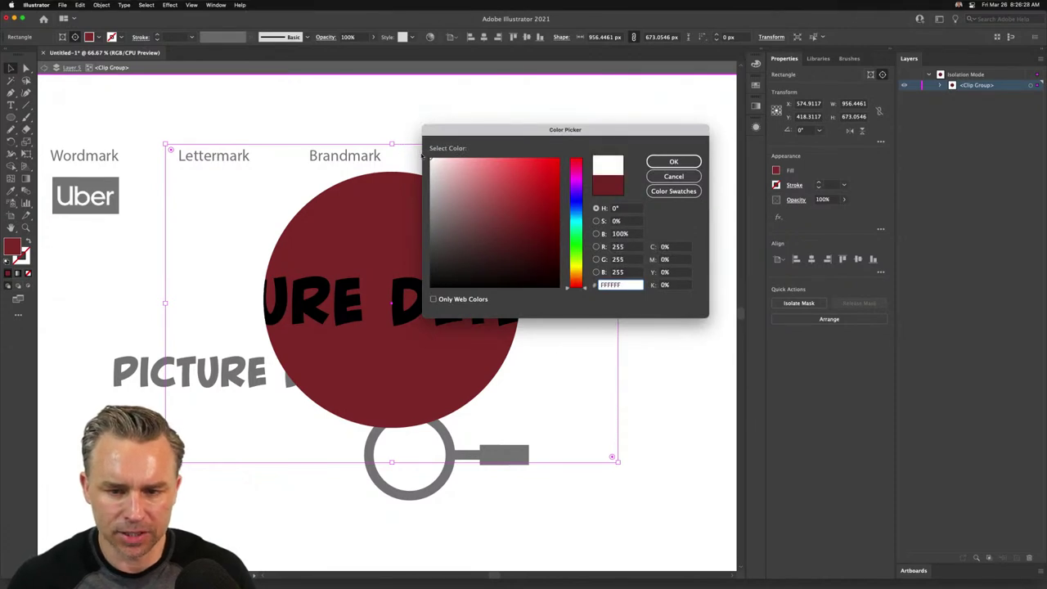
{"action": "key", "text": "Return"}
{"action": "left_click", "coordinate": [122, 267]}
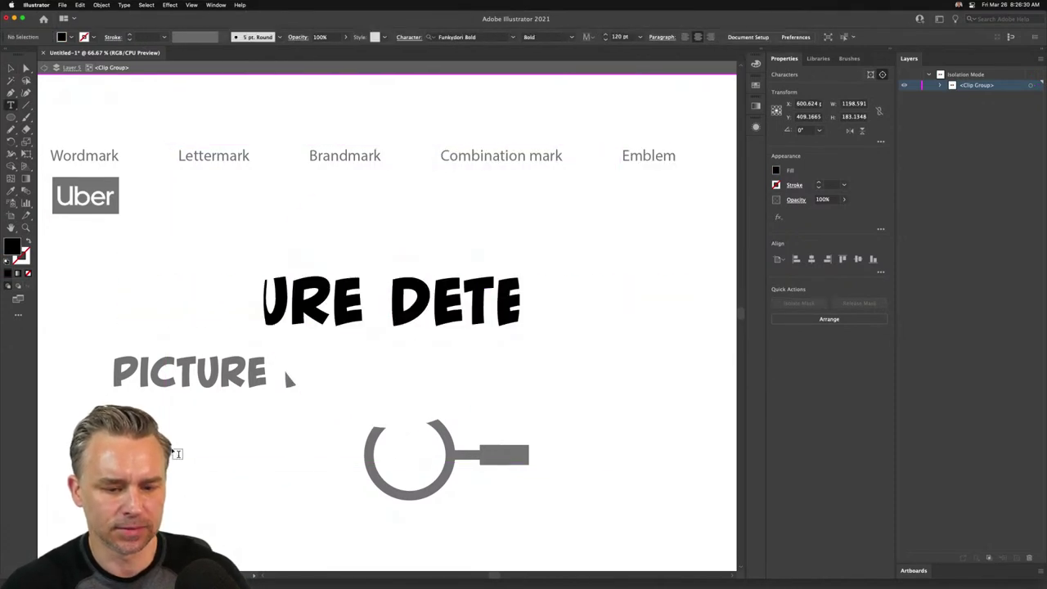
{"action": "left_click", "coordinate": [44, 69]}
{"action": "left_click", "coordinate": [44, 69]}
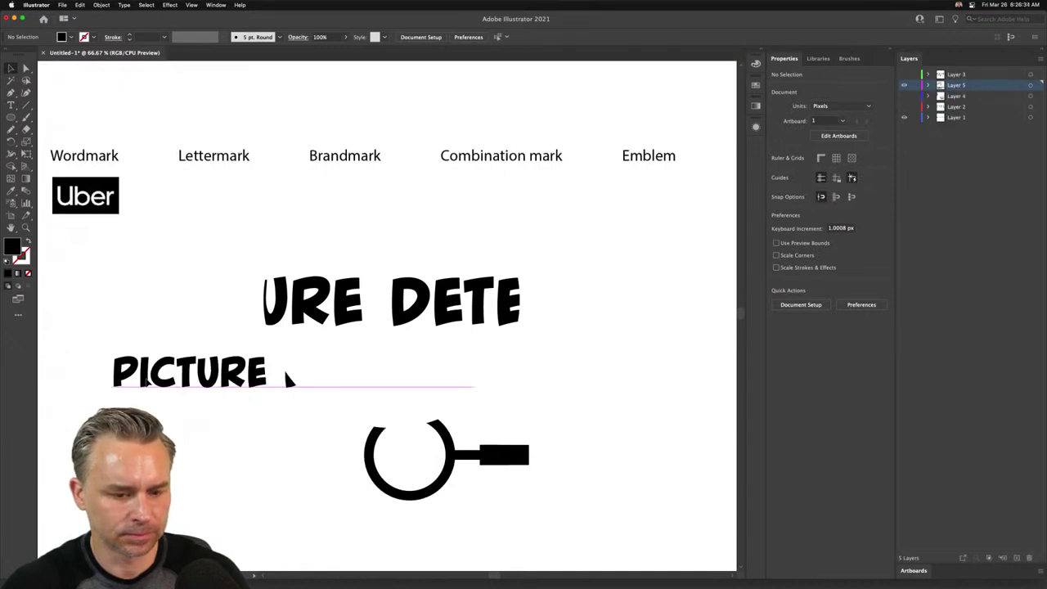
- Move the small wordmark down, copy the word DETECTIVE from it and delete that word, leaving only PICTURE
{"action": "left_click", "coordinate": [155, 374]}
{"action": "left_click_drag", "start_coordinate": [156, 375], "coordinate": [159, 407]}
{"action": "double_click", "coordinate": [286, 385]}
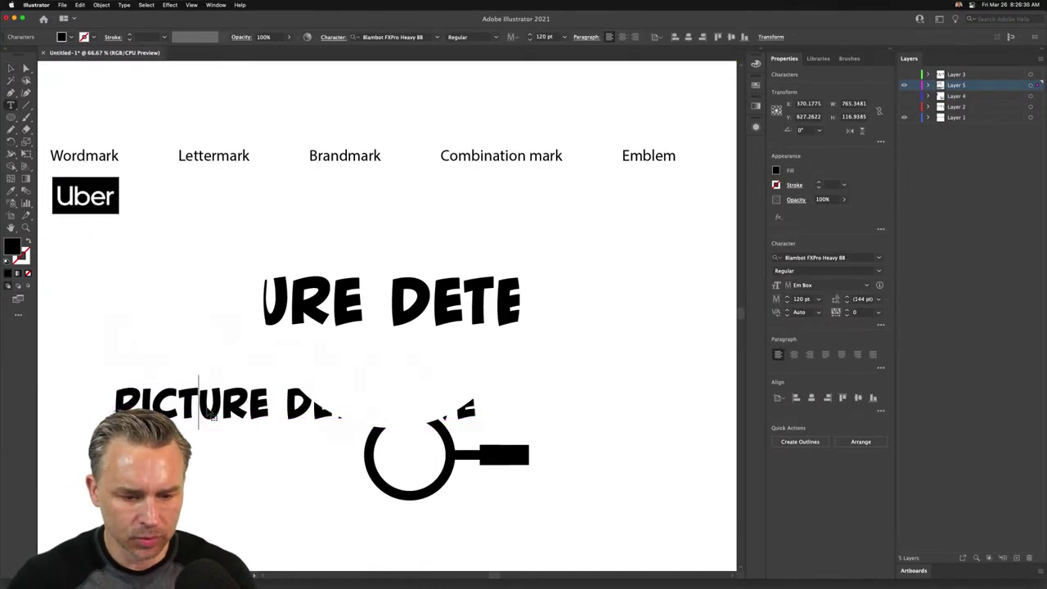
{"action": "left_click_drag", "start_coordinate": [287, 401], "coordinate": [712, 423]}
{"action": "key", "text": "super+c"}
{"action": "key", "text": "BackSpace"}
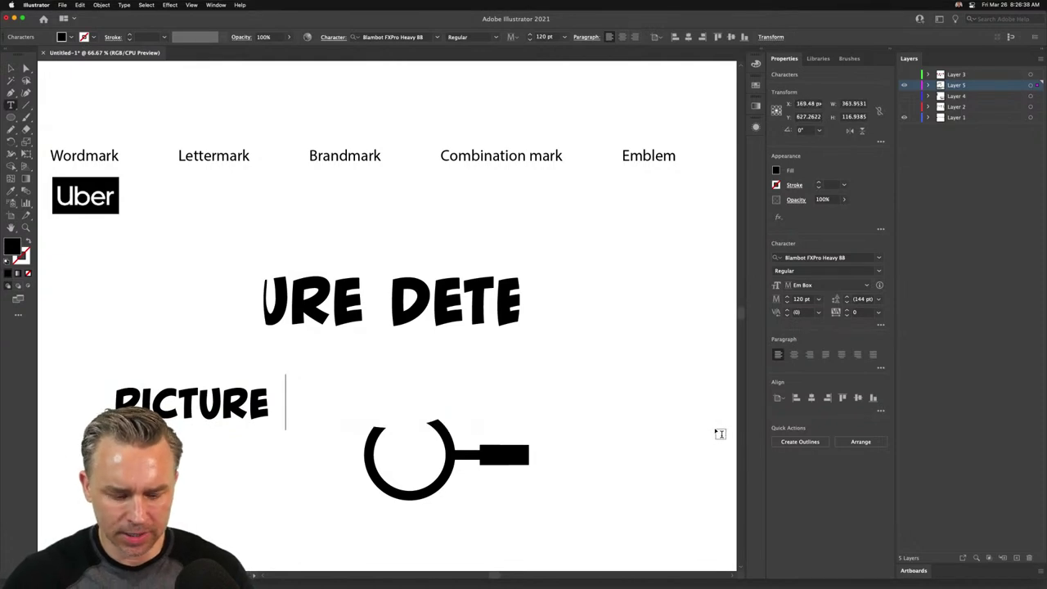
{"action": "key", "text": "Escape"}
{"action": "key", "text": "super+z"}
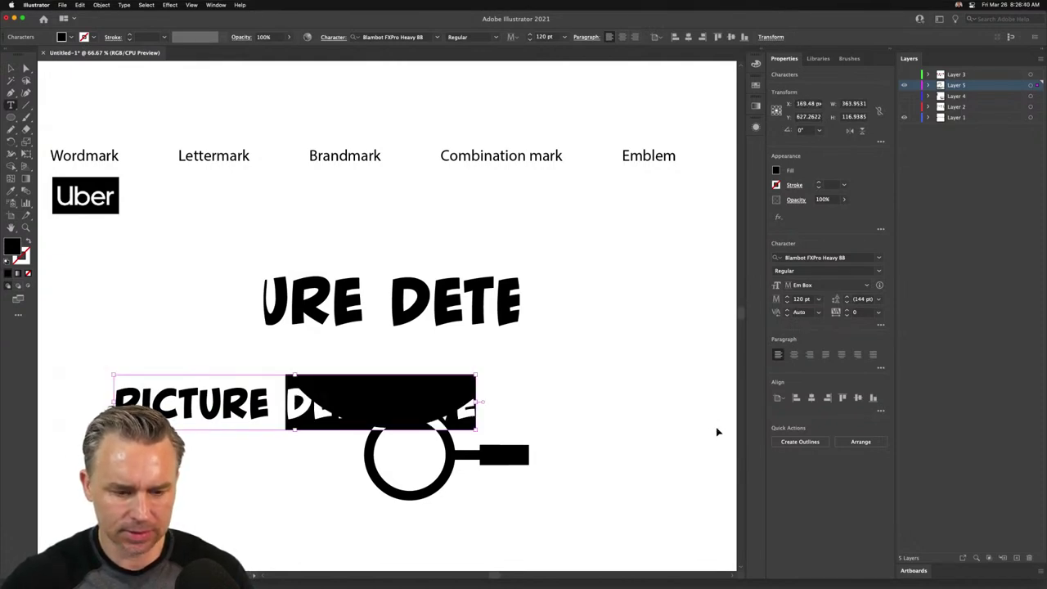
{"action": "key", "text": "BackSpace"}
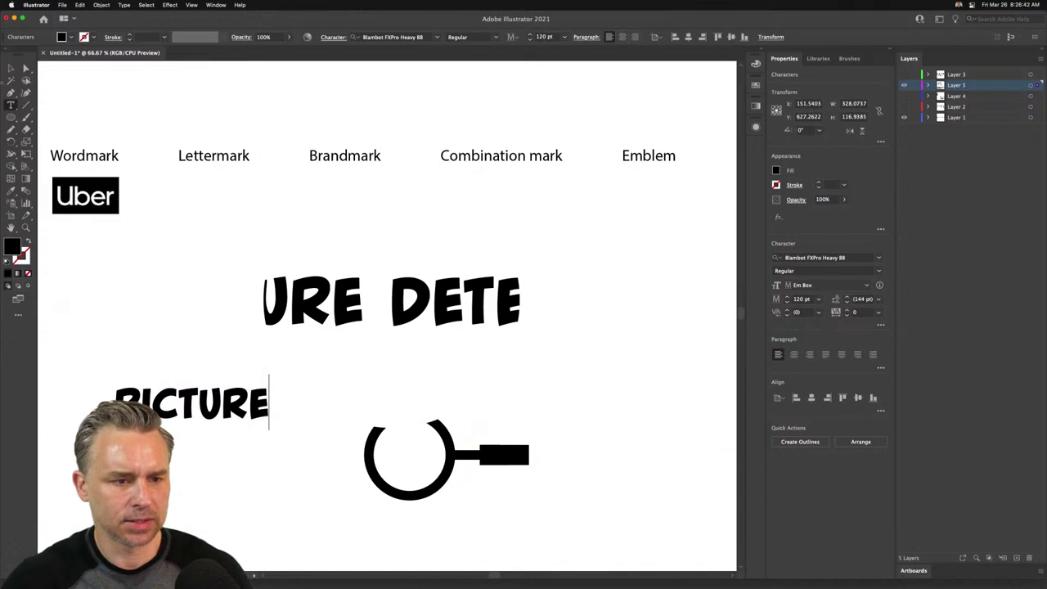
- Paste DETECTIVE as a separate text object and place it level with PICTURE, to the right of the magnifying glass's ring
{"action": "key", "text": "Escape"}
{"action": "key", "text": "super+v"}
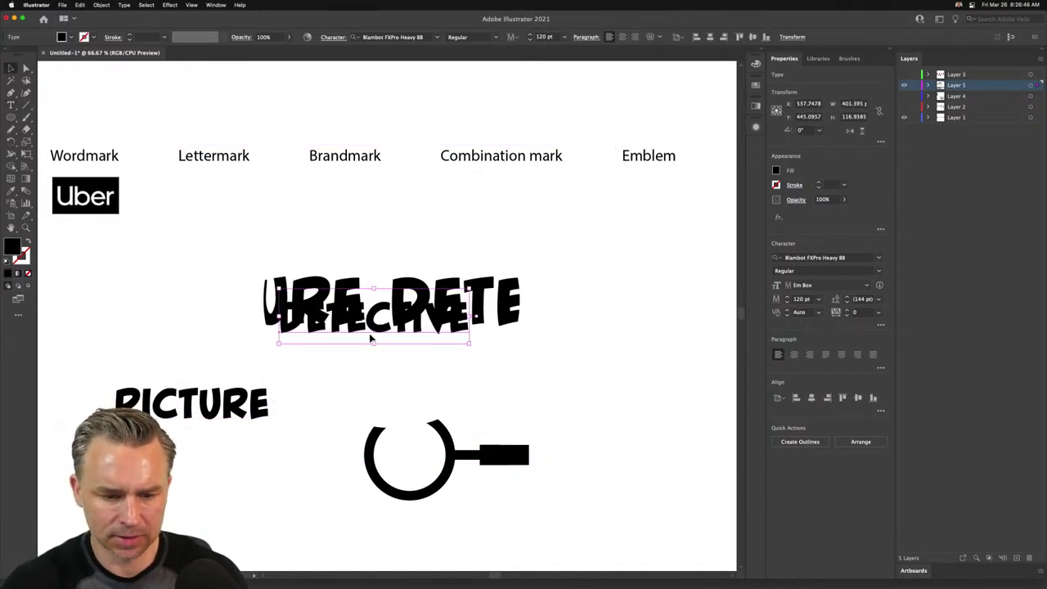
{"action": "left_click_drag", "start_coordinate": [369, 333], "coordinate": [581, 420]}
{"action": "left_click_drag", "start_coordinate": [619, 461], "coordinate": [167, 151]}
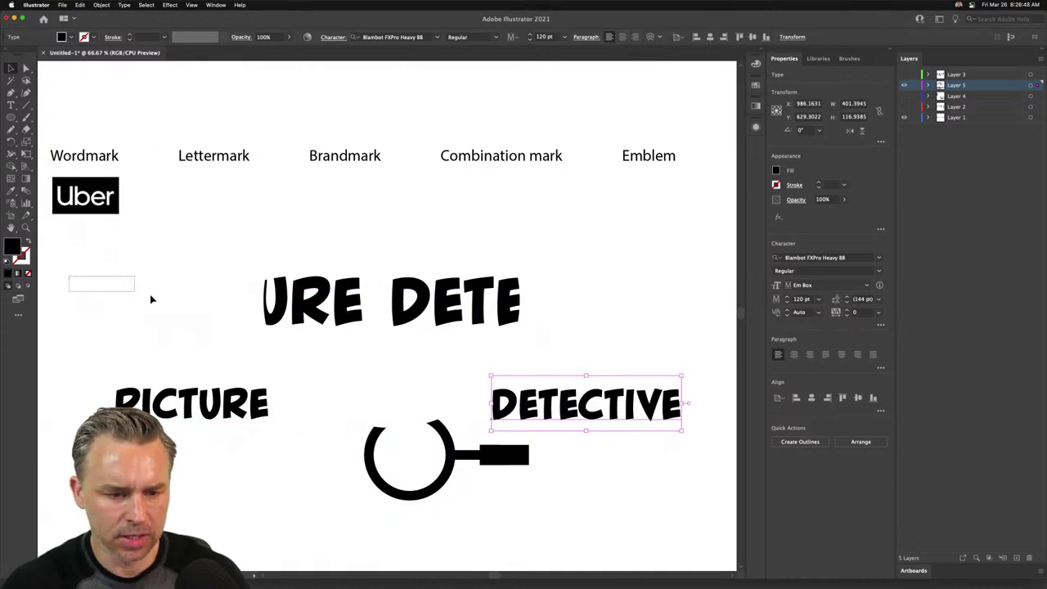
- Move the clipped circle group onto a new layer above the small wordmark, keeping its position, and lock that layer
{"action": "left_click", "coordinate": [334, 331]}
{"action": "key", "text": "Delete"}
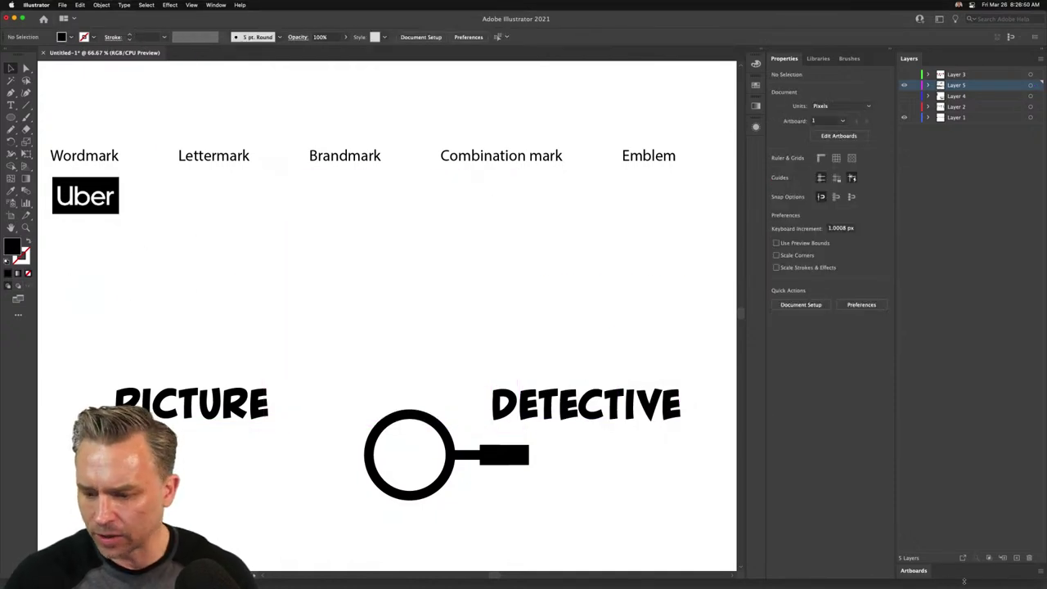
{"action": "left_click", "coordinate": [1016, 557]}
{"action": "key", "text": "super+f"}
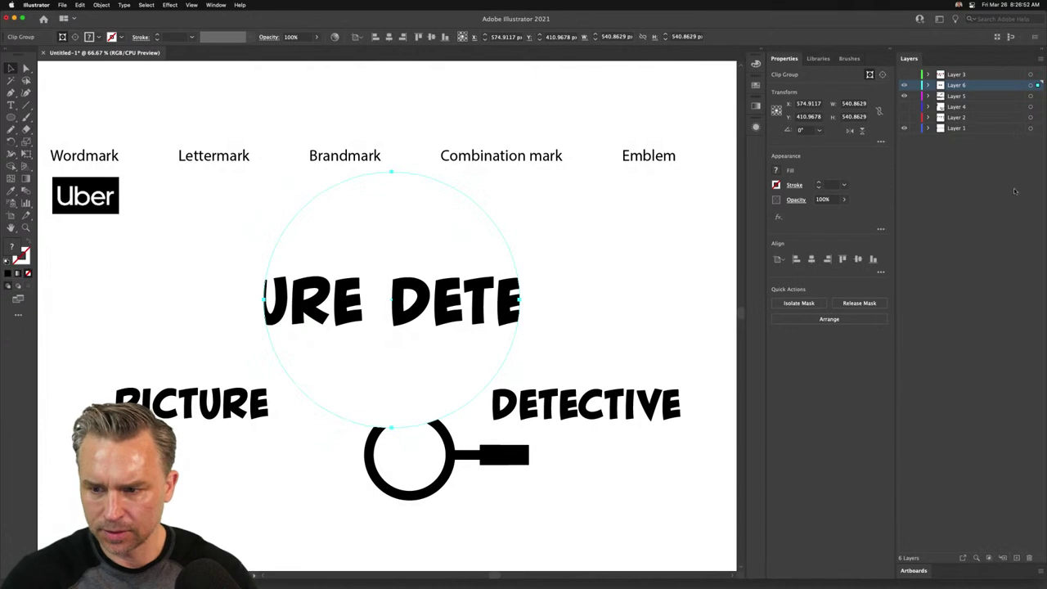
{"action": "left_click", "coordinate": [914, 85]}
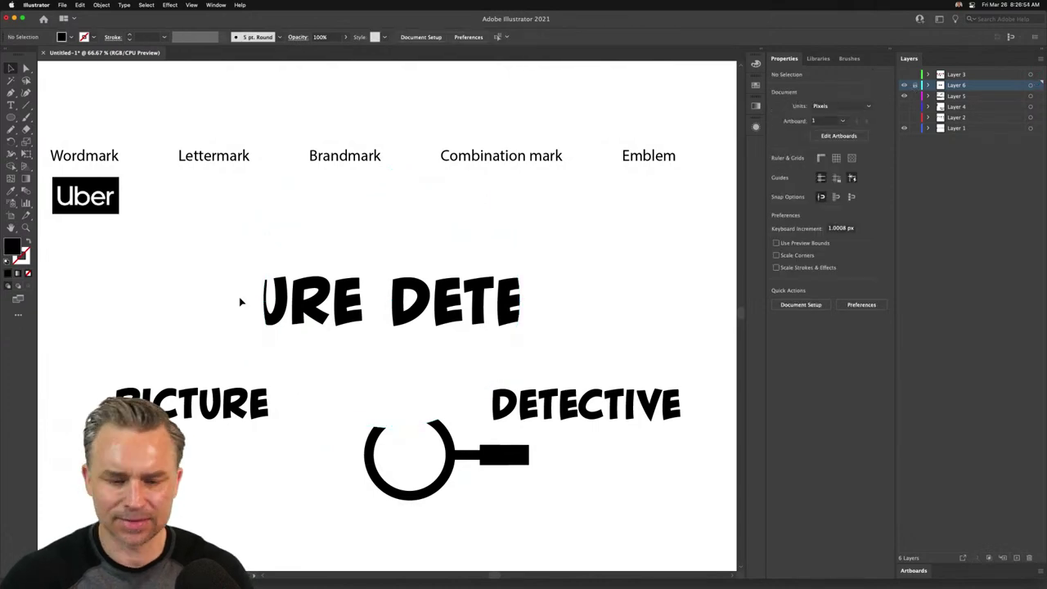
- Move the small PICTURE and DETECTIVE up to flank the enlarged lettering, and nudge DETECTIVE about 4 px right
{"action": "left_click_drag", "start_coordinate": [154, 432], "coordinate": [213, 326]}
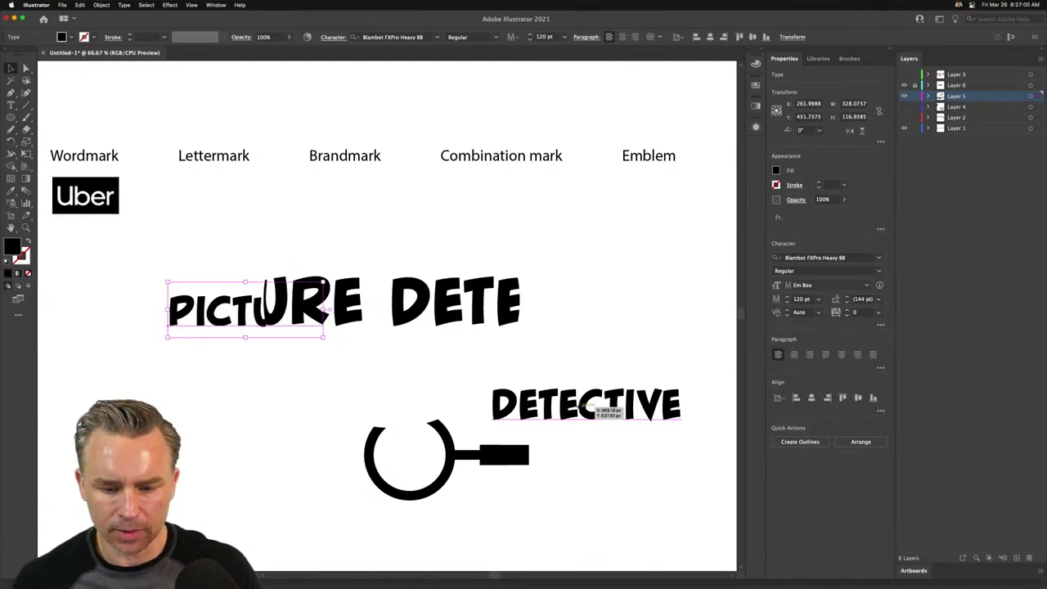
{"action": "left_click_drag", "start_coordinate": [591, 407], "coordinate": [511, 311]}
{"action": "key", "text": "Up"}
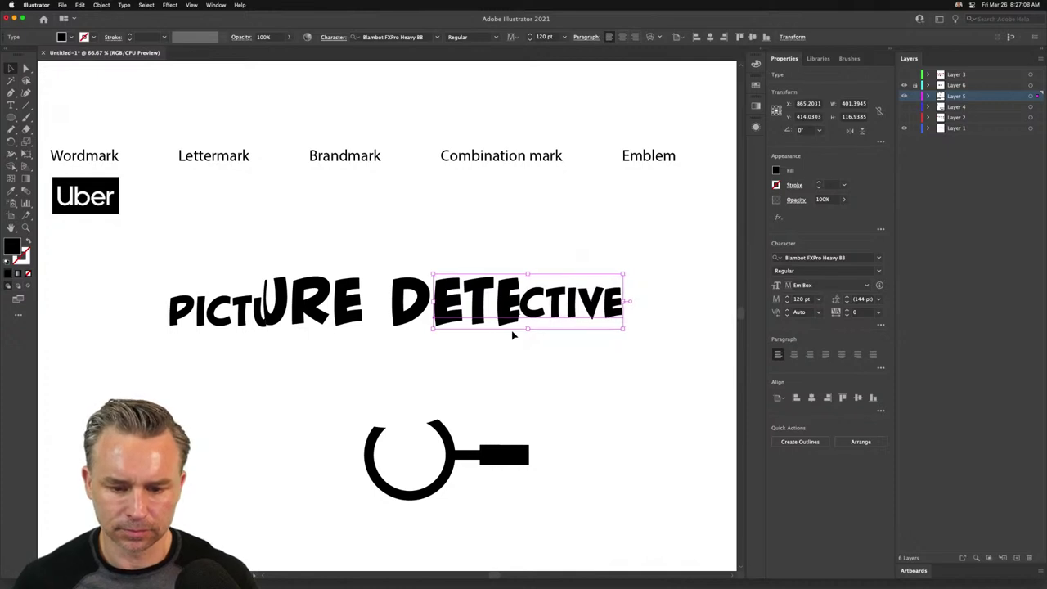
{"action": "key", "text": "Right"}
{"action": "key", "text": "Right"}
{"action": "key", "text": "Right"}
{"action": "key", "text": "Right"}
{"action": "key", "text": "Right"}
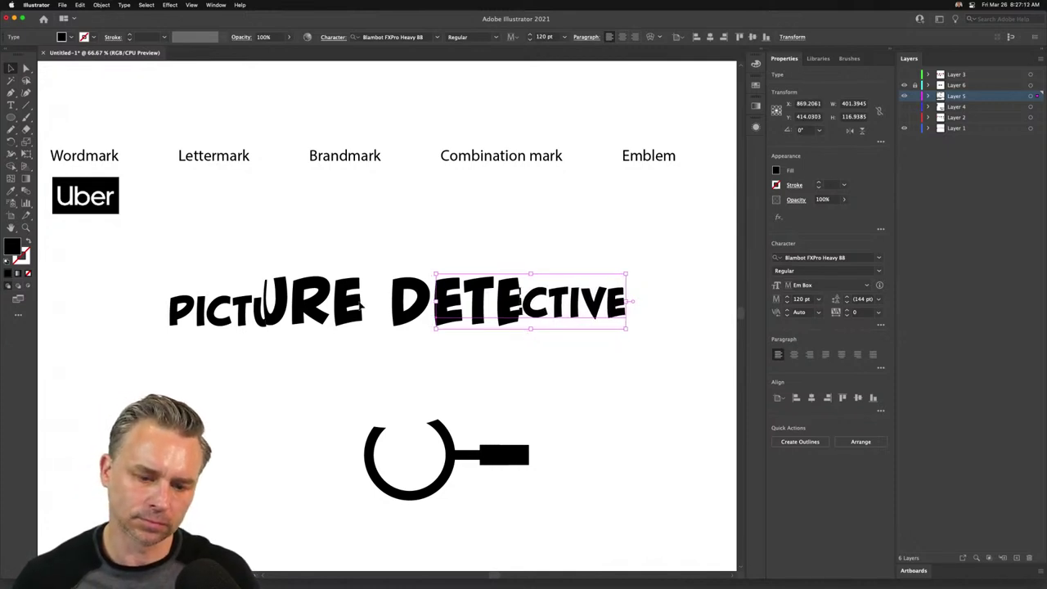
- Raise the small PICTURE by about 20 px so that it sits level with DETECTIVE
{"action": "left_click", "coordinate": [193, 318]}
{"action": "key", "text": "shift+Up"}
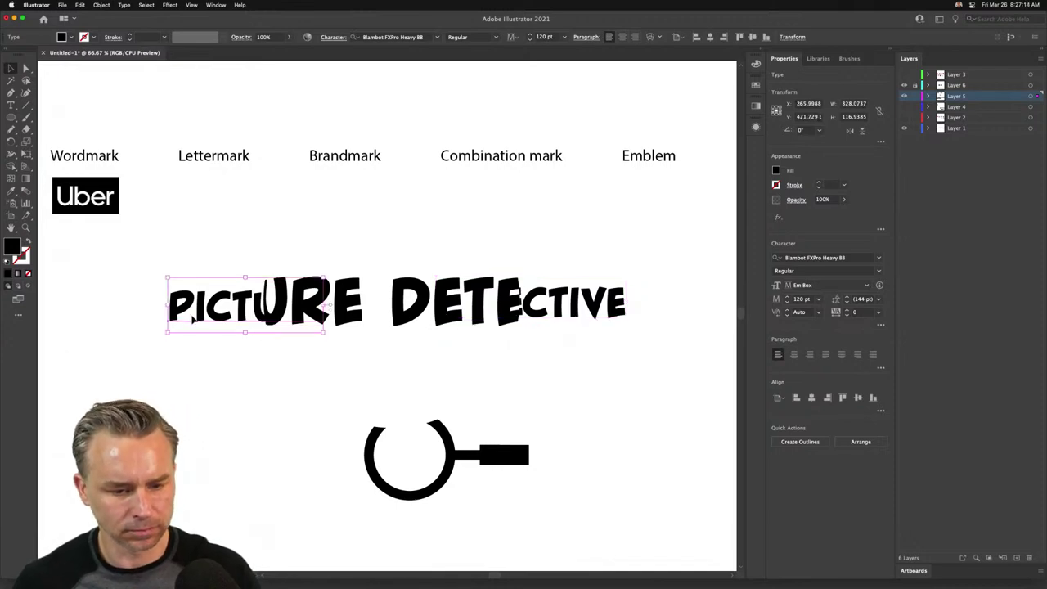
{"action": "key", "text": "shift+Up"}
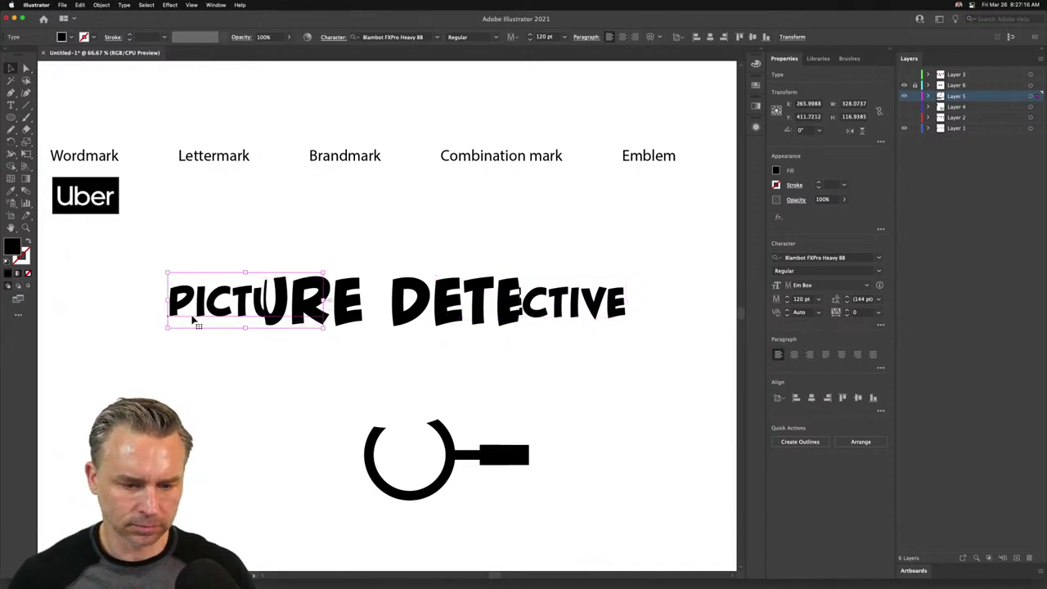
{"action": "left_click", "coordinate": [347, 304]}
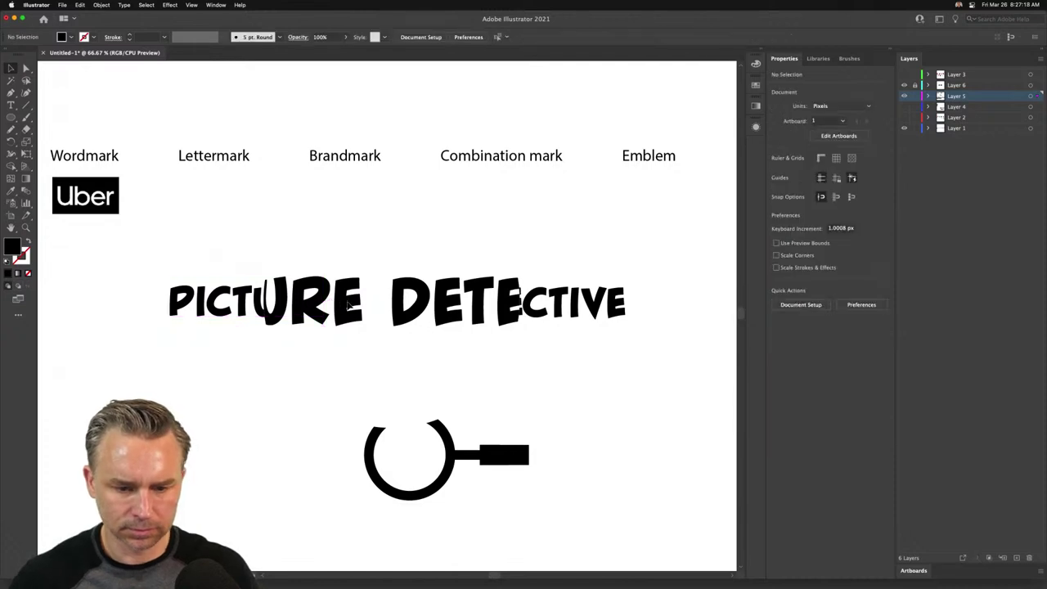
- Unlock Layer 6, tighten the space between the two words of the clipped large wordmark, and shift that wordmark slightly right
{"action": "left_click", "coordinate": [905, 85]}
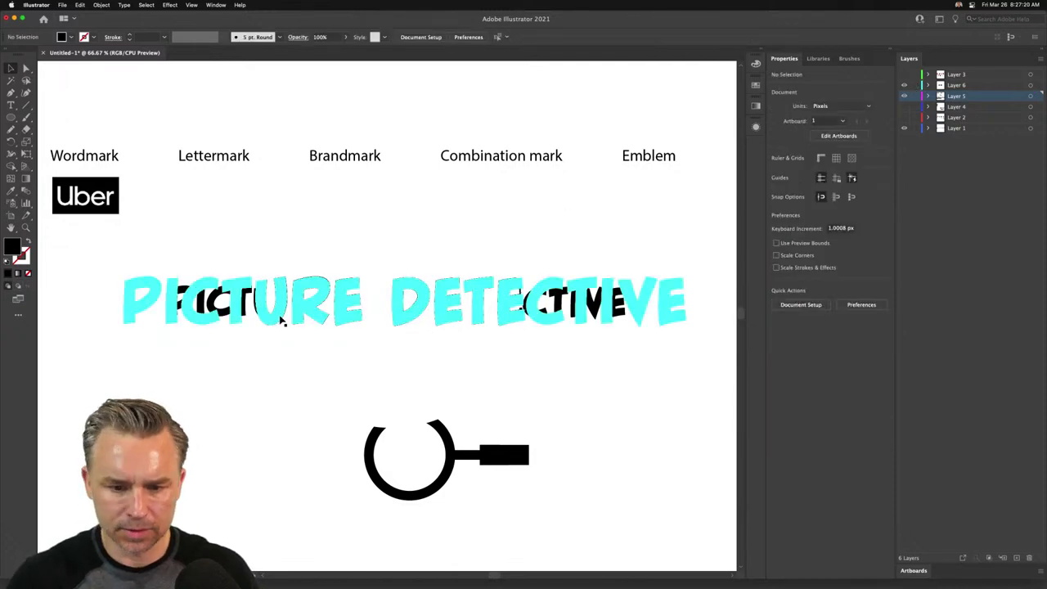
{"action": "double_click", "coordinate": [385, 319]}
{"action": "double_click", "coordinate": [357, 301]}
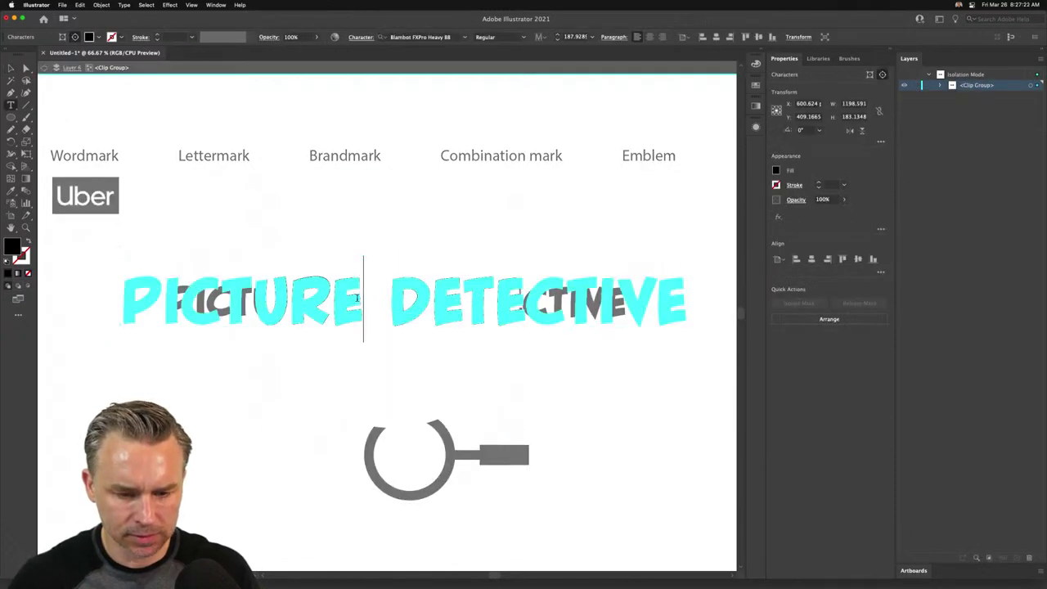
{"action": "left_click_drag", "start_coordinate": [359, 301], "coordinate": [382, 300]}
{"action": "key", "text": "alt+Left"}
{"action": "key", "text": "alt+Left"}
{"action": "key", "text": "alt+Left"}
{"action": "key", "text": "alt+Left"}
{"action": "key", "text": "alt+Left"}
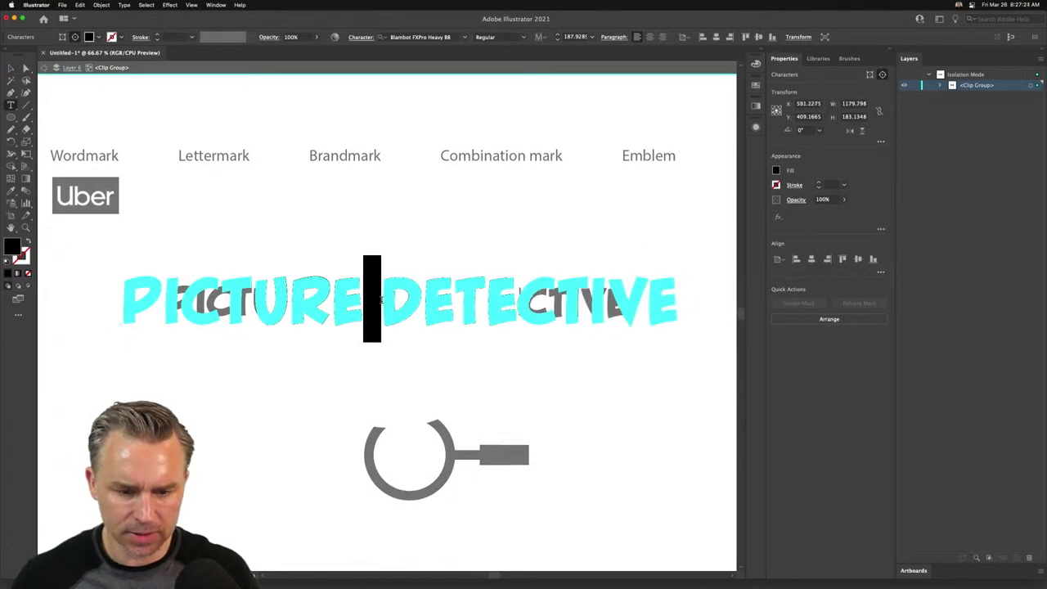
{"action": "key", "text": "Escape"}
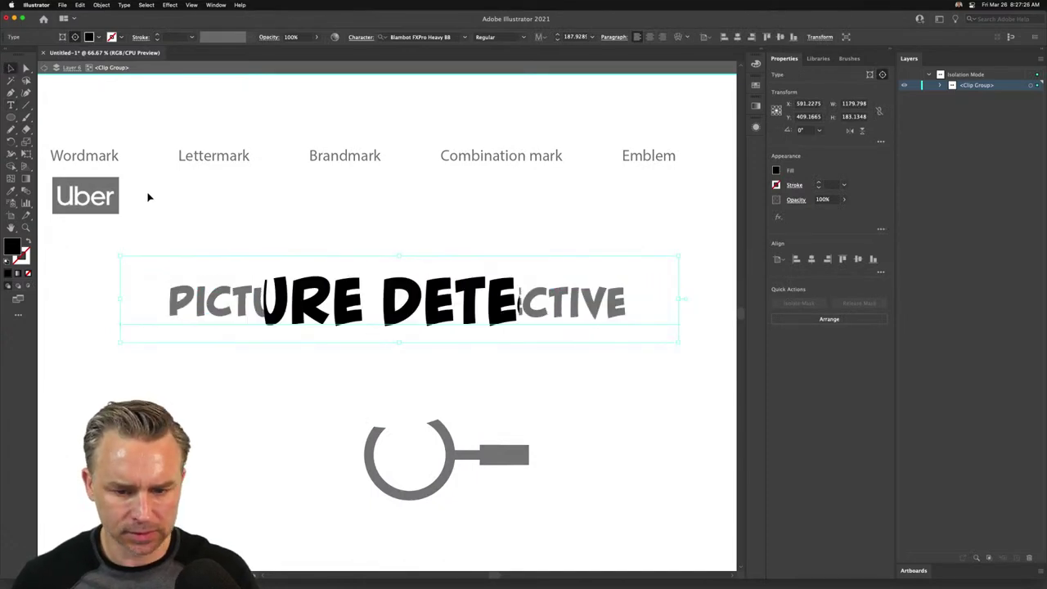
{"action": "left_click_drag", "start_coordinate": [335, 319], "coordinate": [339, 319]}
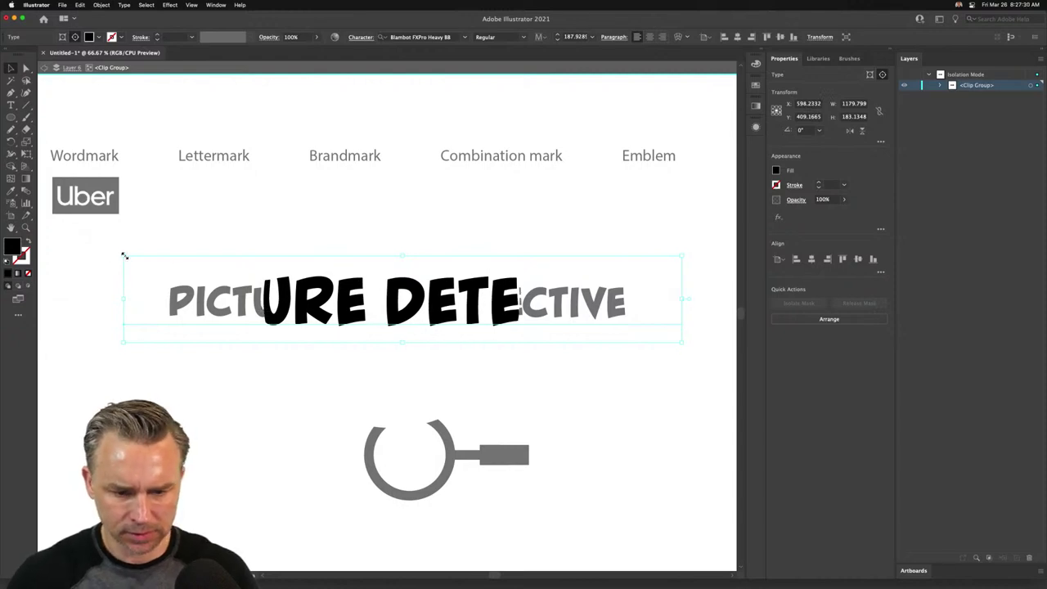
- Shrink the clipping circle from its centre to about 512 px in diameter and leave isolation mode
{"action": "key", "text": "l"}
{"action": "left_click_drag", "start_coordinate": [391, 299], "coordinate": [265, 338]}
{"action": "left_click_drag", "start_coordinate": [263, 171], "coordinate": [271, 179]}
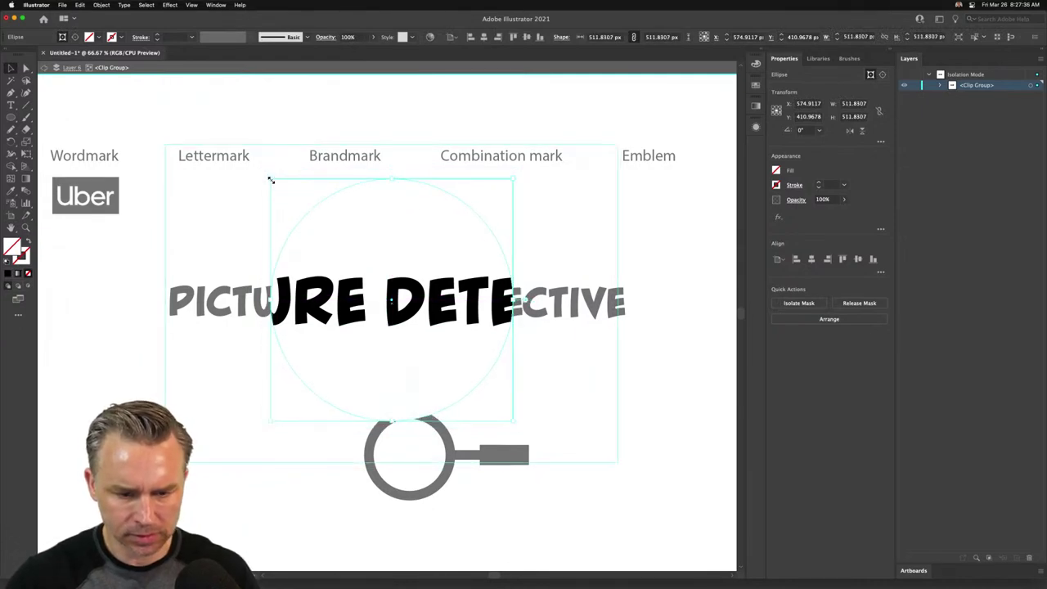
{"action": "double_click", "coordinate": [160, 368]}
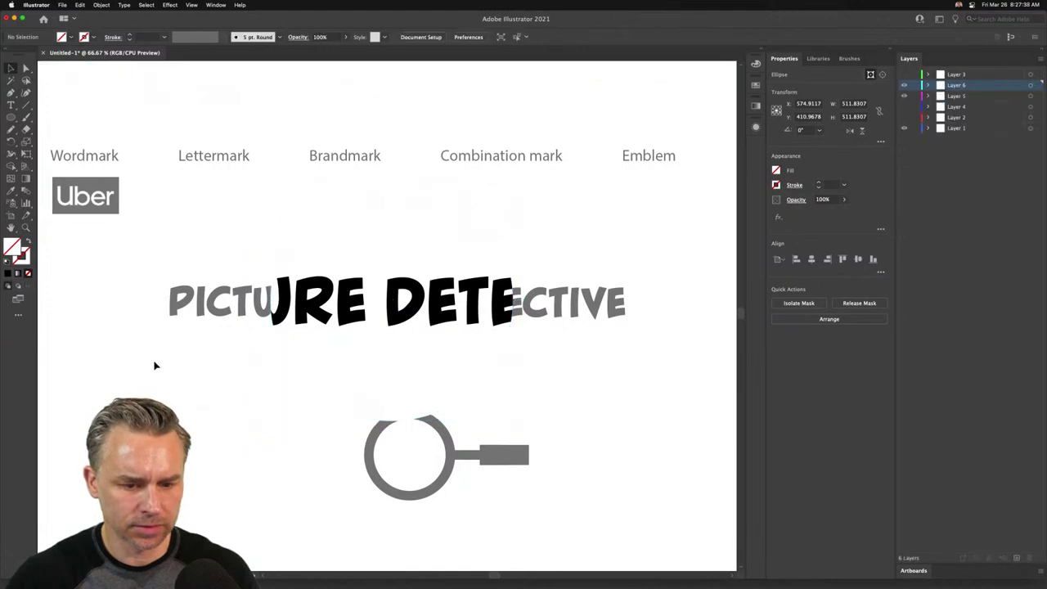
- Nudge the small PICTURE about 12 px right so its U runs into the enlarged lettering
{"action": "left_click", "coordinate": [202, 311]}
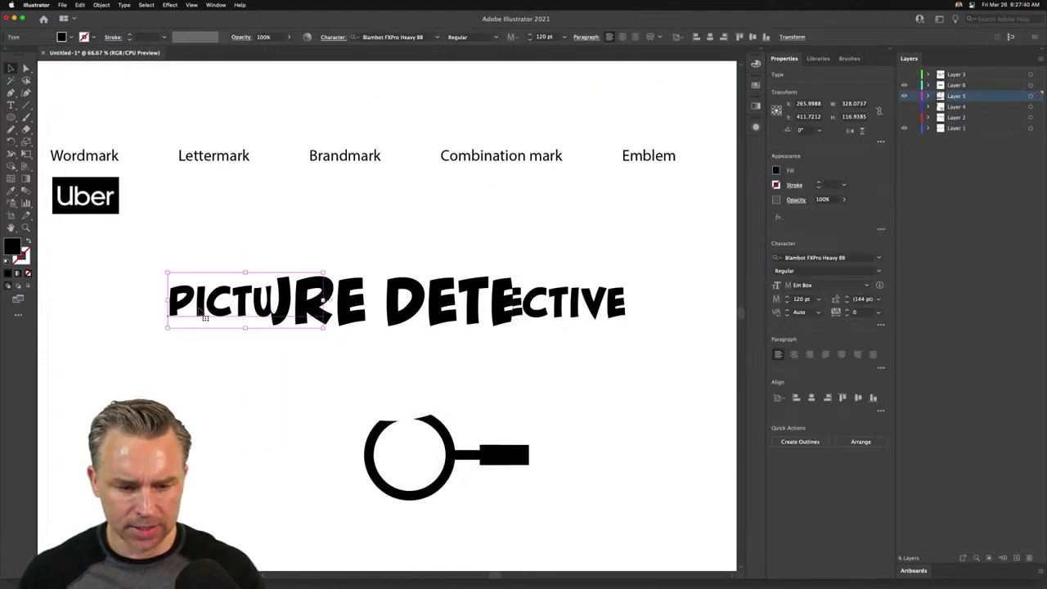
{"action": "key", "text": "Right"}
{"action": "key", "text": "Right"}
{"action": "key", "text": "Right"}
{"action": "key", "text": "Right"}
{"action": "key", "text": "Right"}
{"action": "key", "text": "Right"}
{"action": "key", "text": "Right"}
{"action": "key", "text": "Right"}
{"action": "key", "text": "Right"}
{"action": "key", "text": "Right"}
{"action": "key", "text": "Right"}
{"action": "key", "text": "Right"}
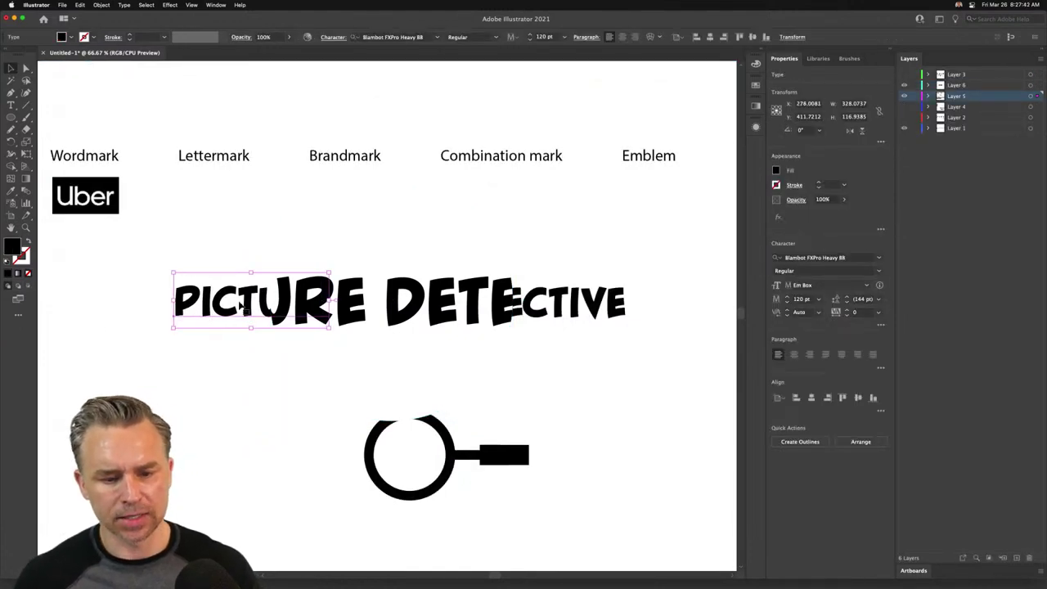
{"action": "left_click", "coordinate": [260, 386]}
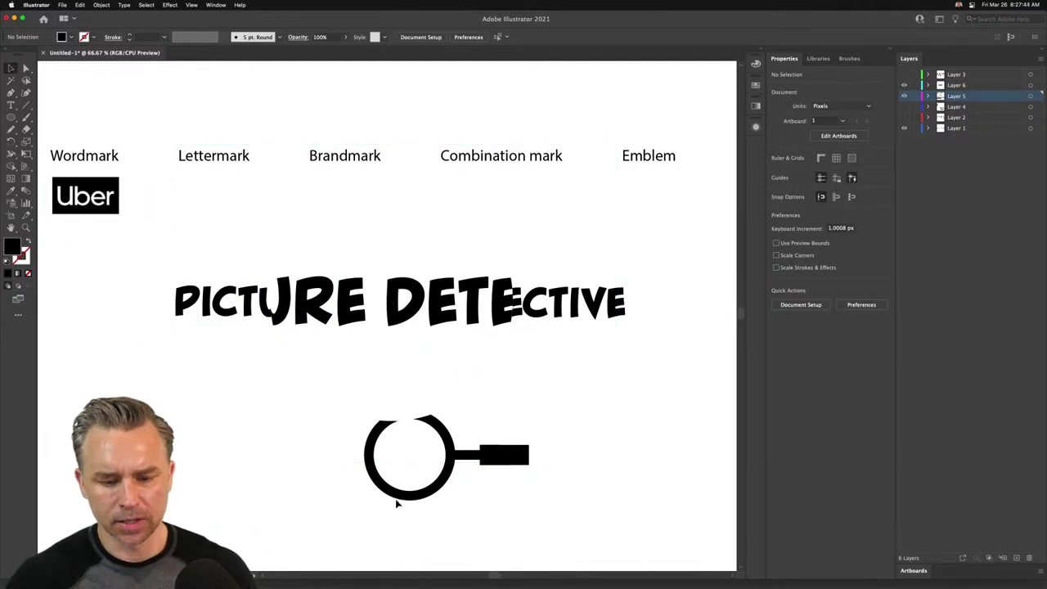
- Cut the magnifying glass and paste it in place on a new layer above the clipped lettering
{"action": "left_click_drag", "start_coordinate": [538, 502], "coordinate": [435, 438]}
{"action": "key", "text": "Delete"}
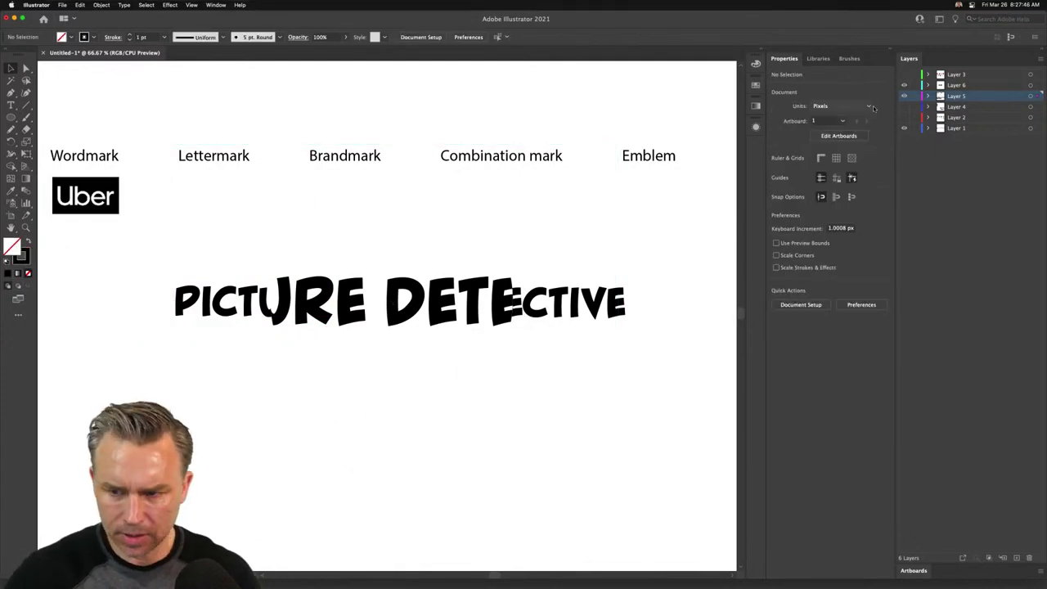
{"action": "key", "text": "super+l"}
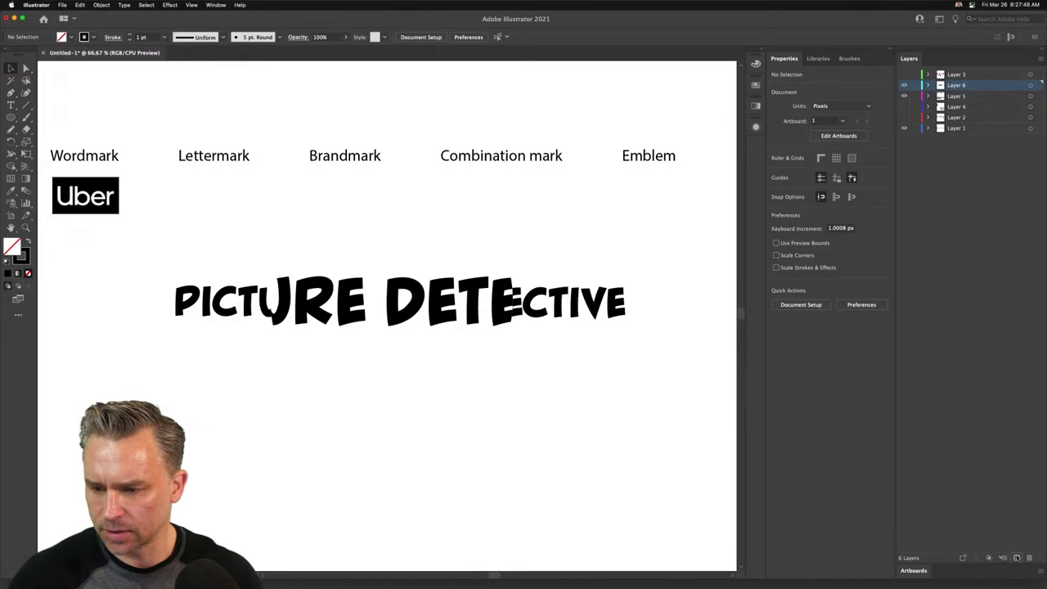
{"action": "key", "text": "super+f"}
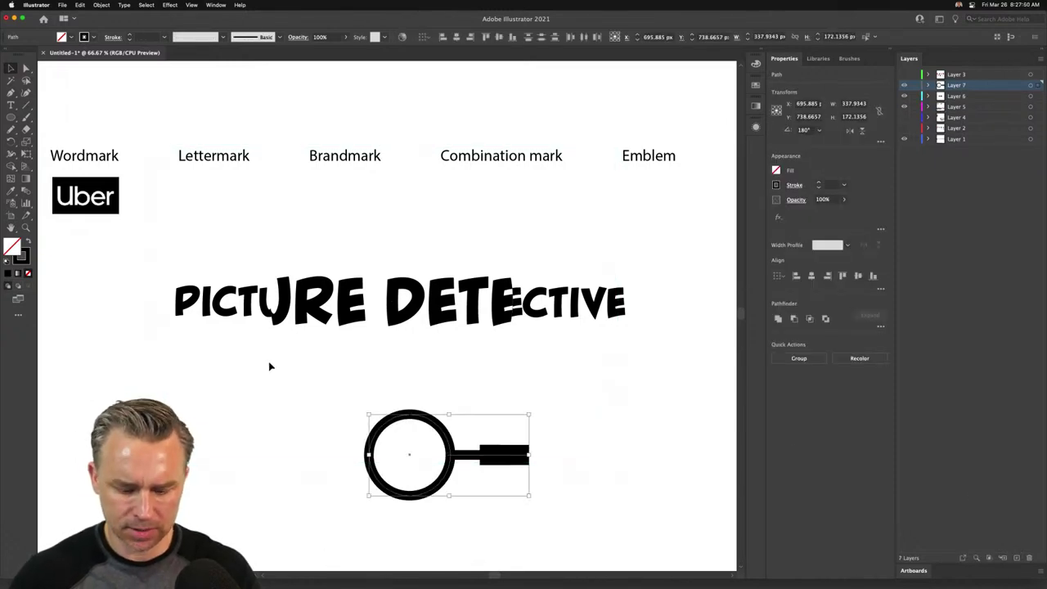
- Group the magnifying glass's parts and rotate the group about 45° clockwise so the handle points down and right
{"action": "key", "text": "super+g"}
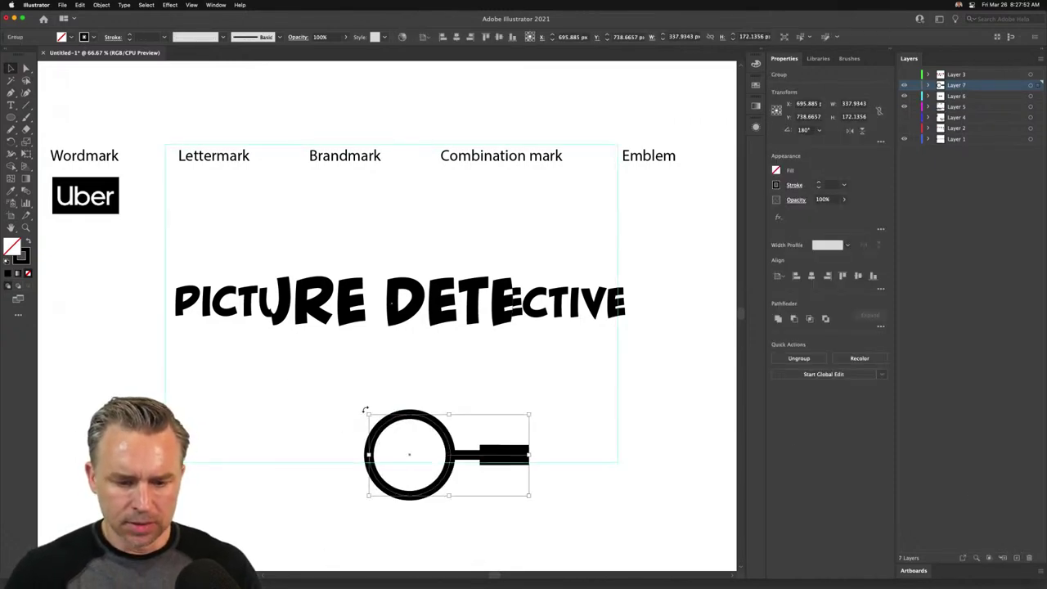
{"action": "left_click_drag", "start_coordinate": [364, 409], "coordinate": [411, 375]}
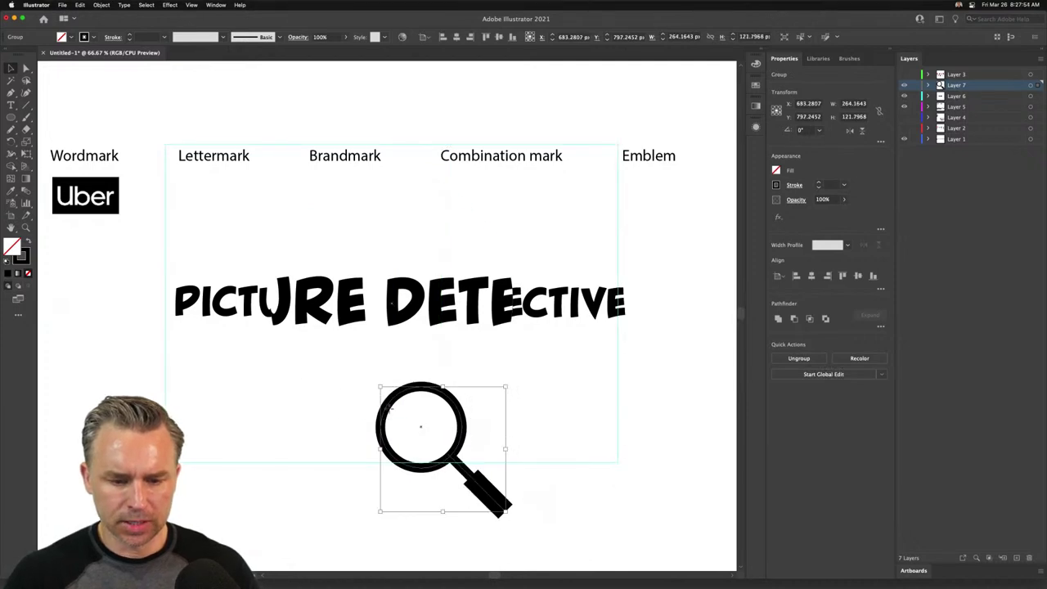
- Lock Layer 6 and Layer 5, which hold the clipped lettering and the small wordmark, undoing any accidental move
{"action": "left_click_drag", "start_coordinate": [391, 303], "coordinate": [386, 190]}
{"action": "key", "text": "super+z"}
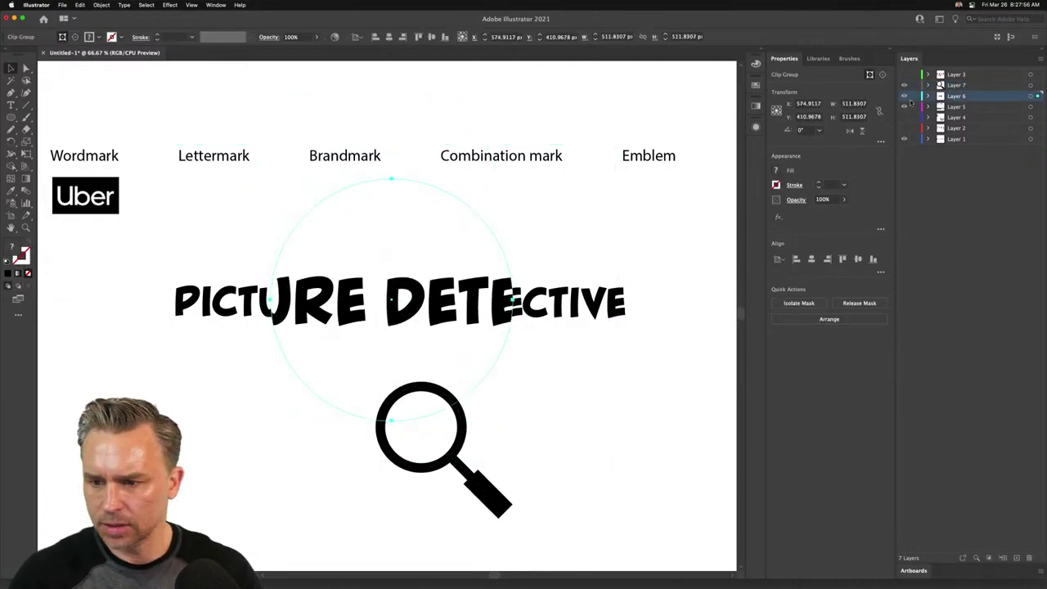
{"action": "left_click", "coordinate": [914, 95]}
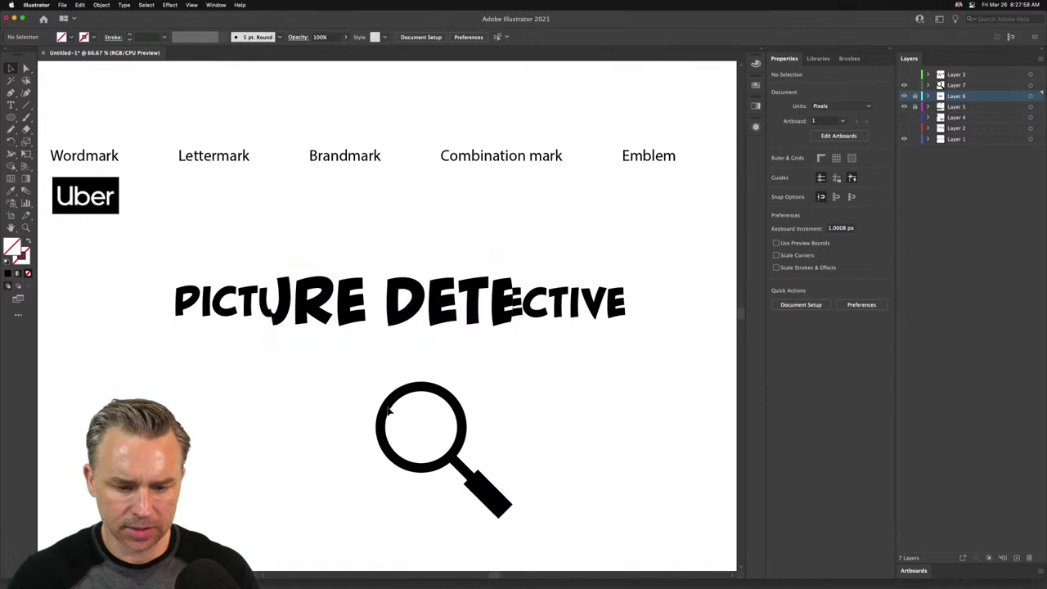
- Try to enlarge the magnifying glass over the wordmark, and undo the scaling
{"action": "left_click", "coordinate": [389, 414]}
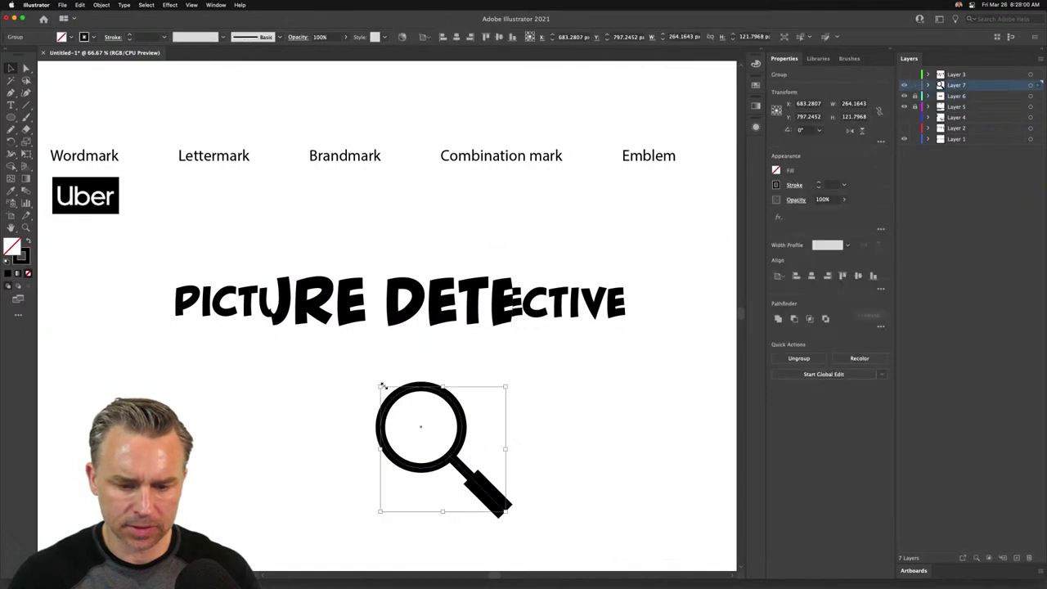
{"action": "left_click_drag", "start_coordinate": [381, 386], "coordinate": [161, 167]}
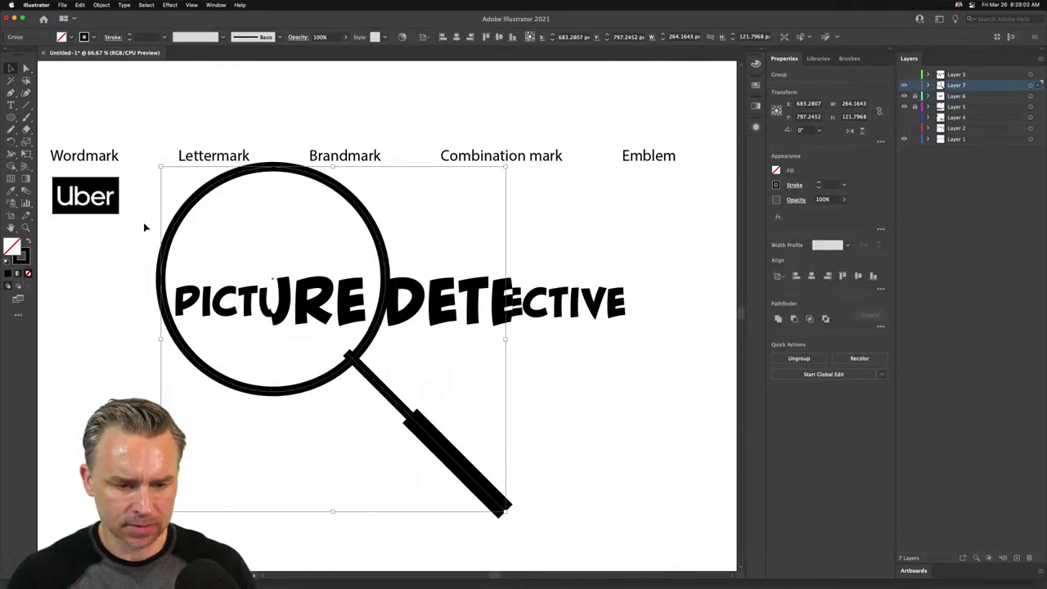
{"action": "key", "text": "super+z"}
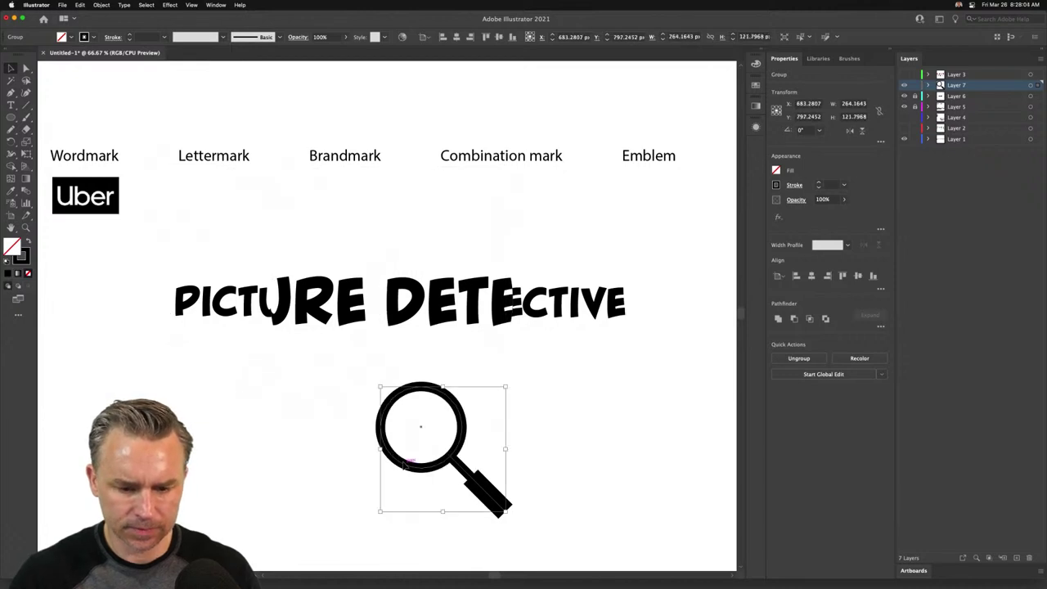
- Move the magnifying glass closer beneath the wordmark, and enable Scale Corners and Scale Strokes & Effects in the general preferences
{"action": "left_click_drag", "start_coordinate": [404, 468], "coordinate": [439, 388]}
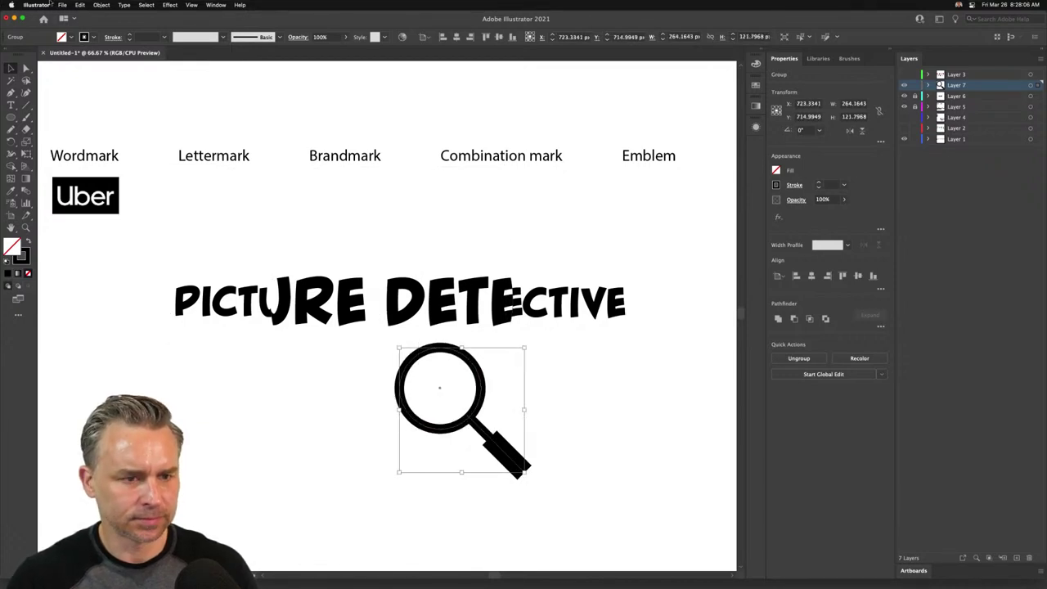
{"action": "left_click", "coordinate": [37, 5]}
{"action": "mouse_move", "coordinate": [49, 29]}
{"action": "left_click", "coordinate": [131, 34]}
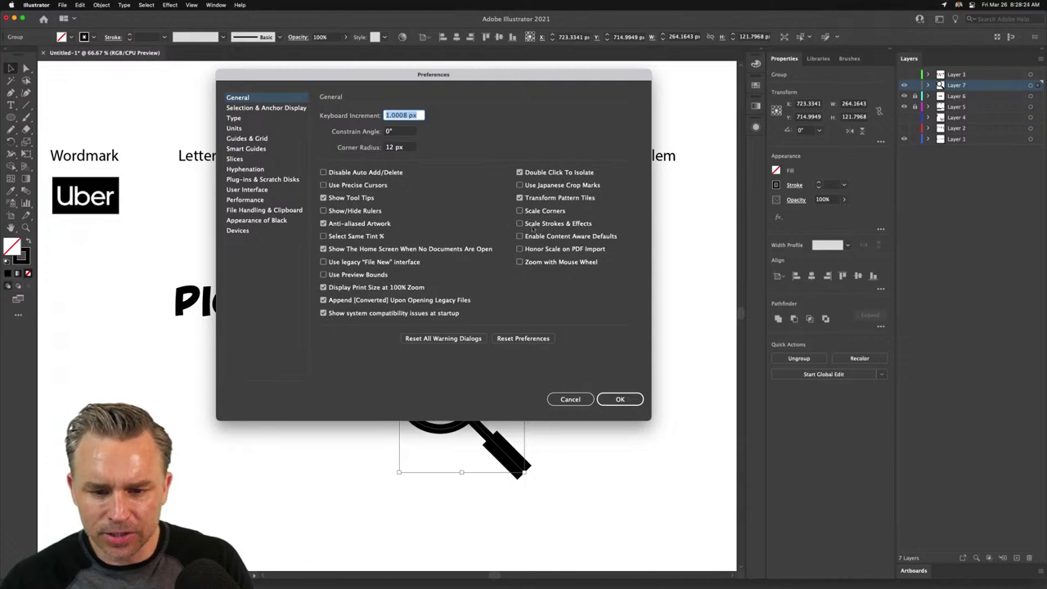
{"action": "left_click", "coordinate": [534, 213]}
{"action": "left_click", "coordinate": [520, 224]}
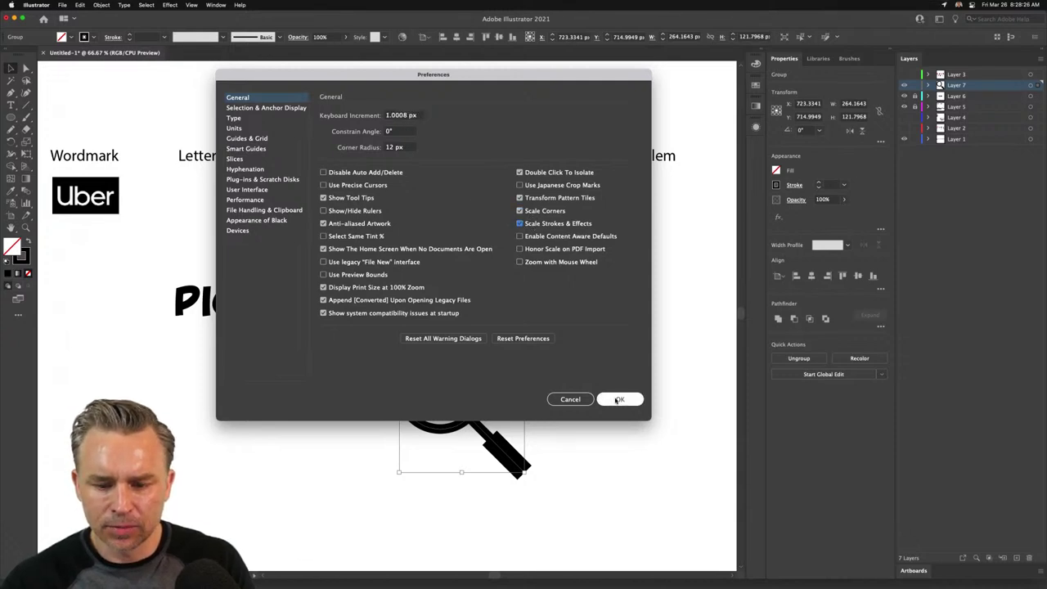
{"action": "left_click", "coordinate": [619, 398]}
- Enlarge the magnifying glass proportionally to about 615 × 284 px and place its lens over the middle of the wordmark
{"action": "left_click_drag", "start_coordinate": [397, 349], "coordinate": [153, 103]}
{"action": "left_click_drag", "start_coordinate": [173, 184], "coordinate": [298, 270]}
{"action": "left_click_drag", "start_coordinate": [160, 214], "coordinate": [255, 312]}
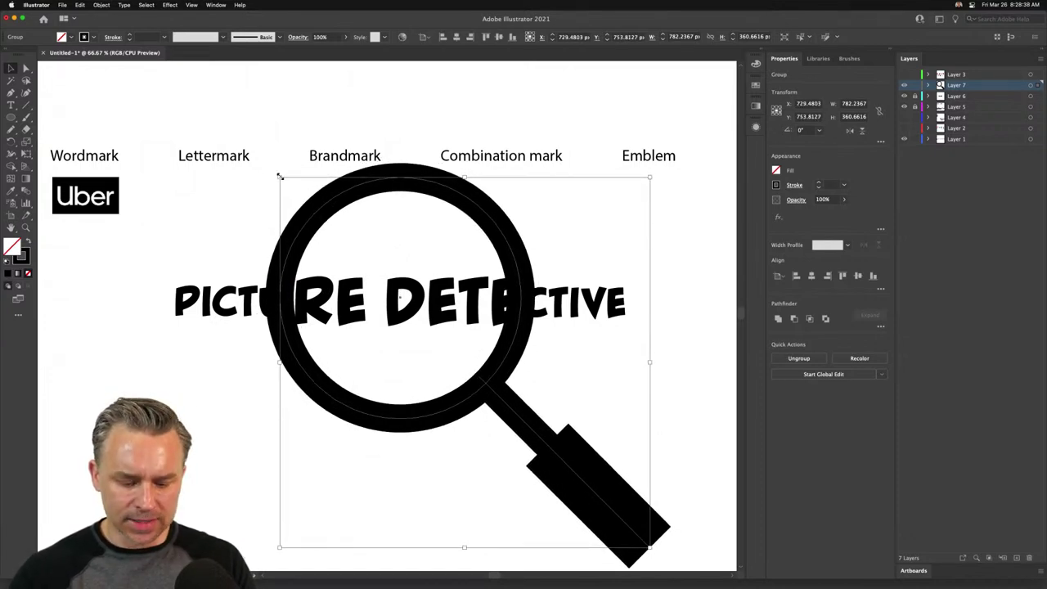
{"action": "left_click_drag", "start_coordinate": [279, 176], "coordinate": [319, 217]}
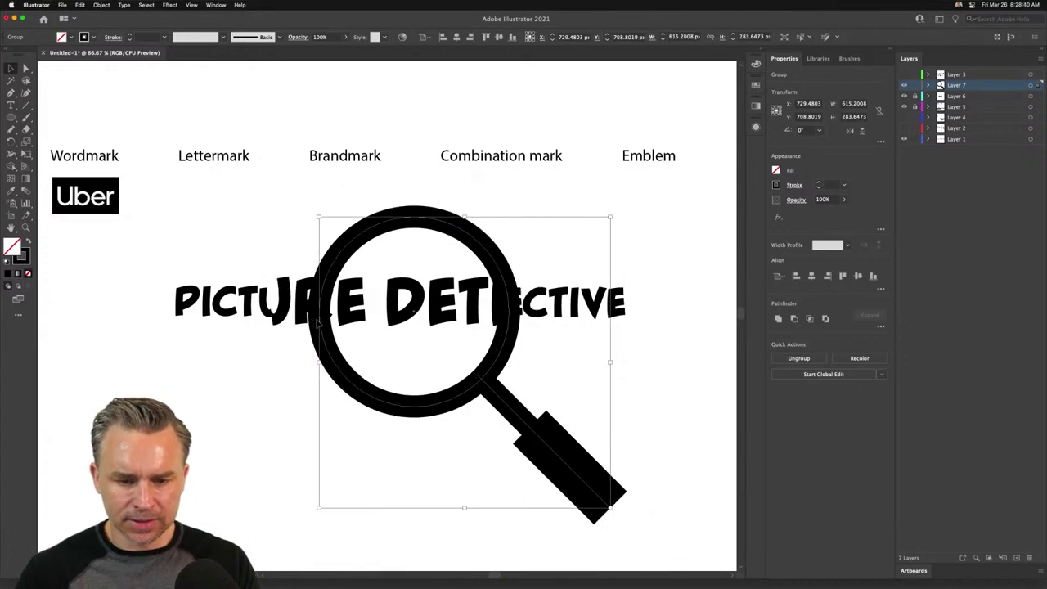
- Nudge the magnifying glass about 10 px left and 16 px up to centre the lens on the enlarged lettering
{"action": "key", "text": "shift+Up"}
{"action": "key", "text": "shift+Left"}
{"action": "key", "text": "Up"}
{"action": "key", "text": "Up"}
{"action": "key", "text": "Up"}
{"action": "key", "text": "Up"}
{"action": "key", "text": "Up"}
{"action": "key", "text": "Up"}
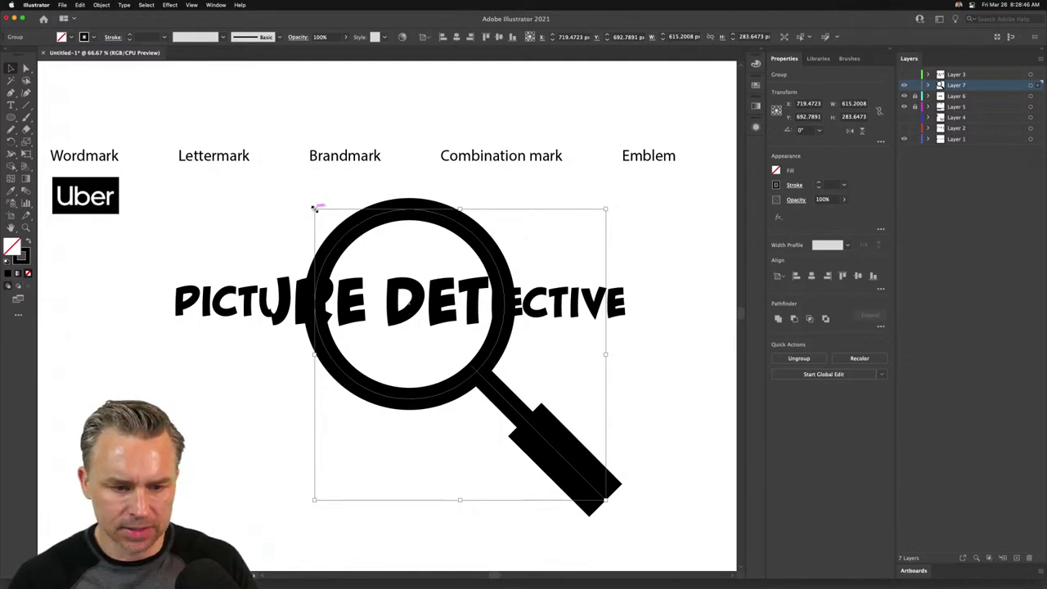
- Select the lens ring of the magnifying glass on its own and reduce its stroke weight to 33 pt
{"action": "left_click", "coordinate": [247, 228]}
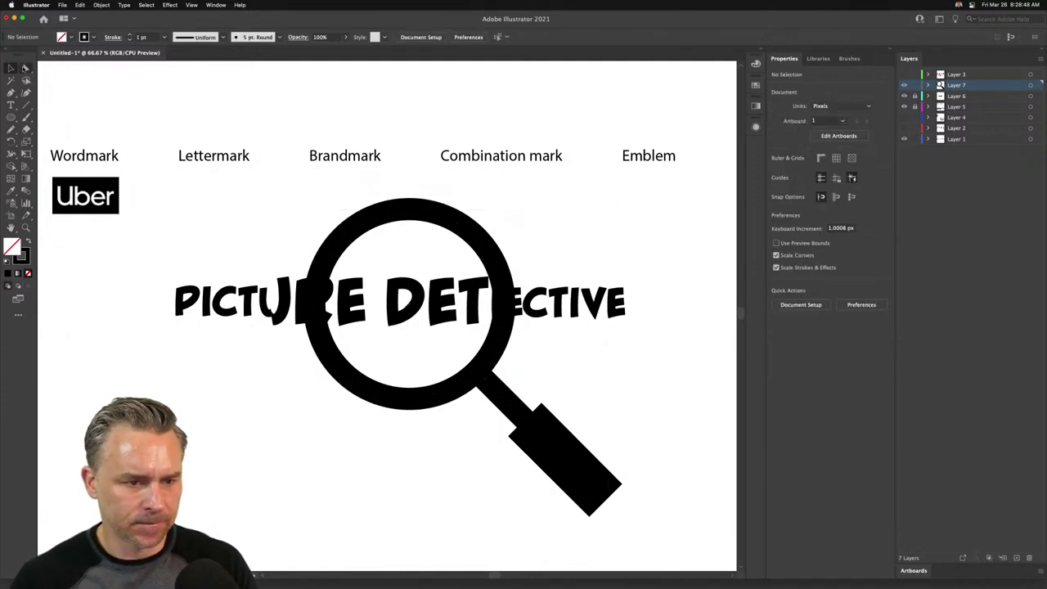
{"action": "left_click", "coordinate": [337, 240]}
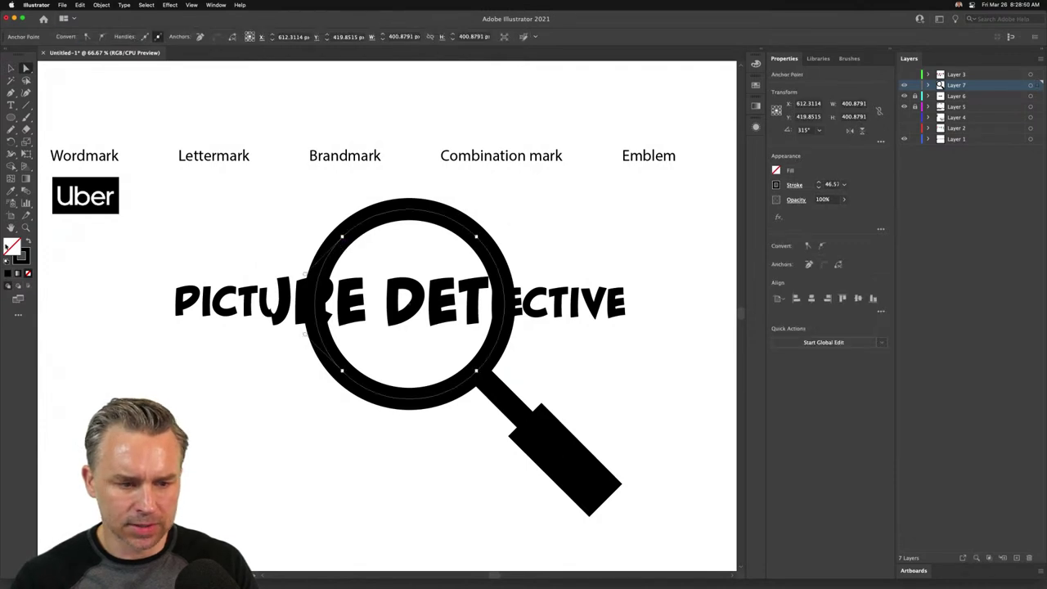
{"action": "left_click", "coordinate": [25, 254]}
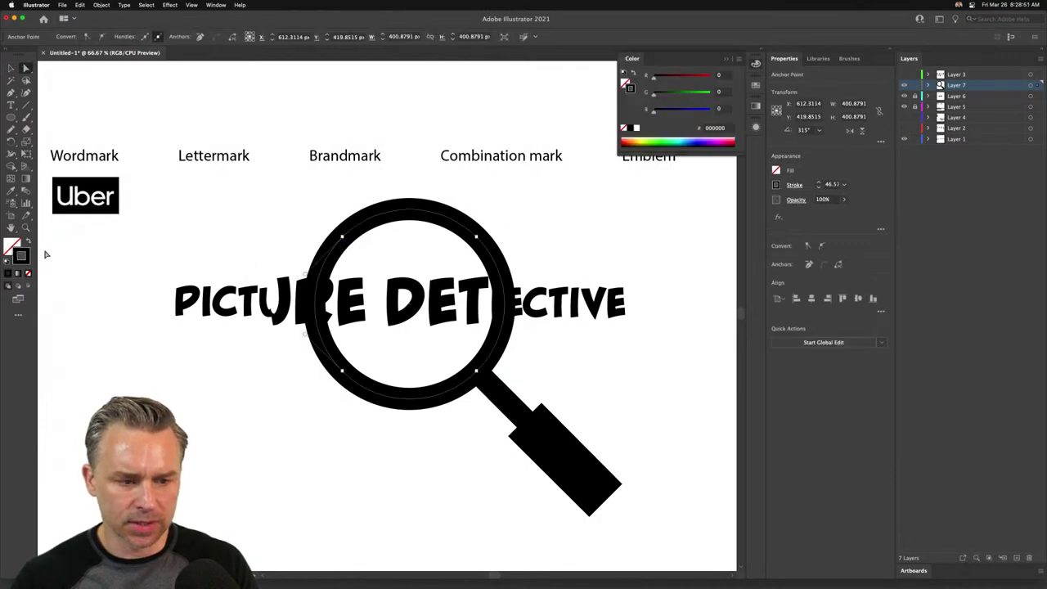
{"action": "left_click", "coordinate": [819, 187]}
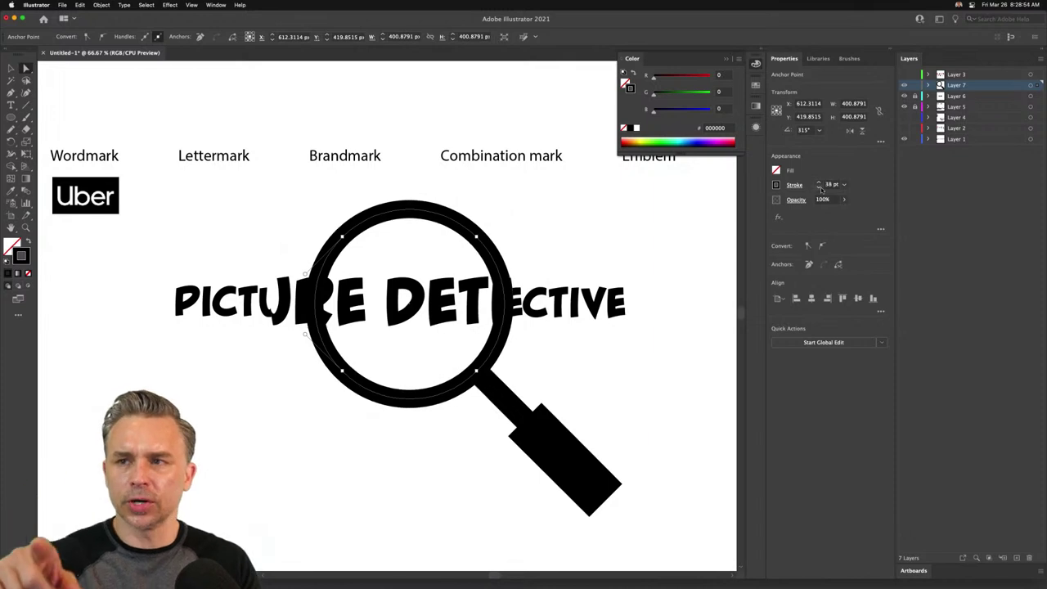
{"action": "left_click", "coordinate": [818, 187]}
{"action": "left_click", "coordinate": [819, 188]}
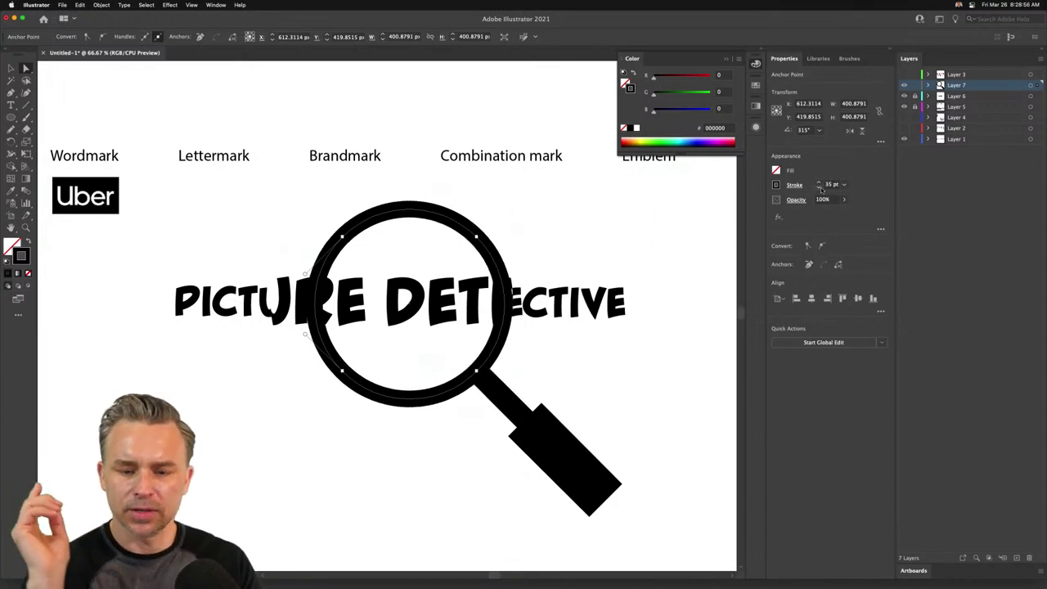
{"action": "left_click", "coordinate": [818, 188]}
{"action": "left_click", "coordinate": [819, 187]}
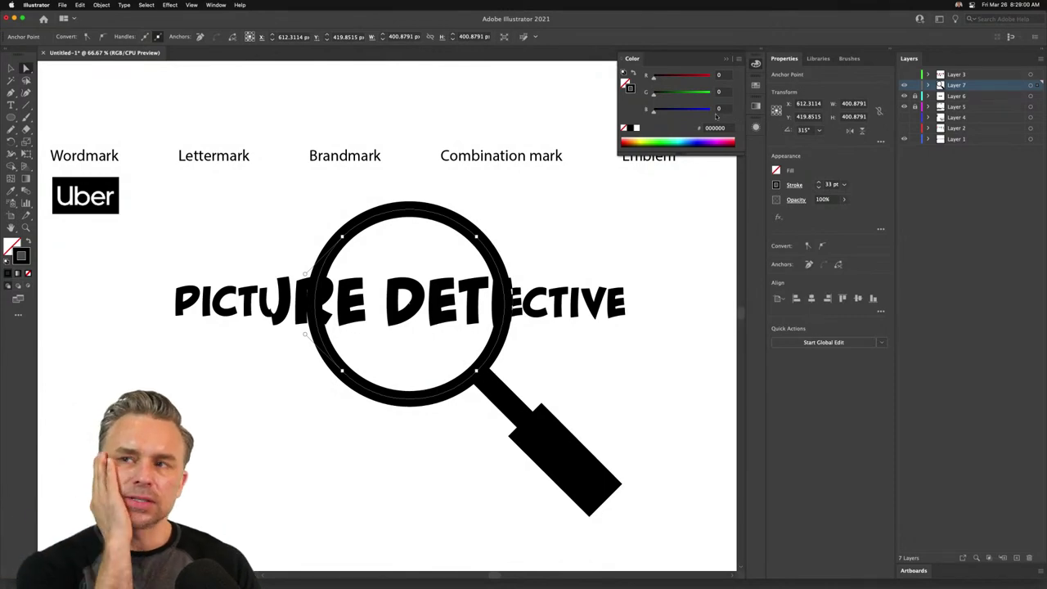
- Thicken the lens ring's stroke to 50 pt
{"action": "left_click", "coordinate": [819, 183]}
{"action": "left_click", "coordinate": [819, 182]}
{"action": "left_click", "coordinate": [819, 182]}
{"action": "left_click", "coordinate": [819, 183]}
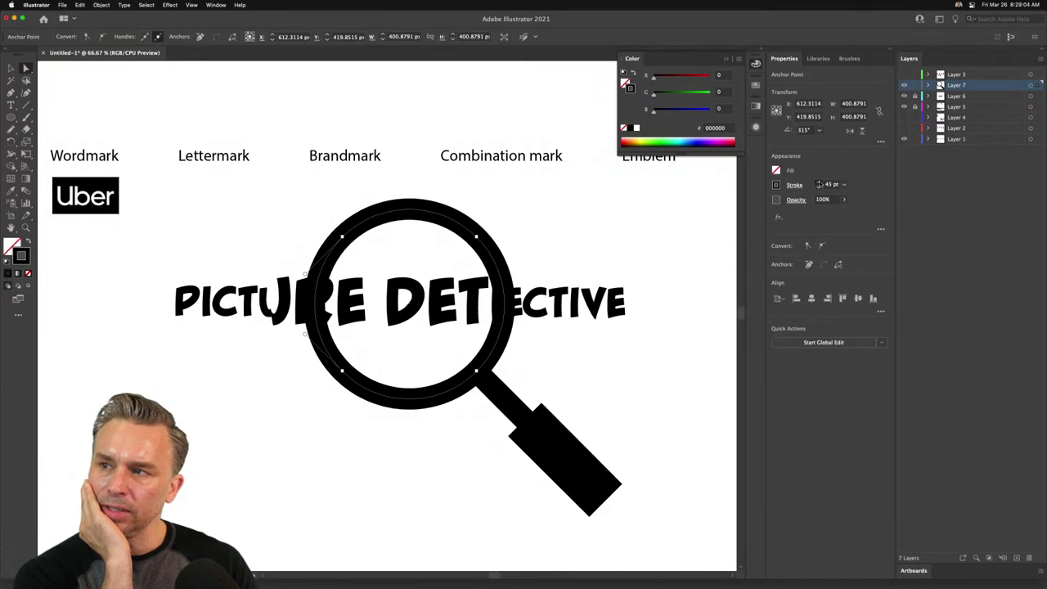
{"action": "left_click", "coordinate": [818, 183]}
{"action": "left_click", "coordinate": [818, 182]}
{"action": "left_click", "coordinate": [819, 183]}
{"action": "left_click", "coordinate": [819, 182]}
{"action": "left_click", "coordinate": [819, 182]}
{"action": "left_click", "coordinate": [11, 68]}
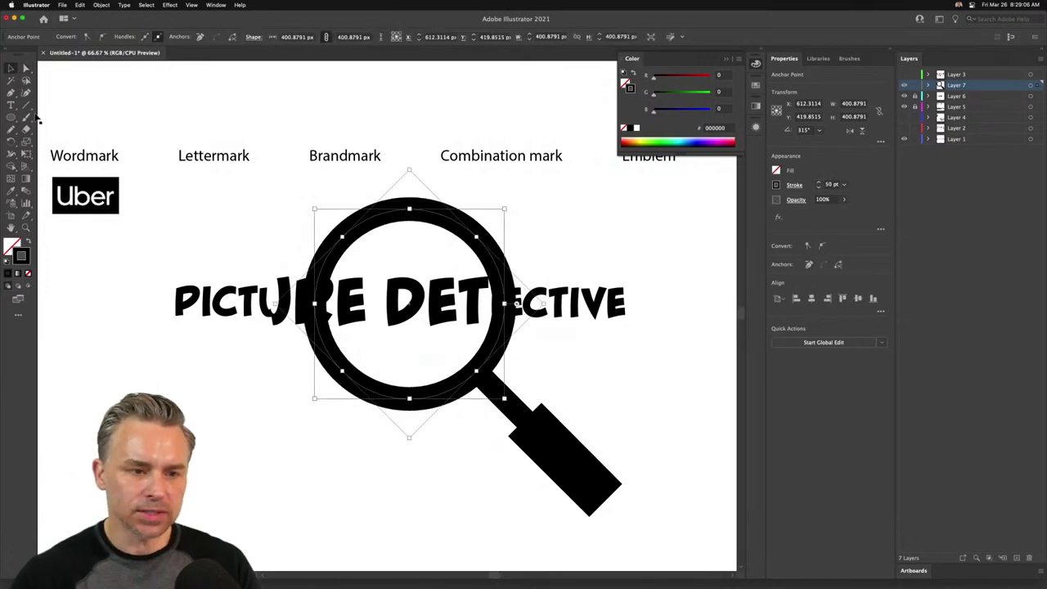
- Try to enlarge the whole magnifying glass about its centre, and undo the scaling
{"action": "left_click", "coordinate": [472, 511]}
{"action": "left_click", "coordinate": [536, 441]}
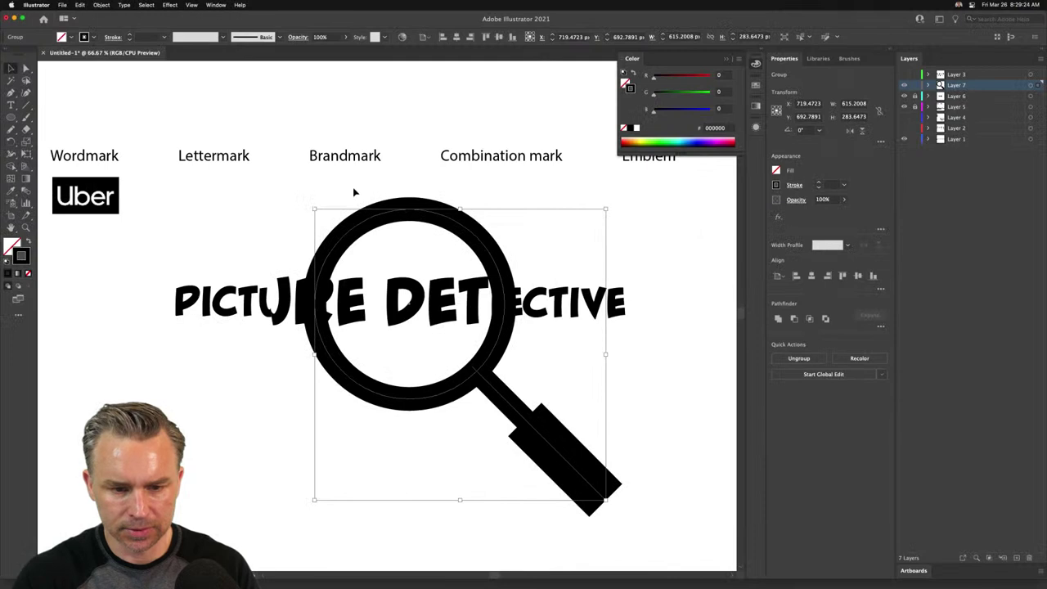
{"action": "left_click_drag", "start_coordinate": [313, 207], "coordinate": [151, 105]}
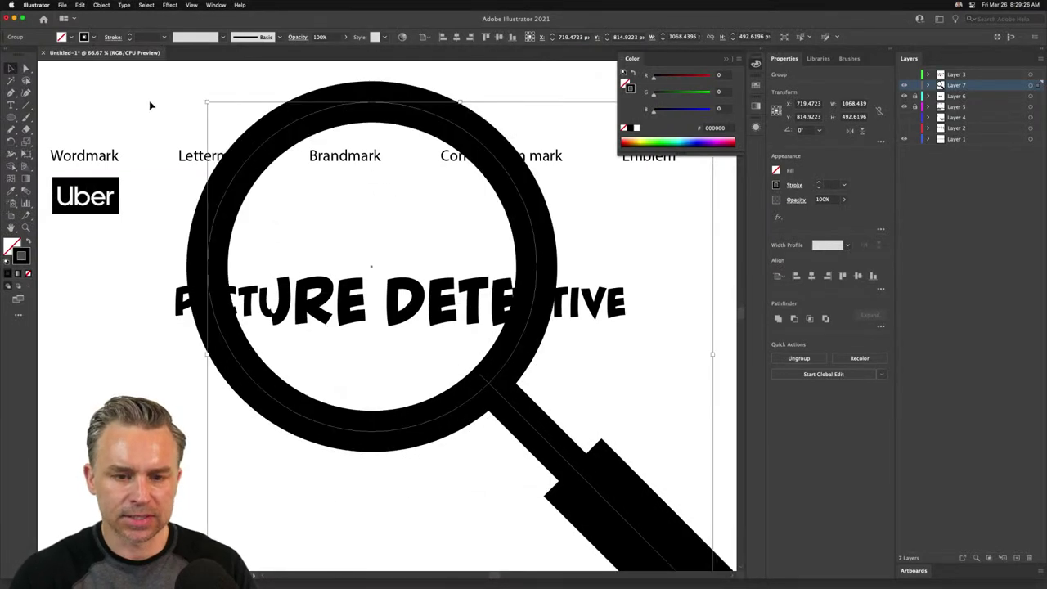
{"action": "key", "text": "super+z"}
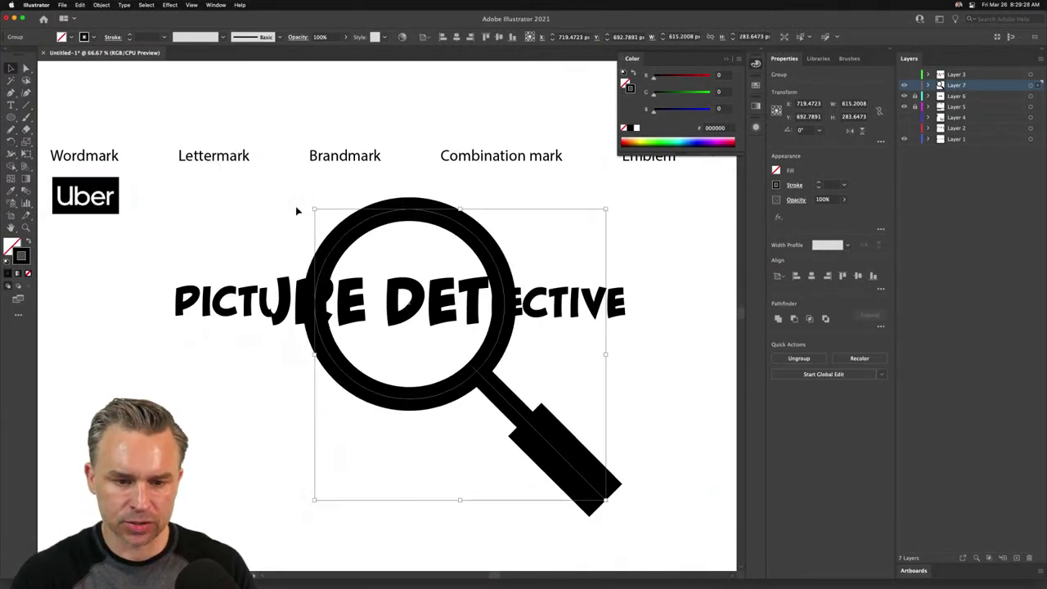
- Shrink the magnifying glass to about 363 × 168 px, and turn off Scale Corners and Scale Strokes & Effects in the general preferences
{"action": "left_click_drag", "start_coordinate": [314, 207], "coordinate": [374, 268]}
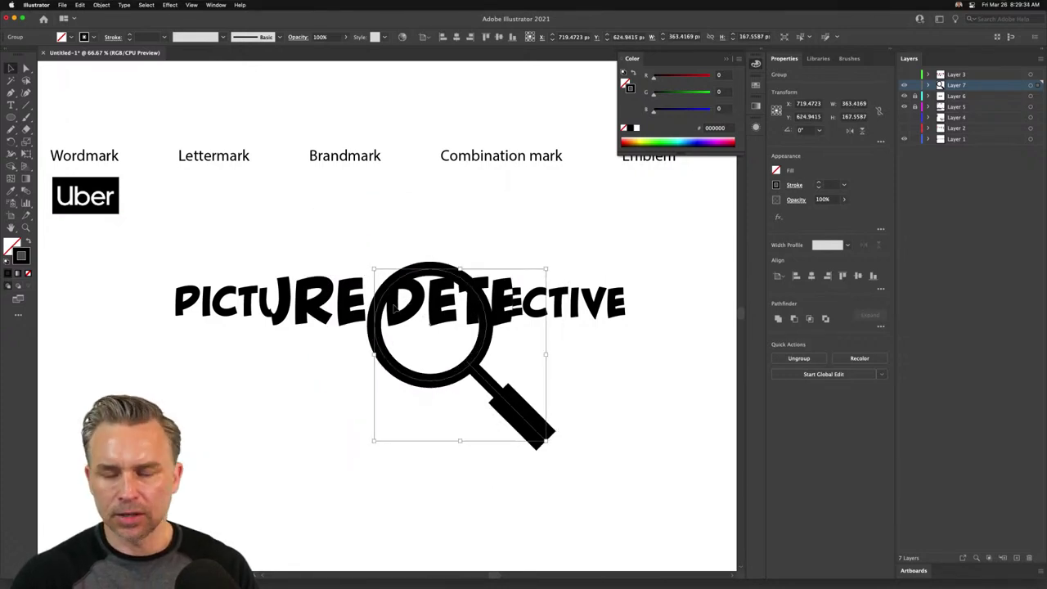
{"action": "left_click", "coordinate": [36, 4]}
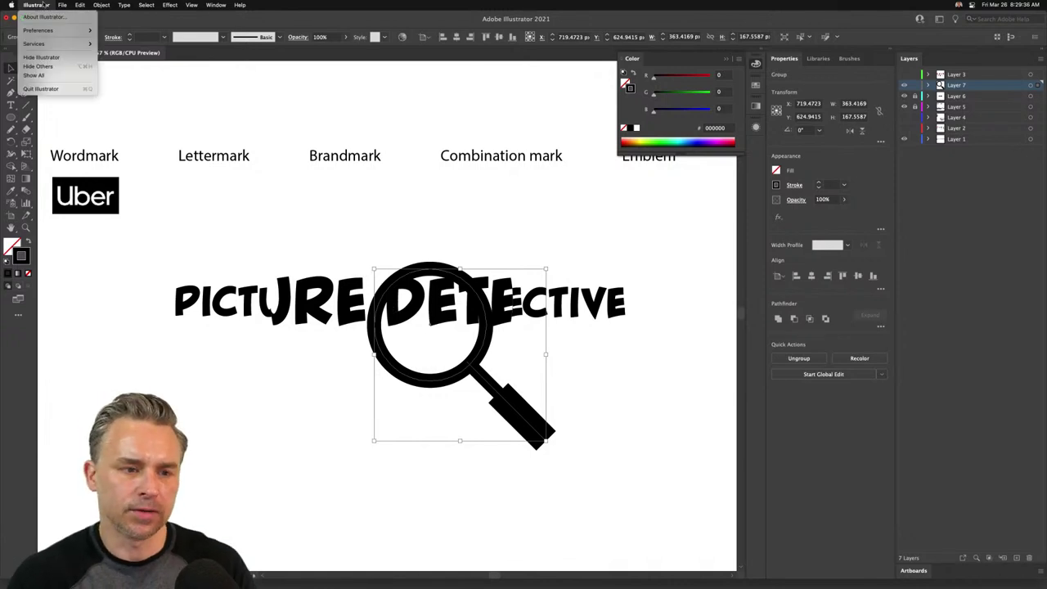
{"action": "mouse_move", "coordinate": [48, 33]}
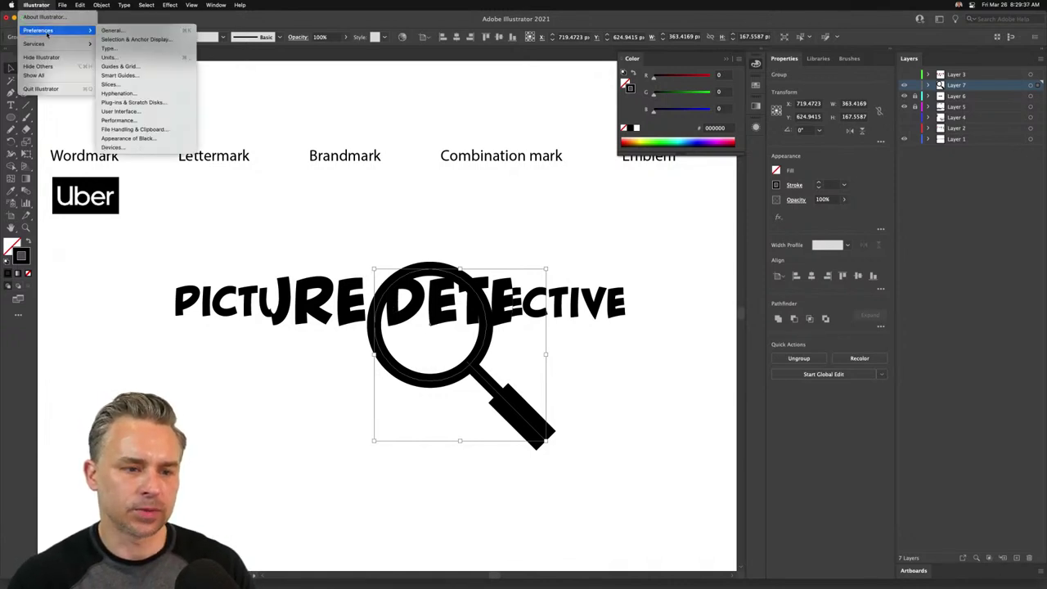
{"action": "left_click", "coordinate": [112, 30]}
{"action": "left_click", "coordinate": [519, 210]}
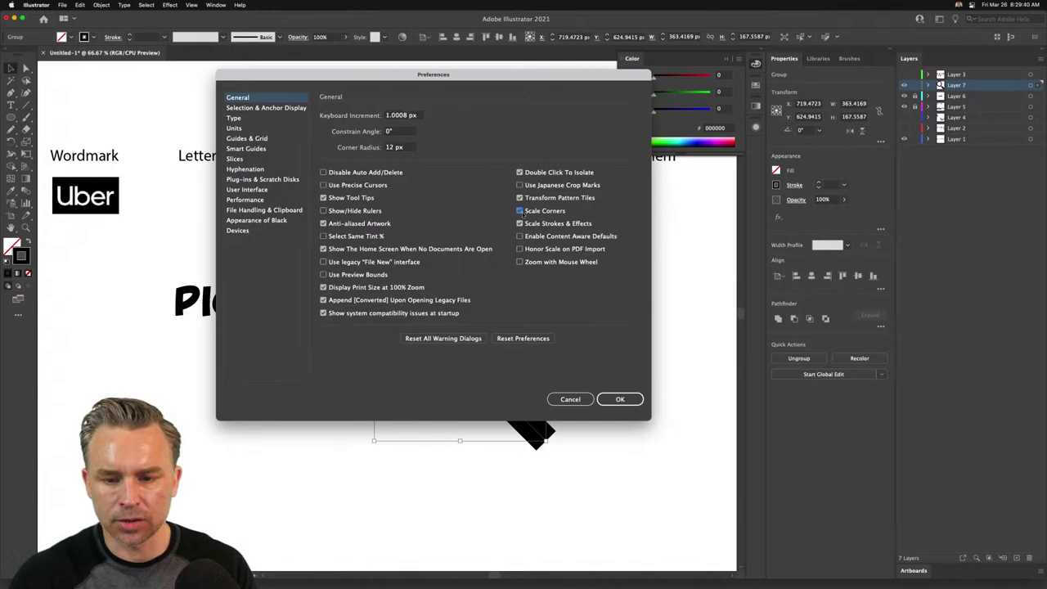
{"action": "left_click", "coordinate": [519, 223]}
{"action": "left_click", "coordinate": [618, 399]}
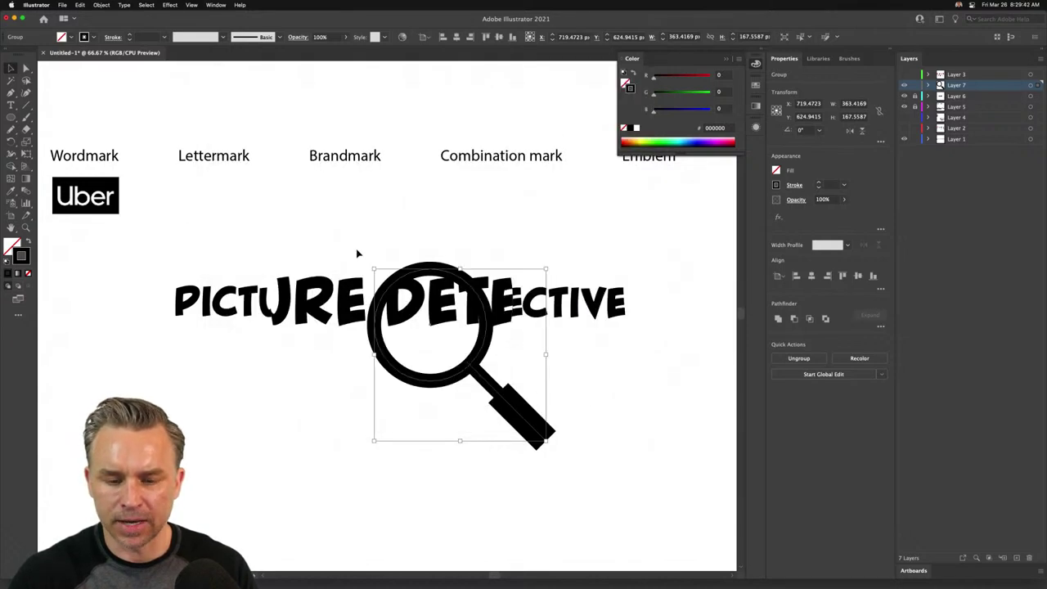
- Enlarge the magnifying glass proportionally to about 806 × 372 px and centre its lens over the enlarged lettering of the wordmark
{"action": "left_click_drag", "start_coordinate": [375, 268], "coordinate": [282, 187]}
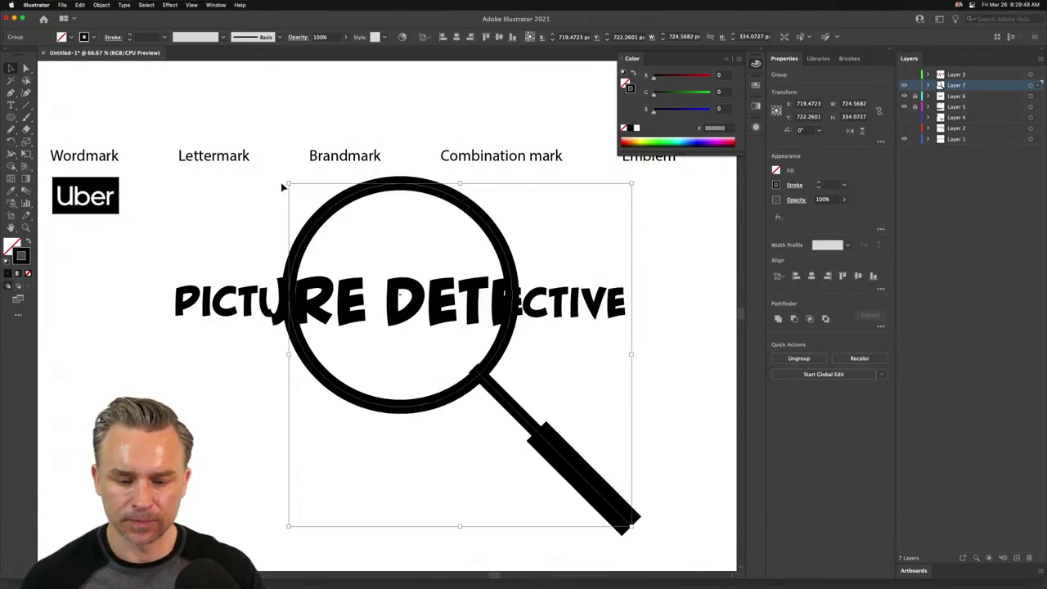
{"action": "key", "text": "Left"}
{"action": "key", "text": "Left"}
{"action": "key", "text": "Left"}
{"action": "key", "text": "Right"}
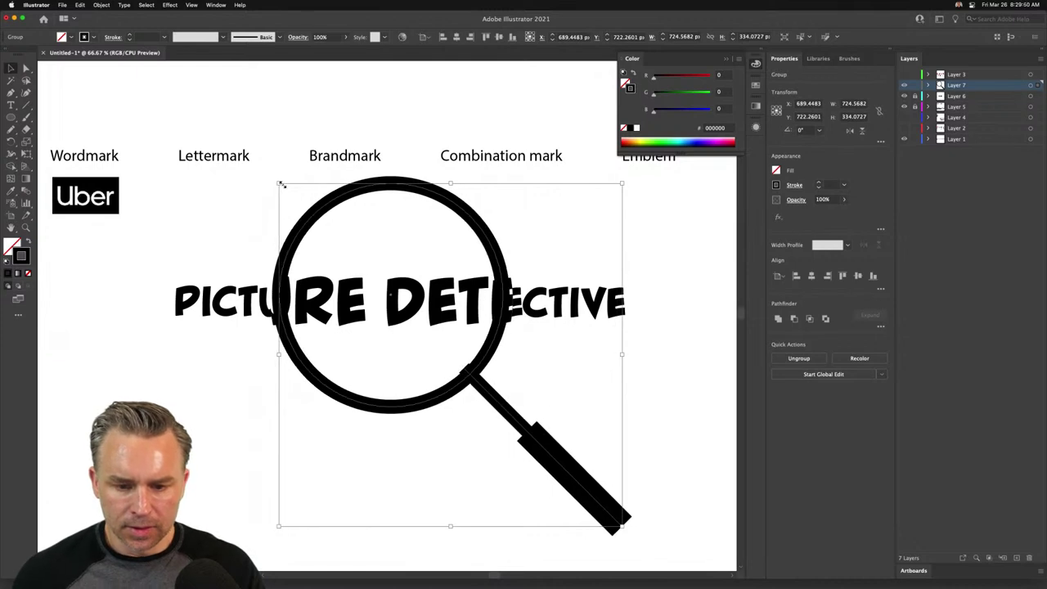
{"action": "key", "text": "Right"}
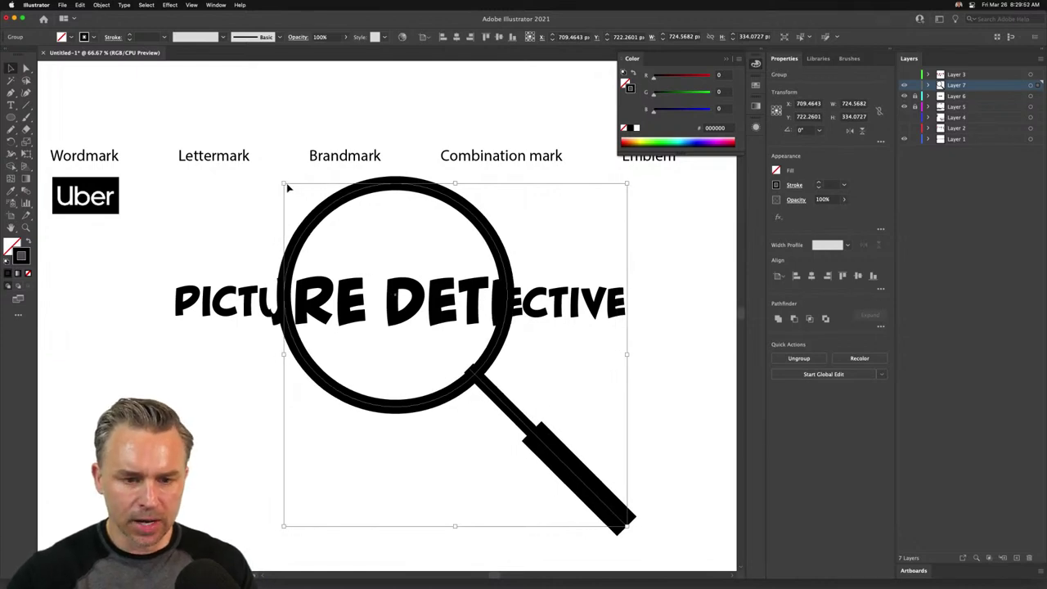
{"action": "left_click_drag", "start_coordinate": [282, 183], "coordinate": [264, 164]}
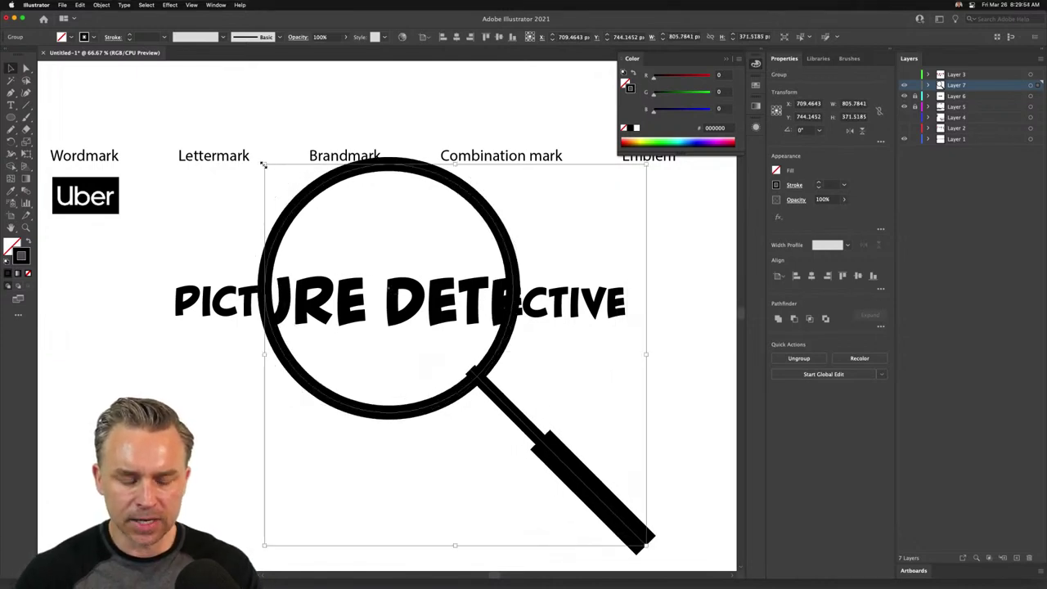
{"action": "left_click_drag", "start_coordinate": [262, 164], "coordinate": [263, 167]}
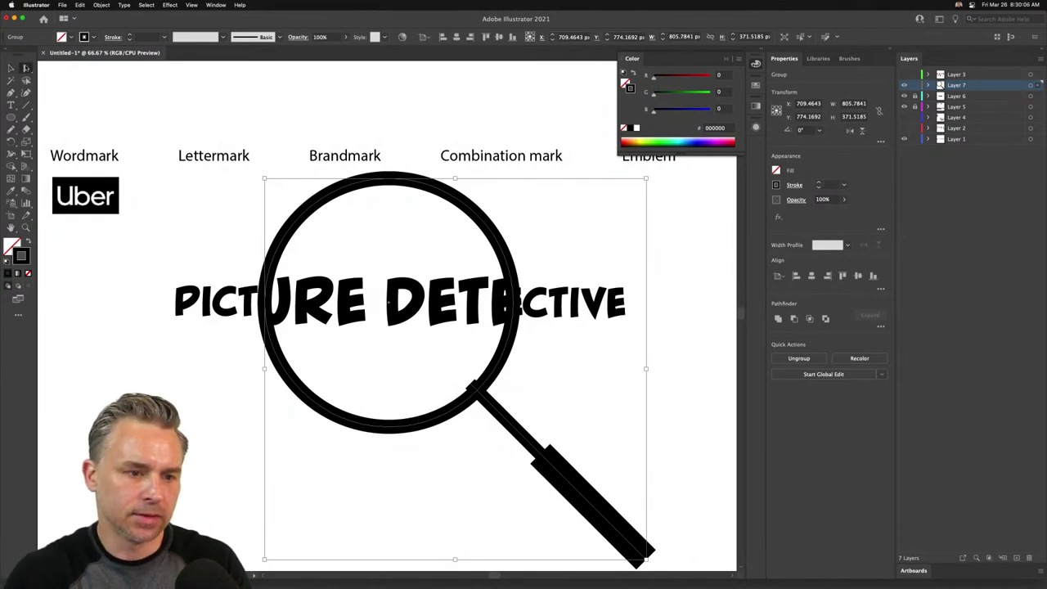
- Select the magnifying glass's handle line on its own and set its stroke weight to 70 pt
{"action": "left_click", "coordinate": [517, 435]}
{"action": "left_click", "coordinate": [517, 431]}
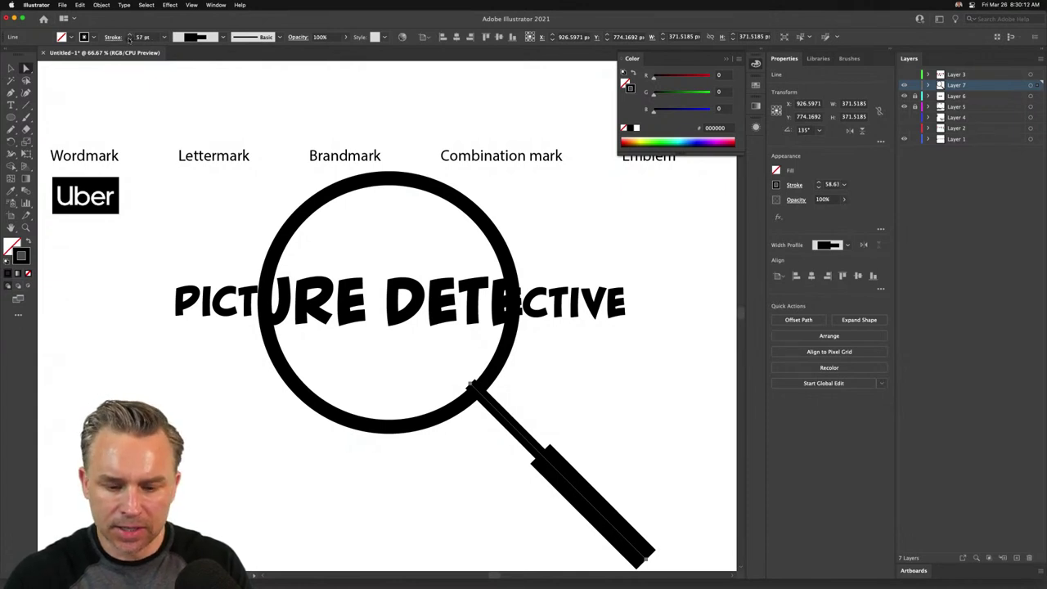
{"action": "left_click", "coordinate": [129, 38]}
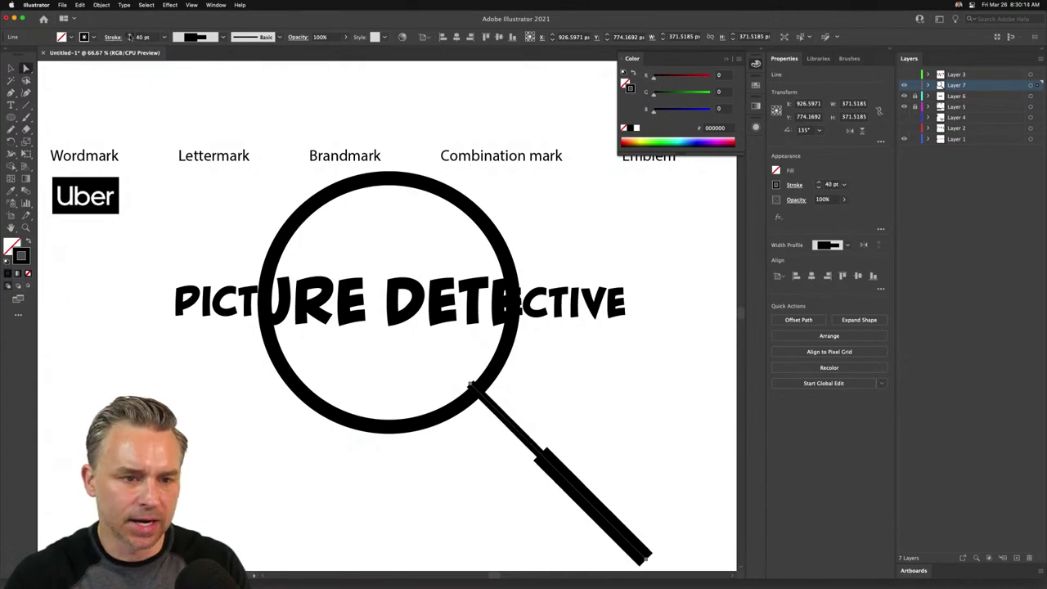
{"action": "left_click", "coordinate": [129, 39]}
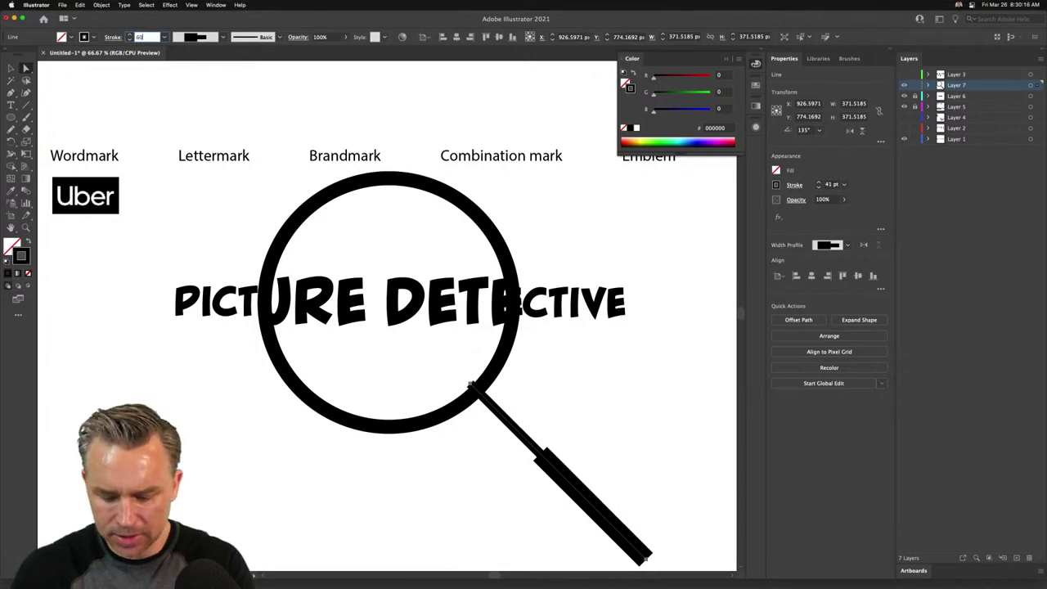
{"action": "type", "text": "60"}
{"action": "key", "text": "Return"}
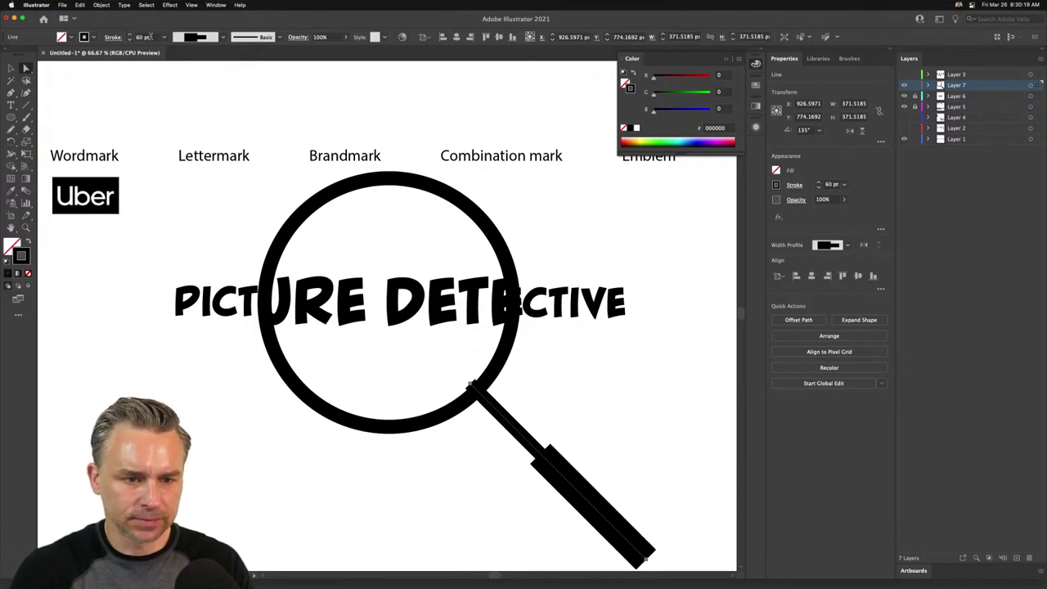
{"action": "left_click", "coordinate": [147, 37]}
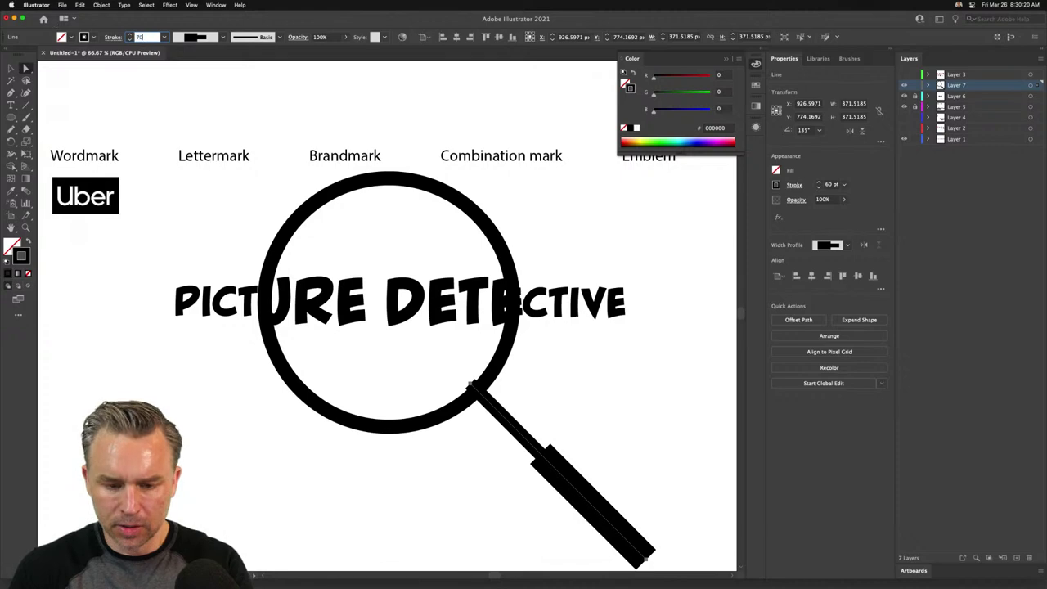
{"action": "key", "text": "Return"}
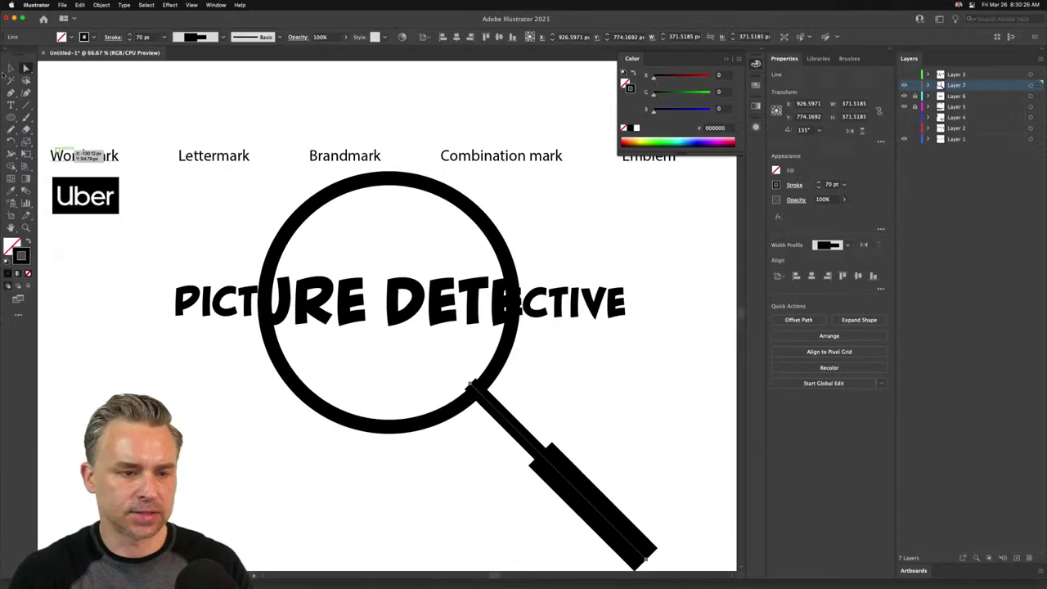
{"action": "left_click", "coordinate": [9, 70]}
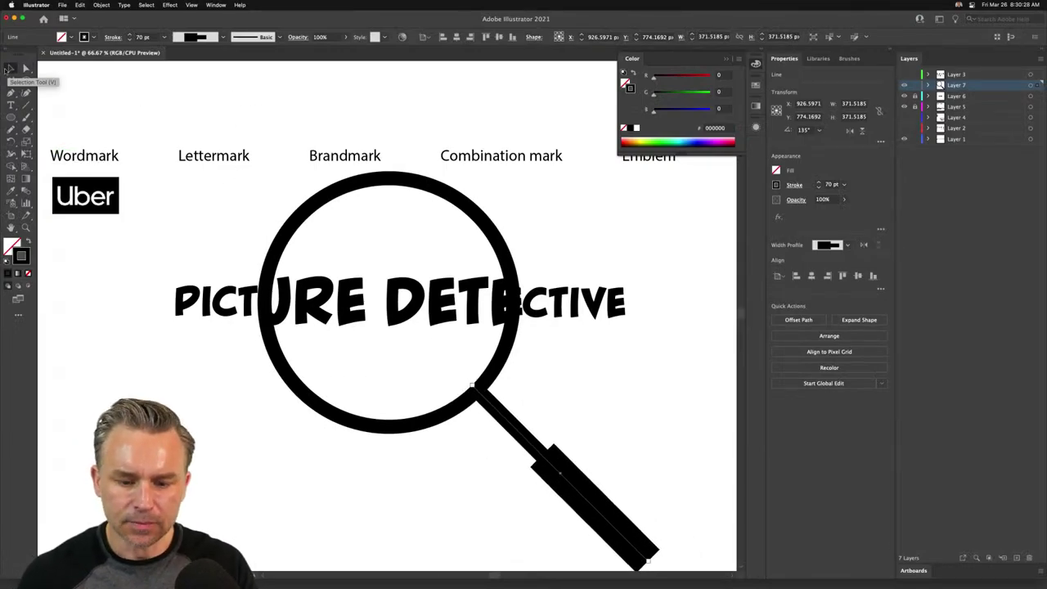
{"action": "left_click", "coordinate": [104, 240]}
{"action": "left_click", "coordinate": [10, 117]}
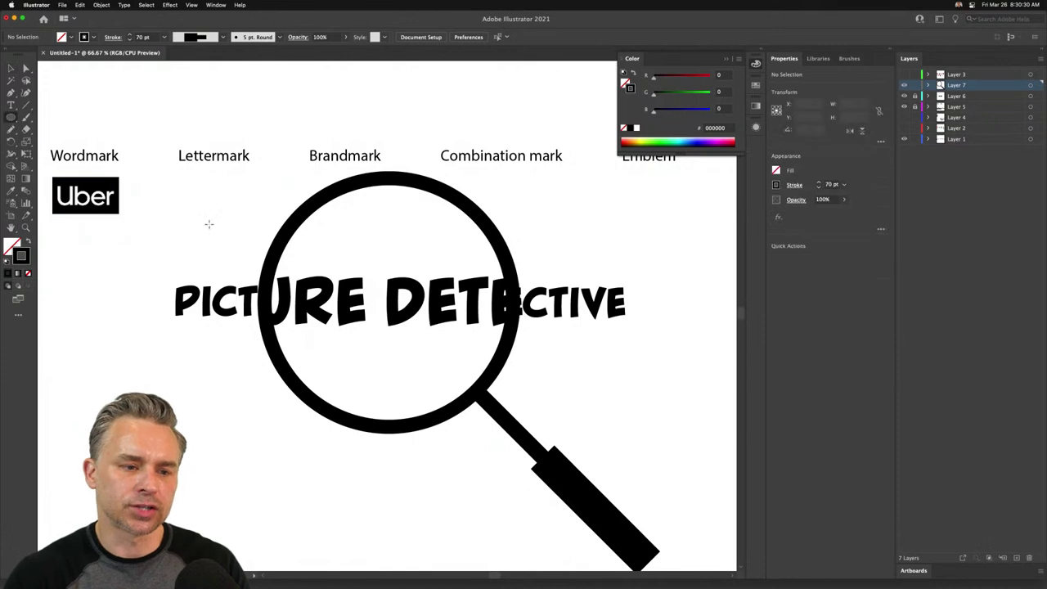
{"action": "left_click", "coordinate": [10, 68]}
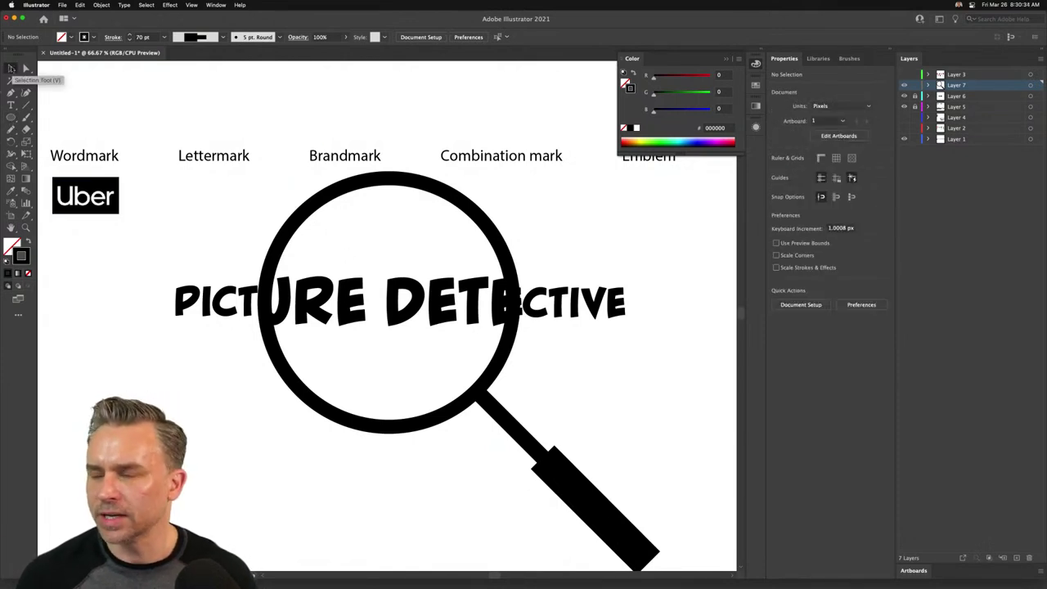
- Unlock Layer 6 and Layer 5, and move the wordmark and magnifying glass together to the empty area above and left of the label row
{"action": "key", "text": "super+minus"}
{"action": "key", "text": "super+minus"}
{"action": "key", "text": "super+minus"}
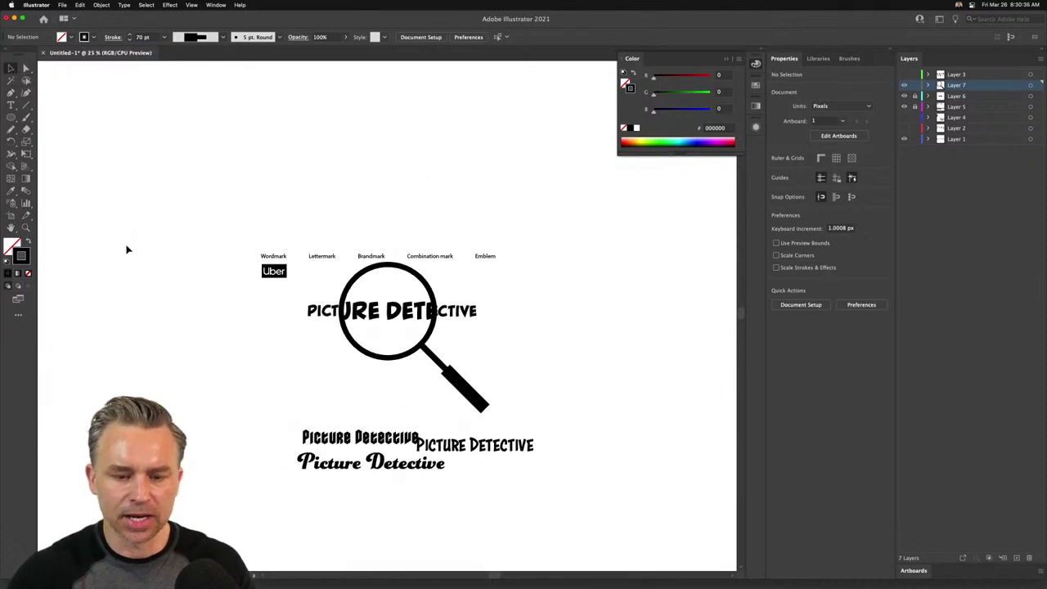
{"action": "left_click_drag", "start_coordinate": [273, 299], "coordinate": [542, 402]}
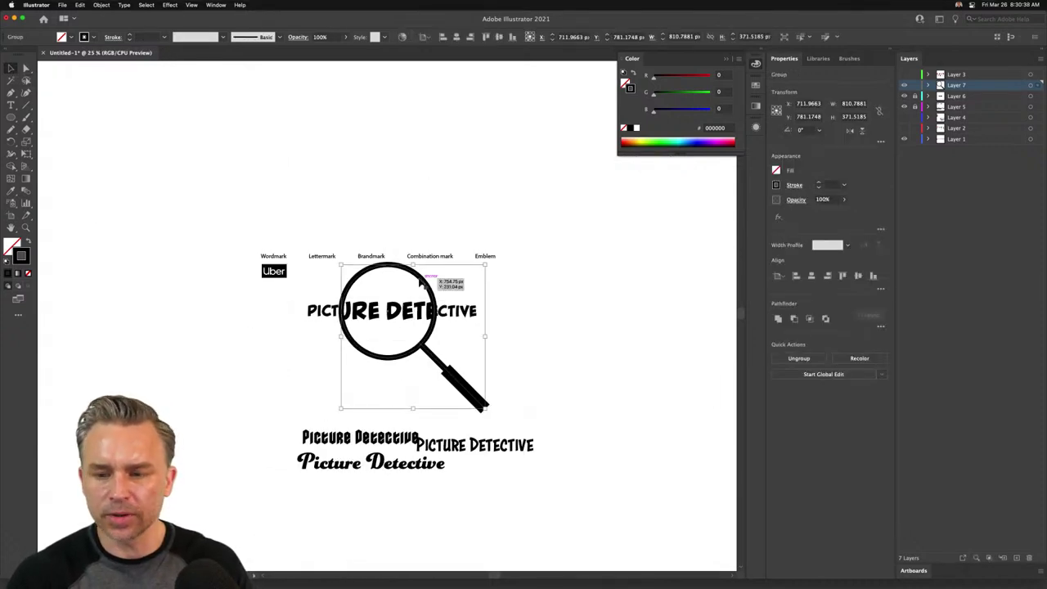
{"action": "left_click", "coordinate": [227, 346]}
{"action": "left_click_drag", "start_coordinate": [325, 311], "coordinate": [483, 373]}
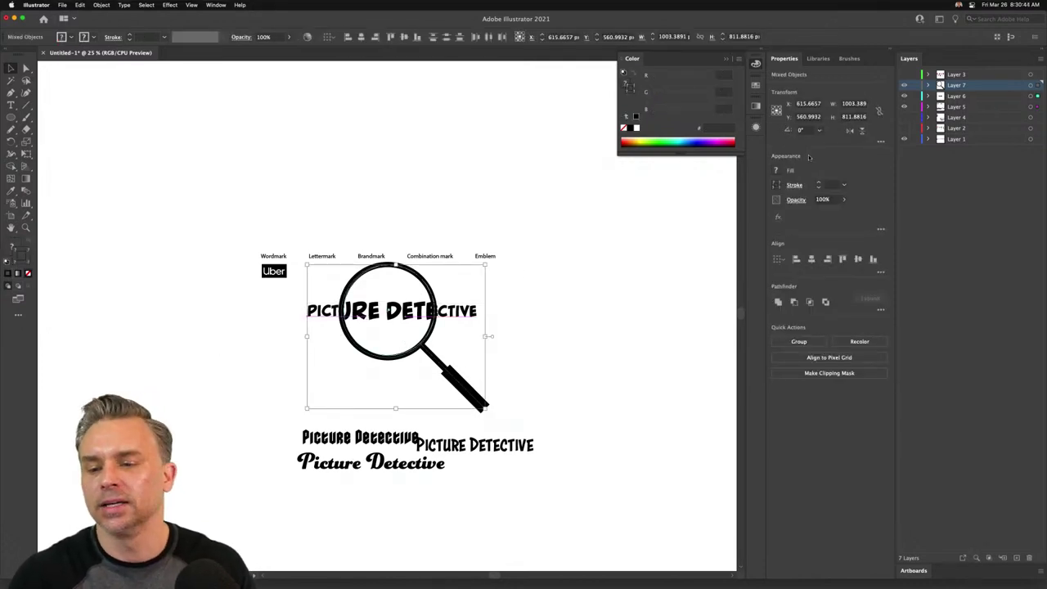
{"action": "left_click_drag", "start_coordinate": [348, 314], "coordinate": [91, 121]}
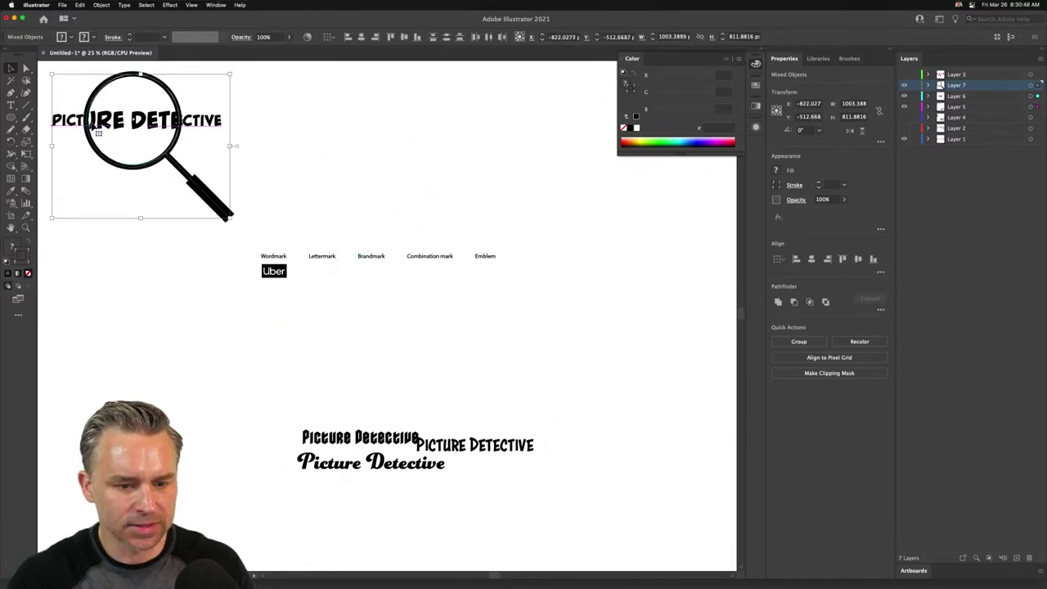
{"action": "left_click", "coordinate": [134, 266]}
{"action": "left_click_drag", "start_coordinate": [133, 266], "coordinate": [402, 396]}
{"action": "key", "text": "super+equal"}
{"action": "scroll", "coordinate": [327, 234], "scroll_direction": "up", "scroll_amount": 2}
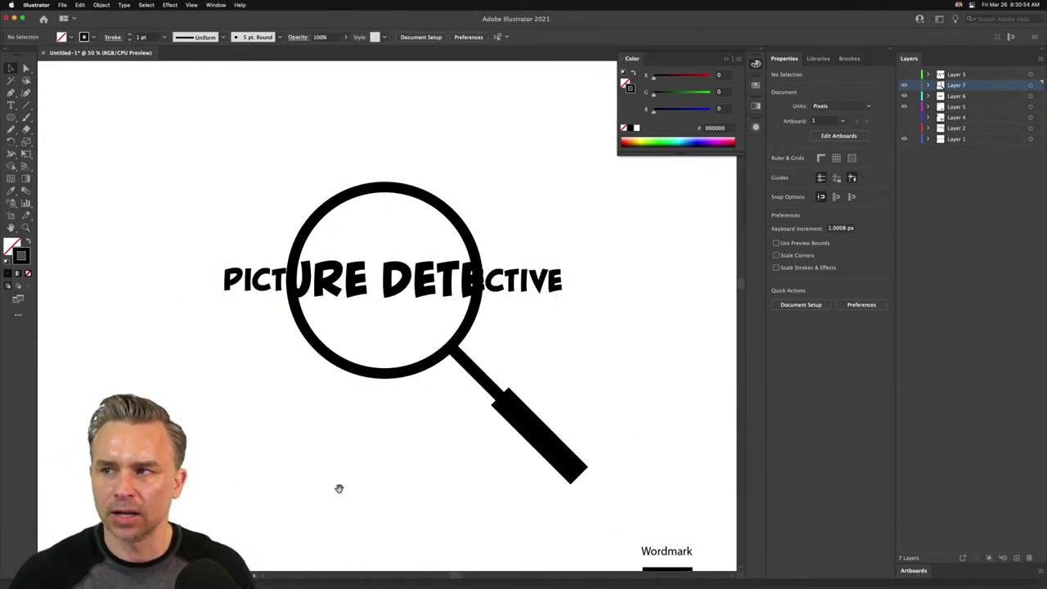
- Round off the end of the magnifying glass's handle with a circle about 70 px across, filled black without a stroke
{"action": "left_click_drag", "start_coordinate": [339, 488], "coordinate": [224, 382]}
{"action": "scroll", "coordinate": [237, 372], "scroll_direction": "down", "scroll_amount": 3}
{"action": "scroll", "coordinate": [243, 388], "scroll_direction": "right", "scroll_amount": 5}
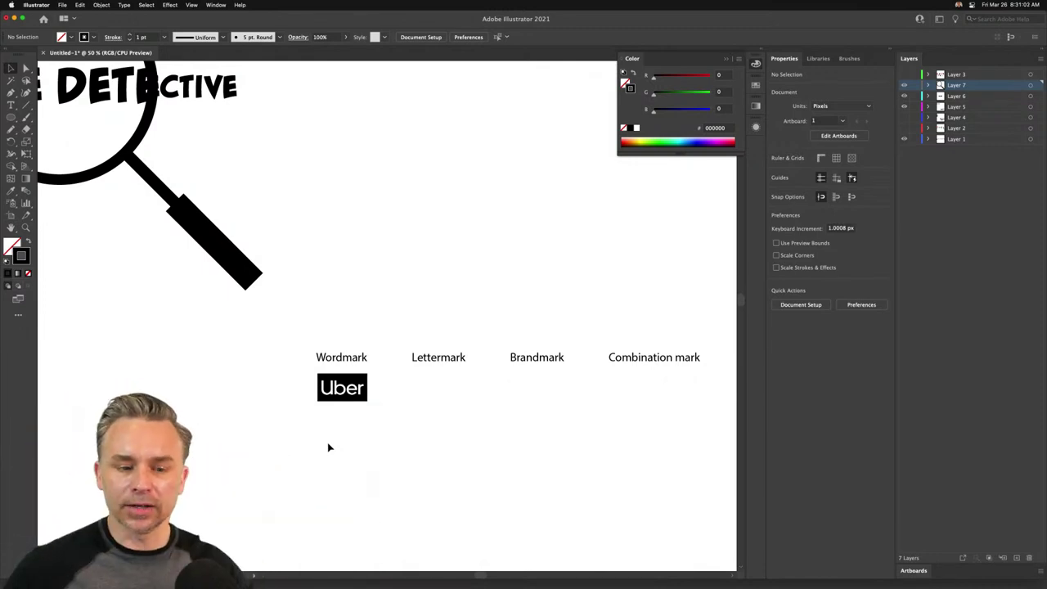
{"action": "scroll", "coordinate": [422, 382], "scroll_direction": "left", "scroll_amount": 5}
{"action": "scroll", "coordinate": [421, 382], "scroll_direction": "up", "scroll_amount": 3}
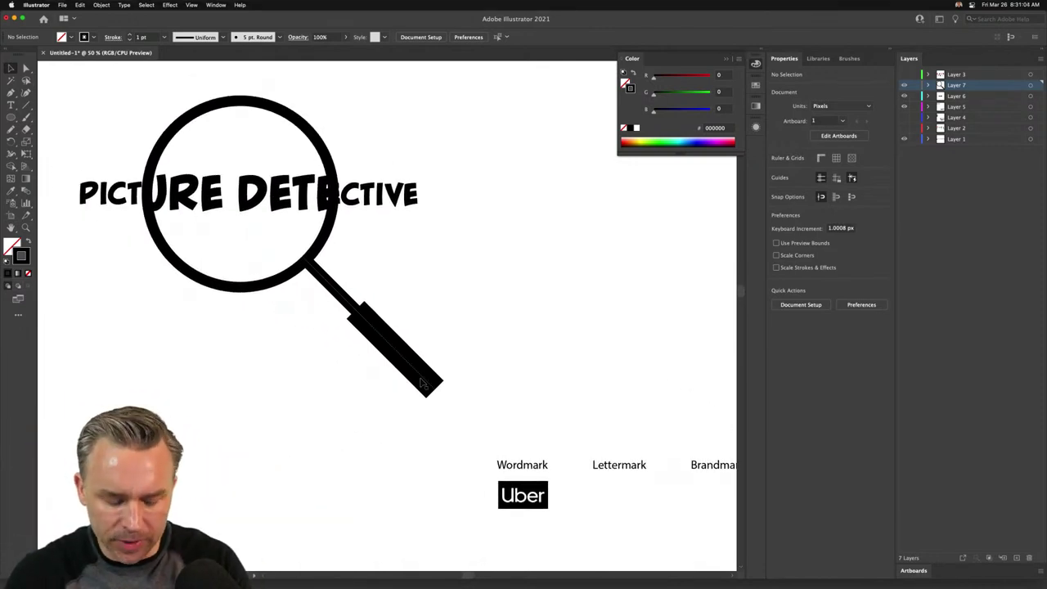
{"action": "key", "text": "super+equal"}
{"action": "key", "text": "super+equal"}
{"action": "scroll", "coordinate": [414, 343], "scroll_direction": "down", "scroll_amount": 3}
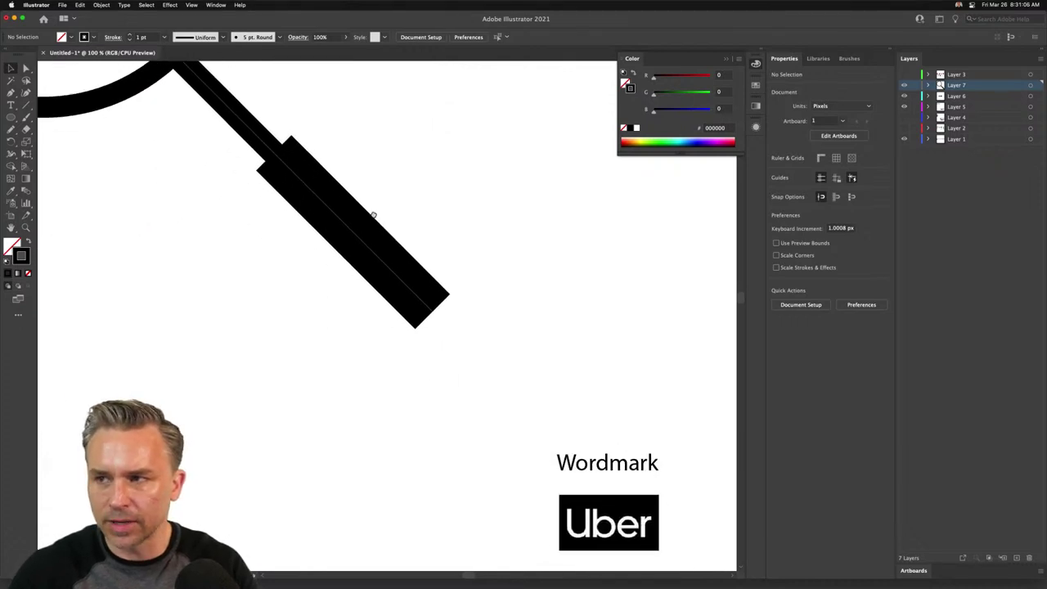
{"action": "key", "text": "l"}
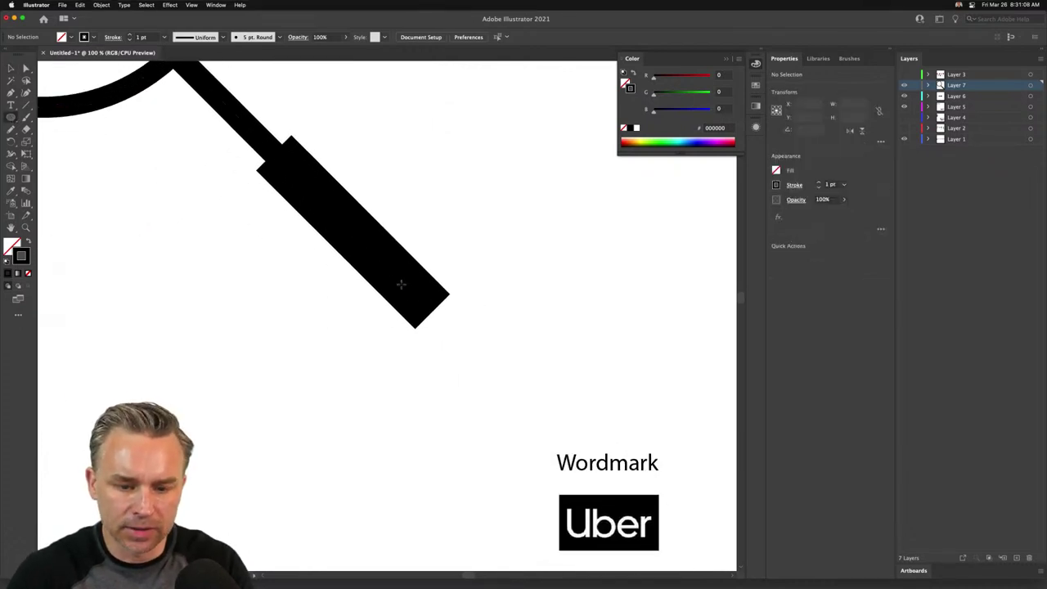
{"action": "left_click_drag", "start_coordinate": [405, 283], "coordinate": [454, 332]}
{"action": "left_click", "coordinate": [28, 241]}
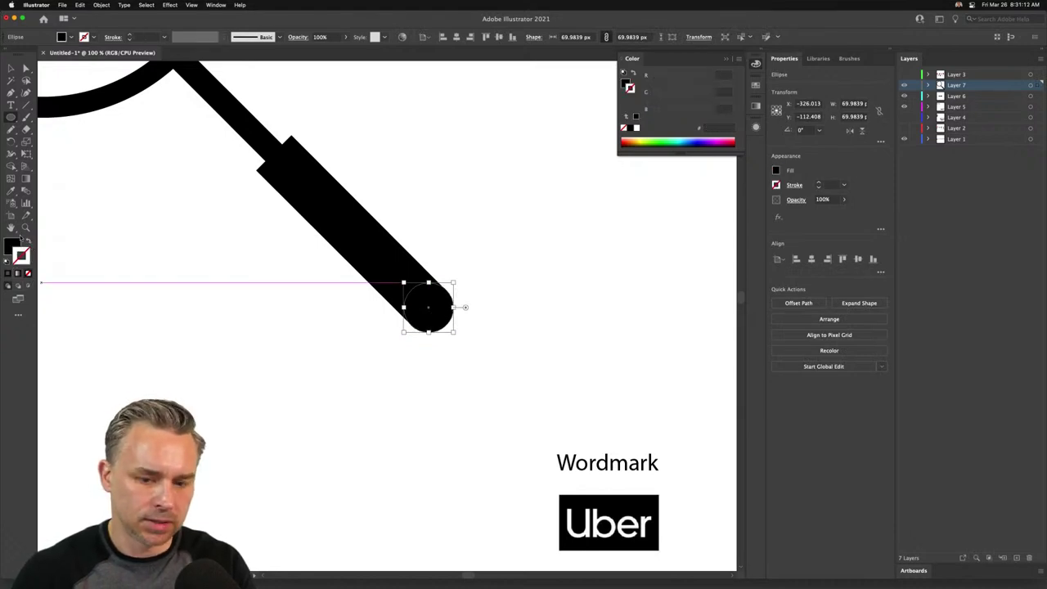
{"action": "left_click", "coordinate": [11, 68]}
{"action": "left_click", "coordinate": [233, 145]}
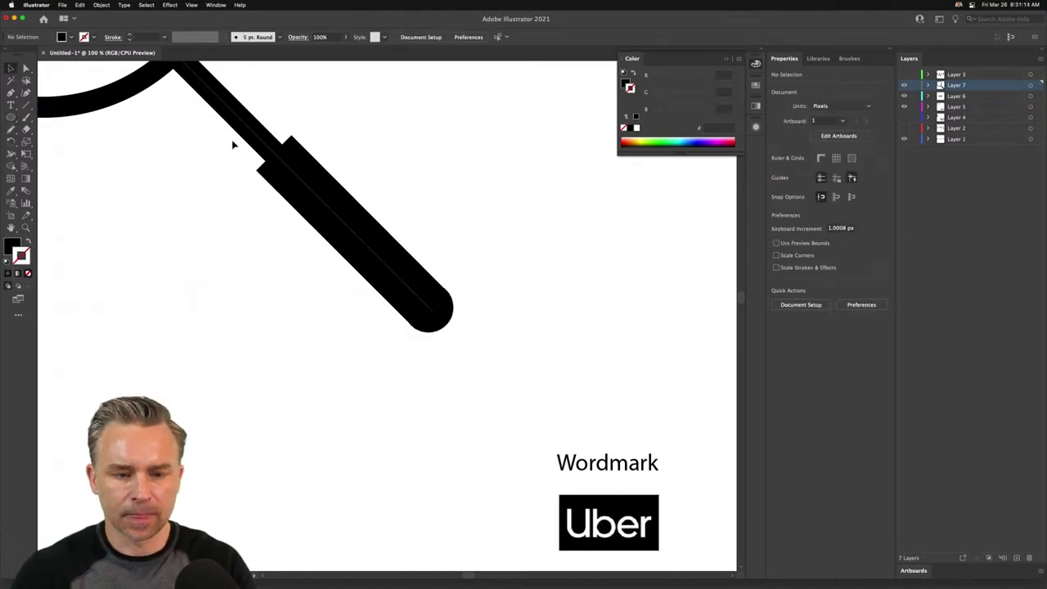
- Shorten the handle by moving its end anchor point and round cap diagonally toward the lens
{"action": "key", "text": "super+minus"}
{"action": "key", "text": "super+minus"}
{"action": "key", "text": "super+minus"}
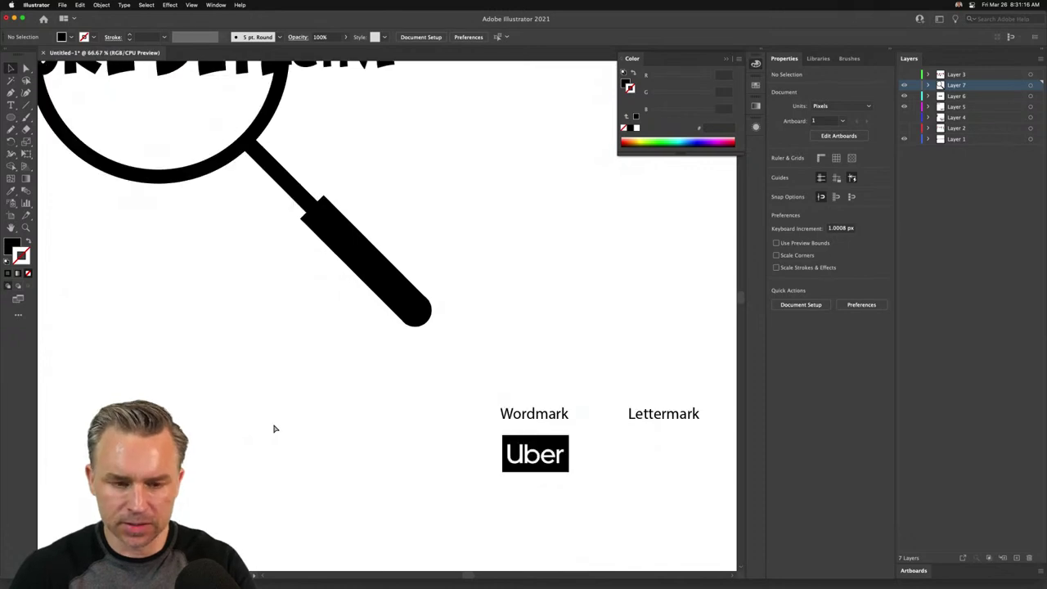
{"action": "scroll", "coordinate": [252, 367], "scroll_direction": "right", "scroll_amount": 2}
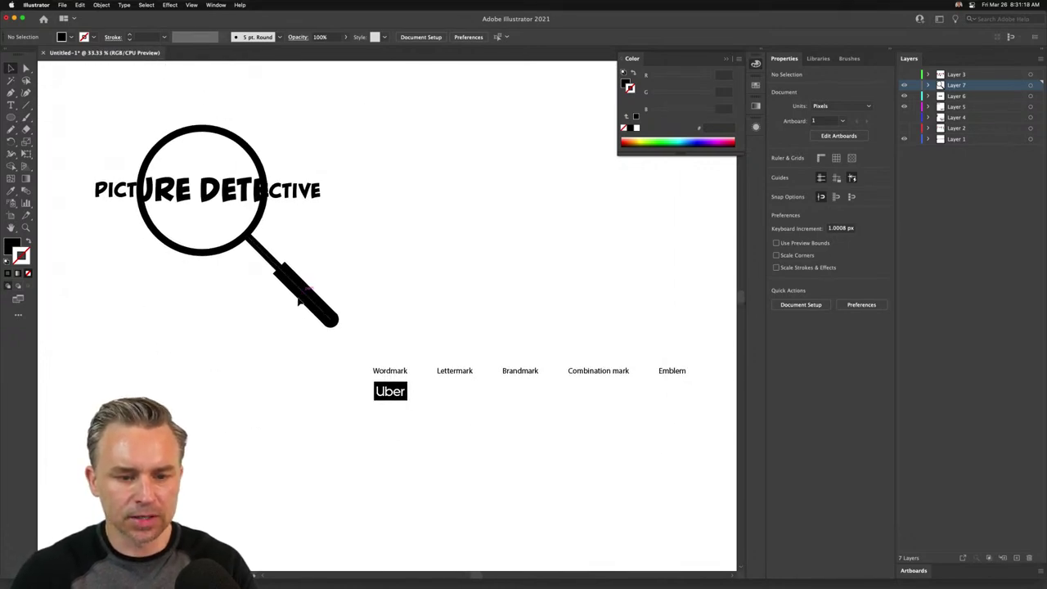
{"action": "key", "text": "a"}
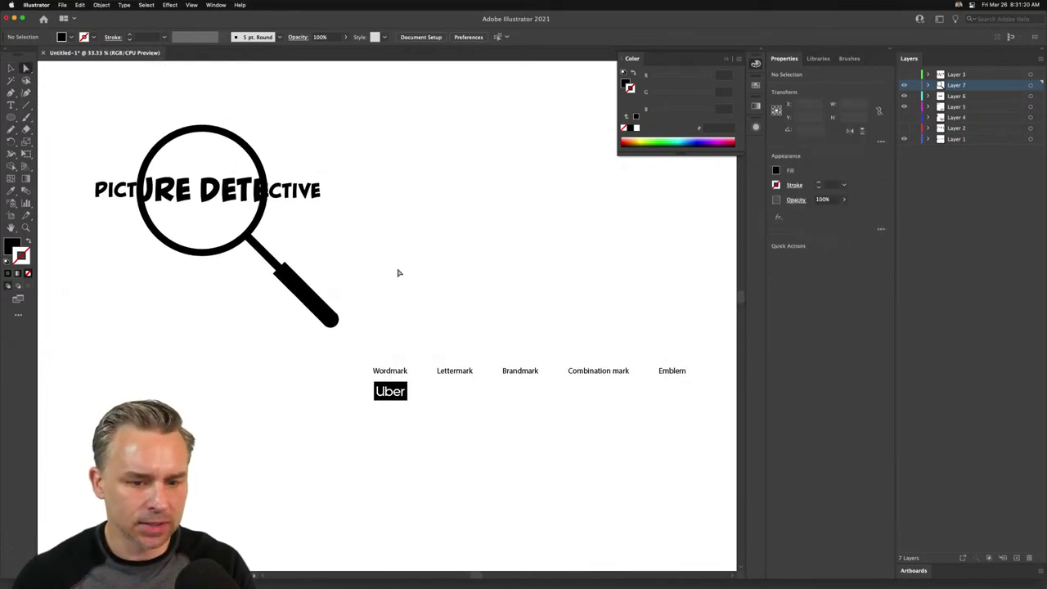
{"action": "left_click_drag", "start_coordinate": [380, 291], "coordinate": [275, 352]}
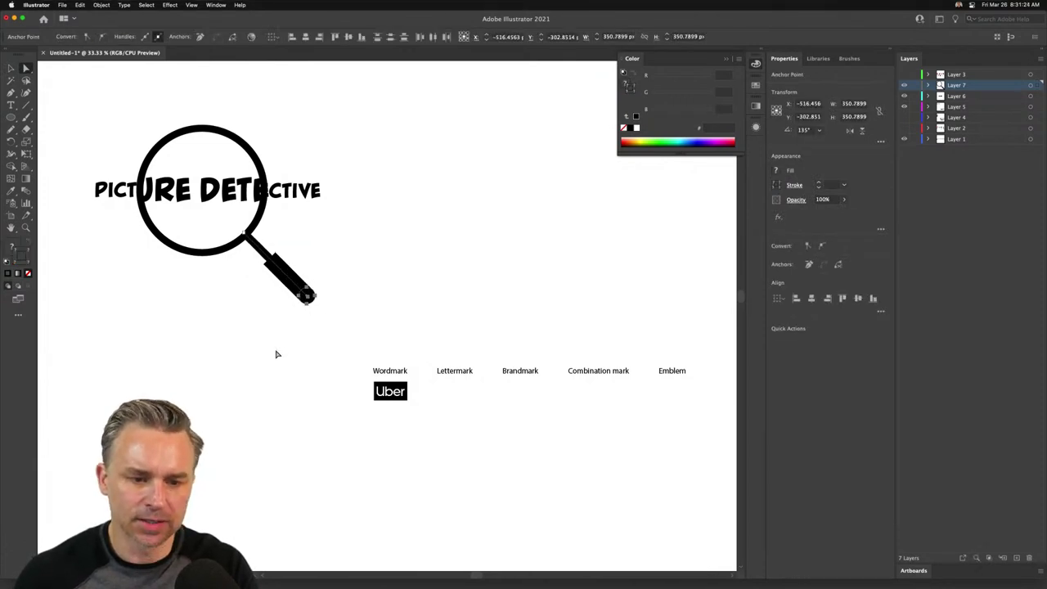
{"action": "key", "text": "shift+Up"}
{"action": "key", "text": "shift+Left"}
{"action": "key", "text": "shift+Down"}
{"action": "key", "text": "shift+Right"}
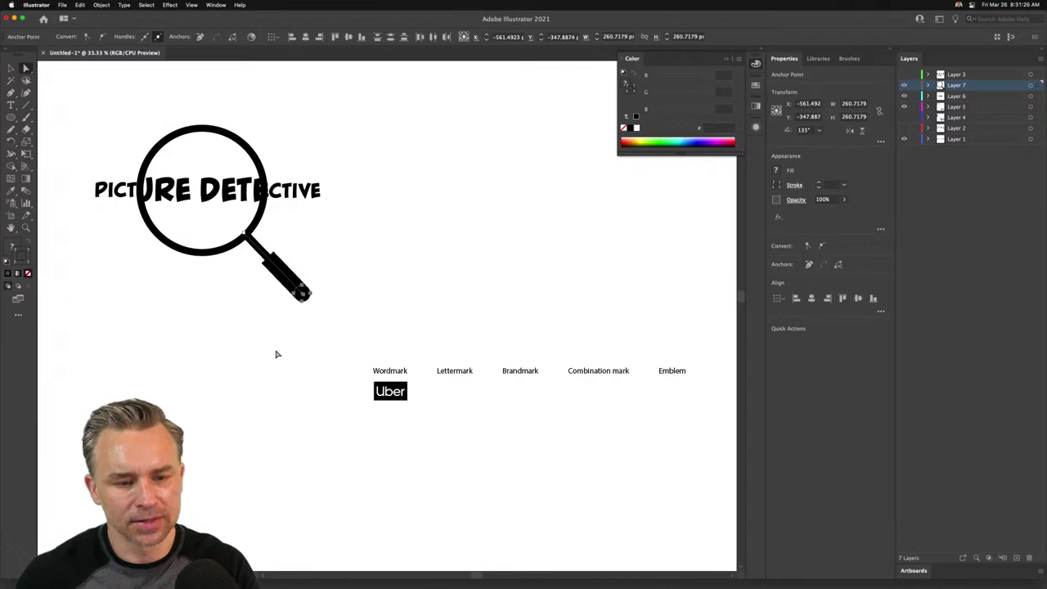
{"action": "key", "text": "shift+Down"}
{"action": "key", "text": "shift+Down"}
{"action": "key", "text": "shift+Right"}
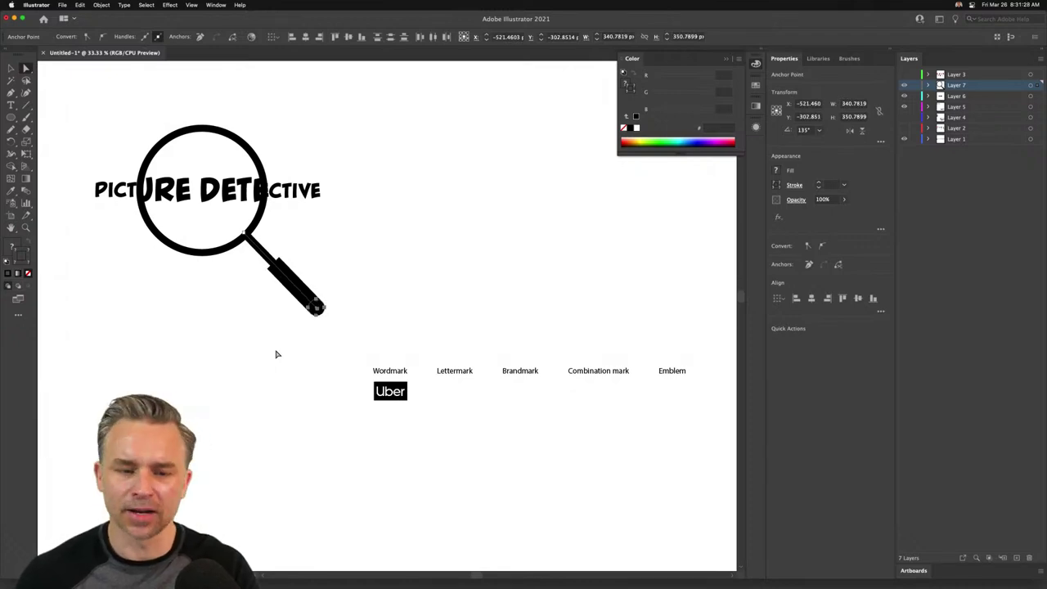
{"action": "left_click", "coordinate": [276, 353]}
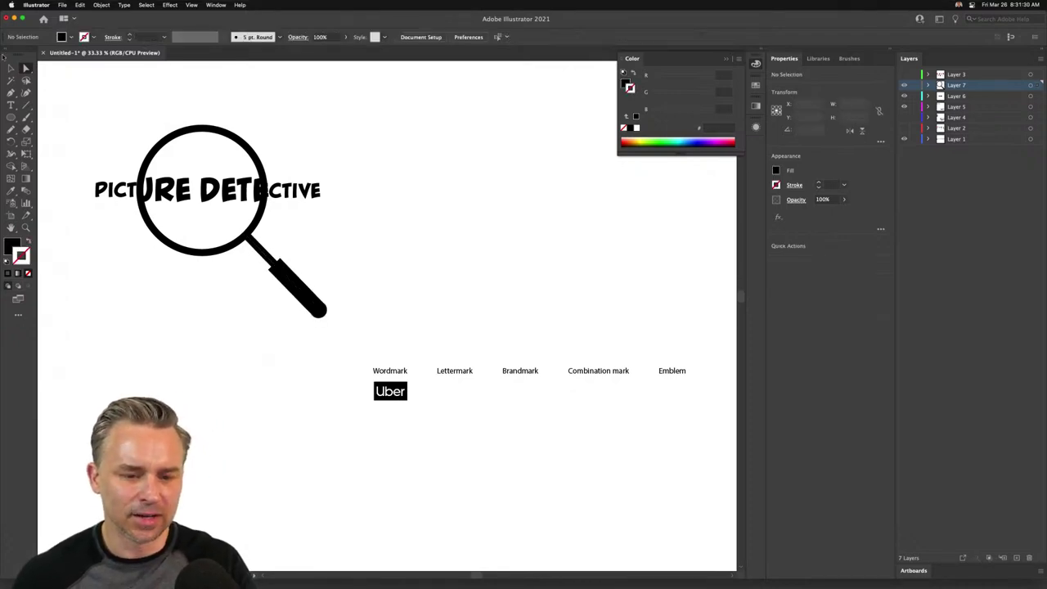
- On Layer 1, draw a rectangle about 1372 × 1051 px behind the whole logo and fill it with dark red A84A4A
{"action": "scroll", "coordinate": [201, 369], "scroll_direction": "down", "scroll_amount": 5}
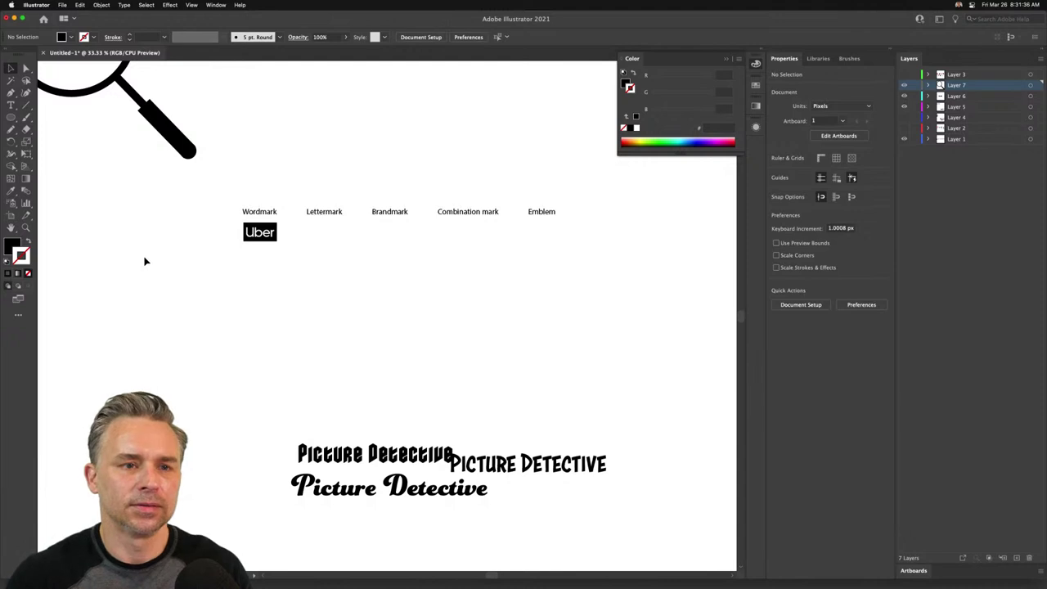
{"action": "left_click_drag", "start_coordinate": [143, 247], "coordinate": [355, 467]}
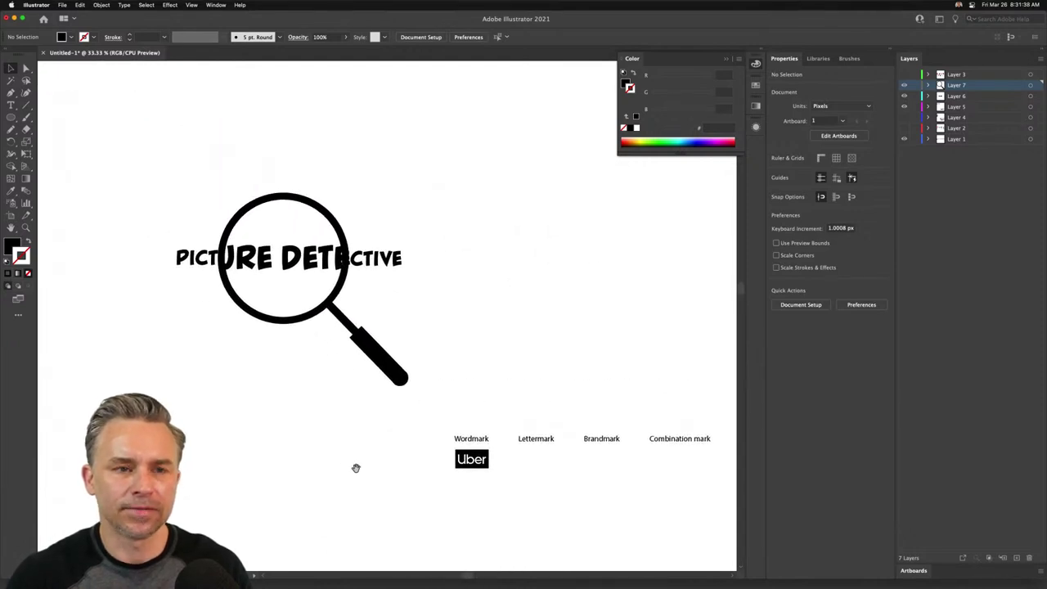
{"action": "key", "text": "super+equal"}
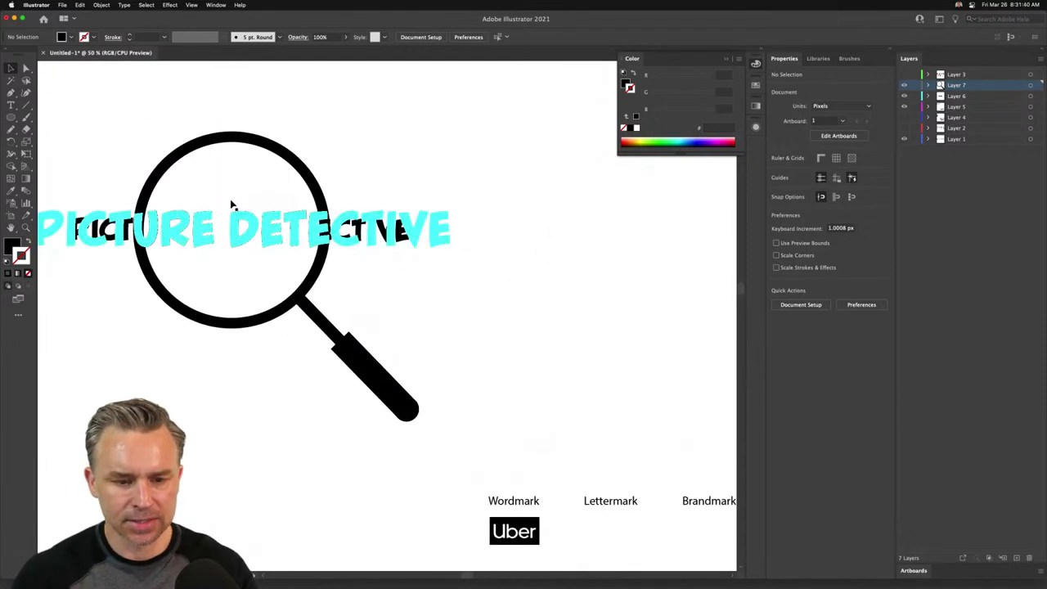
{"action": "left_click_drag", "start_coordinate": [276, 163], "coordinate": [367, 192]}
{"action": "left_click", "coordinate": [975, 111]}
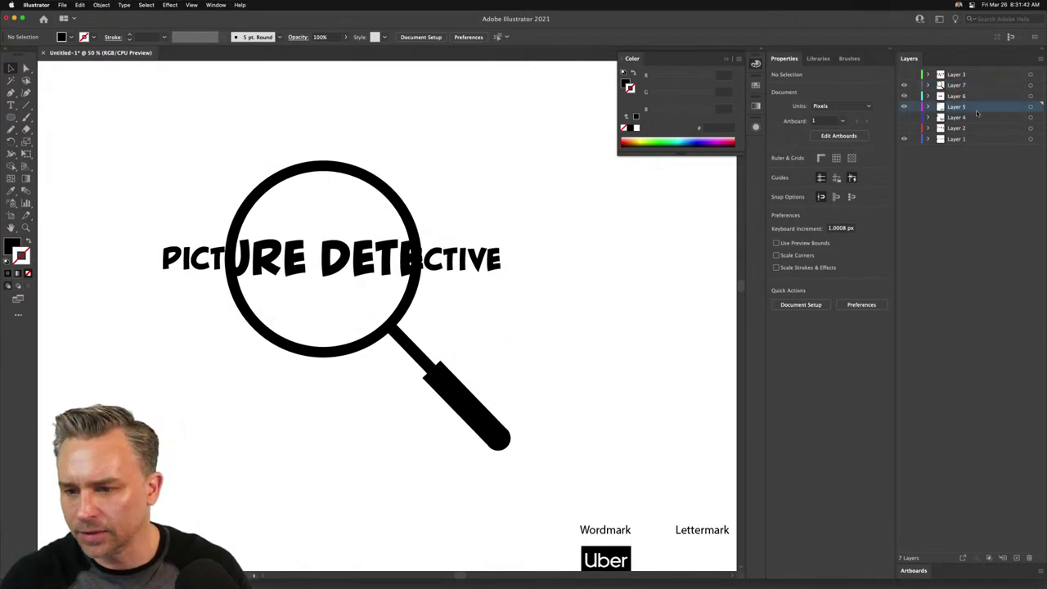
{"action": "left_click", "coordinate": [962, 141]}
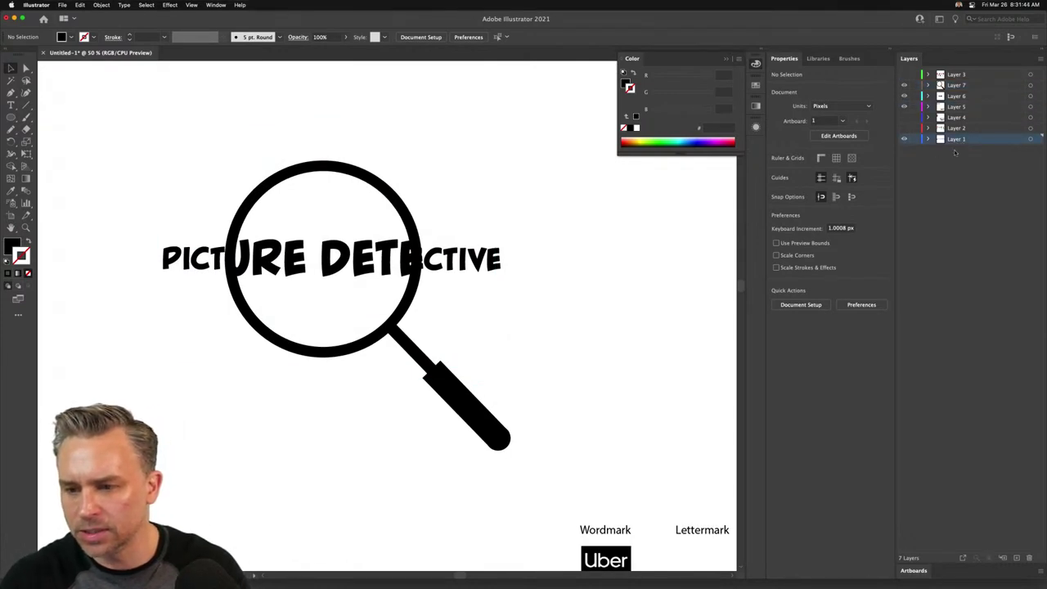
{"action": "left_click_drag", "start_coordinate": [11, 117], "coordinate": [575, 473]}
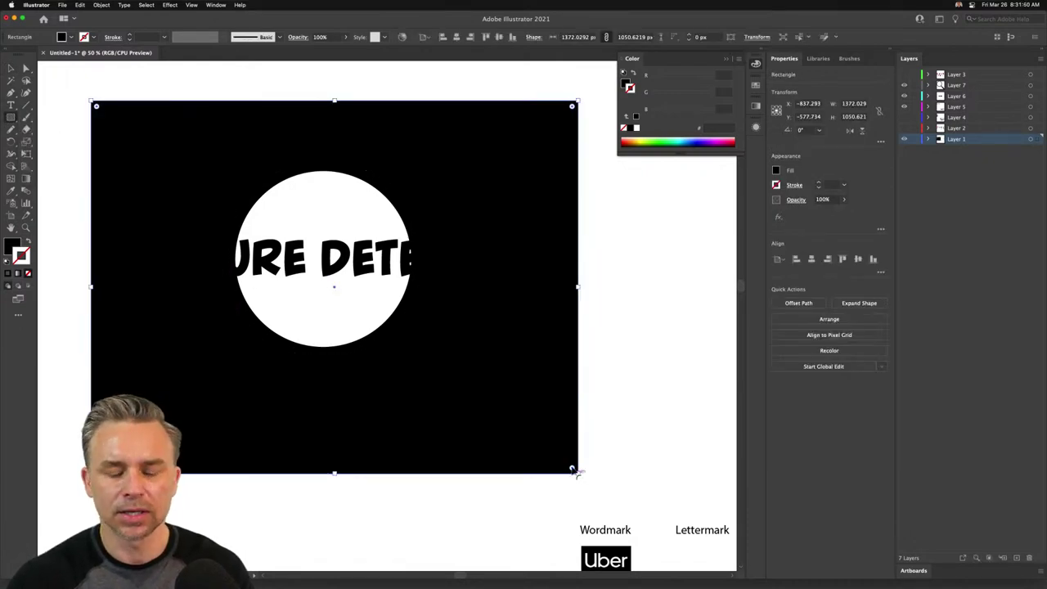
{"action": "double_click", "coordinate": [11, 245]}
{"action": "key", "text": "Return"}
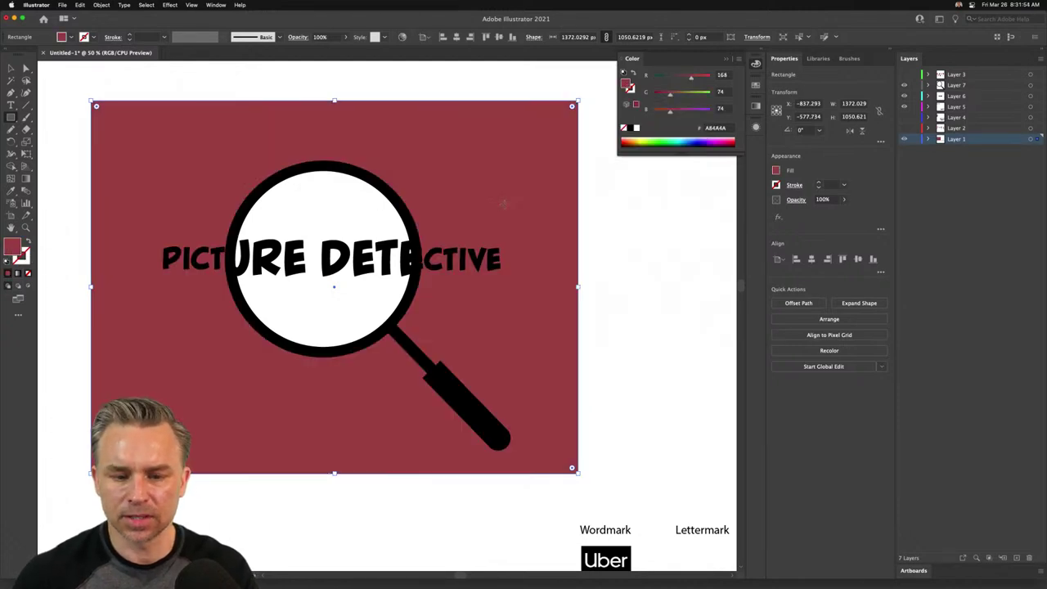
{"action": "left_click", "coordinate": [11, 68]}
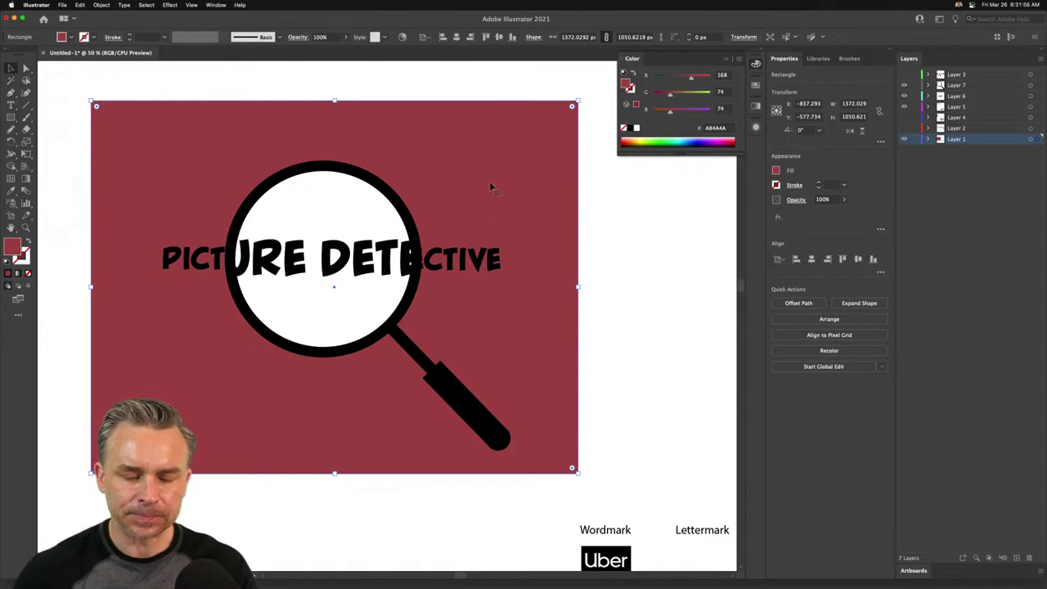
- Temporarily hide Layer 7 and isolate the lens's clip group to examine its circular mask and white rectangle
{"action": "left_click", "coordinate": [332, 196]}
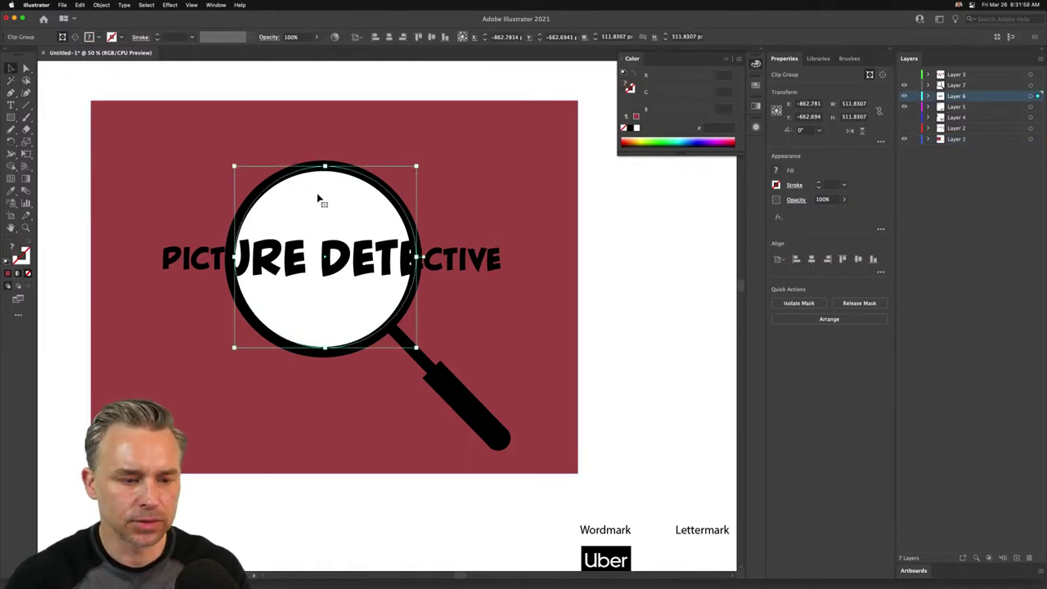
{"action": "left_click", "coordinate": [904, 85]}
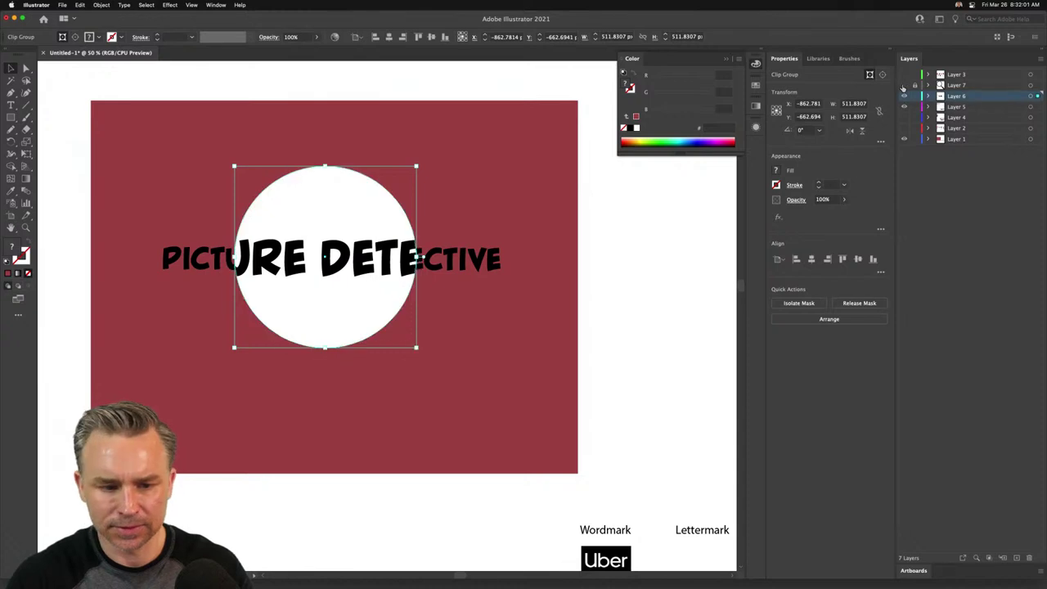
{"action": "double_click", "coordinate": [285, 207]}
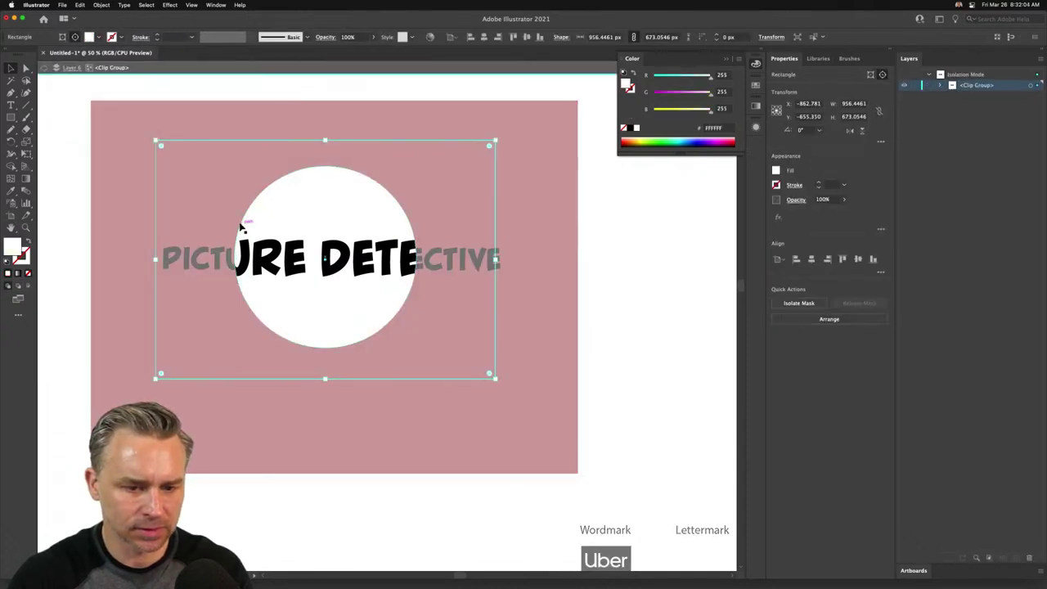
{"action": "left_click", "coordinate": [240, 221]}
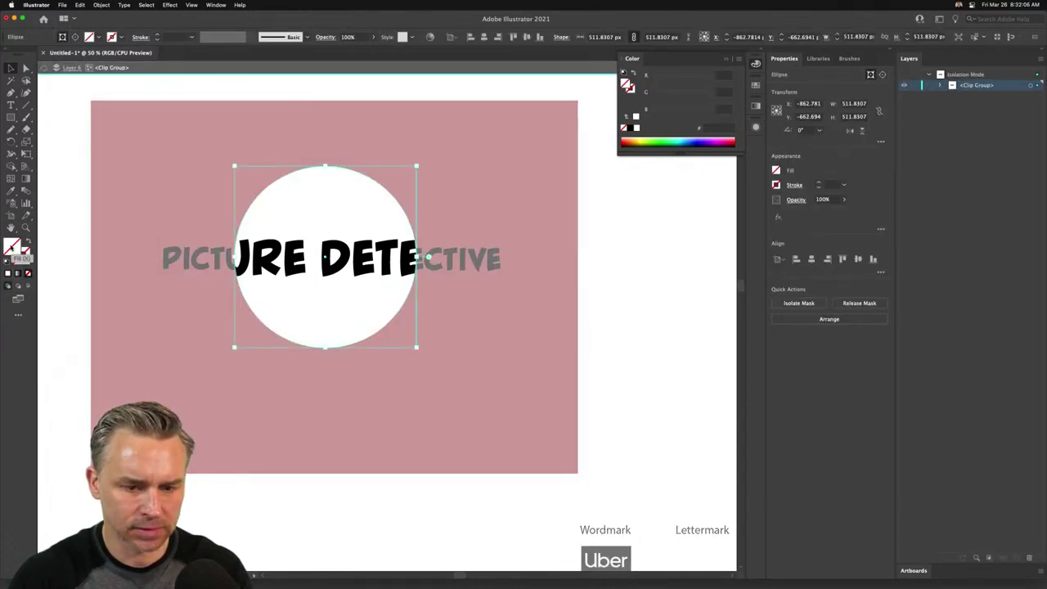
{"action": "left_click", "coordinate": [222, 179]}
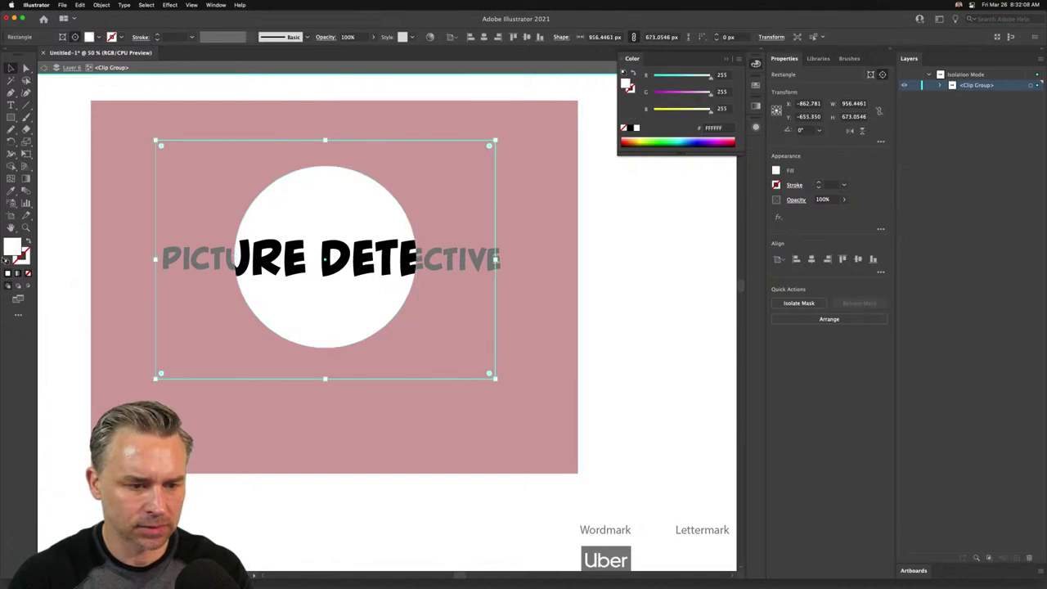
{"action": "double_click", "coordinate": [77, 103]}
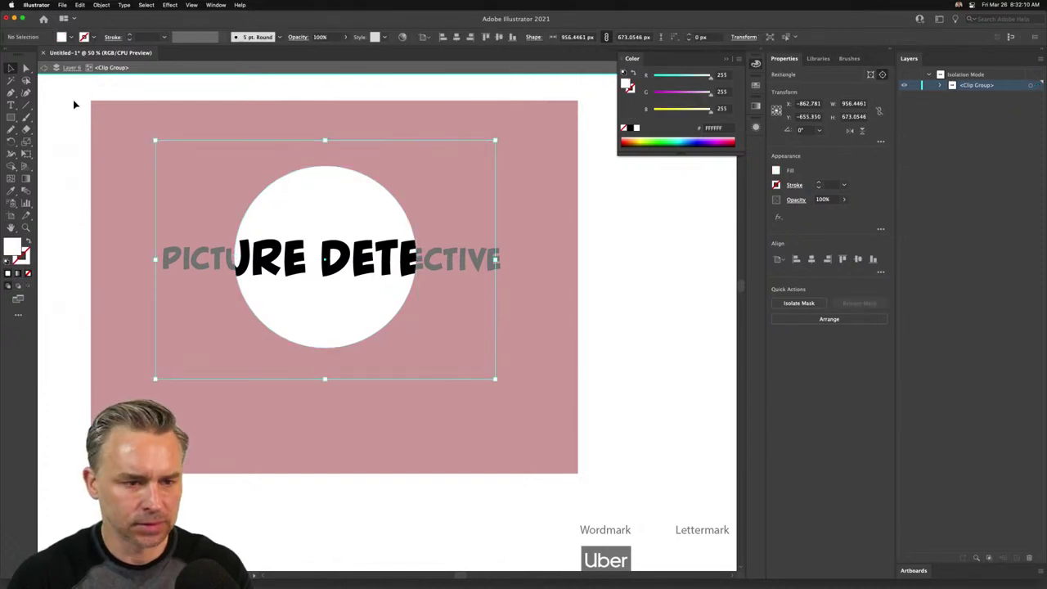
{"action": "left_click", "coordinate": [539, 123]}
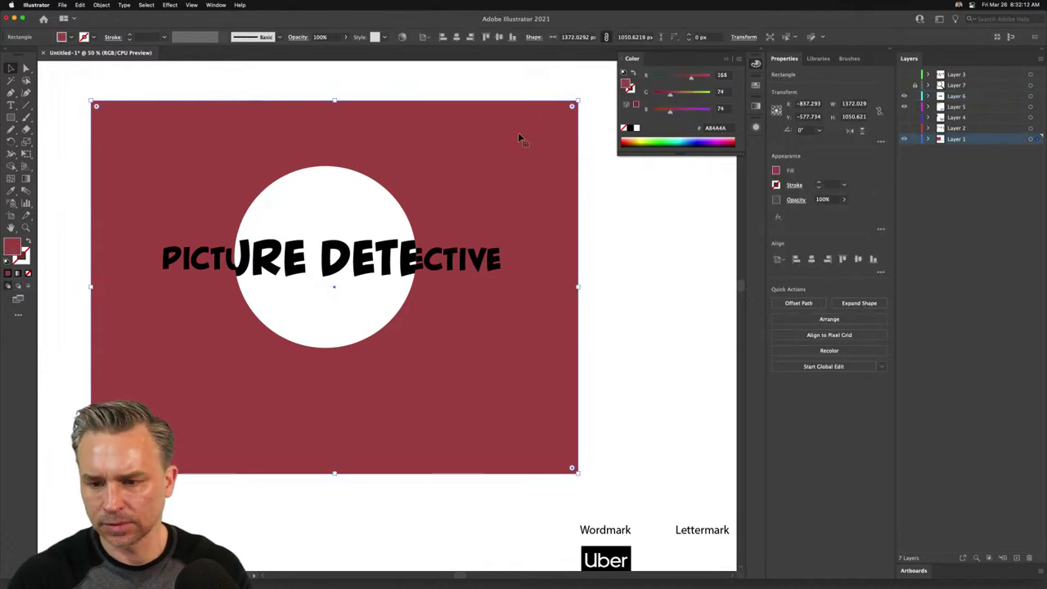
{"action": "left_click", "coordinate": [308, 212]}
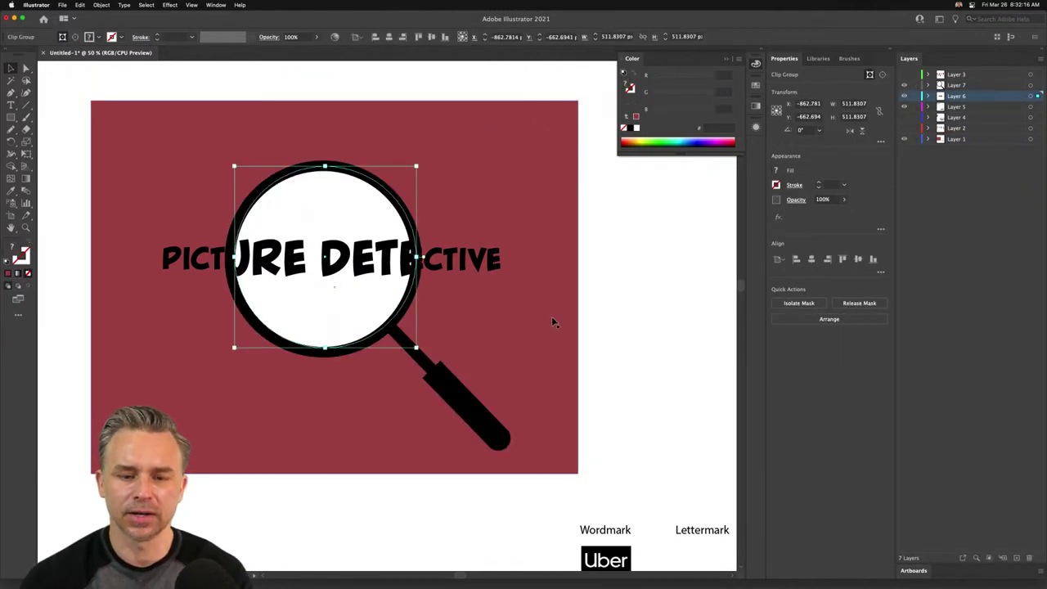
- Inside the lens's clip group, fill the white rectangle with the peach swatch C=25 M=35 Y=40 K=0, and exit isolation
{"action": "double_click", "coordinate": [269, 205]}
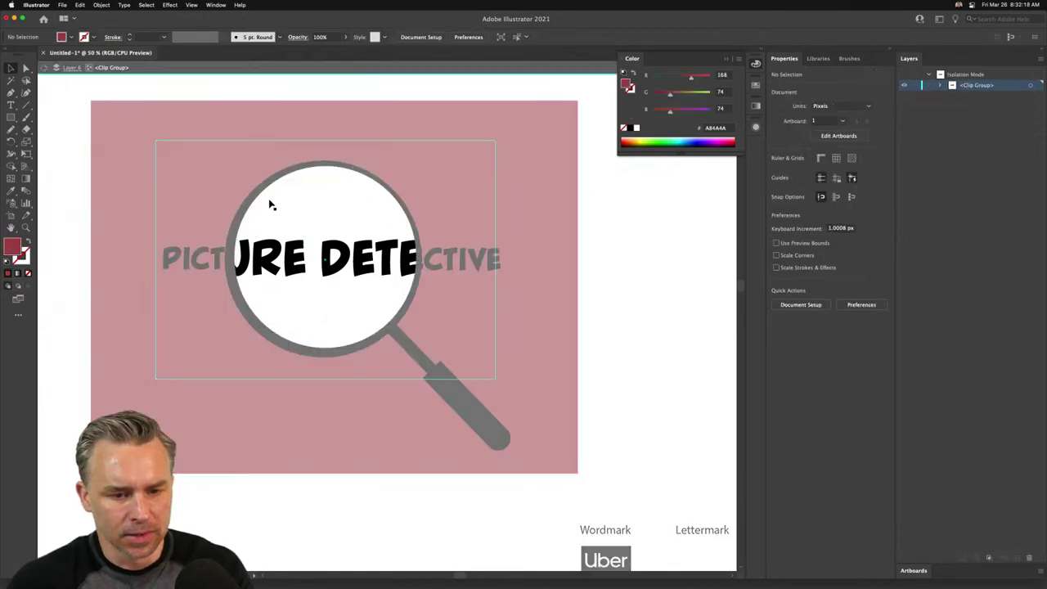
{"action": "left_click", "coordinate": [270, 205]}
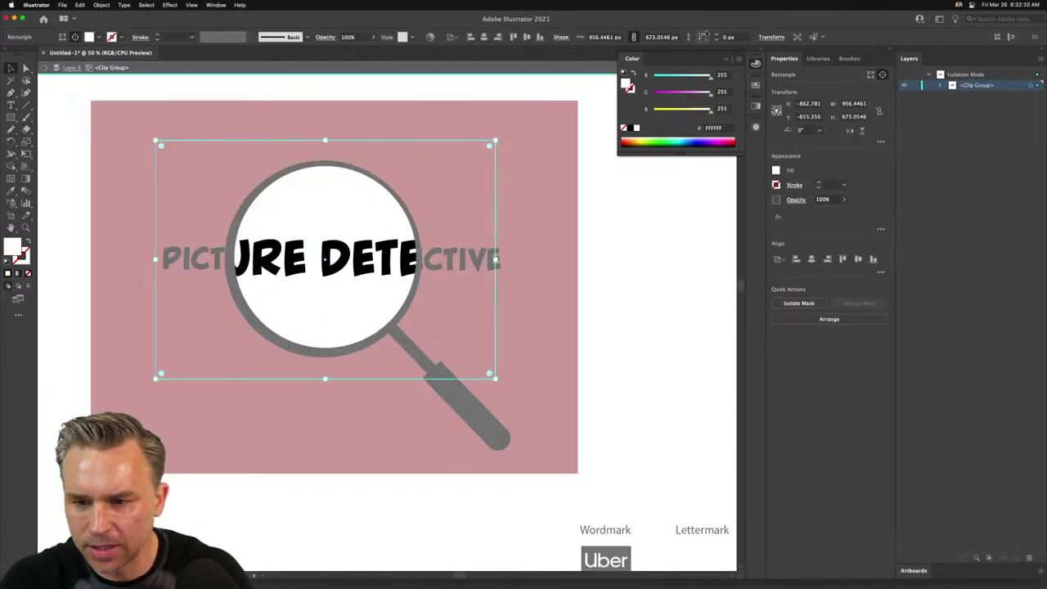
{"action": "left_click", "coordinate": [761, 51]}
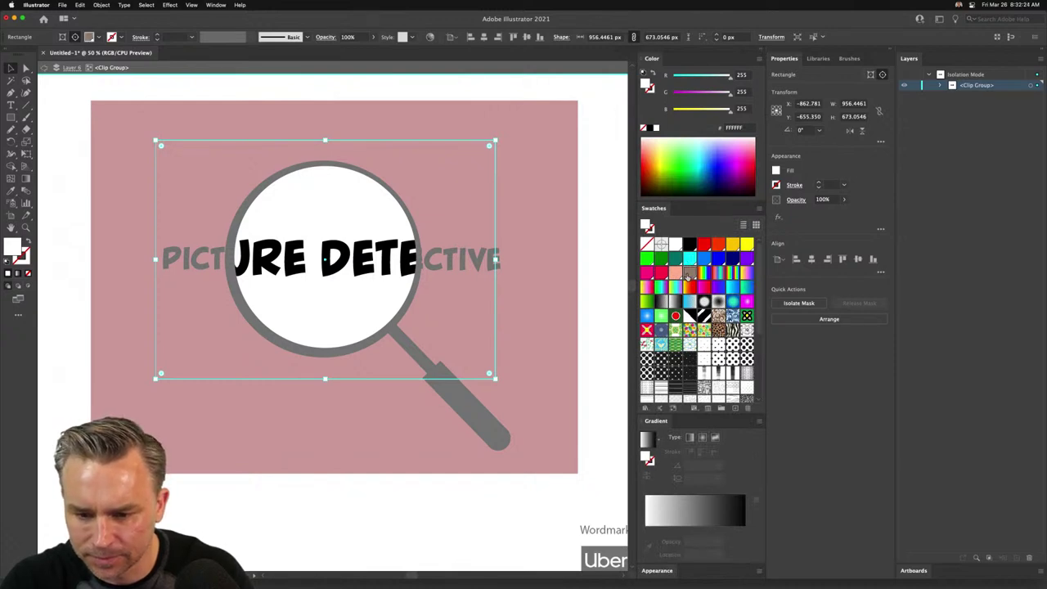
{"action": "left_click", "coordinate": [688, 273]}
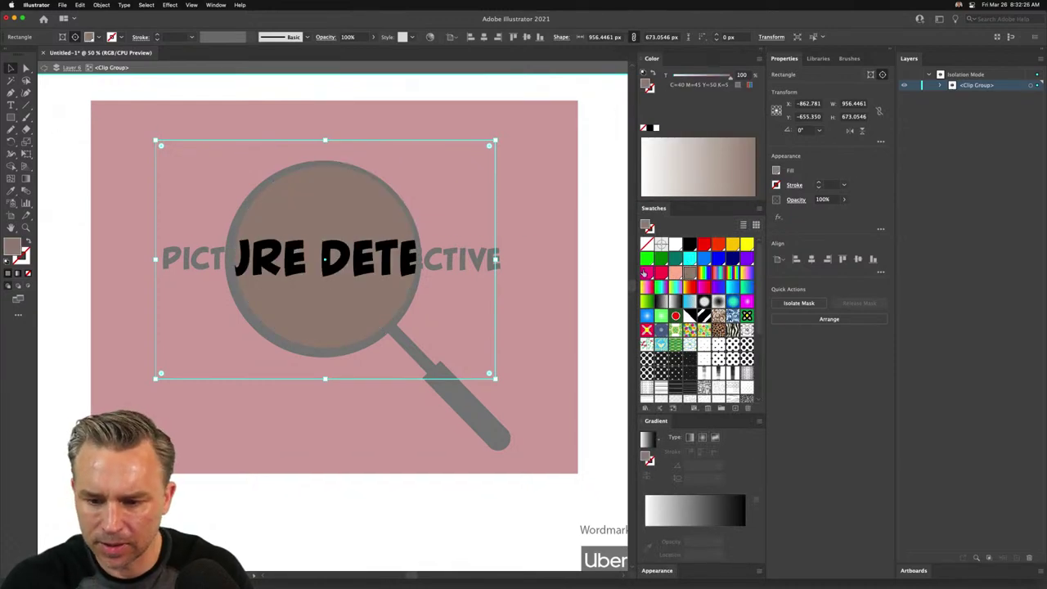
{"action": "left_click", "coordinate": [674, 272]}
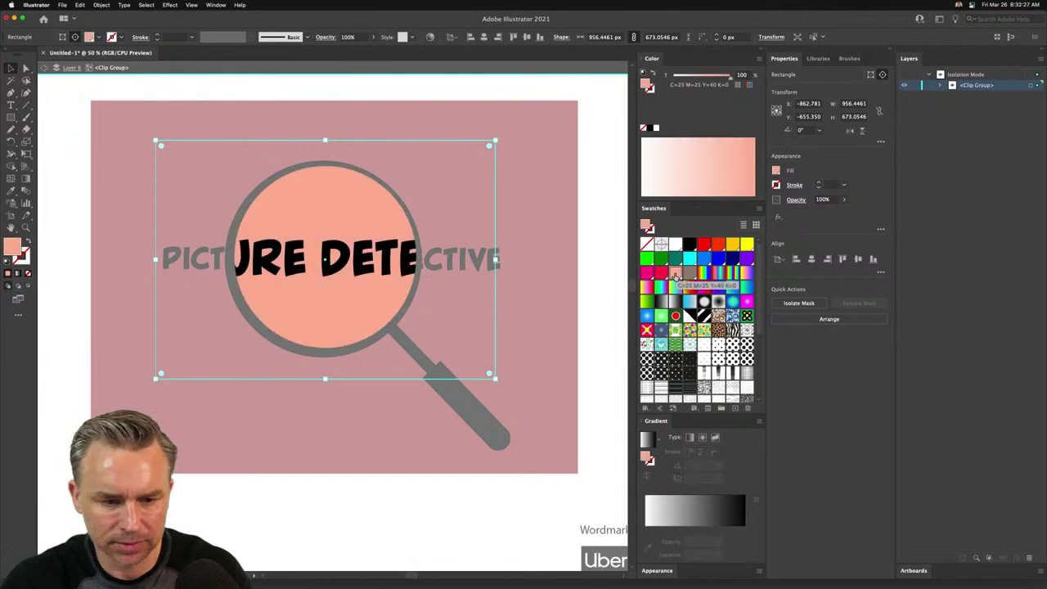
{"action": "double_click", "coordinate": [81, 182]}
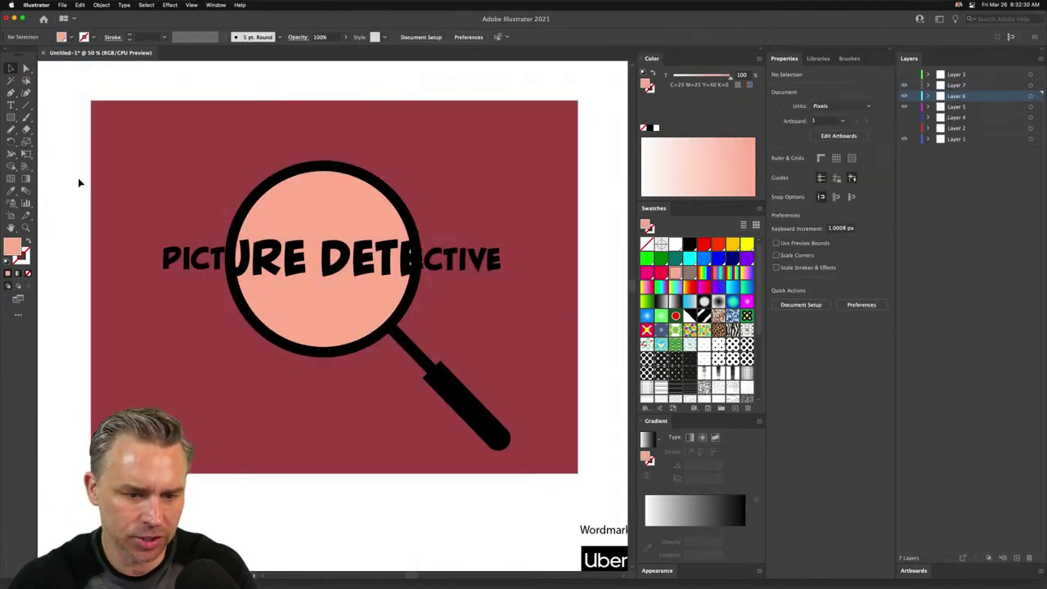
- Fill the background rectangle on Layer 1 with the peach swatch C=25 M=35 Y=40 K=0, matching the lens
{"action": "left_click", "coordinate": [126, 191]}
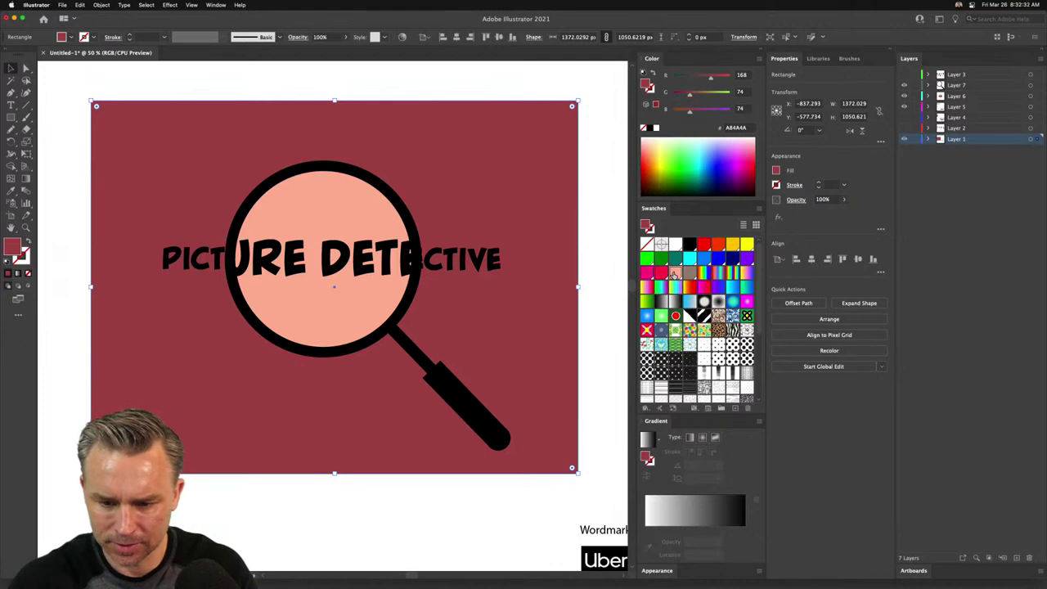
{"action": "left_click", "coordinate": [674, 272]}
{"action": "left_click", "coordinate": [283, 204]}
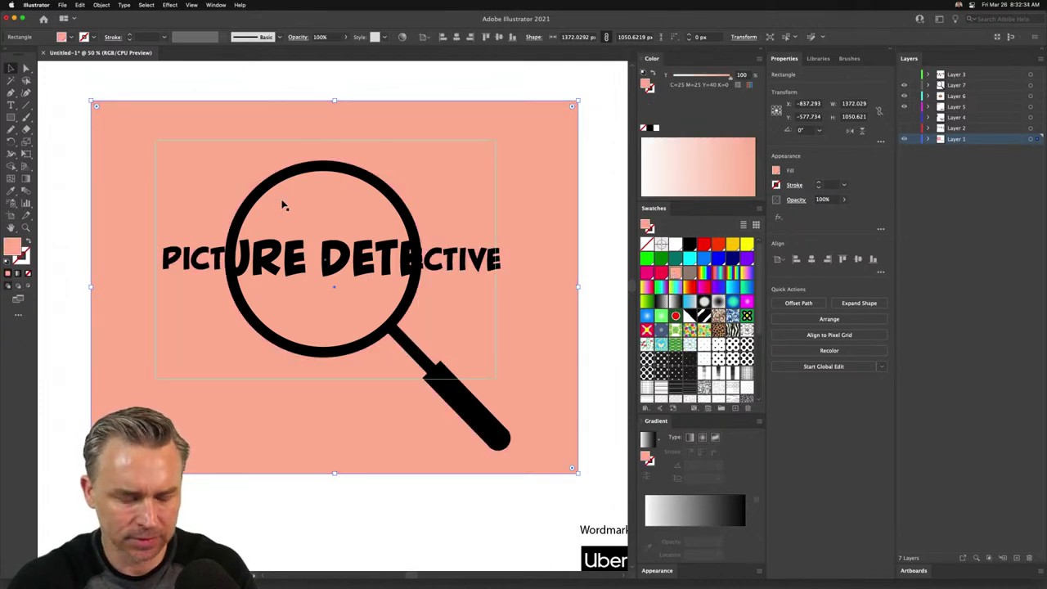
{"action": "double_click", "coordinate": [280, 204]}
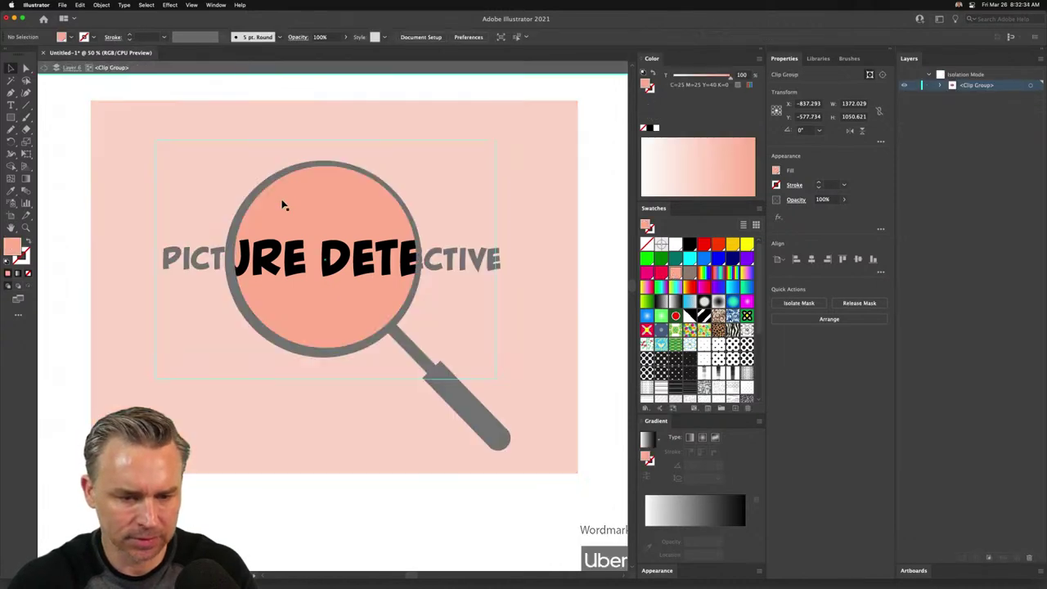
{"action": "left_click", "coordinate": [42, 68]}
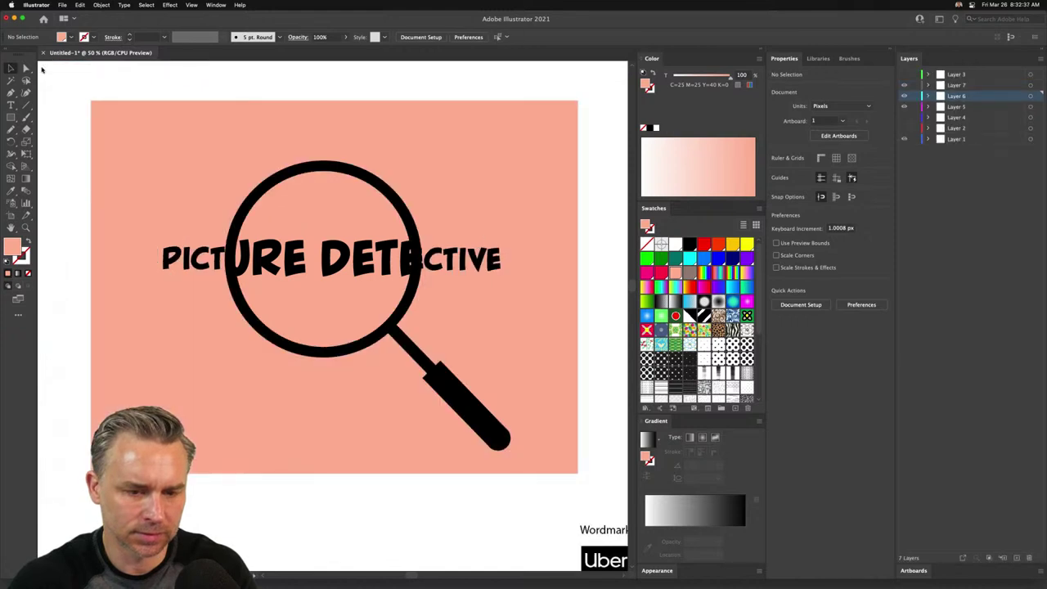
- Draw a small closed four-sided glare shape with the Pen tool inside the lens, above the letters URE
{"action": "left_click", "coordinate": [12, 118]}
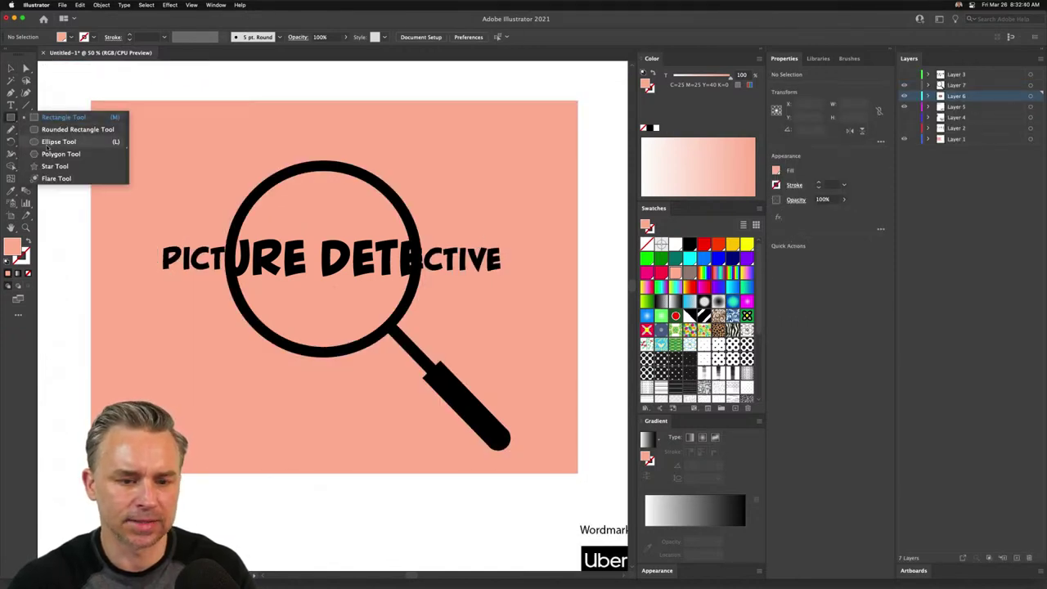
{"action": "left_click", "coordinate": [12, 94]}
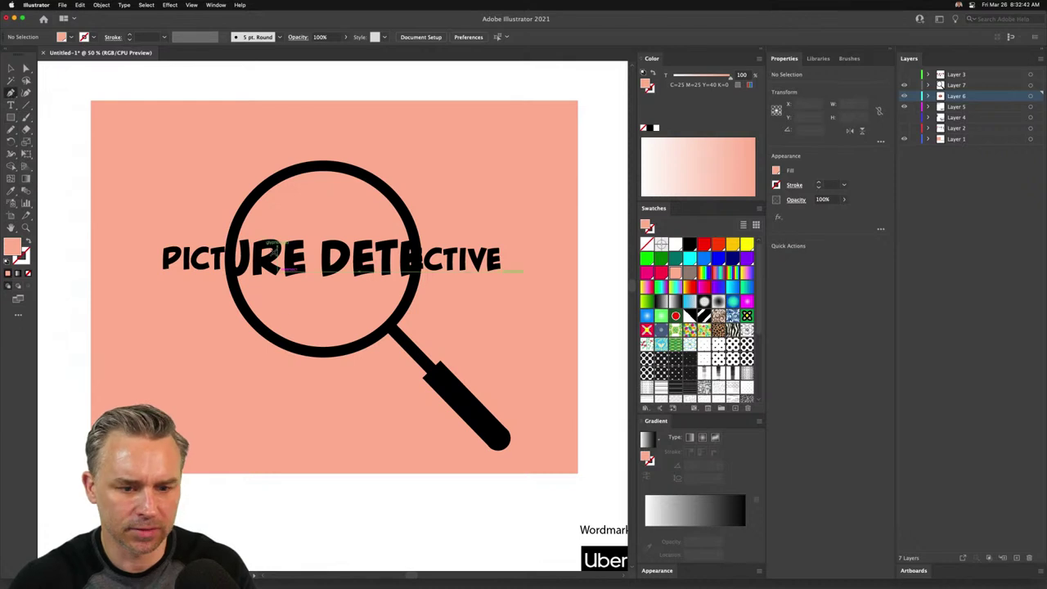
{"action": "left_click", "coordinate": [276, 226]}
{"action": "left_click", "coordinate": [293, 214]}
{"action": "left_click", "coordinate": [303, 211]}
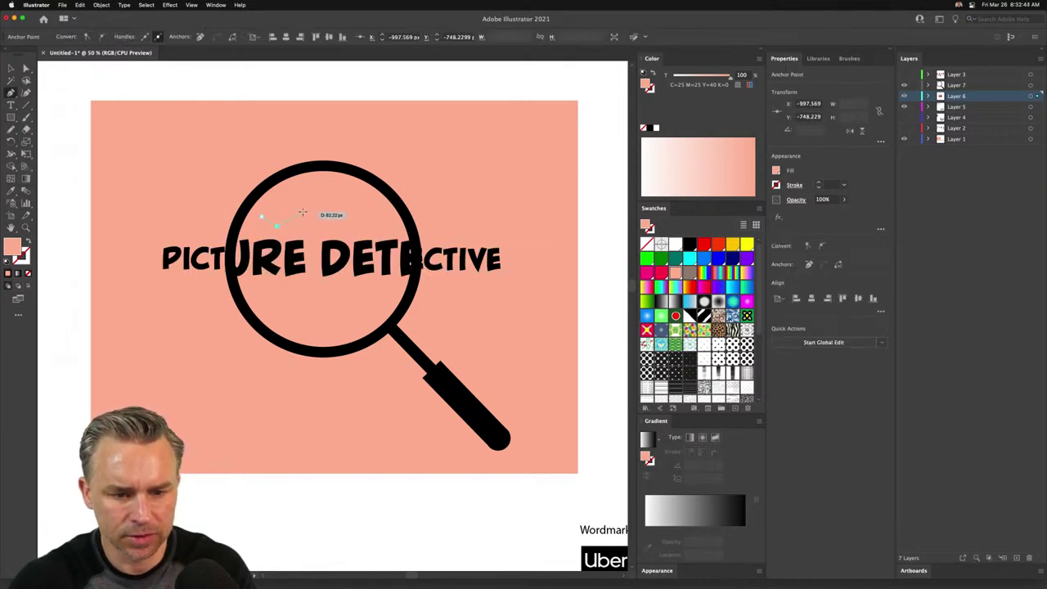
{"action": "left_click", "coordinate": [312, 212]}
{"action": "left_click_drag", "start_coordinate": [312, 212], "coordinate": [294, 194]}
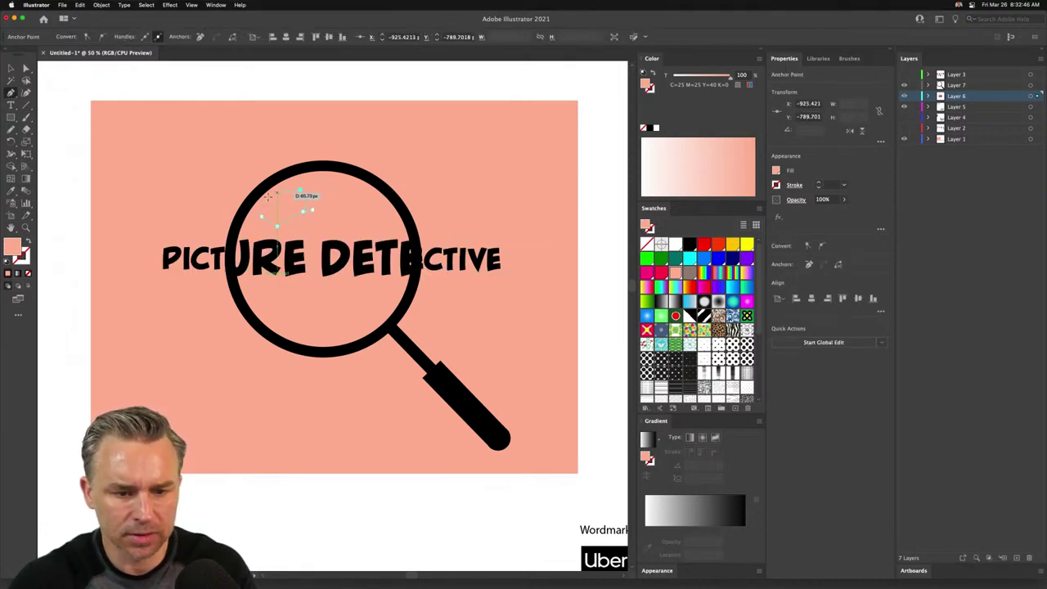
{"action": "left_click_drag", "start_coordinate": [261, 216], "coordinate": [262, 217]}
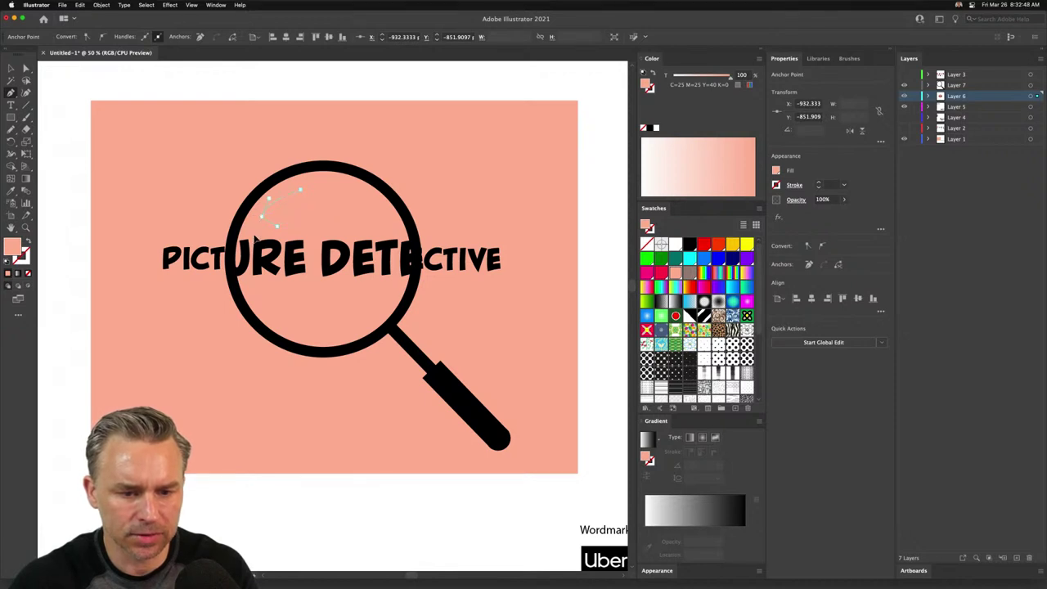
{"action": "left_click", "coordinate": [304, 210]}
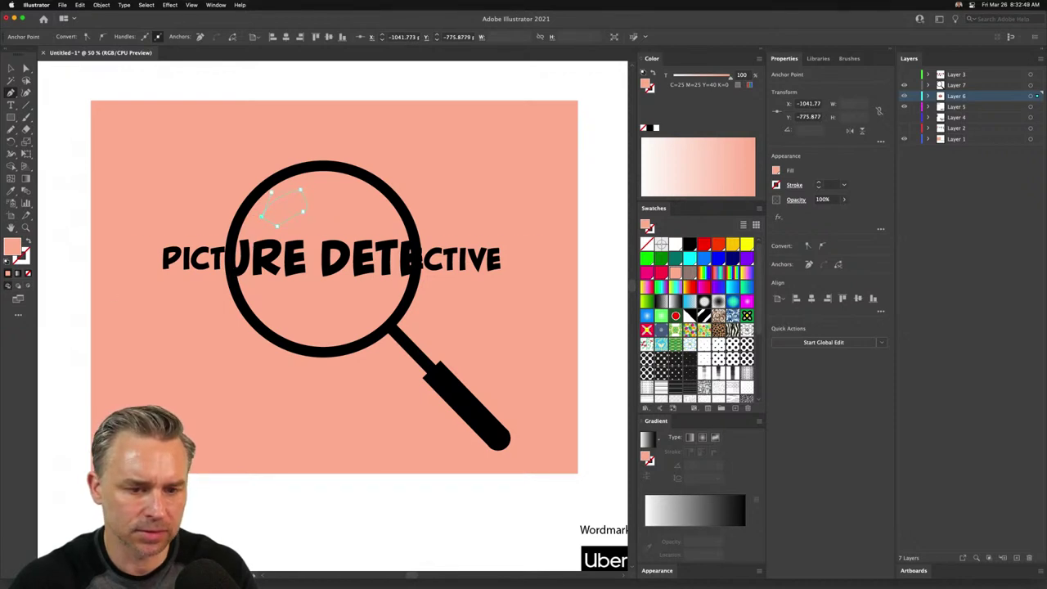
- Fill the glare shape with white FFFFFF, pull its lower-right anchor point slightly outward, and deselect it
{"action": "double_click", "coordinate": [13, 245]}
{"action": "type", "text": "ffffff"}
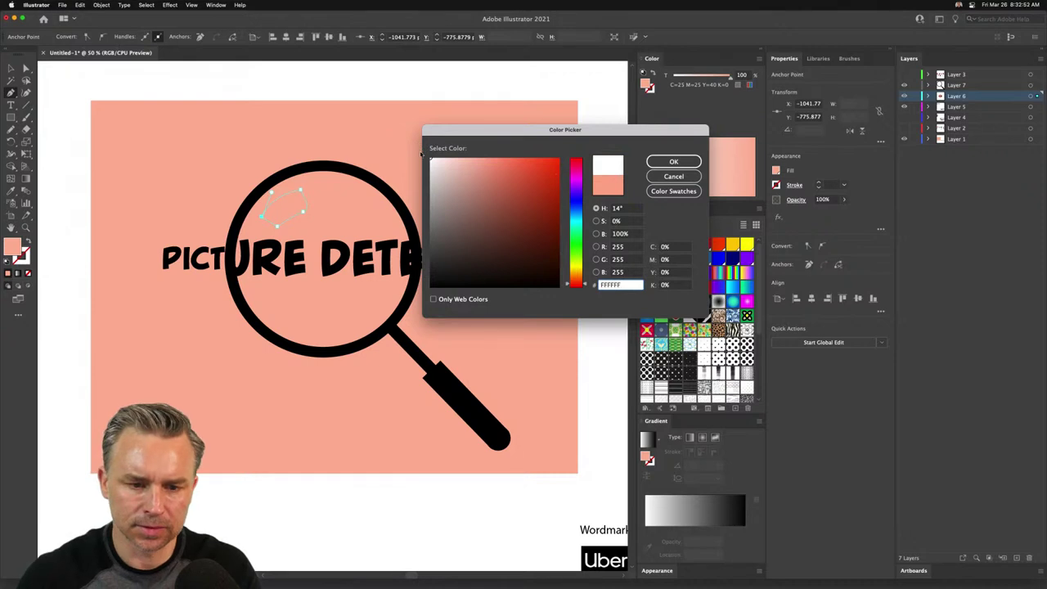
{"action": "key", "text": "Return"}
{"action": "left_click", "coordinate": [27, 69]}
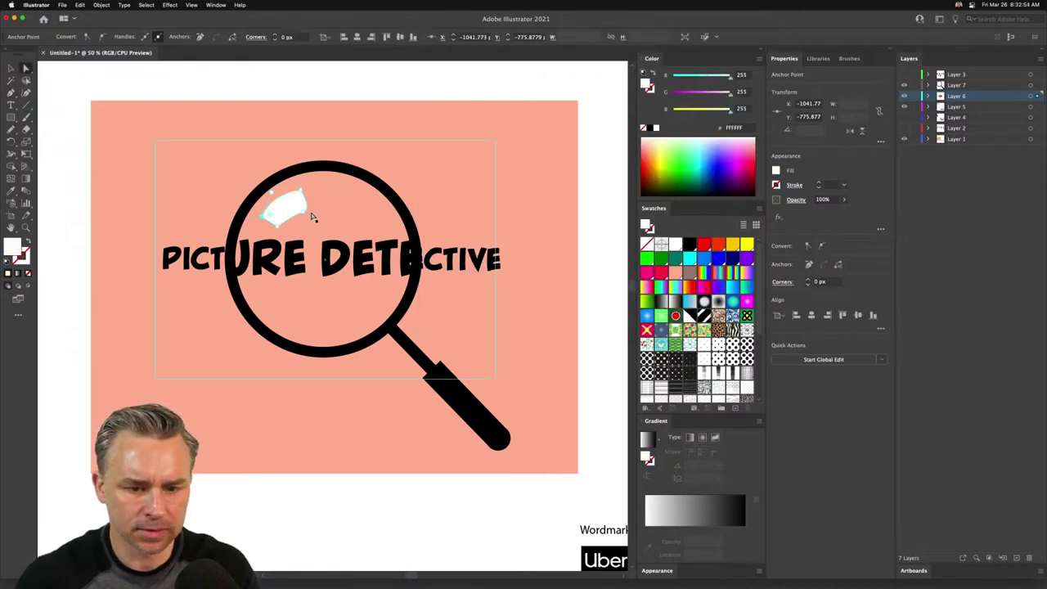
{"action": "left_click_drag", "start_coordinate": [301, 212], "coordinate": [311, 208]}
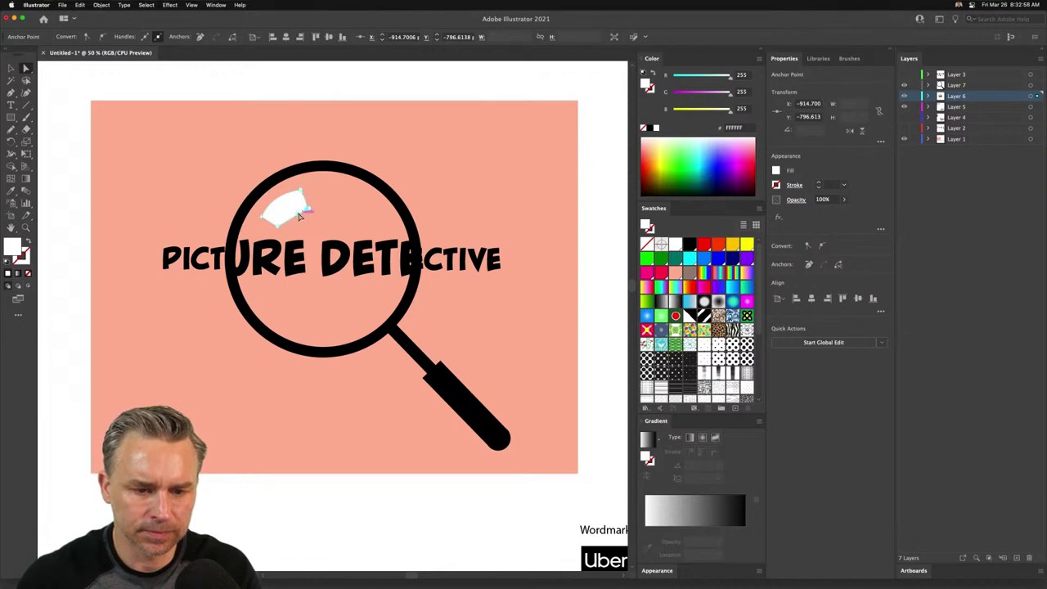
{"action": "left_click", "coordinate": [179, 92]}
- Delete the spare Picture Detective font trials below the logo-type labels and make all hidden layers visible
{"action": "left_click_drag", "start_coordinate": [501, 358], "coordinate": [459, 362]}
{"action": "left_click_drag", "start_coordinate": [572, 458], "coordinate": [367, 348]}
{"action": "scroll", "coordinate": [210, 136], "scroll_direction": "down", "scroll_amount": 10}
{"action": "scroll", "coordinate": [210, 136], "scroll_direction": "right", "scroll_amount": 5}
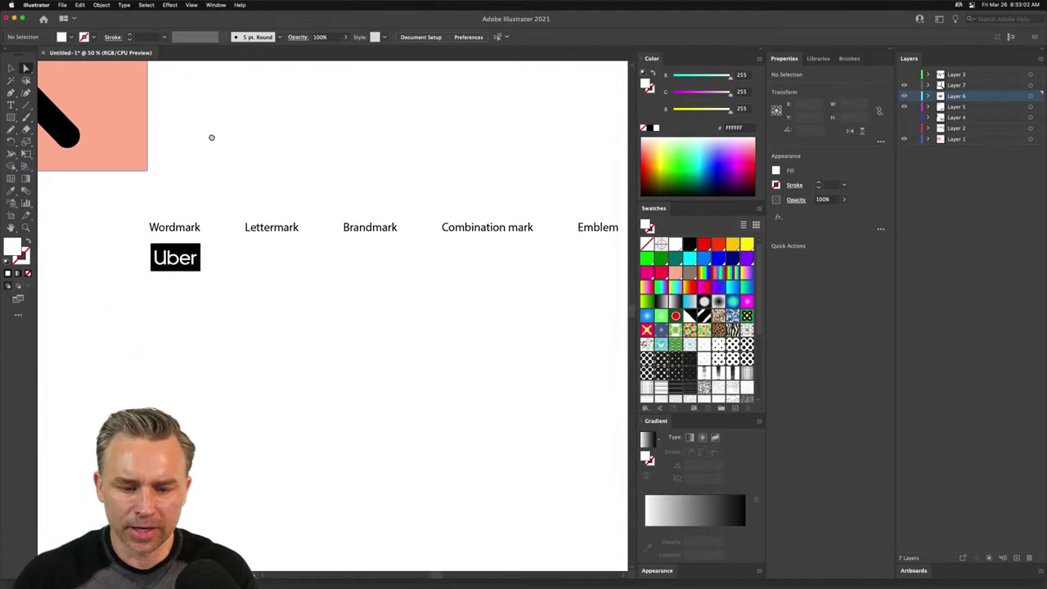
{"action": "left_click", "coordinate": [11, 68]}
{"action": "key", "text": "super+minus"}
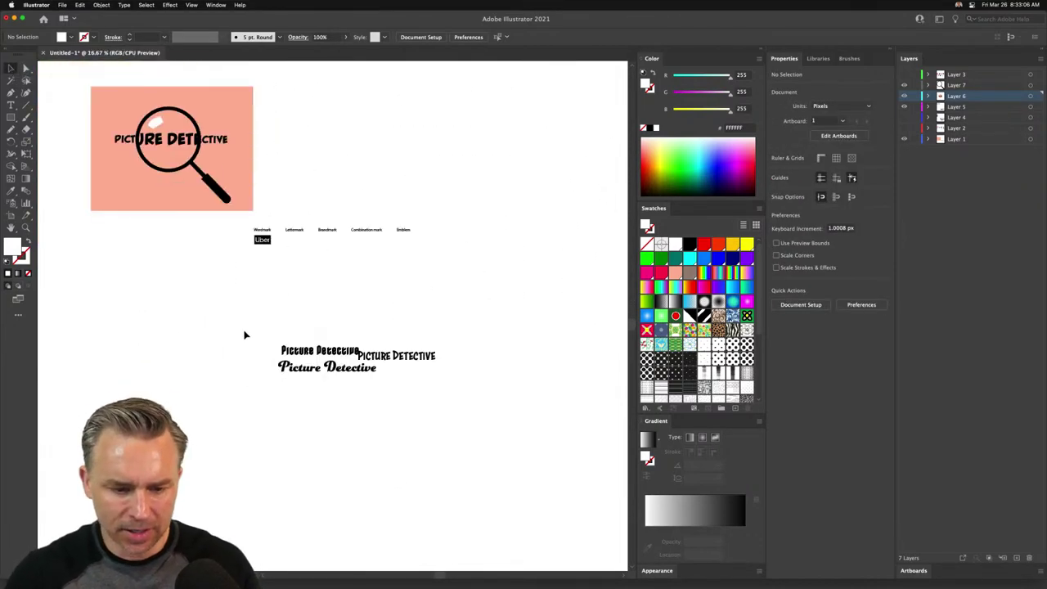
{"action": "left_click_drag", "start_coordinate": [243, 335], "coordinate": [528, 420]}
{"action": "key", "text": "Delete"}
{"action": "left_click_drag", "start_coordinate": [904, 128], "coordinate": [899, 74]}
- Move Picture Detective below the other two entries in the project list and put Kakee's Cookies in first place
{"action": "key", "text": "super+plus"}
{"action": "key", "text": "super+plus"}
{"action": "key", "text": "super+plus"}
{"action": "key", "text": "super+plus"}
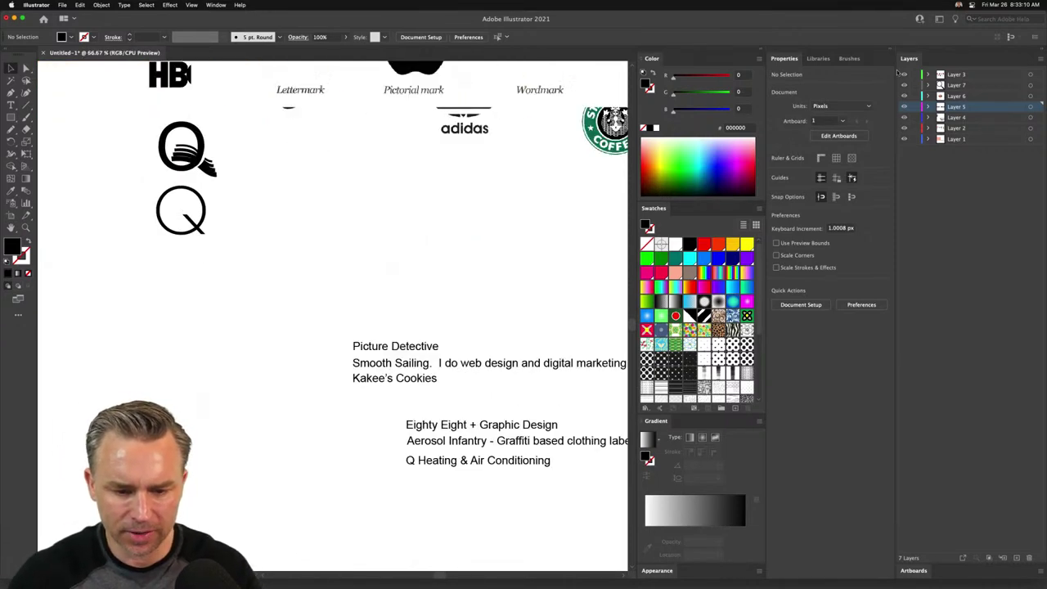
{"action": "left_click", "coordinate": [412, 357]}
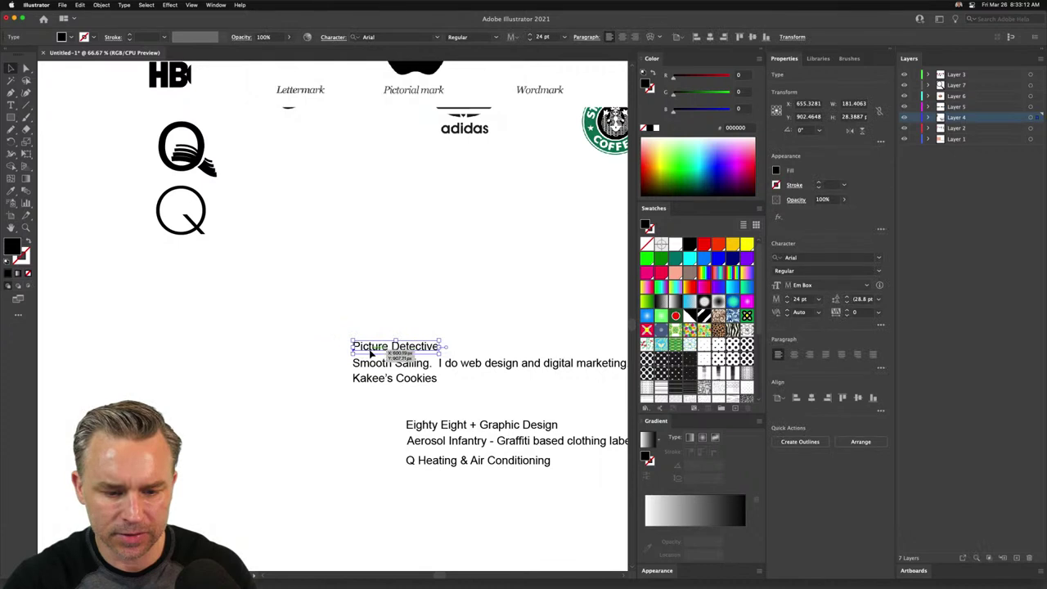
{"action": "left_click_drag", "start_coordinate": [372, 348], "coordinate": [367, 384]}
{"action": "left_click_drag", "start_coordinate": [366, 356], "coordinate": [367, 350]}
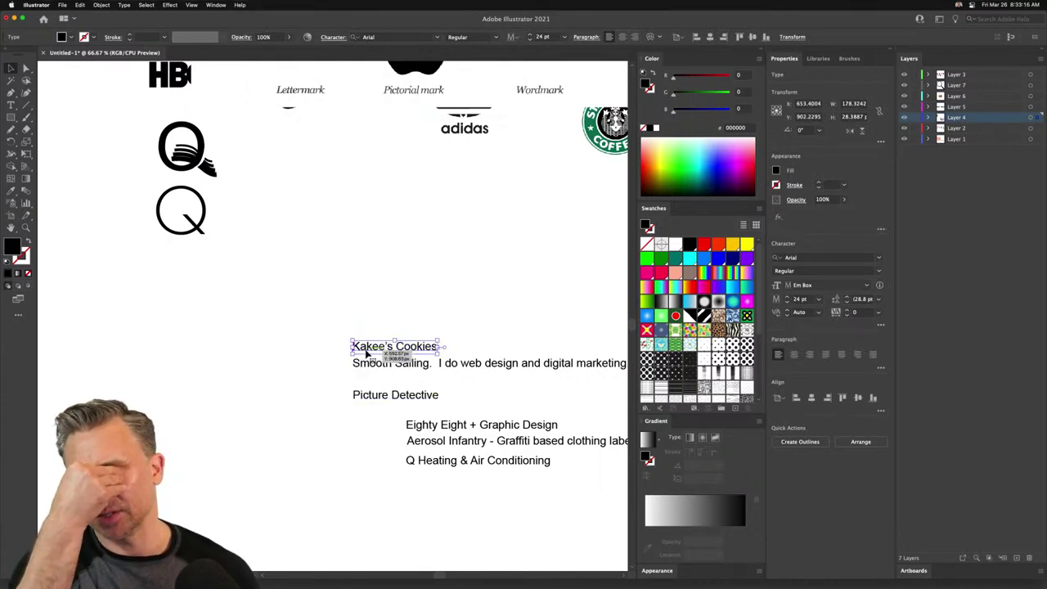
{"action": "left_click", "coordinate": [348, 315]}
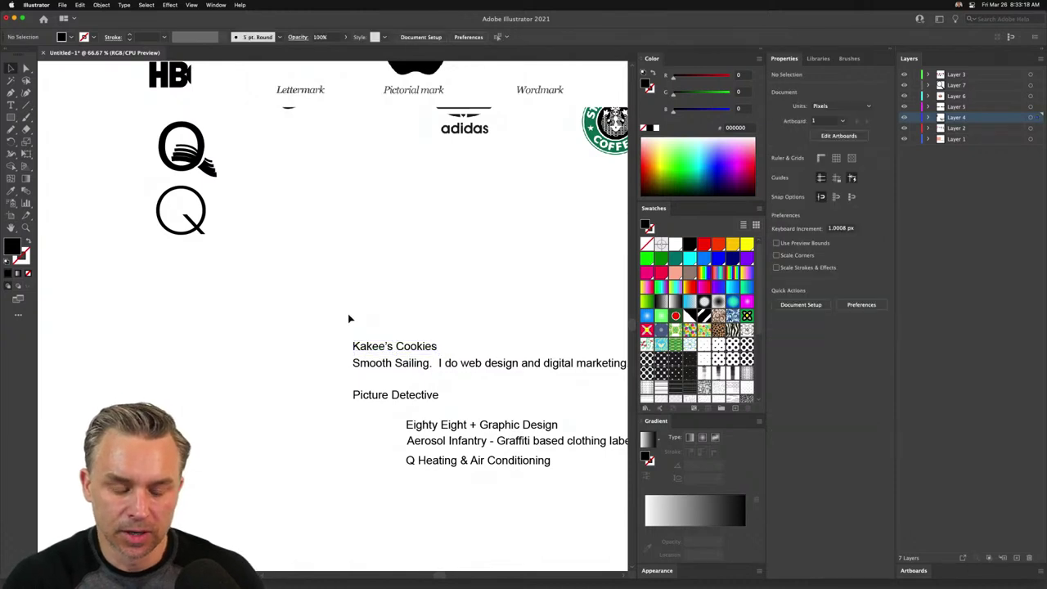
{"action": "scroll", "coordinate": [364, 310], "scroll_direction": "right", "scroll_amount": 5}
{"action": "scroll", "coordinate": [363, 310], "scroll_direction": "left", "scroll_amount": 3}
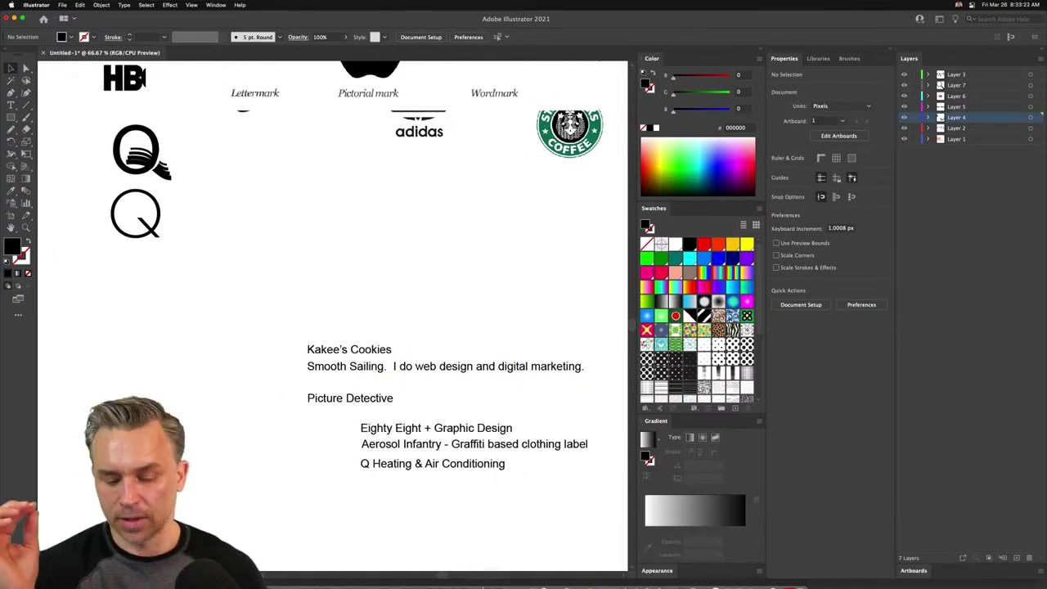
- Switch to Chrome and, from the Twitter replies, open the account linked in the Kakee's Cookies request in a new tab
{"action": "left_click", "coordinate": [531, 579]}
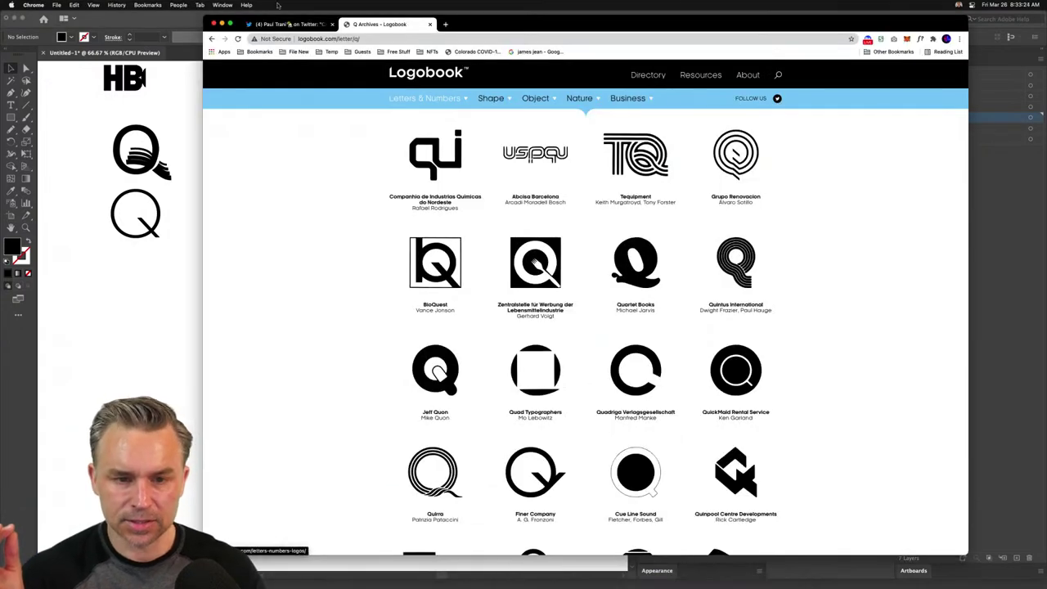
{"action": "key", "text": "ctrl+shift+Tab"}
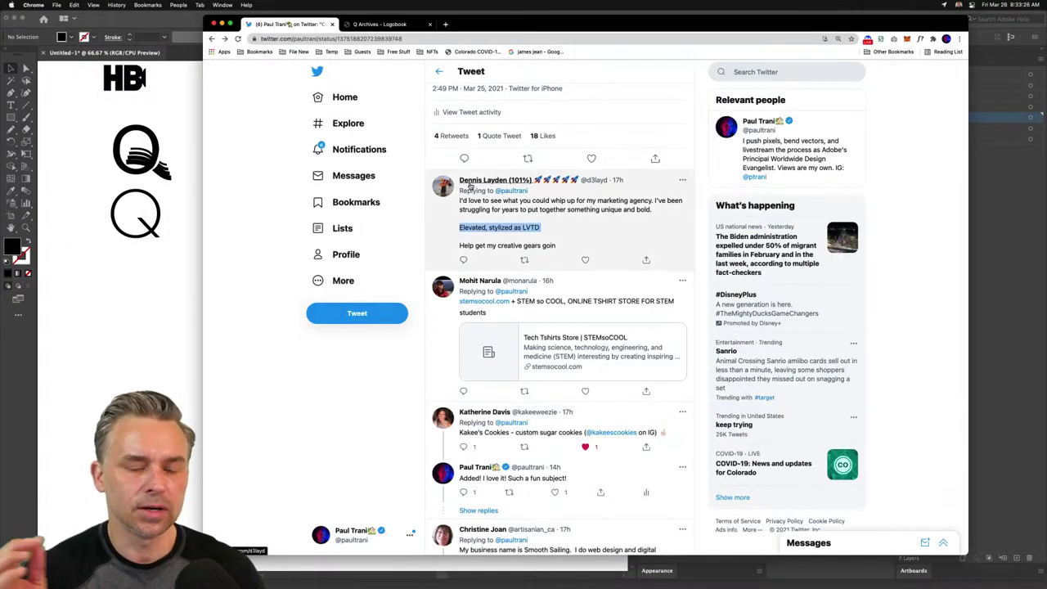
{"action": "mouse_move", "coordinate": [471, 186]}
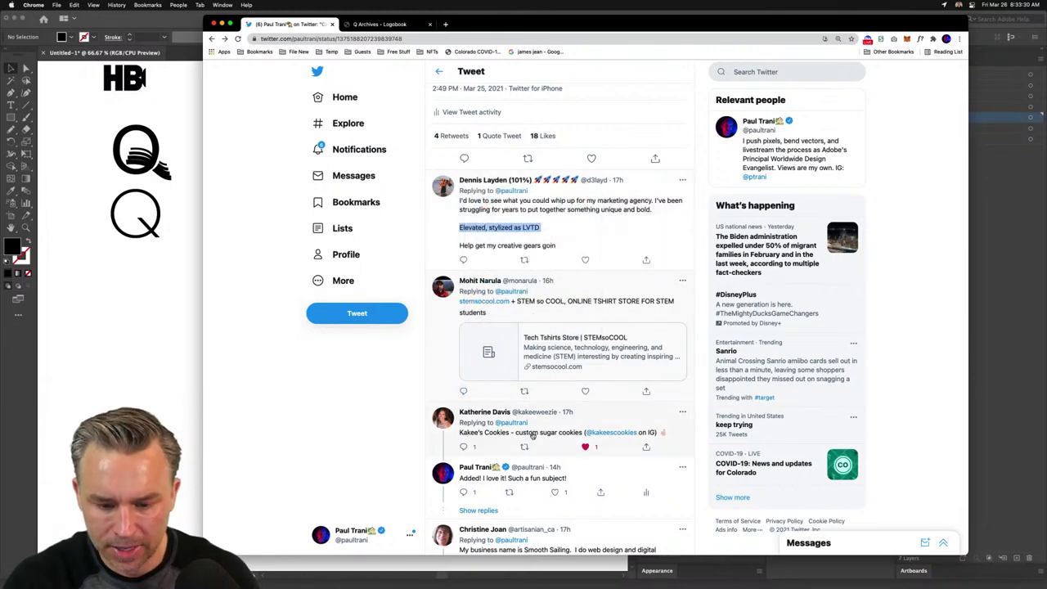
{"action": "scroll", "coordinate": [556, 430], "scroll_direction": "down", "scroll_amount": 2}
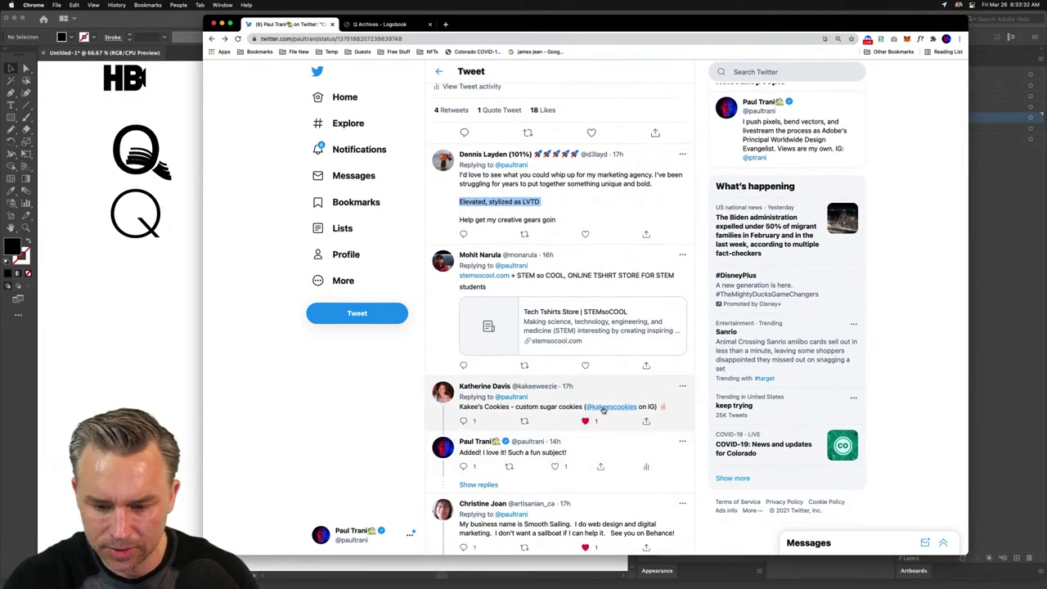
{"action": "left_click", "coordinate": [605, 408], "text": "super"}
{"action": "left_click", "coordinate": [359, 26]}
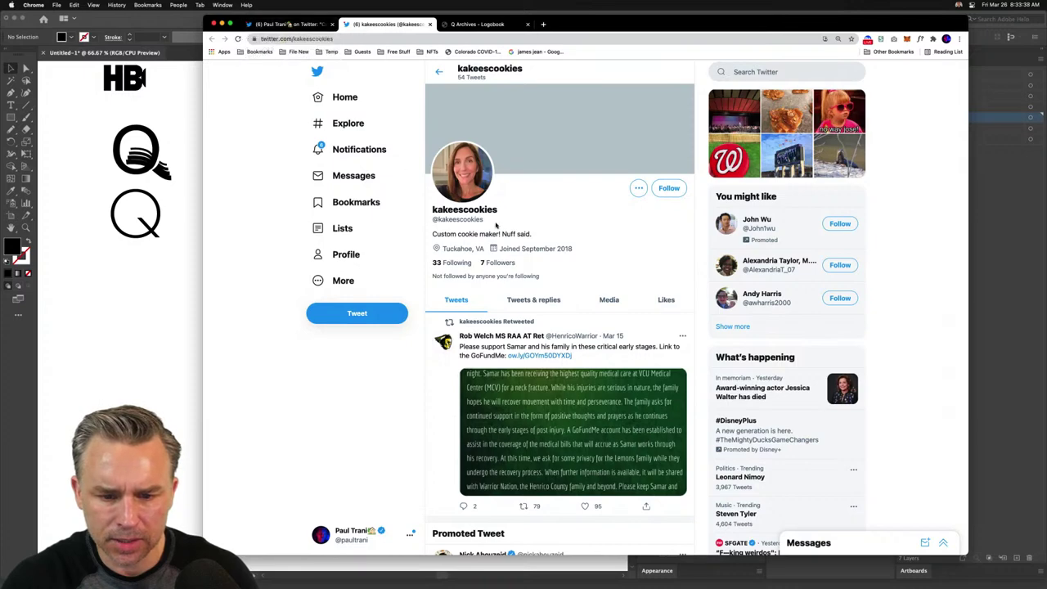
- Copy the Kakee's Cookies account handle from its Twitter profile
{"action": "double_click", "coordinate": [437, 219]}
{"action": "key", "text": "super+c"}
{"action": "scroll", "coordinate": [475, 270], "scroll_direction": "down", "scroll_amount": 10}
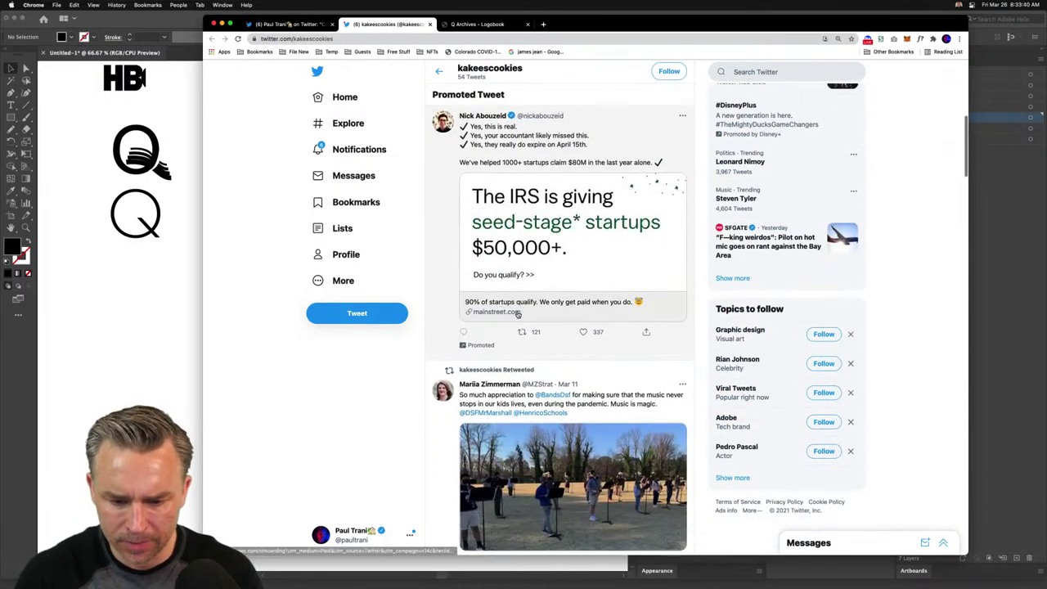
- Open Instagram in a new tab, search for the copied handle, and open the Kakee's Cookies profile
{"action": "left_click", "coordinate": [543, 24]}
{"action": "type", "text": "in"}
{"action": "key", "text": "Return"}
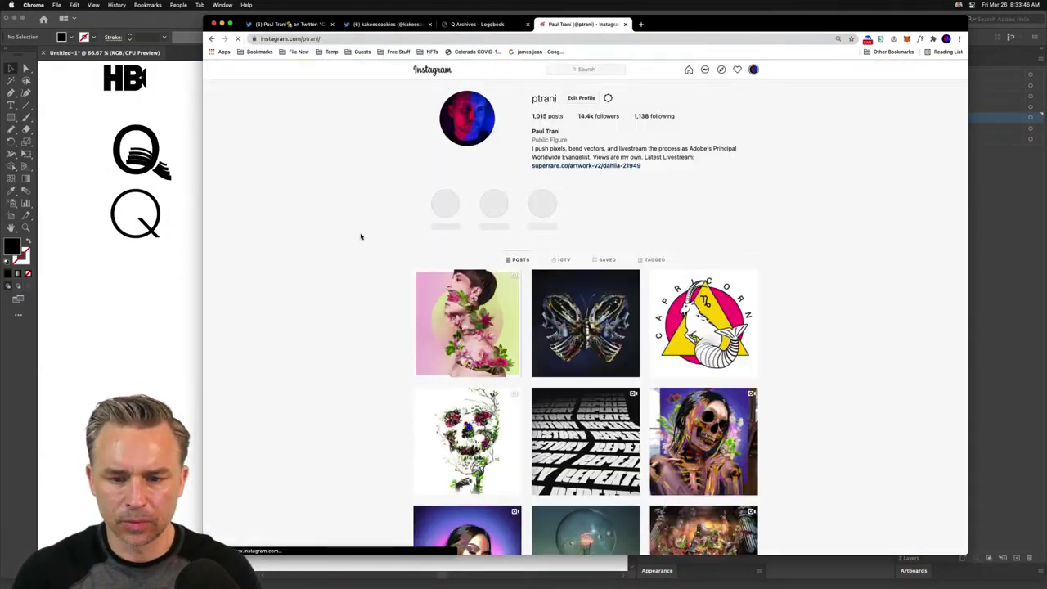
{"action": "left_click", "coordinate": [572, 70]}
{"action": "key", "text": "super+v"}
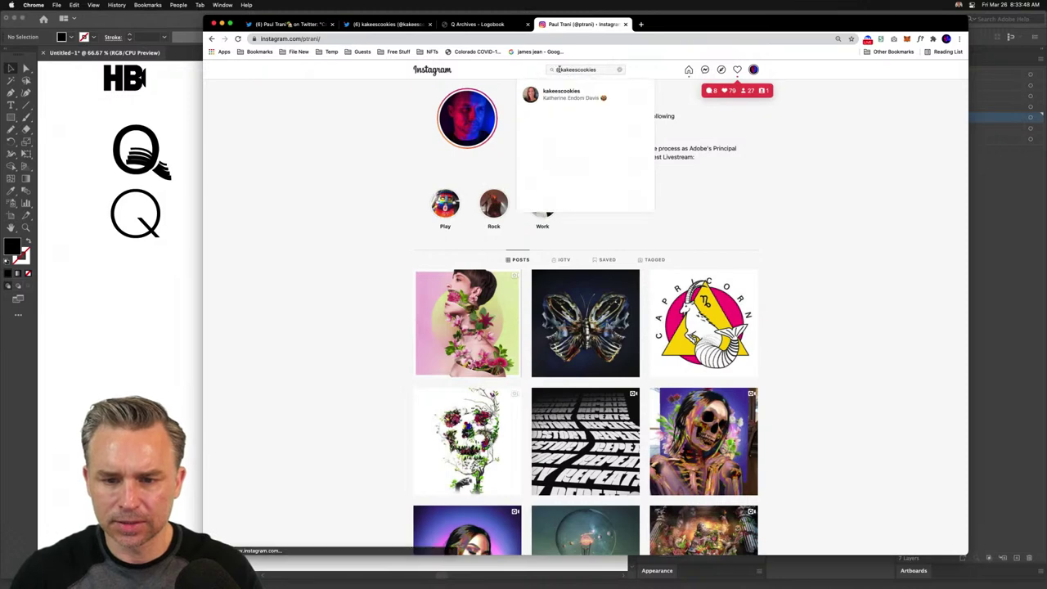
{"action": "key", "text": "Return"}
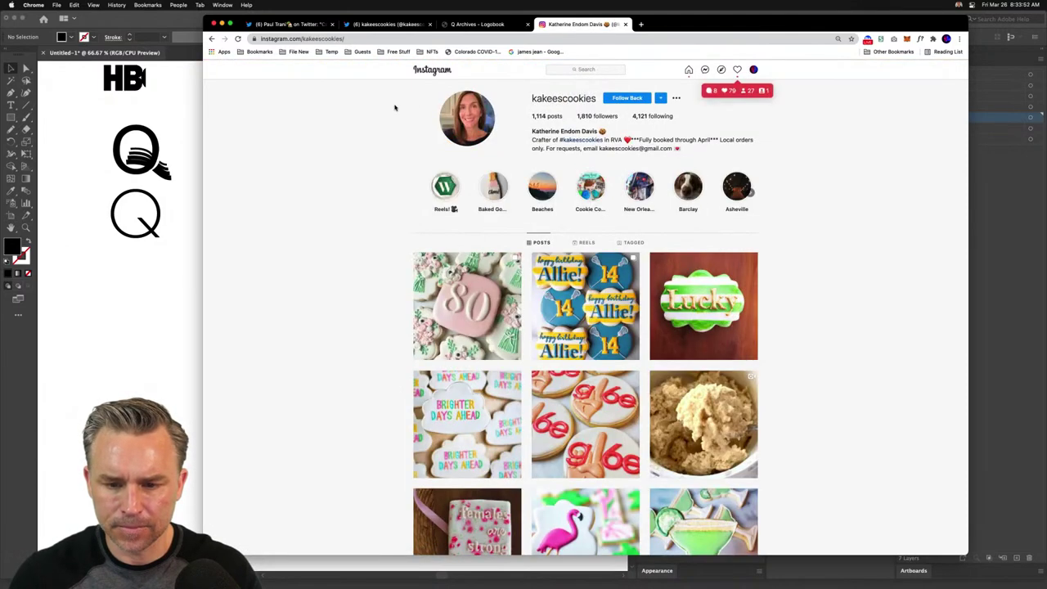
- Enlarge the browser window and examine the cookie designs in the Kakee's Cookies Instagram posts
{"action": "left_click_drag", "start_coordinate": [762, 23], "coordinate": [734, 37]}
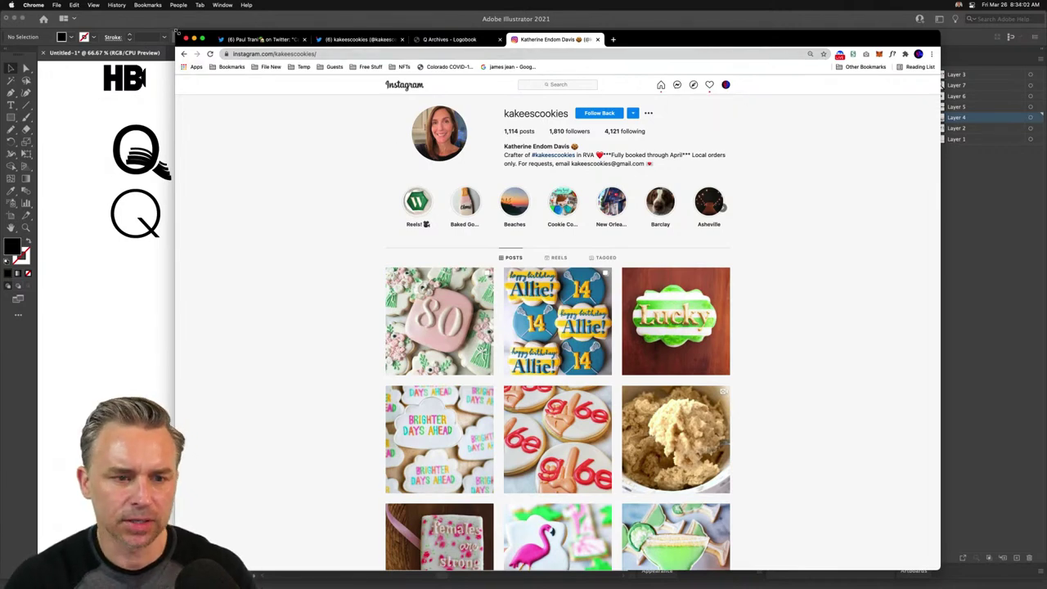
{"action": "left_click_drag", "start_coordinate": [176, 33], "coordinate": [68, 14]}
{"action": "scroll", "coordinate": [335, 264], "scroll_direction": "down", "scroll_amount": 1}
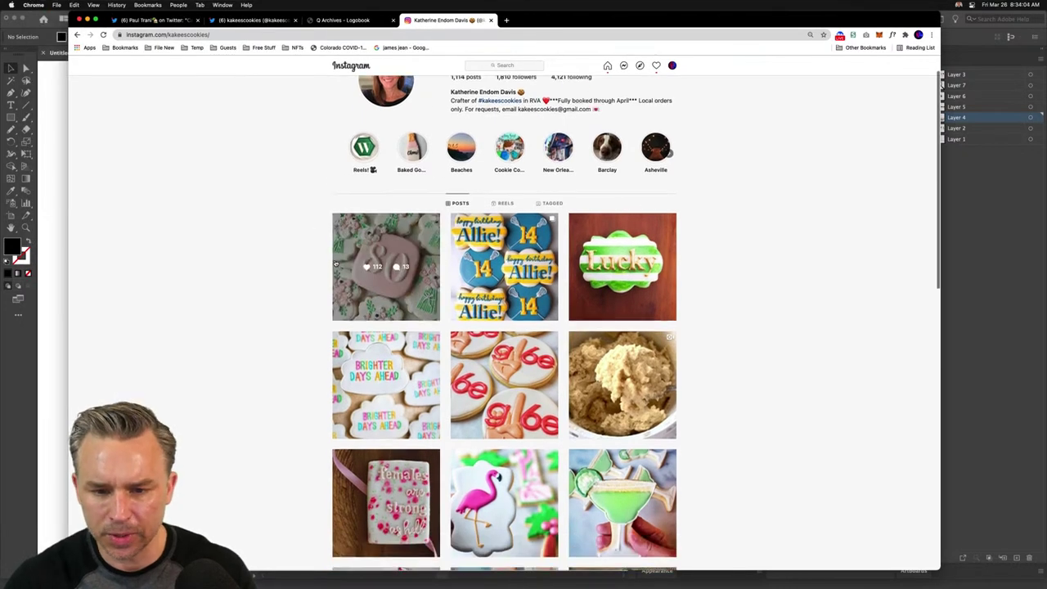
{"action": "scroll", "coordinate": [290, 265], "scroll_direction": "down", "scroll_amount": 5}
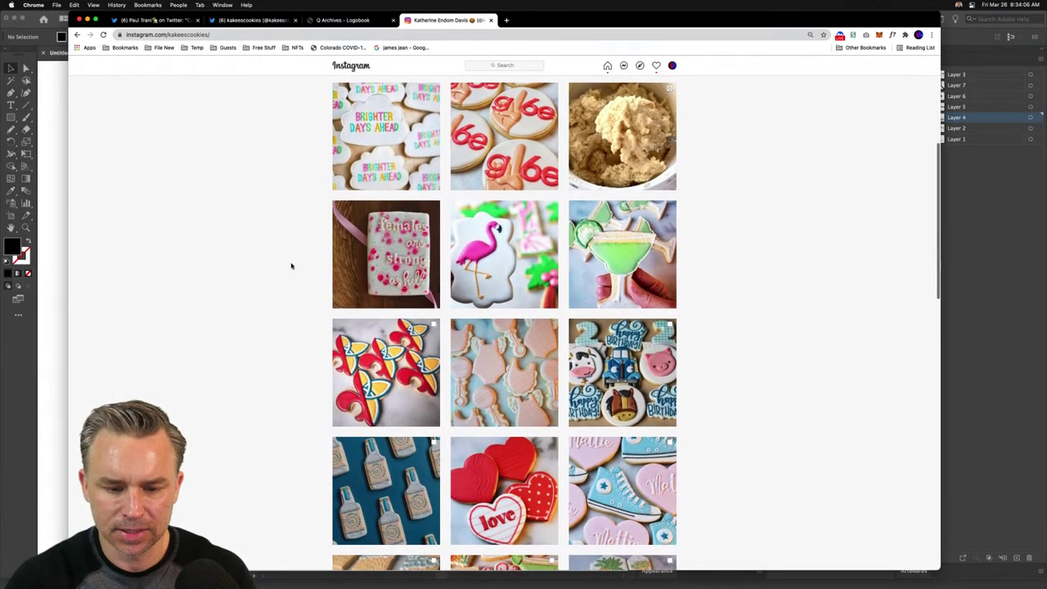
{"action": "scroll", "coordinate": [291, 266], "scroll_direction": "down", "scroll_amount": 2}
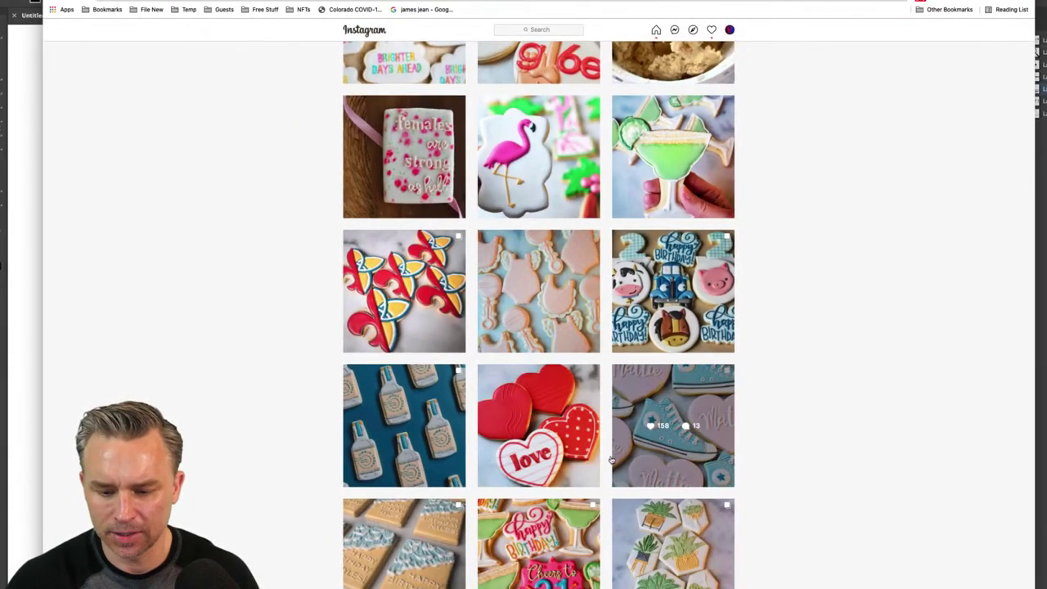
{"action": "scroll", "coordinate": [853, 585], "scroll_direction": "down", "scroll_amount": 1}
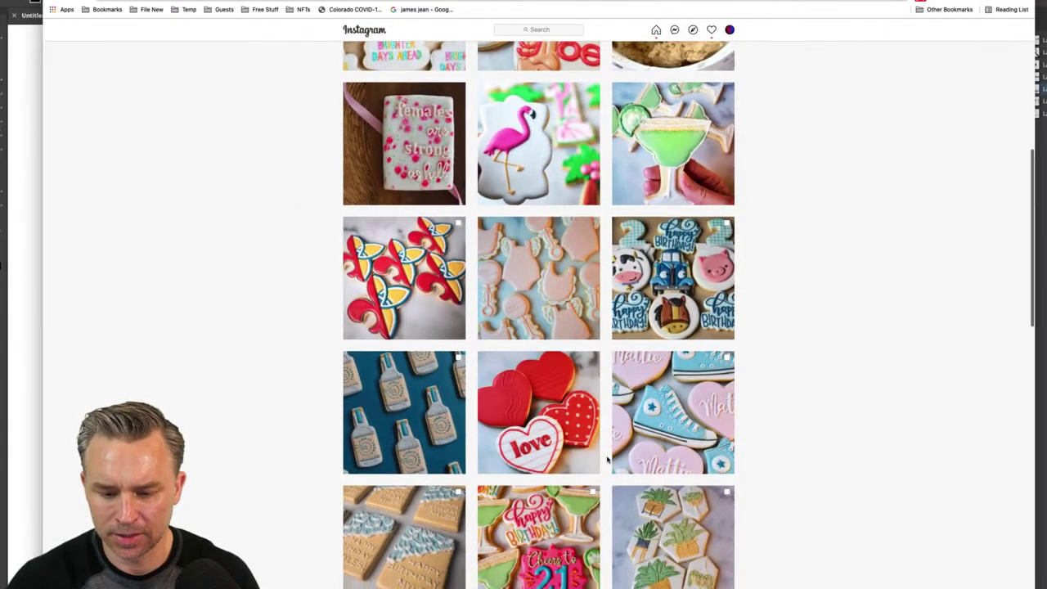
{"action": "scroll", "coordinate": [607, 459], "scroll_direction": "down", "scroll_amount": 6}
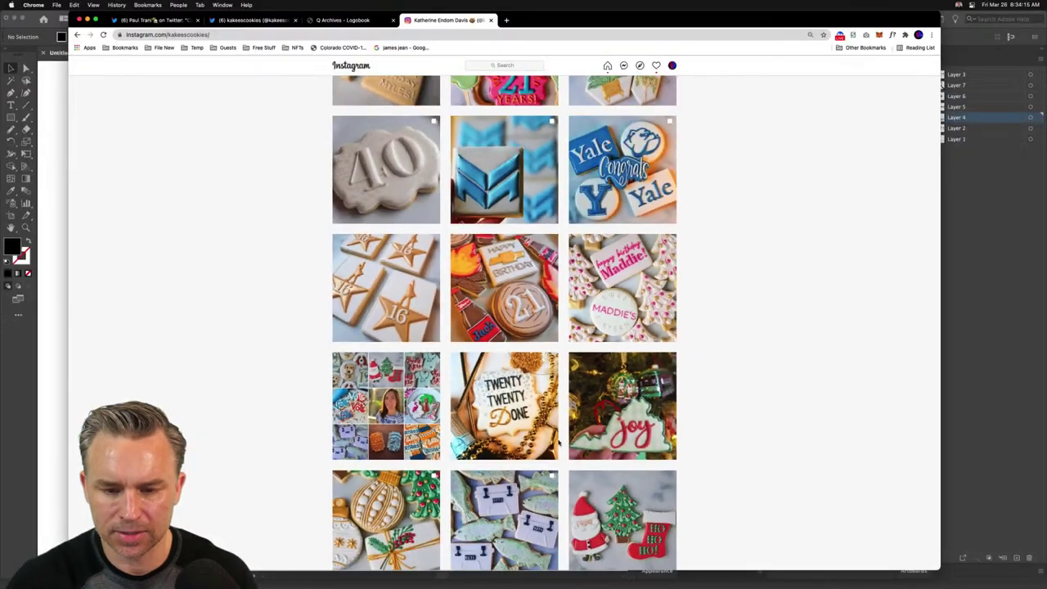
- Look through more cookie designs in the Kakee's Cookies Instagram posts and return to the start of the profile
{"action": "scroll", "coordinate": [558, 442], "scroll_direction": "down", "scroll_amount": 5}
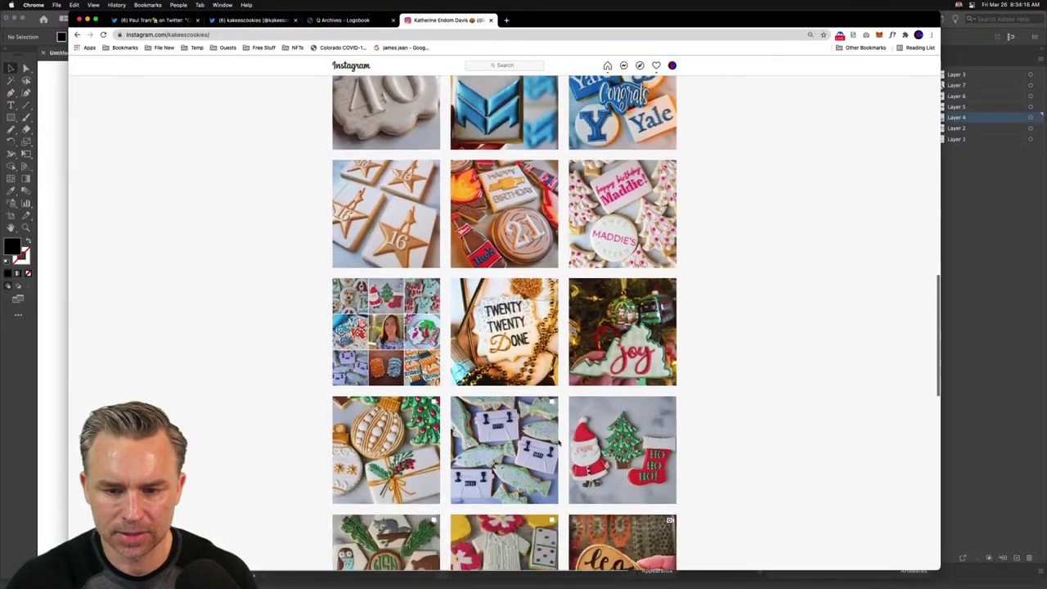
{"action": "scroll", "coordinate": [559, 443], "scroll_direction": "down", "scroll_amount": 1}
{"action": "scroll", "coordinate": [559, 443], "scroll_direction": "down", "scroll_amount": 4}
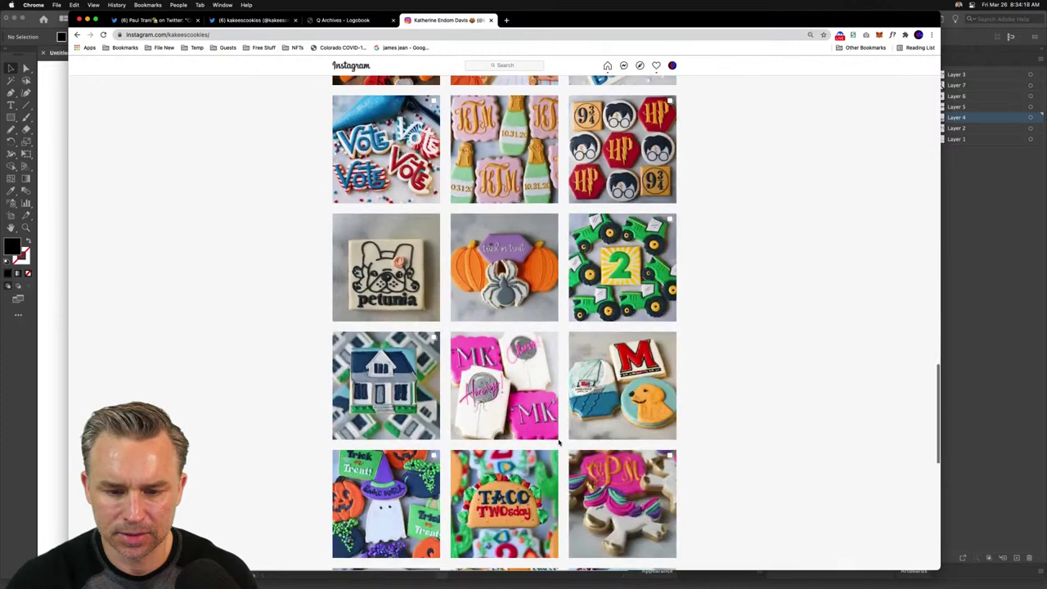
{"action": "scroll", "coordinate": [558, 442], "scroll_direction": "up", "scroll_amount": 3}
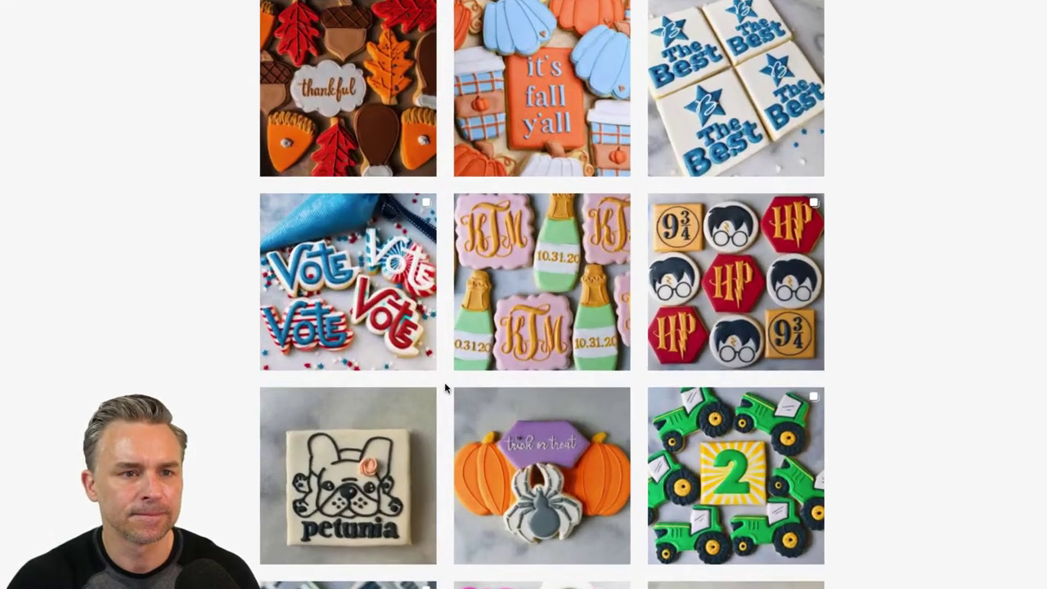
{"action": "scroll", "coordinate": [446, 388], "scroll_direction": "down", "scroll_amount": 10}
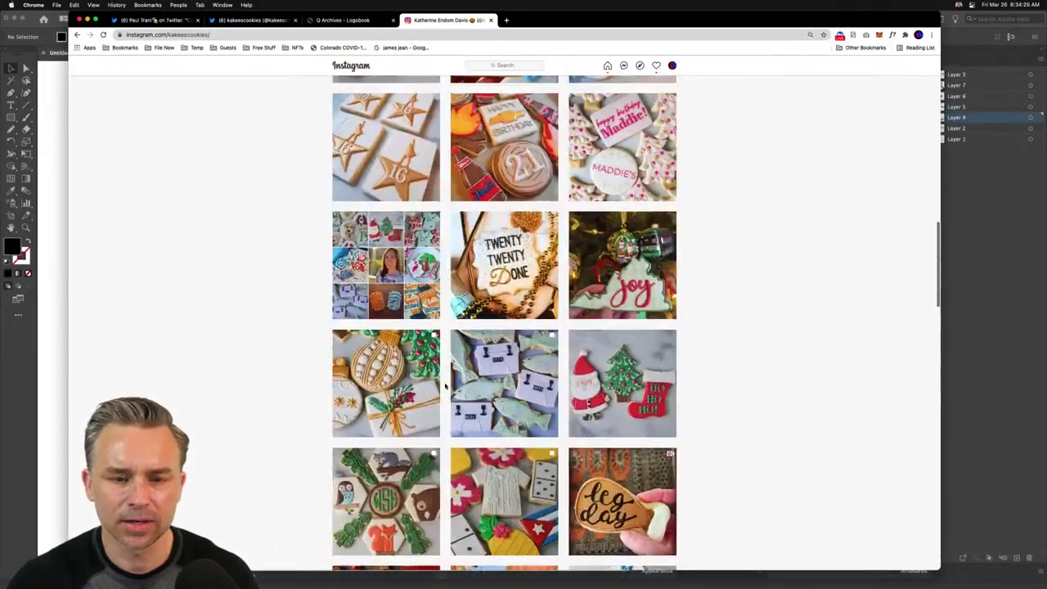
{"action": "scroll", "coordinate": [445, 389], "scroll_direction": "up", "scroll_amount": 10}
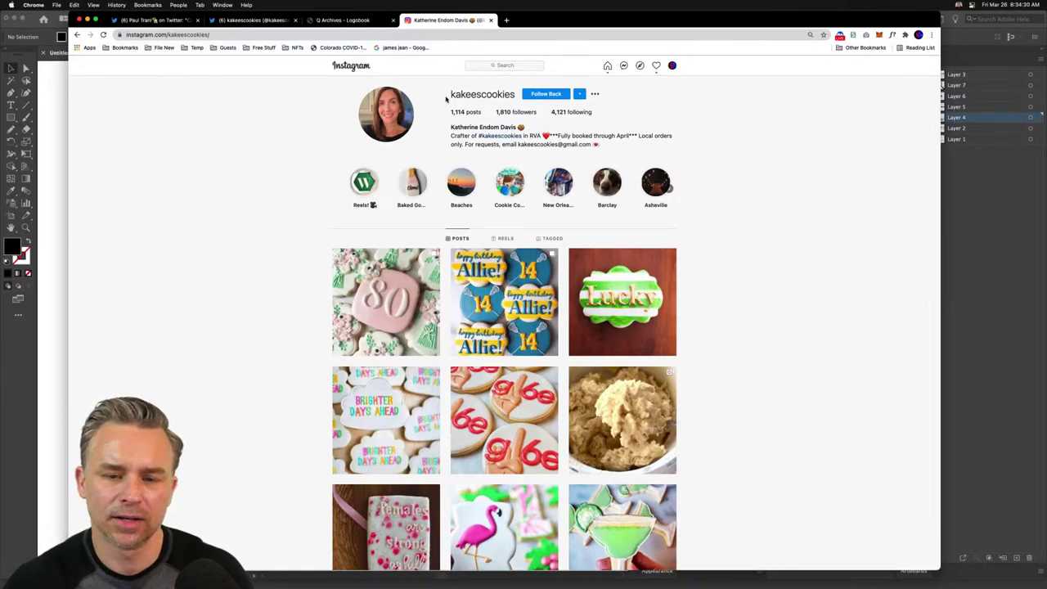
- Switch back to Illustrator, copy the "Kakee's Cookies" text, hide Layer 4, and paste the text onto a new layer
{"action": "left_click", "coordinate": [18, 404]}
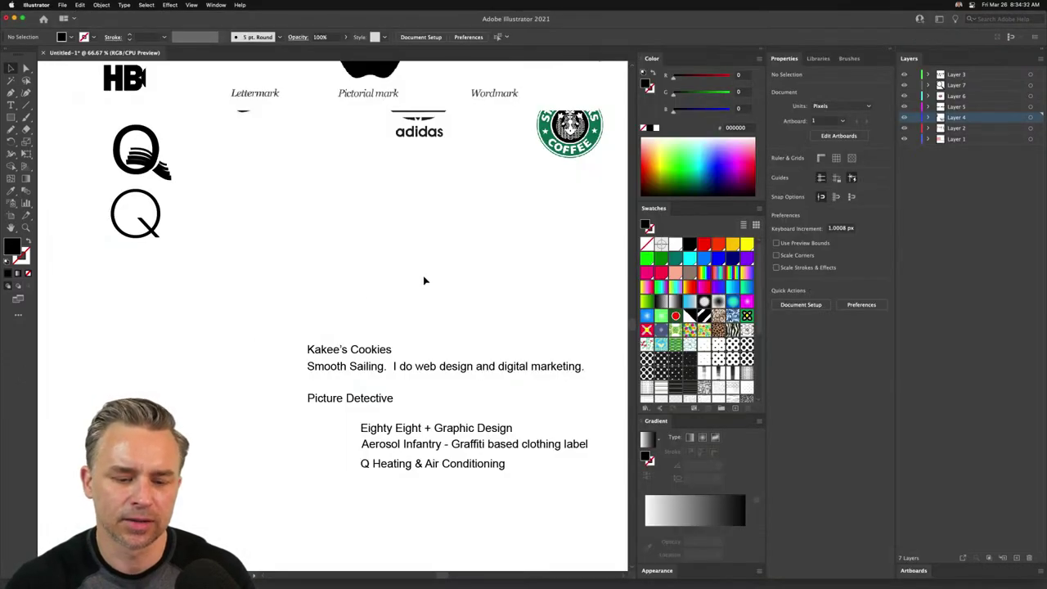
{"action": "left_click", "coordinate": [331, 349]}
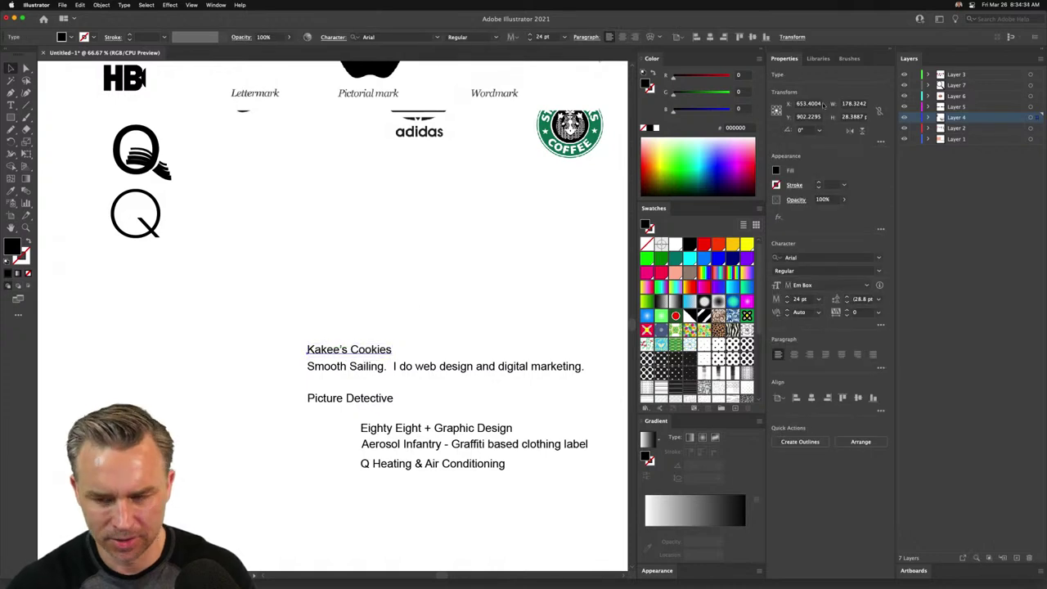
{"action": "left_click", "coordinate": [904, 117]}
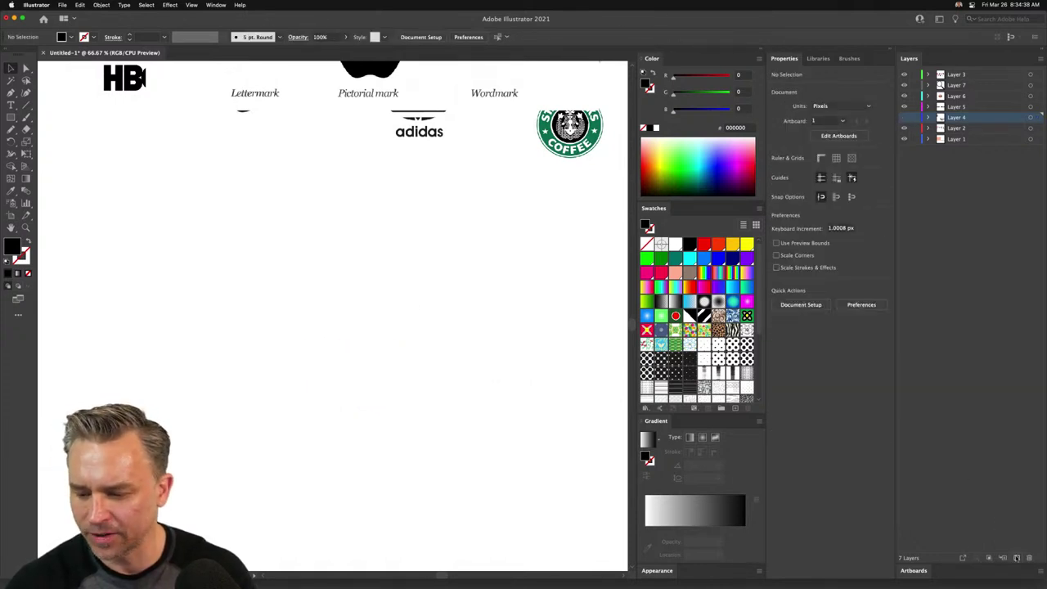
{"action": "key", "text": "super+l"}
{"action": "key", "text": "super+v"}
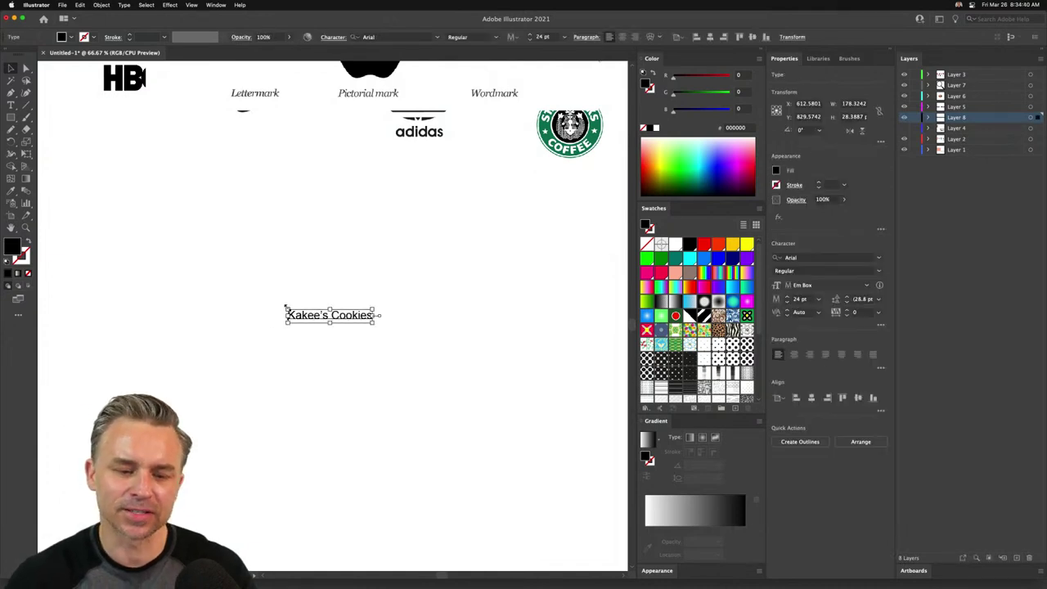
- Enlarge the pasted text to about 65 pt, copy it, and remove "Kakee's" so only "Cookies" is left
{"action": "left_click_drag", "start_coordinate": [285, 306], "coordinate": [151, 178]}
{"action": "left_click_drag", "start_coordinate": [214, 315], "coordinate": [68, 332]}
{"action": "key", "text": "super+c"}
{"action": "double_click", "coordinate": [384, 353]}
{"action": "key", "text": "BackSpace"}
{"action": "left_click", "coordinate": [11, 69]}
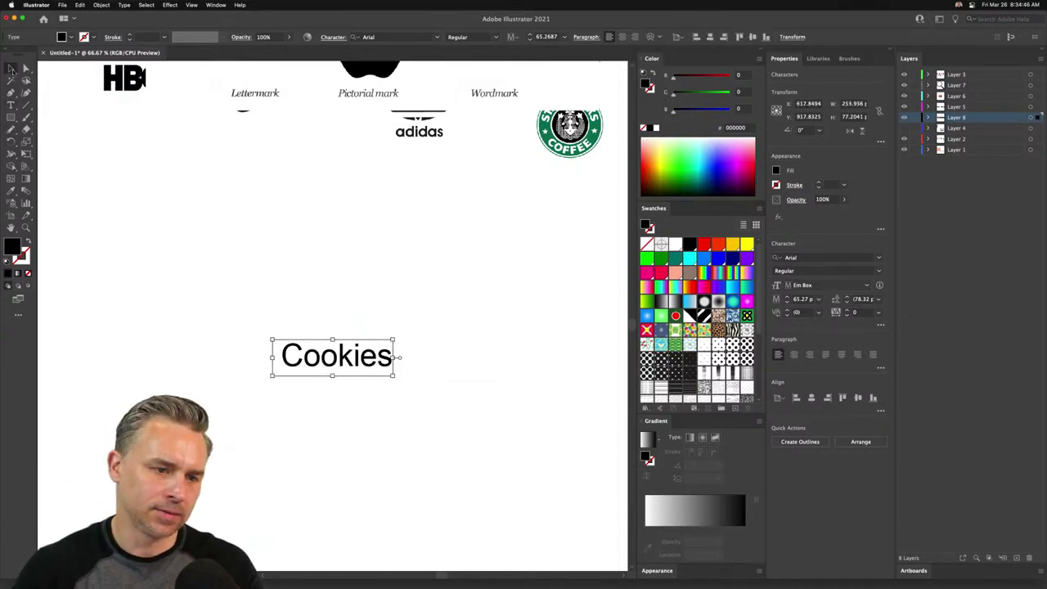
- Paste the copied text as a separate "Kakee's" object and place it above "Cookies"
{"action": "left_click", "coordinate": [157, 299]}
{"action": "key", "text": "super+v"}
{"action": "left_click_drag", "start_coordinate": [319, 316], "coordinate": [341, 258]}
{"action": "left_click_drag", "start_coordinate": [352, 368], "coordinate": [416, 406]}
{"action": "left_click_drag", "start_coordinate": [338, 269], "coordinate": [377, 338]}
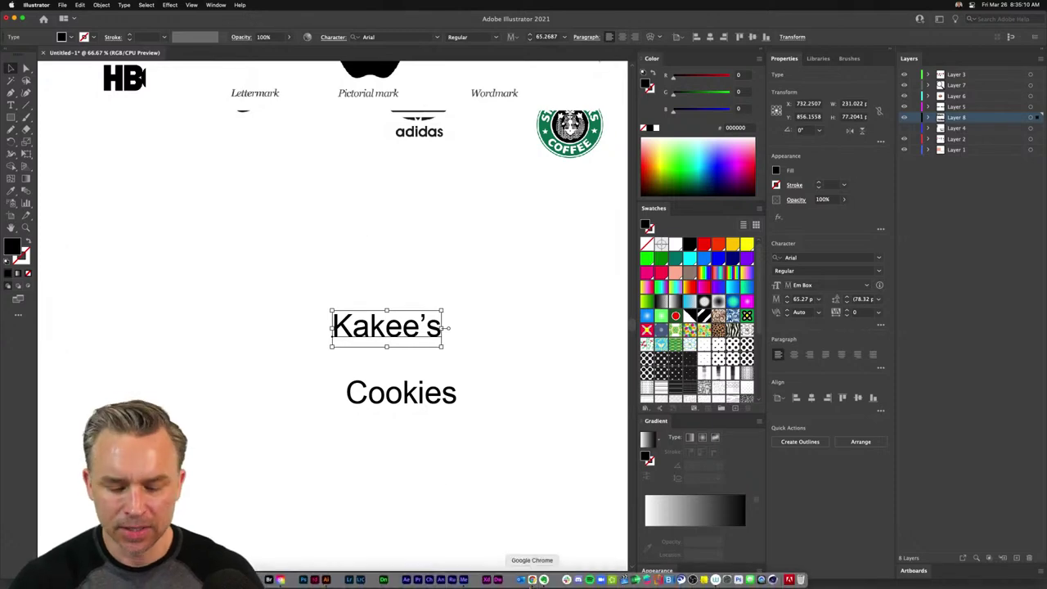
- Switch to Chrome and look through the Kakee's Cookies Instagram posts for lettering ideas
{"action": "left_click", "coordinate": [527, 577]}
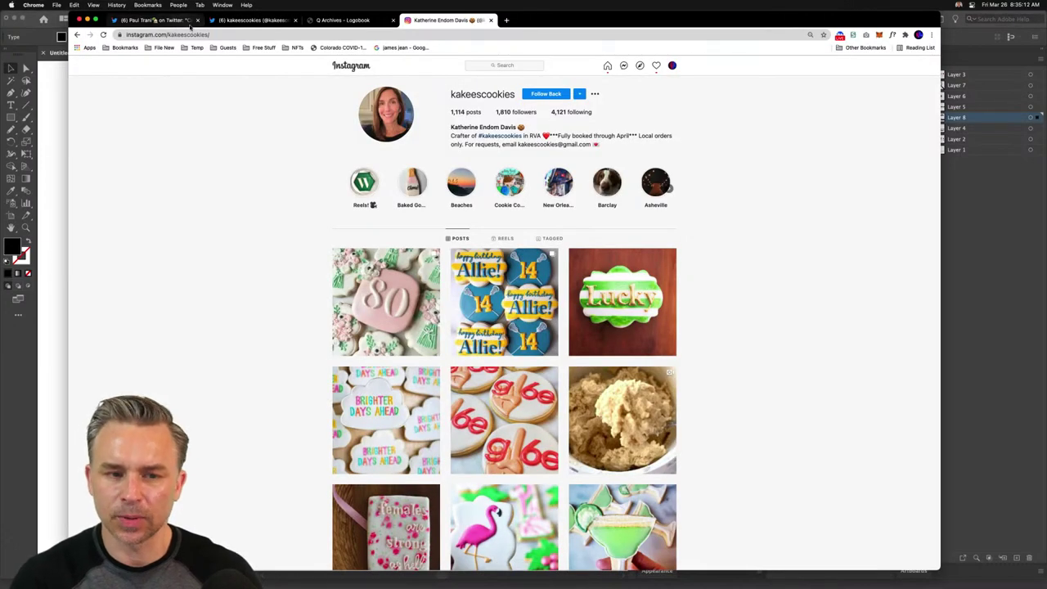
{"action": "left_click", "coordinate": [167, 34]}
{"action": "scroll", "coordinate": [385, 409], "scroll_direction": "down", "scroll_amount": 3}
{"action": "scroll", "coordinate": [286, 379], "scroll_direction": "down", "scroll_amount": 20}
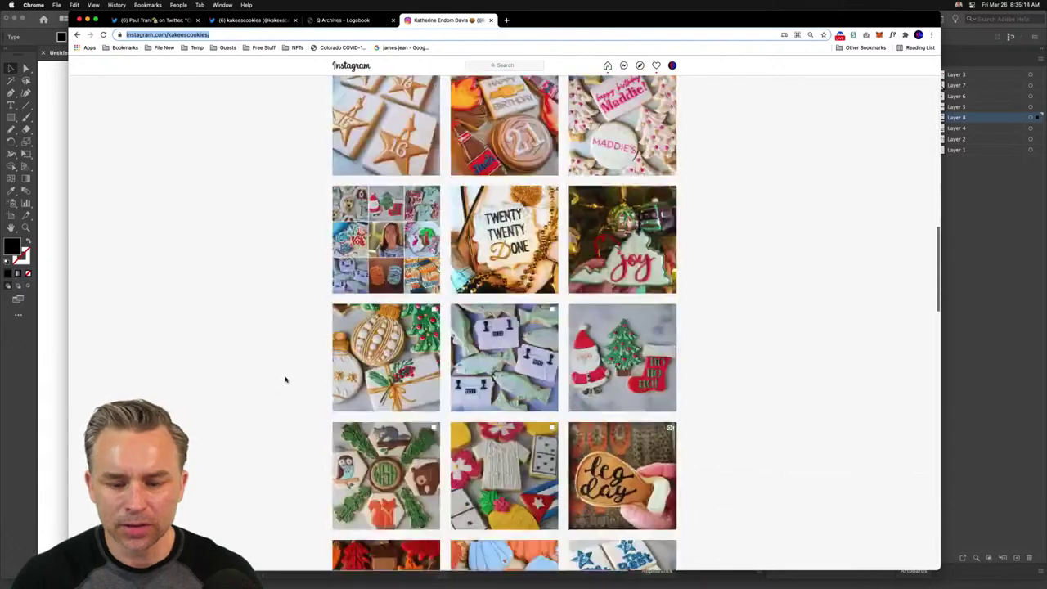
{"action": "scroll", "coordinate": [283, 379], "scroll_direction": "down", "scroll_amount": 5}
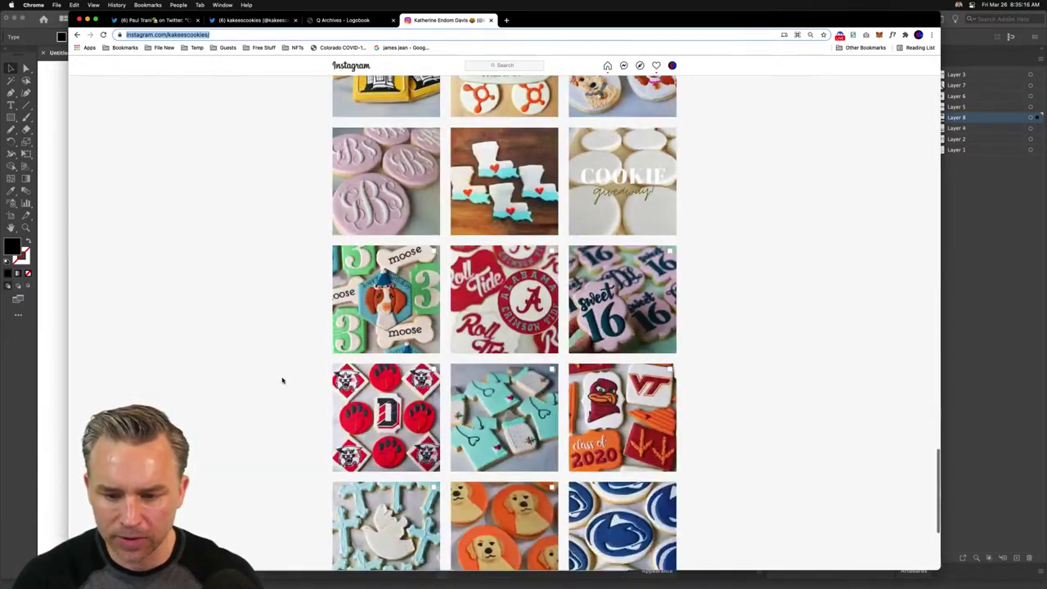
- Back in Illustrator, duplicate "Kakee's" above the name, reduce the copy to the letter K, and enlarge it to about 185 pt
{"action": "left_click", "coordinate": [1024, 376]}
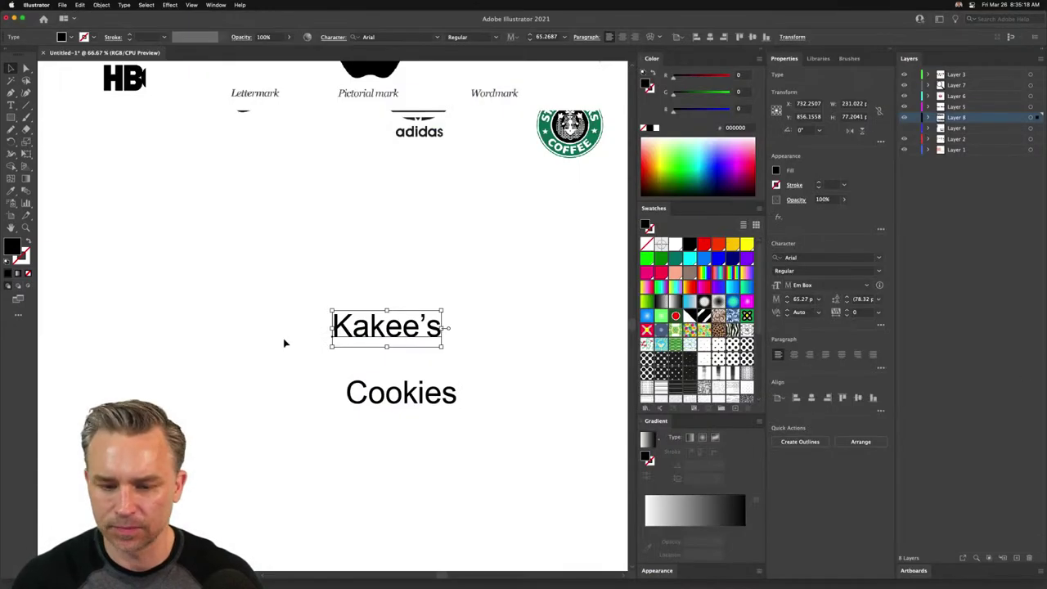
{"action": "left_click_drag", "start_coordinate": [347, 328], "coordinate": [480, 264]}
{"action": "double_click", "coordinate": [386, 270]}
{"action": "key", "text": "BackSpace"}
{"action": "key", "text": "Escape"}
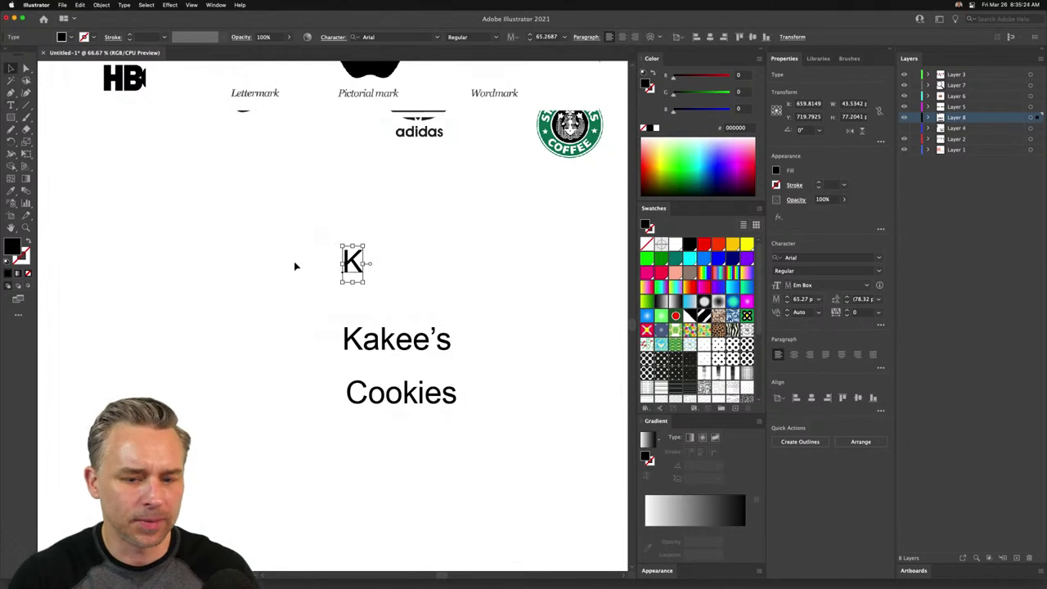
{"action": "left_click_drag", "start_coordinate": [367, 245], "coordinate": [411, 178]}
{"action": "left_click_drag", "start_coordinate": [384, 229], "coordinate": [415, 257]}
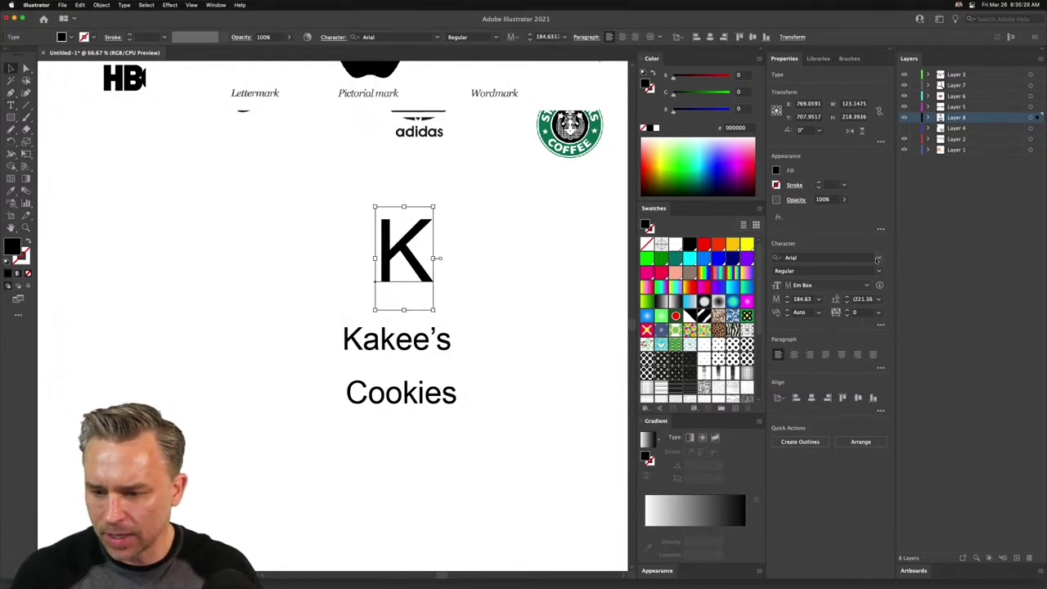
- Filter the font list to script typefaces and preview Beloved Script on the large K
{"action": "left_click", "coordinate": [878, 258]}
{"action": "left_click", "coordinate": [804, 291]}
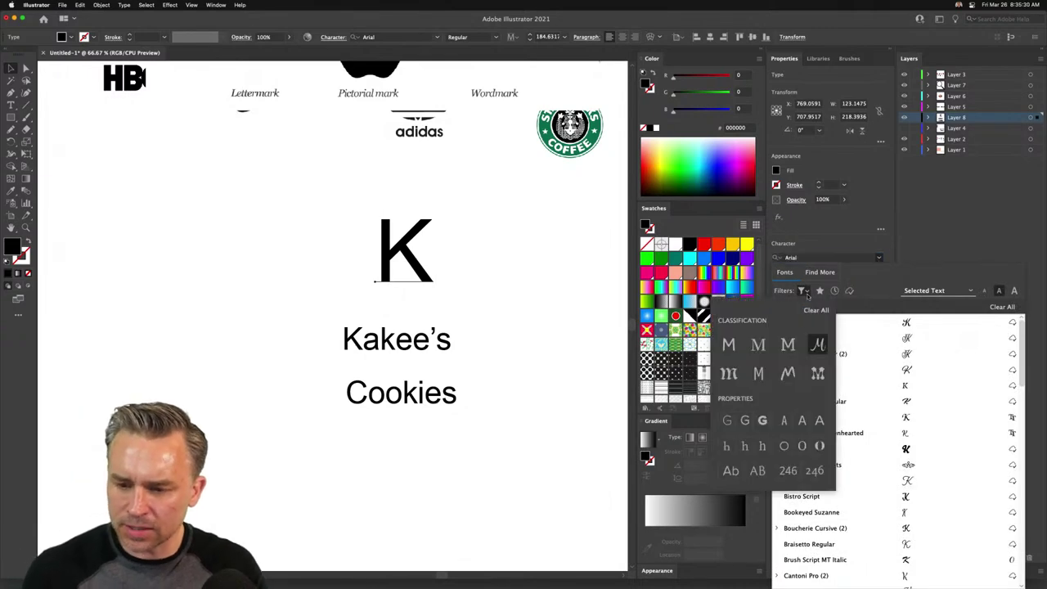
{"action": "left_click", "coordinate": [904, 284]}
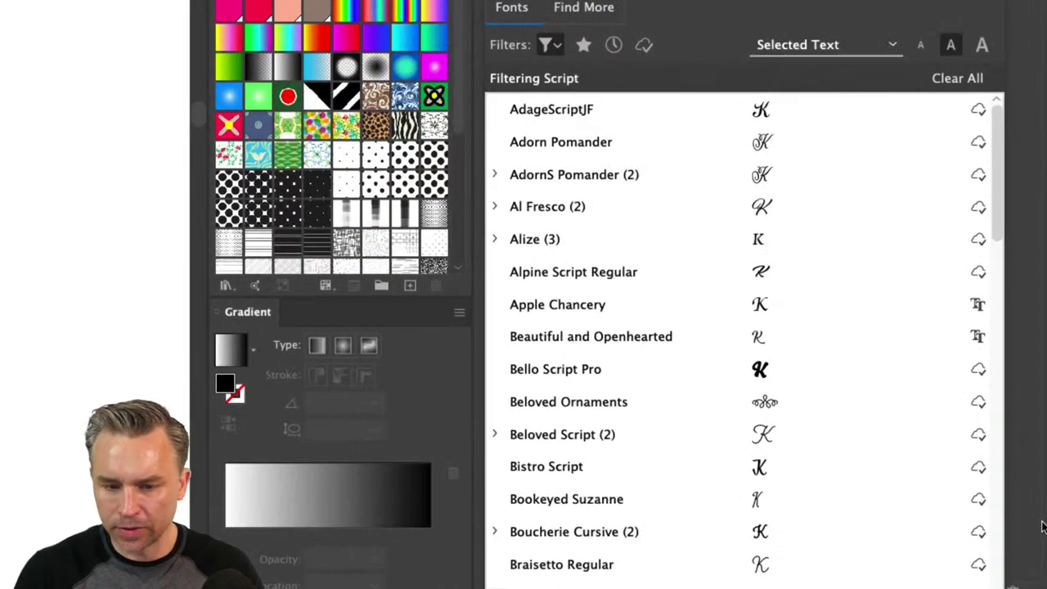
{"action": "left_click", "coordinate": [810, 480]}
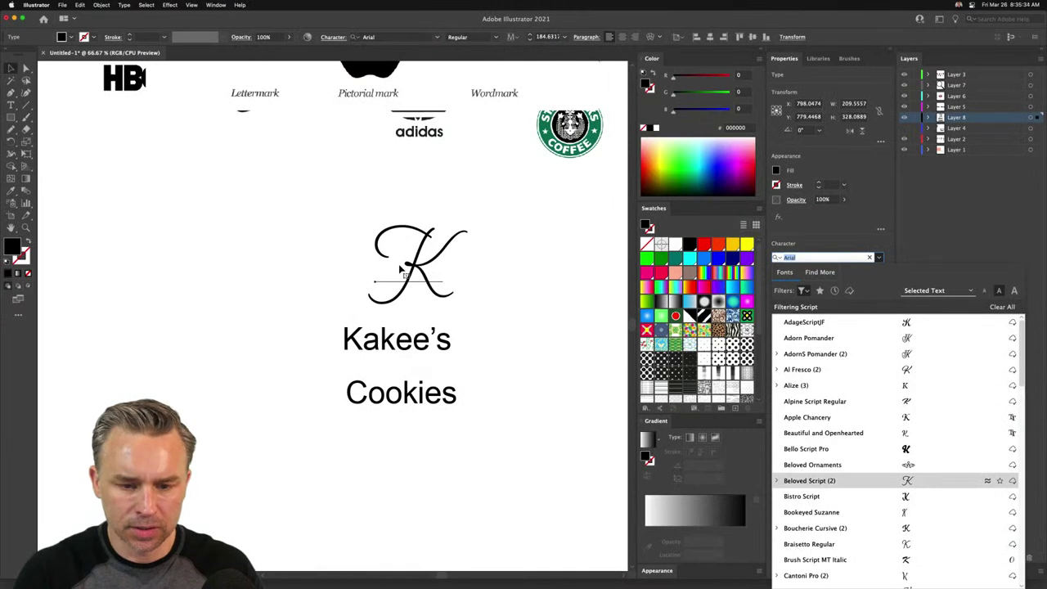
{"action": "mouse_move", "coordinate": [405, 273]}
{"action": "left_mouse_down"}
{"action": "mouse_move", "coordinate": [493, 281]}
{"action": "mouse_move", "coordinate": [401, 261]}
{"action": "left_mouse_up"}
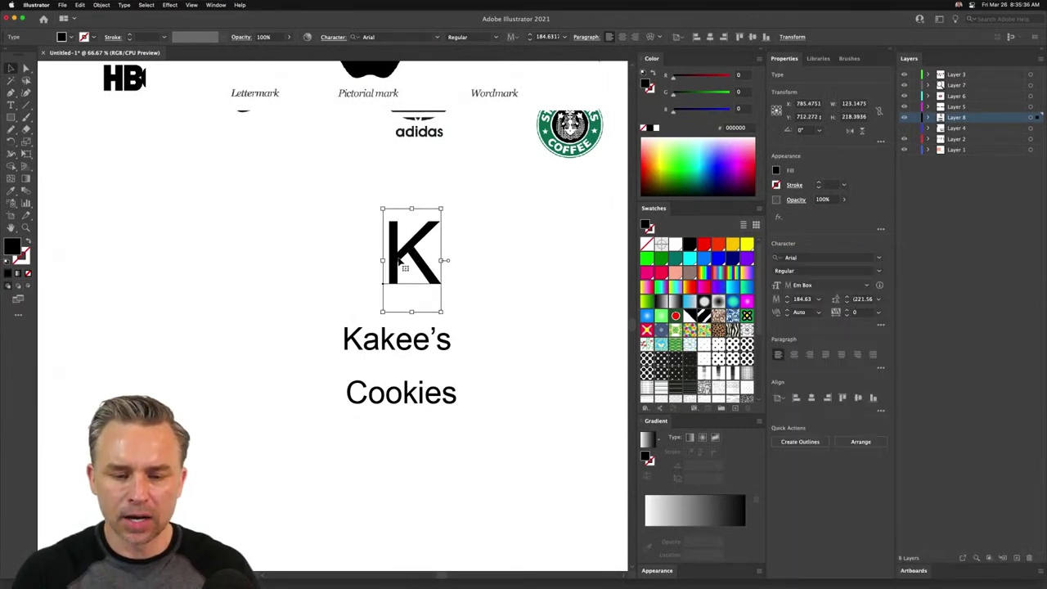
{"action": "mouse_move", "coordinate": [532, 581]}
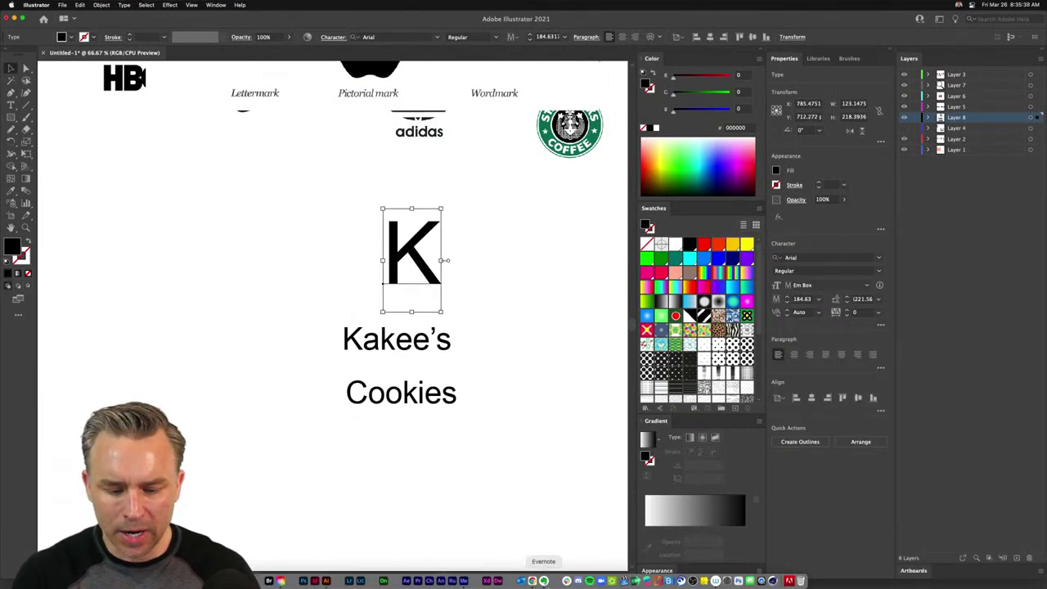
- Set the K in Boucherie Cursive, keep one copy beside the name, and enlarge the K above the name to about 225 pt
{"action": "left_click", "coordinate": [878, 258]}
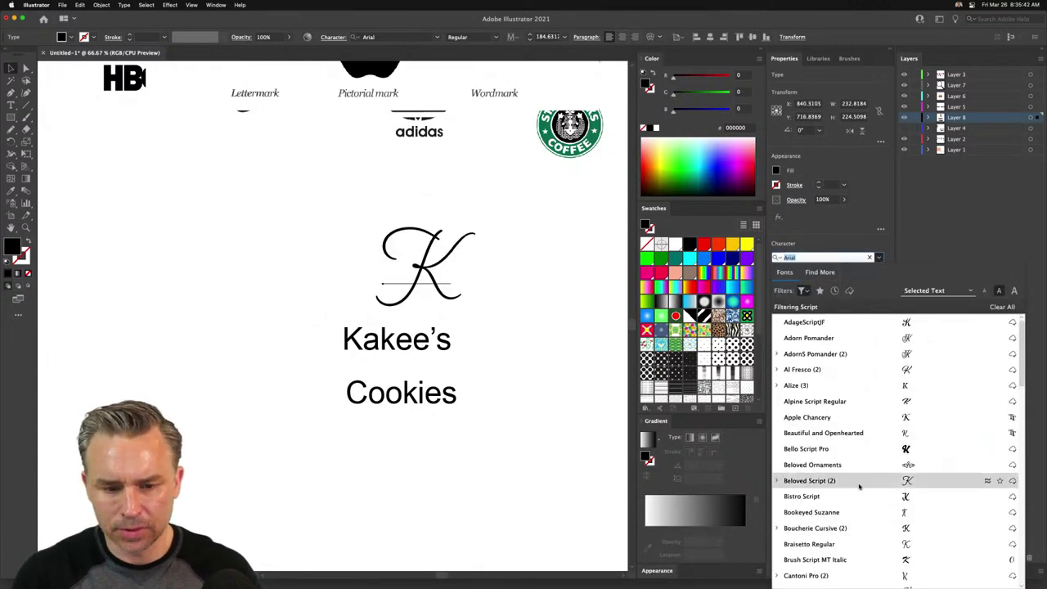
{"action": "left_click", "coordinate": [862, 529]}
{"action": "left_click_drag", "start_coordinate": [425, 260], "coordinate": [396, 274]}
{"action": "left_click_drag", "start_coordinate": [373, 221], "coordinate": [324, 187]}
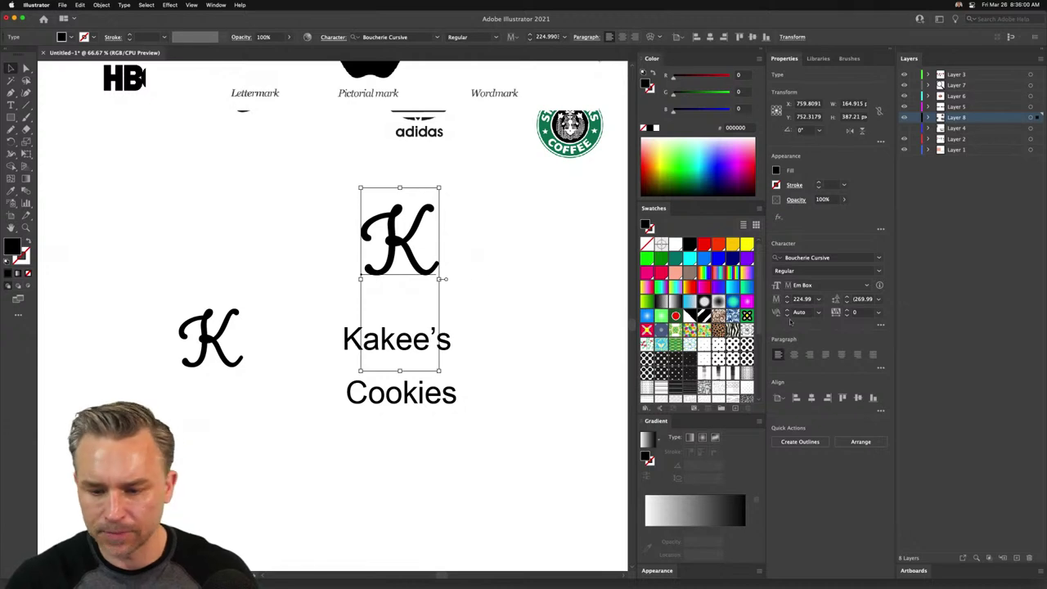
- Change the K above the name to Bello Script Pro and duplicate it so one copy stands apart for comparison
{"action": "left_click", "coordinate": [880, 258]}
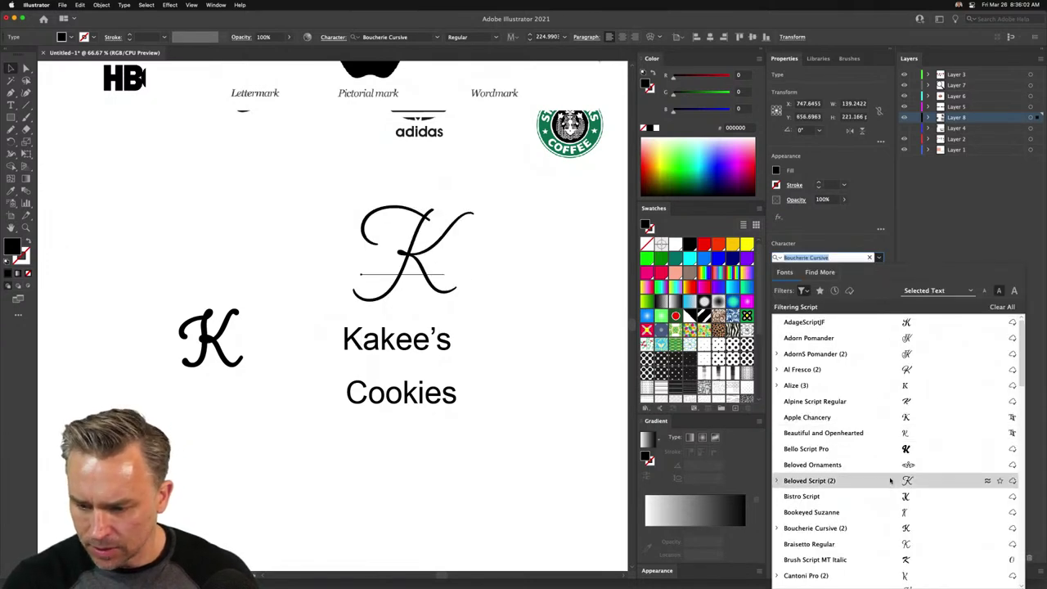
{"action": "left_click", "coordinate": [897, 448]}
{"action": "left_click_drag", "start_coordinate": [479, 276], "coordinate": [257, 264]}
{"action": "left_click_drag", "start_coordinate": [434, 282], "coordinate": [500, 283]}
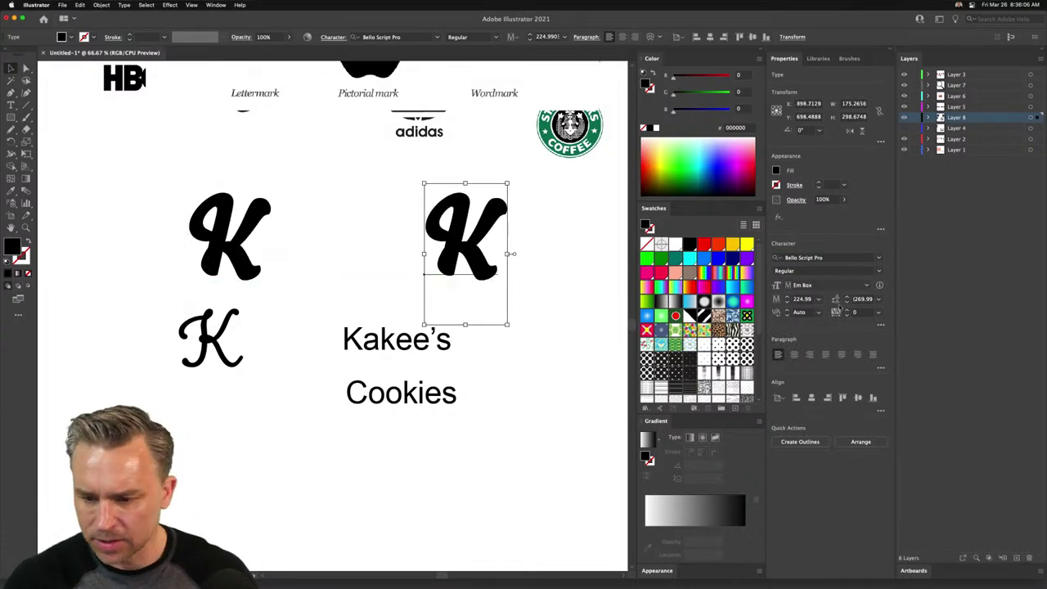
- Change the K farthest from the kept variations to Funkydori Bold and place a duplicate beneath the Boucherie Cursive K
{"action": "left_click", "coordinate": [877, 257]}
{"action": "scroll", "coordinate": [859, 412], "scroll_direction": "down", "scroll_amount": 5}
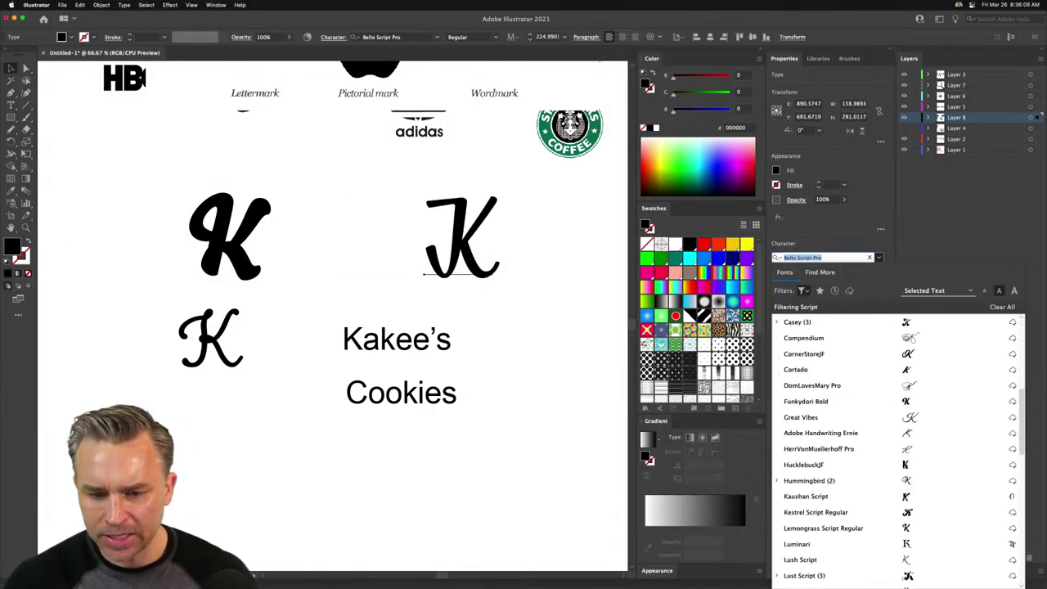
{"action": "left_click", "coordinate": [863, 401]}
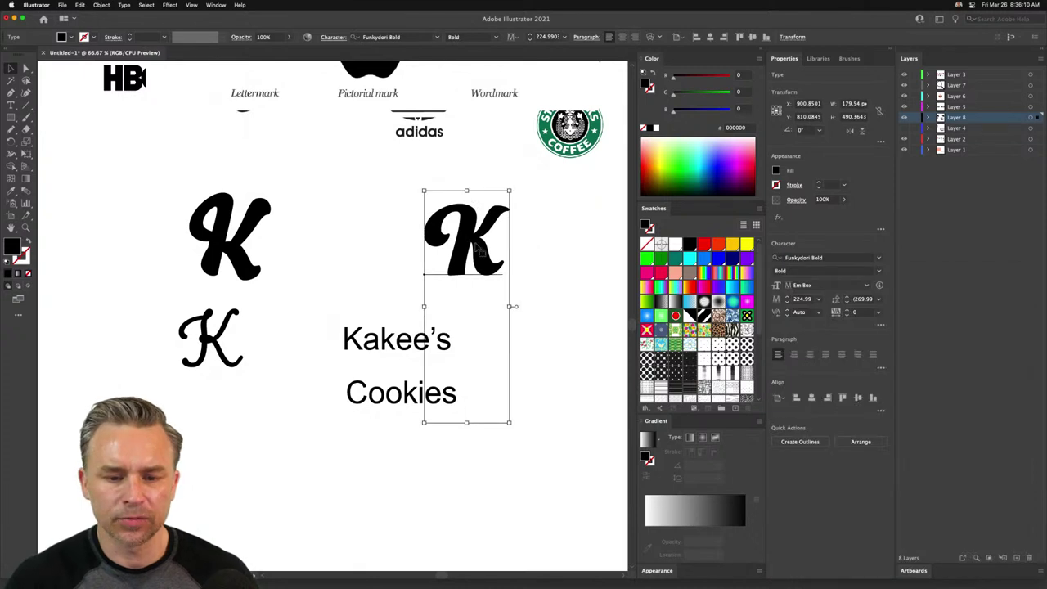
{"action": "left_click_drag", "start_coordinate": [478, 247], "coordinate": [317, 246]}
{"action": "left_click_drag", "start_coordinate": [355, 280], "coordinate": [401, 245]}
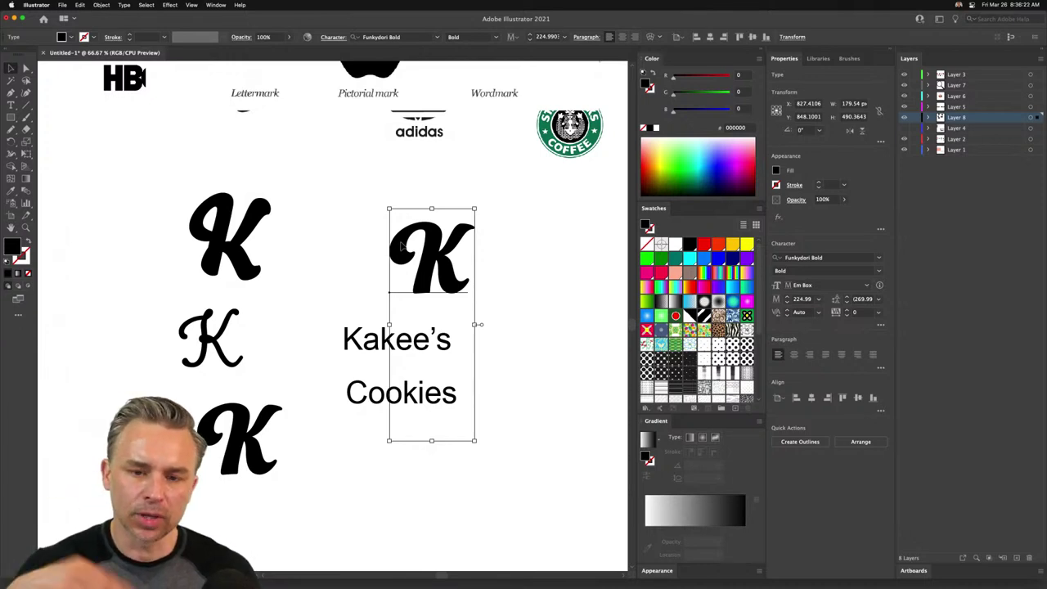
- Duplicate the Funkydori Bold K beside the Bello Script Pro K and switch one copy to a swash alternate glyph
{"action": "left_click_drag", "start_coordinate": [403, 245], "coordinate": [474, 222]}
{"action": "double_click", "coordinate": [468, 221]}
{"action": "key", "text": "super+a"}
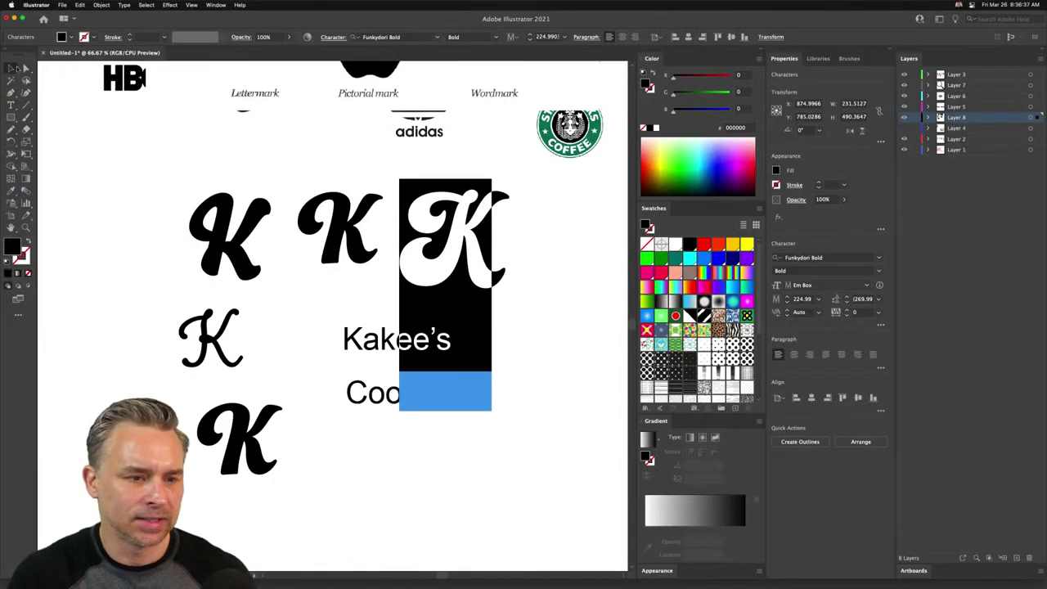
{"action": "left_click", "coordinate": [12, 69]}
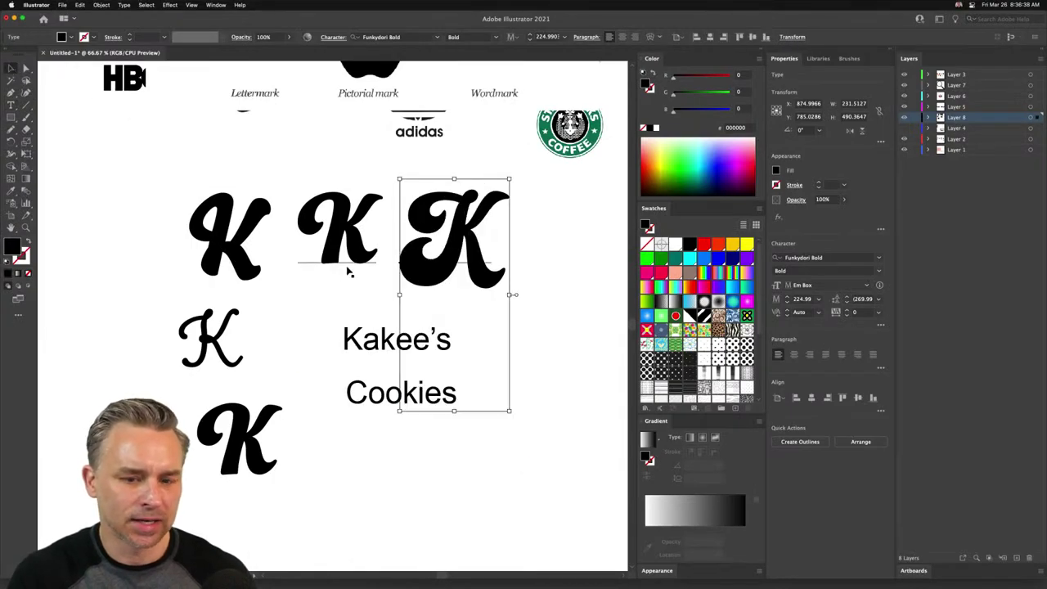
- Duplicate the swash Funkydori Bold K and try the plain and ornament alternates on the copy before restoring its swash form
{"action": "left_click_drag", "start_coordinate": [409, 265], "coordinate": [503, 300]}
{"action": "double_click", "coordinate": [506, 301]}
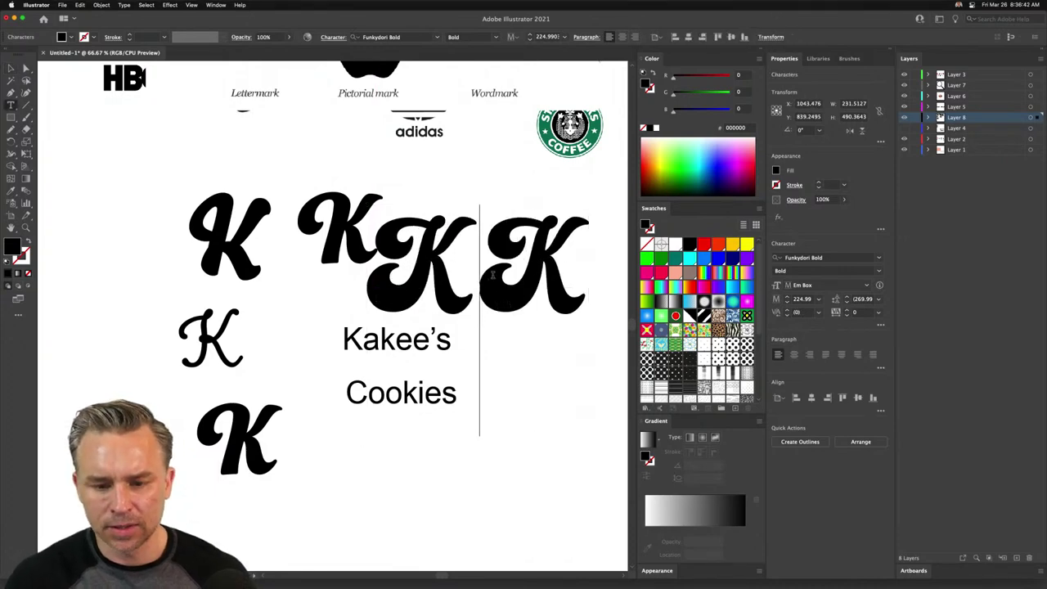
{"action": "key", "text": "super+a"}
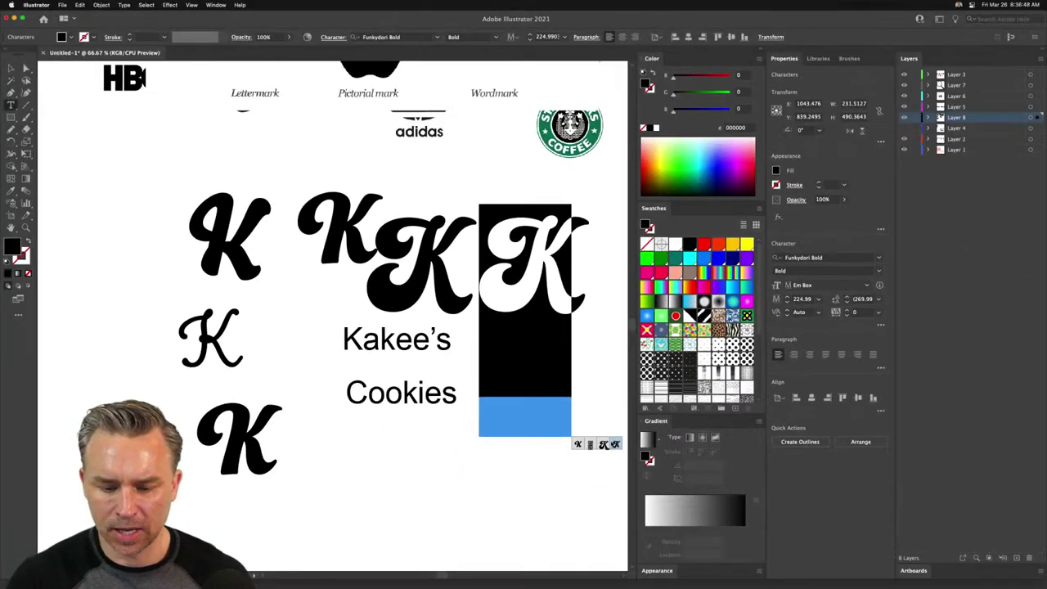
{"action": "left_click", "coordinate": [614, 444]}
{"action": "left_click", "coordinate": [596, 444]}
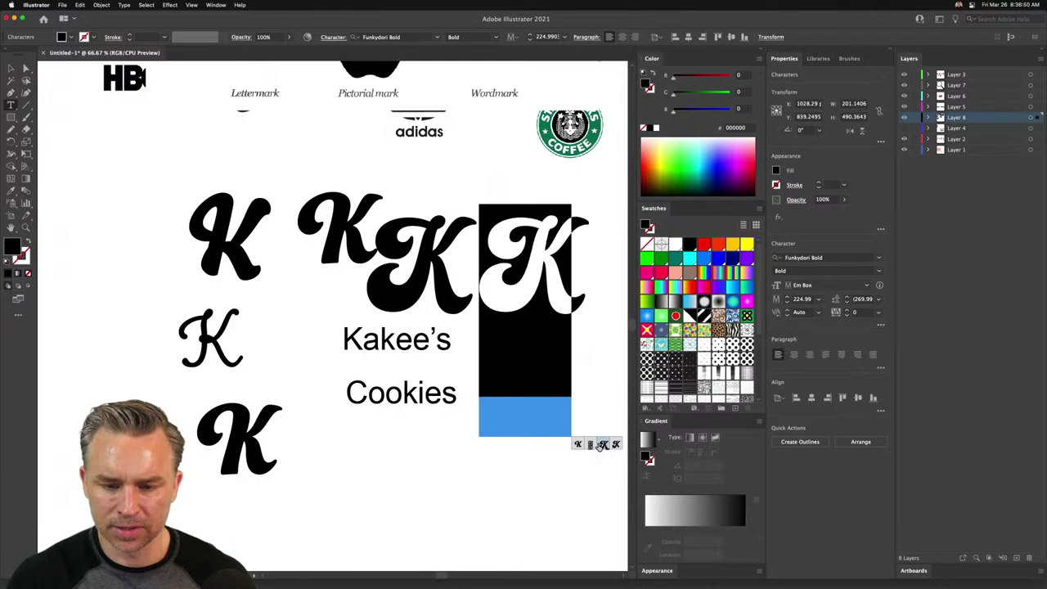
{"action": "left_click", "coordinate": [613, 444]}
{"action": "left_click", "coordinate": [585, 446]}
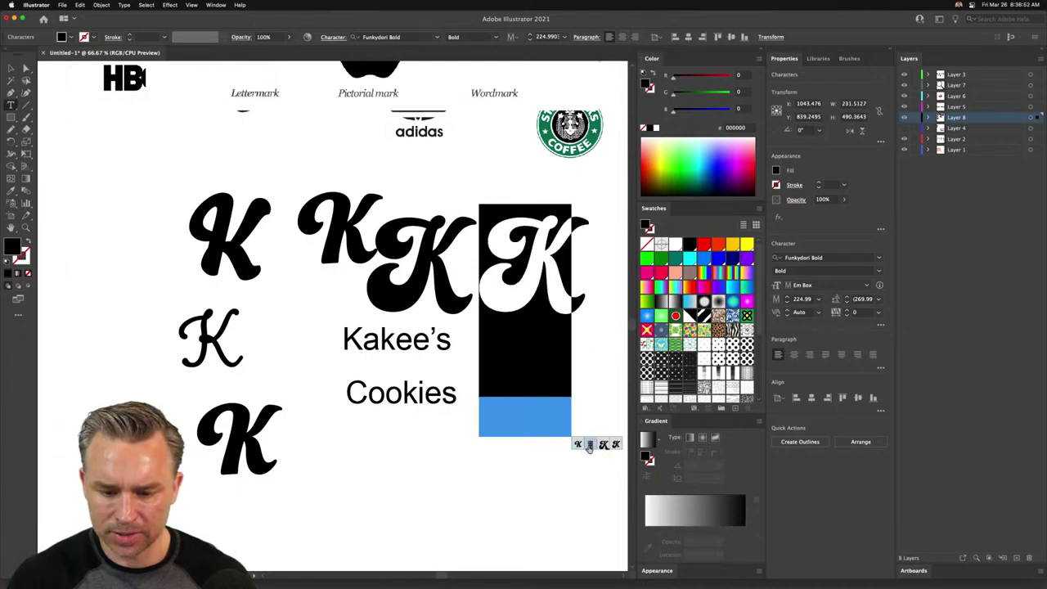
{"action": "left_click", "coordinate": [589, 448]}
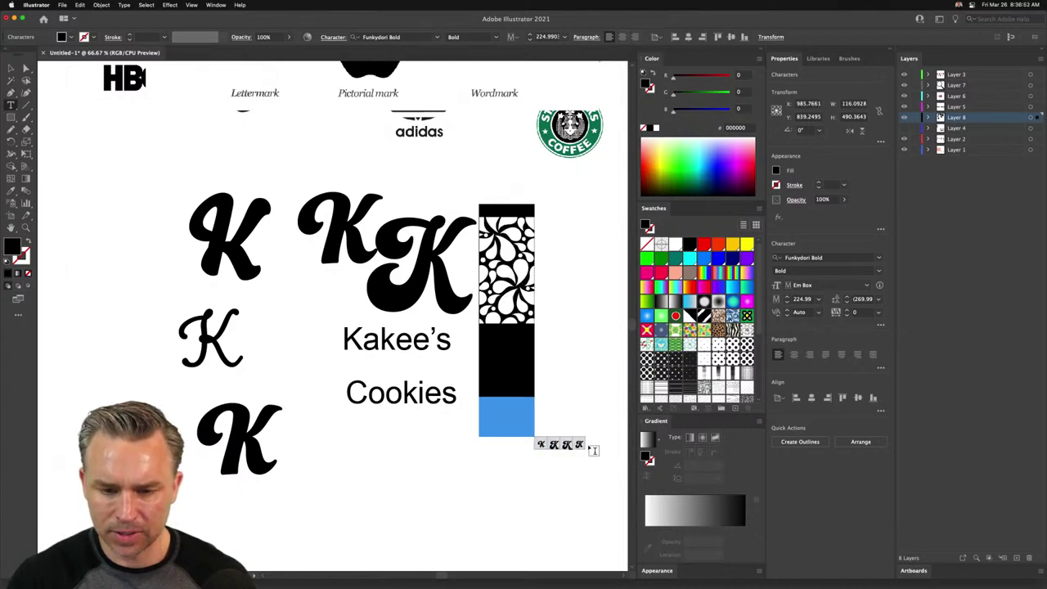
{"action": "left_click", "coordinate": [541, 444]}
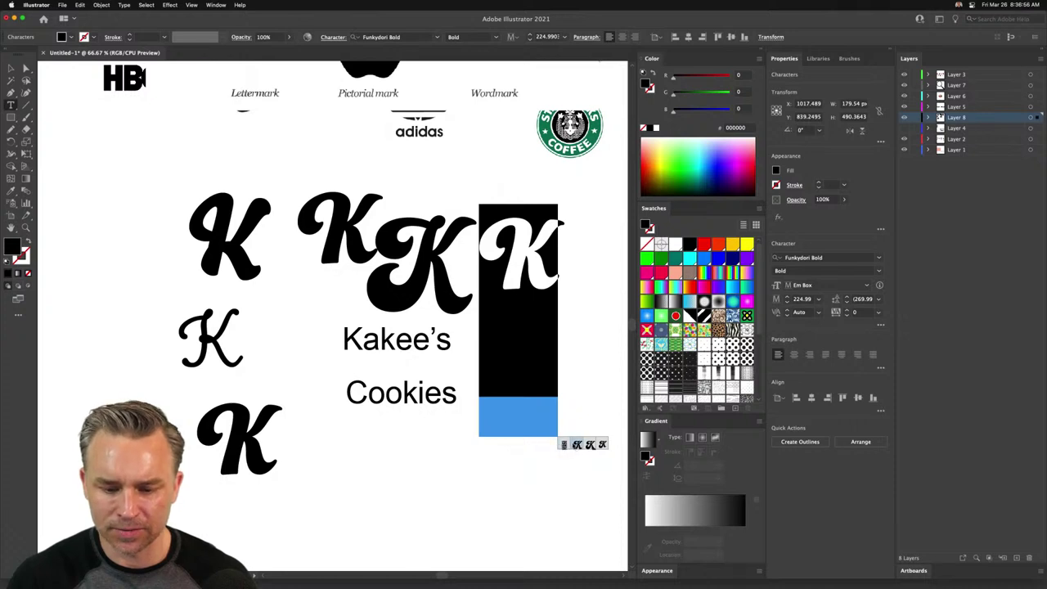
{"action": "left_click", "coordinate": [575, 445]}
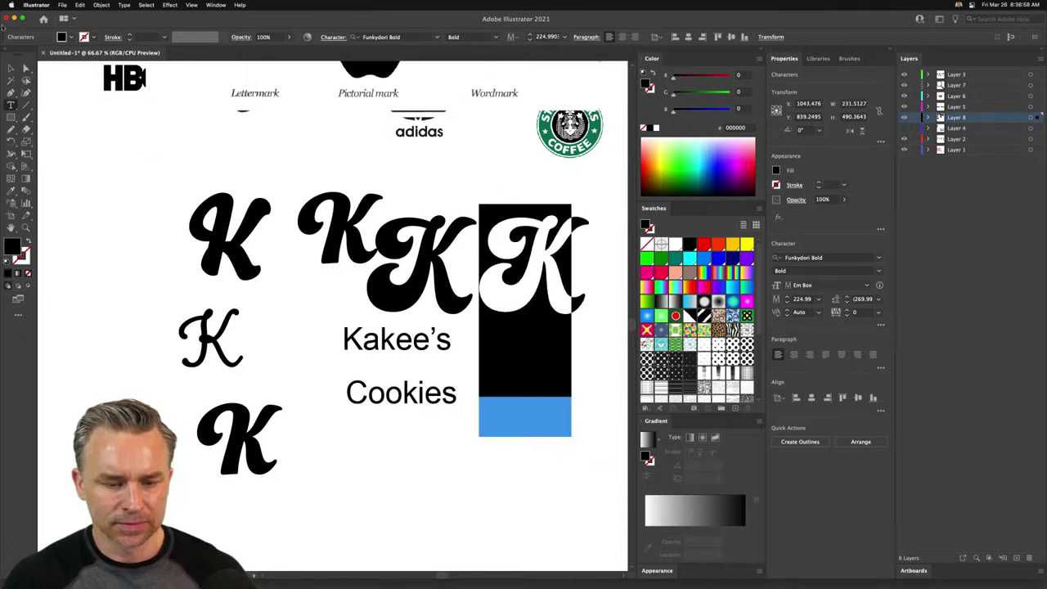
- Keep a single swash Funkydori Bold K and place it beside the thin Boucherie Cursive K
{"action": "left_click", "coordinate": [11, 69]}
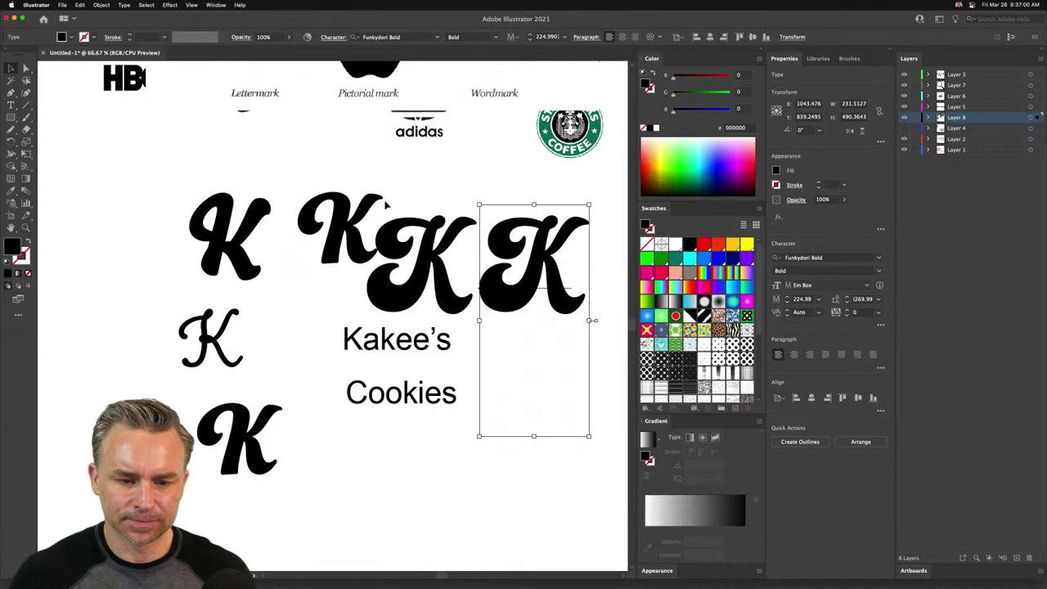
{"action": "left_click_drag", "start_coordinate": [386, 204], "coordinate": [501, 206]}
{"action": "left_click_drag", "start_coordinate": [498, 297], "coordinate": [429, 290]}
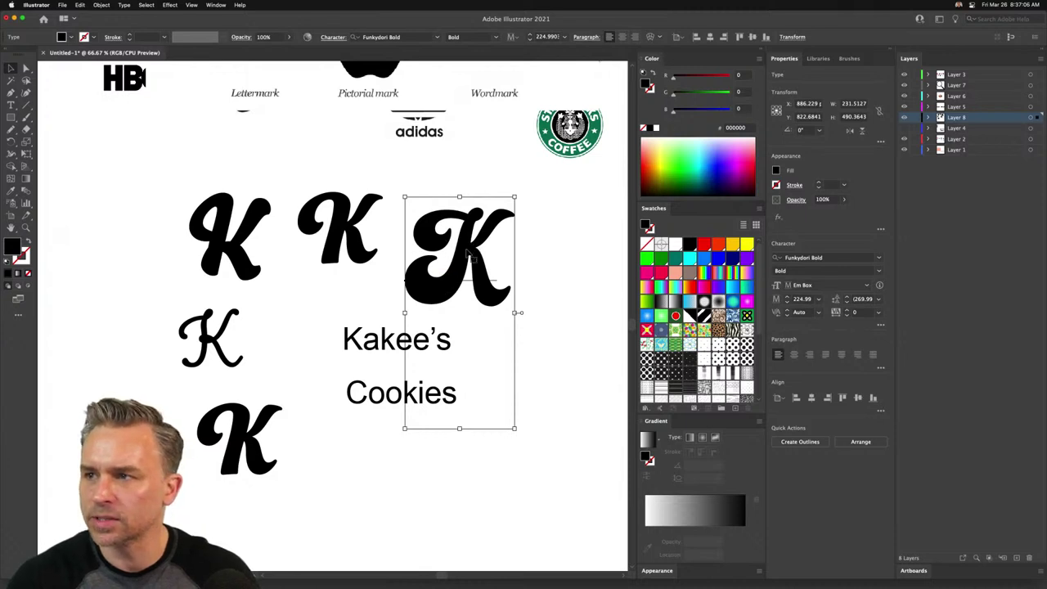
{"action": "left_click_drag", "start_coordinate": [421, 302], "coordinate": [244, 381]}
- Duplicate the plain Funkydori Bold K to the open area on the far side of the name and convert the copy to outlines
{"action": "left_click_drag", "start_coordinate": [354, 244], "coordinate": [458, 288]}
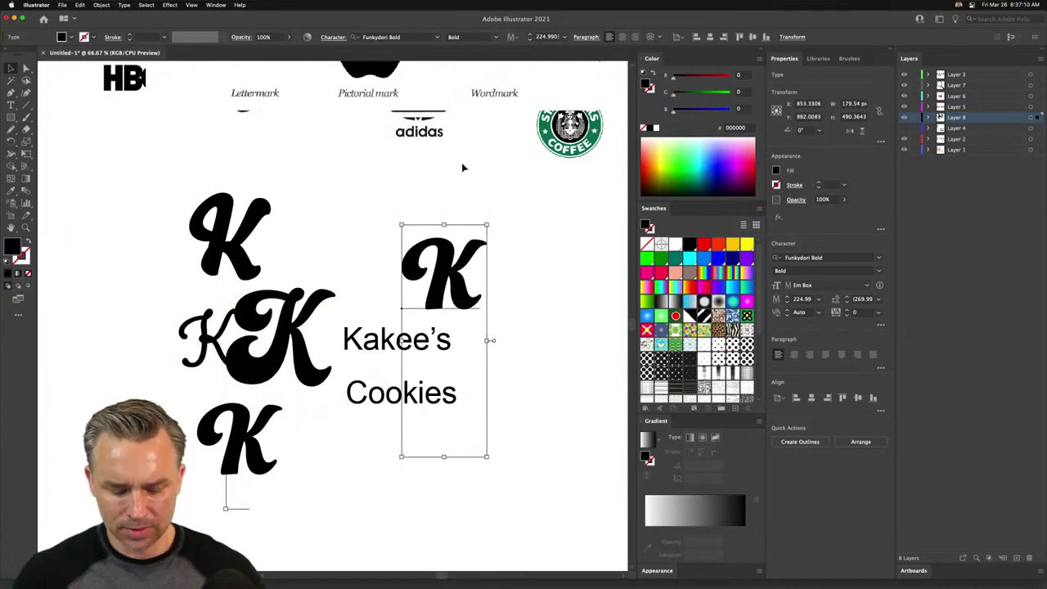
{"action": "key", "text": "super+1"}
{"action": "left_click_drag", "start_coordinate": [285, 234], "coordinate": [430, 271]}
{"action": "left_click", "coordinate": [101, 5]}
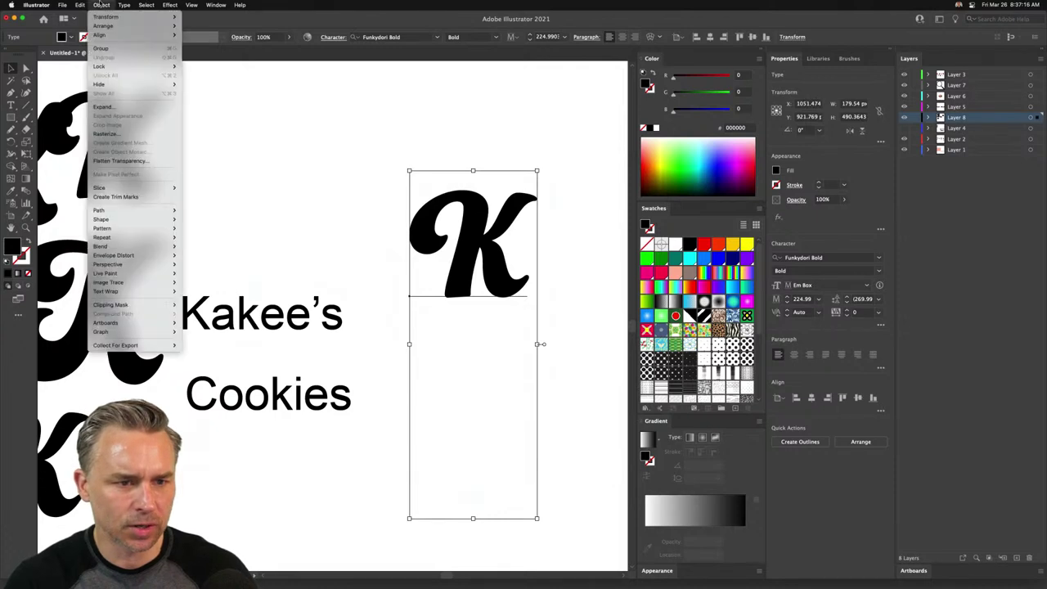
{"action": "mouse_move", "coordinate": [124, 5]}
{"action": "left_click", "coordinate": [135, 156]}
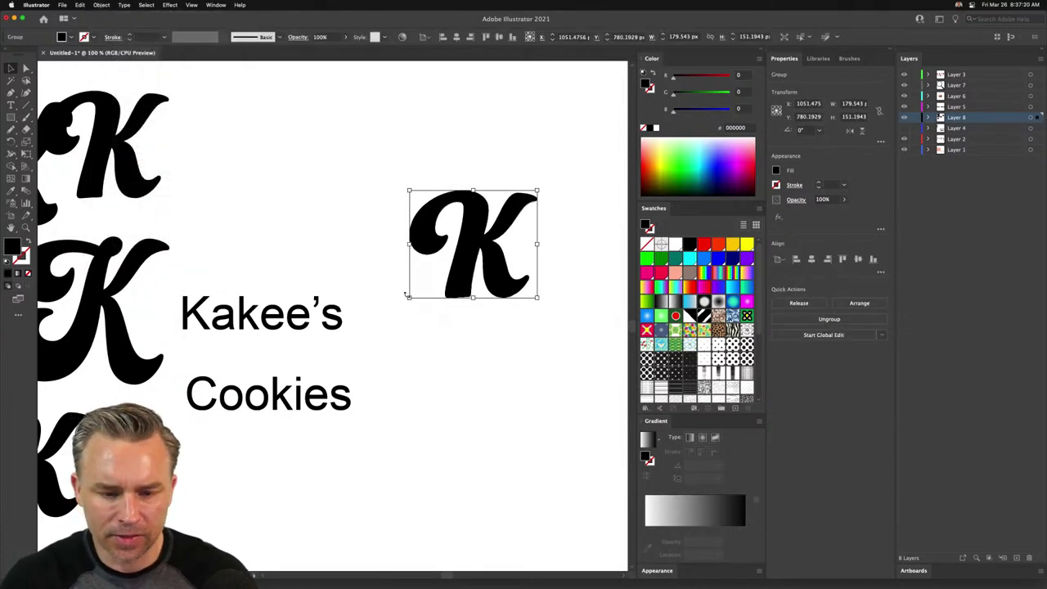
- Enlarge the outlined K proportionally to about 239 px wide, try a magenta fill on it and set the fill back to black
{"action": "left_click_drag", "start_coordinate": [409, 299], "coordinate": [365, 331]}
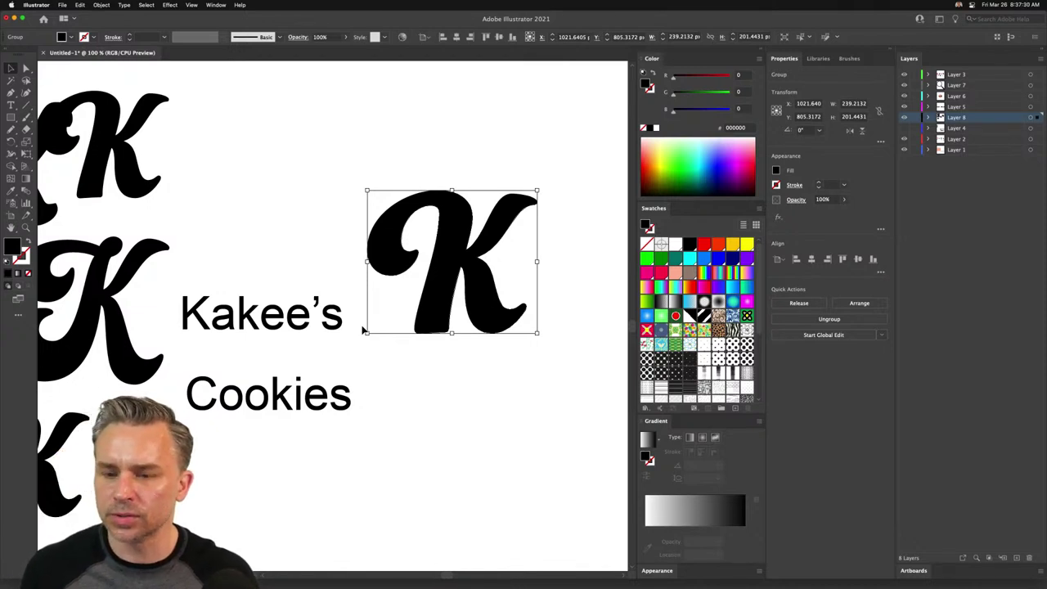
{"action": "left_click", "coordinate": [660, 276]}
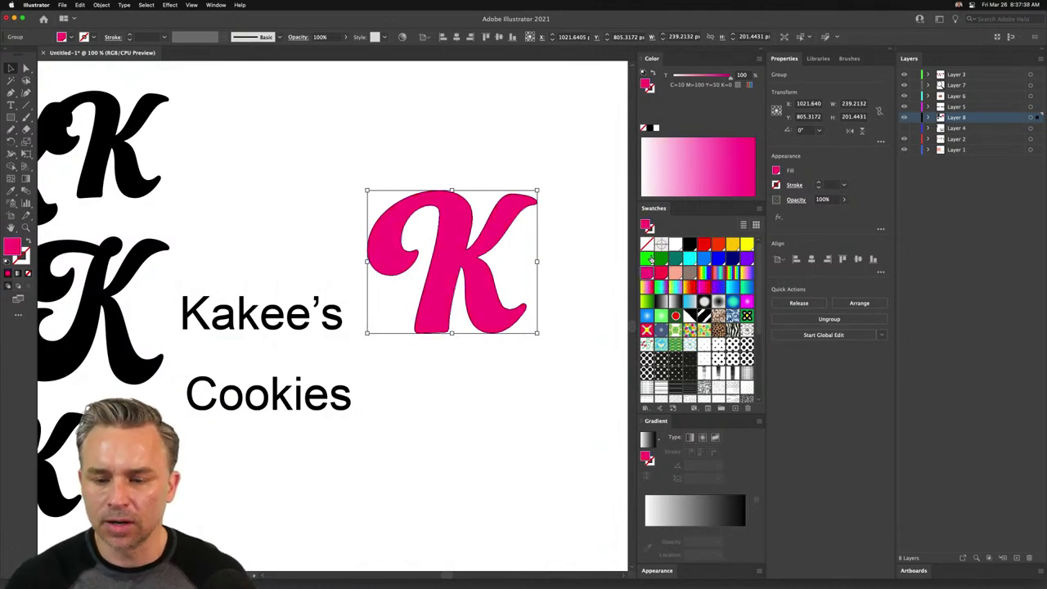
{"action": "left_click", "coordinate": [688, 243]}
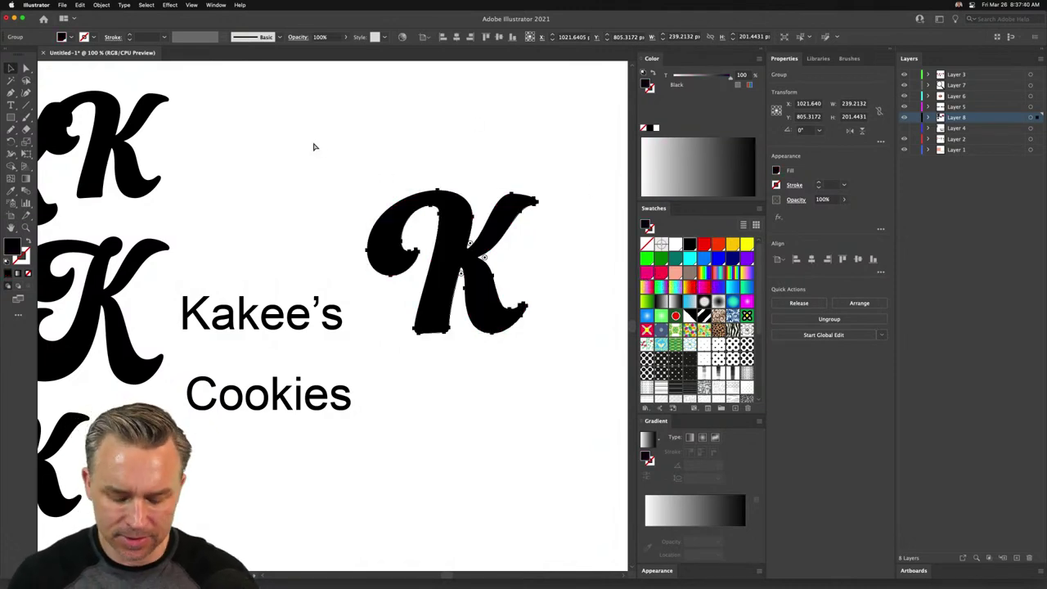
{"action": "key", "text": "super+minus"}
- Switch to Chrome and open wordmark.it in a new browser tab
{"action": "left_click", "coordinate": [530, 579]}
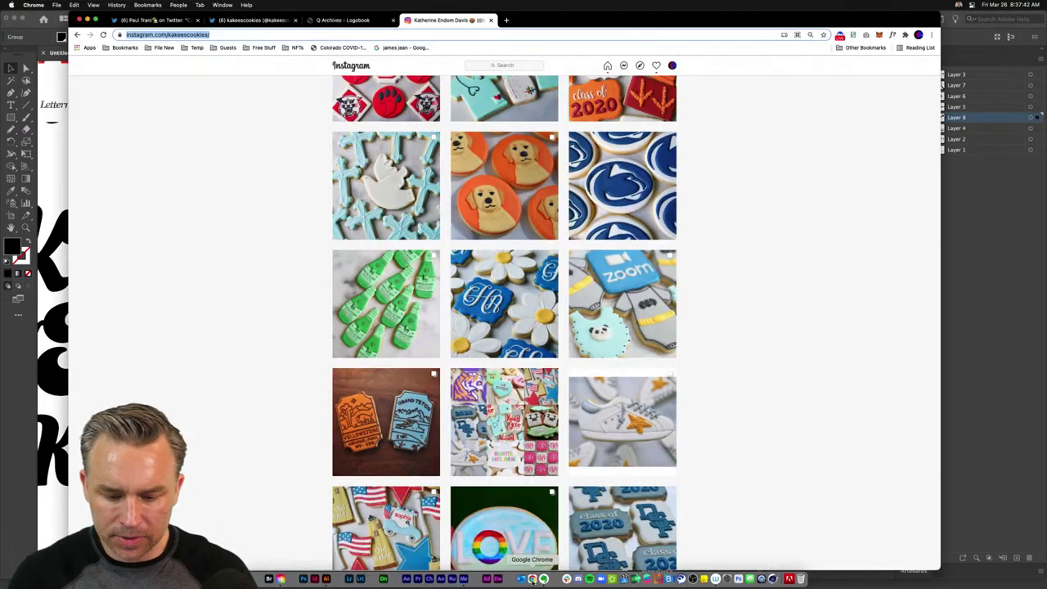
{"action": "left_click", "coordinate": [507, 20]}
{"action": "type", "text": "WORDMA"}
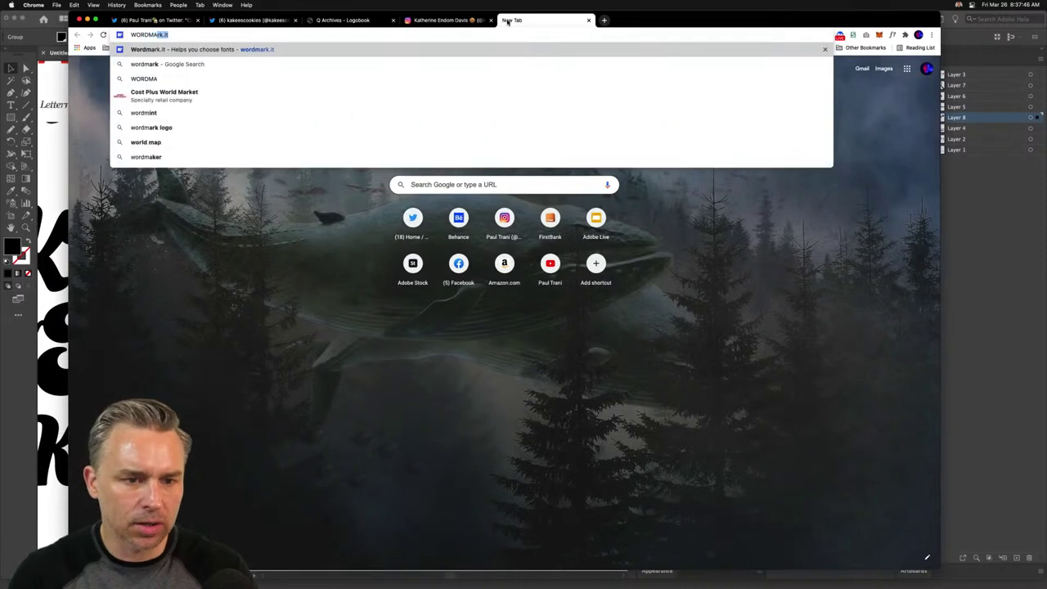
{"action": "key", "text": "Return"}
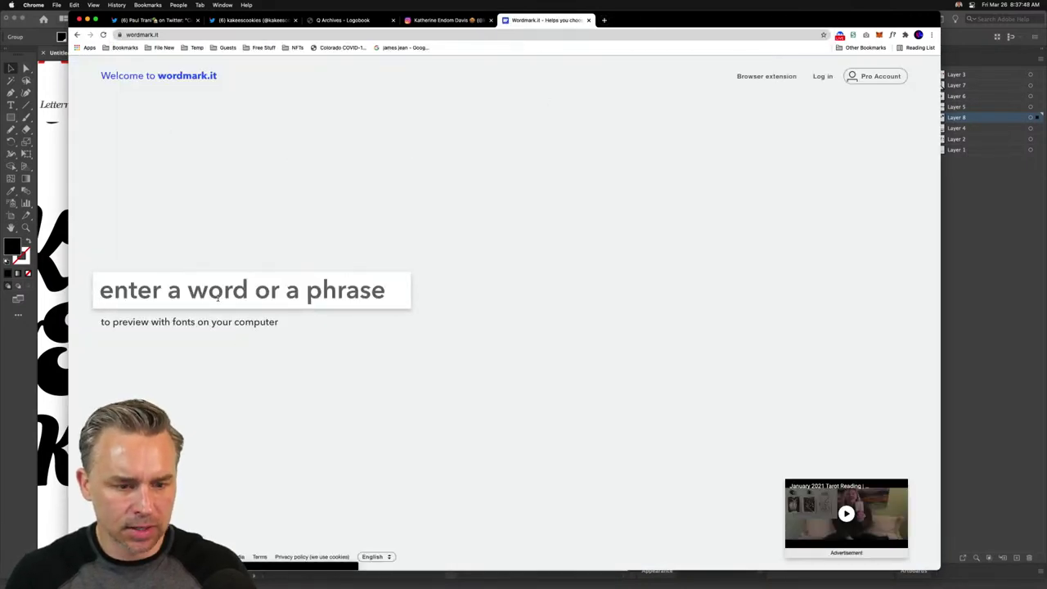
- Preview the word "Kakee's" in the computer's installed fonts and widen the browser window to fill the screen
{"action": "type", "text": "KA"}
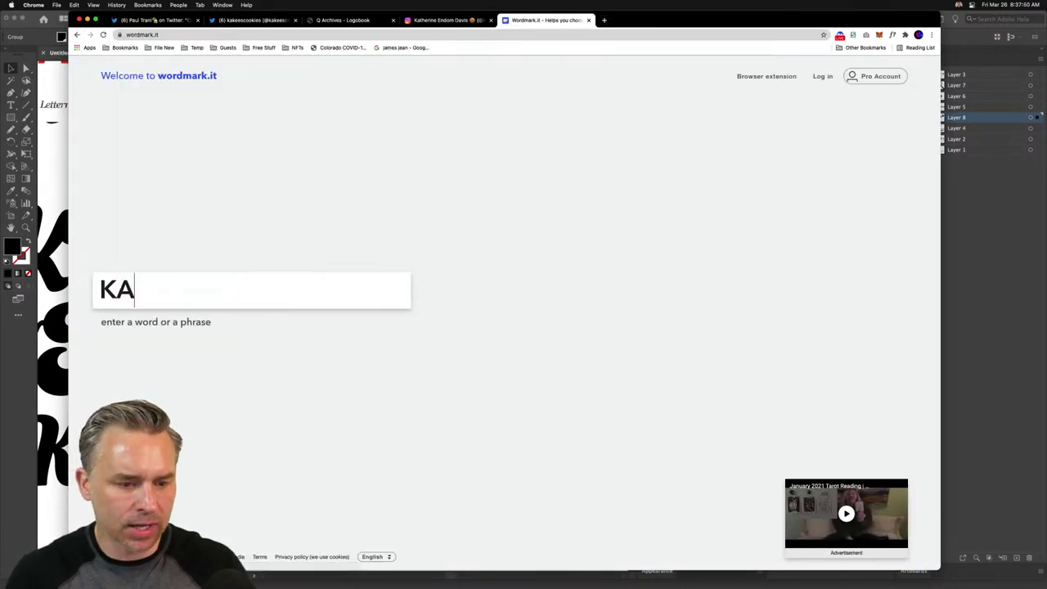
{"action": "key", "text": "BackSpace"}
{"action": "type", "text": "akee's"}
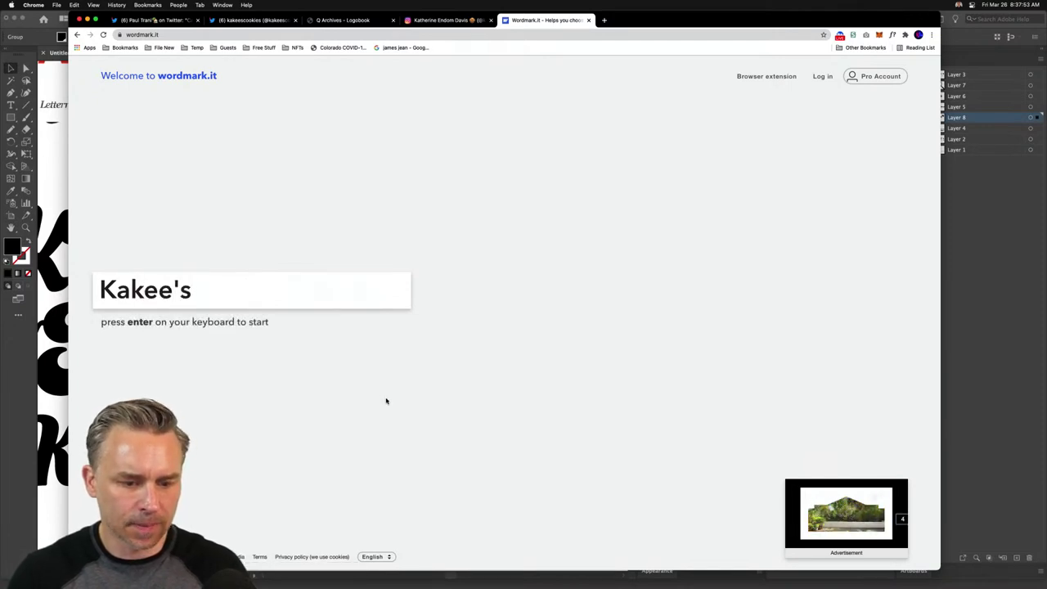
{"action": "key", "text": "Return"}
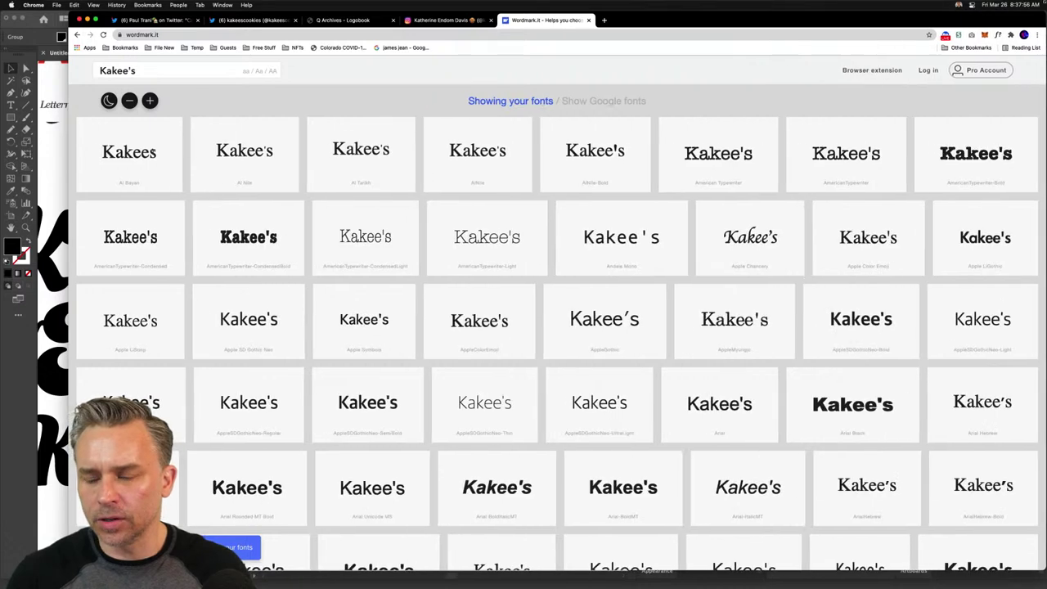
{"action": "left_click_drag", "start_coordinate": [935, 12], "coordinate": [1045, 12]}
{"action": "left_click_drag", "start_coordinate": [102, 12], "coordinate": [24, 12]}
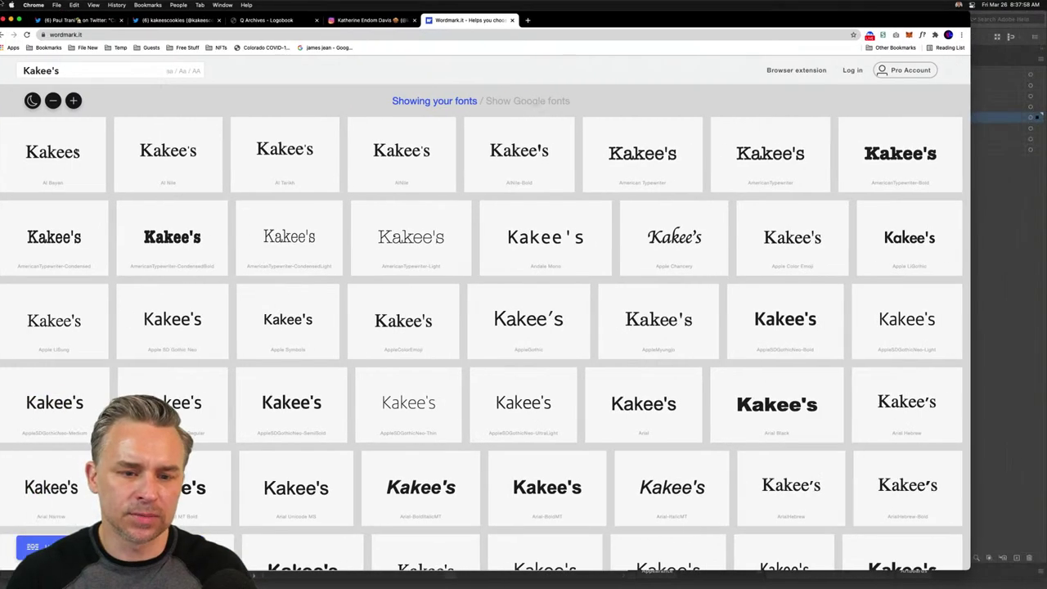
{"action": "left_click_drag", "start_coordinate": [967, 12], "coordinate": [1046, 13]}
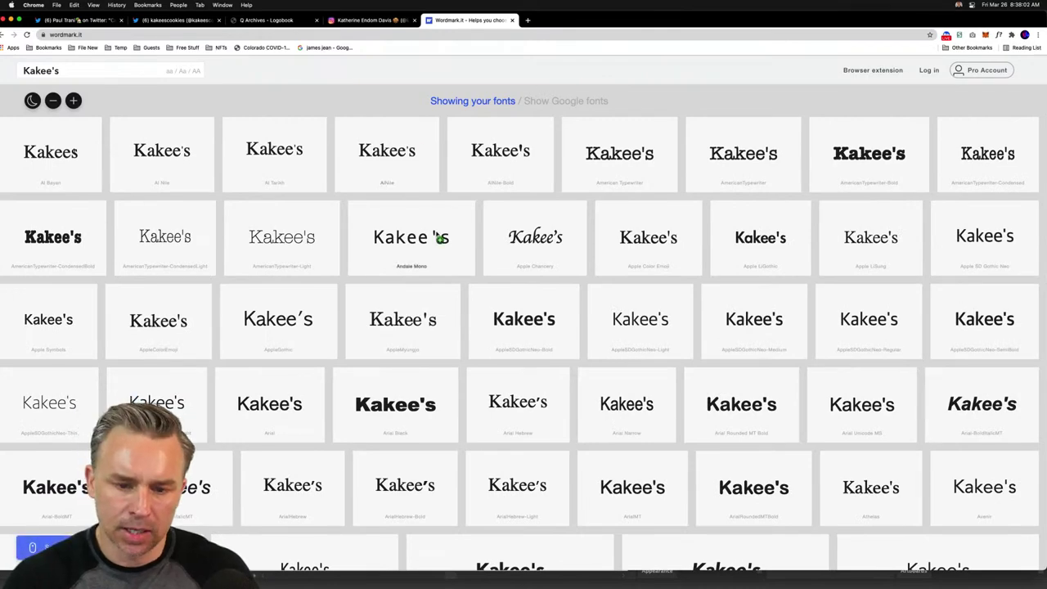
- Browse the Kakee's font previews for script-style lettering that could suit the logo
{"action": "scroll", "coordinate": [460, 294], "scroll_direction": "down", "scroll_amount": 15}
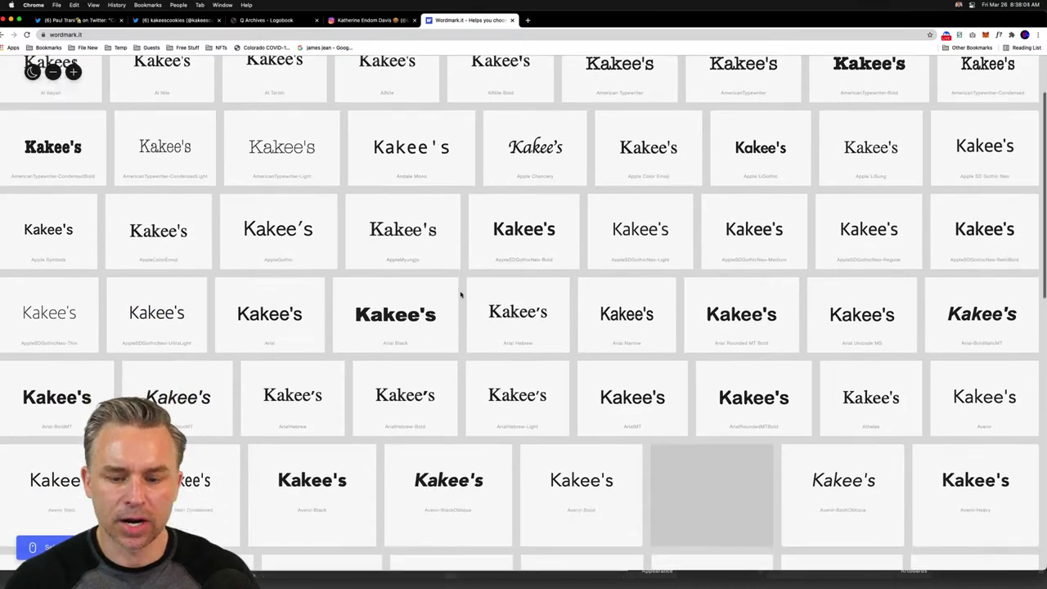
{"action": "scroll", "coordinate": [463, 298], "scroll_direction": "down", "scroll_amount": 5}
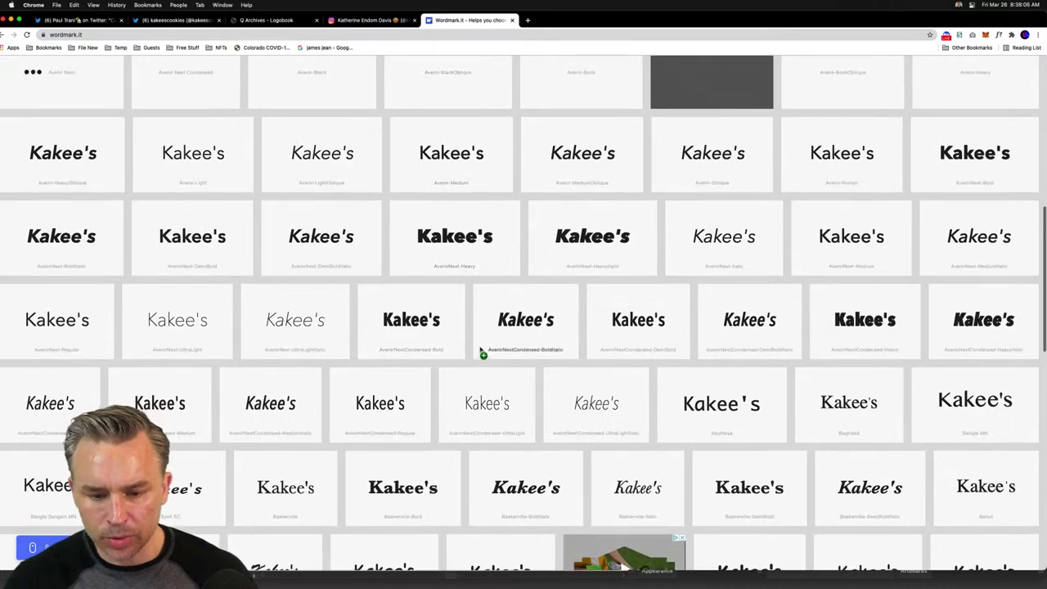
{"action": "scroll", "coordinate": [463, 353], "scroll_direction": "down", "scroll_amount": 8}
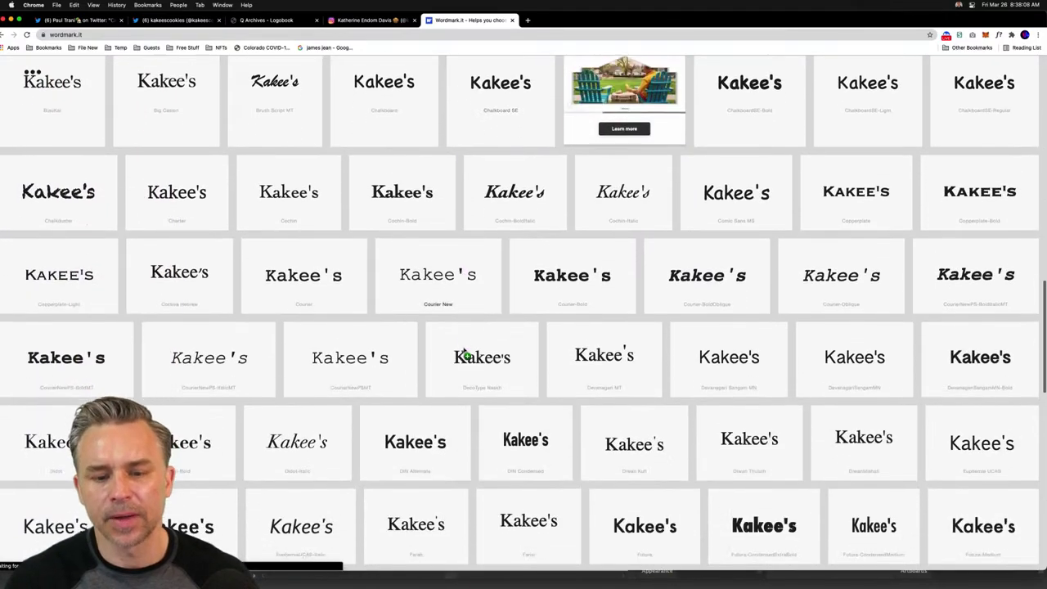
{"action": "scroll", "coordinate": [466, 354], "scroll_direction": "down", "scroll_amount": 10}
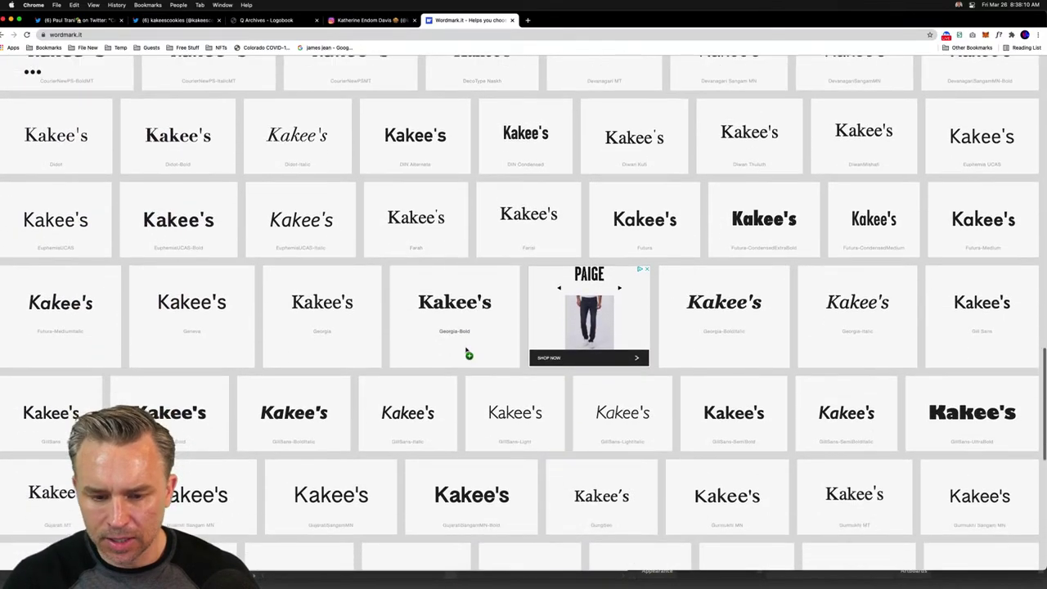
{"action": "scroll", "coordinate": [469, 353], "scroll_direction": "down", "scroll_amount": 10}
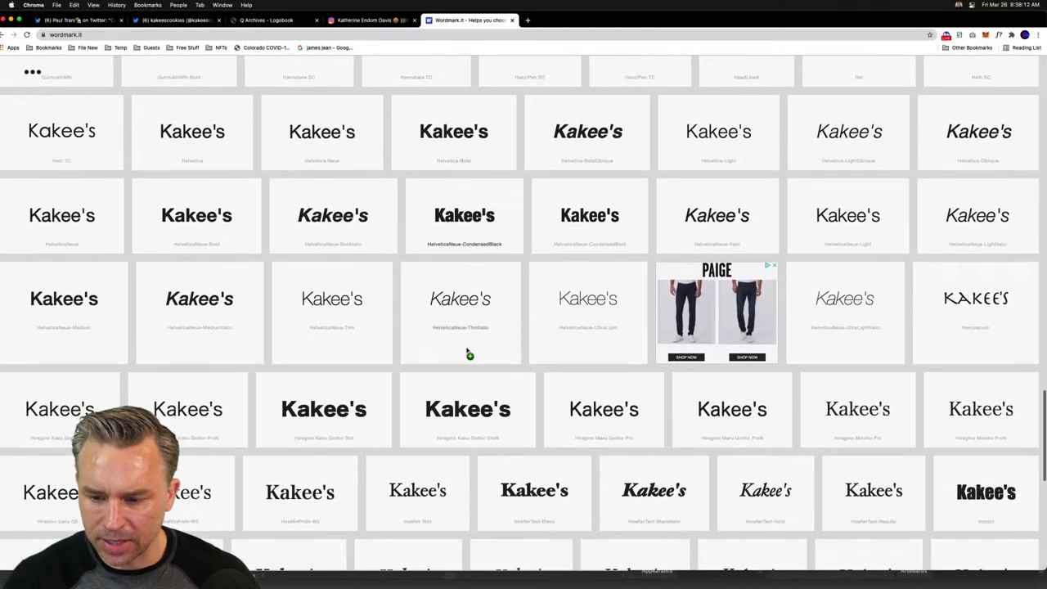
{"action": "scroll", "coordinate": [466, 351], "scroll_direction": "down", "scroll_amount": 10}
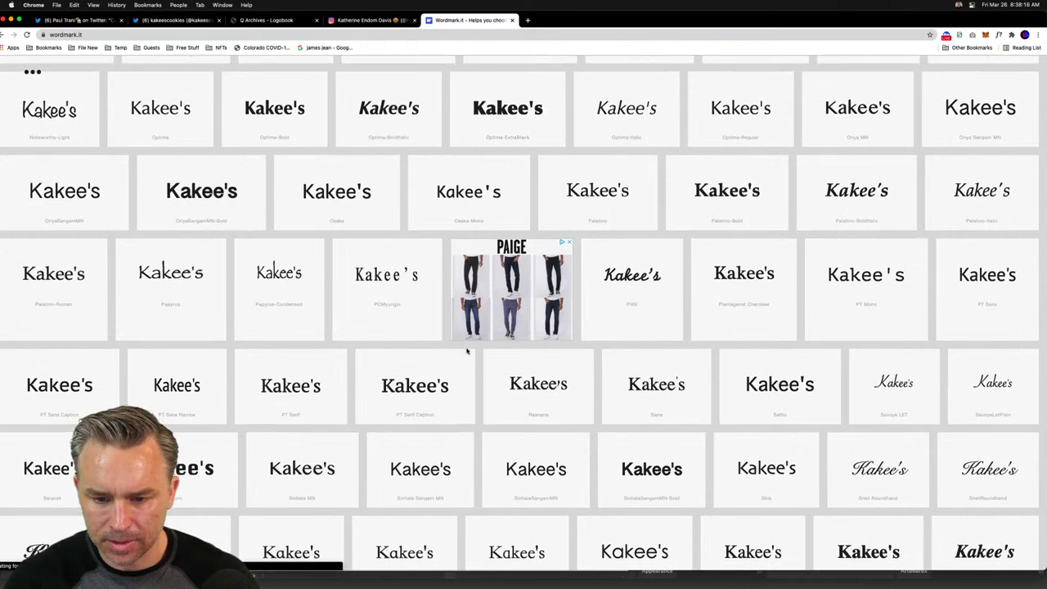
{"action": "scroll", "coordinate": [467, 351], "scroll_direction": "down", "scroll_amount": 1}
- Mark the PilGi preview as a candidate, compare it with its neighbouring fonts and return to Illustrator
{"action": "left_click", "coordinate": [614, 290]}
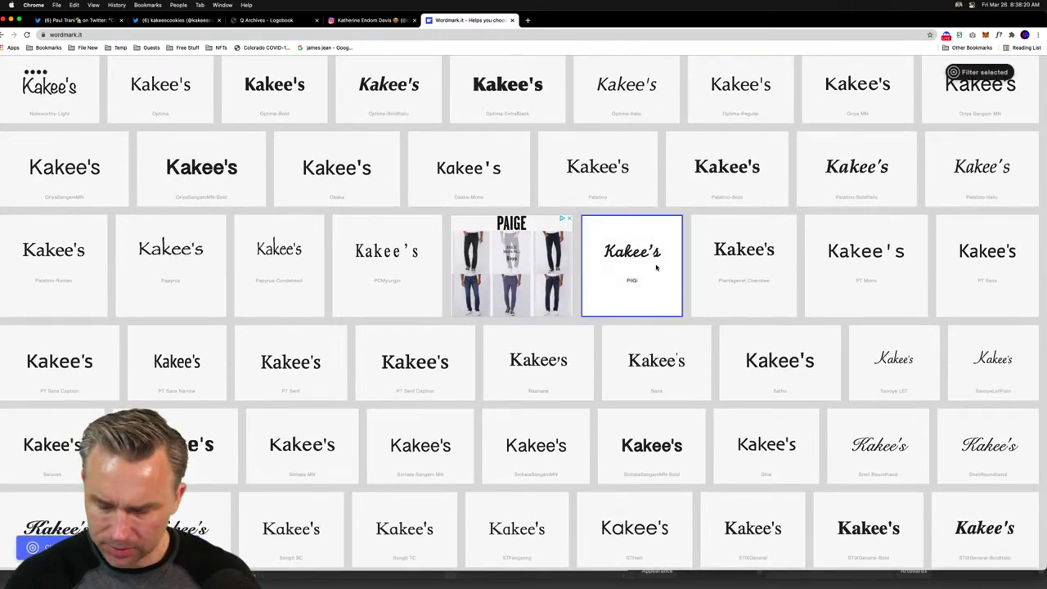
{"action": "scroll", "coordinate": [656, 267], "scroll_direction": "up", "scroll_amount": 1}
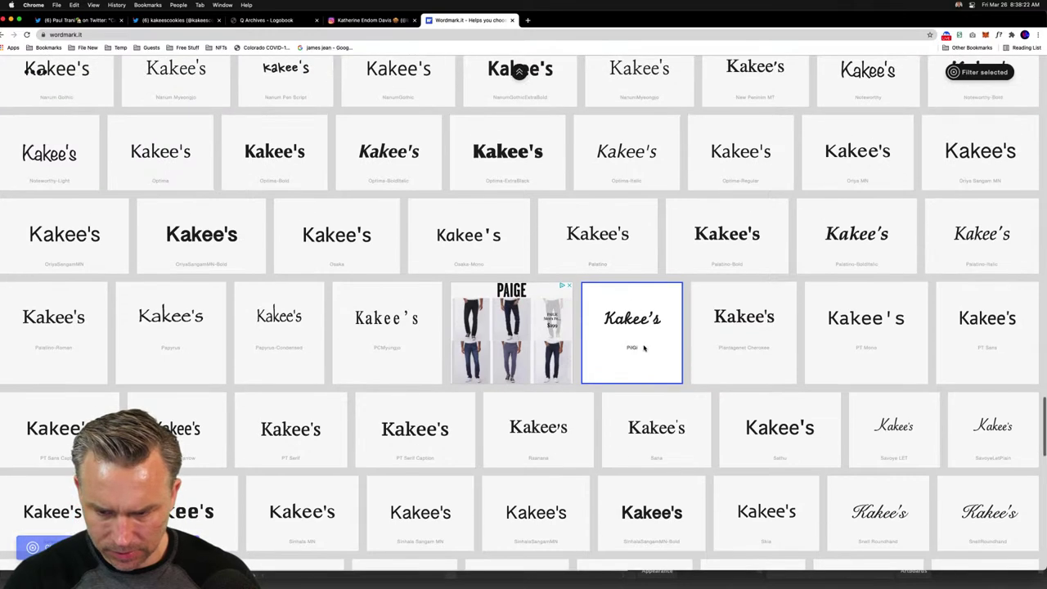
{"action": "left_click_drag", "start_coordinate": [642, 355], "coordinate": [629, 331]}
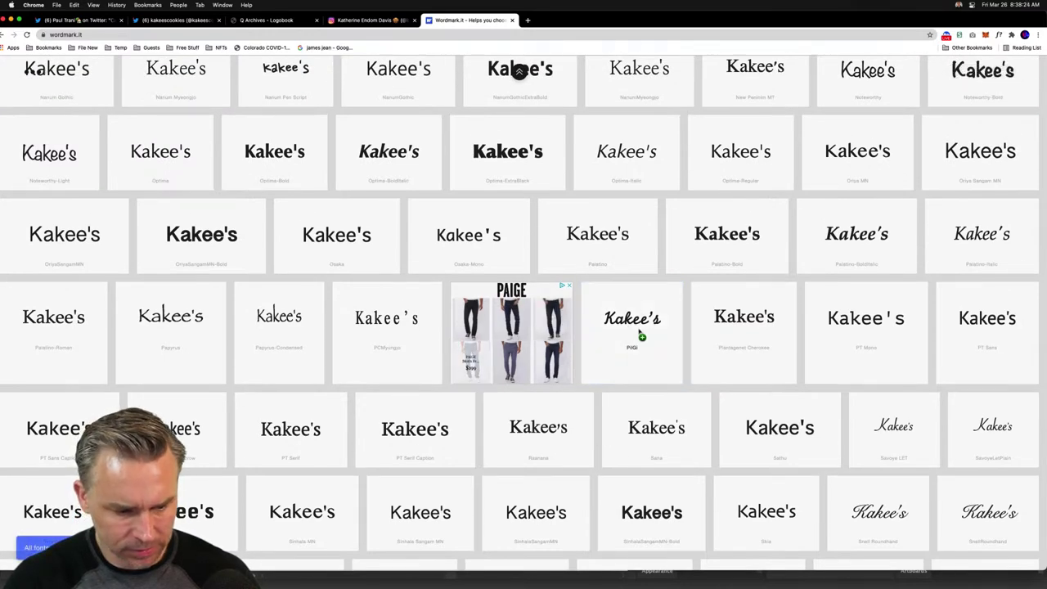
{"action": "scroll", "coordinate": [642, 336], "scroll_direction": "up", "scroll_amount": 2}
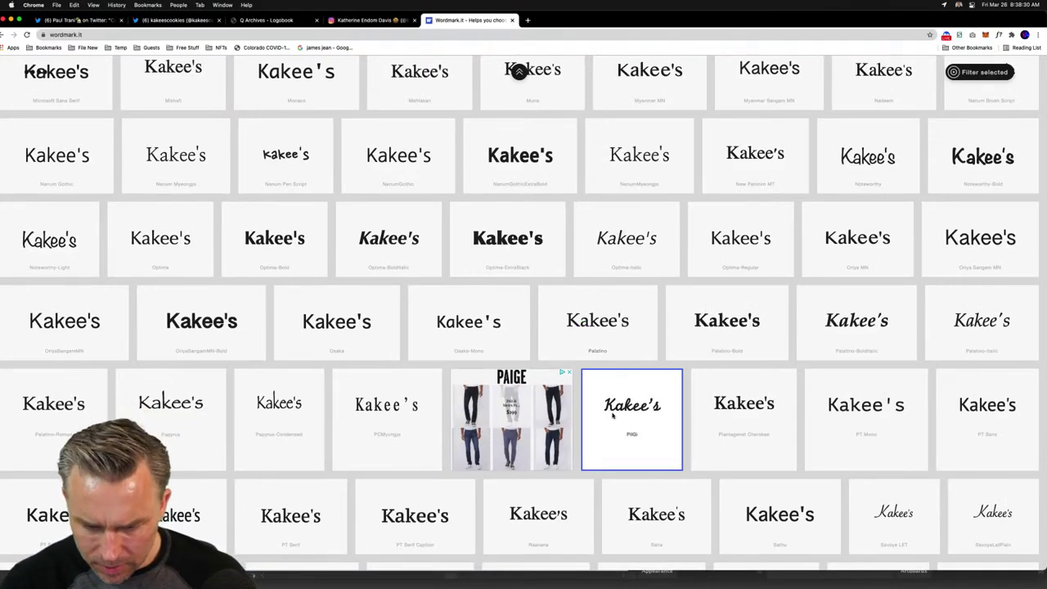
{"action": "scroll", "coordinate": [620, 433], "scroll_direction": "down", "scroll_amount": 3}
{"action": "mouse_move", "coordinate": [73, 72]}
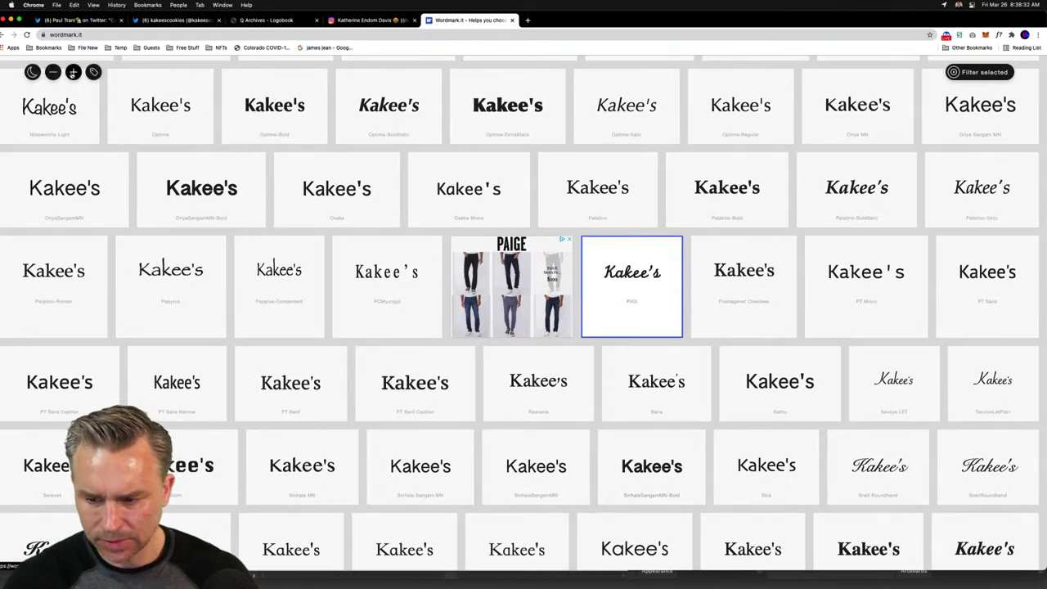
{"action": "left_click_drag", "start_coordinate": [25, 20], "coordinate": [40, 19]}
{"action": "left_click", "coordinate": [26, 20]}
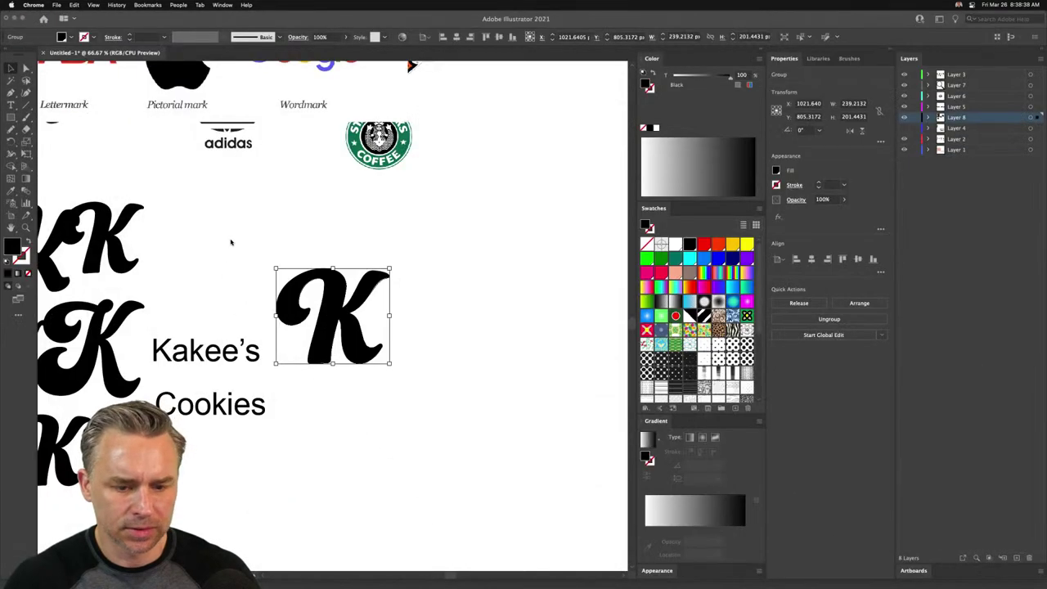
- Duplicate the upper Funkydori Bold text K into the empty space beside the large outlined K and search fonts for "pi" for the copy
{"action": "left_click", "coordinate": [135, 229]}
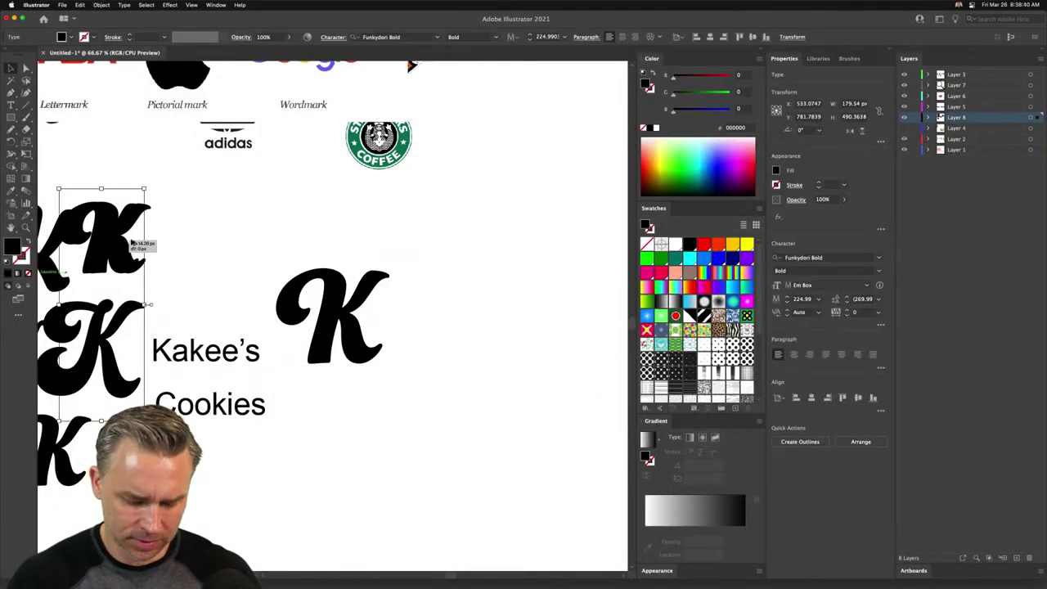
{"action": "left_click_drag", "start_coordinate": [135, 229], "coordinate": [493, 268], "text": "alt"}
{"action": "key", "text": "super+alt+shift+m"}
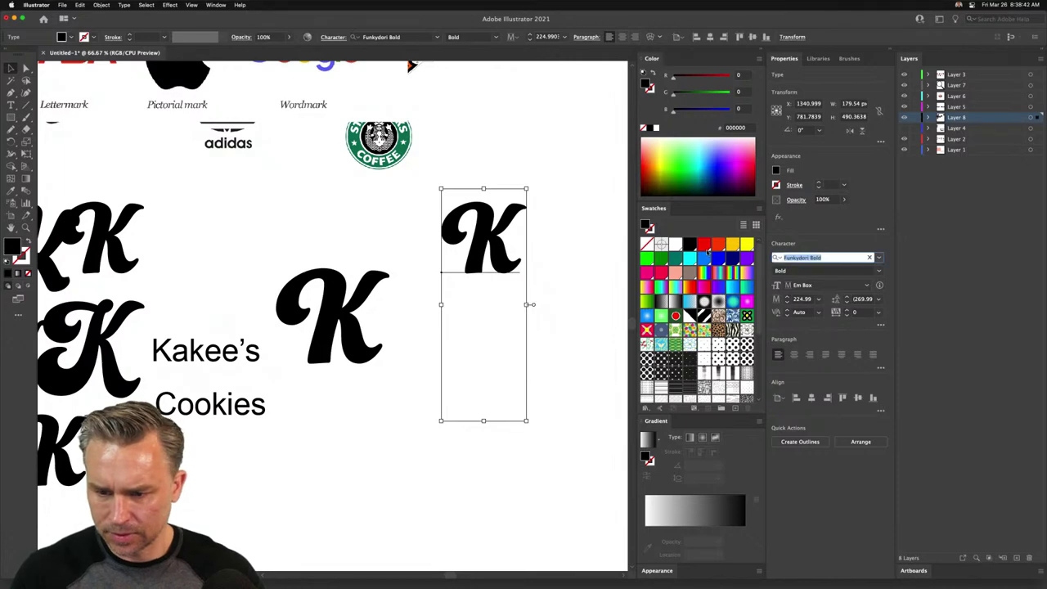
{"action": "type", "text": "pi"}
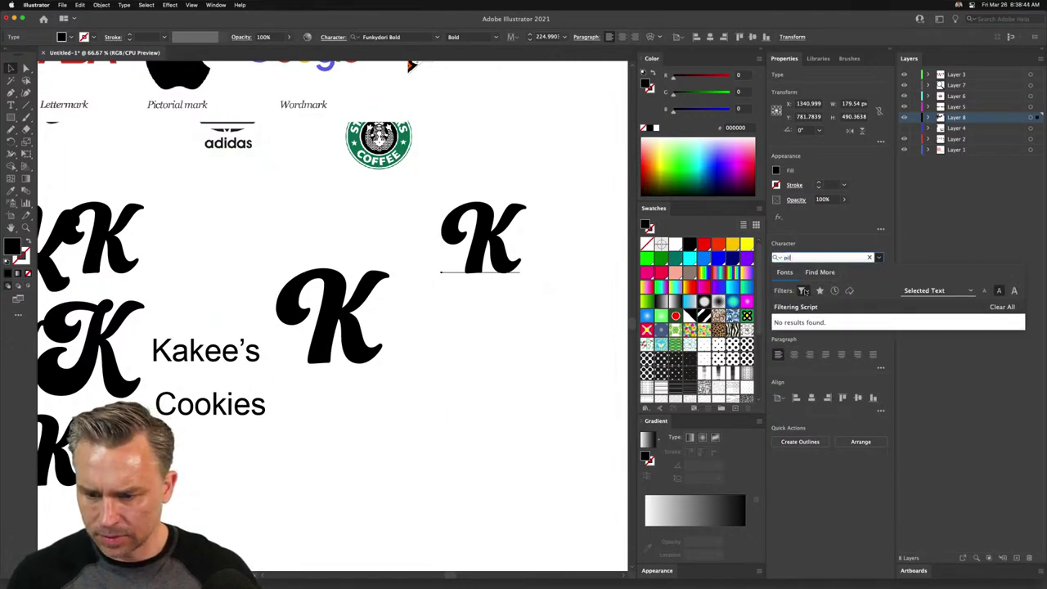
- Clear the Script classification filter from the font list
{"action": "left_click", "coordinate": [805, 292]}
{"action": "key", "text": "Escape"}
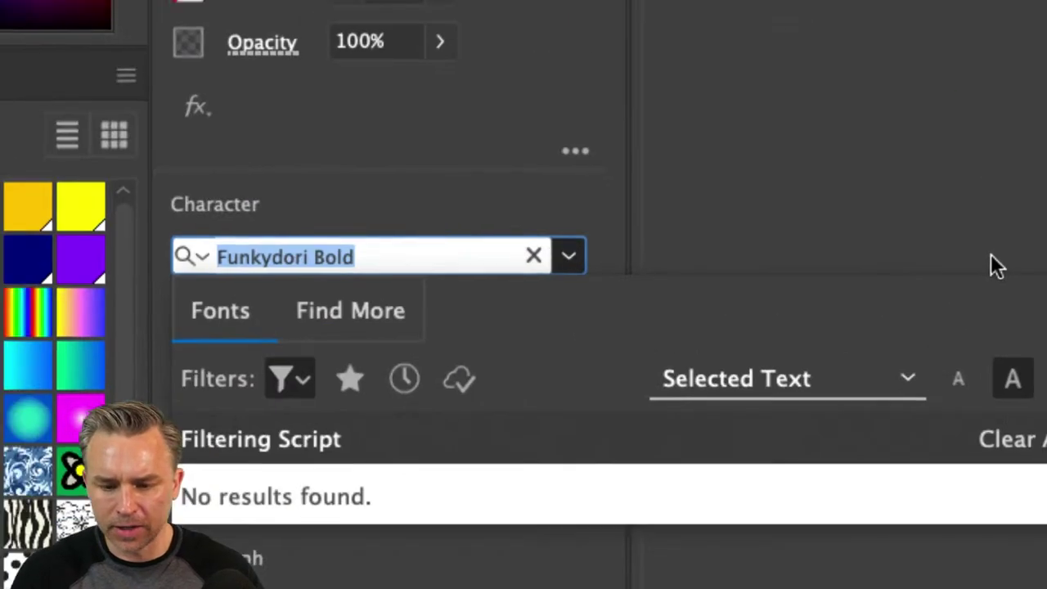
{"action": "left_click", "coordinate": [293, 380]}
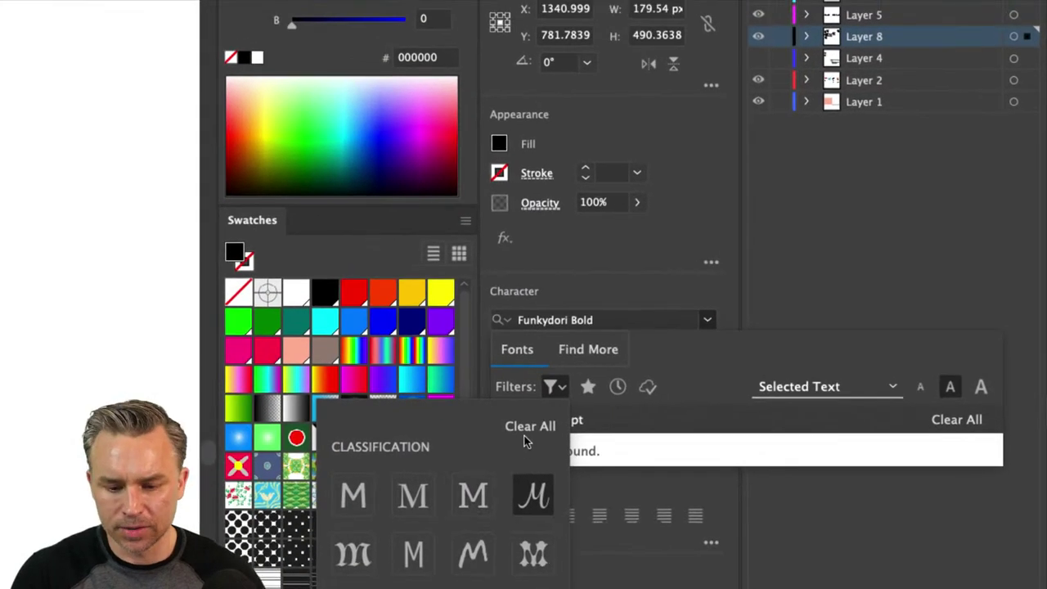
{"action": "left_click", "coordinate": [431, 407]}
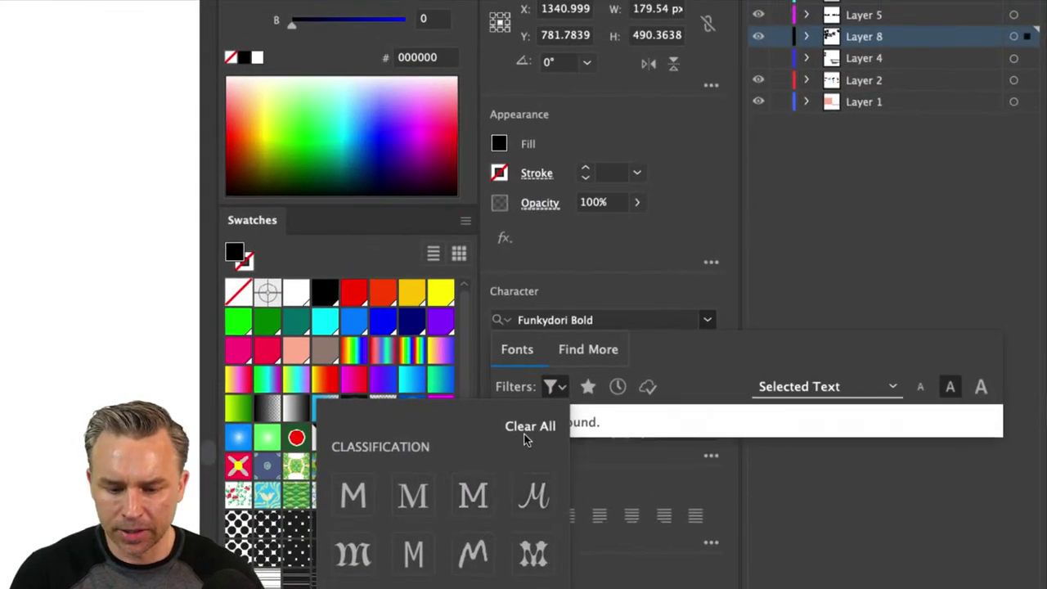
- Search the unfiltered font list for "pil", shorten the search to "pi" and empty the search text
{"action": "left_click", "coordinate": [685, 350]}
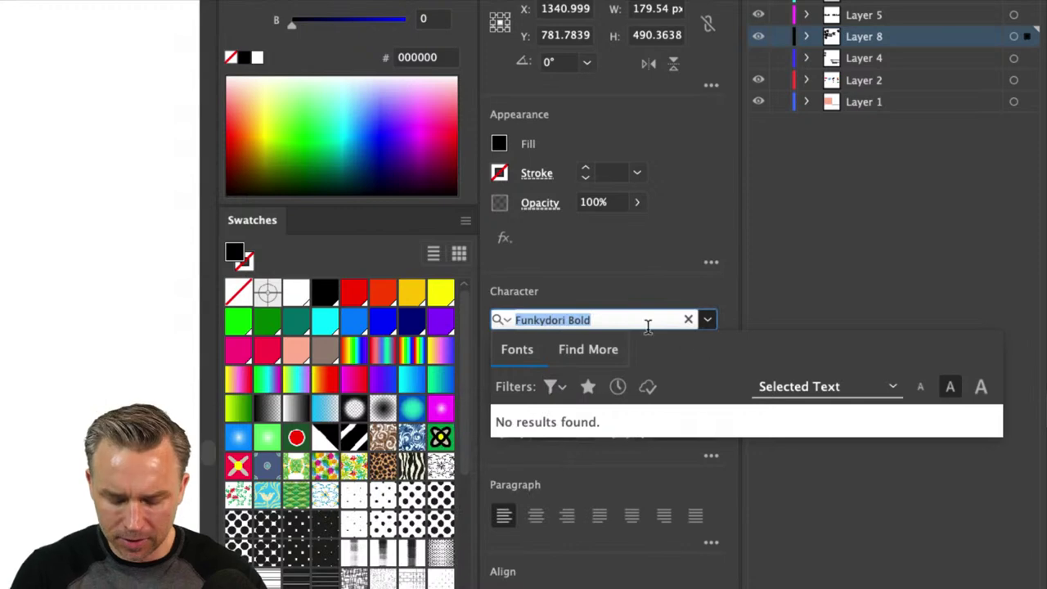
{"action": "type", "text": "pil"}
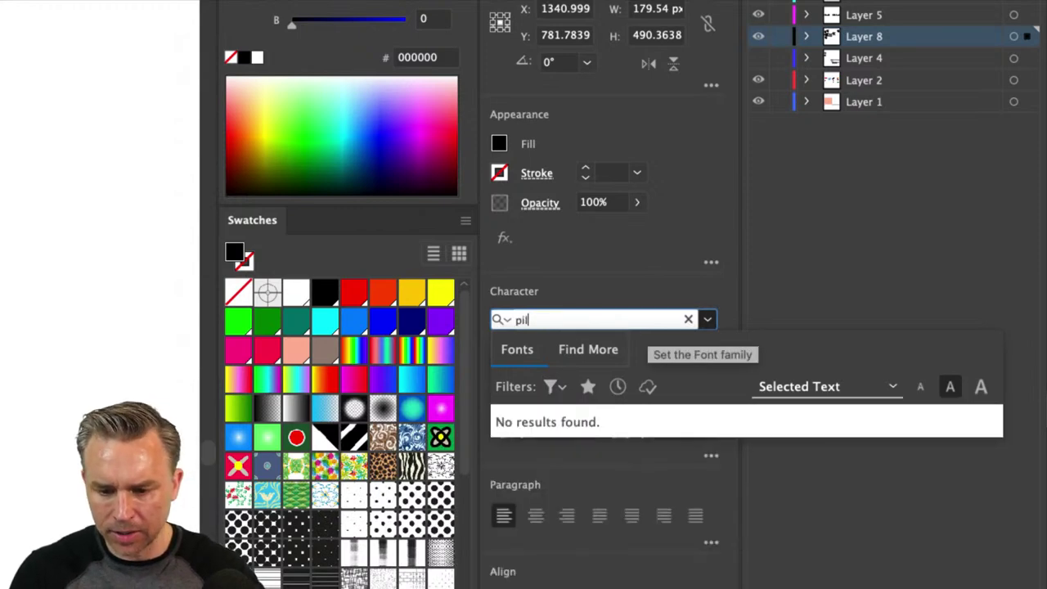
{"action": "key", "text": "BackSpace"}
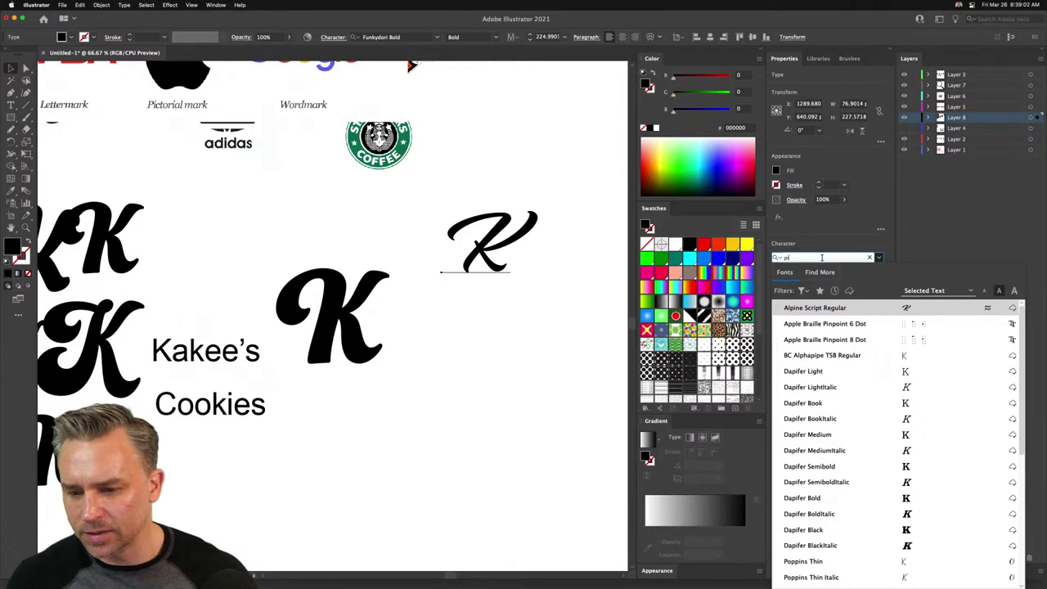
{"action": "key", "text": "BackSpace"}
{"action": "key", "text": "BackSpace"}
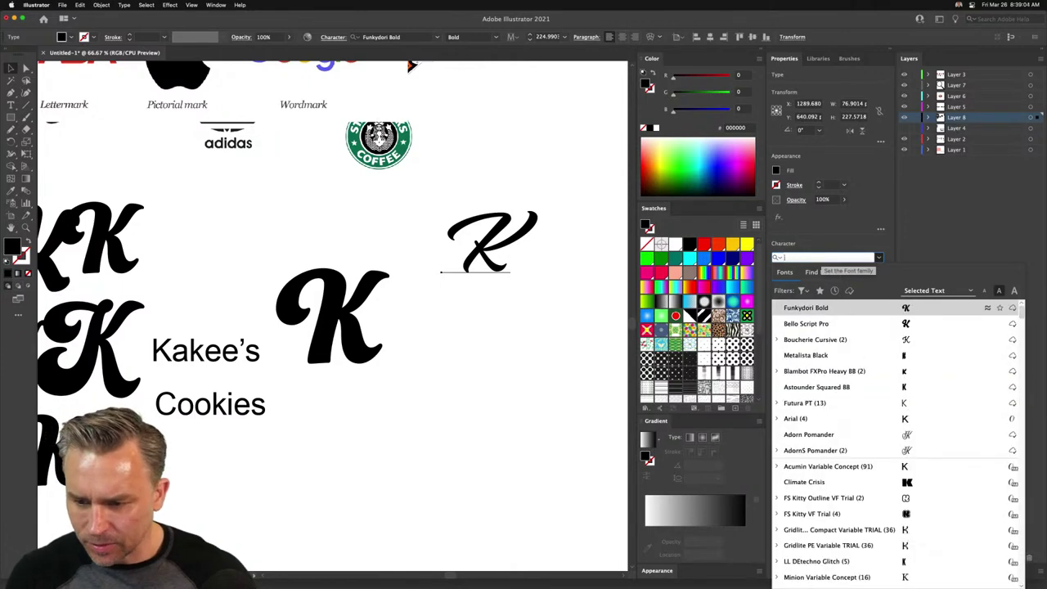
- Switch to Chrome and go to the Adobe Fonts website at fonts.adobe.com
{"action": "left_click", "coordinate": [804, 293]}
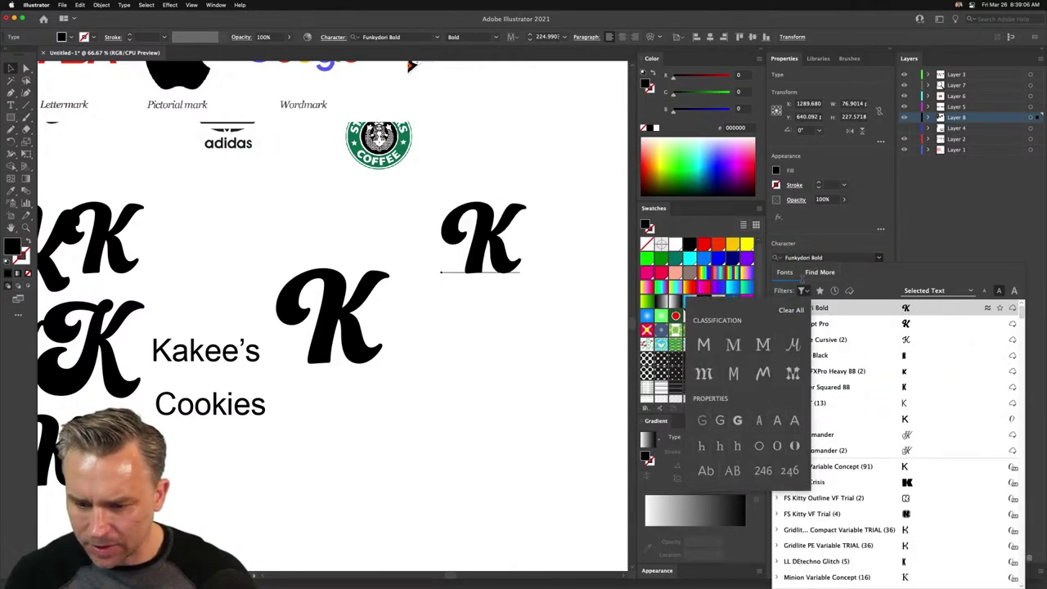
{"action": "left_click", "coordinate": [822, 264]}
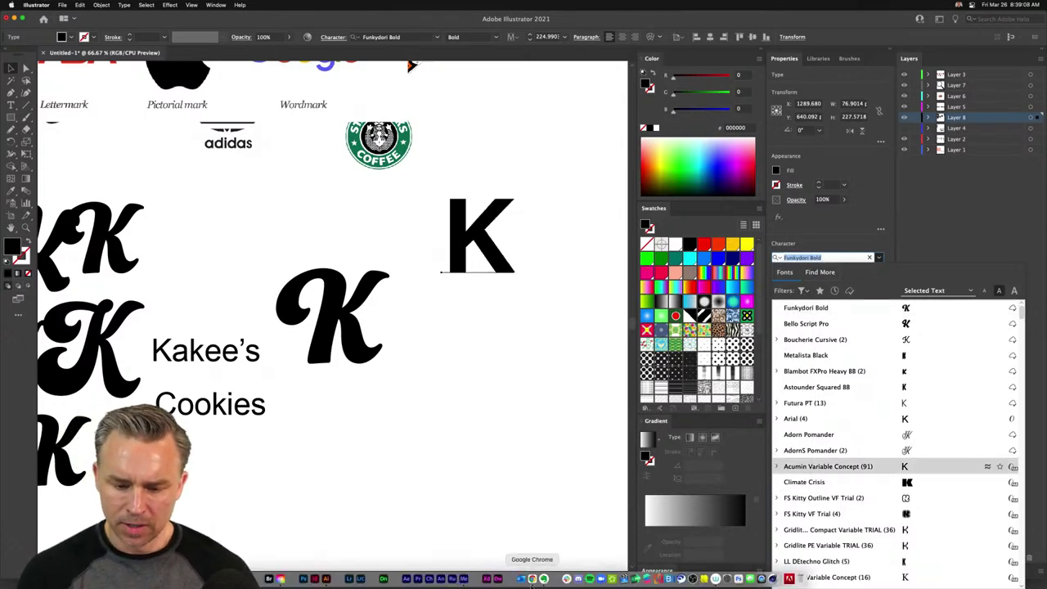
{"action": "left_click", "coordinate": [532, 579]}
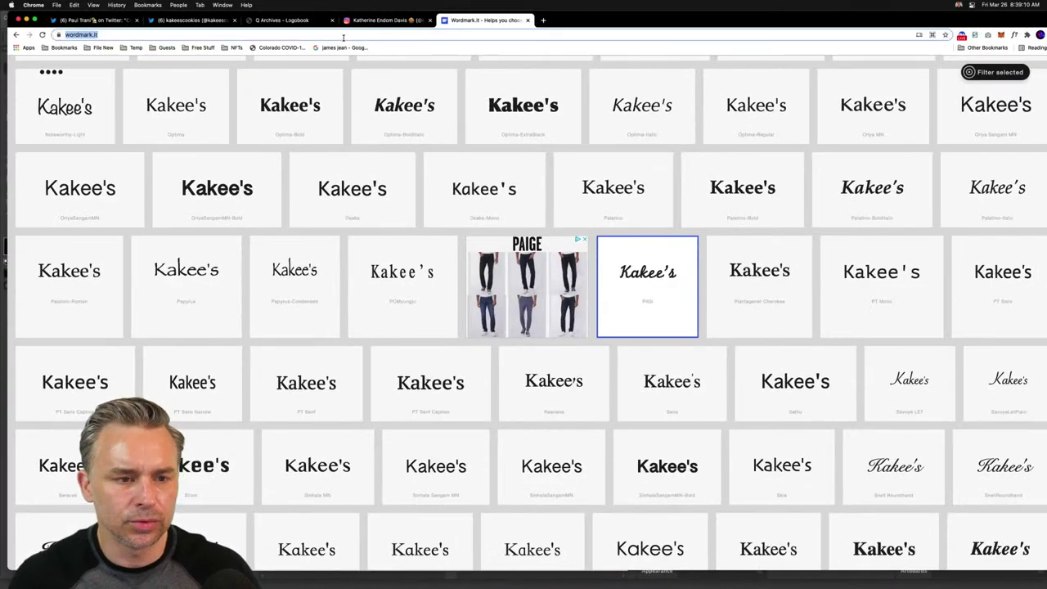
{"action": "type", "text": "fonts.adobe.com"}
{"action": "key", "text": "Return"}
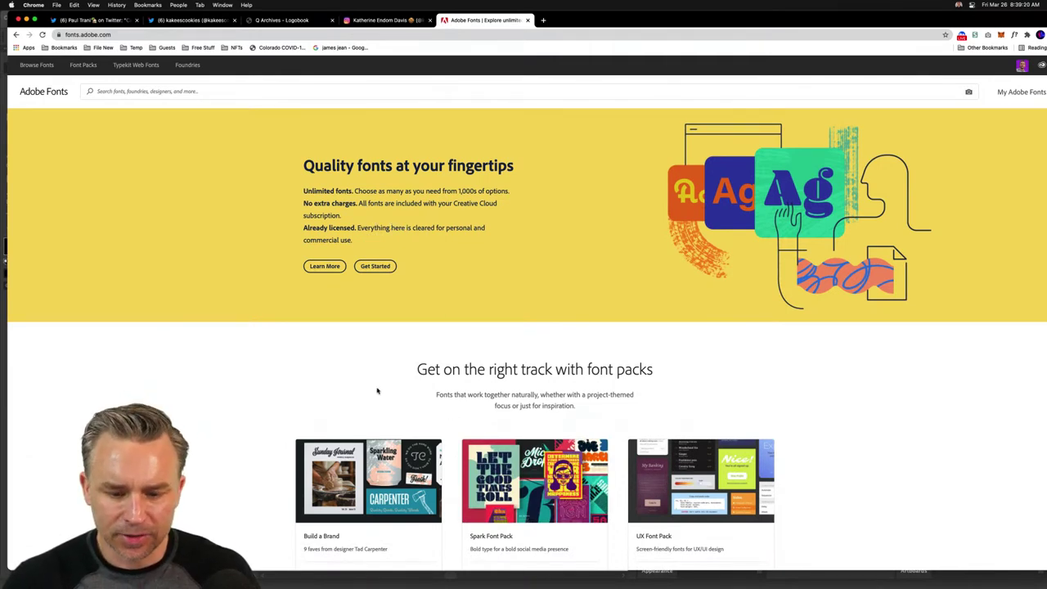
- Search the Adobe Fonts library for "Kakee's"
{"action": "left_click", "coordinate": [151, 94]}
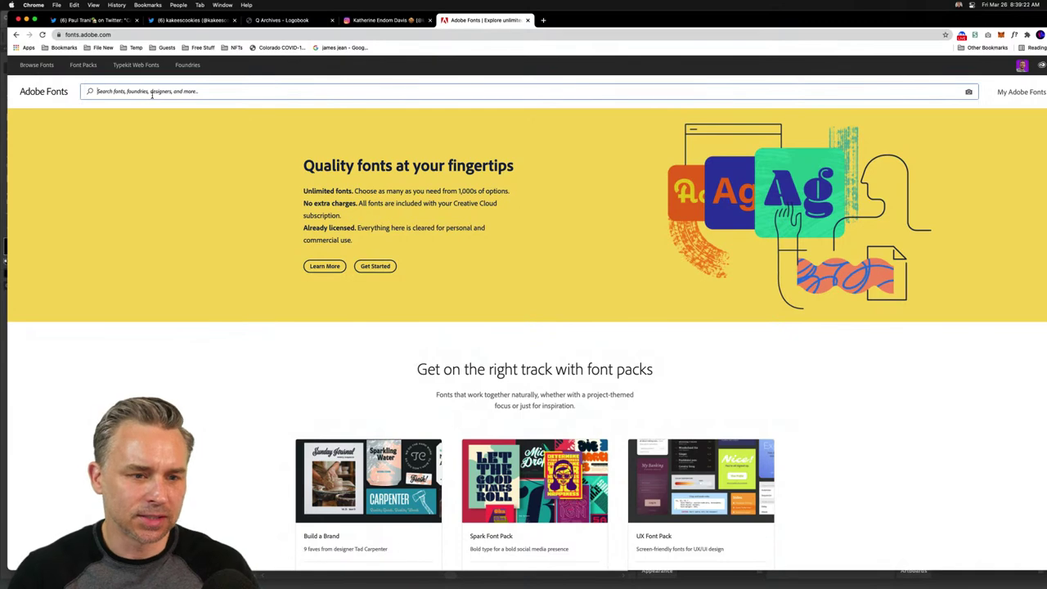
{"action": "type", "text": "kakee's"}
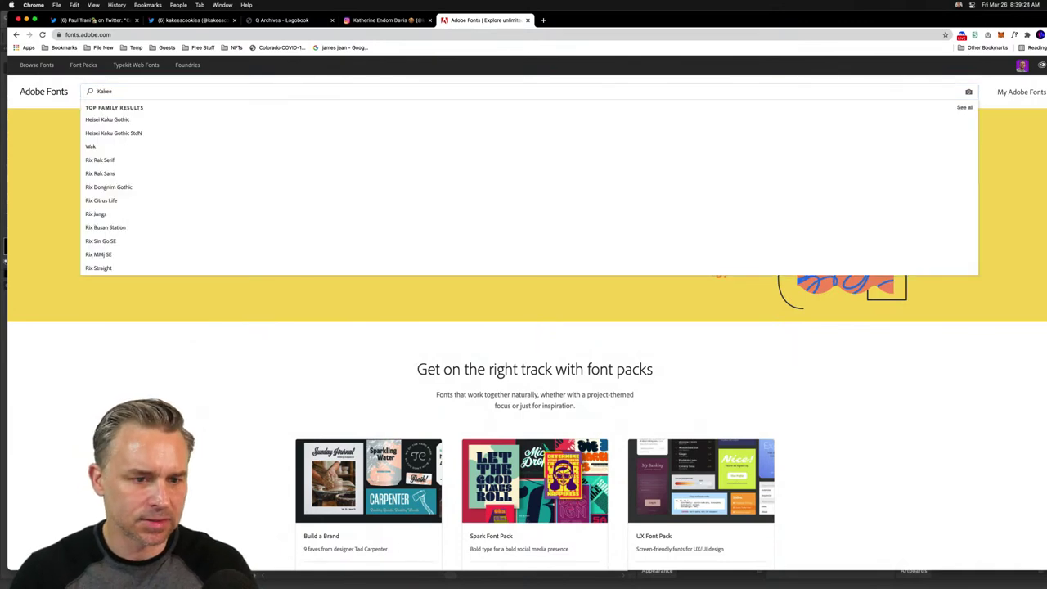
{"action": "key", "text": "Return"}
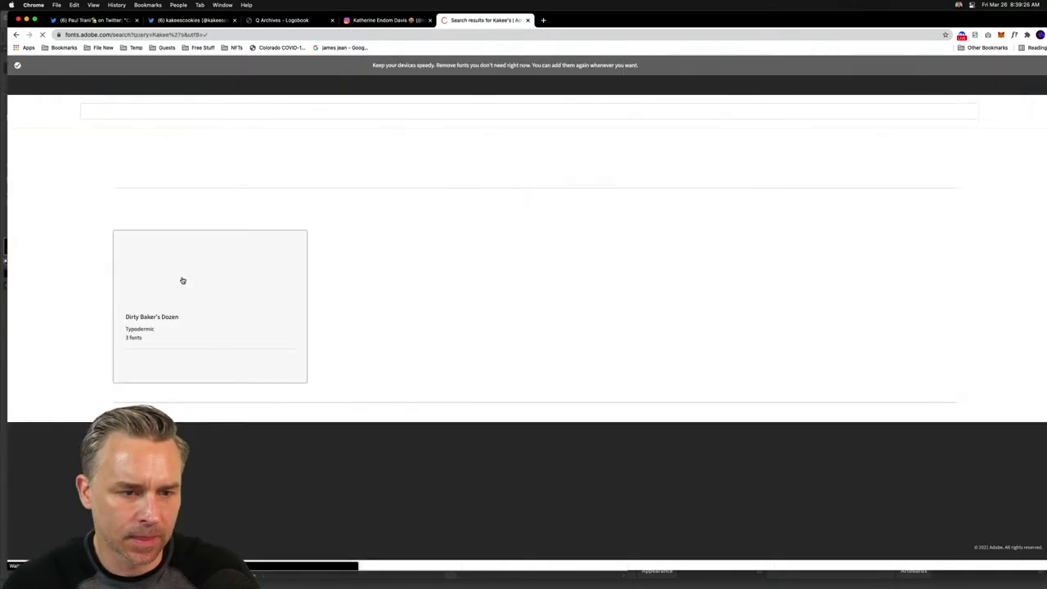
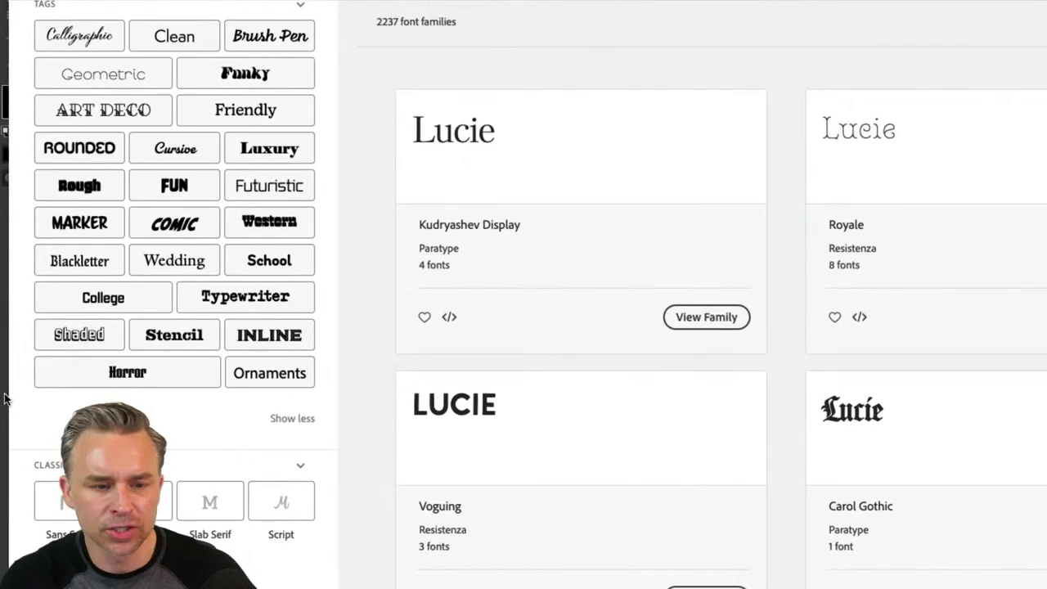
- Browse the Cursive-tagged font families through the second results page, using "Kakee's" as the sample text
{"action": "left_click", "coordinate": [146, 152]}
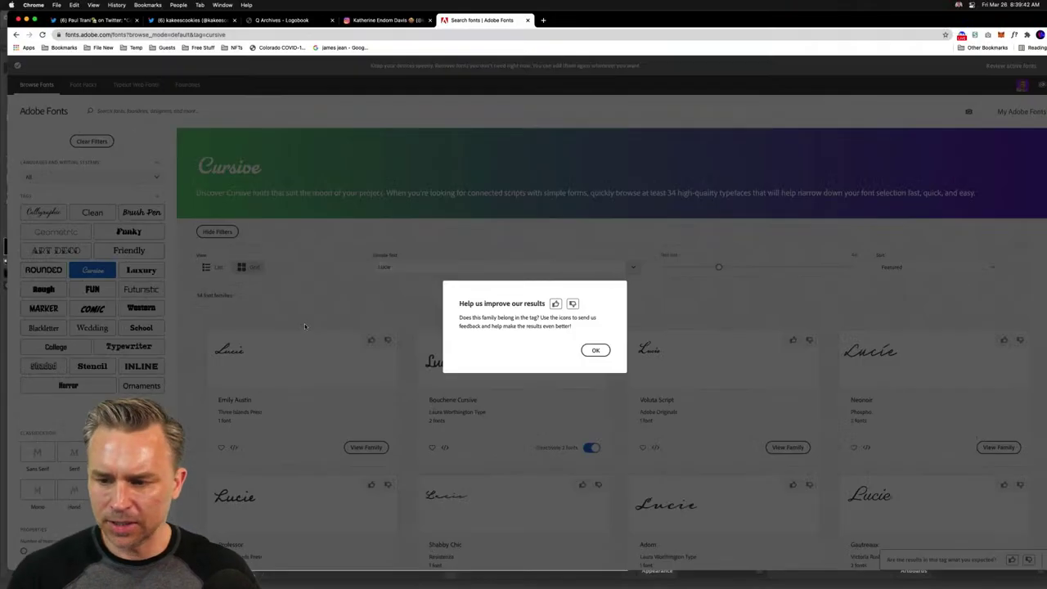
{"action": "left_click", "coordinate": [595, 352]}
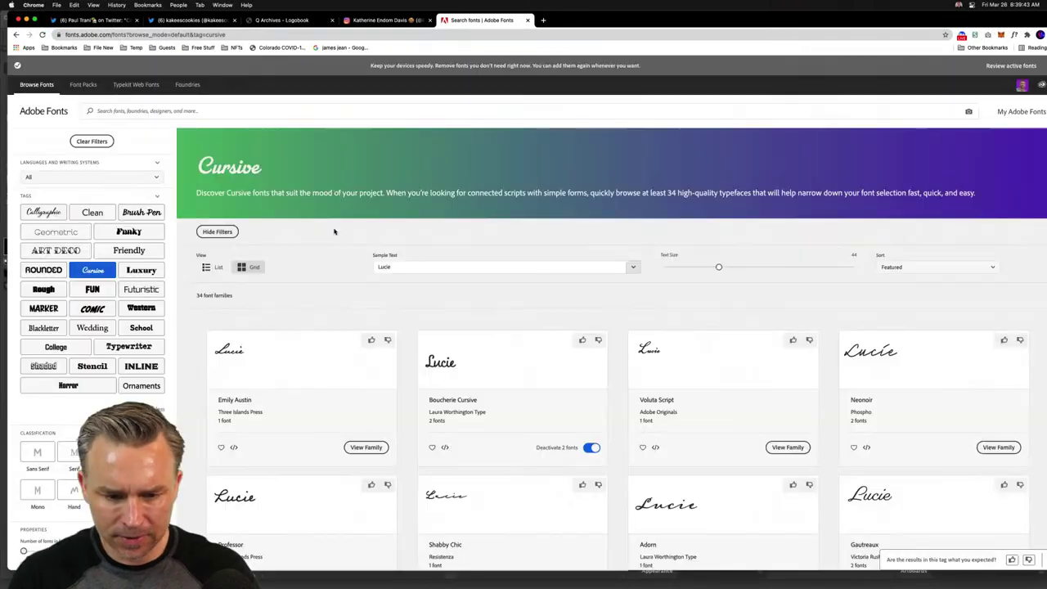
{"action": "left_click", "coordinate": [390, 267]}
{"action": "type", "text": "Kakee"}
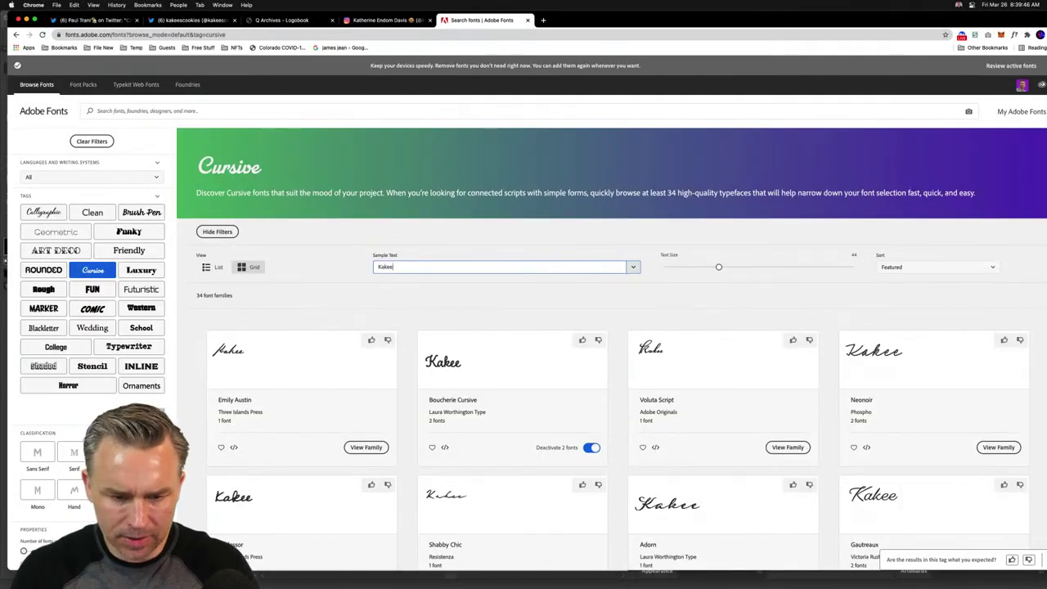
{"action": "type", "text": "'s"}
{"action": "key", "text": "super+a"}
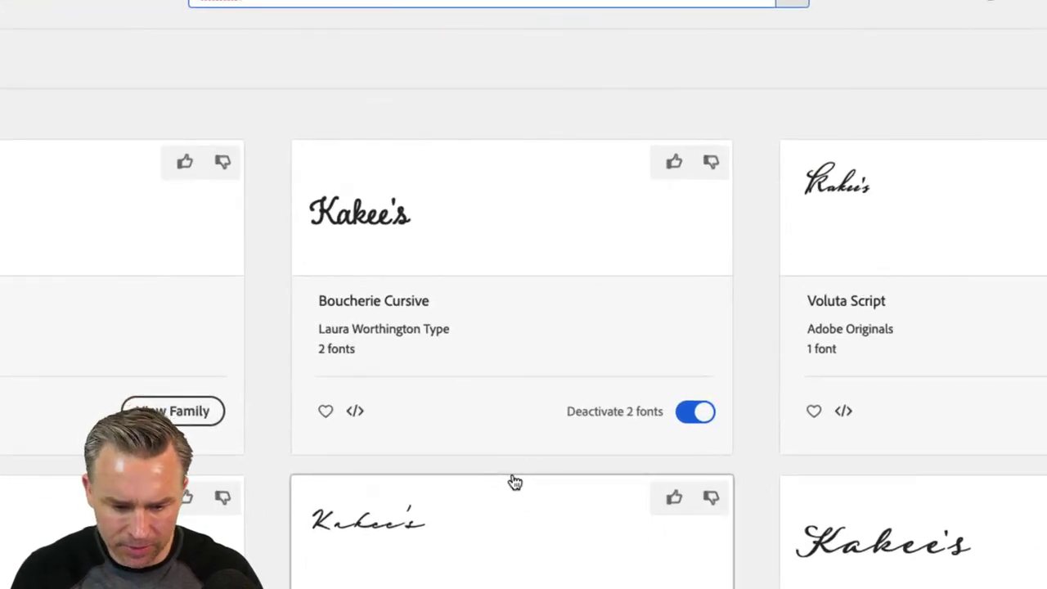
{"action": "scroll", "coordinate": [512, 478], "scroll_direction": "down", "scroll_amount": 5}
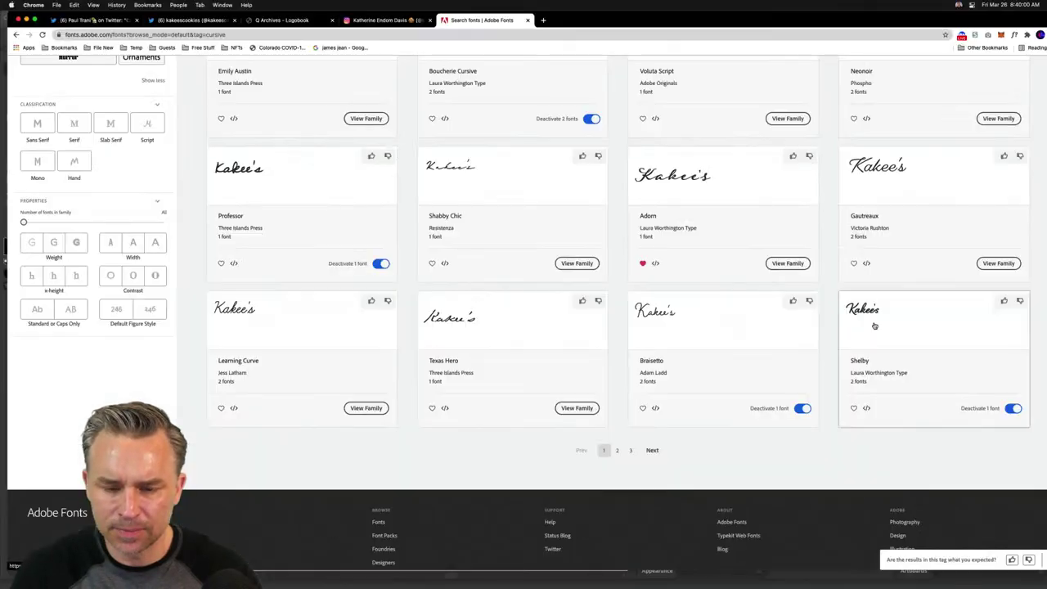
{"action": "left_click", "coordinate": [616, 450]}
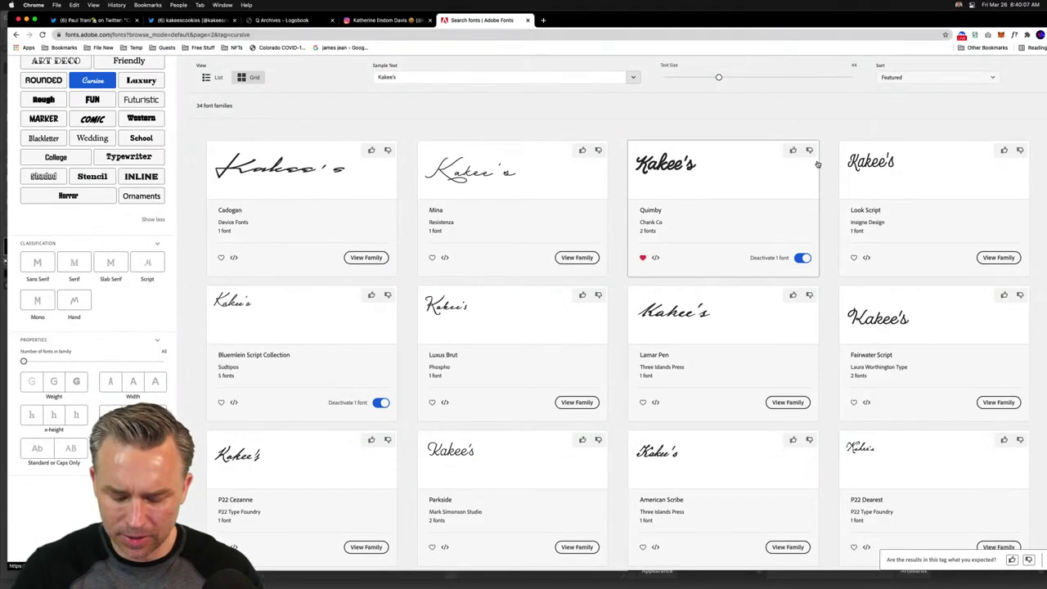
- Switch to Illustrator, set the selected K's font to QuimbyGubernatorial and place it beside the large bold K
{"action": "key", "text": "super+Tab"}
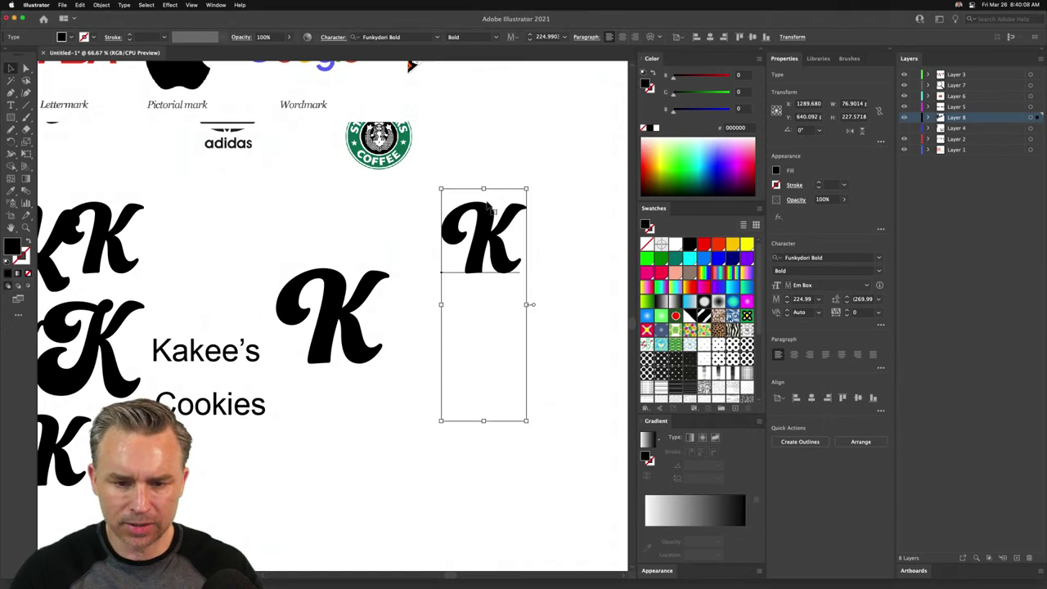
{"action": "left_click", "coordinate": [826, 257]}
{"action": "type", "text": "qu"}
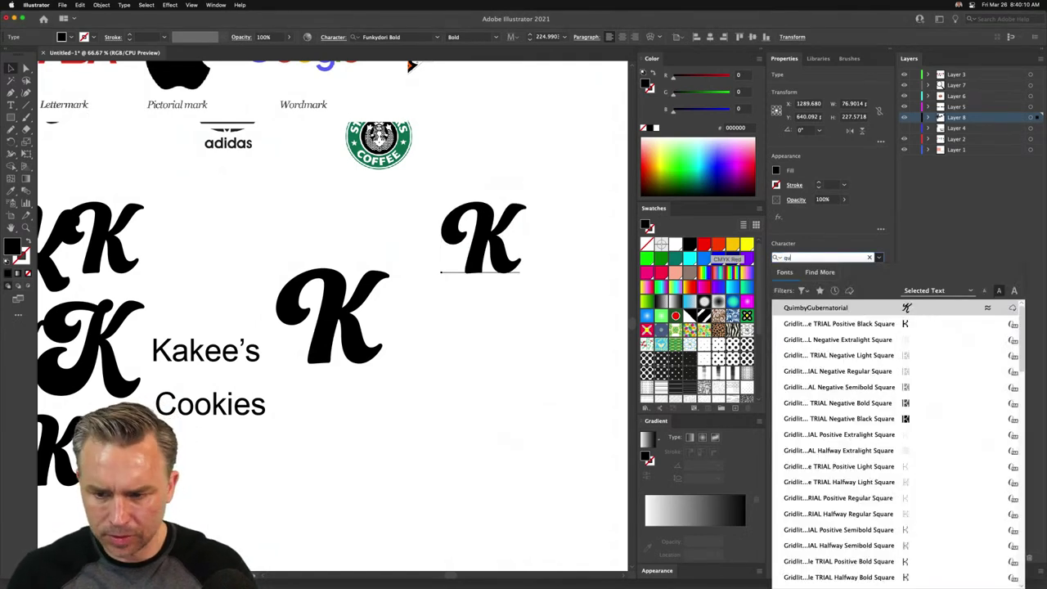
{"action": "key", "text": "Return"}
{"action": "key", "text": "Escape"}
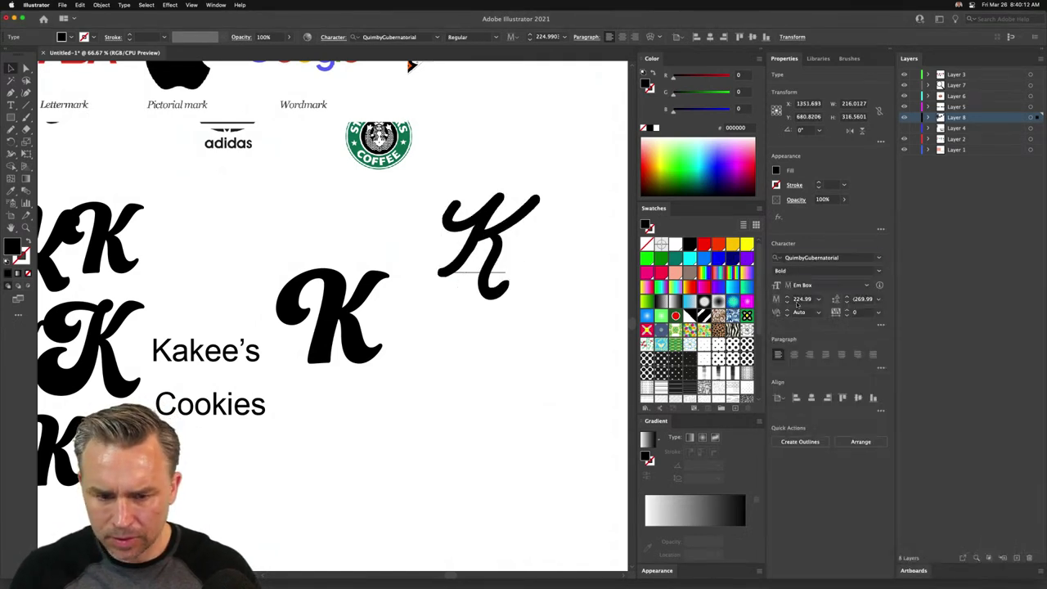
{"action": "left_click_drag", "start_coordinate": [475, 245], "coordinate": [428, 370]}
- Extend the QuimbyGubernatorial K text to read "Kakee's" and finish editing it
{"action": "key", "text": "super+minus"}
{"action": "key", "text": "super+minus"}
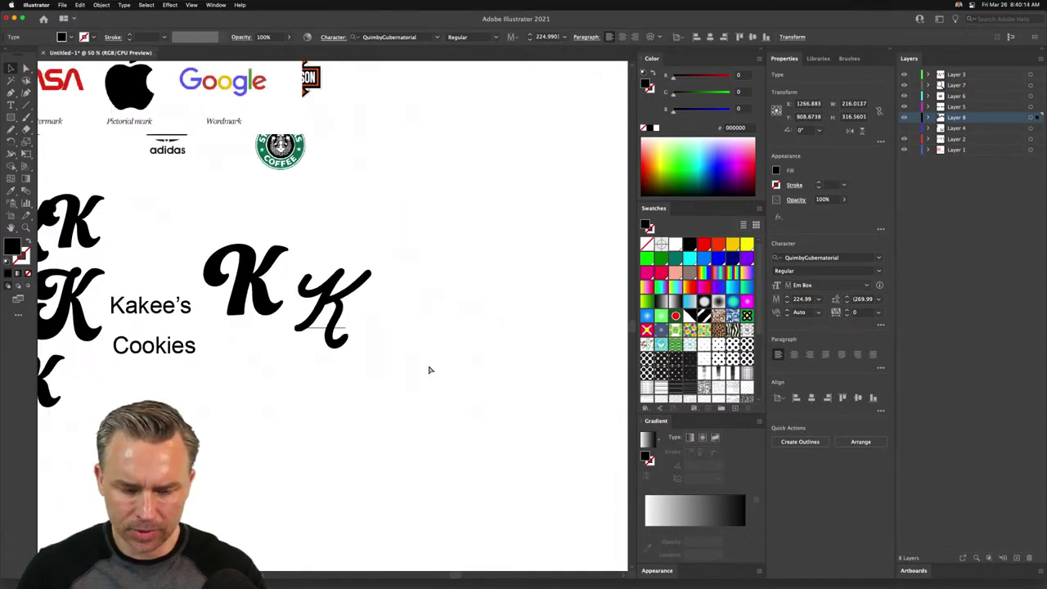
{"action": "key", "text": "super+plus"}
{"action": "key", "text": "super+plus"}
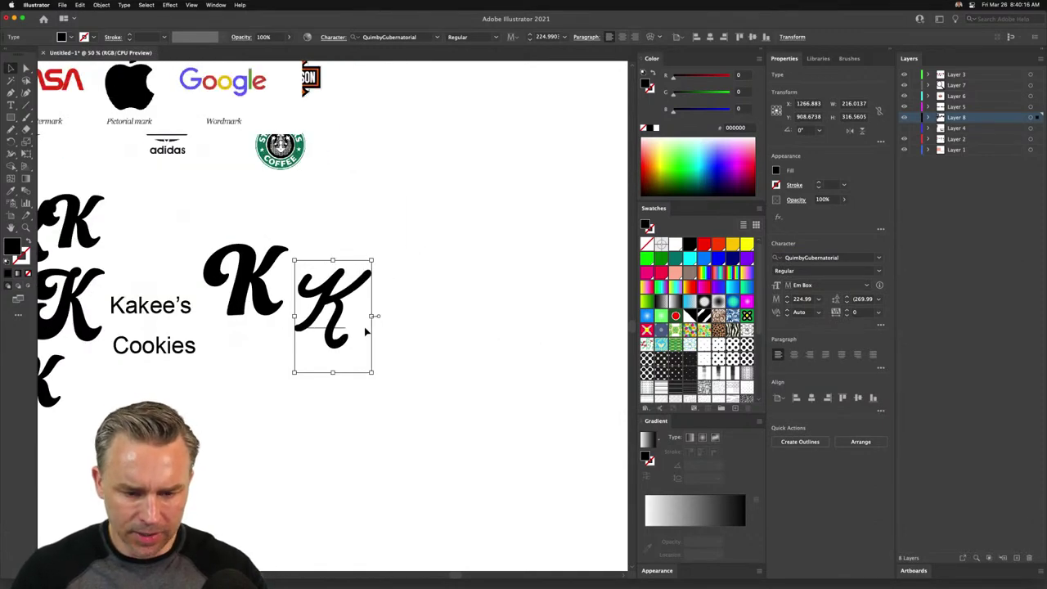
{"action": "double_click", "coordinate": [338, 342]}
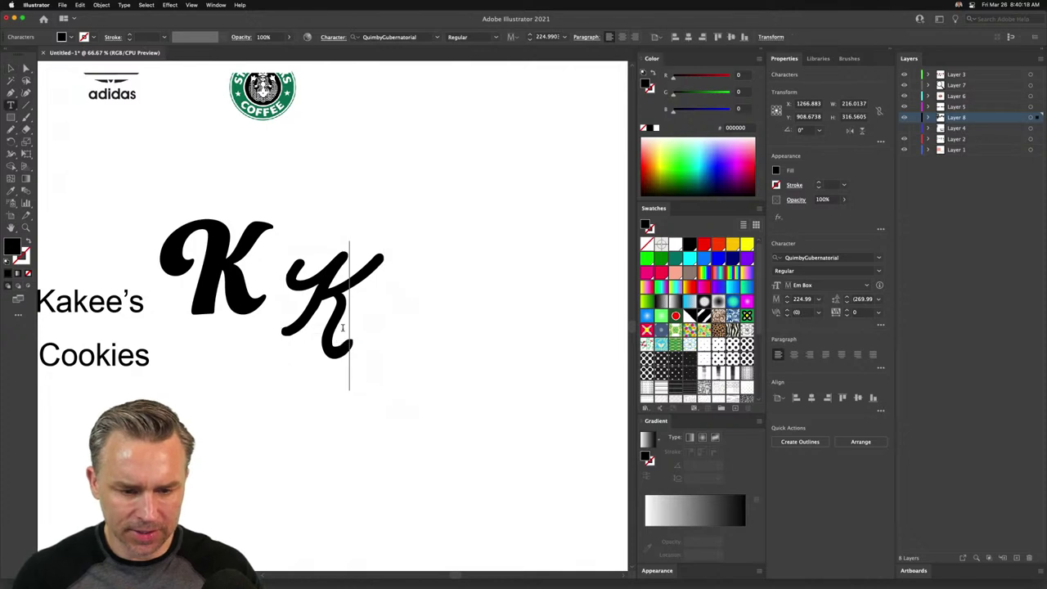
{"action": "type", "text": "ake"}
{"action": "type", "text": "e's"}
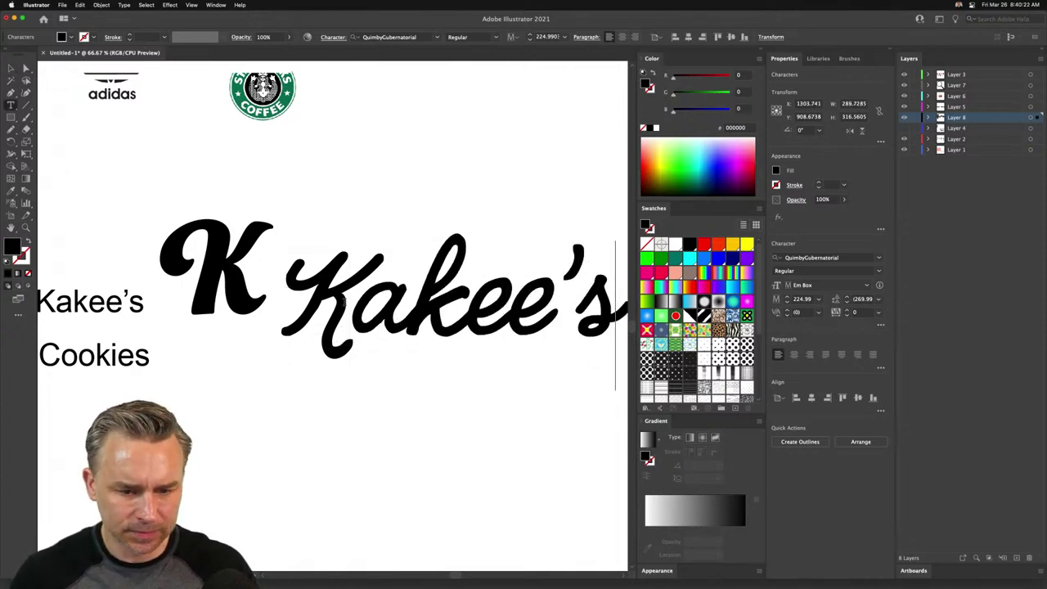
{"action": "left_click_drag", "start_coordinate": [282, 291], "coordinate": [308, 338]}
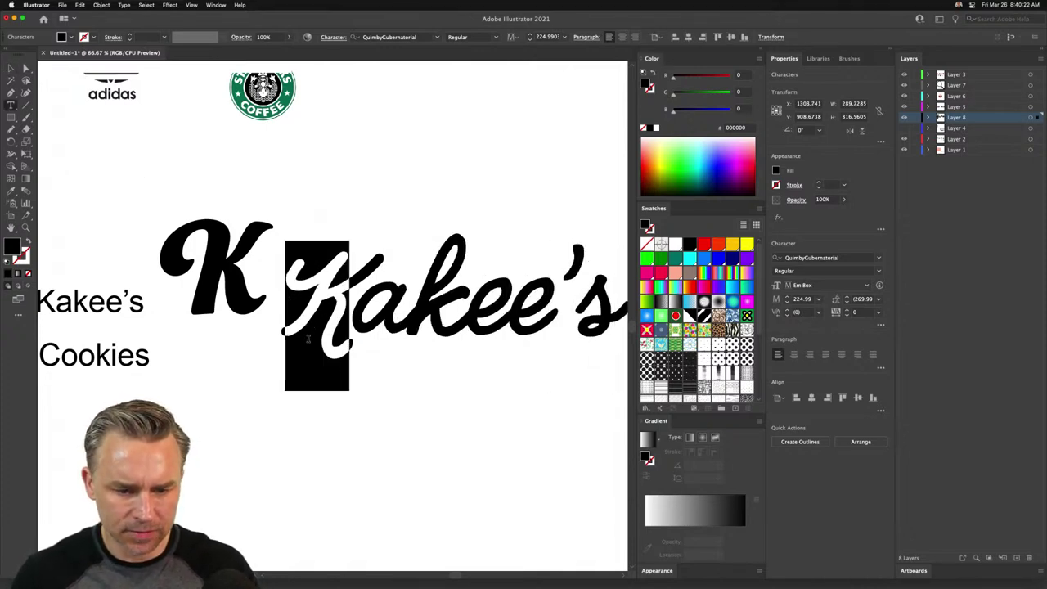
{"action": "left_click", "coordinate": [10, 68]}
{"action": "left_click", "coordinate": [108, 171]}
- Separate the two overlapping K's in the upper row of letter variations so they stand side by side
{"action": "scroll", "coordinate": [392, 245], "scroll_direction": "left", "scroll_amount": 10}
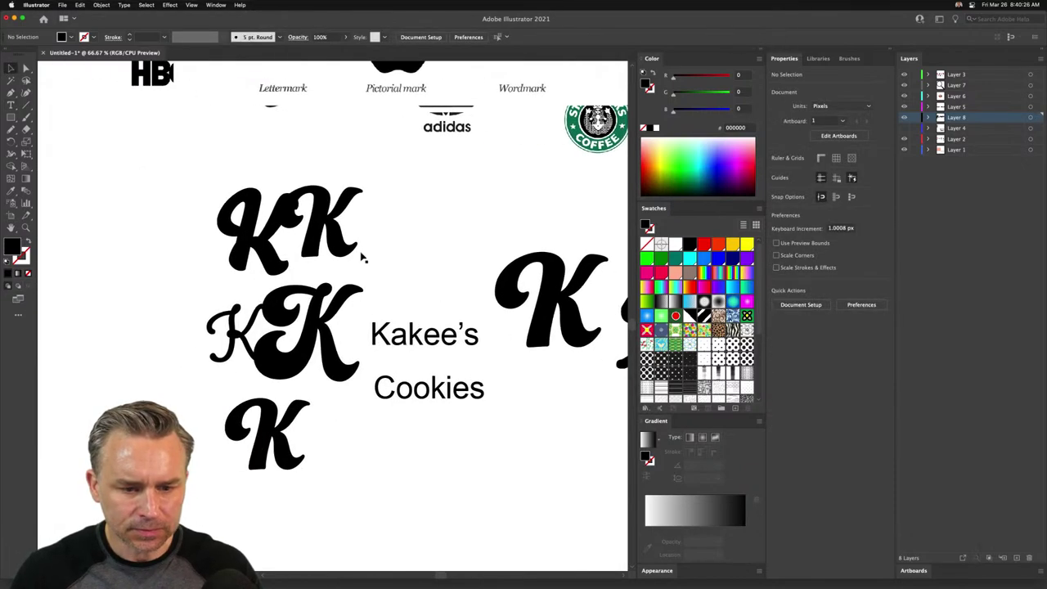
{"action": "left_click_drag", "start_coordinate": [358, 252], "coordinate": [550, 506]}
{"action": "scroll", "coordinate": [340, 350], "scroll_direction": "down", "scroll_amount": 5}
{"action": "scroll", "coordinate": [339, 350], "scroll_direction": "right", "scroll_amount": 5}
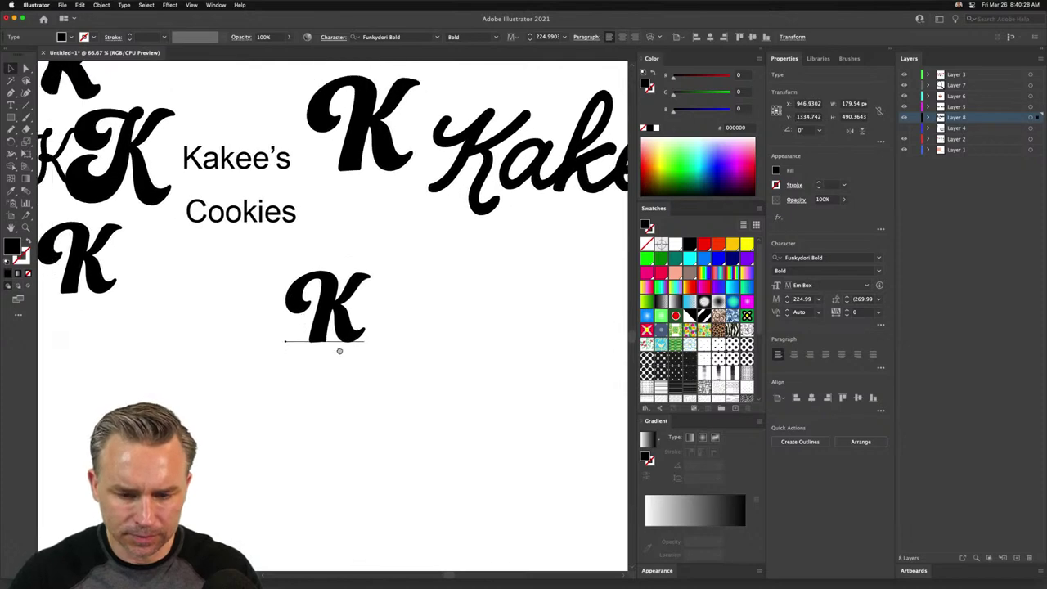
{"action": "scroll", "coordinate": [339, 350], "scroll_direction": "up", "scroll_amount": 5}
{"action": "scroll", "coordinate": [340, 350], "scroll_direction": "left", "scroll_amount": 4}
{"action": "left_click_drag", "start_coordinate": [433, 479], "coordinate": [273, 237]}
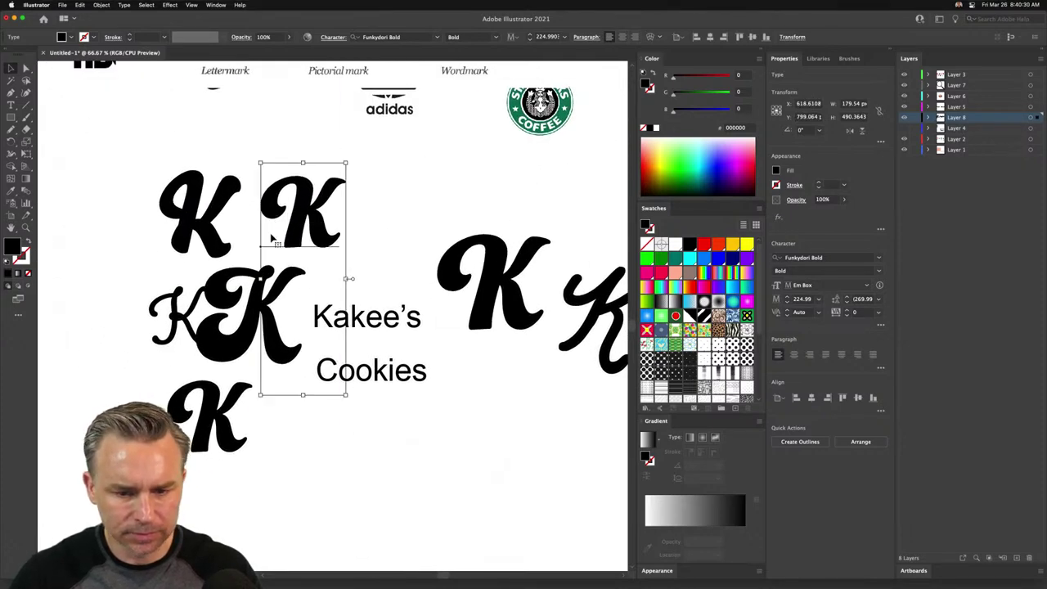
{"action": "mouse_move", "coordinate": [168, 214]}
{"action": "left_mouse_down"}
{"action": "mouse_move", "coordinate": [192, 205]}
{"action": "mouse_move", "coordinate": [154, 214]}
{"action": "left_mouse_up"}
- Move the large bold K group down into the empty area below the Cookies text and the Kakee's script
{"action": "left_click_drag", "start_coordinate": [505, 296], "coordinate": [485, 495]}
{"action": "scroll", "coordinate": [343, 345], "scroll_direction": "down", "scroll_amount": 4}
{"action": "scroll", "coordinate": [343, 345], "scroll_direction": "right", "scroll_amount": 3}
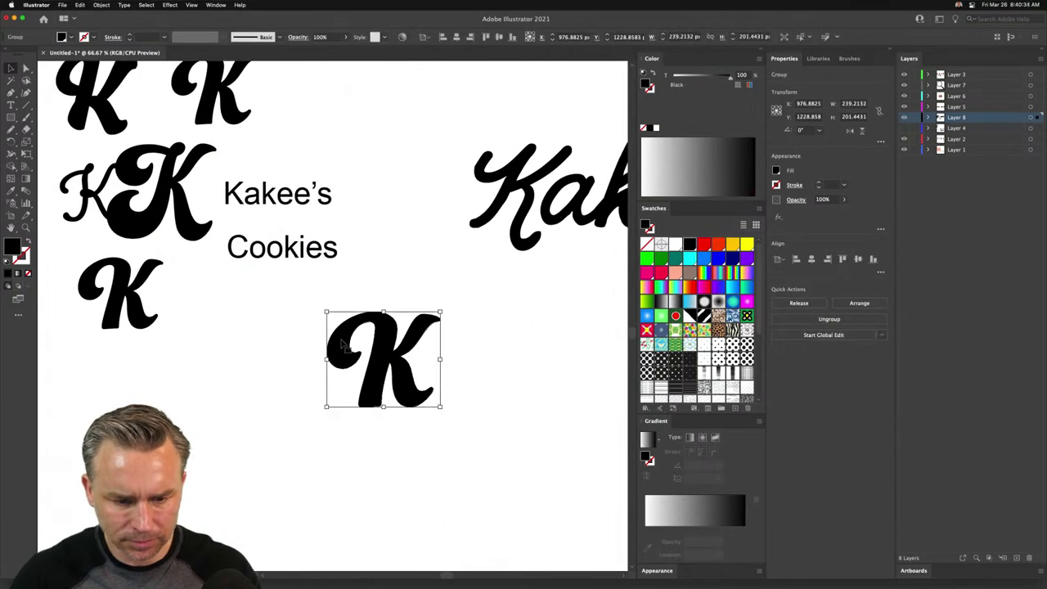
{"action": "left_click_drag", "start_coordinate": [391, 361], "coordinate": [448, 373]}
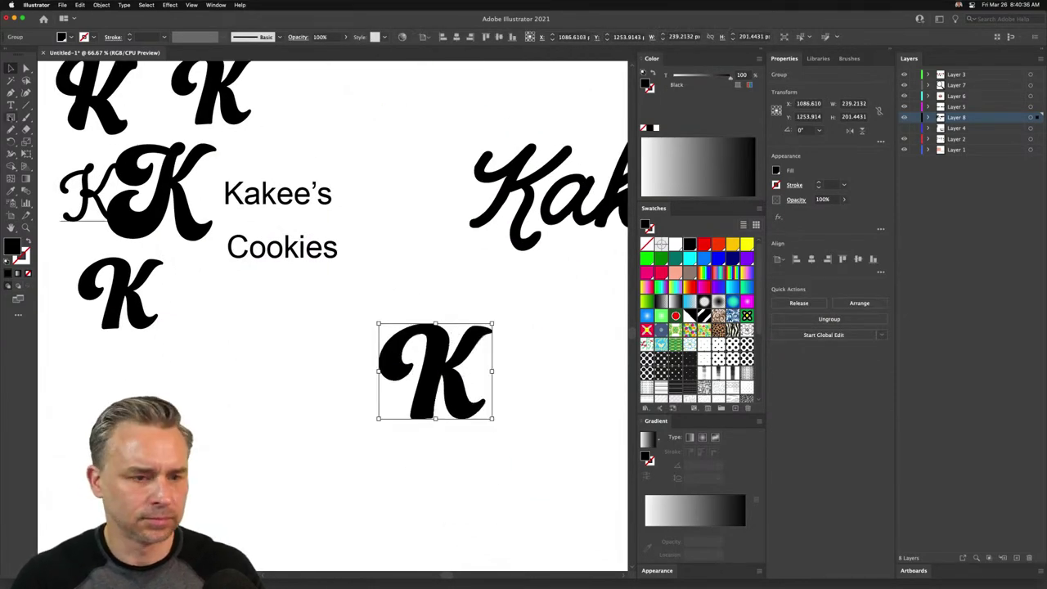
- Draw a circle about 380 px in diameter centred over the large bold K
{"action": "key", "text": "super+shift+a"}
{"action": "left_click_drag", "start_coordinate": [11, 117], "coordinate": [74, 141]}
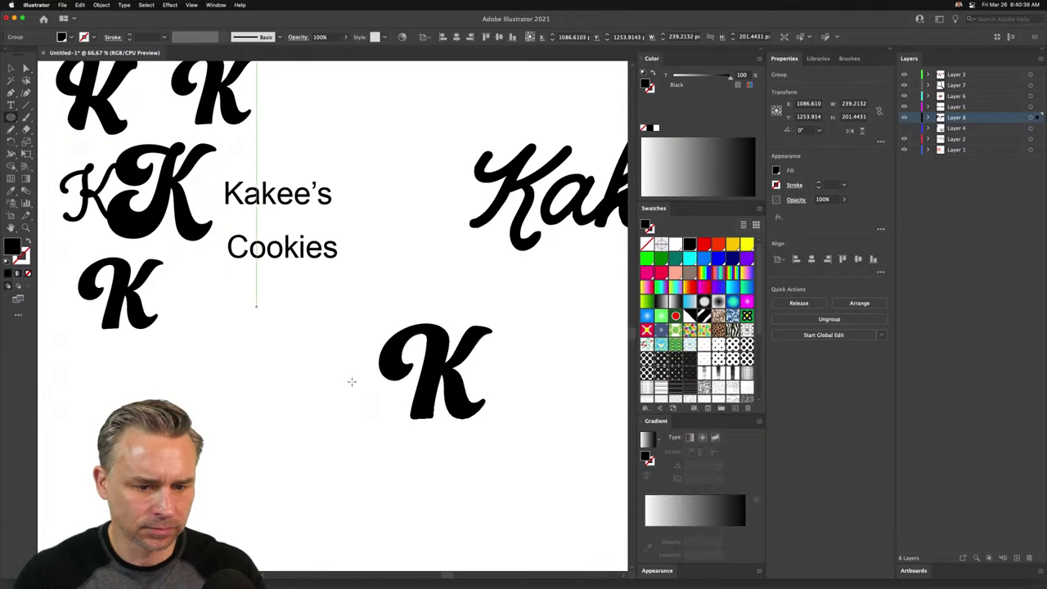
{"action": "mouse_move", "coordinate": [440, 368]}
{"action": "left_mouse_down"}
{"action": "mouse_move", "coordinate": [502, 467]}
{"action": "mouse_move", "coordinate": [498, 458]}
{"action": "mouse_move", "coordinate": [530, 458]}
{"action": "left_mouse_up"}
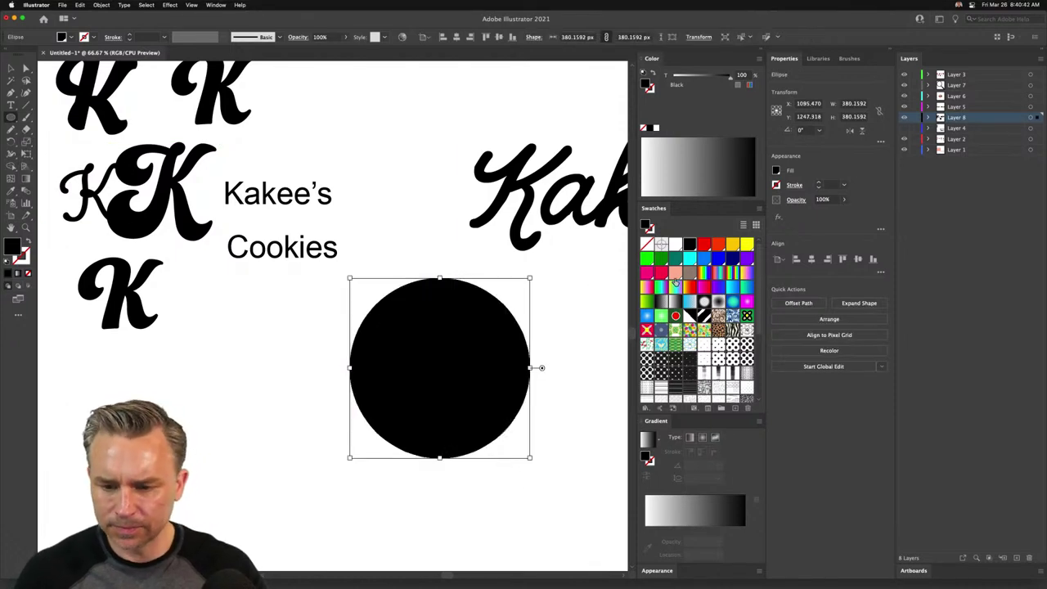
- Fill the circle with the magenta color E94DFF
{"action": "left_click", "coordinate": [674, 275]}
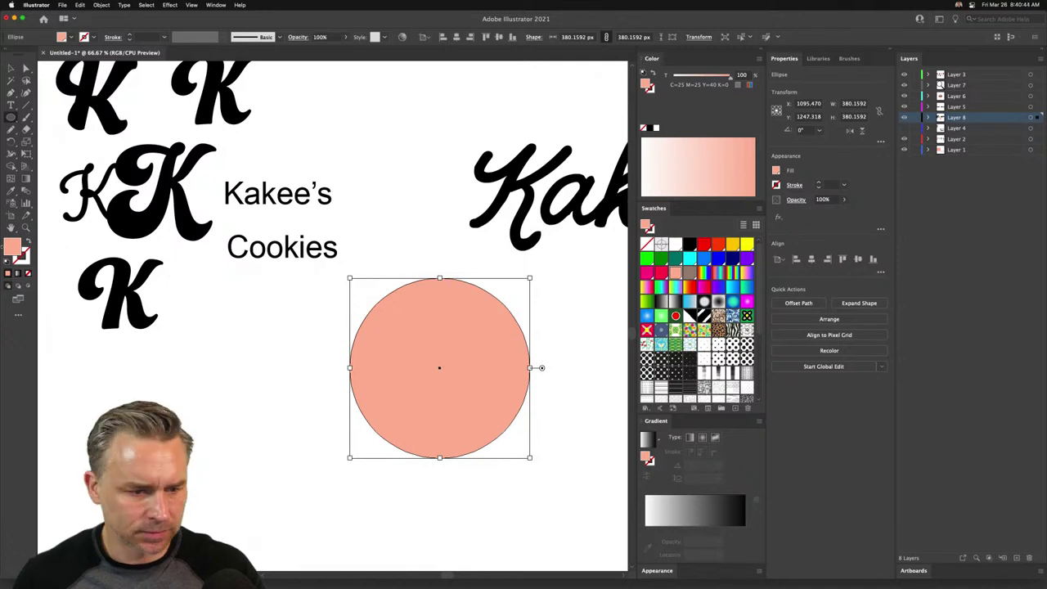
{"action": "double_click", "coordinate": [12, 245]}
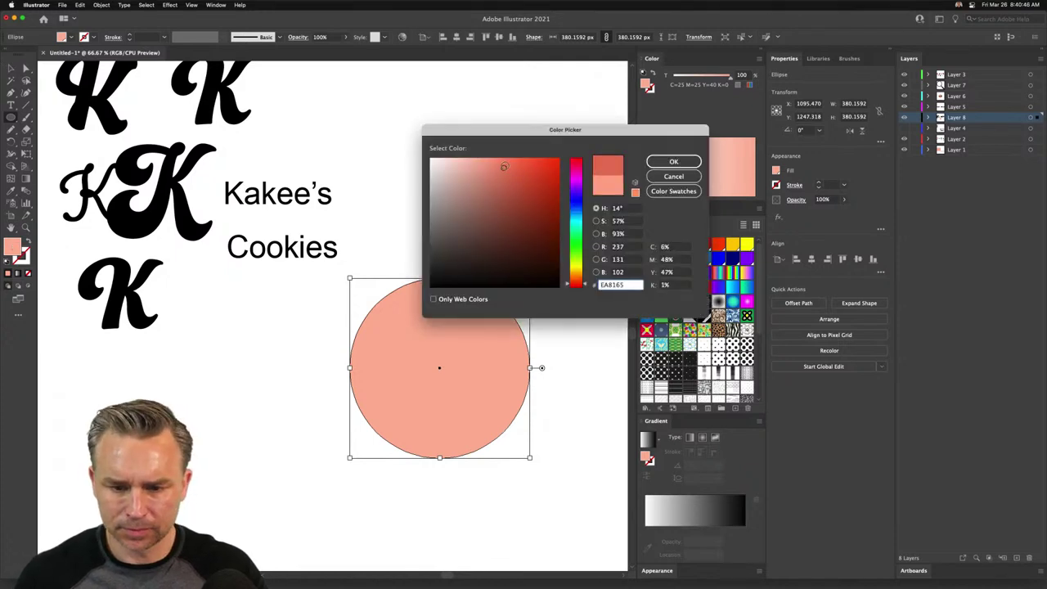
{"action": "left_click", "coordinate": [571, 182]}
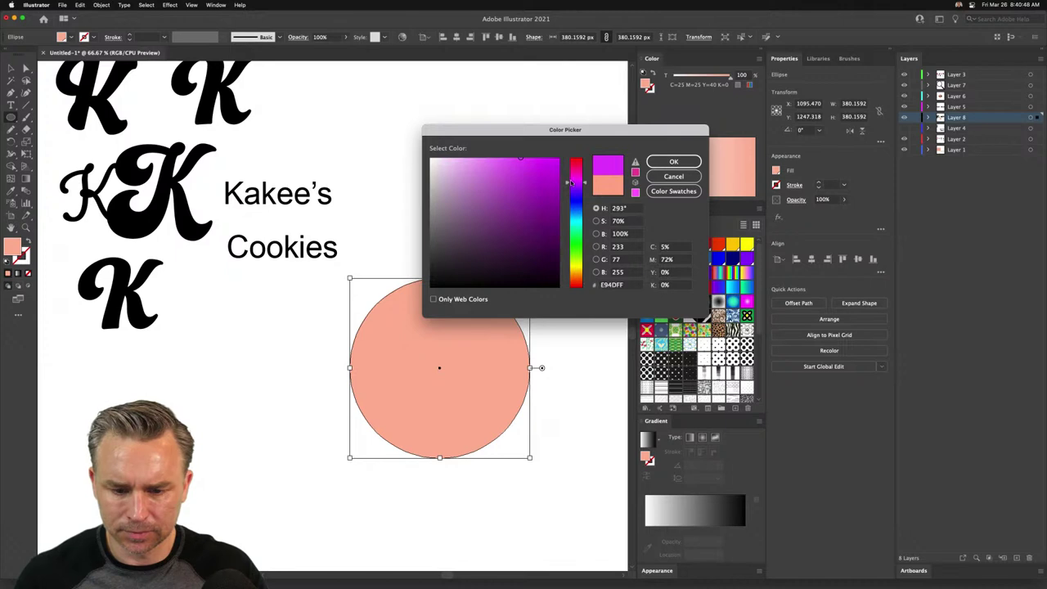
{"action": "key", "text": "Return"}
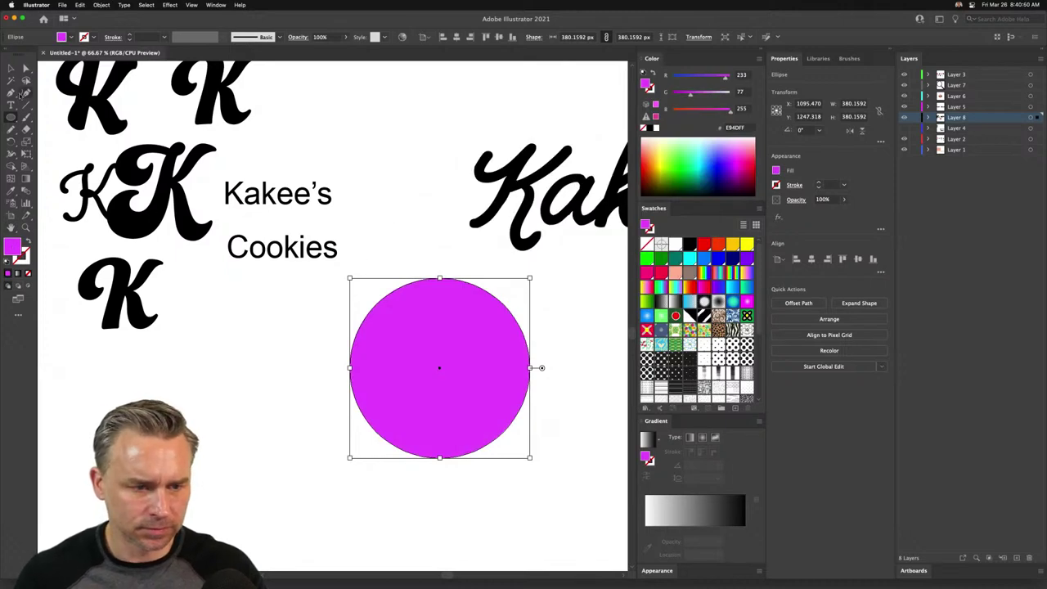
- Nudge the circle slightly down and send it behind the K, and fill the K with white
{"action": "left_click_drag", "start_coordinate": [528, 276], "coordinate": [530, 280]}
{"action": "key", "text": "super+shift+bracketleft"}
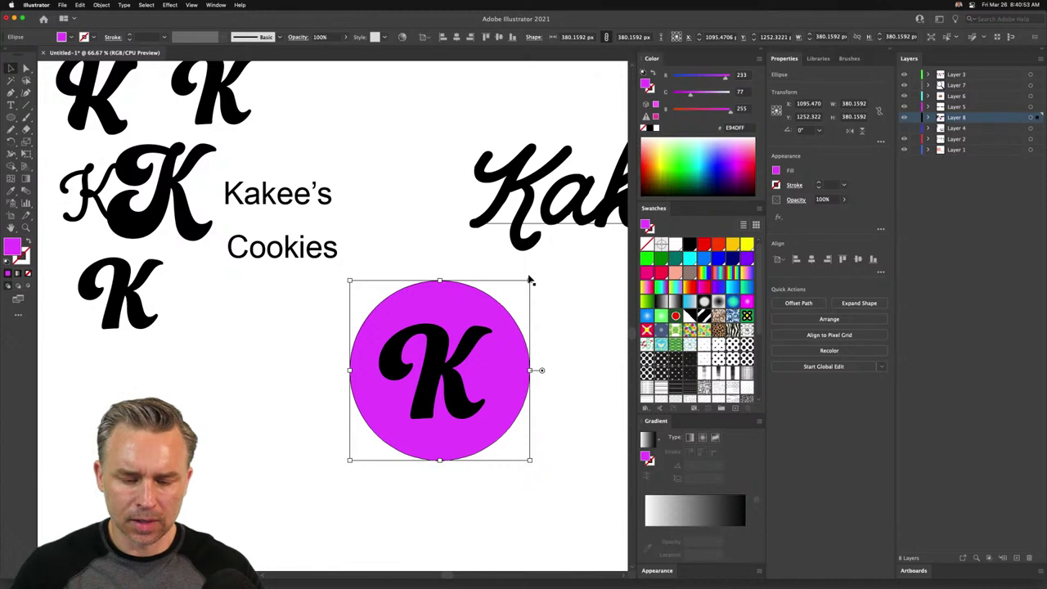
{"action": "left_click", "coordinate": [432, 374]}
{"action": "left_click", "coordinate": [675, 244]}
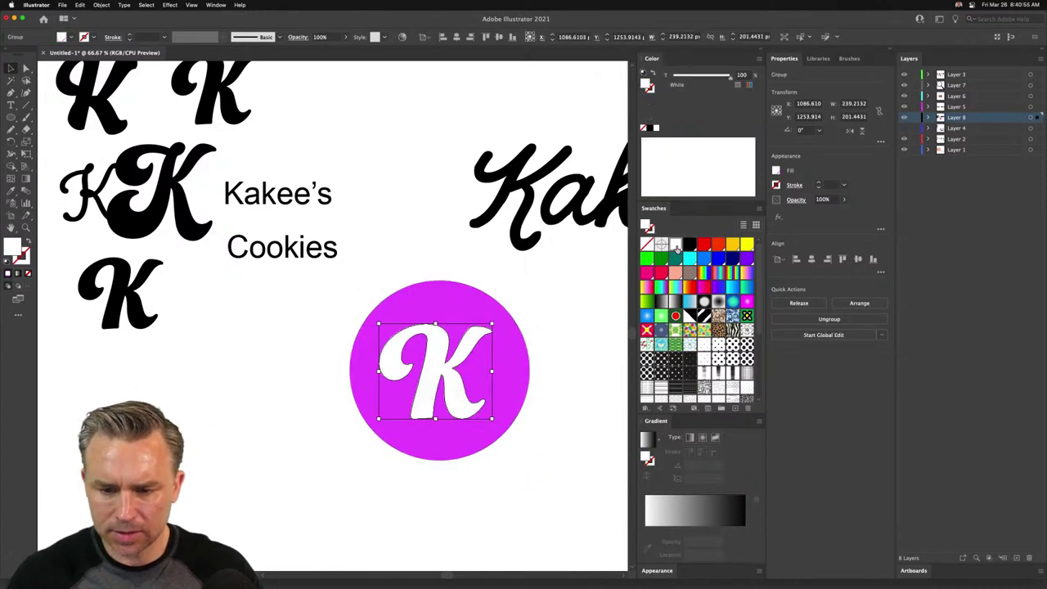
- Shrink the magenta circle behind the white K about its centre to about 362 px in diameter
{"action": "left_click", "coordinate": [275, 358]}
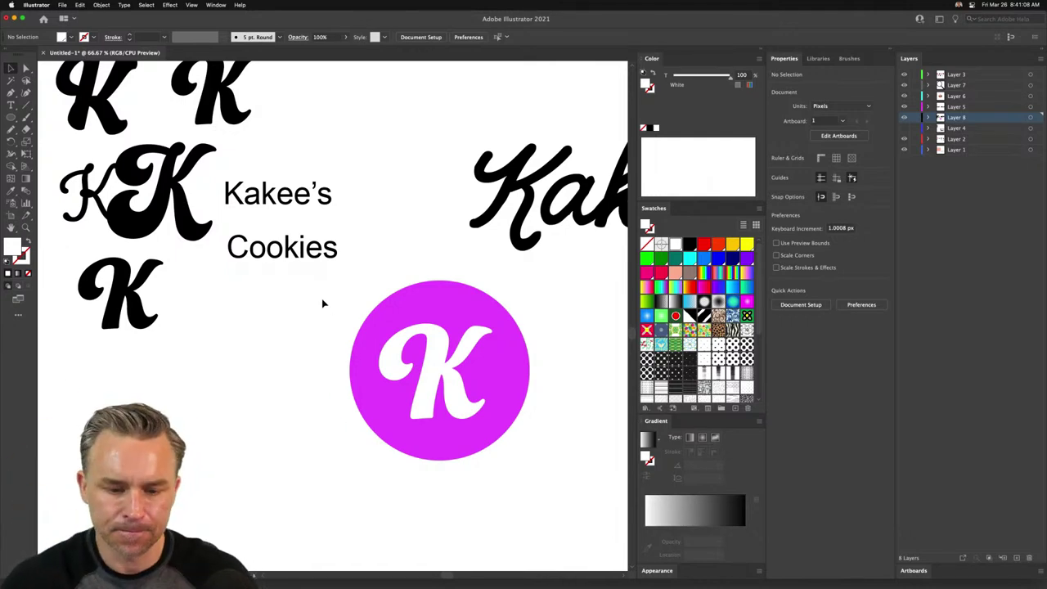
{"action": "left_click", "coordinate": [388, 304]}
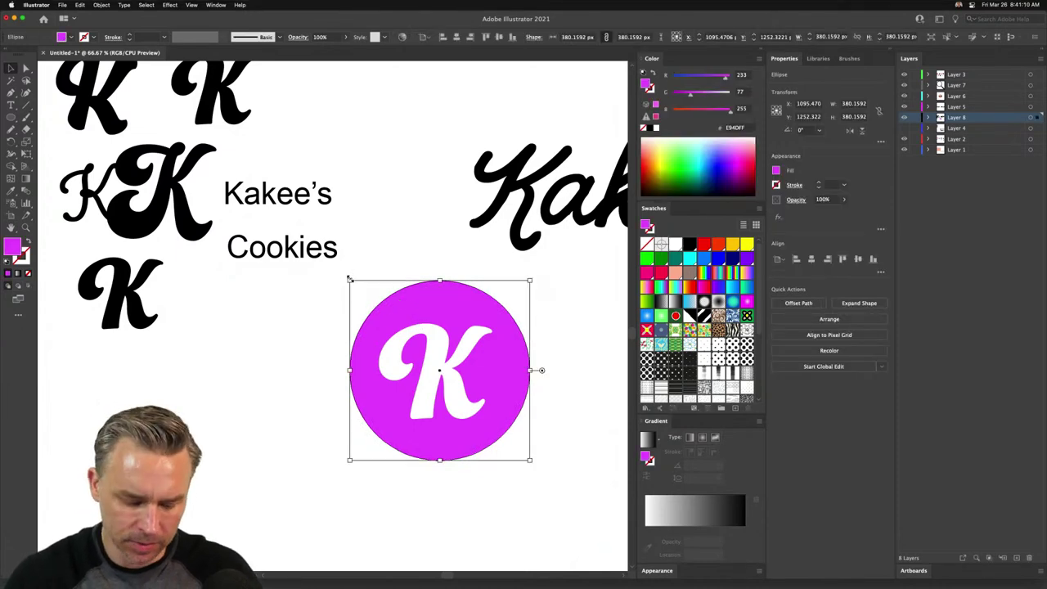
{"action": "left_click_drag", "start_coordinate": [349, 281], "coordinate": [355, 287]}
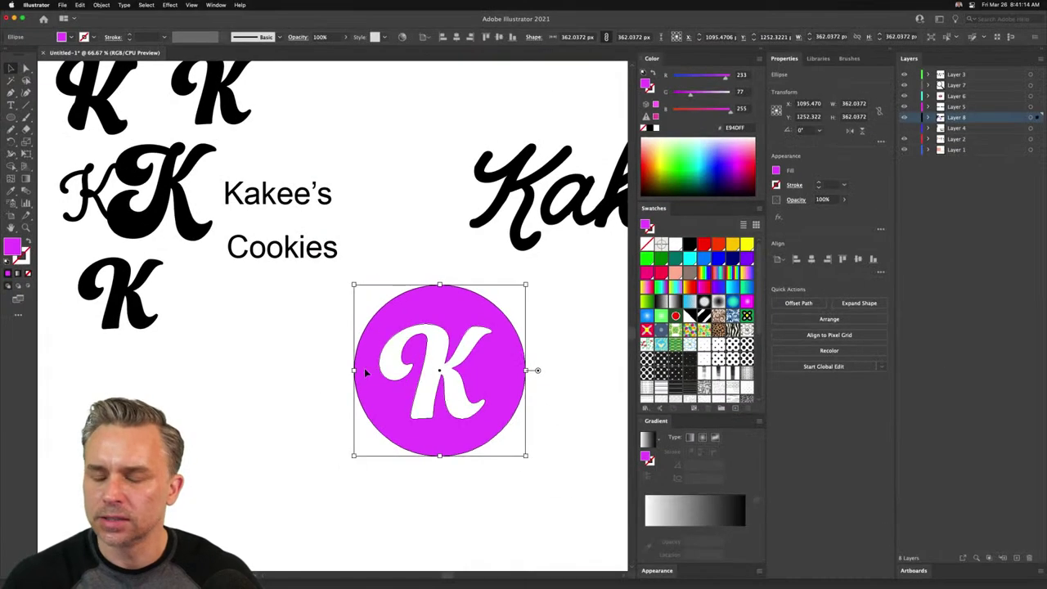
{"action": "left_click", "coordinate": [110, 412]}
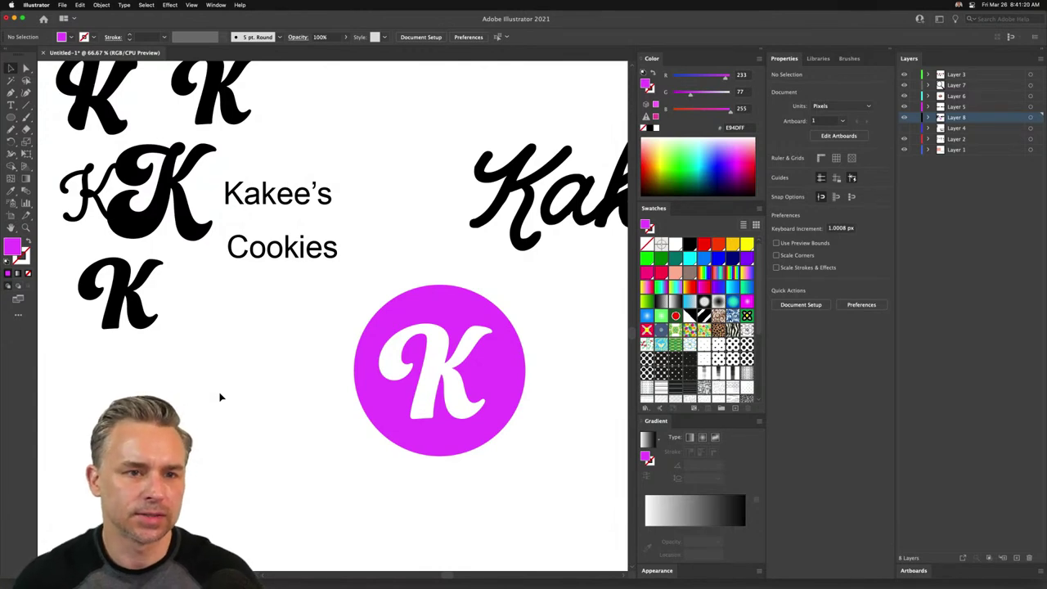
- Duplicate the magenta K circle badge to its right, level with the original and beneath the Kakee's script
{"action": "key", "text": "space"}
{"action": "left_click_drag", "start_coordinate": [310, 378], "coordinate": [230, 361]}
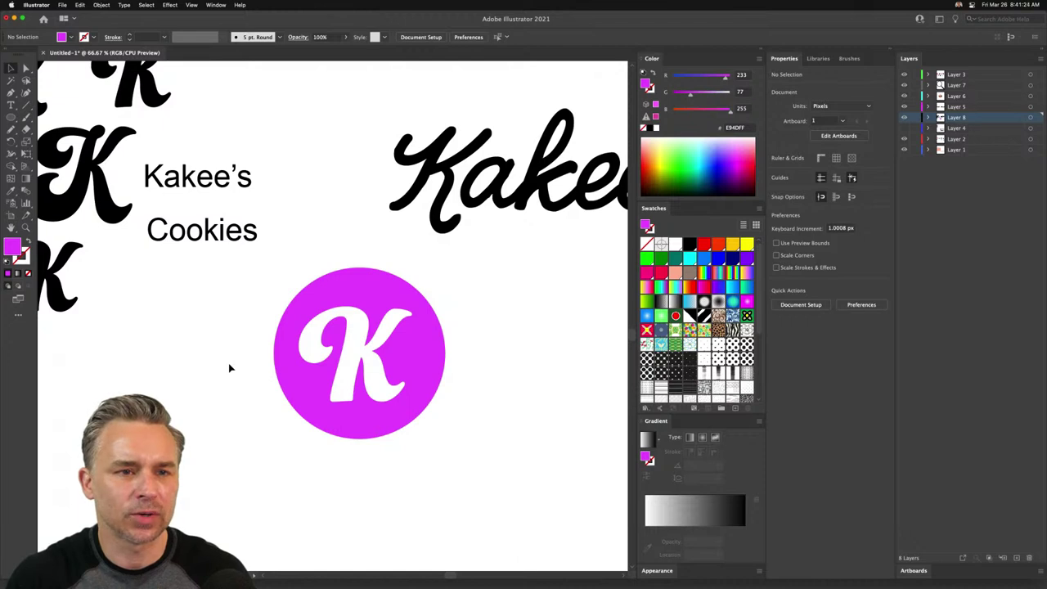
{"action": "left_click_drag", "start_coordinate": [241, 408], "coordinate": [358, 395]}
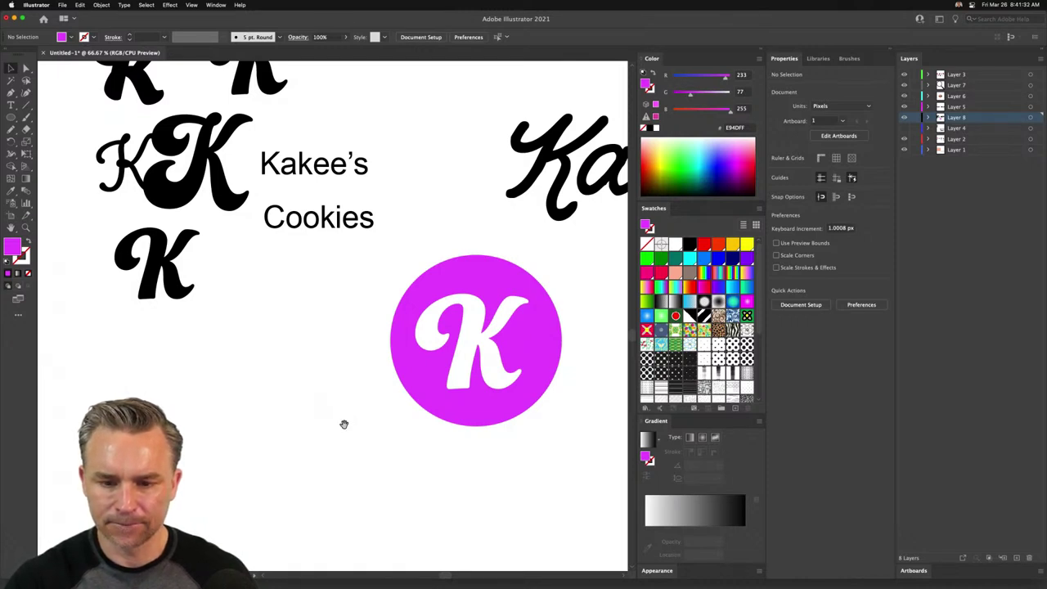
{"action": "scroll", "coordinate": [344, 422], "scroll_direction": "right", "scroll_amount": 6}
{"action": "left_click_drag", "start_coordinate": [128, 292], "coordinate": [388, 434]}
{"action": "left_click_drag", "start_coordinate": [246, 368], "coordinate": [483, 368]}
{"action": "scroll", "coordinate": [352, 282], "scroll_direction": "right", "scroll_amount": 3}
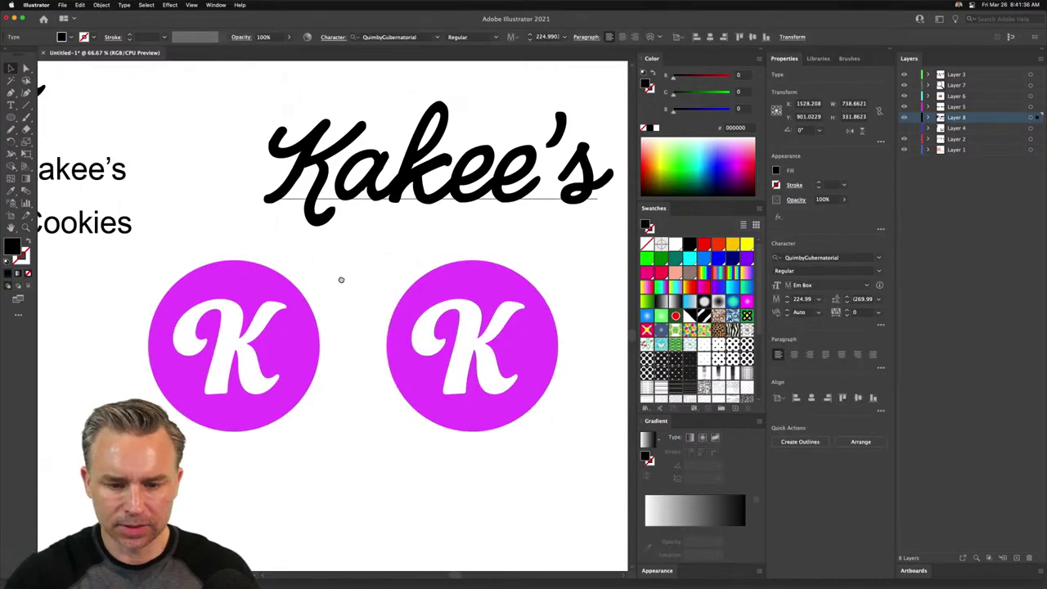
{"action": "left_click", "coordinate": [360, 286]}
- Fill both badge circles with the lighter pink EF94FF
{"action": "left_click", "coordinate": [146, 276]}
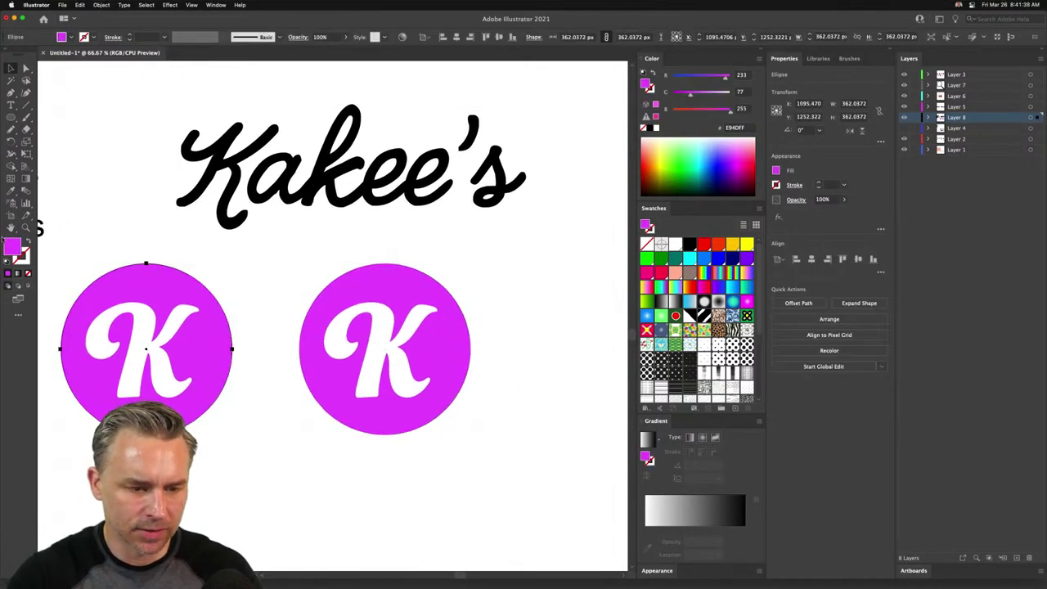
{"action": "left_click", "coordinate": [327, 289], "text": "shift"}
{"action": "double_click", "coordinate": [12, 246]}
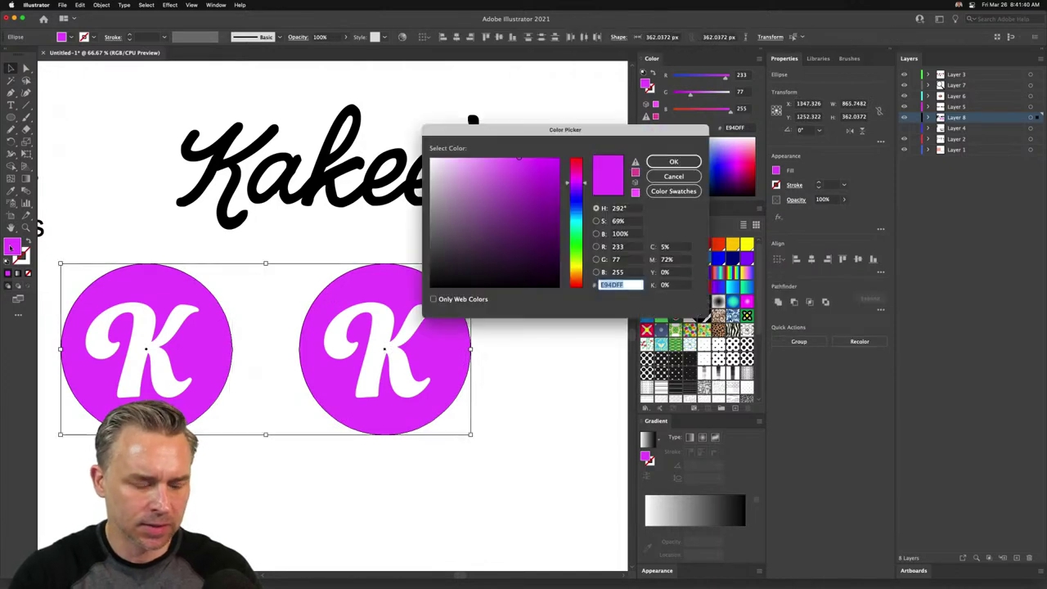
{"action": "left_click_drag", "start_coordinate": [476, 166], "coordinate": [484, 159]}
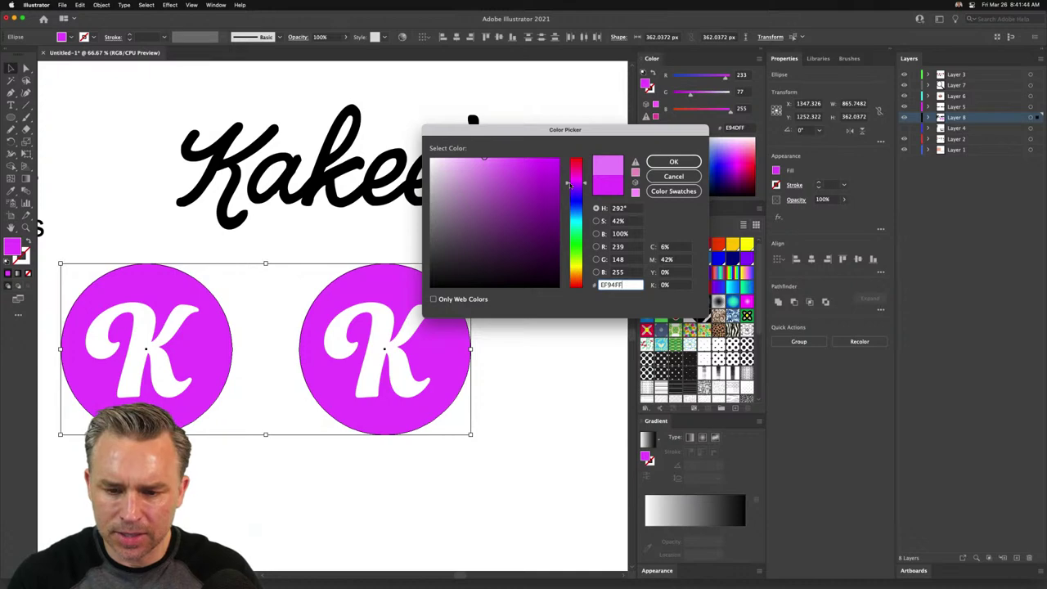
{"action": "key", "text": "Return"}
{"action": "left_click", "coordinate": [123, 191]}
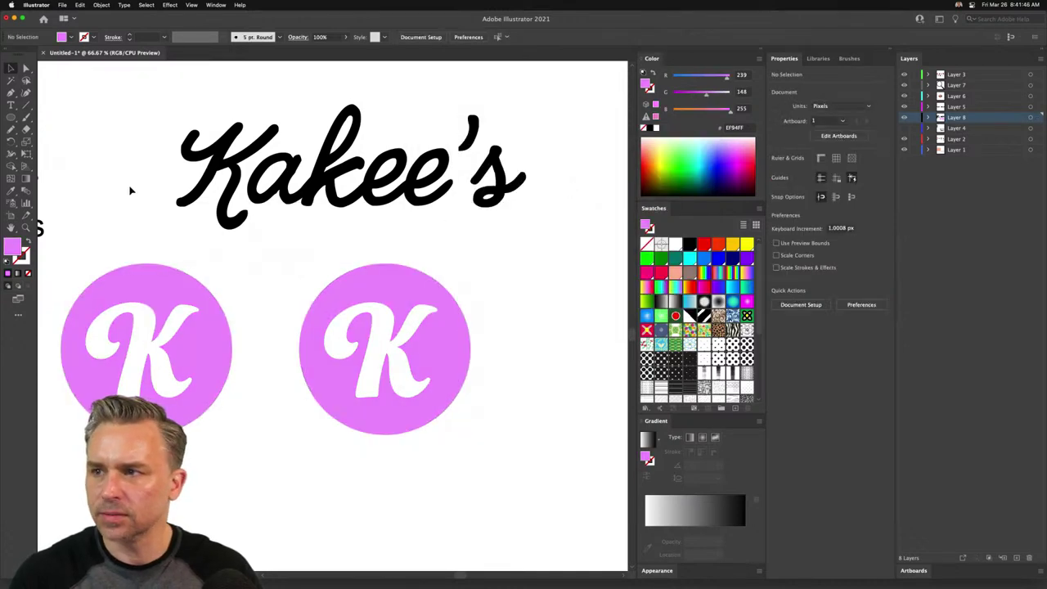
- Delete the white bold K from the right-hand badge and copy the letter K from the Kakee's script text
{"action": "left_click_drag", "start_coordinate": [129, 191], "coordinate": [208, 168]}
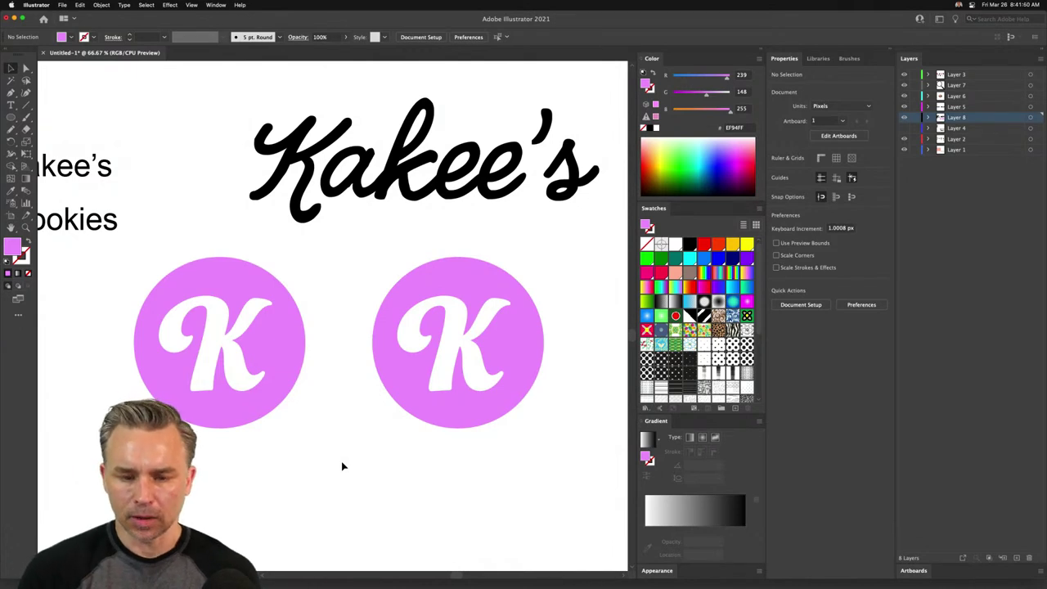
{"action": "left_click", "coordinate": [459, 346]}
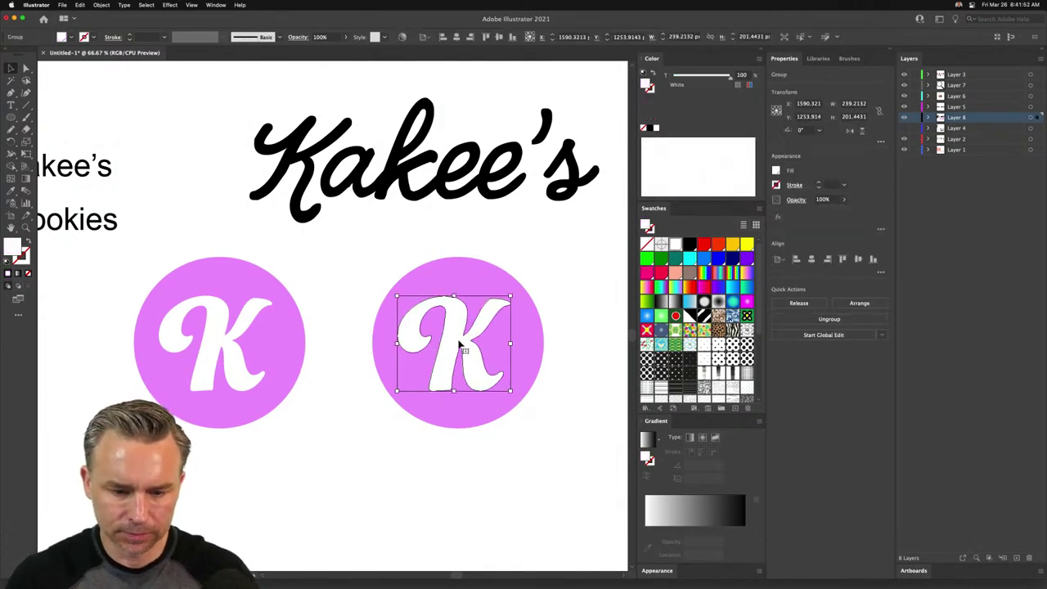
{"action": "key", "text": "Delete"}
{"action": "left_click", "coordinate": [320, 168]}
{"action": "double_click", "coordinate": [317, 170]}
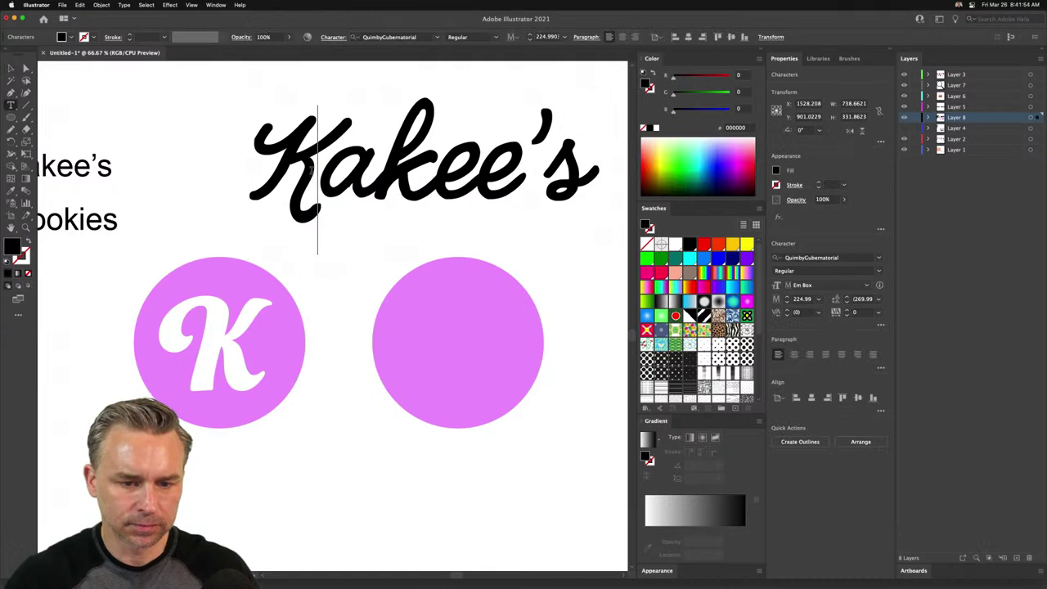
{"action": "left_click_drag", "start_coordinate": [317, 170], "coordinate": [214, 170]}
{"action": "key", "text": "super+c"}
{"action": "key", "text": "super+shift+a"}
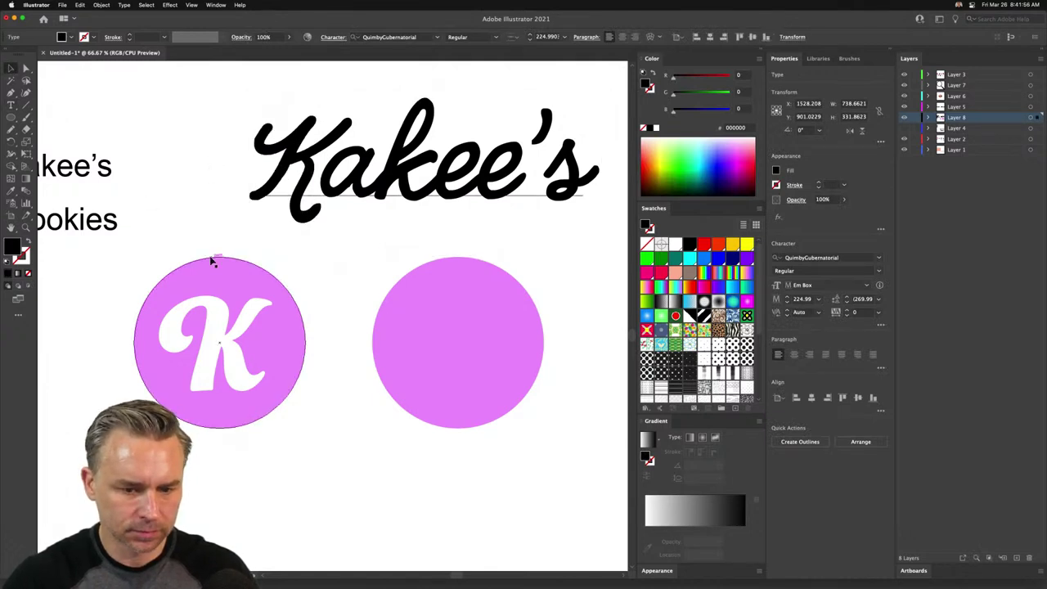
- Paste the script K into the empty pink circle, enlarge it to about 265 pt, and fill it with white
{"action": "key", "text": "super+v"}
{"action": "left_click_drag", "start_coordinate": [307, 296], "coordinate": [442, 335]}
{"action": "left_click_drag", "start_coordinate": [411, 283], "coordinate": [401, 268]}
{"action": "left_click_drag", "start_coordinate": [446, 320], "coordinate": [437, 333]}
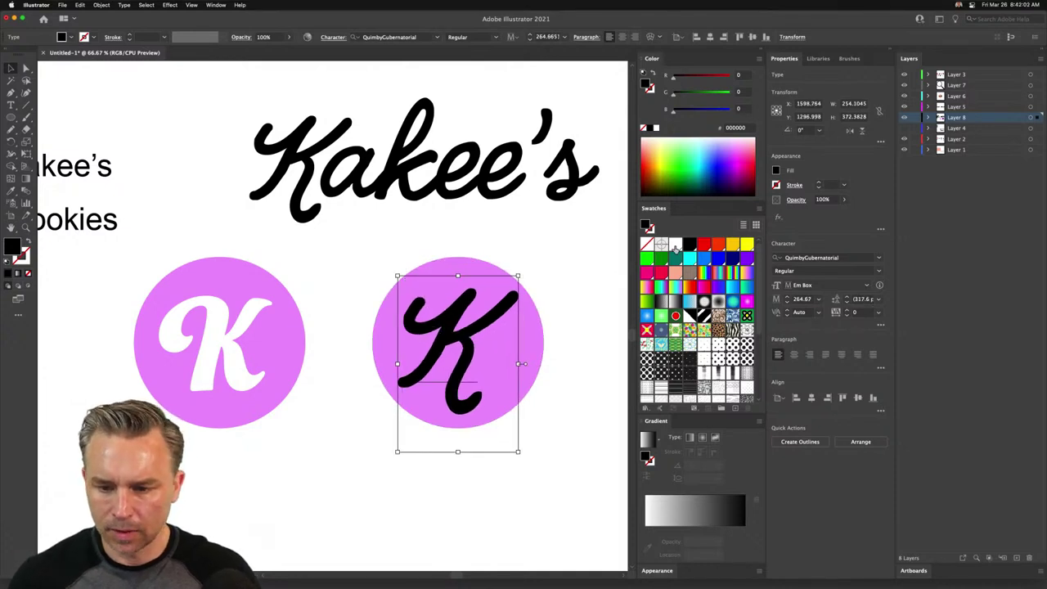
{"action": "left_click", "coordinate": [674, 247]}
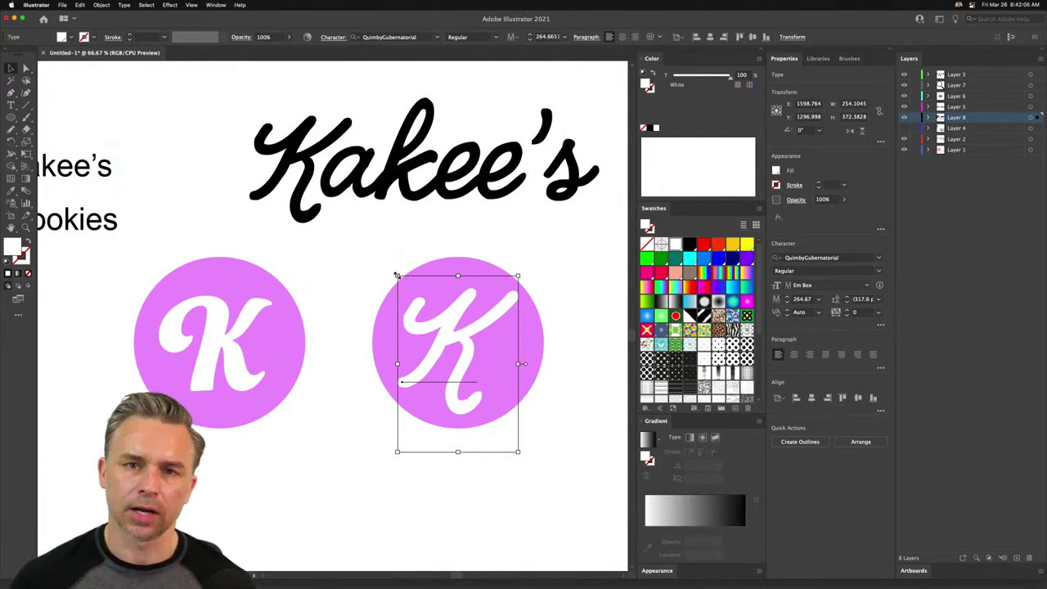
{"action": "left_click", "coordinate": [322, 424]}
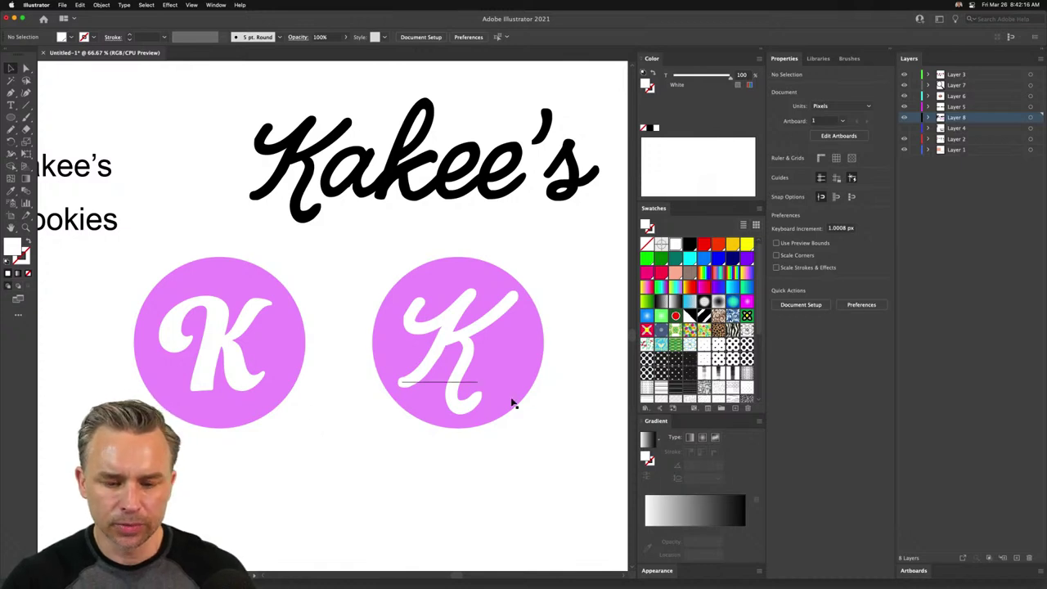
- Create a new layer for the script K badge's circle directly below Layer 8
{"action": "left_click", "coordinate": [524, 376]}
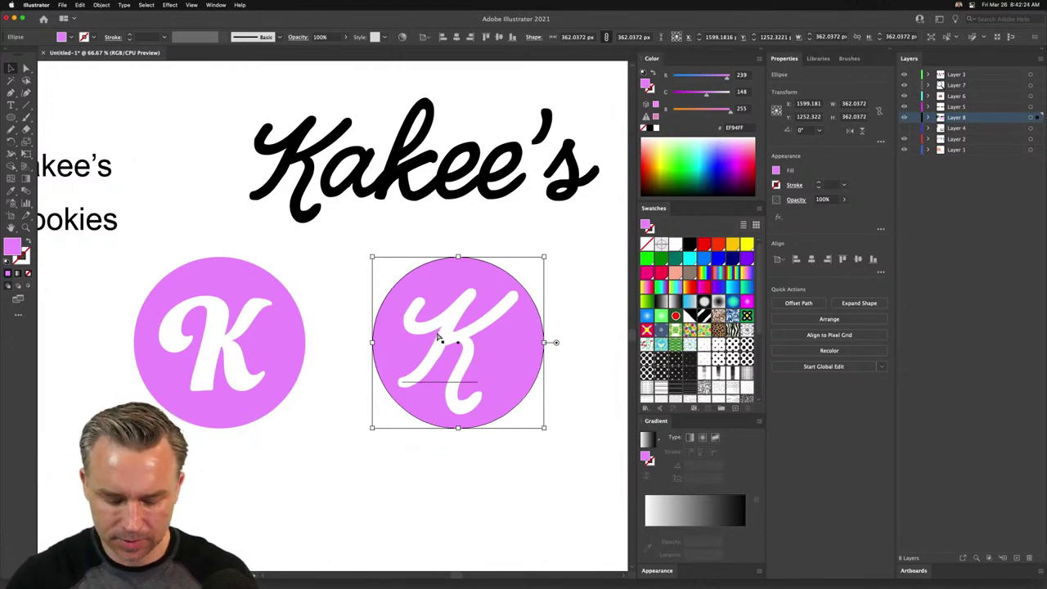
{"action": "left_click", "coordinate": [957, 139]}
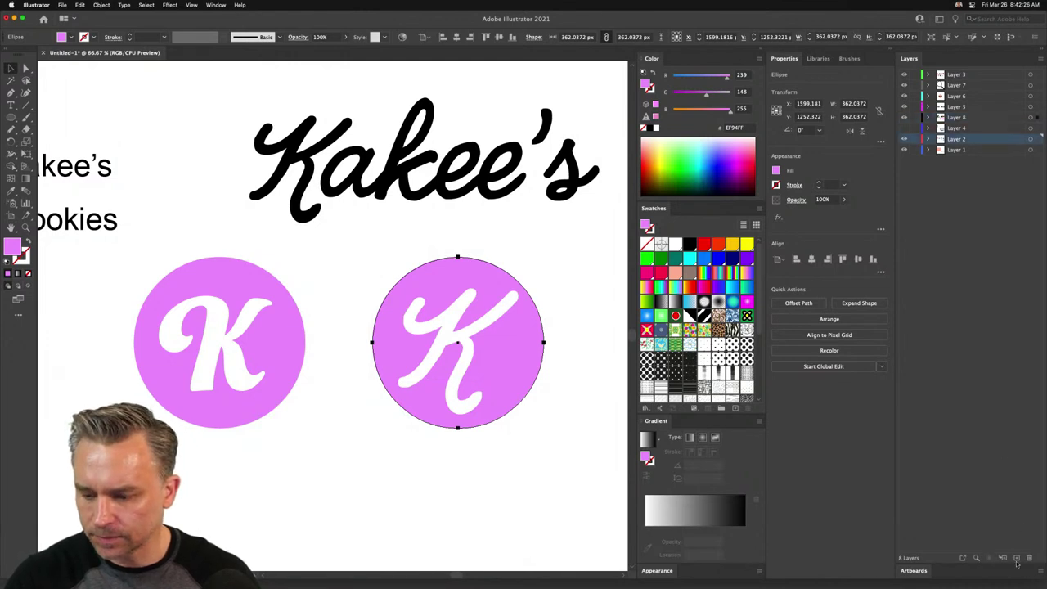
{"action": "left_click", "coordinate": [1017, 561]}
{"action": "left_click_drag", "start_coordinate": [963, 139], "coordinate": [955, 130]}
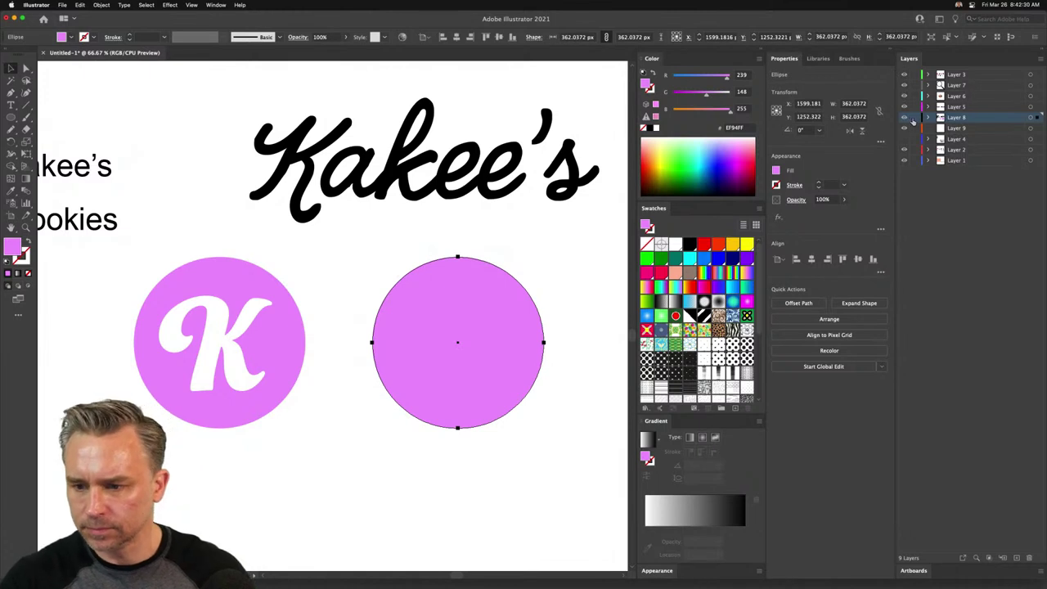
- Try to paste a copy of the script K badge's circle in place behind the K
{"action": "key", "text": "super+f"}
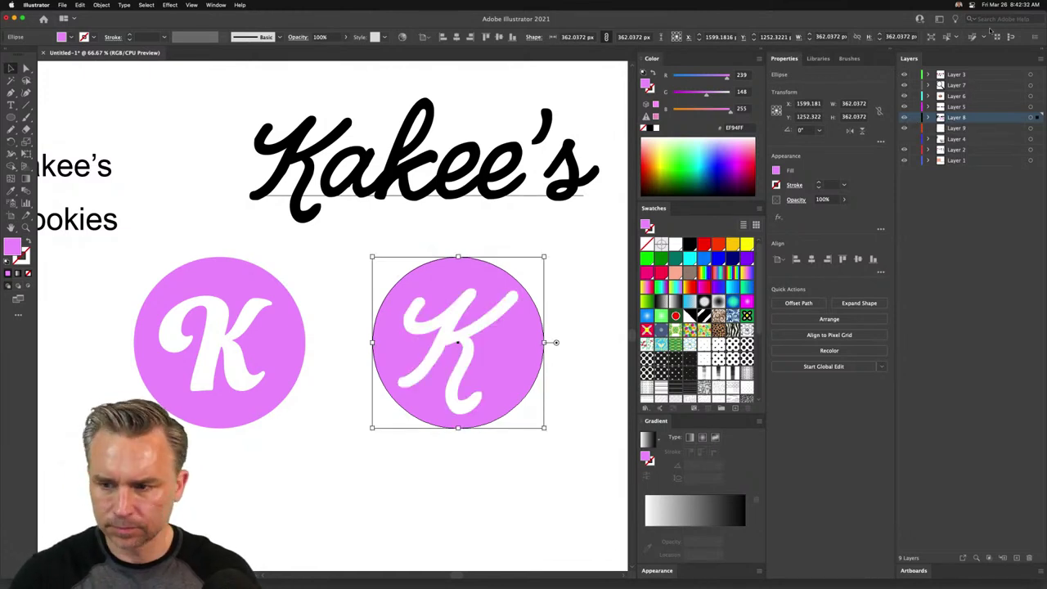
{"action": "left_click", "coordinate": [1042, 59]}
{"action": "left_click", "coordinate": [520, 252]}
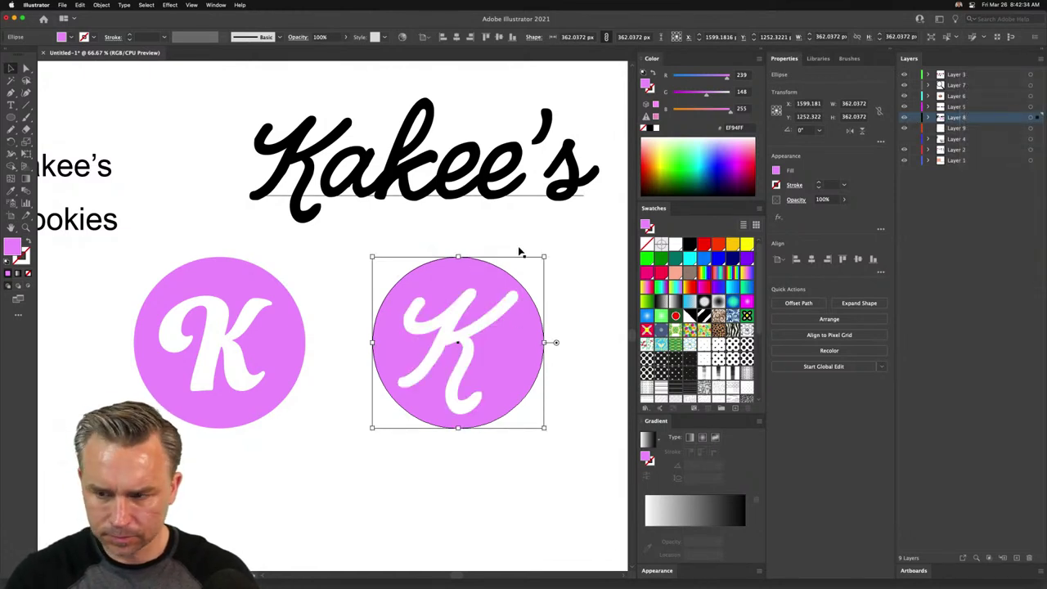
{"action": "left_click", "coordinate": [362, 270]}
{"action": "left_click", "coordinate": [362, 253]}
{"action": "left_click", "coordinate": [344, 316]}
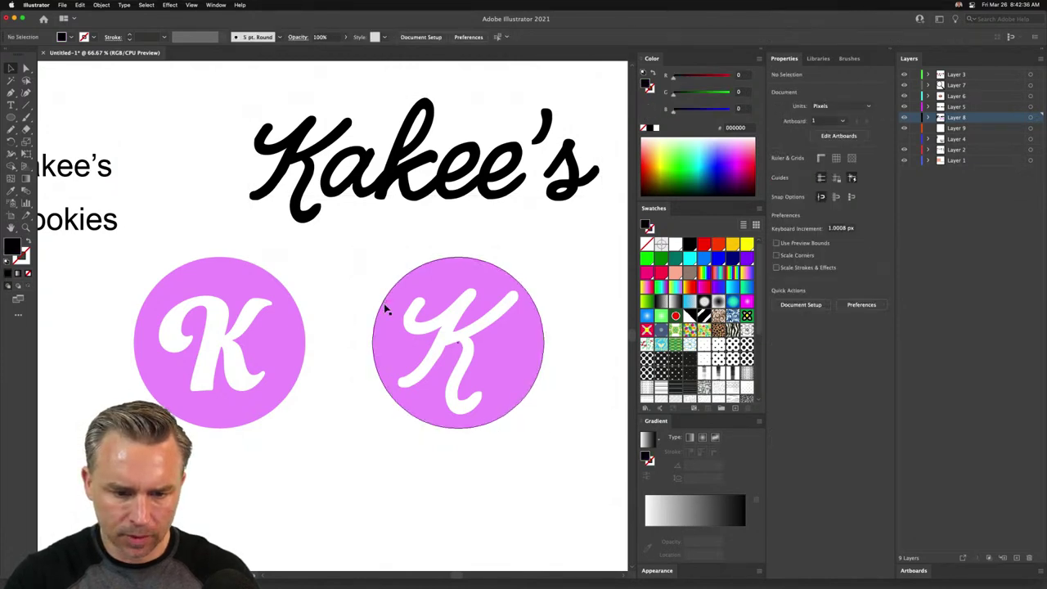
- Copy the script K badge's circle, lock Layer 8, and place the copy at the same position on Layer 9
{"action": "left_click", "coordinate": [386, 309]}
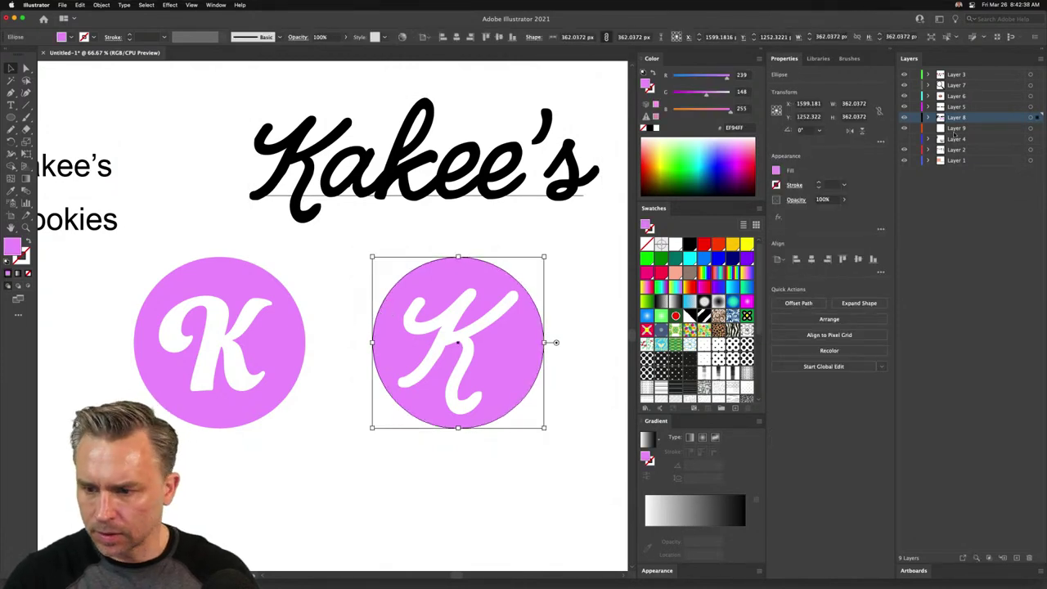
{"action": "left_click", "coordinate": [914, 119]}
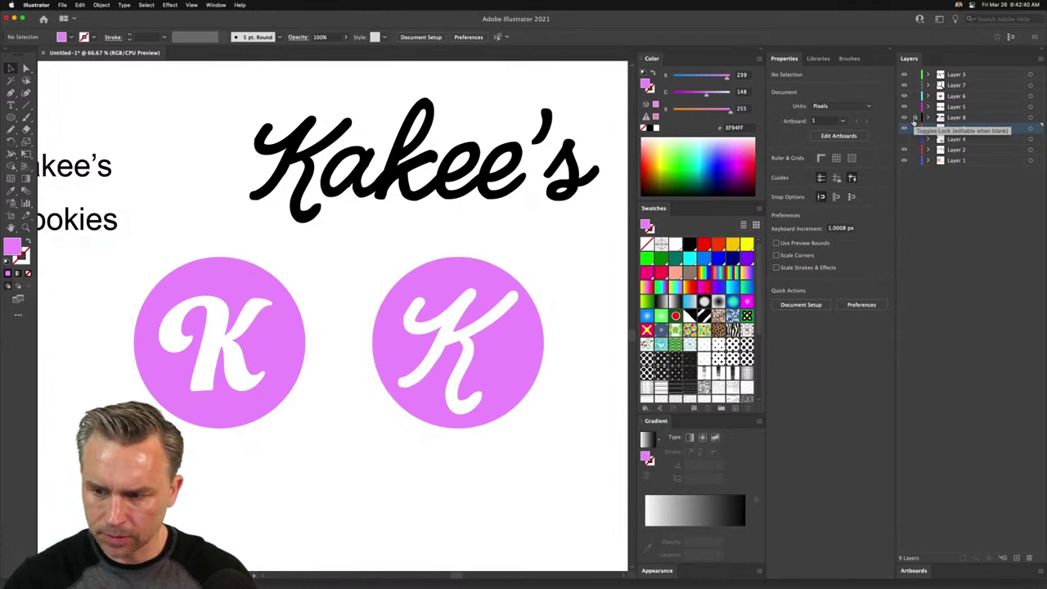
{"action": "left_click", "coordinate": [458, 327]}
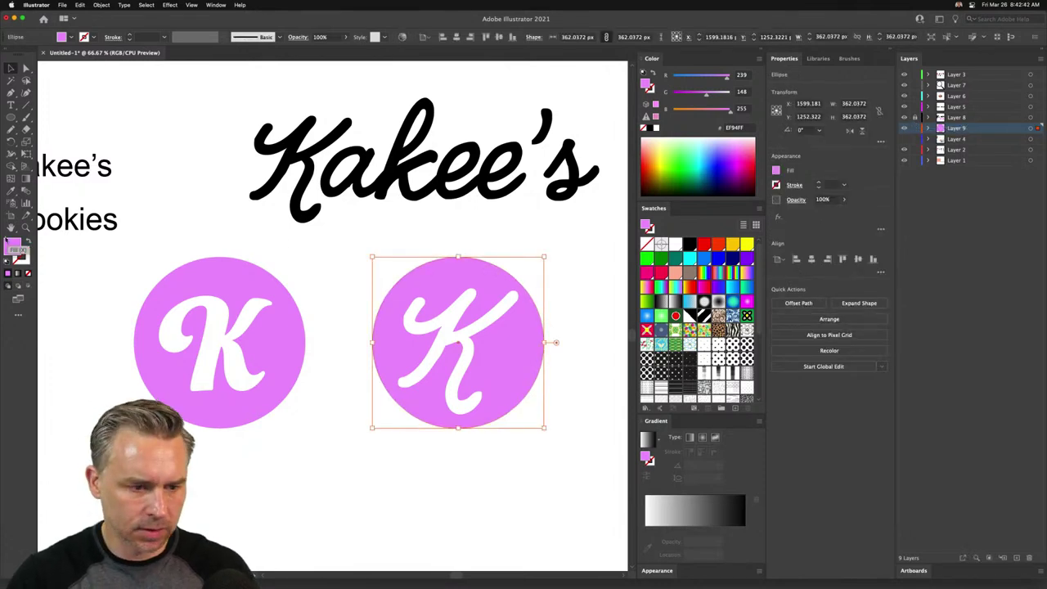
- Offset the copied circle about 10 px down and 10 px right, and fill it with dark purple 954CA5
{"action": "key", "text": "shift+Down"}
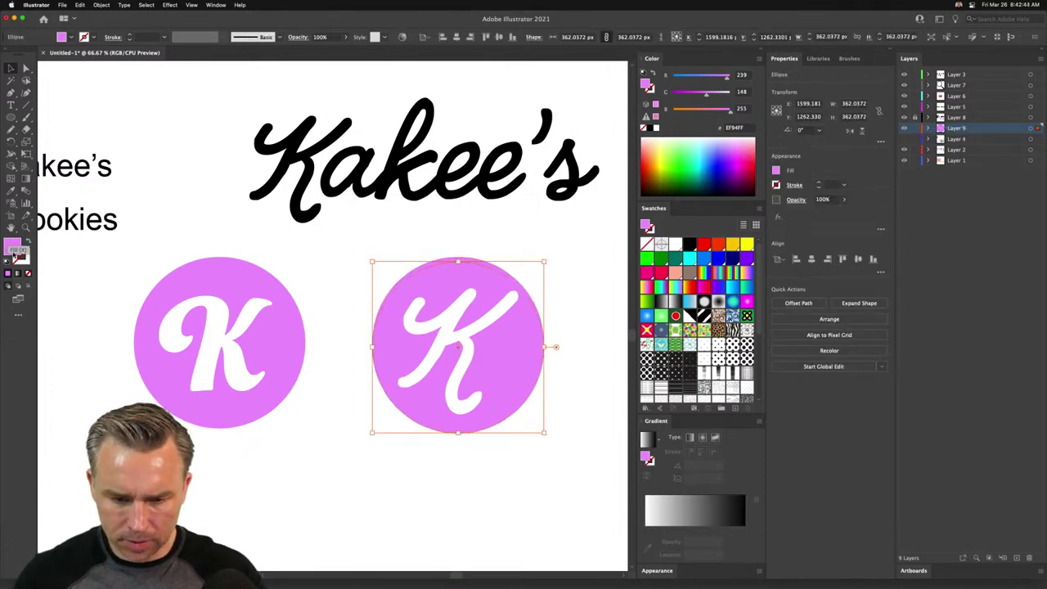
{"action": "key", "text": "shift+Right"}
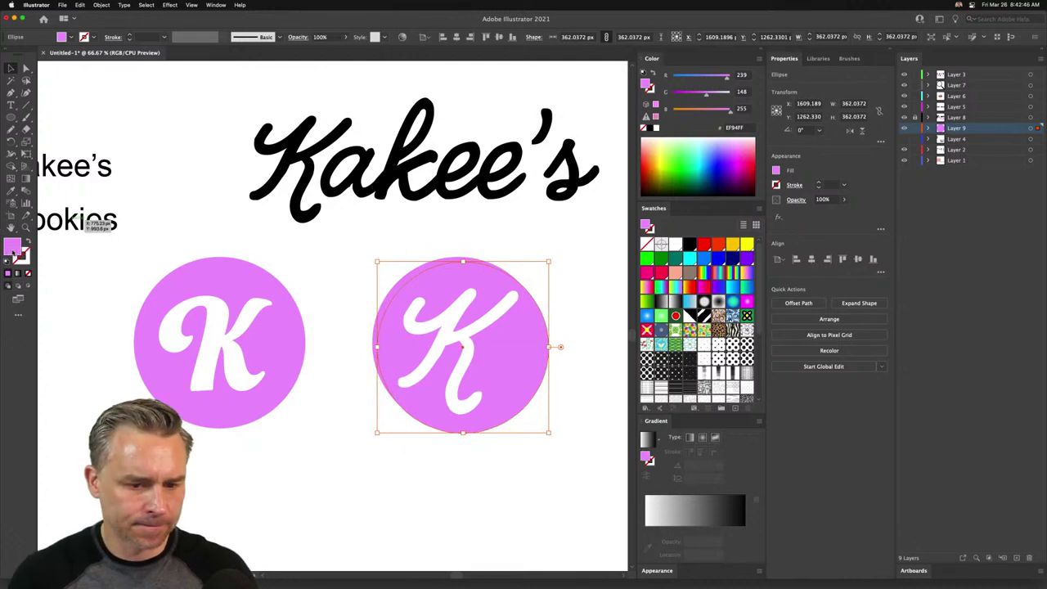
{"action": "double_click", "coordinate": [12, 247]}
{"action": "type", "text": "954CA5"}
{"action": "key", "text": "Return"}
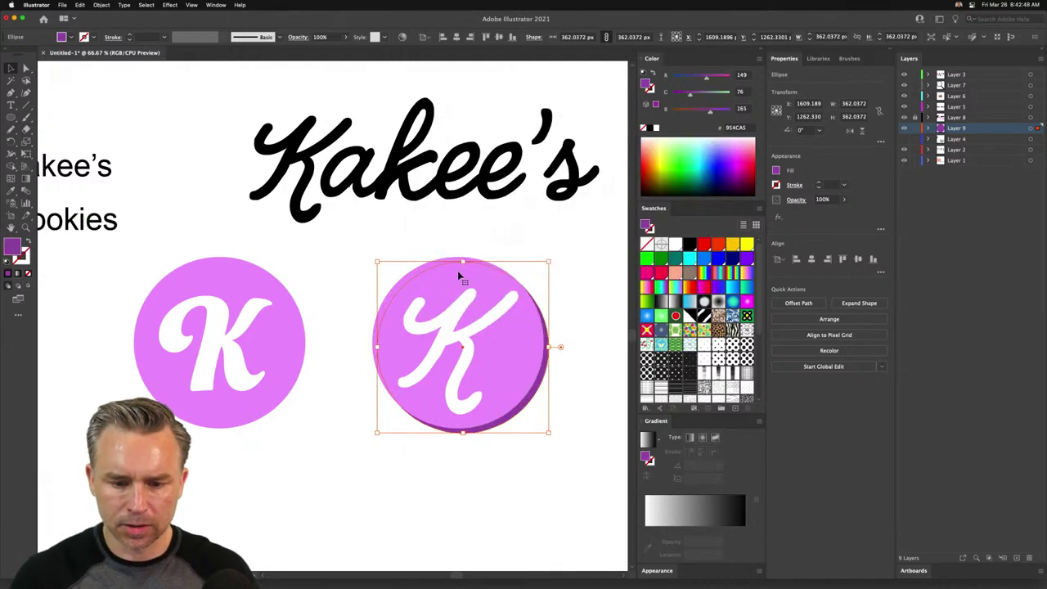
- Enlarge the dark purple circle to about 383 px in diameter, lining its upper-left edge up with the pink circle as a shadow
{"action": "left_click_drag", "start_coordinate": [377, 263], "coordinate": [373, 256]}
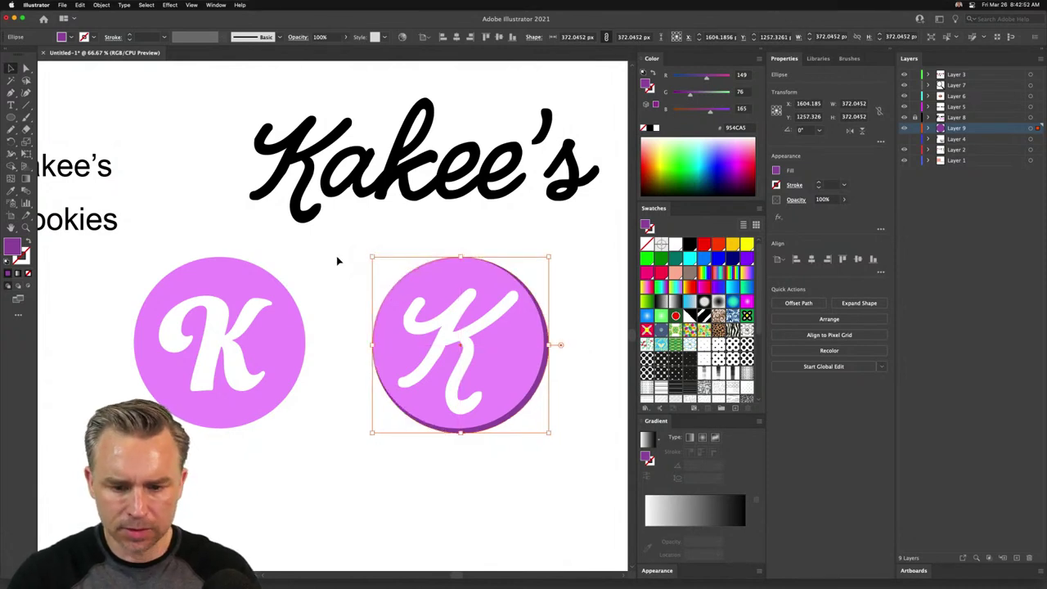
{"action": "left_click", "coordinate": [321, 300]}
{"action": "left_click", "coordinate": [512, 415]}
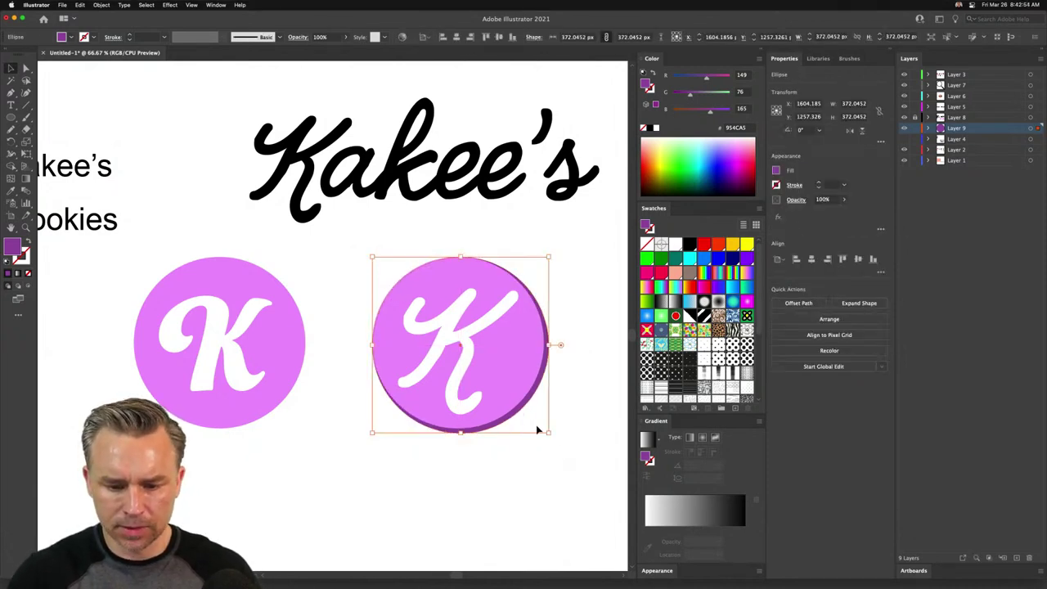
{"action": "left_click_drag", "start_coordinate": [548, 433], "coordinate": [552, 439]}
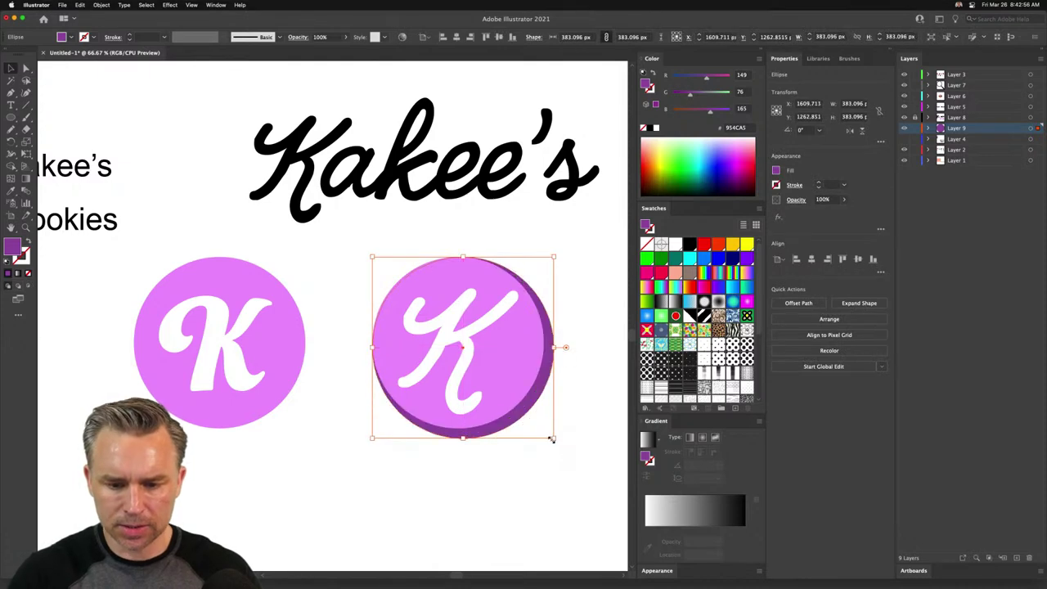
{"action": "left_click", "coordinate": [544, 463]}
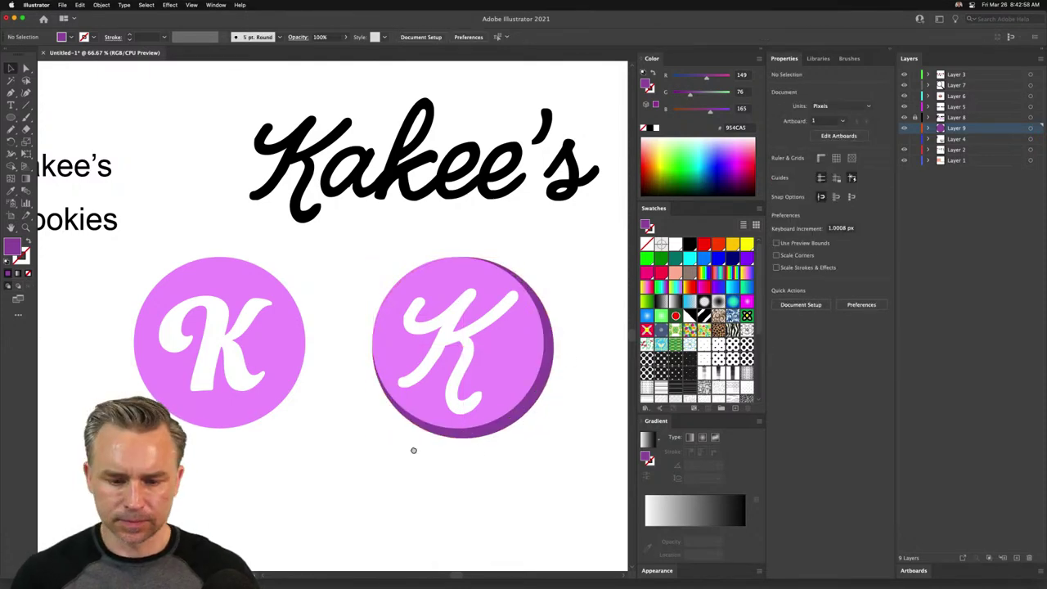
- Lock Layer 9, which holds the dark purple shadow circle, and leave nothing selected
{"action": "left_click_drag", "start_coordinate": [413, 450], "coordinate": [392, 437]}
{"action": "left_click", "coordinate": [425, 331]}
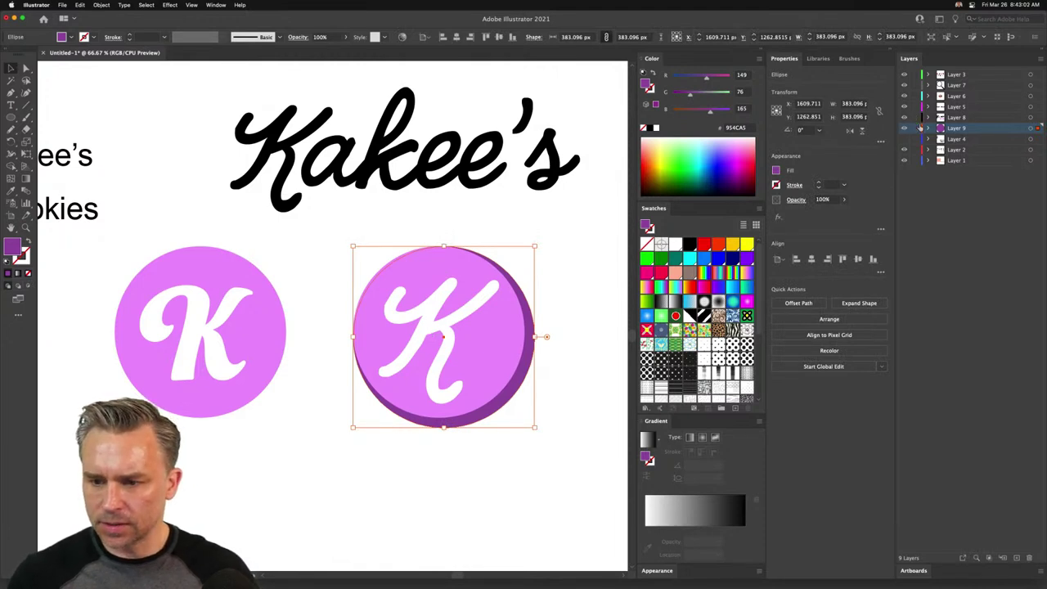
{"action": "left_click", "coordinate": [915, 128]}
{"action": "left_click", "coordinate": [419, 324]}
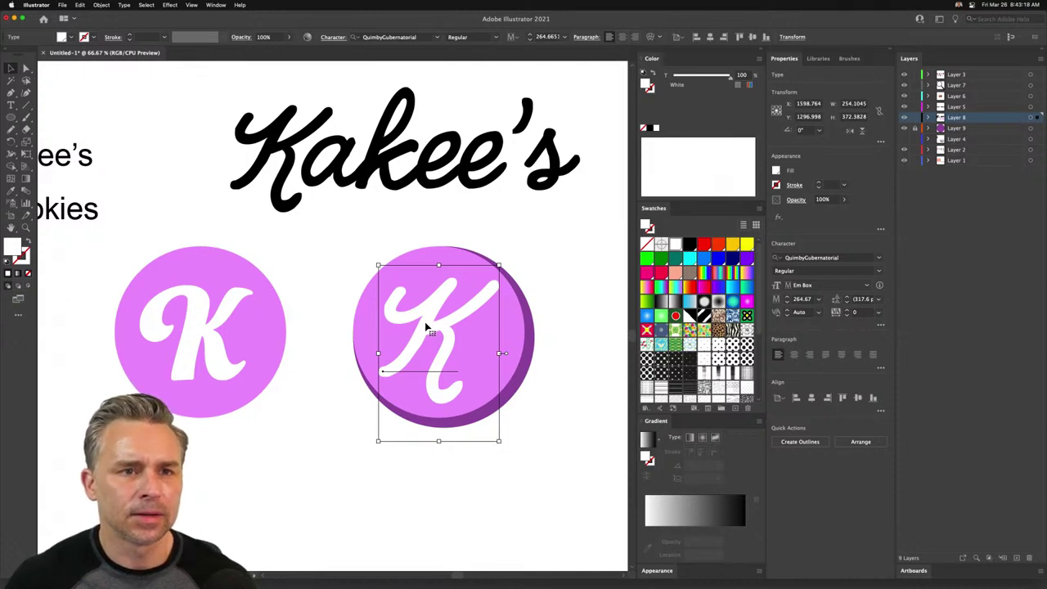
{"action": "left_click", "coordinate": [309, 477]}
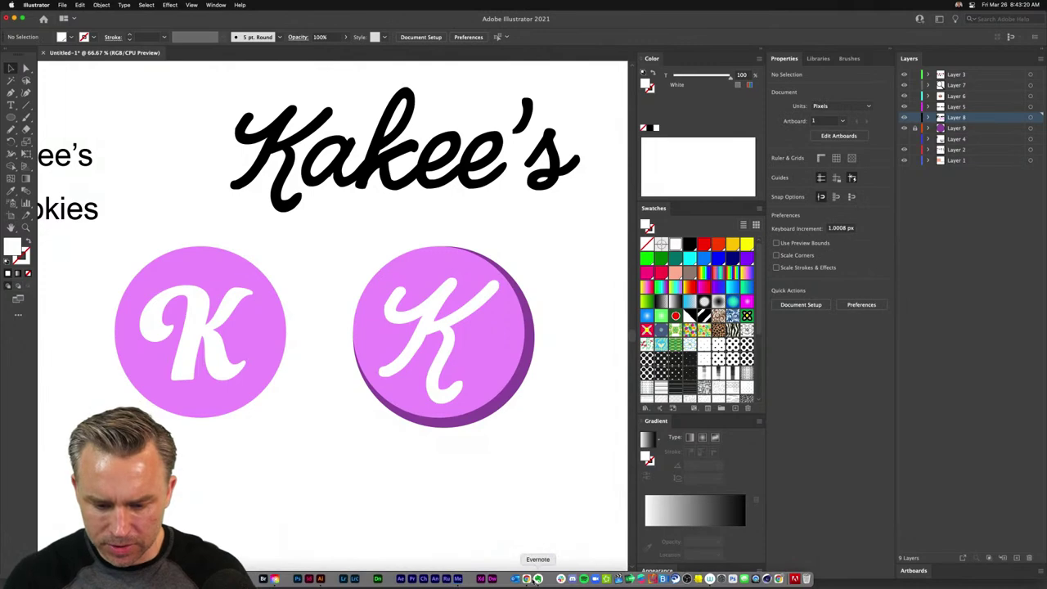
- Switch to Chrome and run a Google image search for "piping bag" in a new browser tab
{"action": "left_click", "coordinate": [526, 578]}
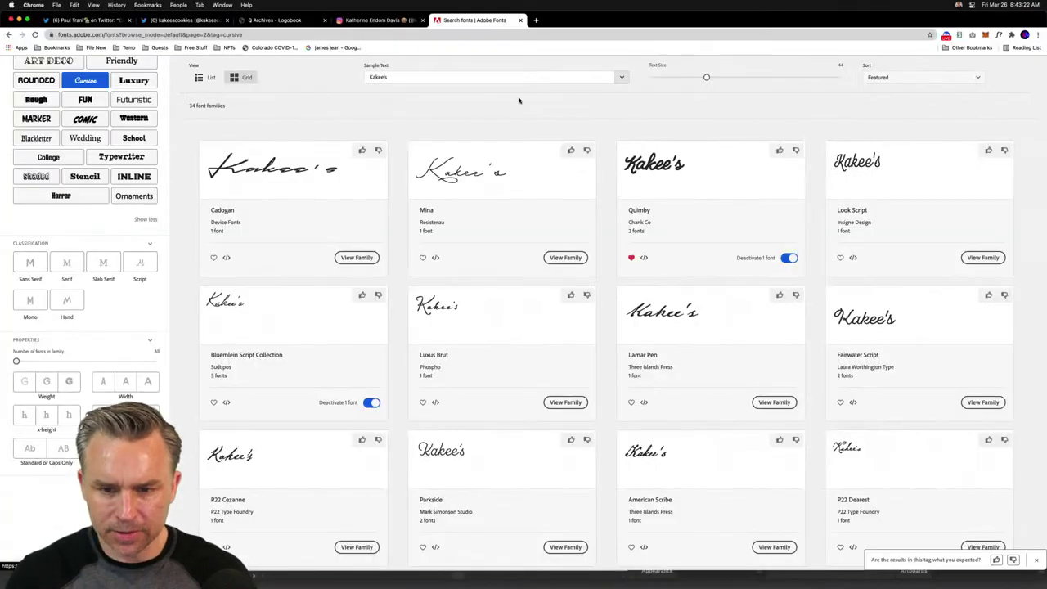
{"action": "left_click", "coordinate": [535, 21]}
{"action": "type", "text": "pipi"}
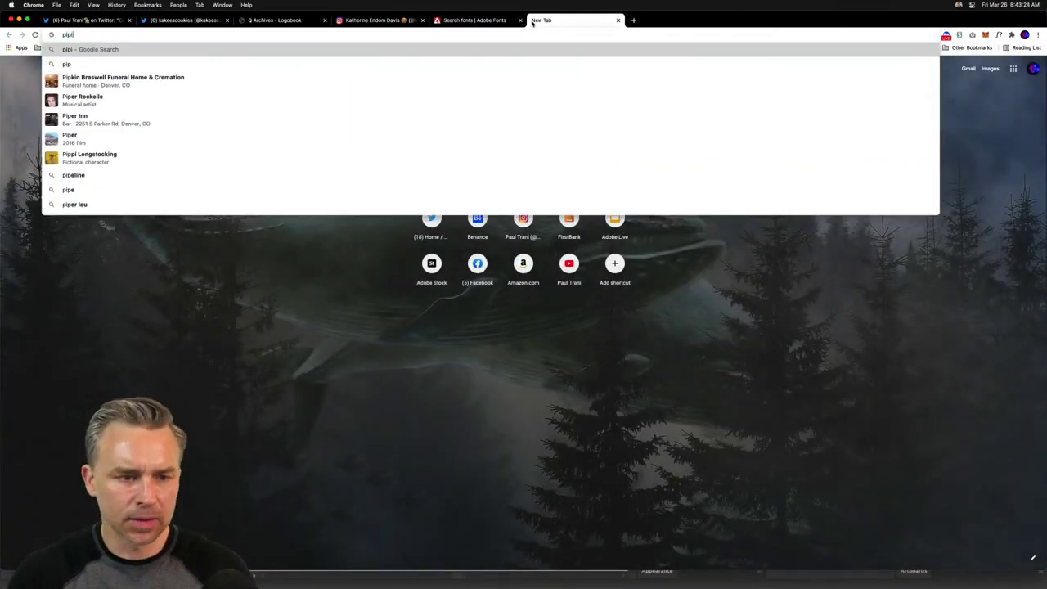
{"action": "type", "text": "ng bag"}
{"action": "key", "text": "Return"}
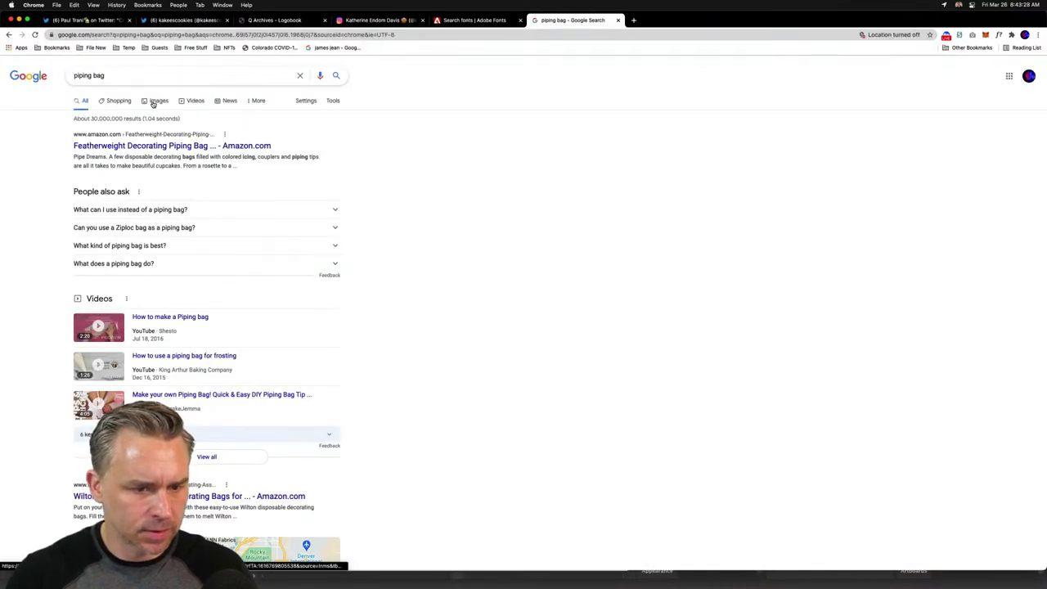
{"action": "left_click", "coordinate": [153, 102]}
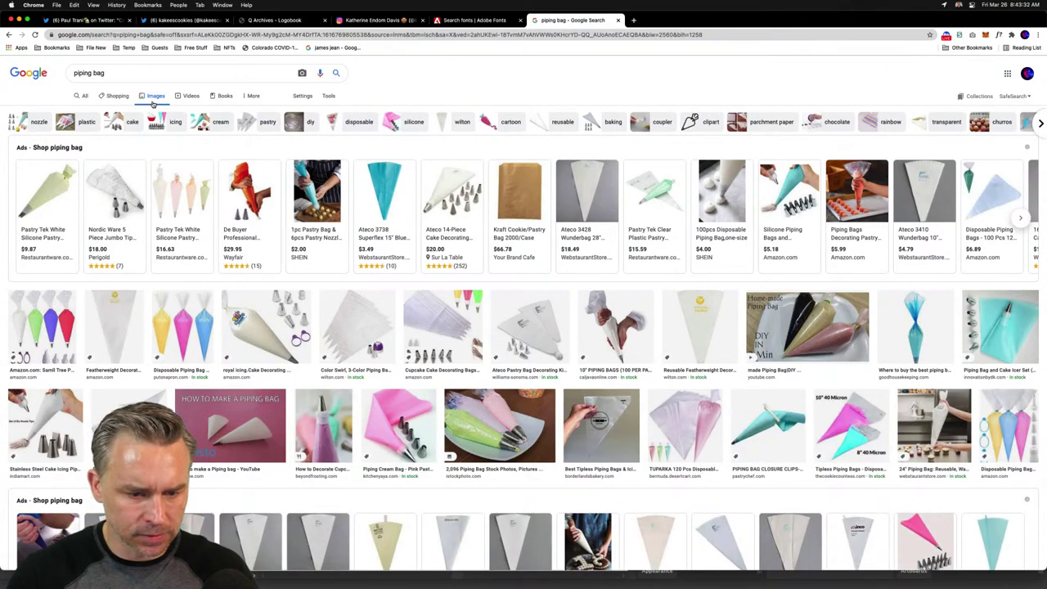
- Open the Pastry Tek White Silicone piping bag product, show its filled green bag photo, dismiss the sign-up offer, and capture a screenshot of the photo
{"action": "left_click", "coordinate": [45, 189]}
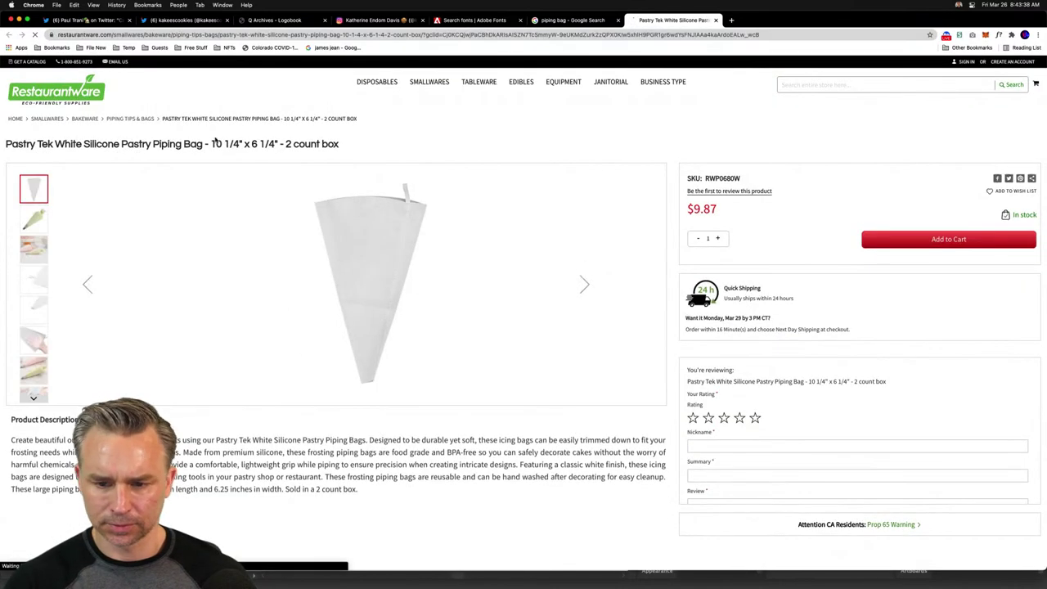
{"action": "left_click", "coordinate": [33, 225]}
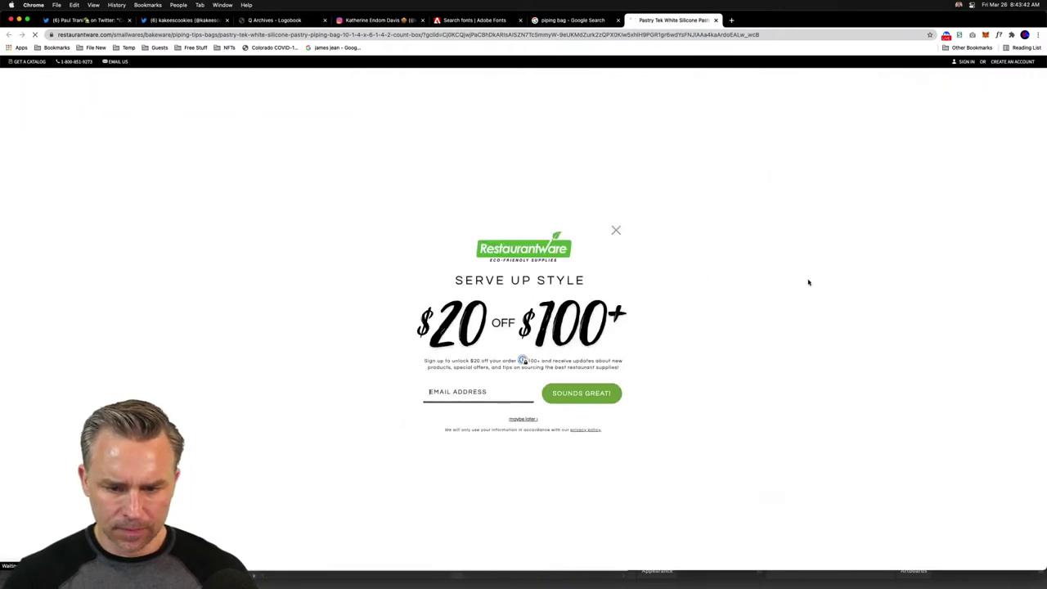
{"action": "left_click", "coordinate": [615, 229]}
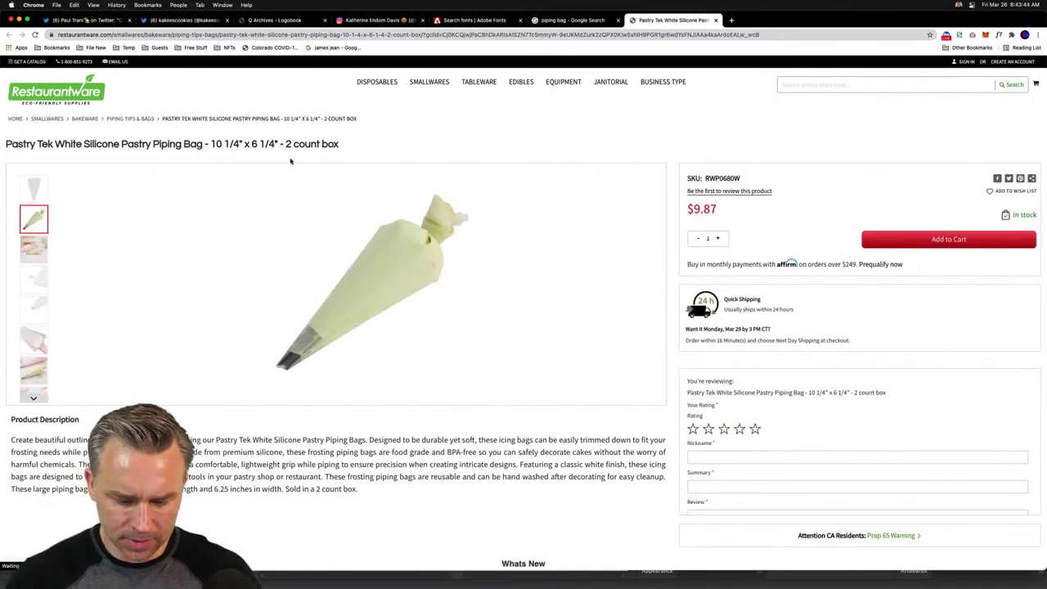
{"action": "key", "text": "super+shift+4"}
{"action": "left_click_drag", "start_coordinate": [256, 178], "coordinate": [503, 386]}
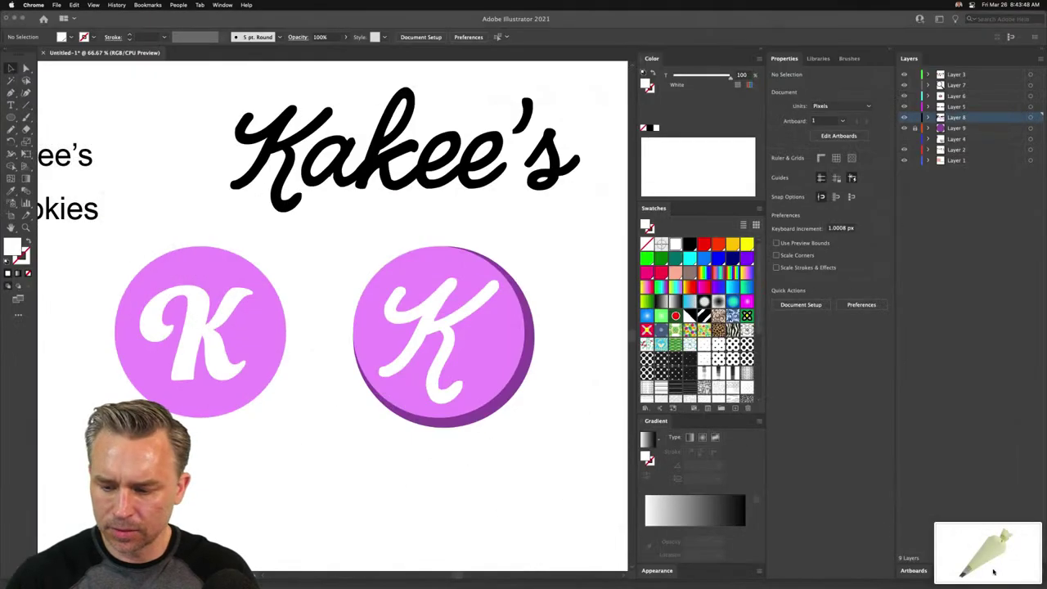
- Switch to Illustrator and place the piping bag screenshot on the canvas below the K badges
{"action": "left_click_drag", "start_coordinate": [993, 565], "coordinate": [297, 469]}
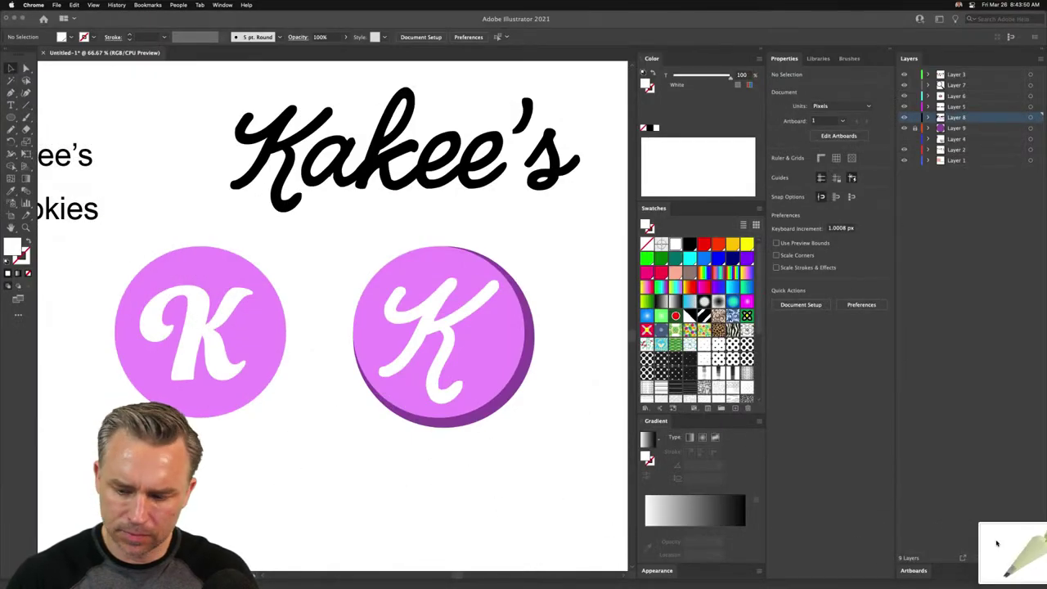
{"action": "left_click_drag", "start_coordinate": [996, 543], "coordinate": [1036, 556]}
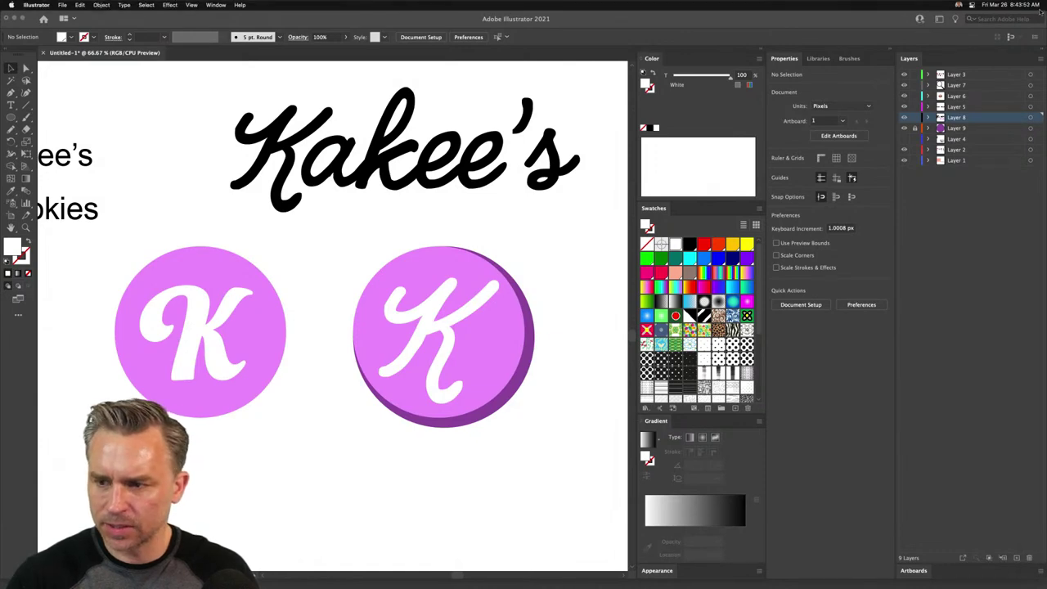
{"action": "double_click", "coordinate": [910, 18]}
{"action": "left_click_drag", "start_coordinate": [970, 123], "coordinate": [188, 479]}
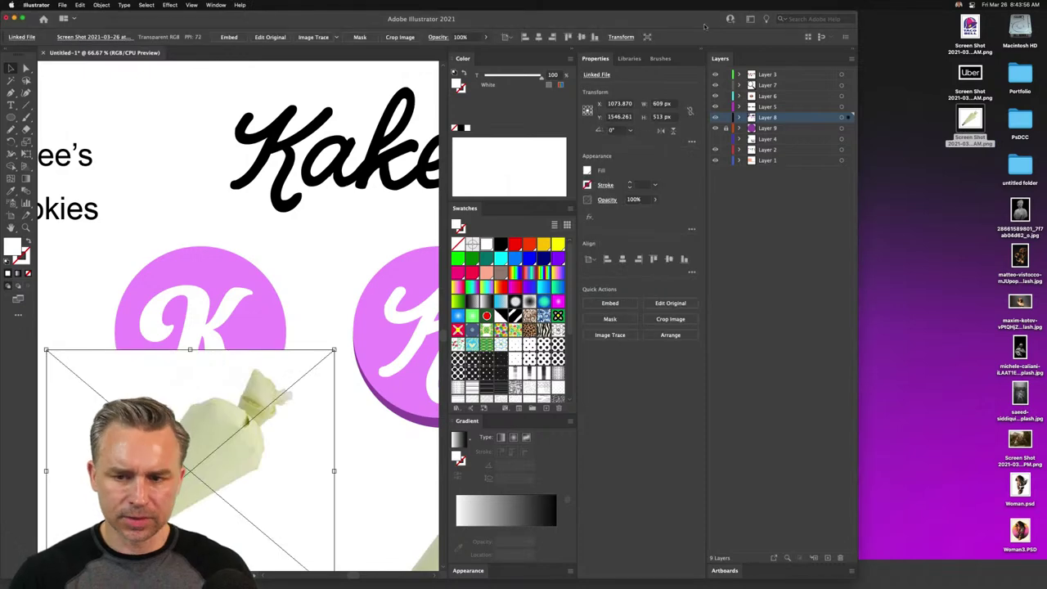
{"action": "double_click", "coordinate": [851, 17]}
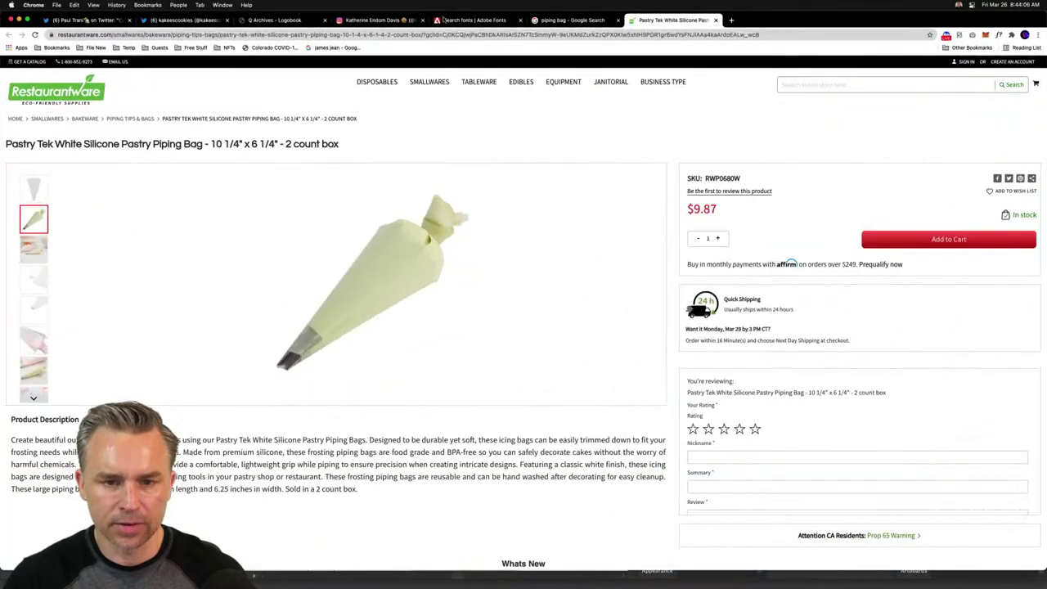
- Switch to Chrome and examine the decorated cookie photos on the kakeescookies Instagram page
{"action": "left_click", "coordinate": [393, 20]}
{"action": "scroll", "coordinate": [319, 184], "scroll_direction": "up", "scroll_amount": 10}
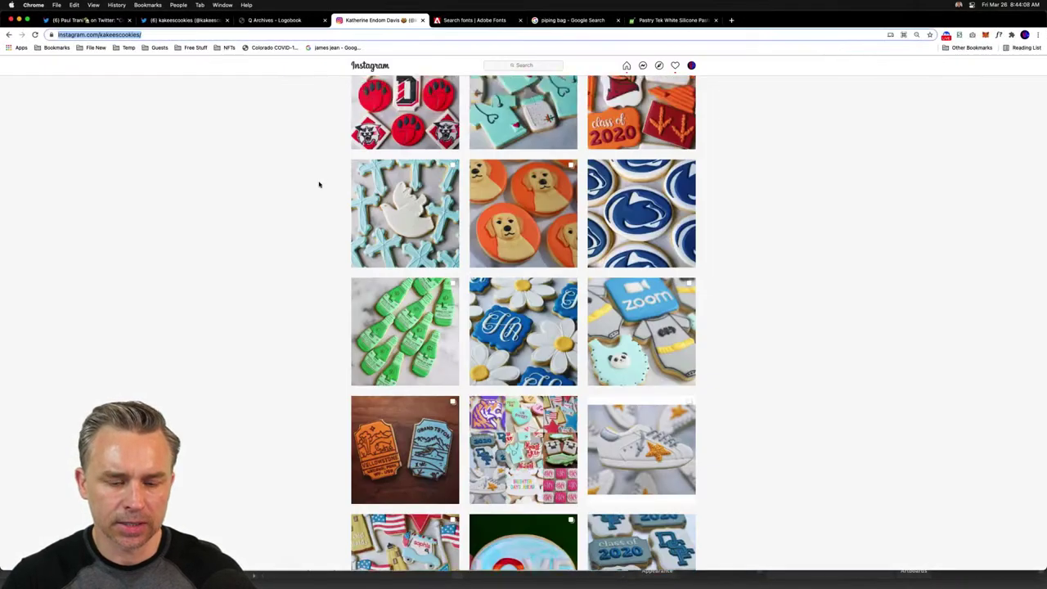
{"action": "scroll", "coordinate": [319, 186], "scroll_direction": "up", "scroll_amount": 10}
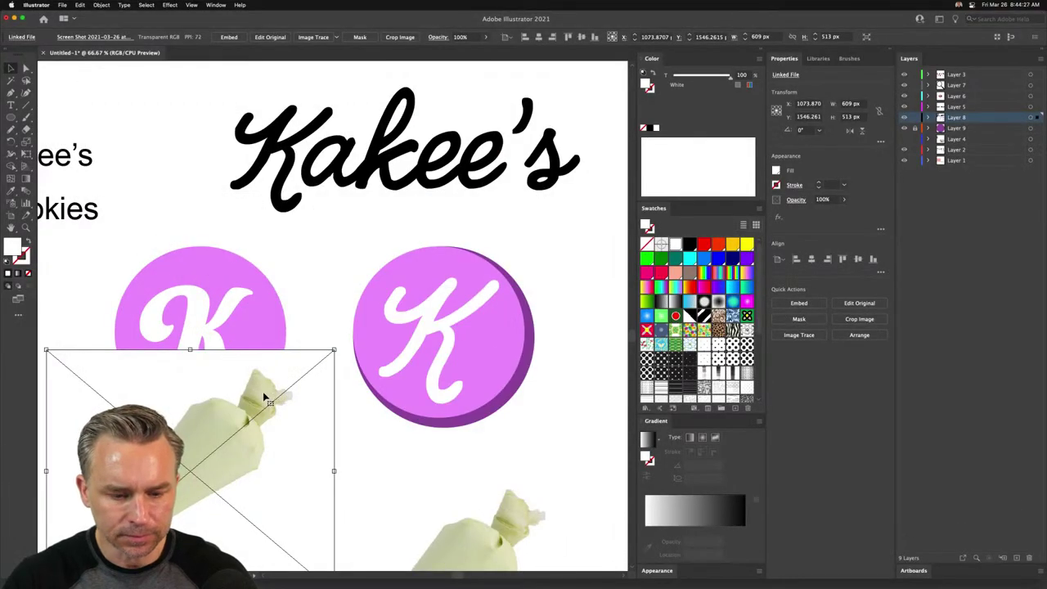
- Back in Illustrator, remove the linked duplicate of the piping bag picture and move the remaining one below and between the two K badges
{"action": "left_click_drag", "start_coordinate": [334, 350], "coordinate": [243, 493]}
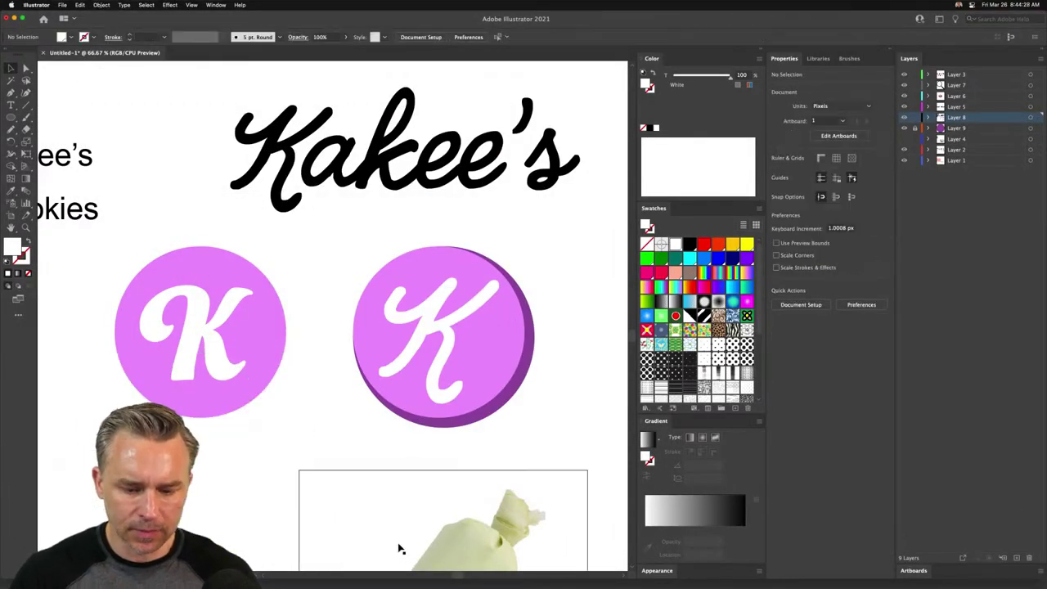
{"action": "left_click_drag", "start_coordinate": [398, 547], "coordinate": [184, 495]}
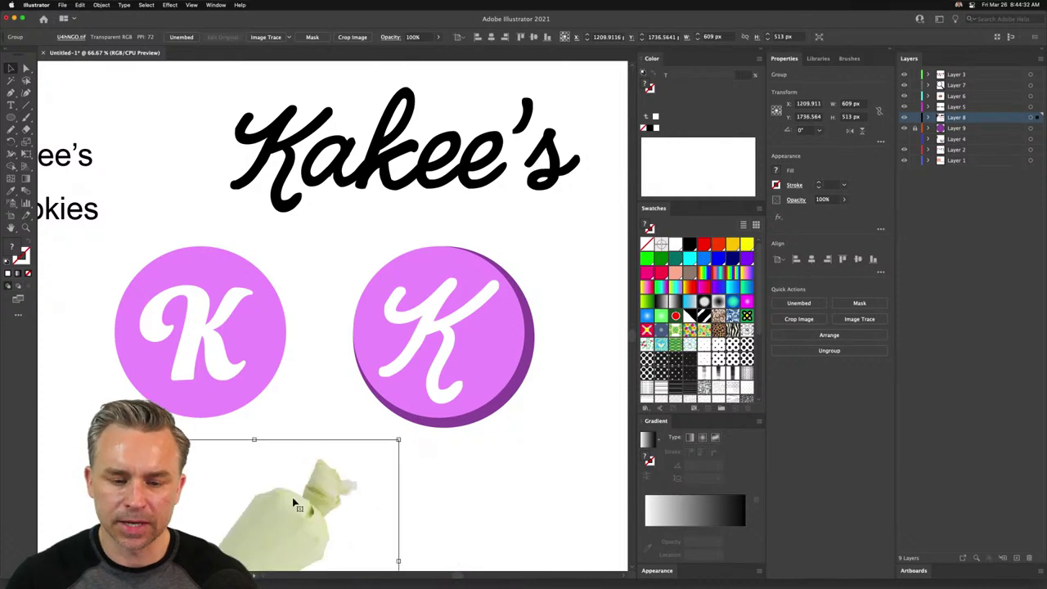
- Copy the script K to the gap between the badges and fill the original K with dark purple 954CA5
{"action": "left_click", "coordinate": [418, 317]}
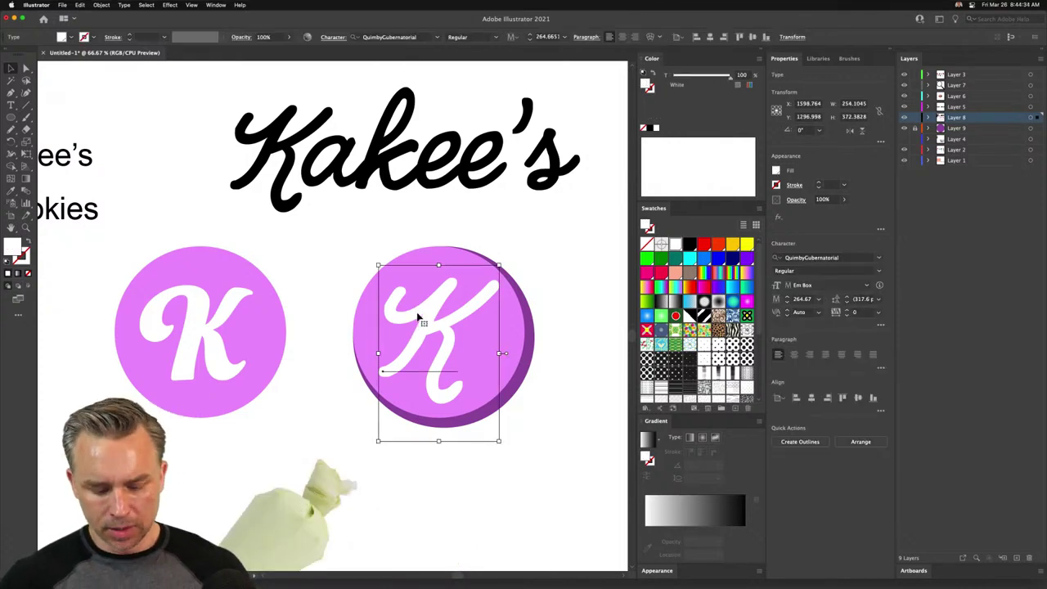
{"action": "left_click_drag", "start_coordinate": [418, 317], "coordinate": [312, 276]}
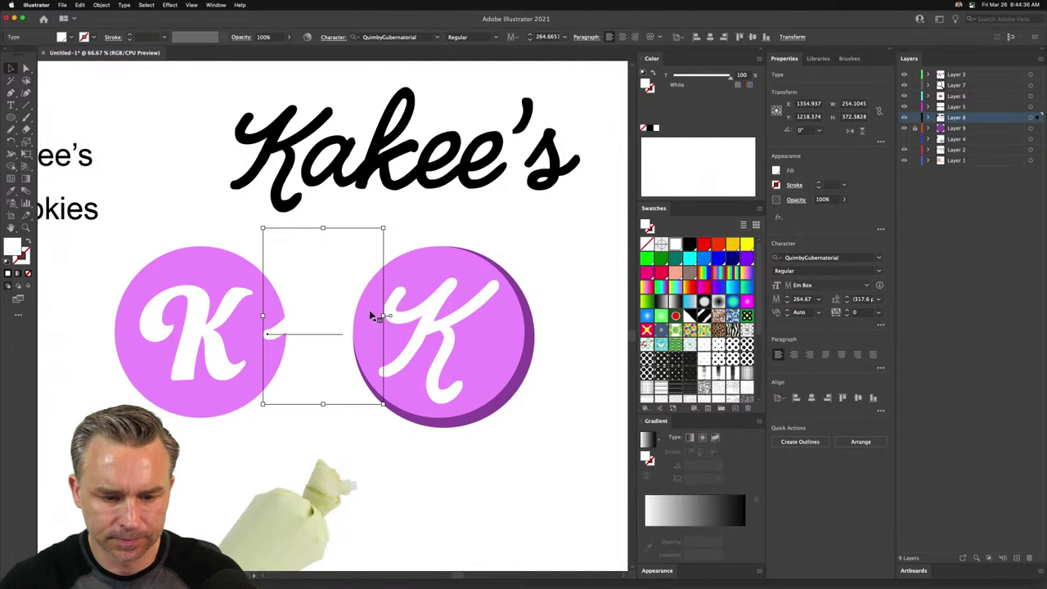
{"action": "key", "text": "super+z"}
{"action": "key", "text": "i"}
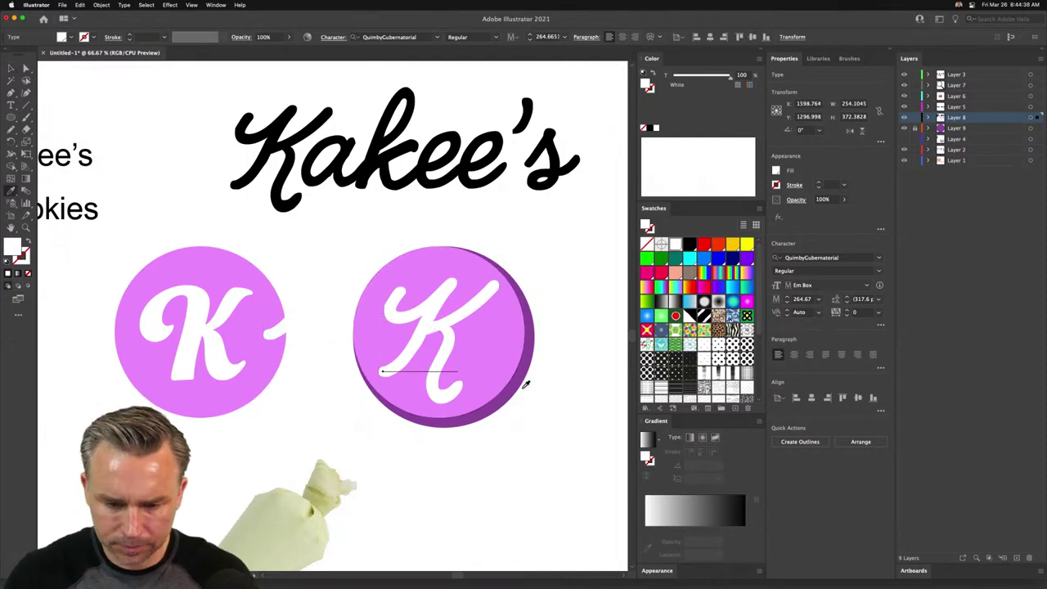
{"action": "left_click", "coordinate": [518, 383]}
{"action": "key", "text": "v"}
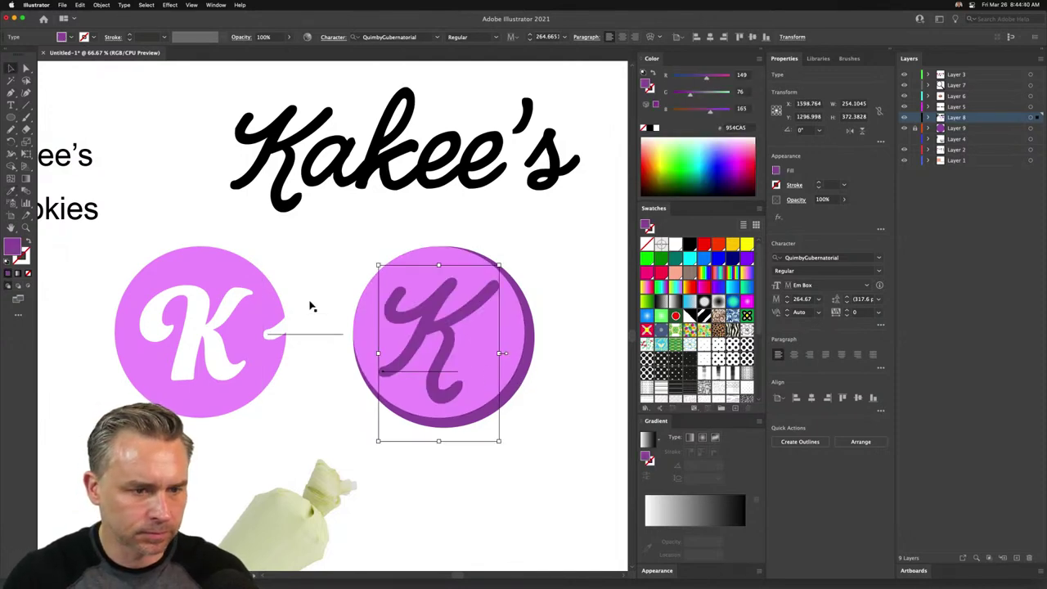
- Move the white K copy onto the script badge, about 9 px left and 4 px up from the dark purple K
{"action": "left_click", "coordinate": [302, 328]}
{"action": "left_click_drag", "start_coordinate": [303, 328], "coordinate": [404, 359]}
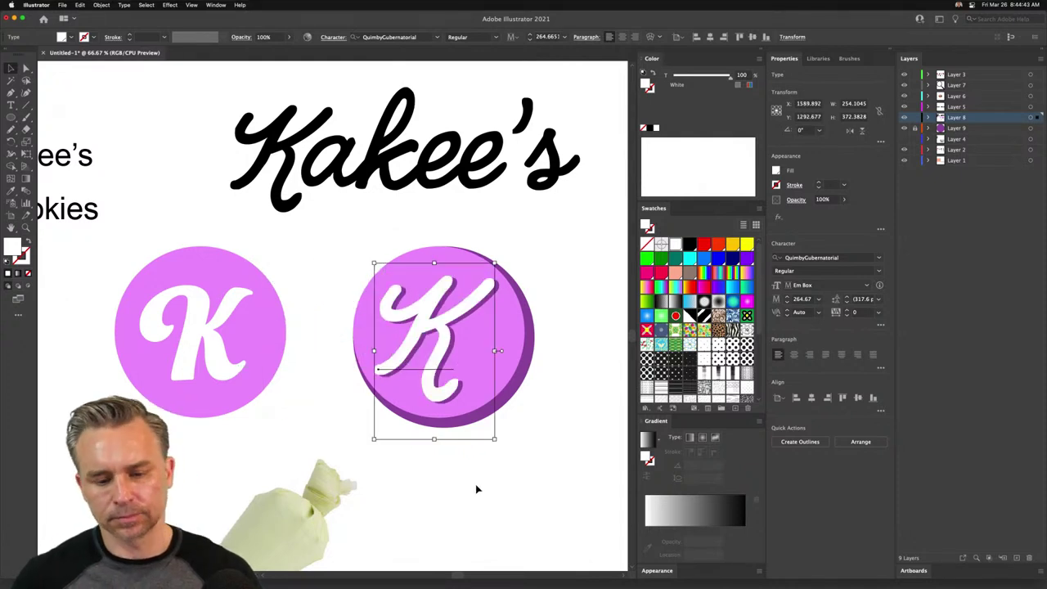
{"action": "left_click", "coordinate": [528, 505]}
{"action": "key", "text": "super+minus"}
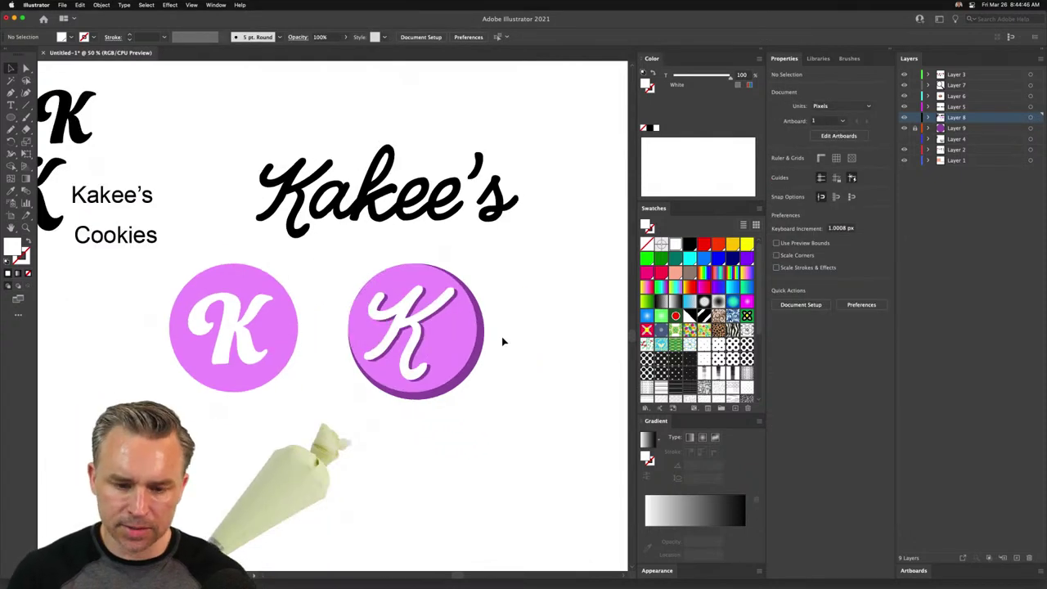
- Duplicate the script K badge's pink circle and both letters about 578 px to the right
{"action": "left_click_drag", "start_coordinate": [468, 439], "coordinate": [511, 453]}
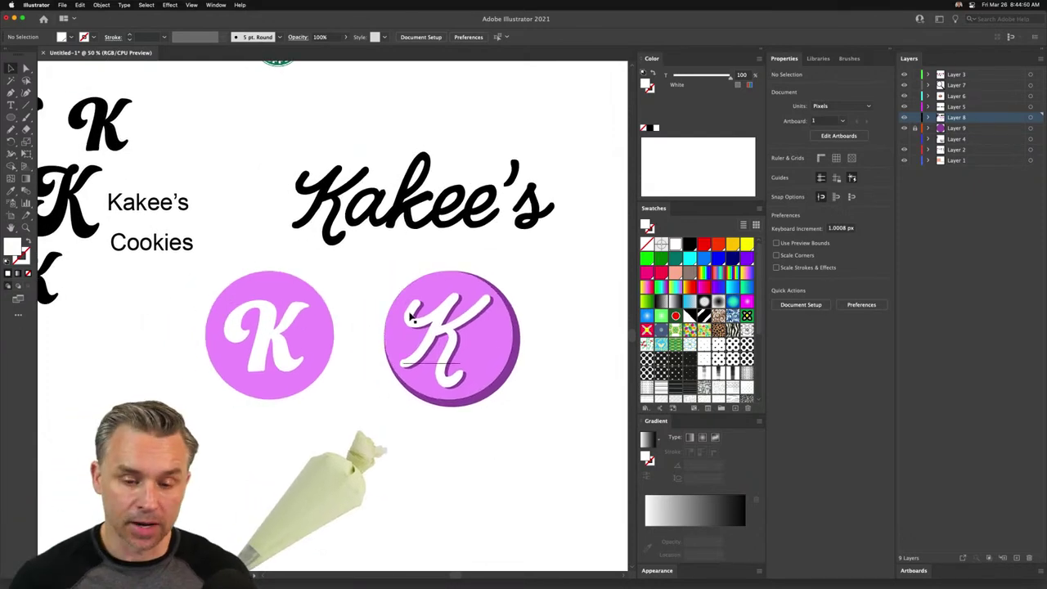
{"action": "left_click_drag", "start_coordinate": [540, 405], "coordinate": [374, 269]}
{"action": "scroll", "coordinate": [328, 295], "scroll_direction": "right", "scroll_amount": 5}
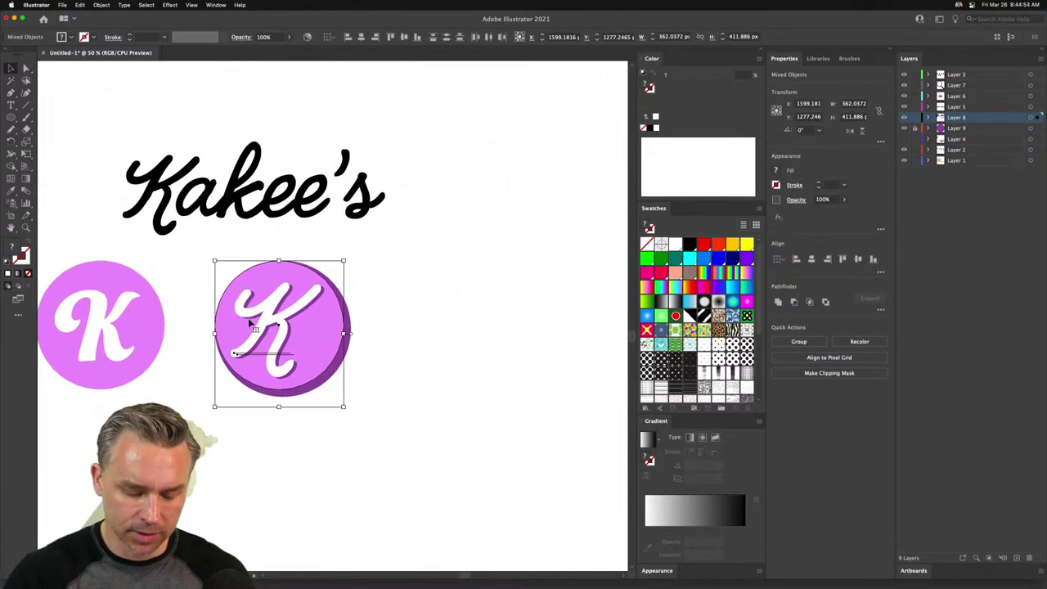
{"action": "left_click_drag", "start_coordinate": [251, 324], "coordinate": [467, 326]}
{"action": "left_click", "coordinate": [509, 147]}
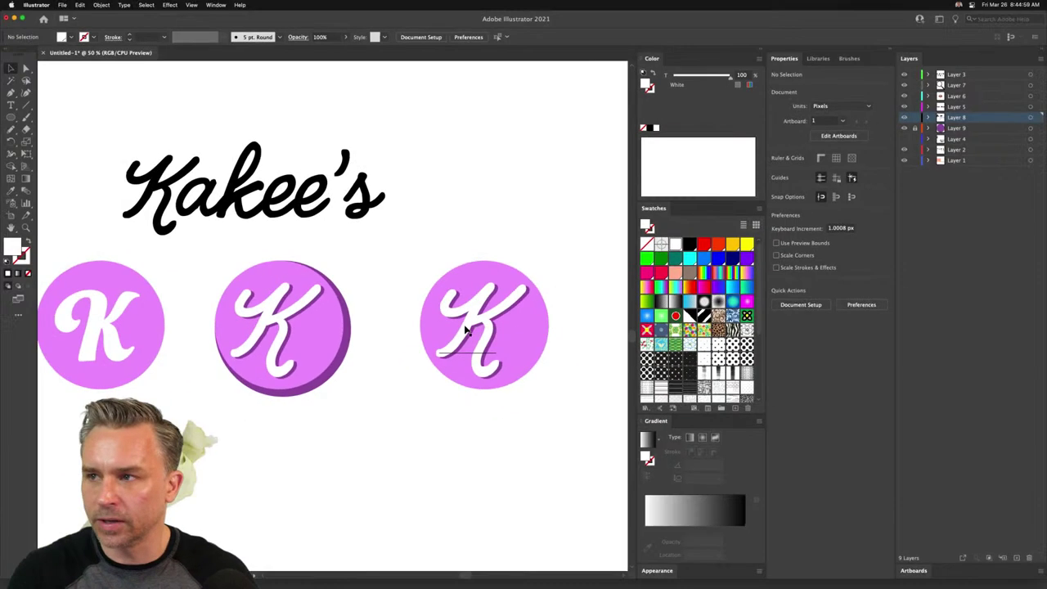
- Copy the duplicated script K badge about 505 px straight up, beside the Kakee's wordmark
{"action": "left_click_drag", "start_coordinate": [520, 221], "coordinate": [441, 381]}
{"action": "left_click_drag", "start_coordinate": [498, 330], "coordinate": [514, 147]}
{"action": "scroll", "coordinate": [418, 149], "scroll_direction": "up", "scroll_amount": 5}
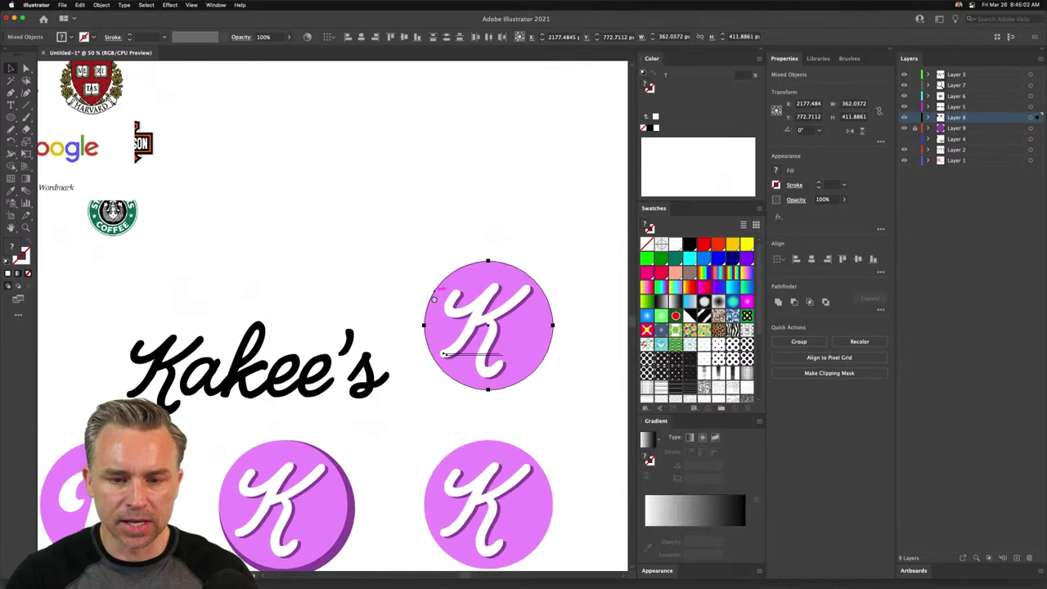
{"action": "scroll", "coordinate": [400, 246], "scroll_direction": "up", "scroll_amount": 2}
{"action": "left_click", "coordinate": [196, 259]}
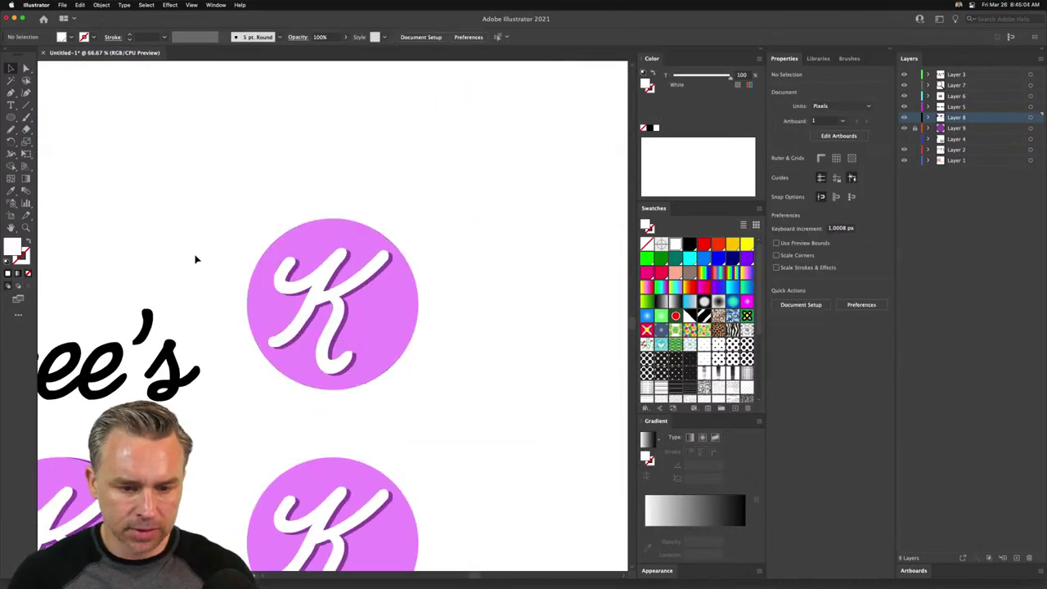
- Delete the upper badge's pink circle and dark purple K, keeping only its white K in the empty space beside the wordmark
{"action": "scroll", "coordinate": [309, 243], "scroll_direction": "left", "scroll_amount": 3}
{"action": "left_click", "coordinate": [394, 289]}
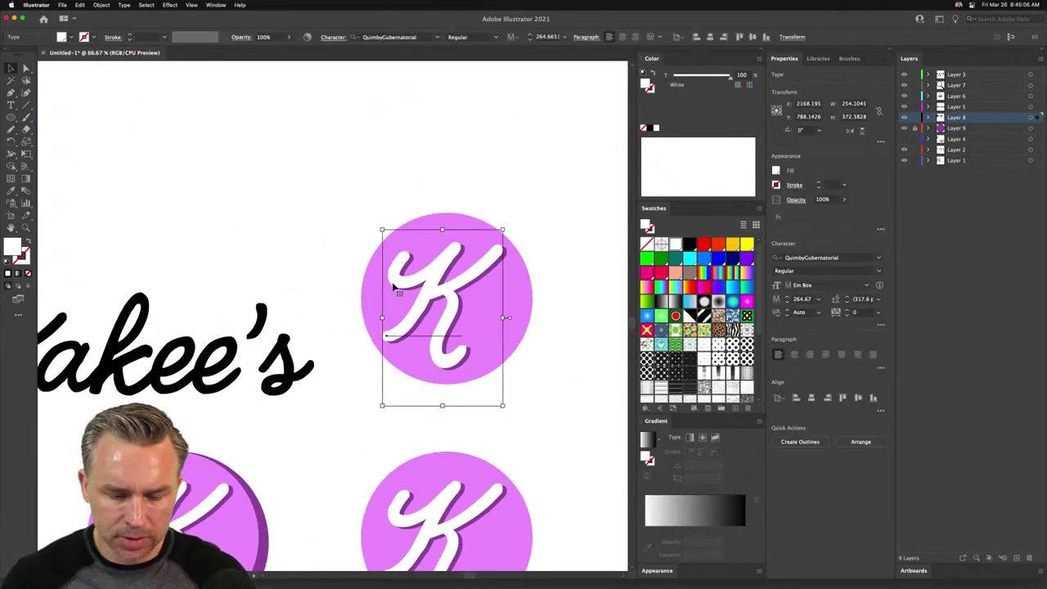
{"action": "left_click_drag", "start_coordinate": [394, 289], "coordinate": [245, 285]}
{"action": "left_click", "coordinate": [409, 303]}
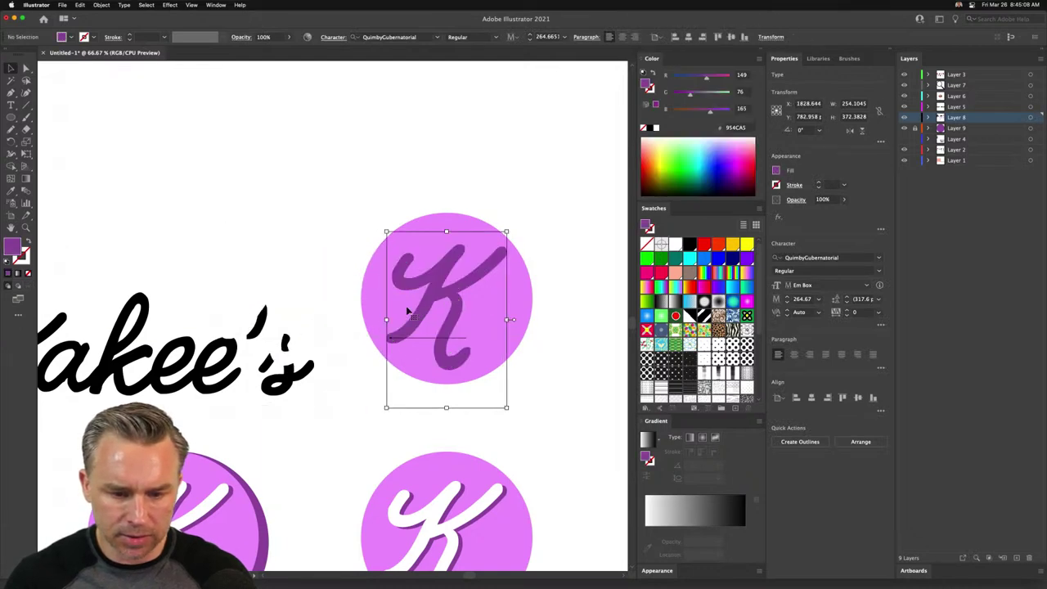
{"action": "key", "text": "Delete"}
{"action": "left_click", "coordinate": [245, 269]}
{"action": "key", "text": "ctrl+z"}
{"action": "key", "text": "ctrl+z"}
{"action": "key", "text": "ctrl+z"}
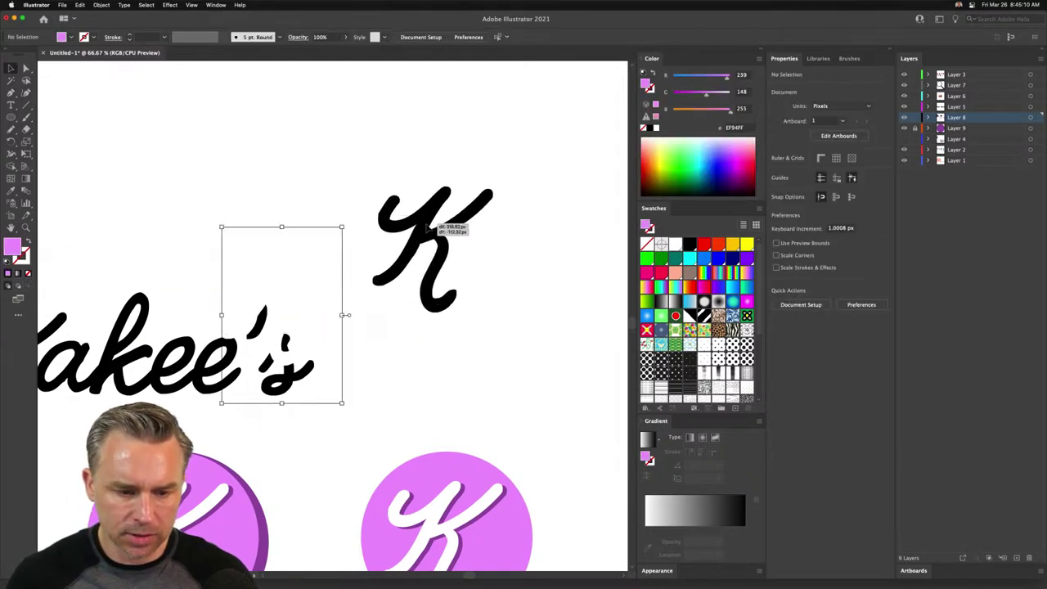
- Fill the standalone K beside the Kakee's wordmark with the pink sampled from the script badge's circle
{"action": "key", "text": "i"}
{"action": "left_click", "coordinate": [462, 456]}
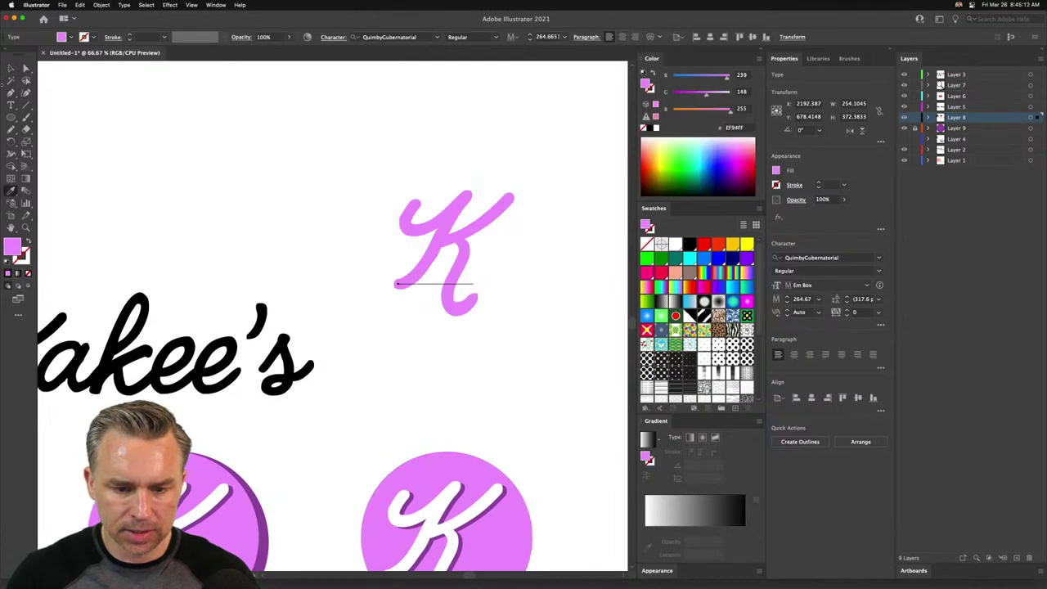
{"action": "left_click", "coordinate": [10, 68]}
- Start a 3D Extrude & Bevel effect on the pink K with a custom rotation of 8°, 5° and 0°, previewed on the canvas
{"action": "left_click", "coordinate": [169, 5]}
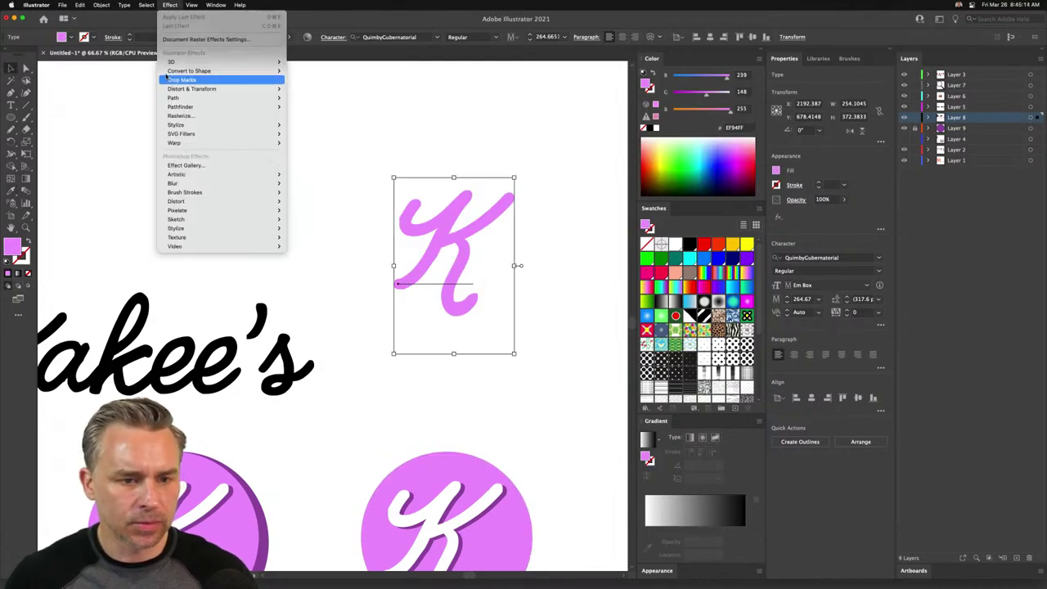
{"action": "mouse_move", "coordinate": [171, 62]}
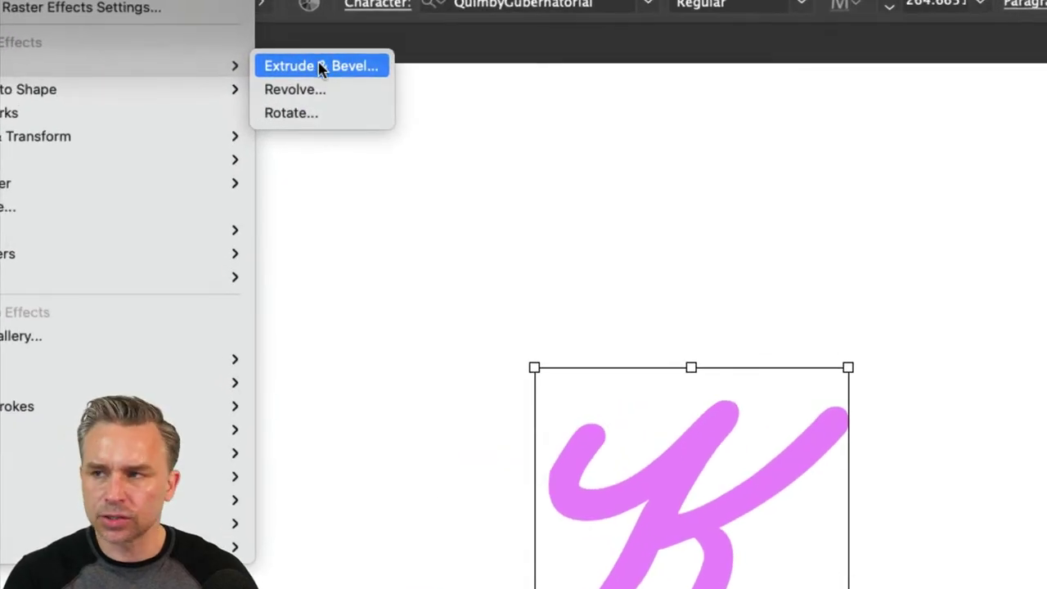
{"action": "left_click", "coordinate": [309, 62]}
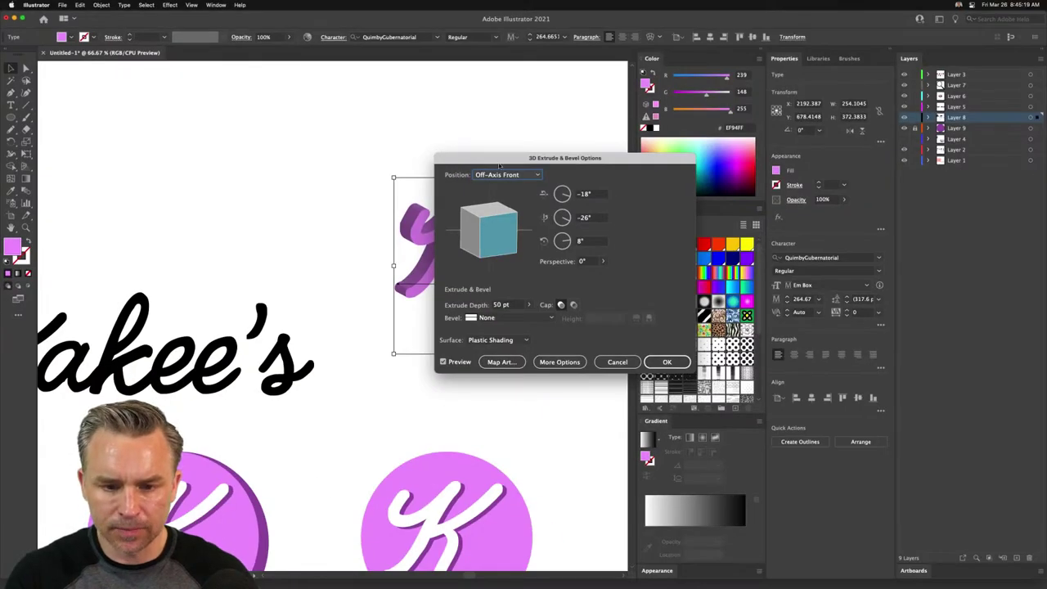
{"action": "left_click_drag", "start_coordinate": [499, 162], "coordinate": [611, 161]}
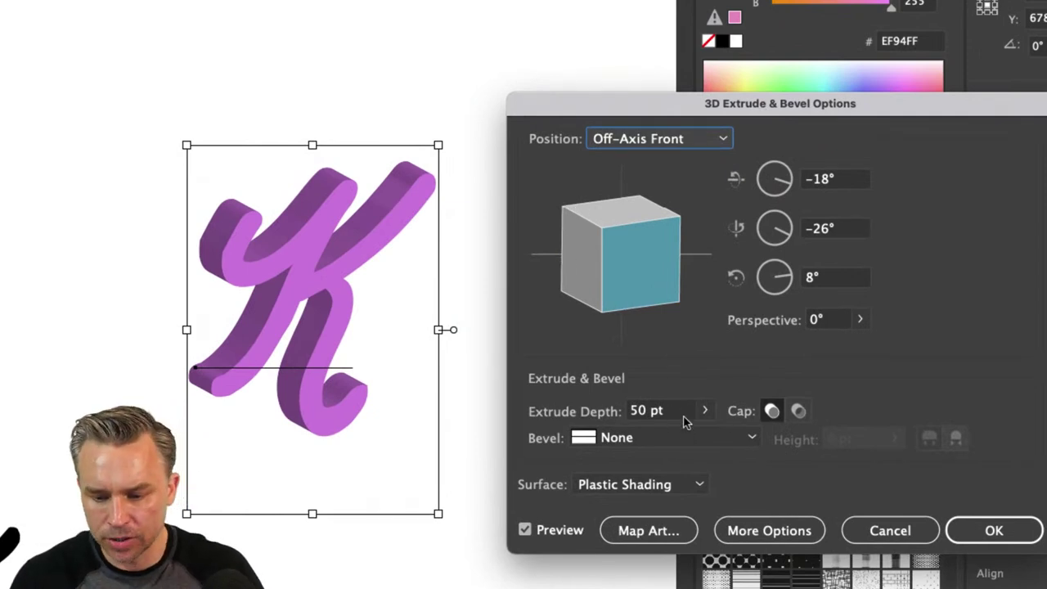
{"action": "left_click", "coordinate": [687, 138]}
{"action": "left_click", "coordinate": [754, 166]}
{"action": "left_click_drag", "start_coordinate": [674, 254], "coordinate": [615, 260]}
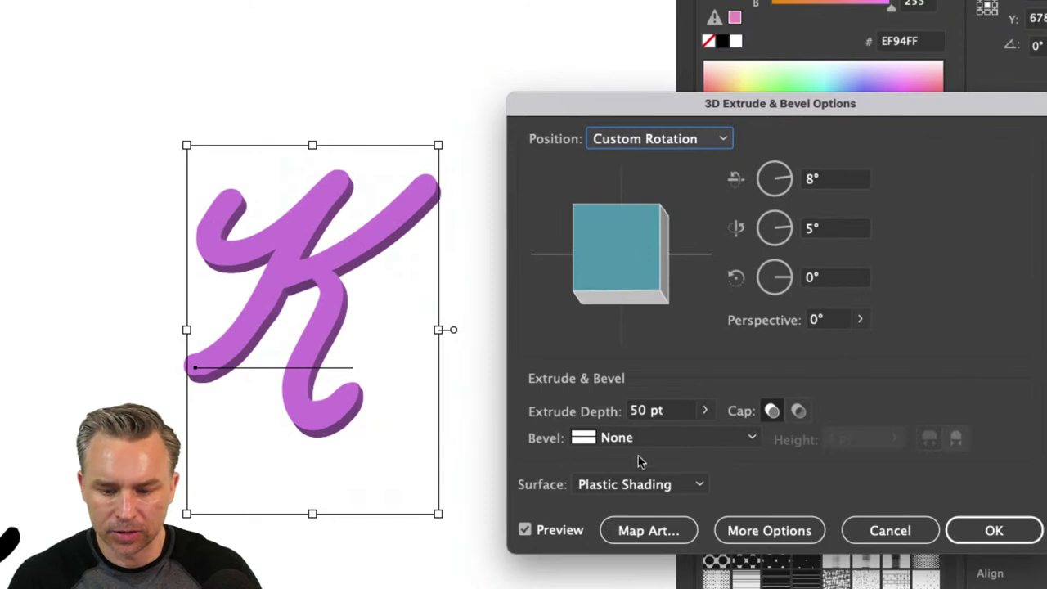
- Give the K's extrusion a Rounded bevel with a height of 8 pt
{"action": "left_click", "coordinate": [670, 437]}
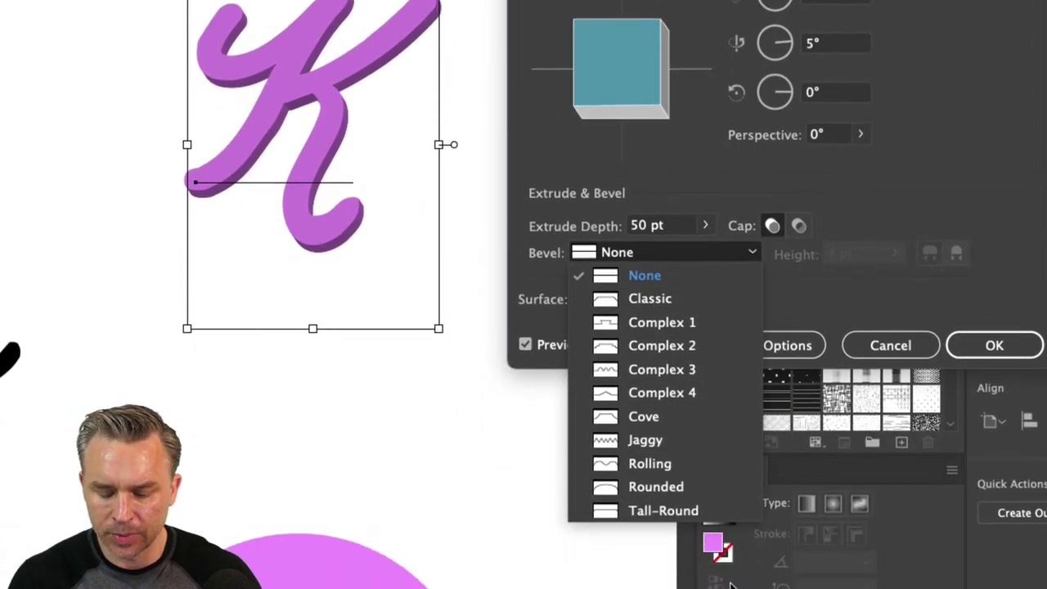
{"action": "left_click", "coordinate": [682, 488]}
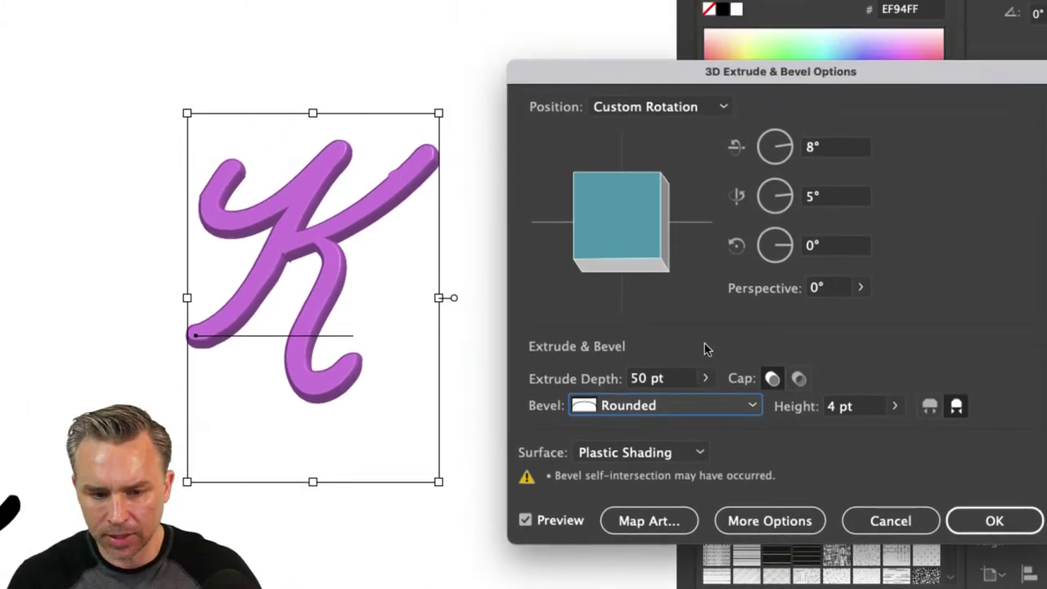
{"action": "left_click", "coordinate": [894, 405]}
{"action": "left_click", "coordinate": [841, 435]}
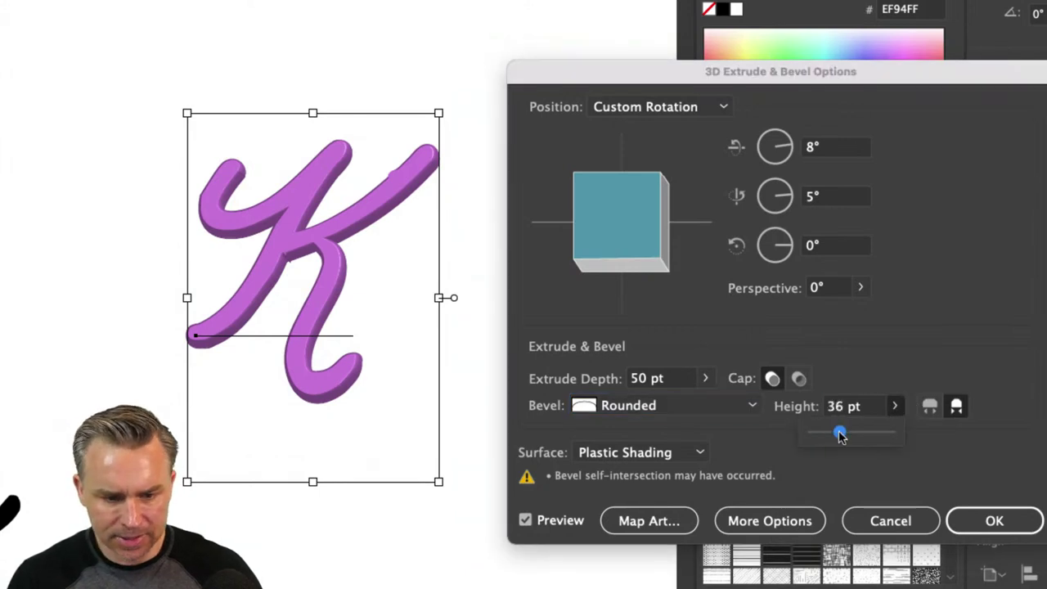
{"action": "left_click_drag", "start_coordinate": [837, 434], "coordinate": [821, 438]}
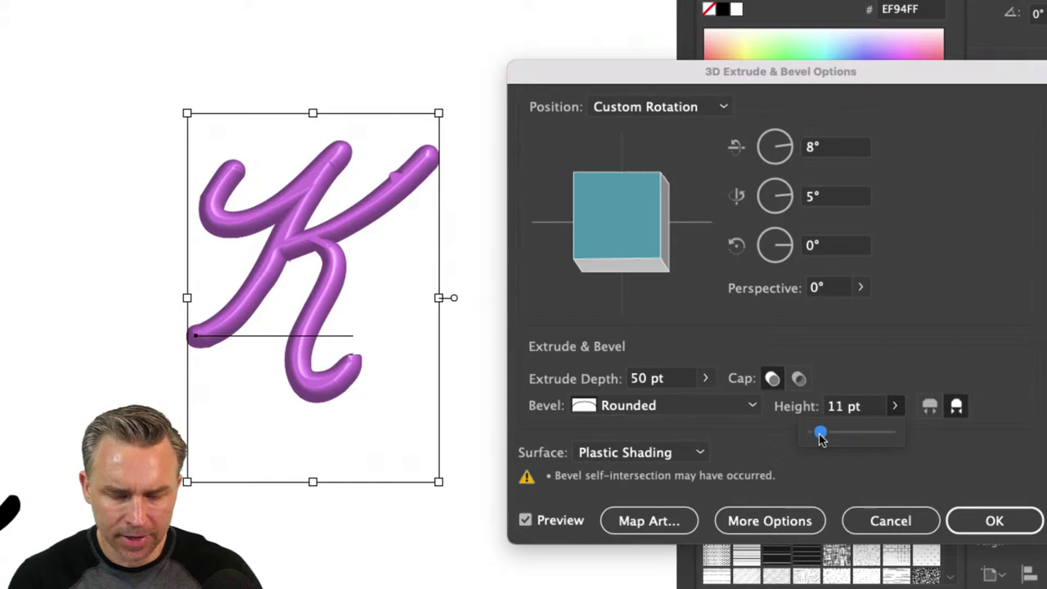
{"action": "left_click_drag", "start_coordinate": [821, 439], "coordinate": [819, 439]}
- Keep Plastic Shading as the surface, expand the lighting options and shift the light to the upper left of the shading sphere
{"action": "left_click", "coordinate": [618, 452]}
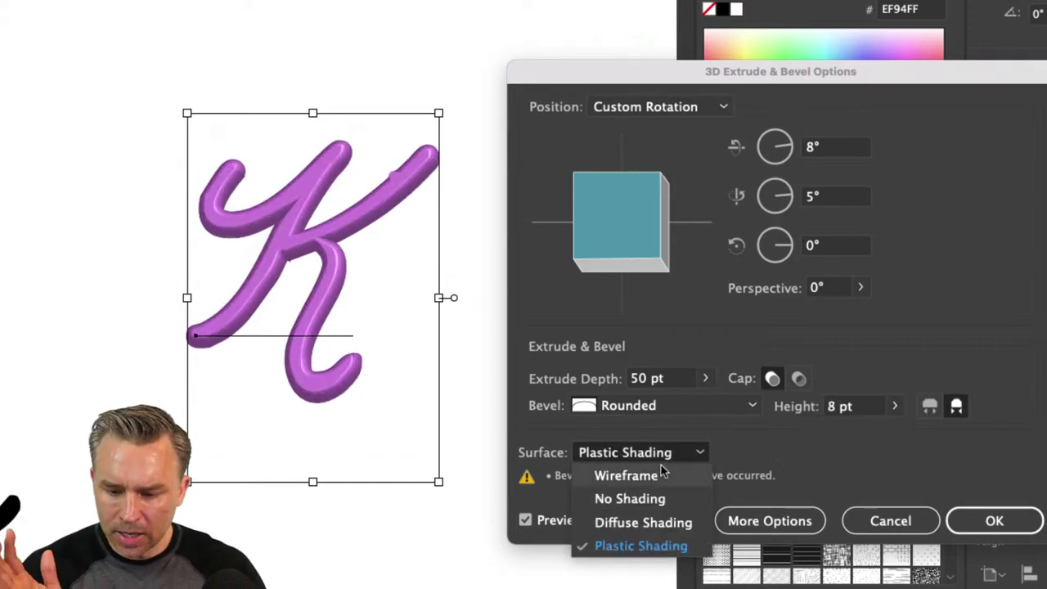
{"action": "left_click", "coordinate": [643, 544]}
{"action": "left_click", "coordinate": [752, 520]}
{"action": "left_click_drag", "start_coordinate": [634, 86], "coordinate": [615, 25]}
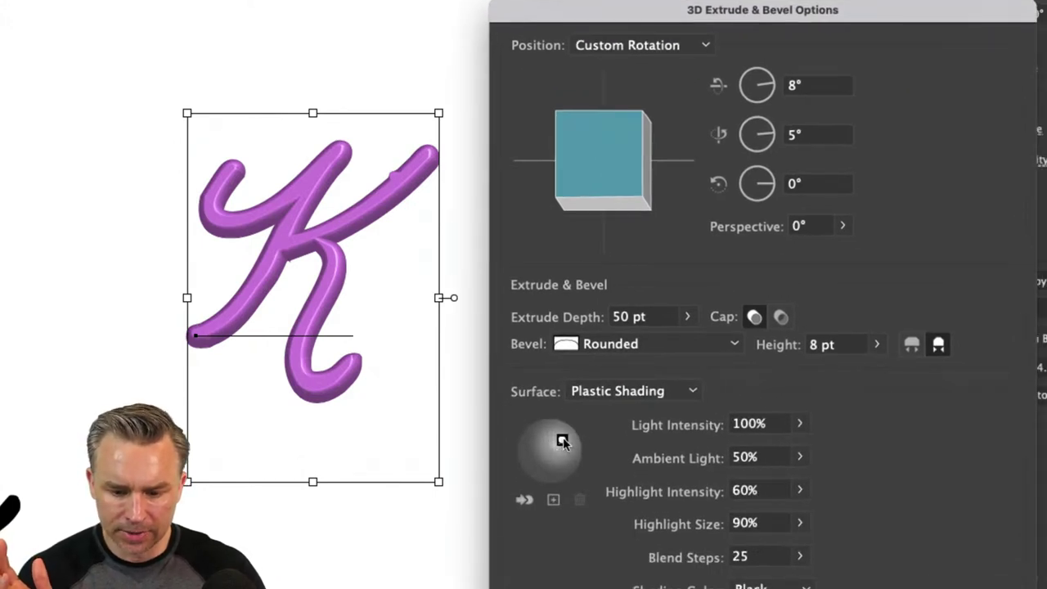
{"action": "left_click_drag", "start_coordinate": [562, 440], "coordinate": [544, 438]}
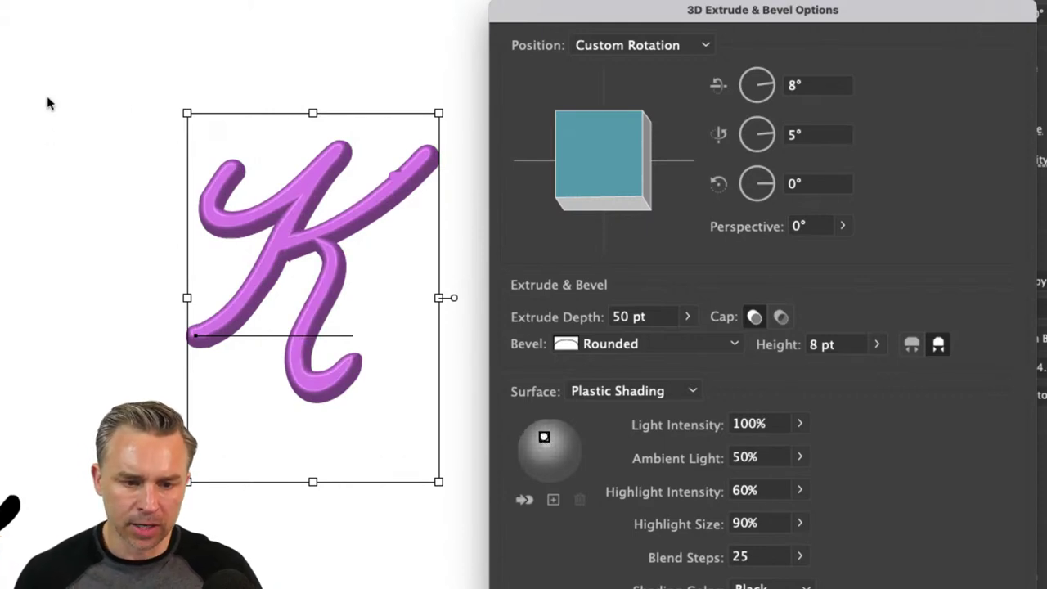
- Set the K's extrude depth to 20 pt
{"action": "left_click", "coordinate": [658, 316]}
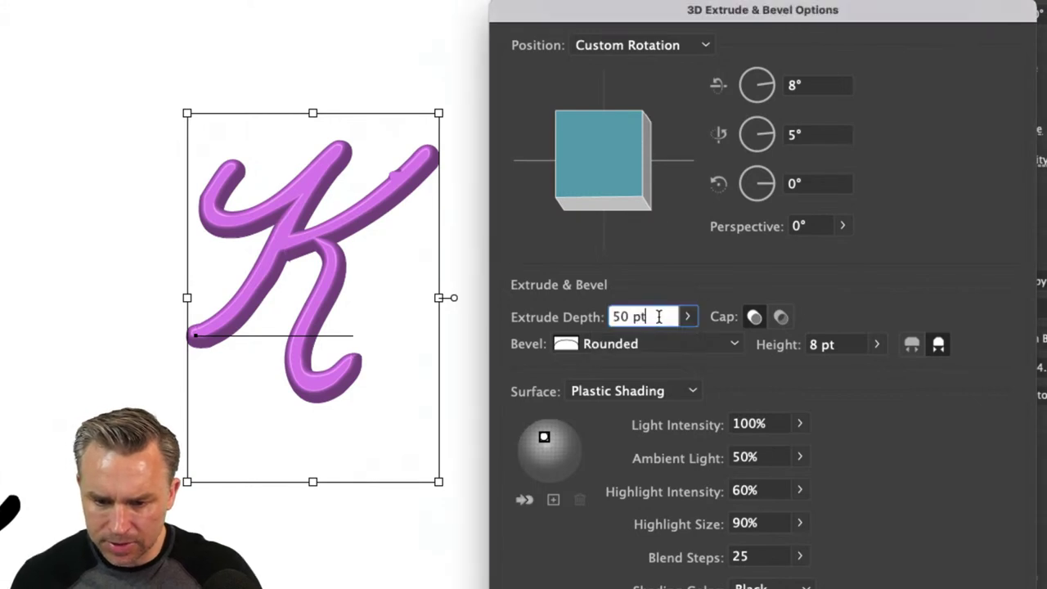
{"action": "left_click_drag", "start_coordinate": [658, 317], "coordinate": [516, 305]}
{"action": "type", "text": "20"}
{"action": "key", "text": "Tab"}
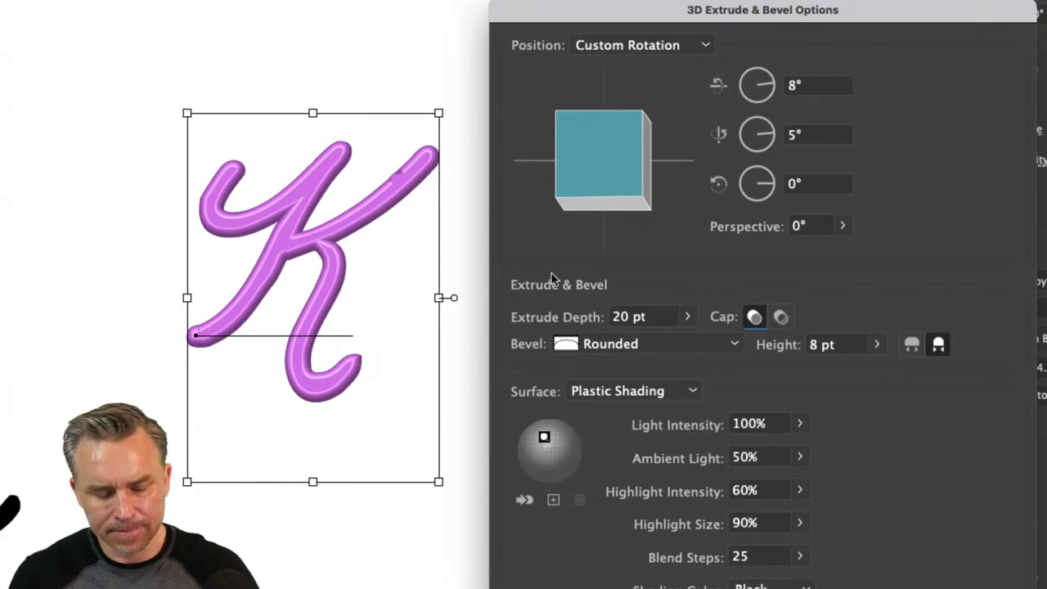
- Try a bevel height of 3 pt on the K
{"action": "left_click_drag", "start_coordinate": [849, 345], "coordinate": [762, 332]}
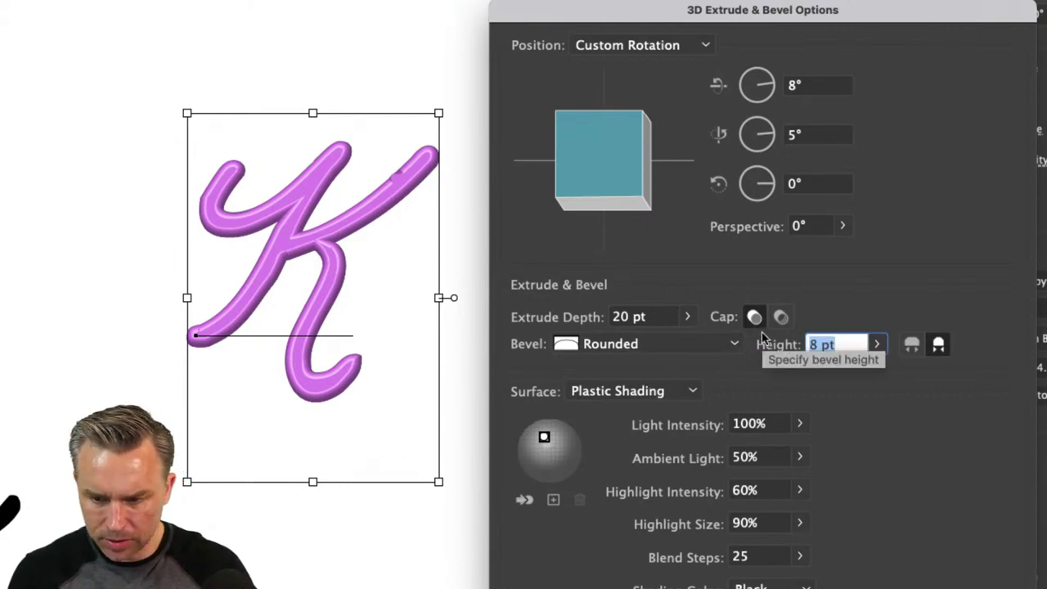
{"action": "type", "text": "3"}
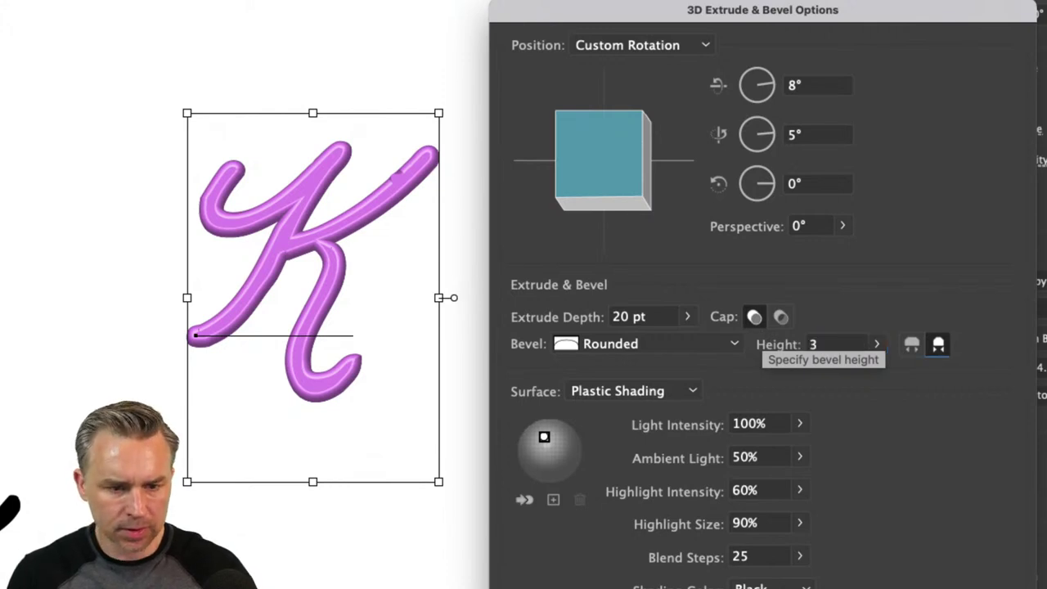
{"action": "key", "text": "Tab"}
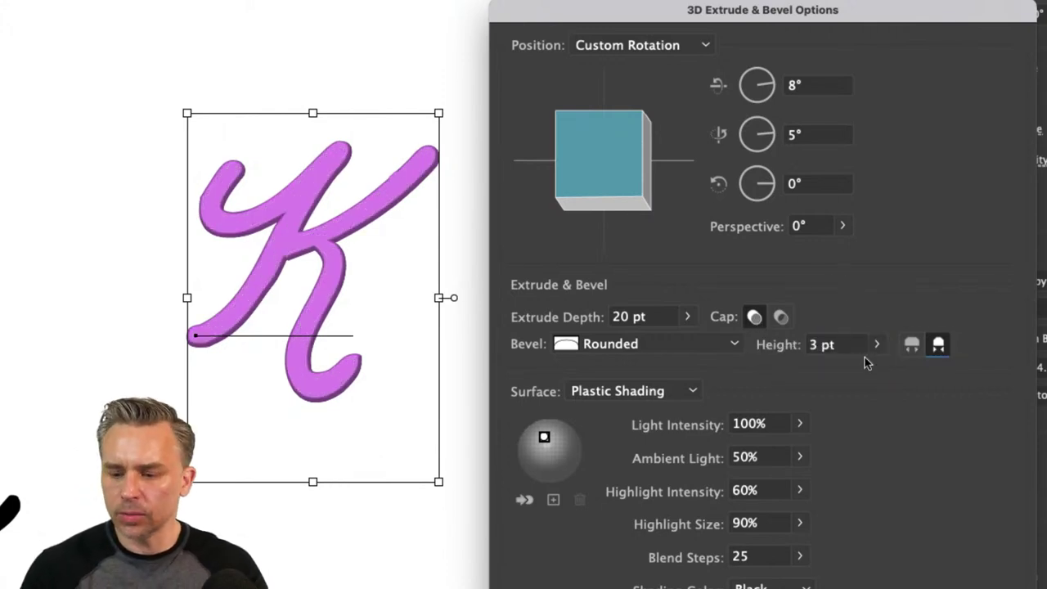
- Set the K's bevel height to 7 pt and apply the Extrude & Bevel effect
{"action": "key", "text": "shift+Tab"}
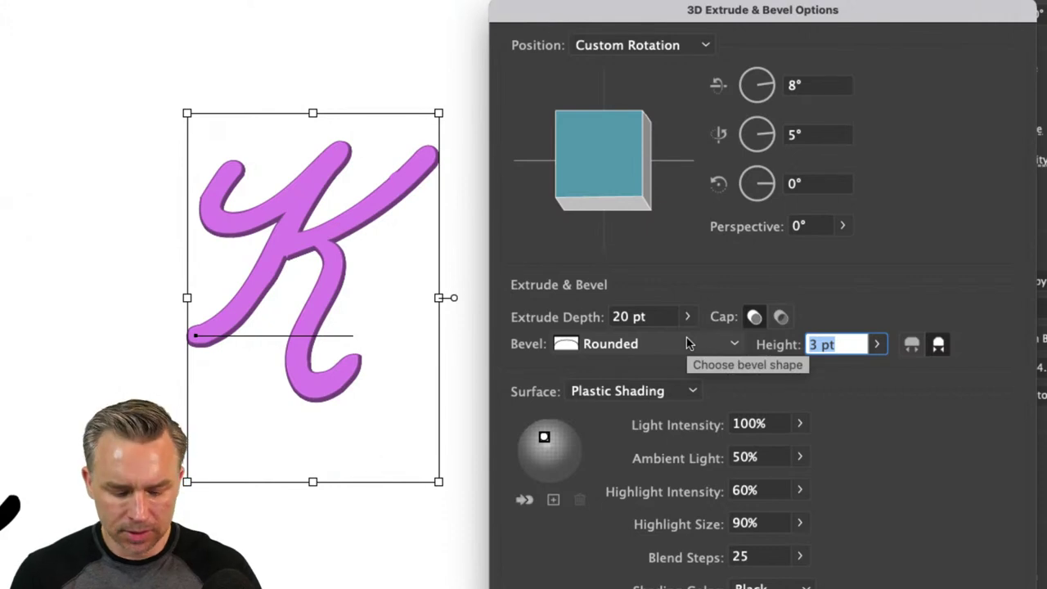
{"action": "type", "text": "8"}
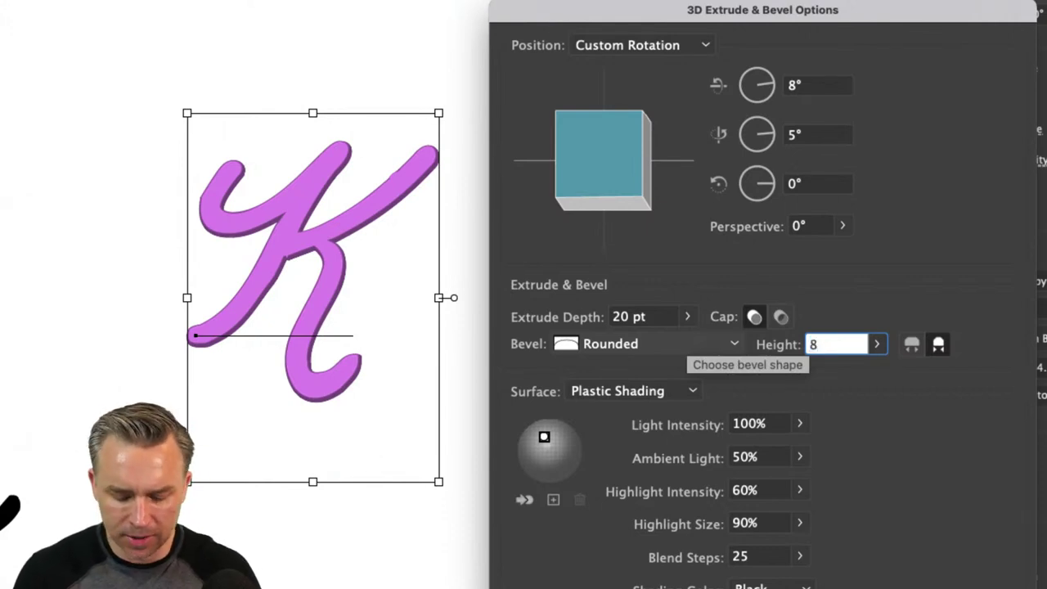
{"action": "key", "text": "Tab"}
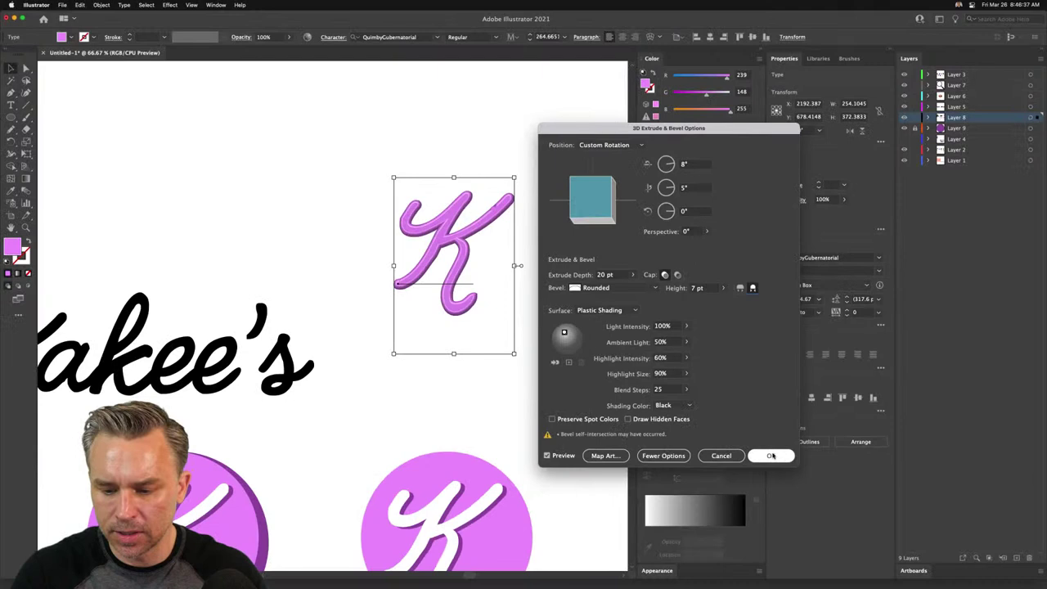
{"action": "left_click", "coordinate": [771, 456]}
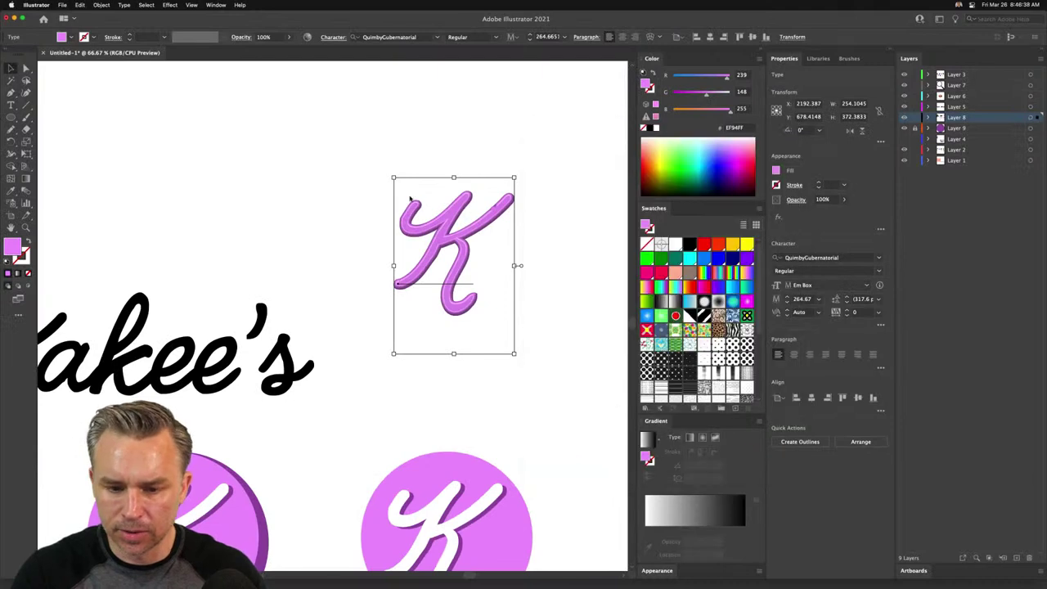
- Place a plain pink copy of the K about 332 px left and 105 px above the beveled K and convert it to outlines
{"action": "left_click_drag", "start_coordinate": [446, 183], "coordinate": [282, 183]}
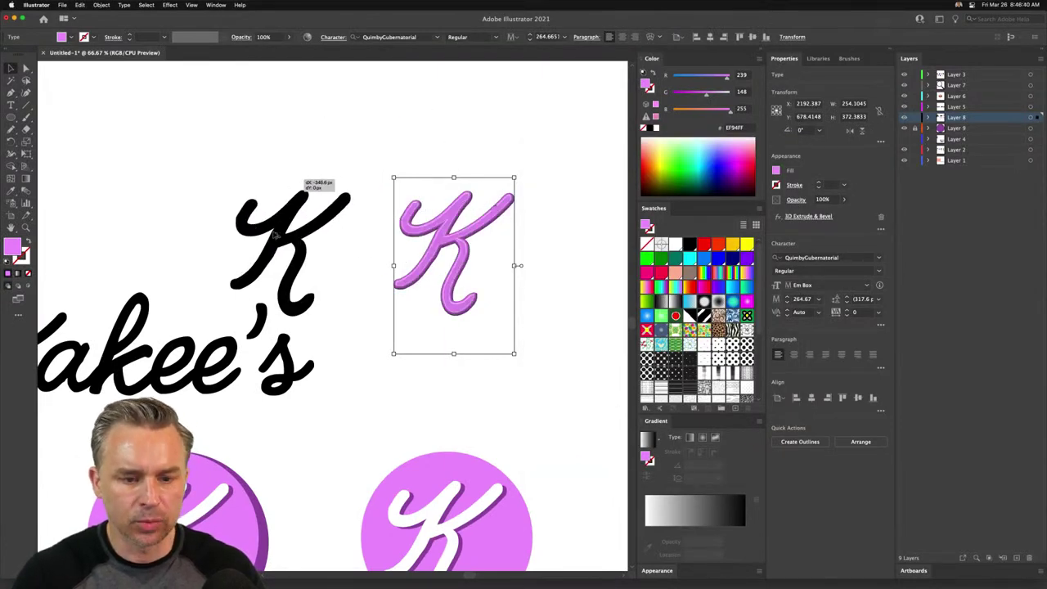
{"action": "left_click_drag", "start_coordinate": [275, 235], "coordinate": [283, 196]}
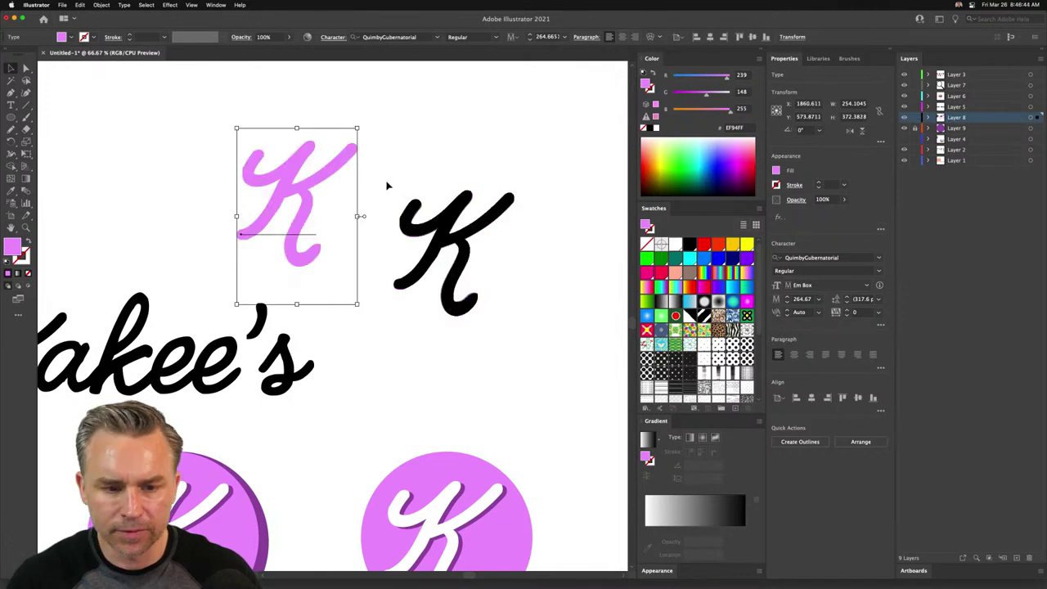
{"action": "left_click", "coordinate": [124, 5]}
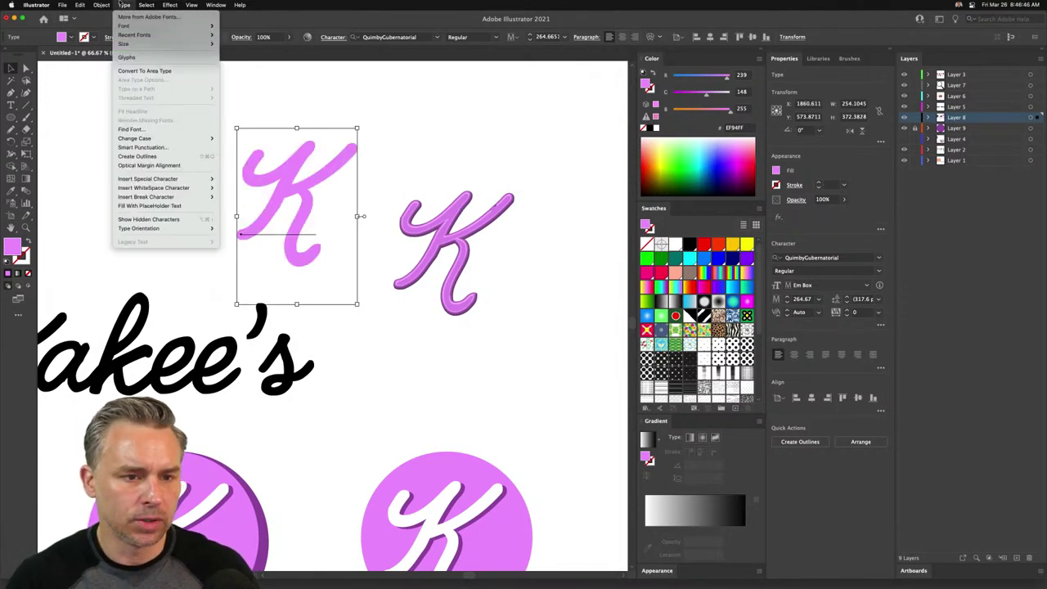
{"action": "left_click", "coordinate": [131, 157]}
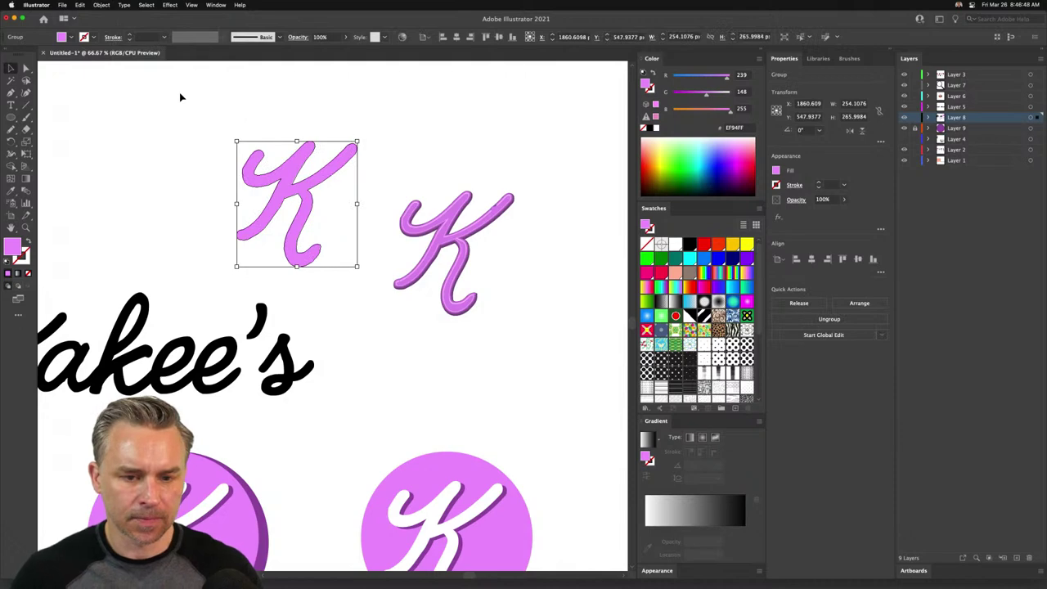
- Simplify the outlined K's path while viewing it in outline mode, and return to the normal preview
{"action": "key", "text": "super+equal"}
{"action": "key", "text": "super+equal"}
{"action": "key", "text": "super+y"}
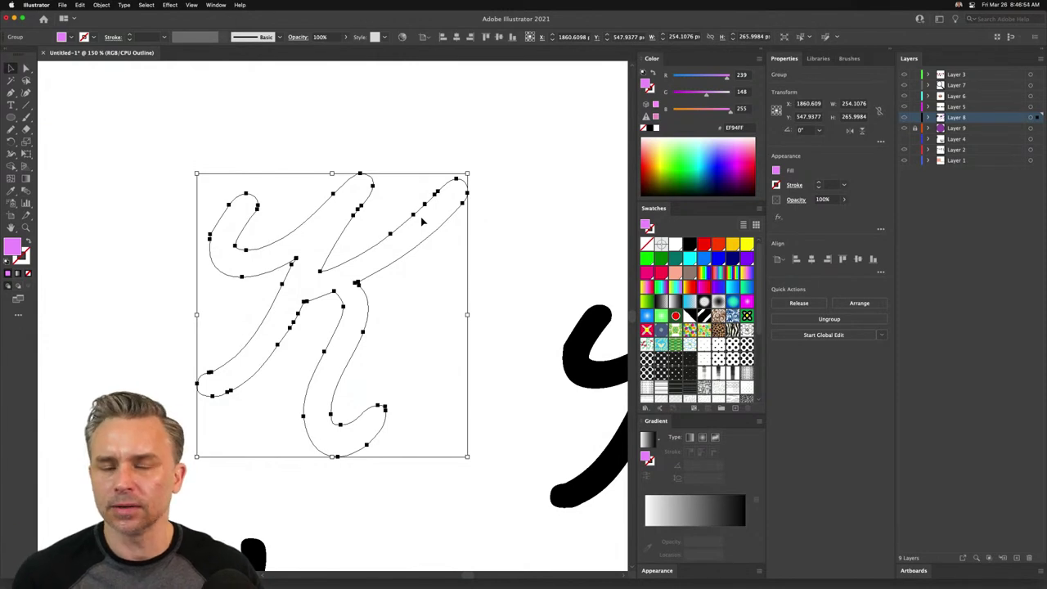
{"action": "left_click", "coordinate": [105, 6]}
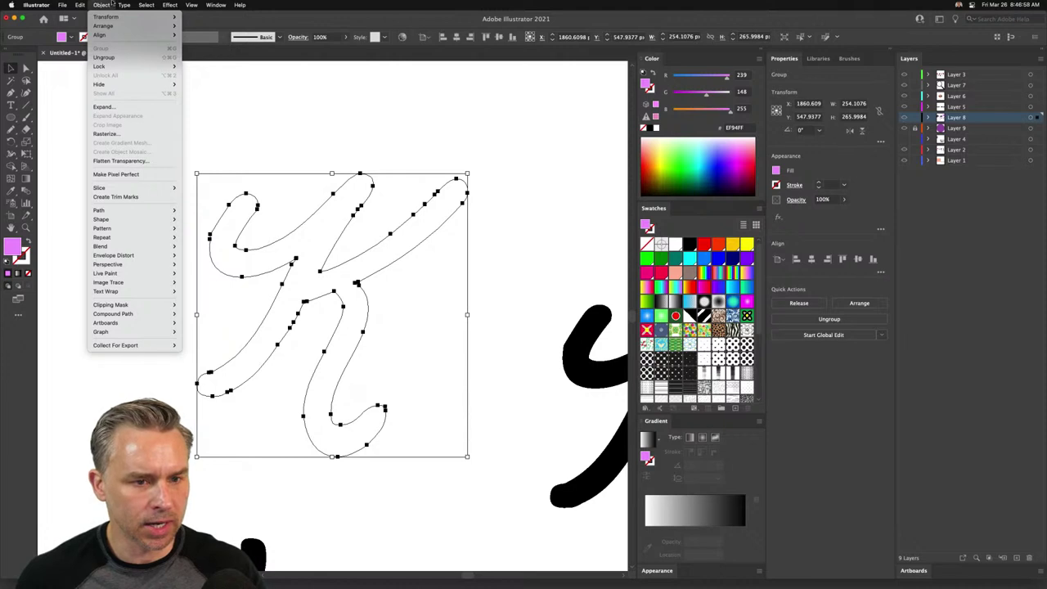
{"action": "mouse_move", "coordinate": [122, 211]}
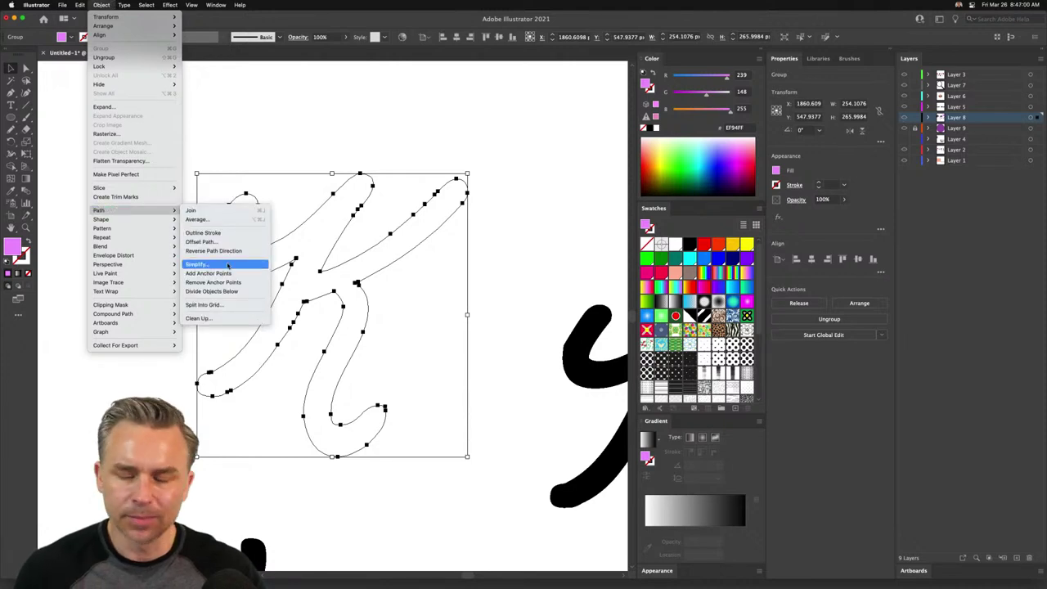
{"action": "left_click", "coordinate": [227, 266]}
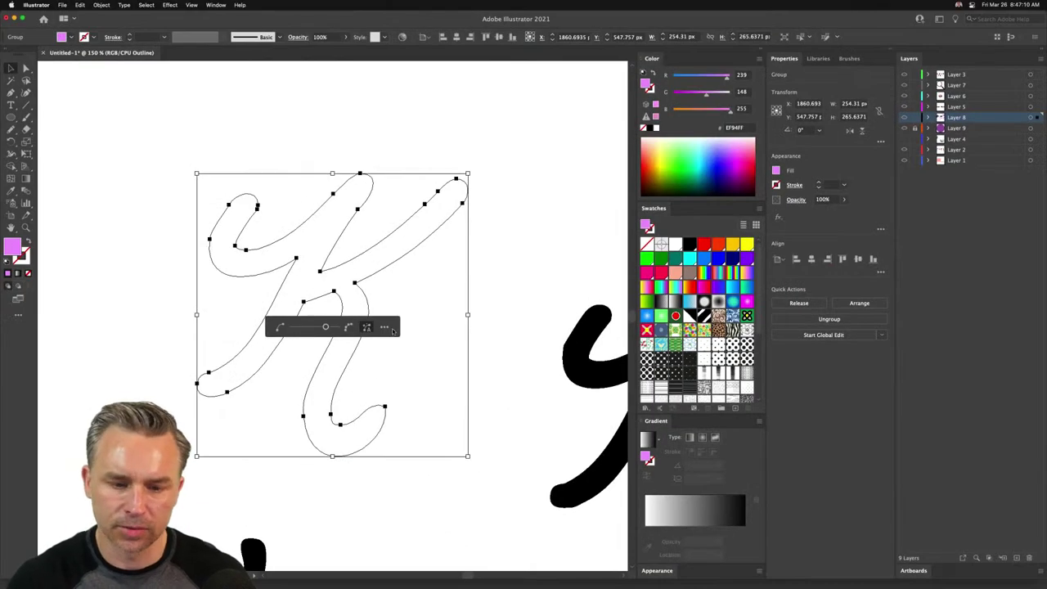
{"action": "left_click", "coordinate": [403, 111]}
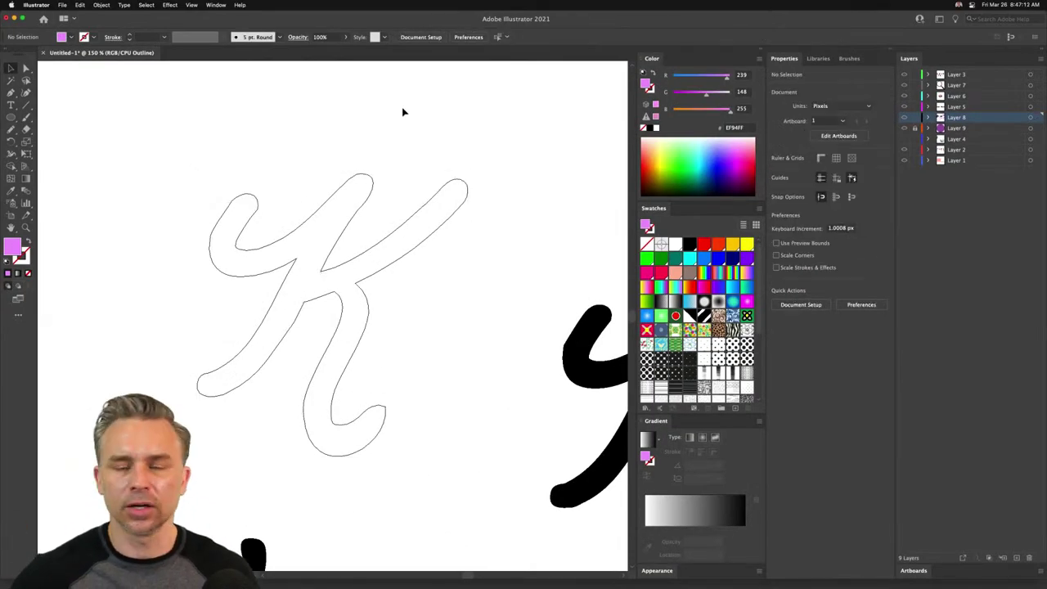
{"action": "left_click", "coordinate": [282, 242]}
{"action": "key", "text": "ctrl+y"}
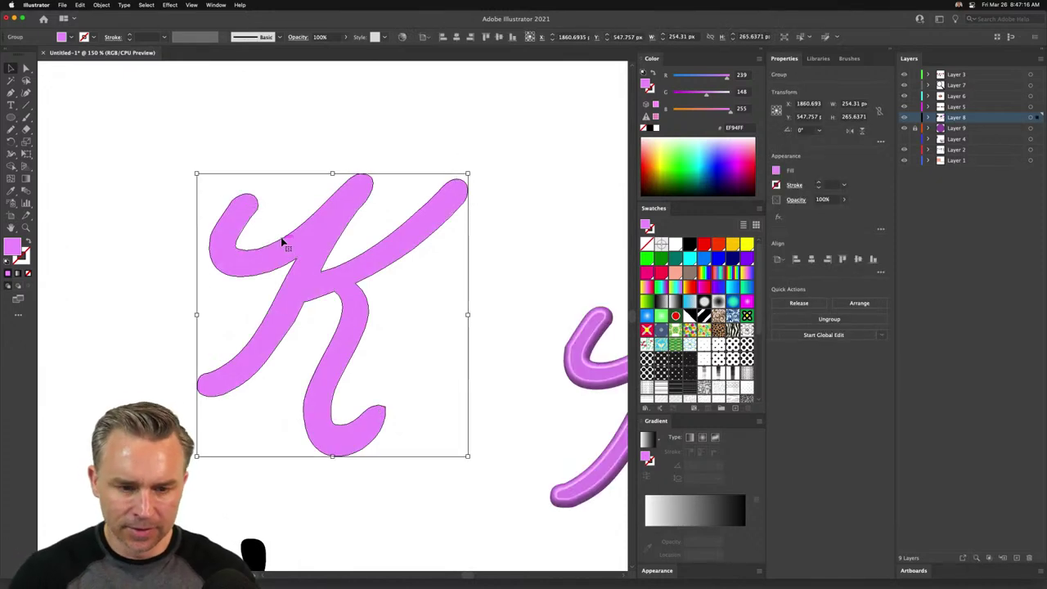
- Duplicate the simplified K and position one of the two above the beveled K, at about X 2259, Y 351 px
{"action": "left_click_drag", "start_coordinate": [319, 283], "coordinate": [429, 313]}
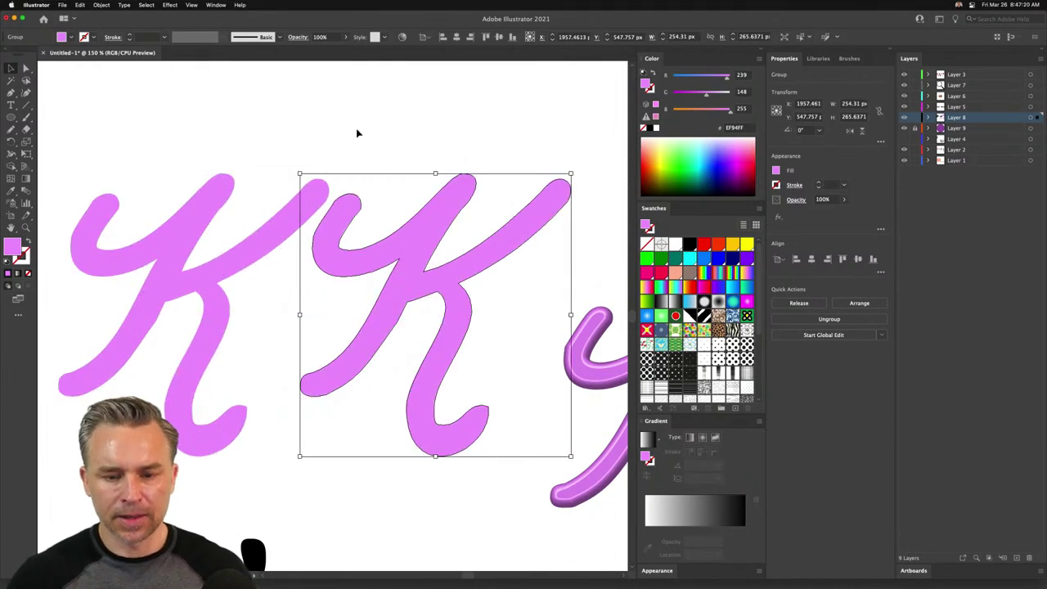
{"action": "key", "text": "ctrl+minus"}
{"action": "left_click_drag", "start_coordinate": [338, 269], "coordinate": [494, 164]}
{"action": "scroll", "coordinate": [493, 164], "scroll_direction": "right", "scroll_amount": 5}
{"action": "left_click_drag", "start_coordinate": [356, 205], "coordinate": [413, 168]}
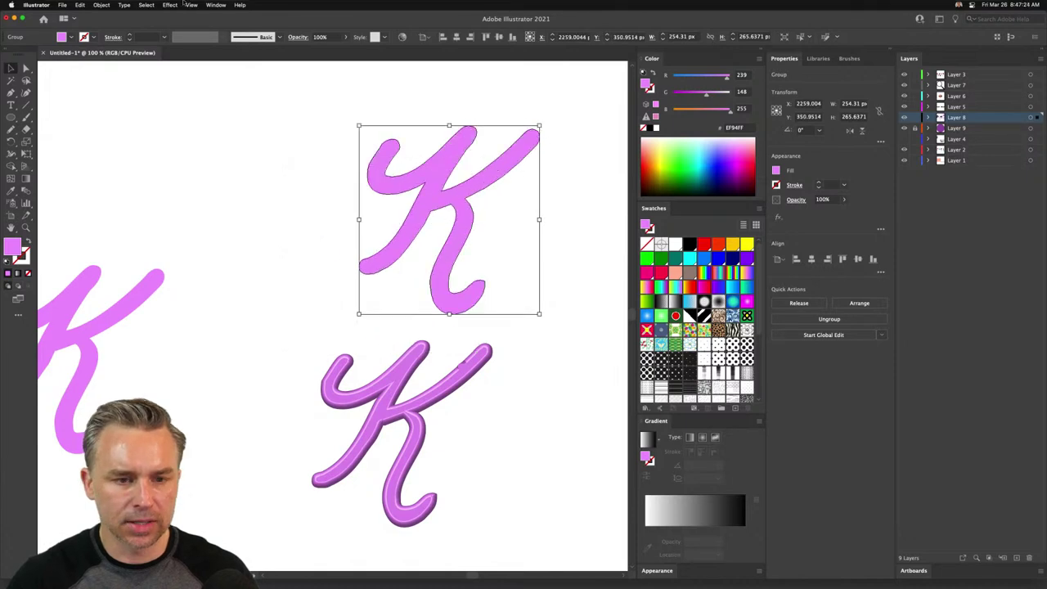
- Apply the last-used Extrude & Bevel effect to the plain upper K and move it to about X 2038, Y 325 px
{"action": "left_click", "coordinate": [169, 5]}
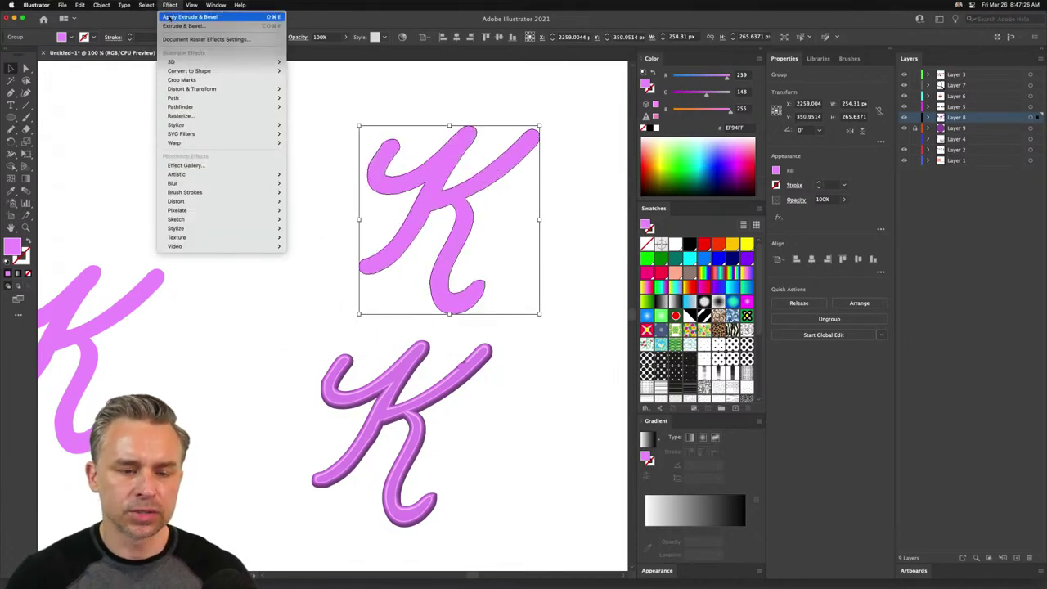
{"action": "left_click", "coordinate": [169, 17]}
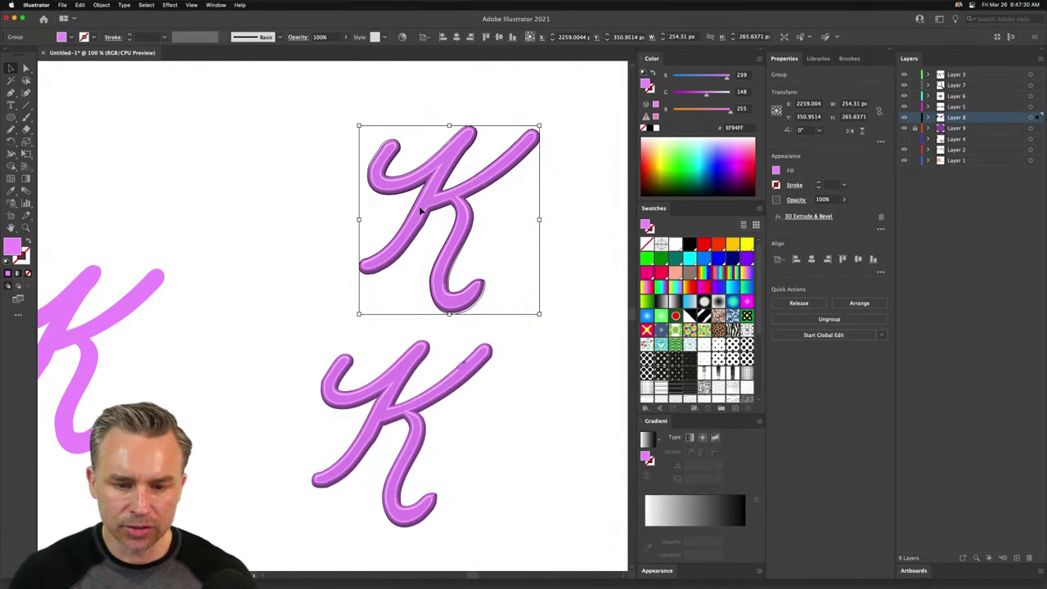
{"action": "left_click_drag", "start_coordinate": [409, 220], "coordinate": [211, 405]}
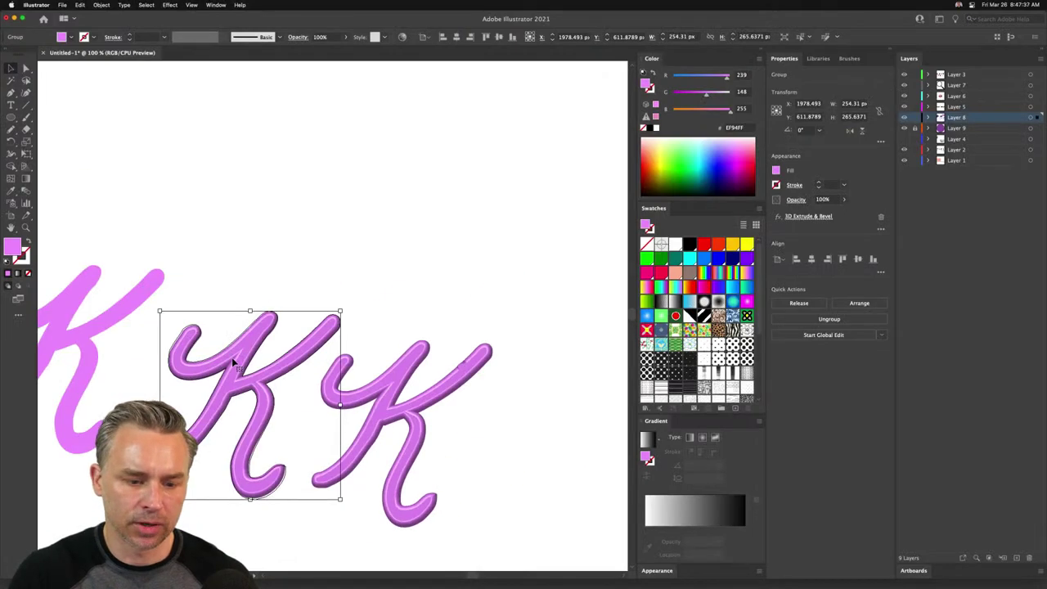
{"action": "left_click_drag", "start_coordinate": [261, 331], "coordinate": [297, 153]}
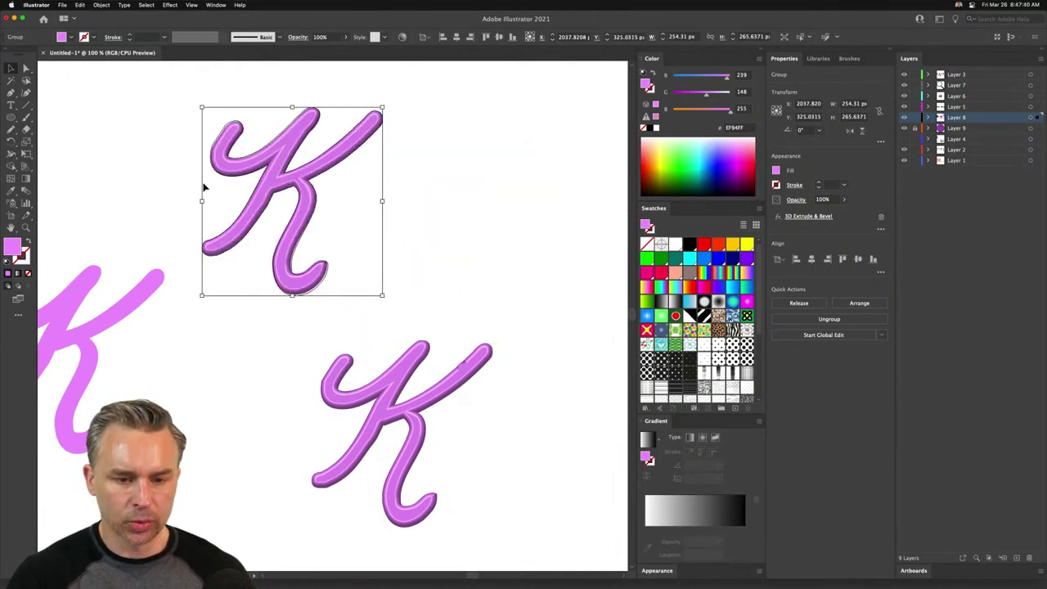
- Draw a beveled pink circle about 303 px in diameter beside the upper K and display its appearance attributes
{"action": "key", "text": "l"}
{"action": "key", "text": "super+shift+a"}
{"action": "left_click_drag", "start_coordinate": [456, 203], "coordinate": [519, 278]}
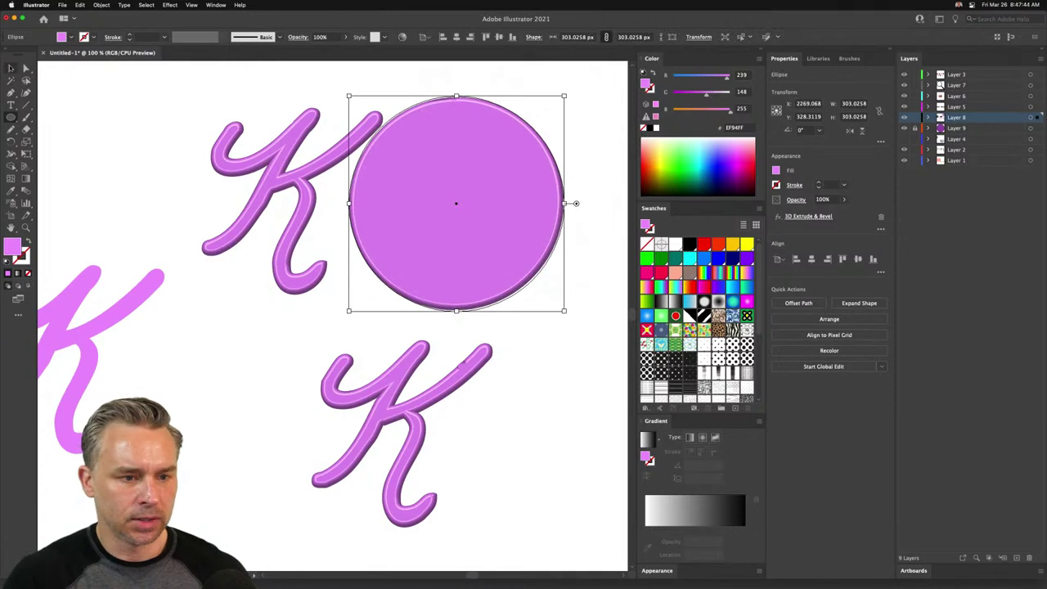
{"action": "key", "text": "v"}
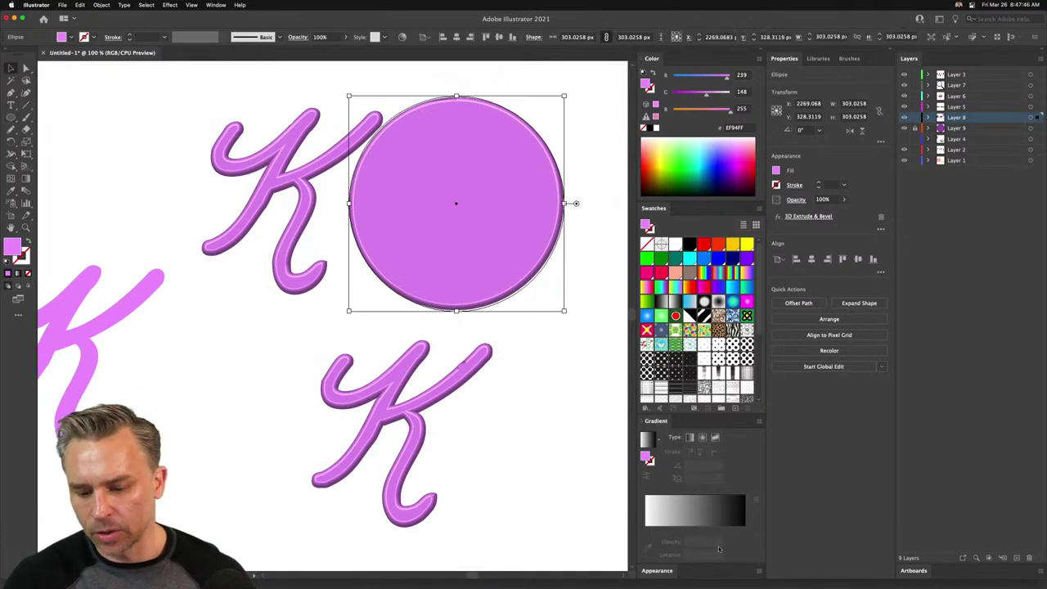
{"action": "left_click_drag", "start_coordinate": [723, 572], "coordinate": [761, 450]}
{"action": "left_click", "coordinate": [758, 455]}
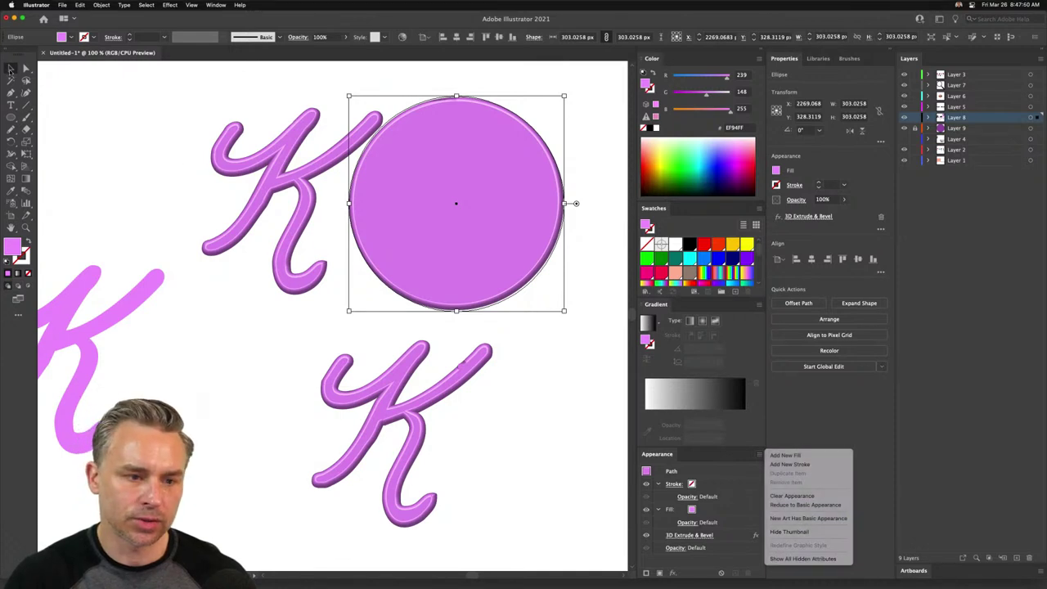
{"action": "left_click", "coordinate": [171, 168]}
- Change the fill of the beveled K beside the circle to white
{"action": "left_click", "coordinate": [262, 166]}
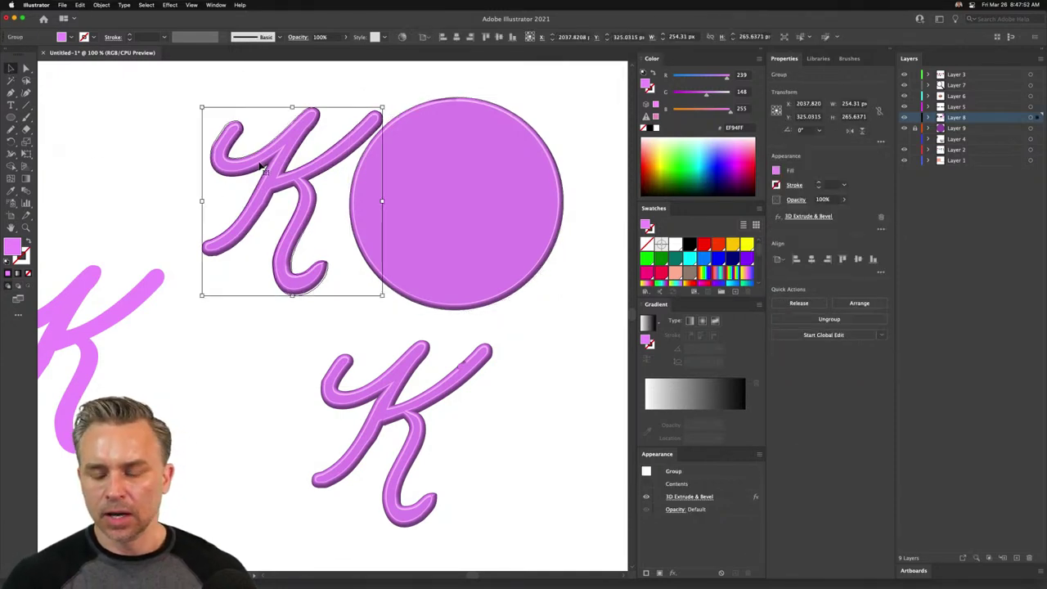
{"action": "left_click", "coordinate": [776, 171]}
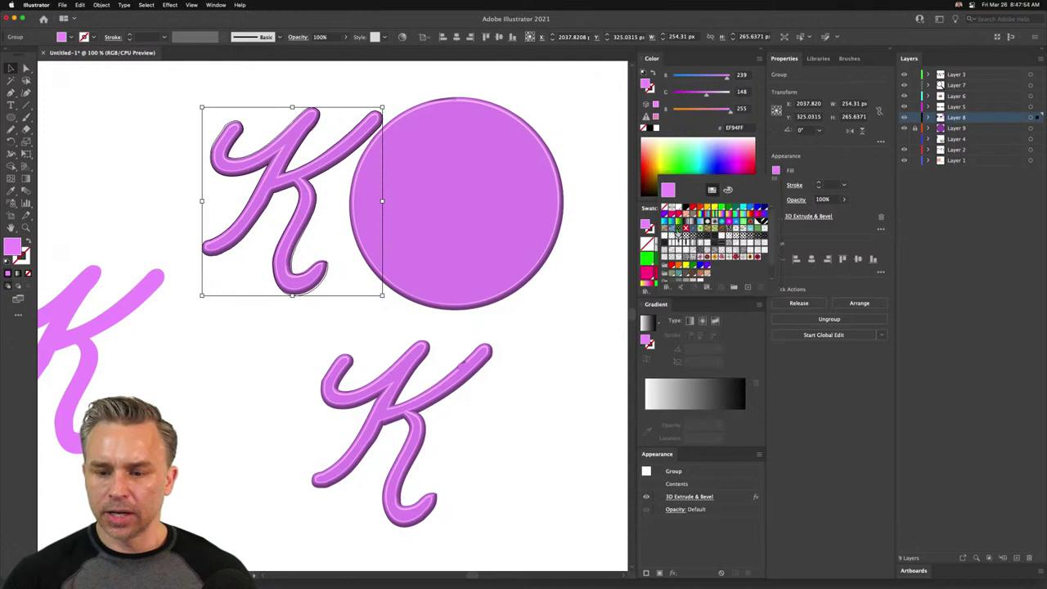
{"action": "left_click", "coordinate": [679, 207]}
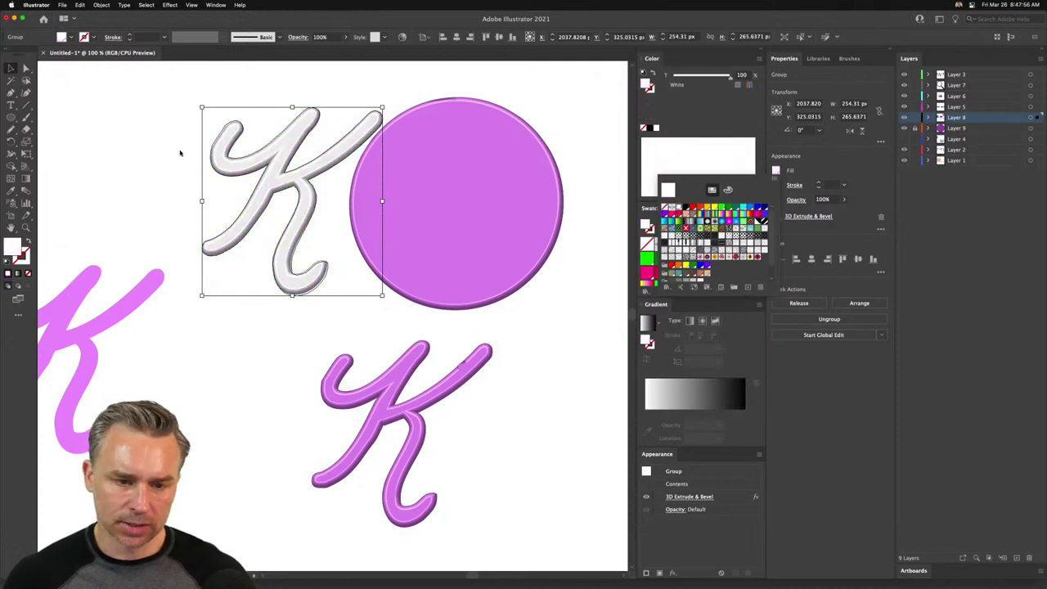
- Place the white K on the pink circle, scaled to about 241 × 251 px, at about X 2266, Y 342 px
{"action": "left_click_drag", "start_coordinate": [242, 172], "coordinate": [363, 171]}
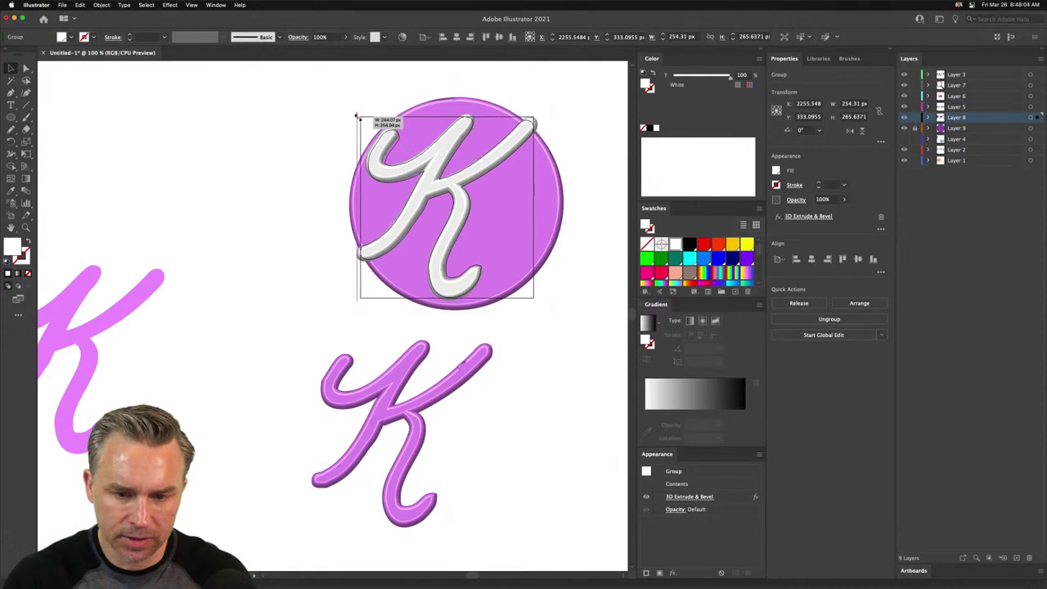
{"action": "left_click", "coordinate": [310, 115]}
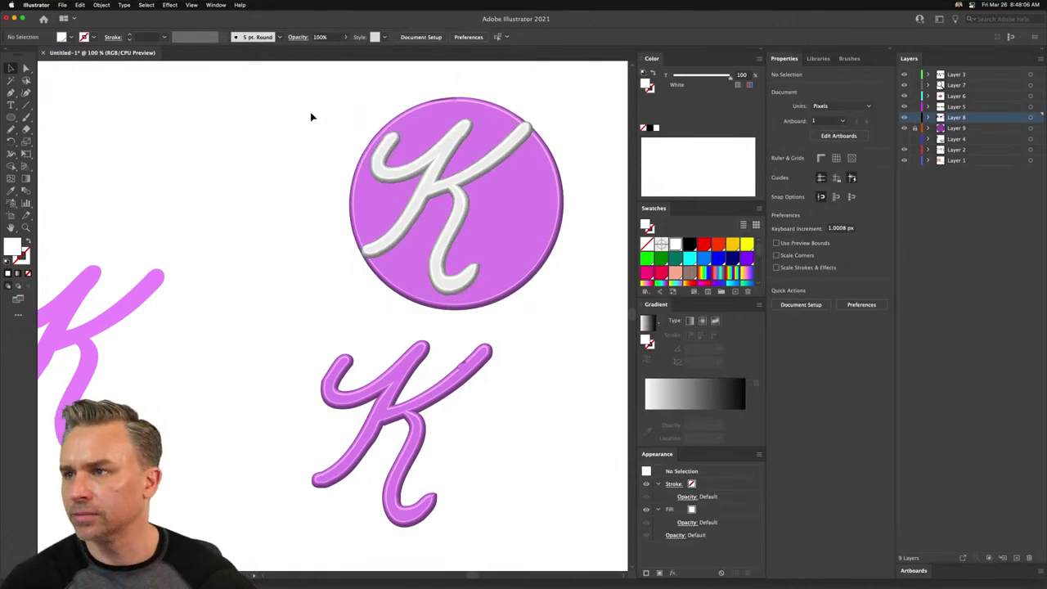
{"action": "left_click", "coordinate": [430, 209]}
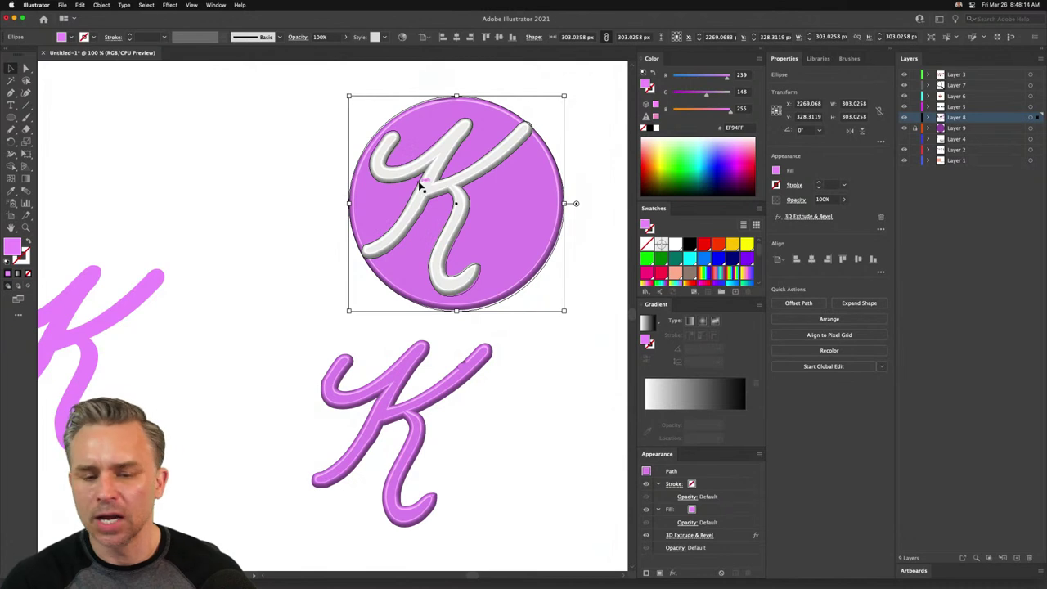
{"action": "left_click", "coordinate": [426, 199]}
{"action": "left_click_drag", "start_coordinate": [426, 200], "coordinate": [426, 197]}
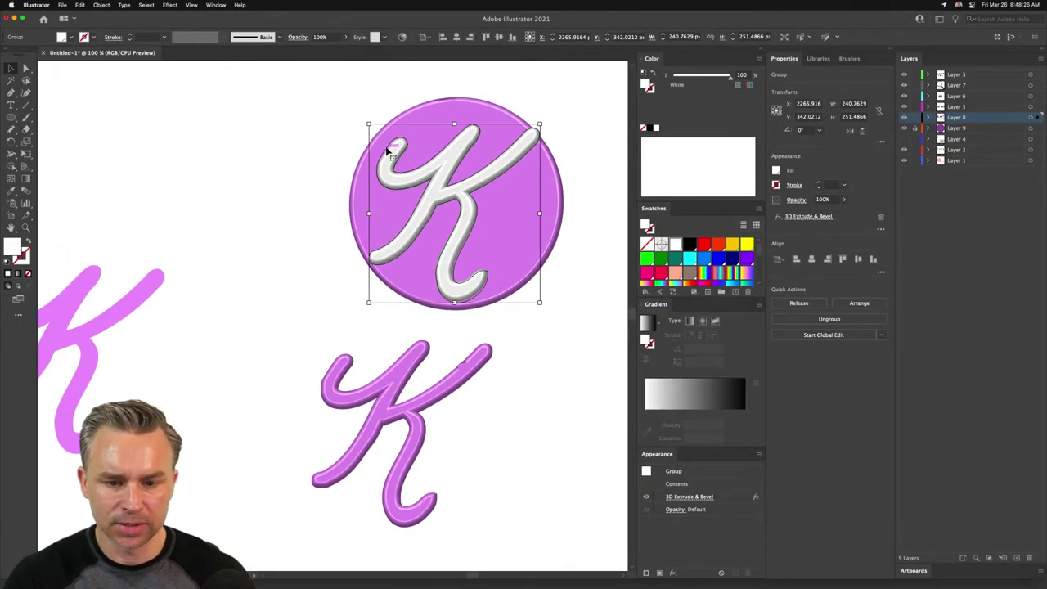
- Move the plain pink K next to the circle badge, at about X 1998, Y 306 px
{"action": "left_click", "coordinate": [126, 315]}
{"action": "left_click", "coordinate": [63, 340]}
{"action": "left_click_drag", "start_coordinate": [62, 341], "coordinate": [257, 161]}
{"action": "scroll", "coordinate": [203, 175], "scroll_direction": "up", "scroll_amount": 5}
{"action": "scroll", "coordinate": [204, 175], "scroll_direction": "left", "scroll_amount": 6}
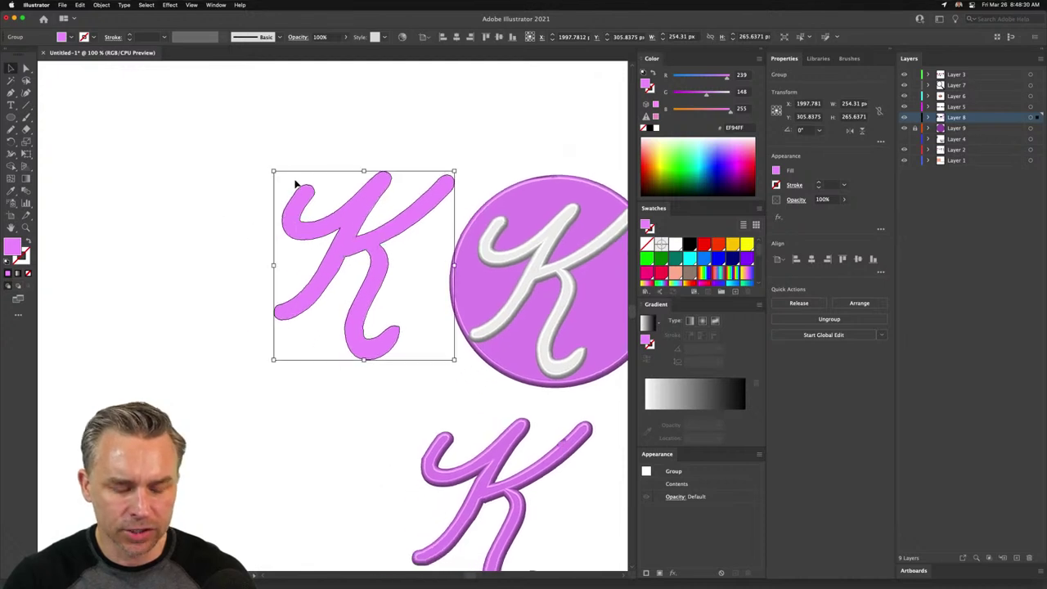
{"action": "key", "text": "super+equal"}
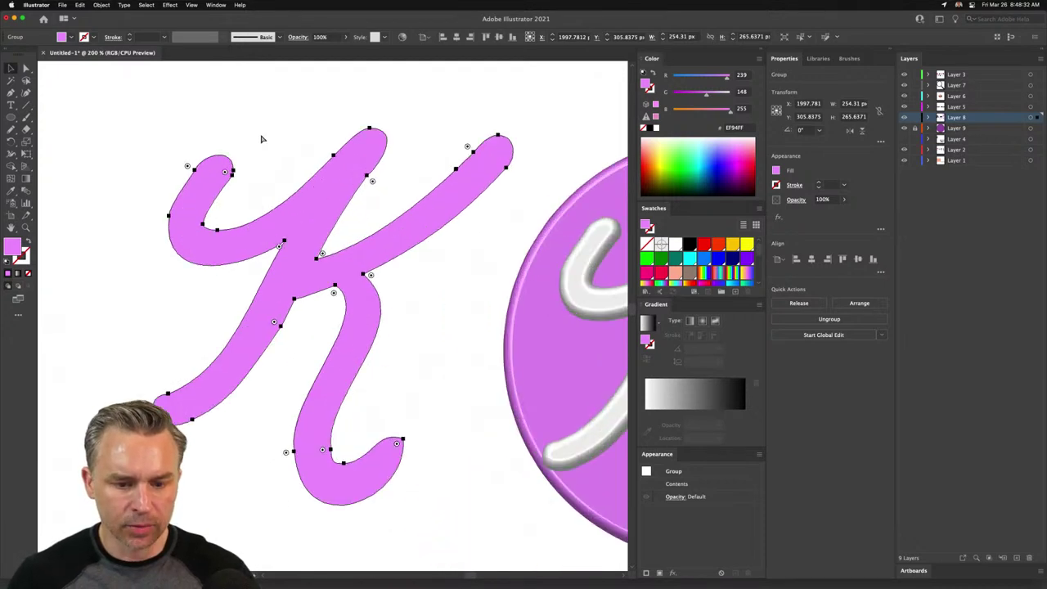
- Try to taper the plain K's upper-left stroke by deleting tip anchors and reshaping the remaining end point, and undo the edits
{"action": "key", "text": "a"}
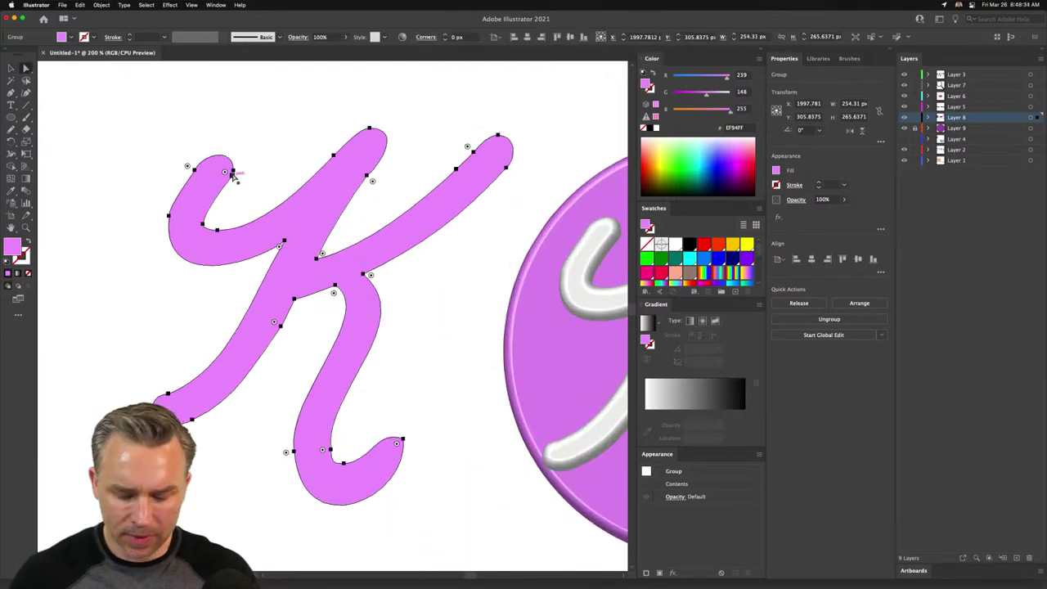
{"action": "left_click", "coordinate": [233, 170]}
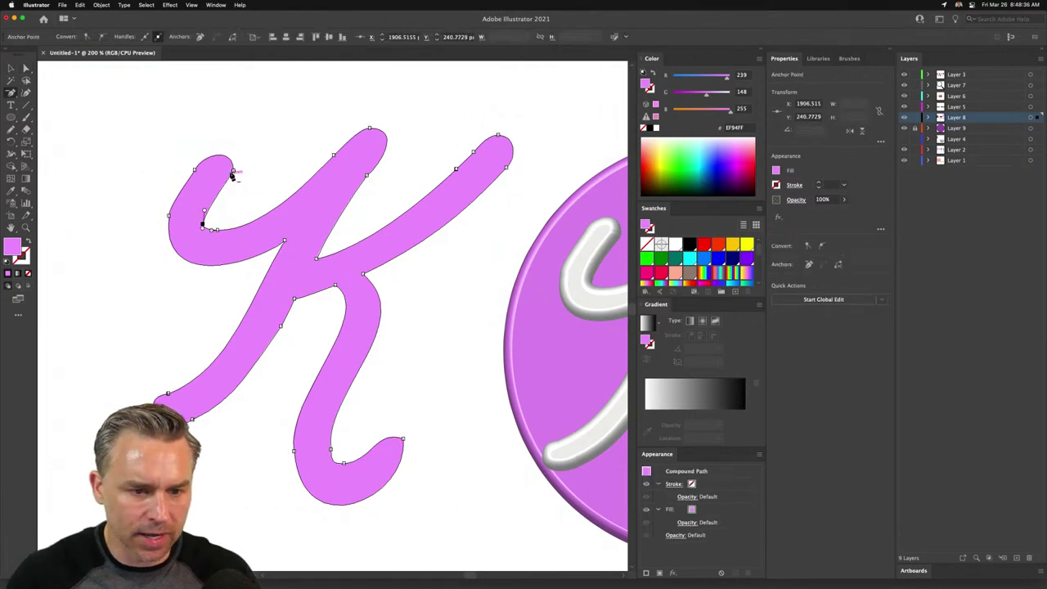
{"action": "key", "text": "Delete"}
{"action": "key", "text": "a"}
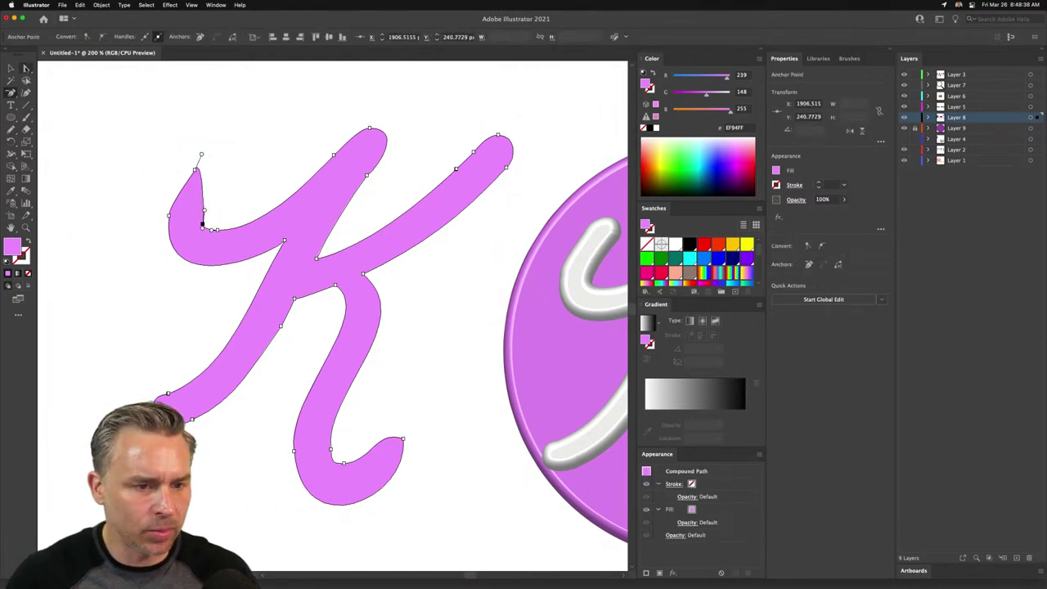
{"action": "left_click_drag", "start_coordinate": [202, 156], "coordinate": [224, 154]}
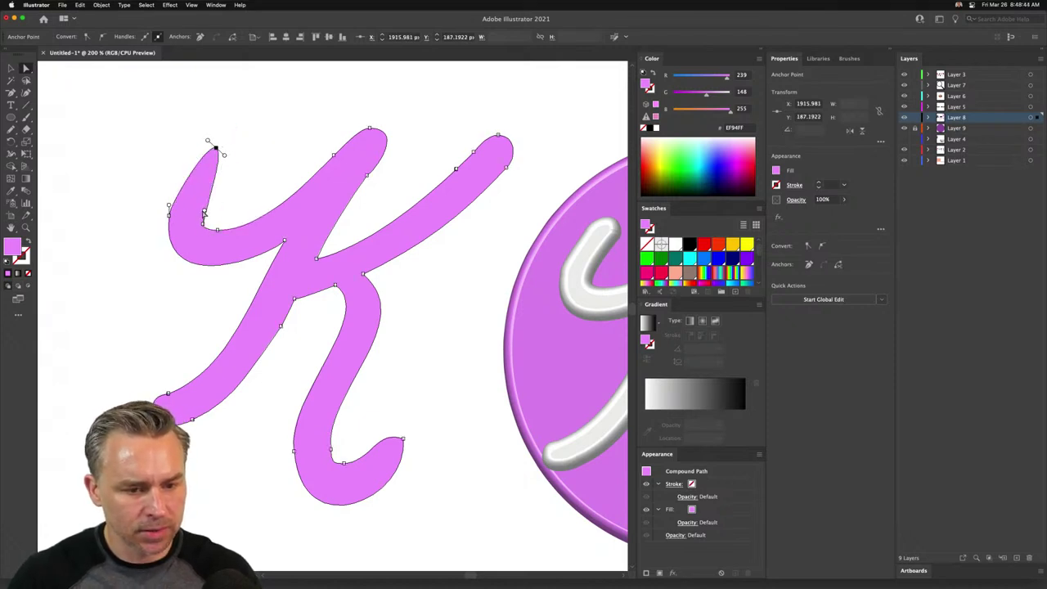
{"action": "left_click_drag", "start_coordinate": [204, 212], "coordinate": [216, 152]}
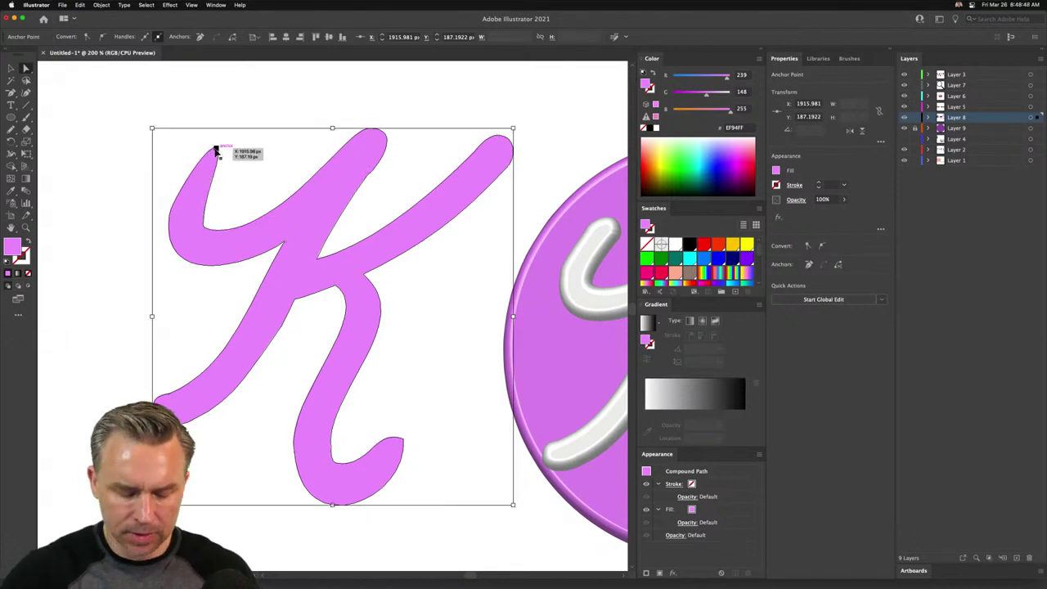
{"action": "key", "text": "super+z"}
{"action": "key", "text": "super+z"}
{"action": "key", "text": "super+z"}
- Move the tip anchor of the plain K's upper-left stroke outward to about X 1934, Y 194 px
{"action": "key", "text": "a"}
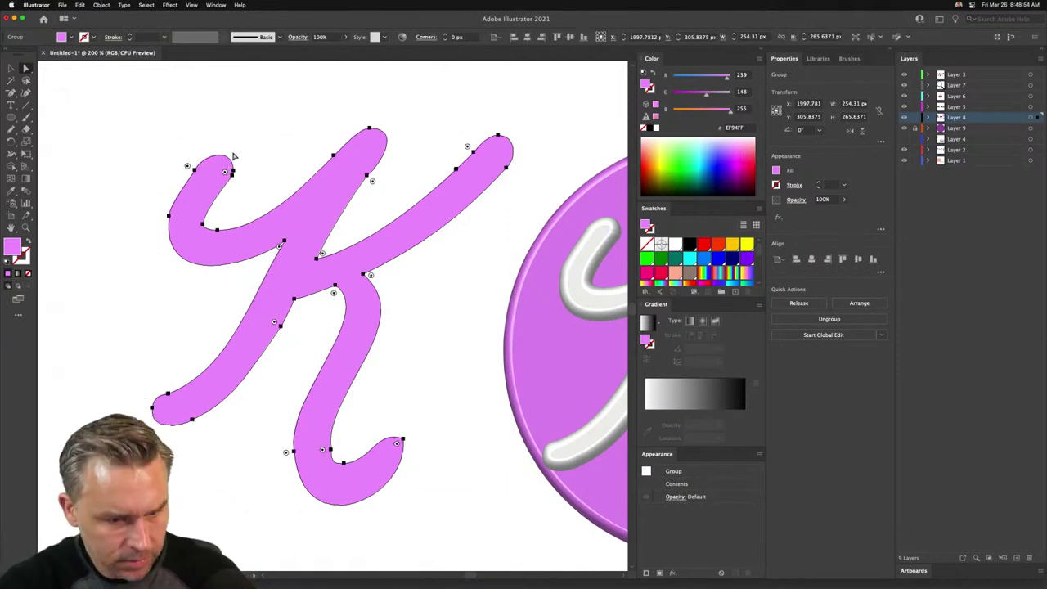
{"action": "left_click", "coordinate": [234, 173]}
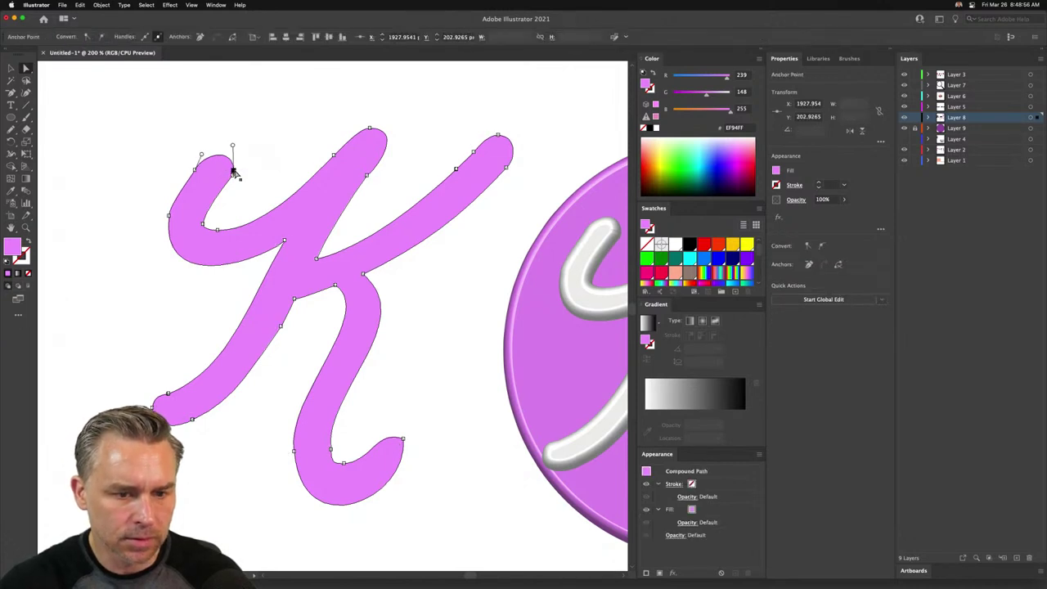
{"action": "left_click_drag", "start_coordinate": [234, 173], "coordinate": [240, 155]}
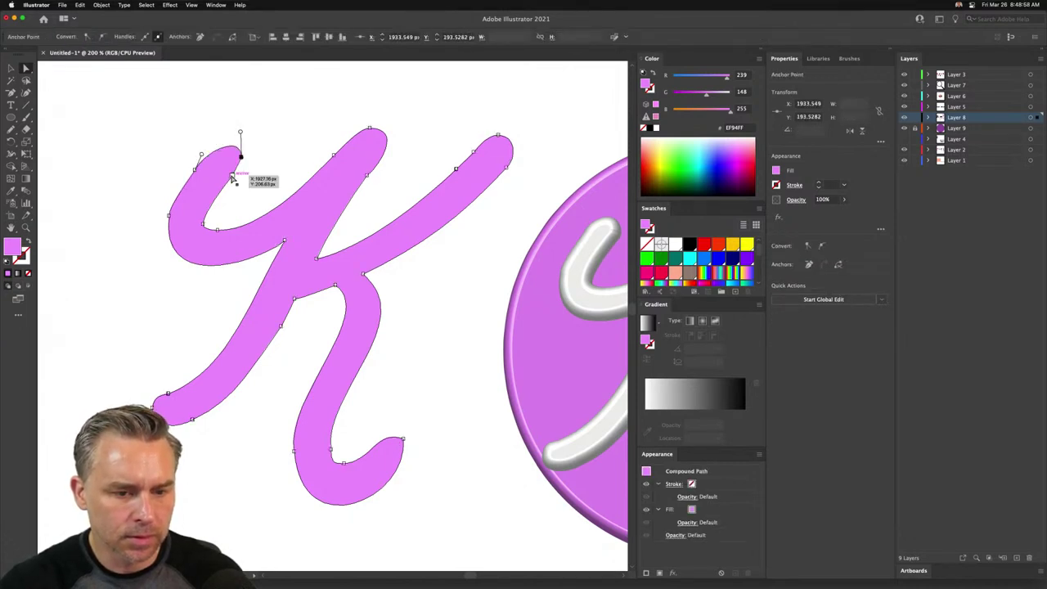
{"action": "key", "text": "p"}
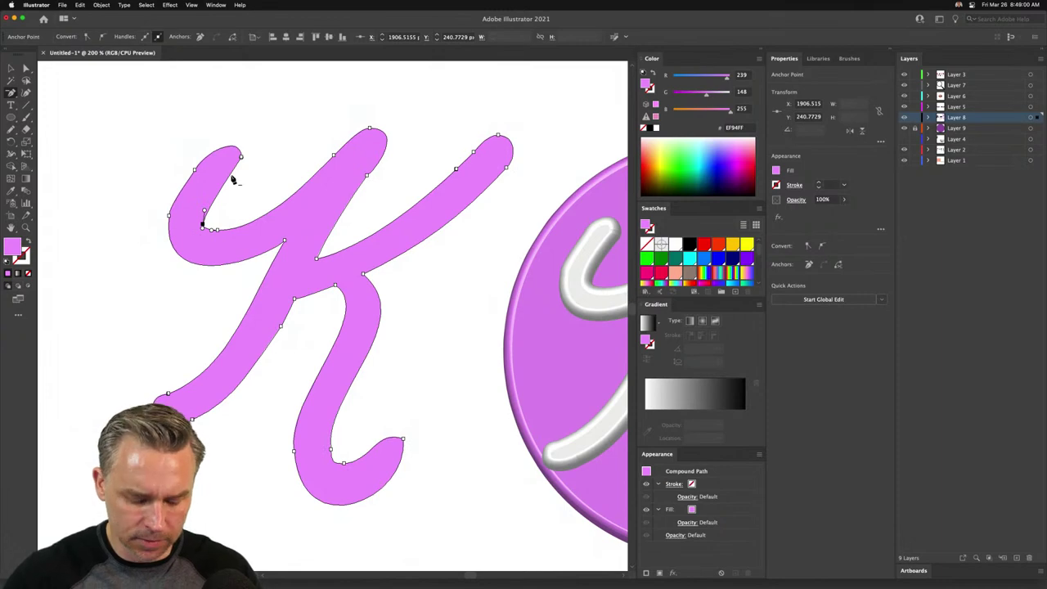
{"action": "left_click", "coordinate": [233, 180], "text": "super"}
{"action": "key", "text": "v"}
{"action": "mouse_move", "coordinate": [233, 179]}
{"action": "left_mouse_down"}
{"action": "mouse_move", "coordinate": [250, 171]}
{"action": "mouse_move", "coordinate": [253, 183]}
{"action": "left_mouse_up"}
{"action": "key", "text": "super+z"}
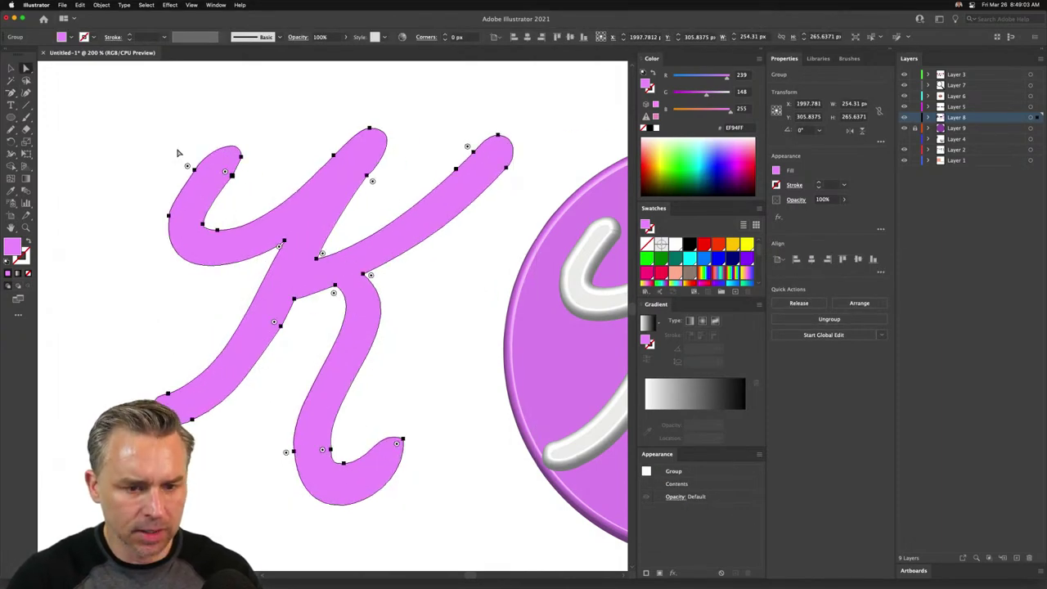
- Move the inner anchor below the upper-left stroke's tip inward to about X 1920, Y 207 px to narrow the end
{"action": "left_click", "coordinate": [261, 197]}
{"action": "left_click", "coordinate": [229, 169]}
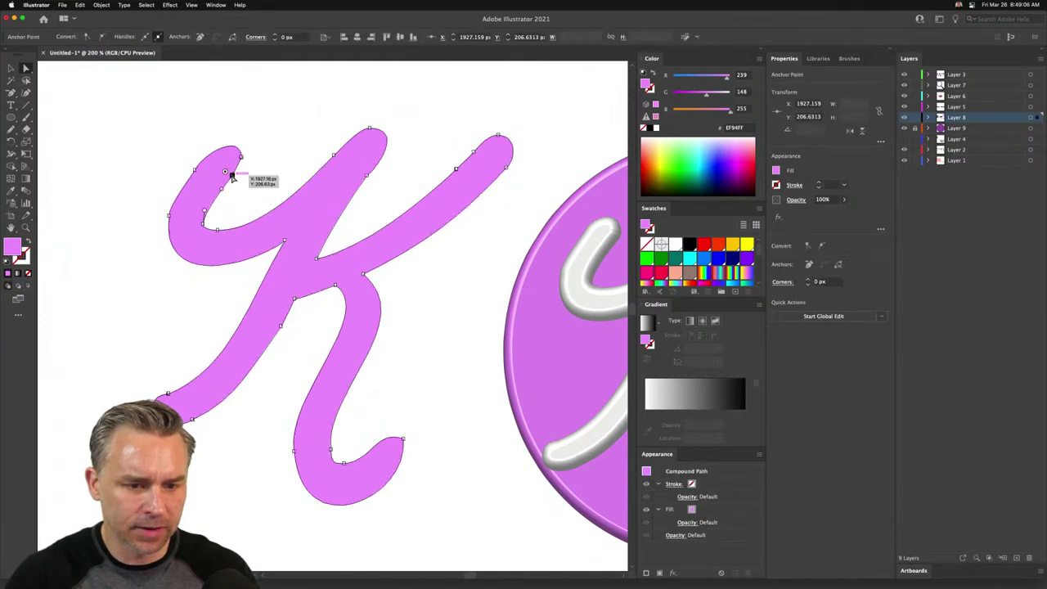
{"action": "left_click", "coordinate": [216, 176]}
{"action": "left_click", "coordinate": [238, 161]}
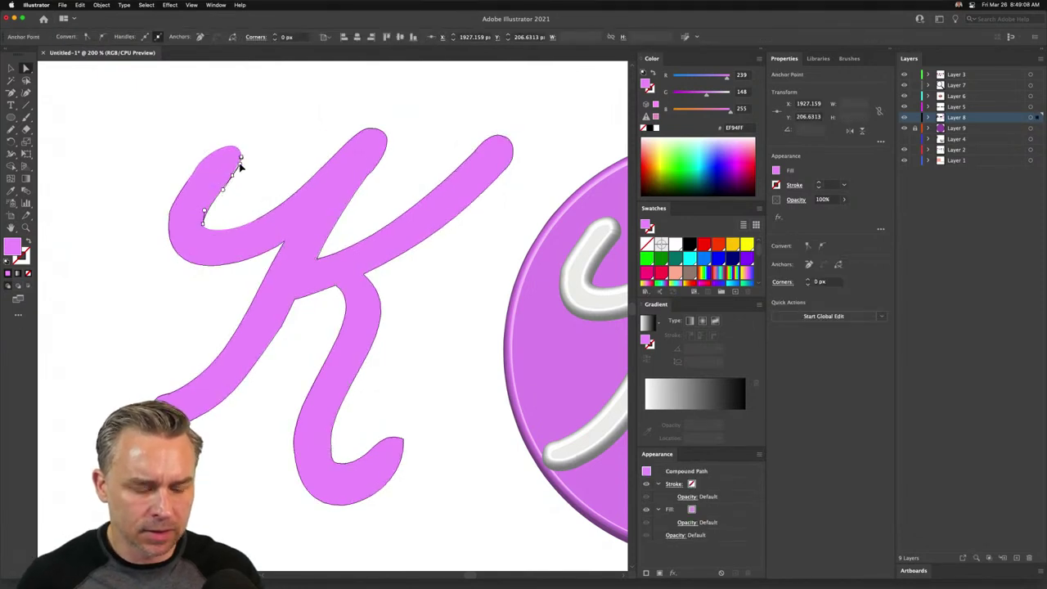
{"action": "left_click", "coordinate": [238, 165]}
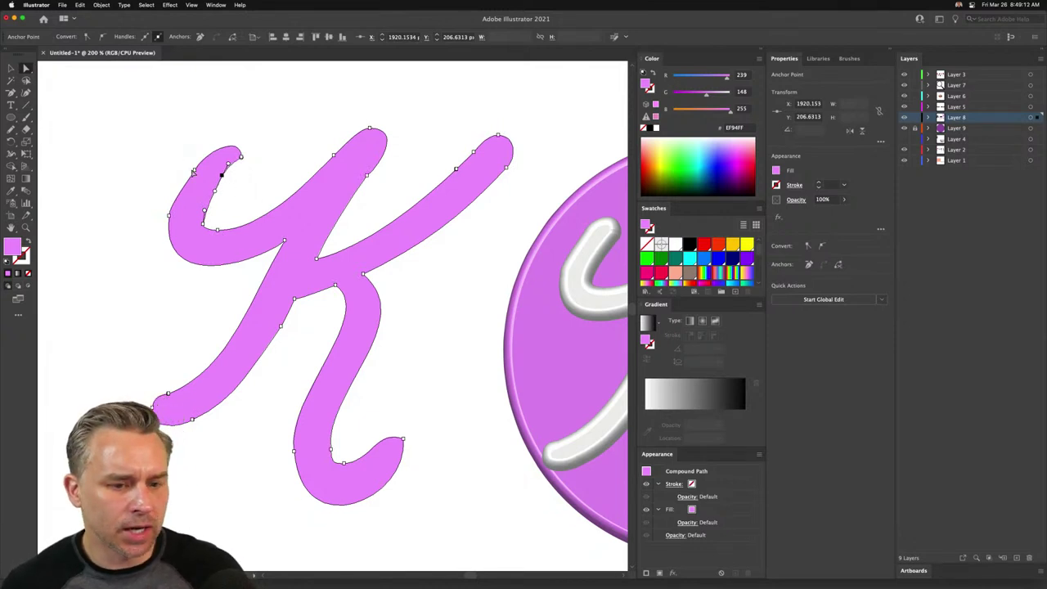
- Refine the tapered stroke with its tip anchor at about X 1943, Y 190 px and its inner anchor at about X 1923, Y 206 px
{"action": "left_click_drag", "start_coordinate": [241, 159], "coordinate": [254, 150]}
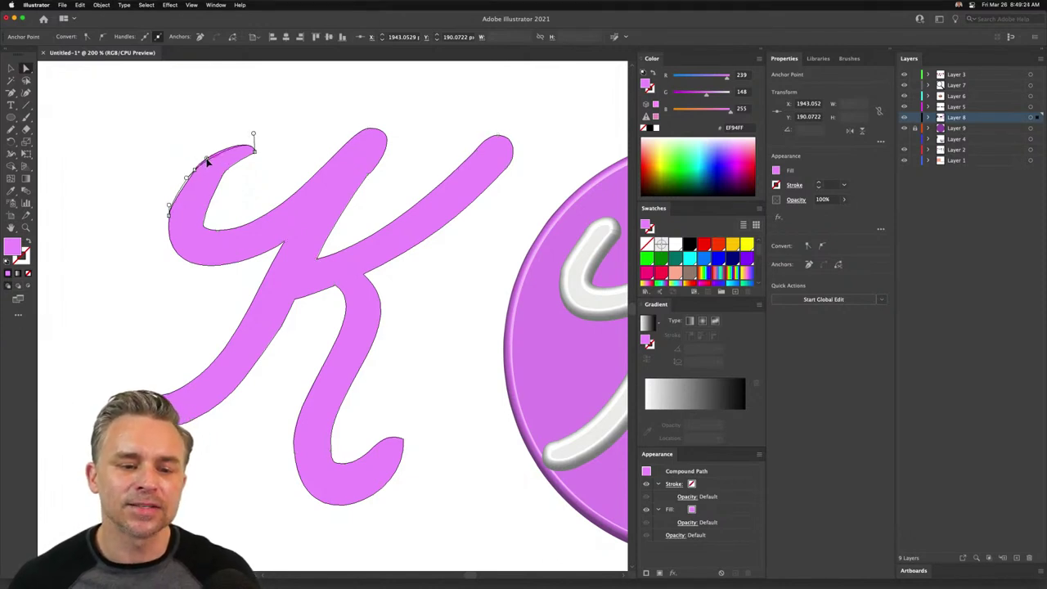
{"action": "left_click", "coordinate": [223, 174]}
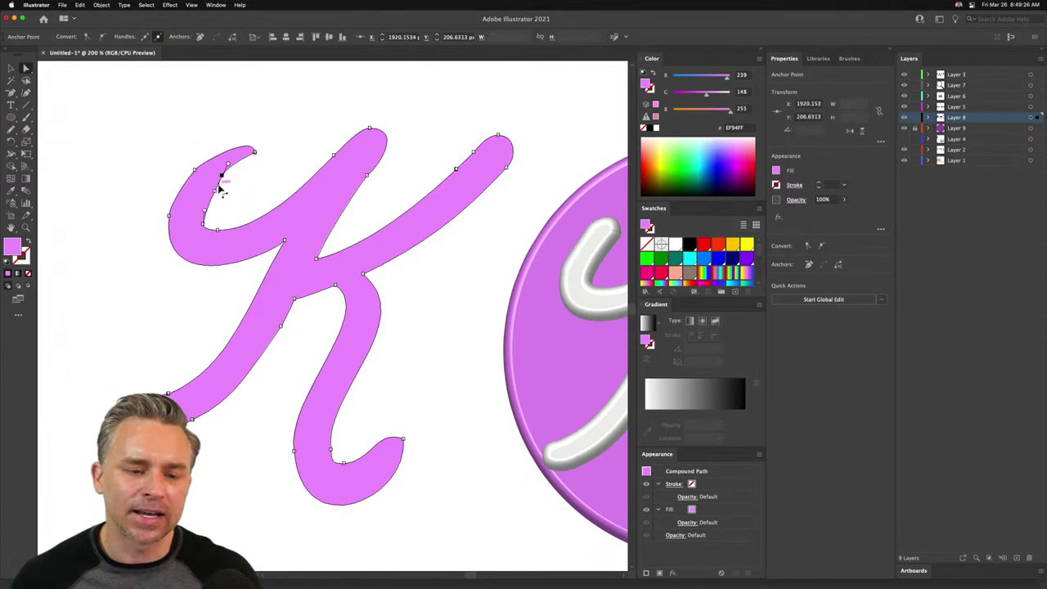
{"action": "left_click_drag", "start_coordinate": [214, 190], "coordinate": [222, 173]}
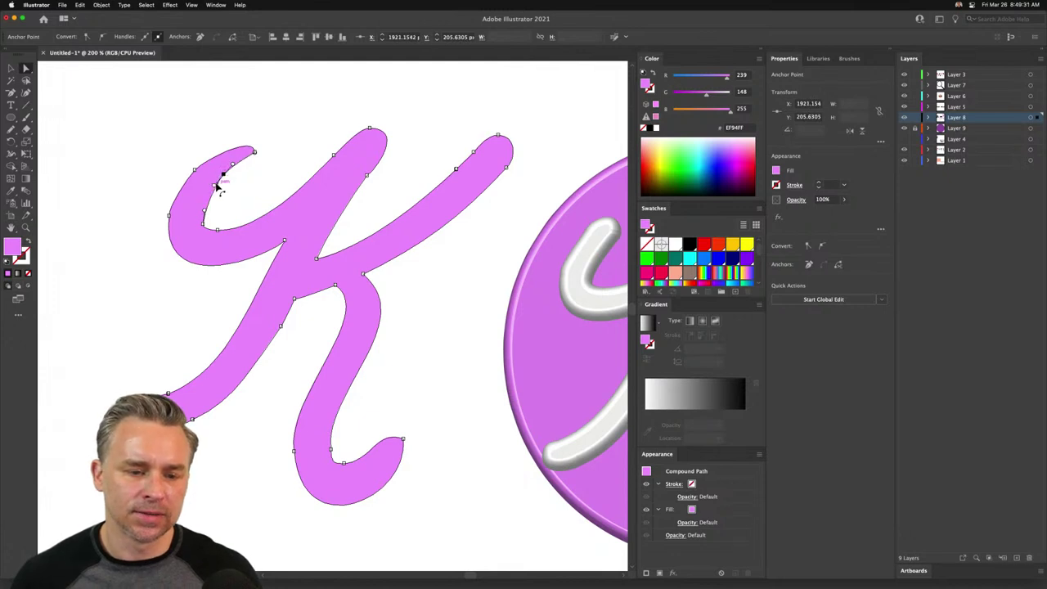
{"action": "left_click", "coordinate": [255, 152]}
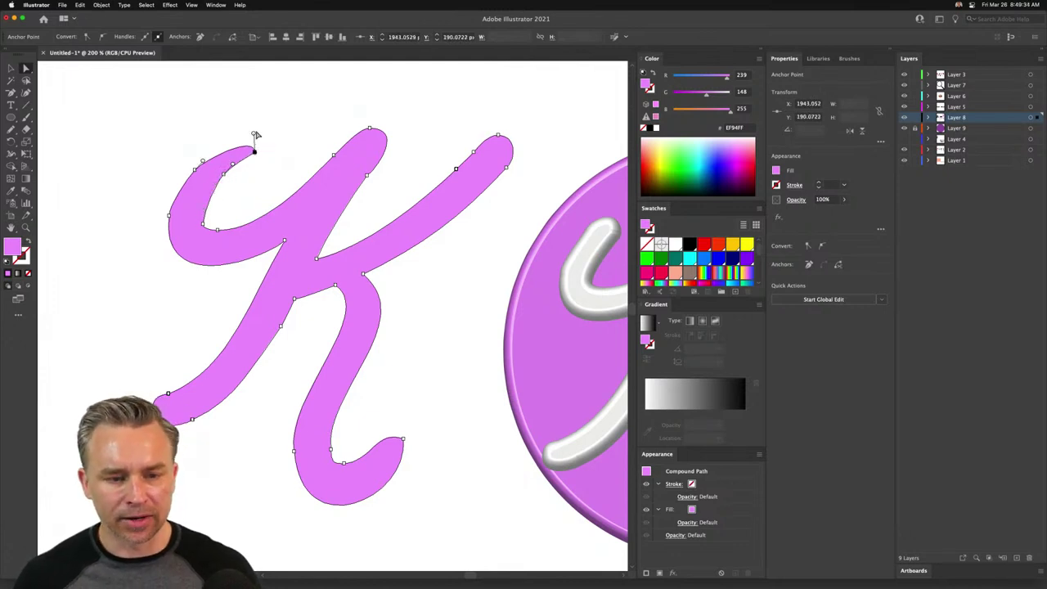
{"action": "left_click_drag", "start_coordinate": [253, 133], "coordinate": [253, 137]}
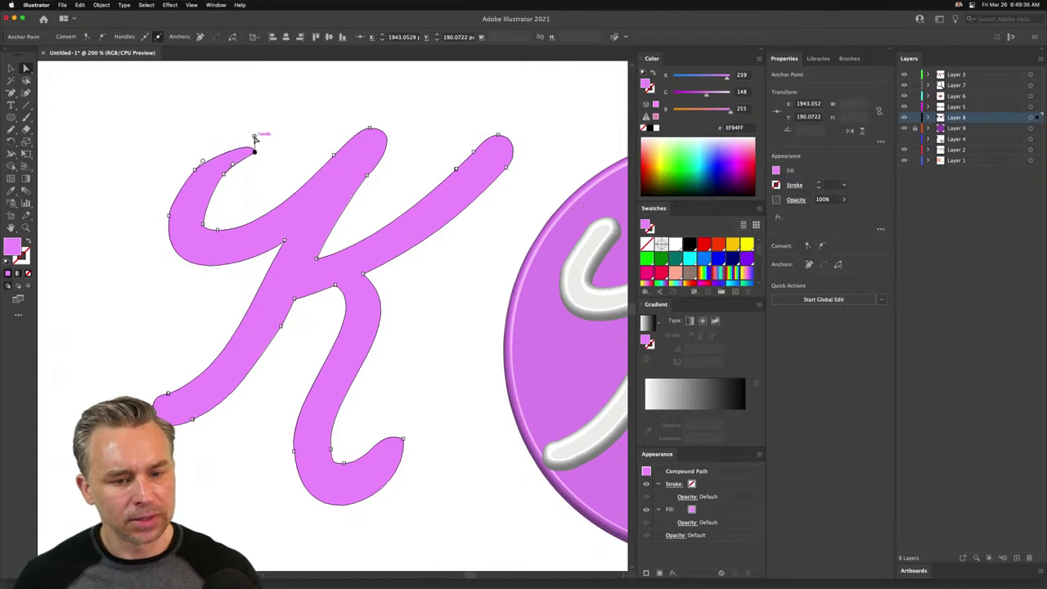
{"action": "left_click", "coordinate": [11, 68]}
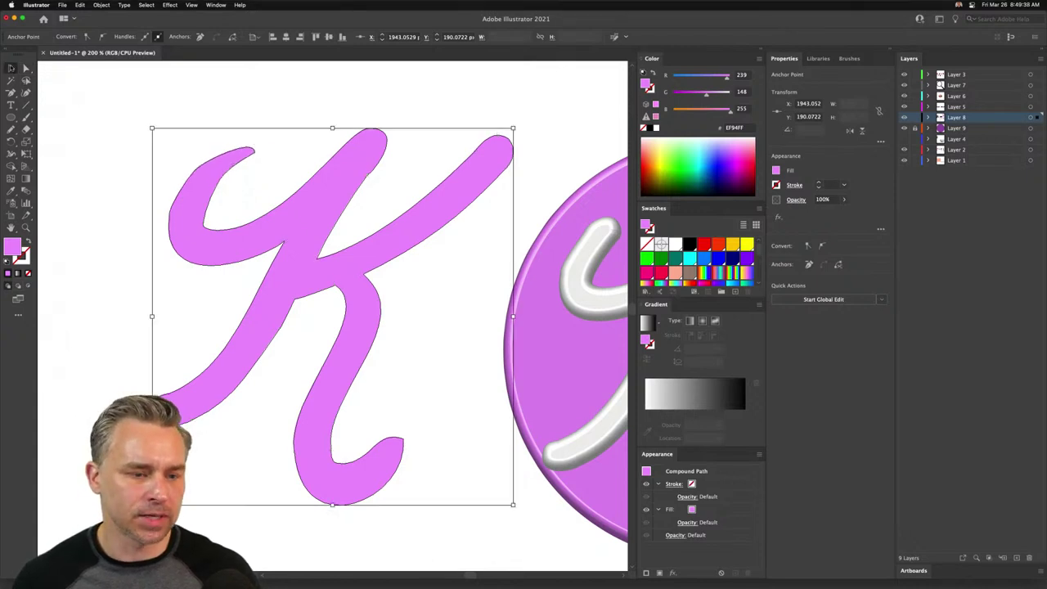
- Draw a freehand curl about 74 px wide and 118 px high beside the K with the Pencil tool, using a purple stroke and no fill
{"action": "left_click", "coordinate": [117, 172]}
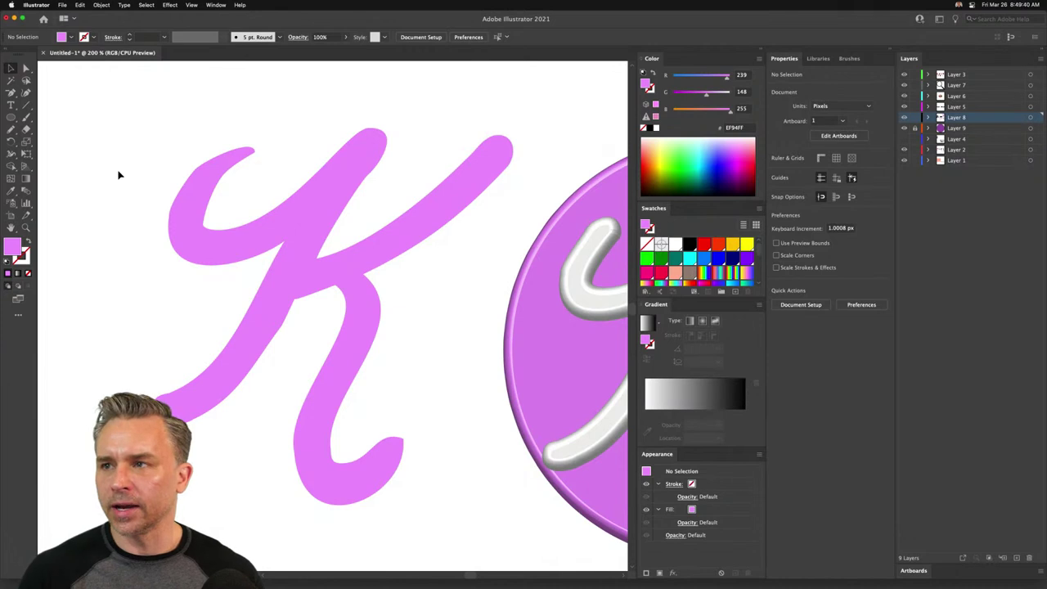
{"action": "scroll", "coordinate": [213, 200], "scroll_direction": "left", "scroll_amount": 5}
{"action": "scroll", "coordinate": [213, 201], "scroll_direction": "up", "scroll_amount": 2}
{"action": "key", "text": "b"}
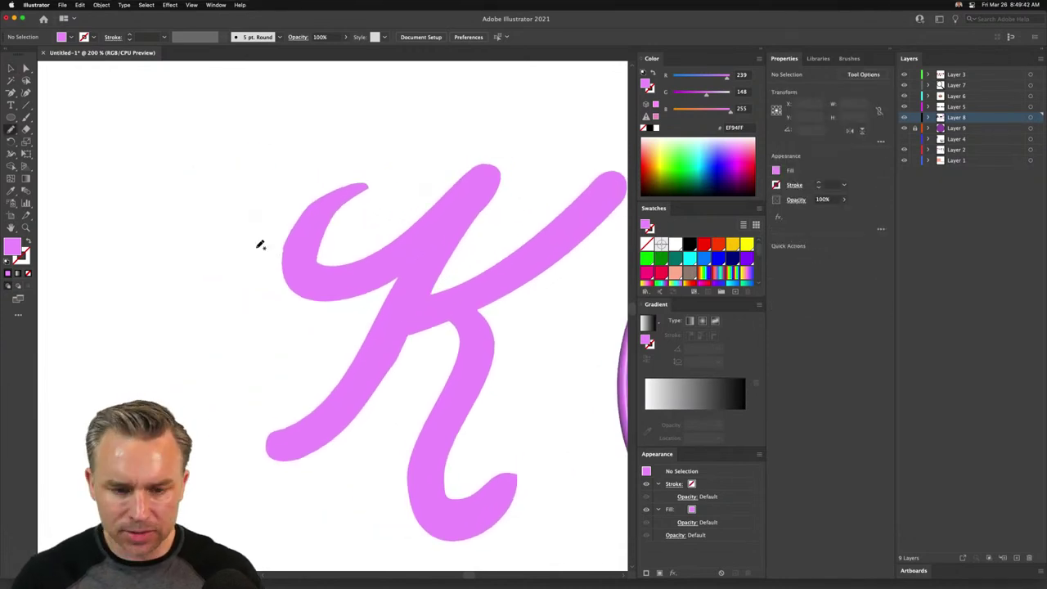
{"action": "left_click", "coordinate": [26, 240]}
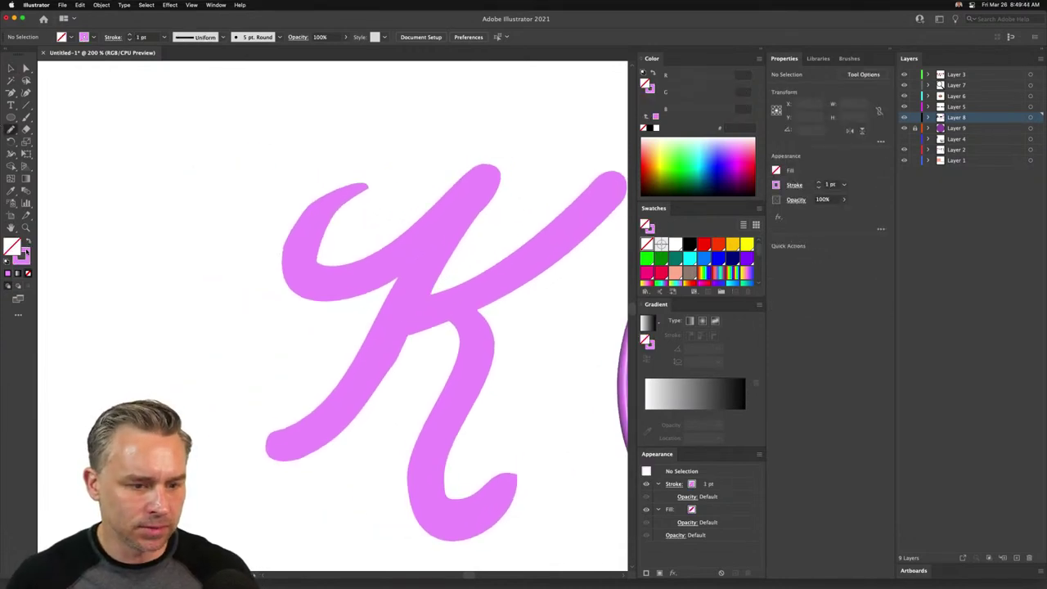
{"action": "double_click", "coordinate": [11, 129]}
{"action": "key", "text": "Return"}
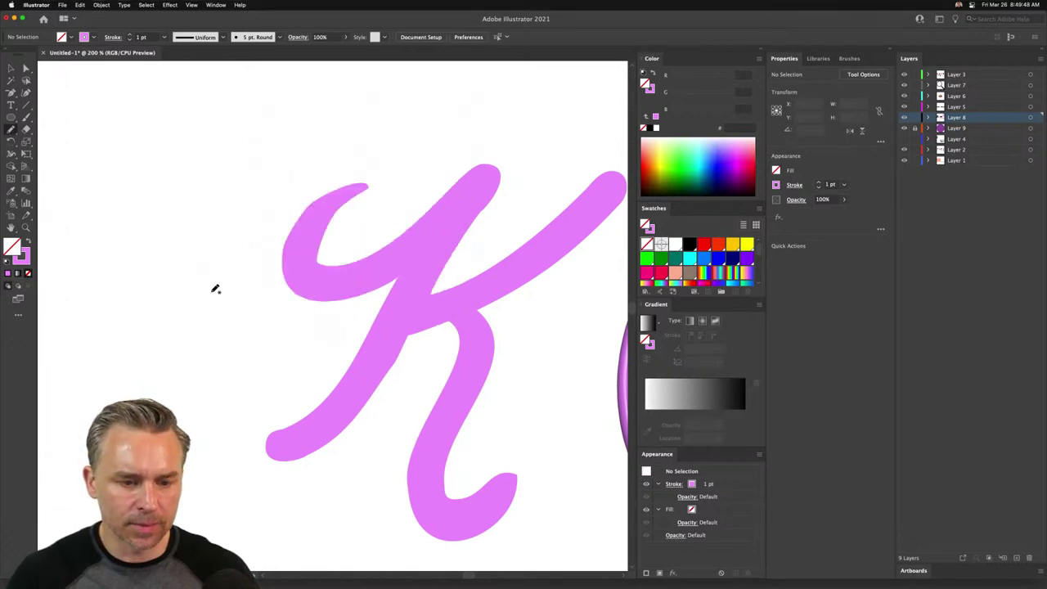
{"action": "mouse_move", "coordinate": [239, 306]}
{"action": "left_mouse_down"}
{"action": "mouse_move", "coordinate": [148, 260]}
{"action": "mouse_move", "coordinate": [144, 160]}
{"action": "mouse_move", "coordinate": [182, 138]}
{"action": "mouse_move", "coordinate": [234, 165]}
{"action": "mouse_move", "coordinate": [234, 206]}
{"action": "mouse_move", "coordinate": [188, 224]}
{"action": "left_mouse_up"}
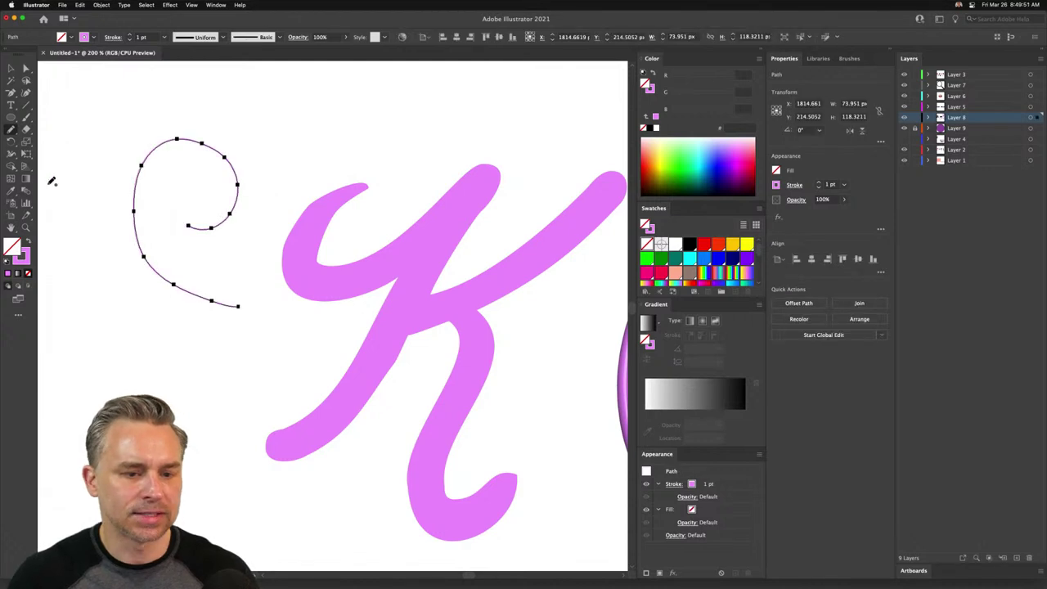
- Set the curl's stroke weight to 30 pt and move the curl toward the K to about X 1827 px
{"action": "left_click", "coordinate": [144, 37]}
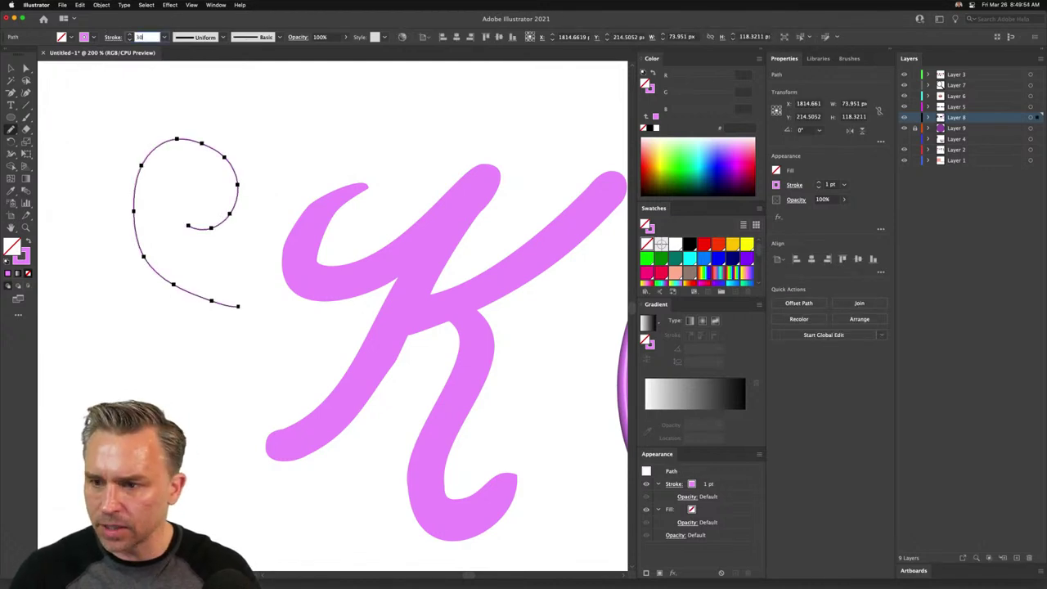
{"action": "key", "text": "Return"}
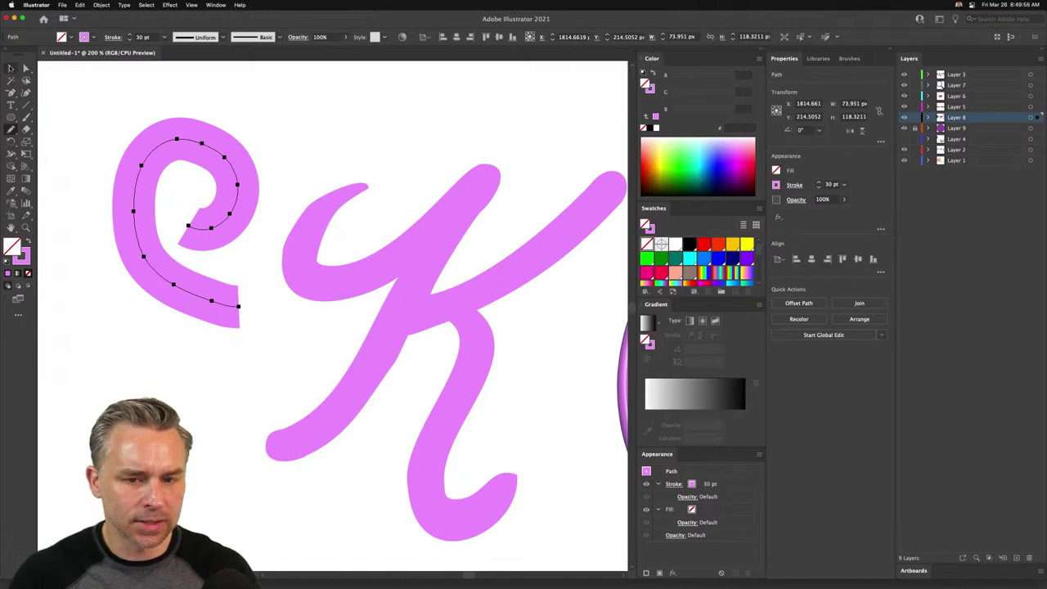
{"action": "left_click", "coordinate": [11, 68]}
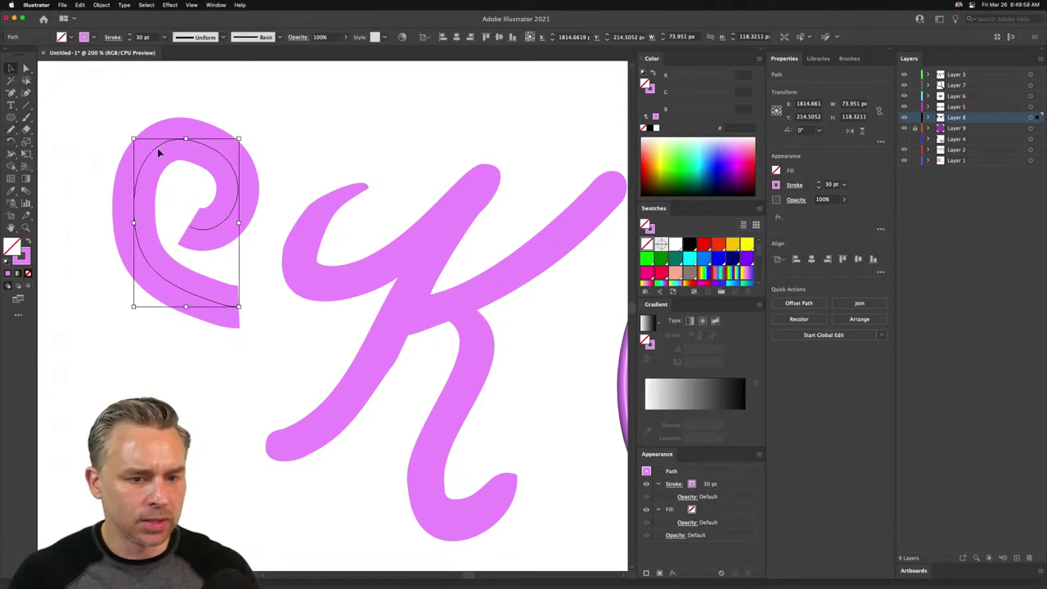
{"action": "left_click_drag", "start_coordinate": [160, 152], "coordinate": [174, 134]}
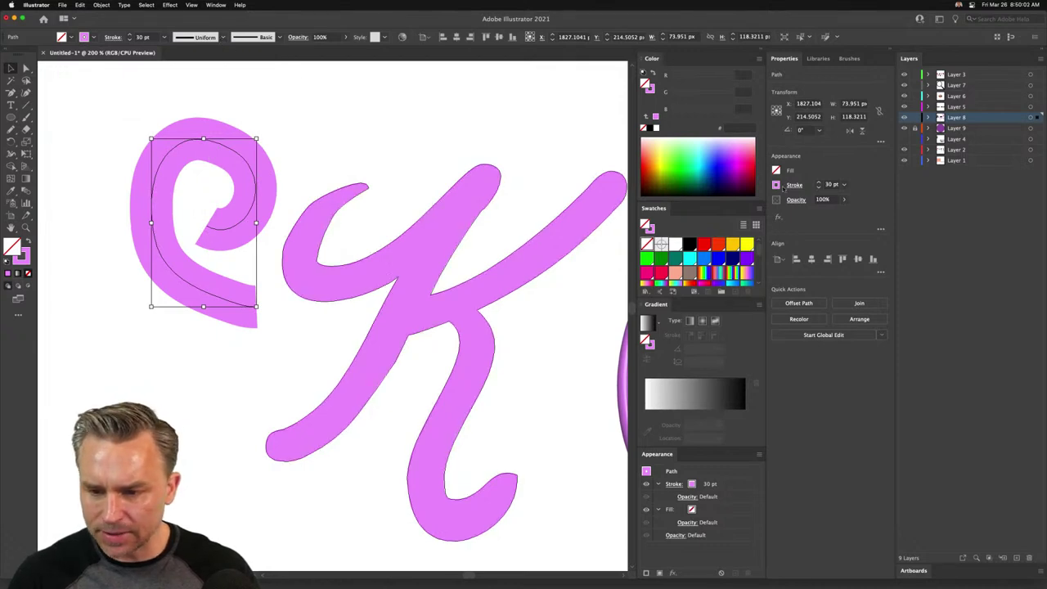
- Give the curl's stroke round caps and round corner joins
{"action": "left_click", "coordinate": [790, 186]}
{"action": "left_click", "coordinate": [739, 212]}
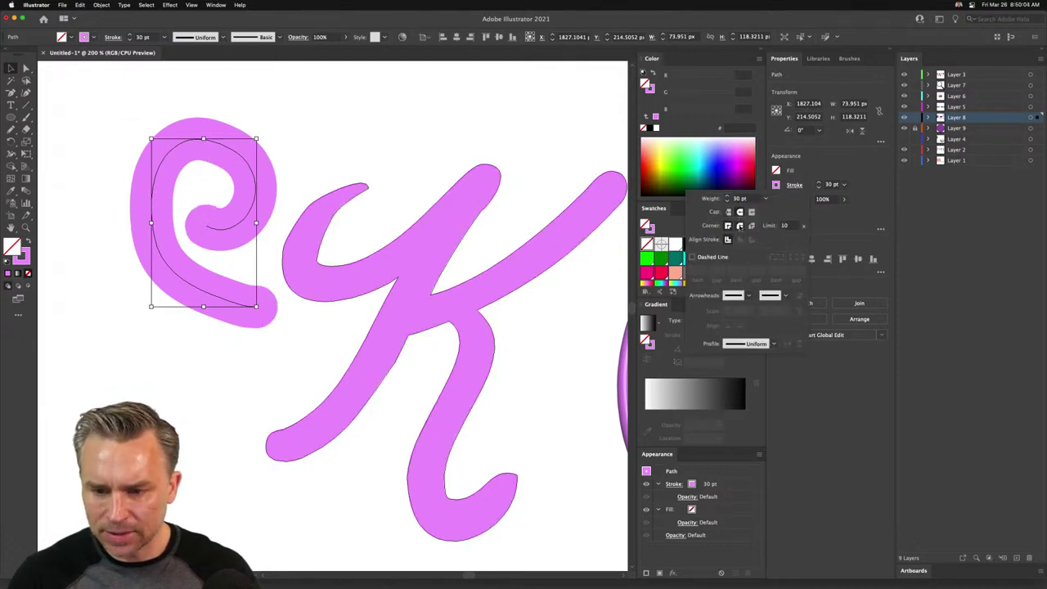
{"action": "left_click", "coordinate": [739, 225]}
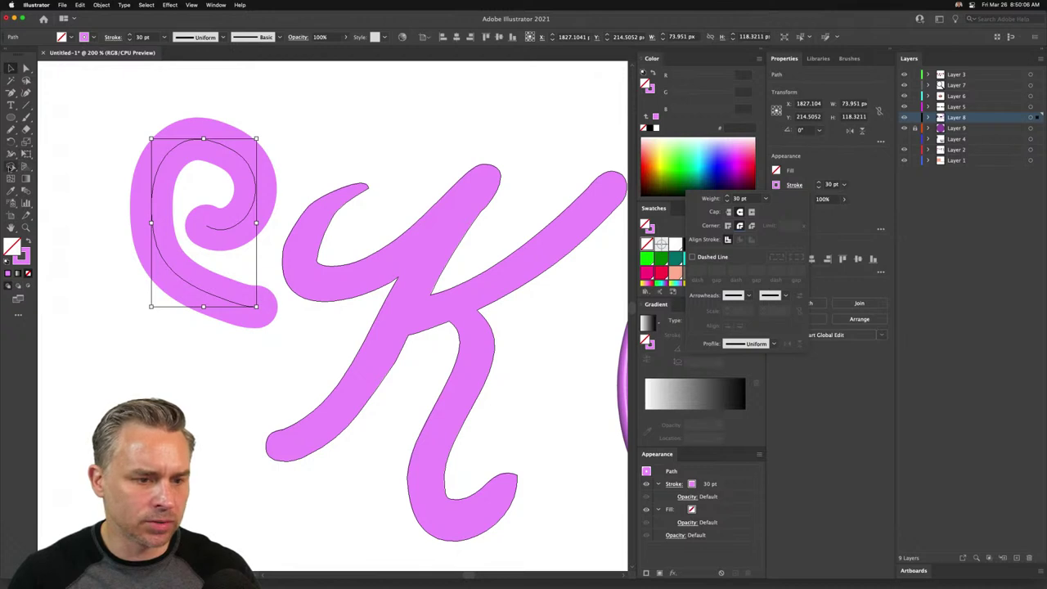
{"action": "key", "text": "Escape"}
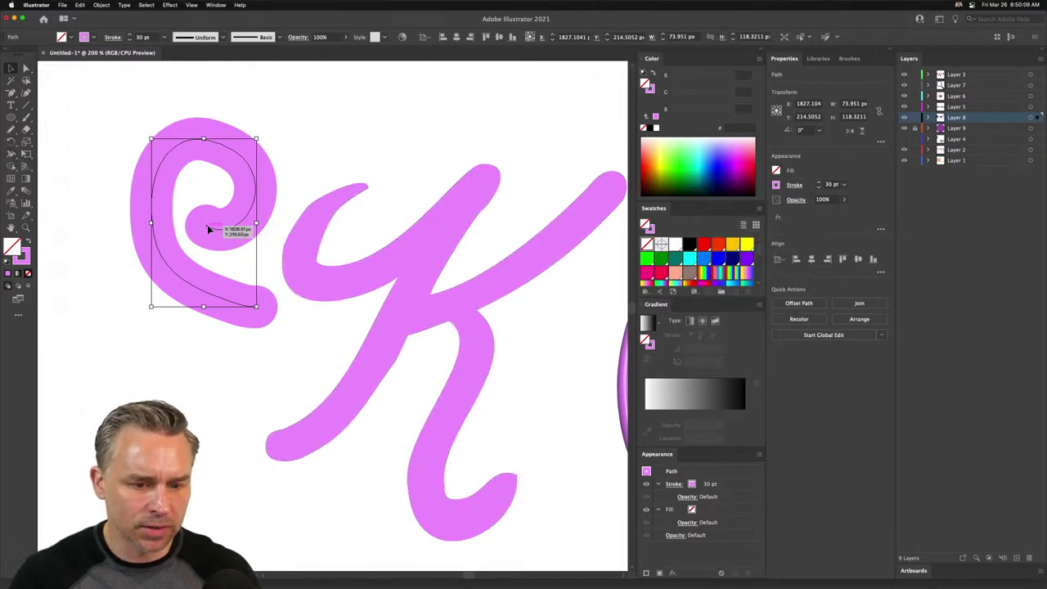
{"action": "left_click", "coordinate": [86, 168]}
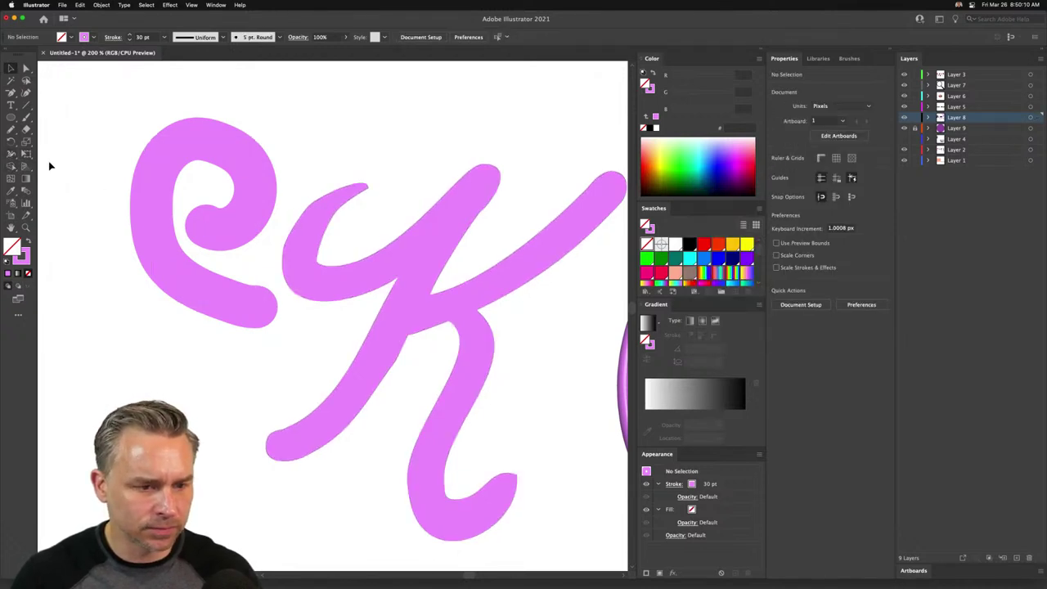
- Taper the curl with the Width tool, narrowing its inner end and widening the stroke near its top to about 27 px
{"action": "left_click", "coordinate": [10, 153]}
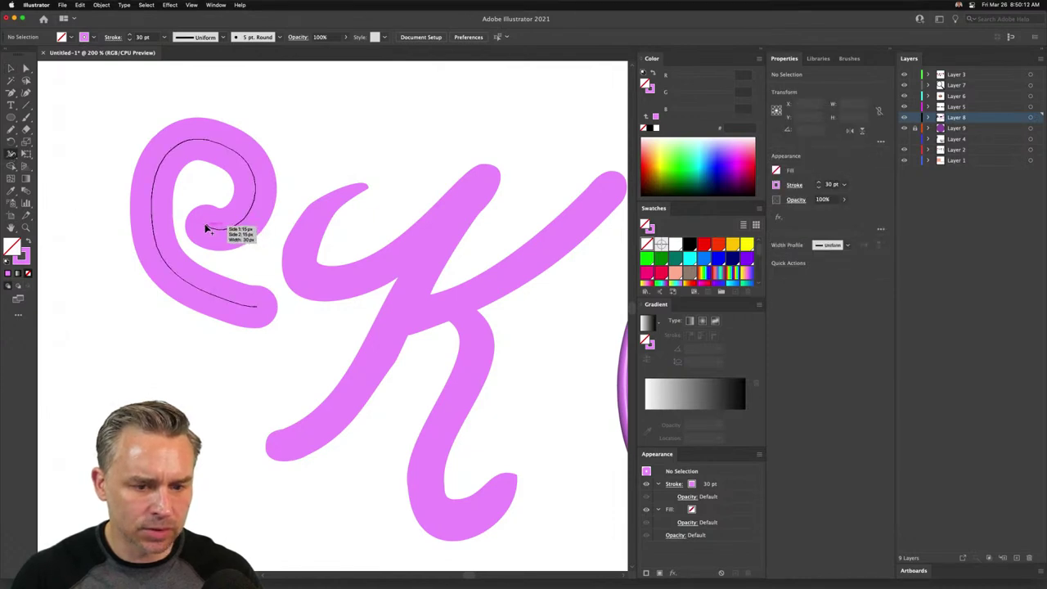
{"action": "left_click_drag", "start_coordinate": [207, 229], "coordinate": [205, 227]}
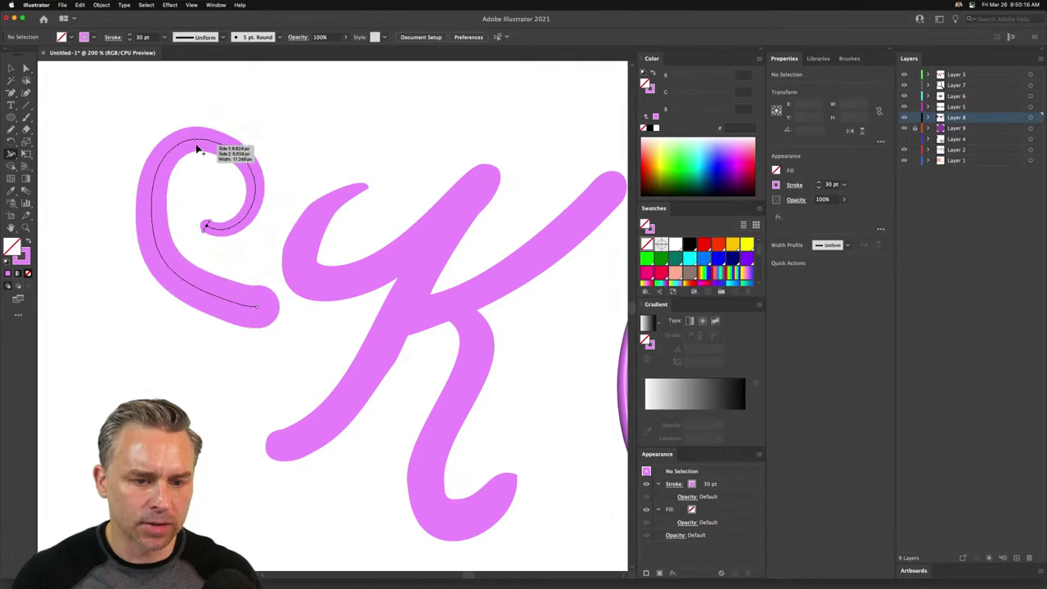
{"action": "mouse_move", "coordinate": [184, 141]}
{"action": "left_mouse_down"}
{"action": "mouse_move", "coordinate": [181, 129]}
{"action": "mouse_move", "coordinate": [181, 145]}
{"action": "left_mouse_up"}
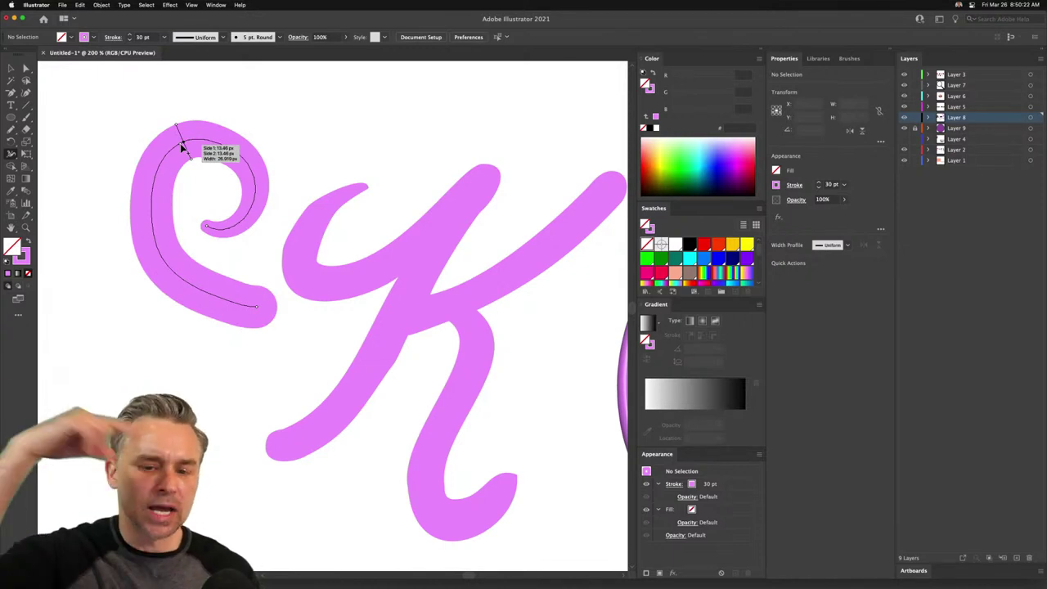
{"action": "left_click", "coordinate": [9, 68]}
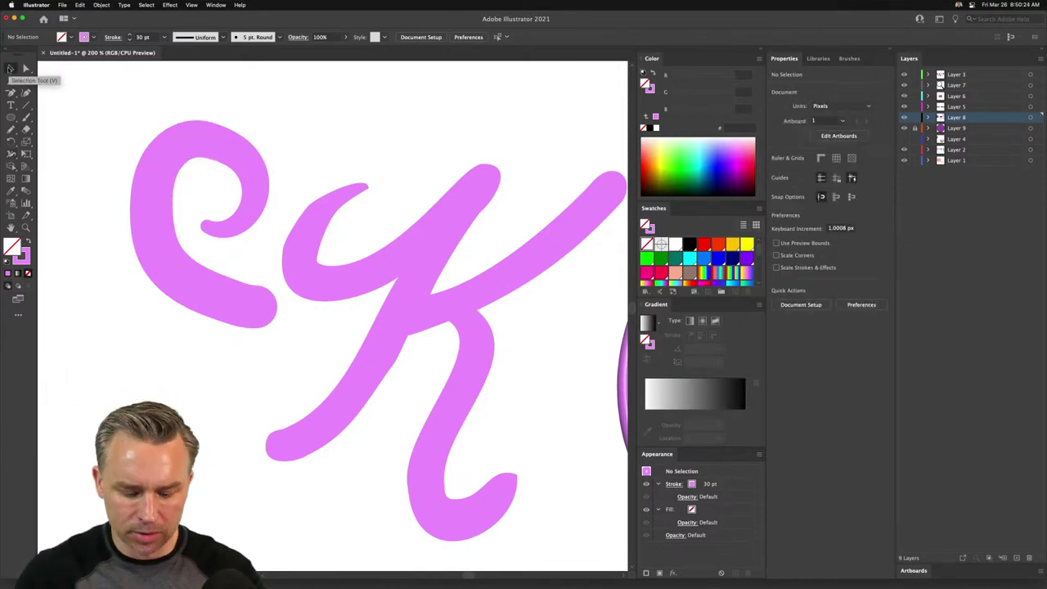
- Duplicate the K at about X 1820, Y 306 px and move the curl clear of it to about X 1650, Y 79 px
{"action": "key", "text": "super+minus"}
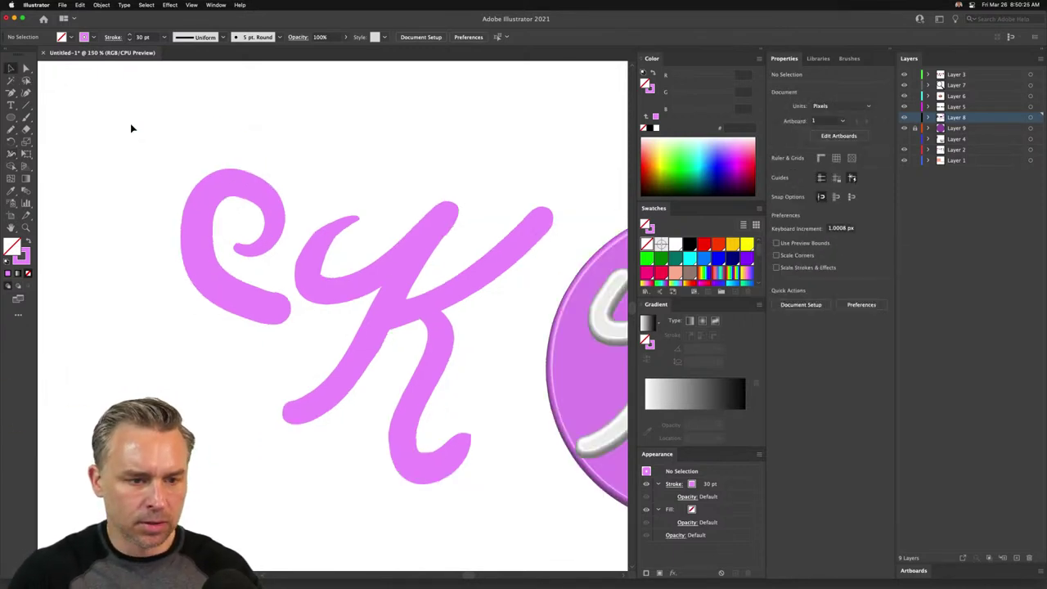
{"action": "left_click", "coordinate": [360, 290]}
{"action": "left_click_drag", "start_coordinate": [360, 290], "coordinate": [172, 288]}
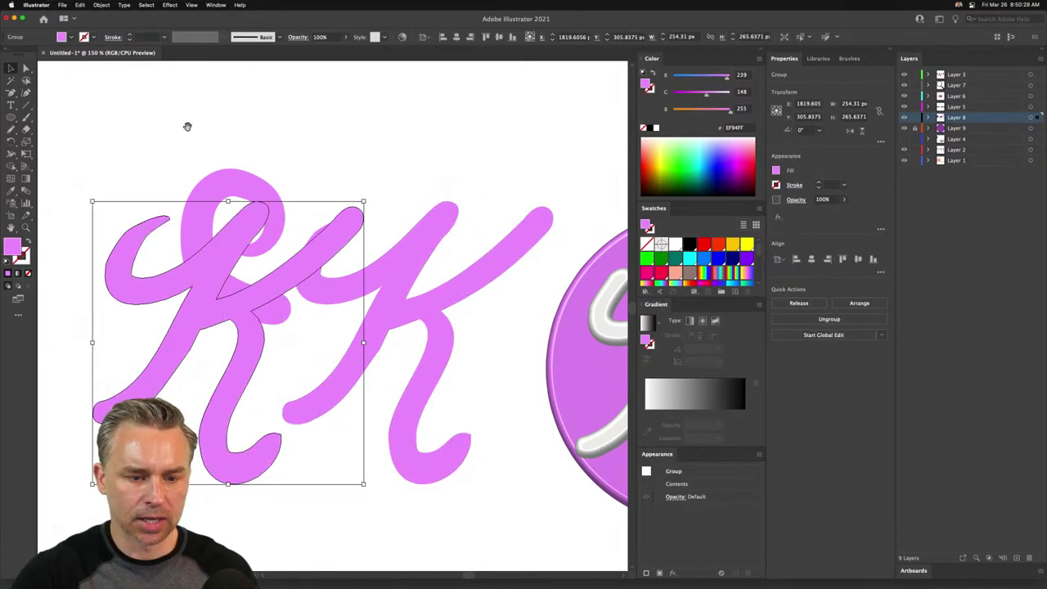
{"action": "scroll", "coordinate": [290, 246], "scroll_direction": "left", "scroll_amount": 3}
{"action": "scroll", "coordinate": [289, 246], "scroll_direction": "up", "scroll_amount": 2}
{"action": "left_click_drag", "start_coordinate": [321, 278], "coordinate": [128, 146]}
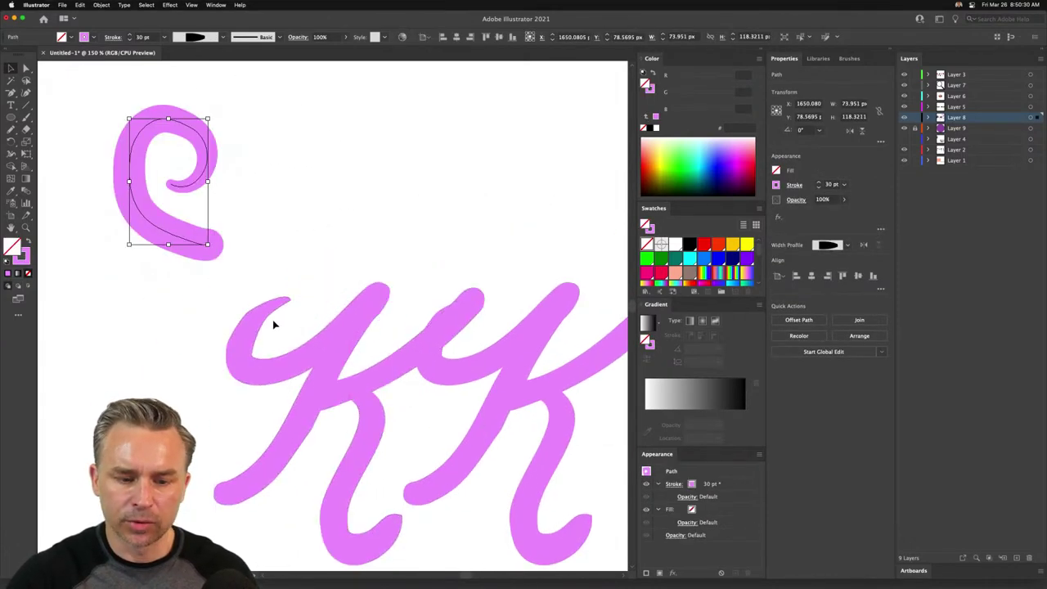
- Move the K copy above and away from the original and place the curl over its lower-right leg at about X 1856, Y 89 px
{"action": "left_click_drag", "start_coordinate": [274, 323], "coordinate": [252, 130]}
{"action": "scroll", "coordinate": [156, 186], "scroll_direction": "up", "scroll_amount": 3}
{"action": "scroll", "coordinate": [156, 185], "scroll_direction": "left", "scroll_amount": 1}
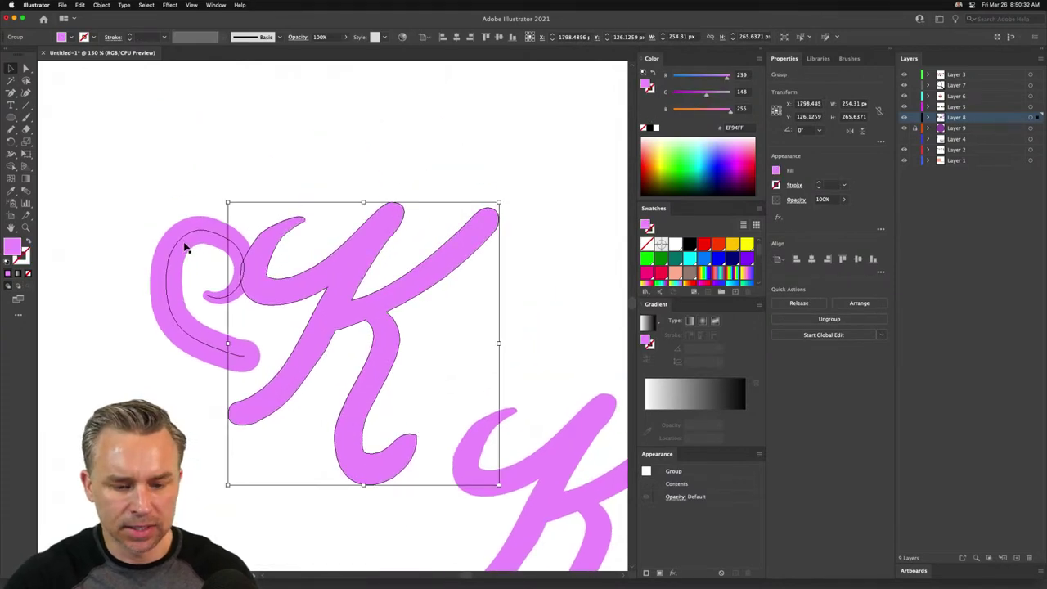
{"action": "left_click_drag", "start_coordinate": [288, 266], "coordinate": [271, 184]}
{"action": "left_click_drag", "start_coordinate": [169, 297], "coordinate": [386, 300]}
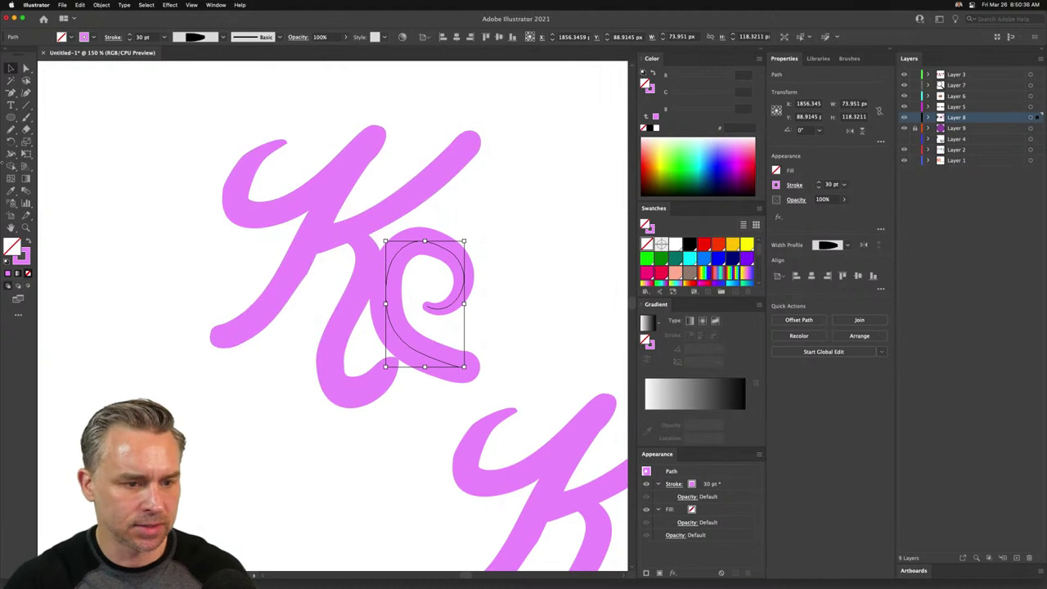
- Reflect the curl across the vertical axis and rotate it about 54° clockwise so its thick end meets the K copy's lower-right leg
{"action": "left_click_drag", "start_coordinate": [11, 141], "coordinate": [50, 153]}
{"action": "double_click", "coordinate": [10, 142]}
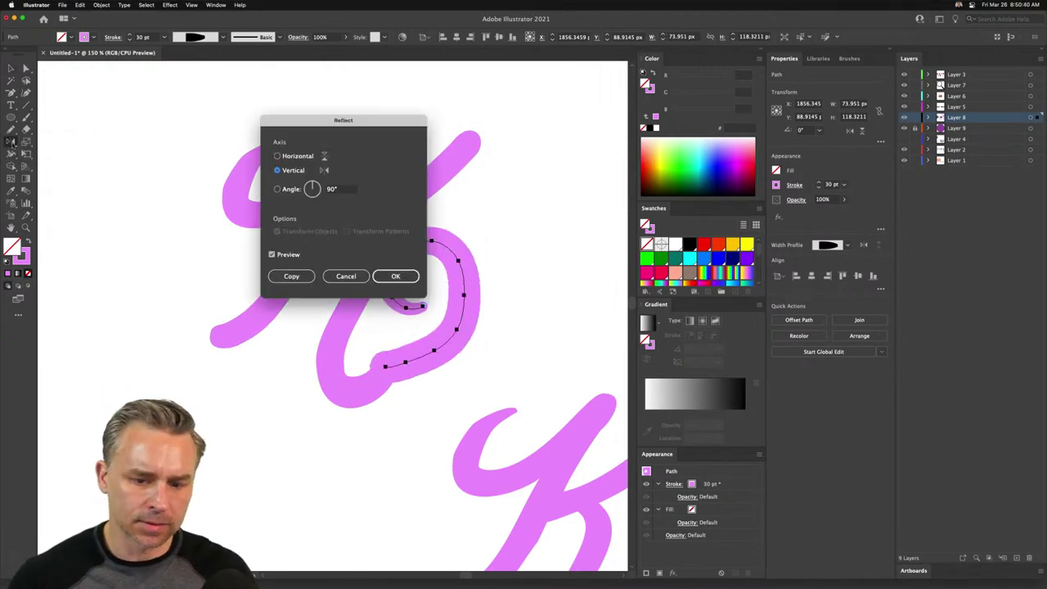
{"action": "key", "text": "Return"}
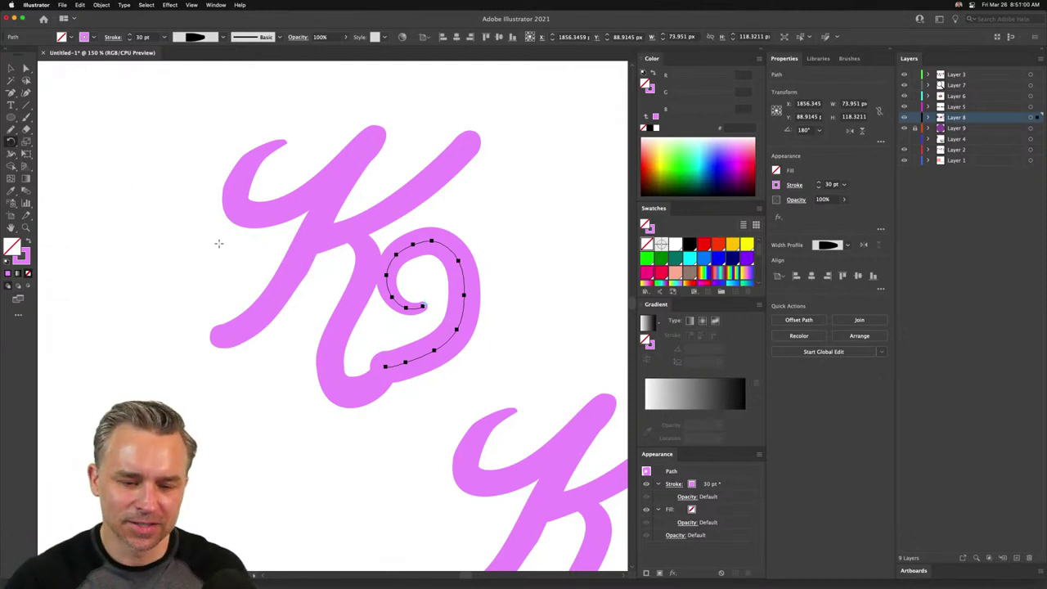
{"action": "left_click_drag", "start_coordinate": [219, 243], "coordinate": [375, 278]}
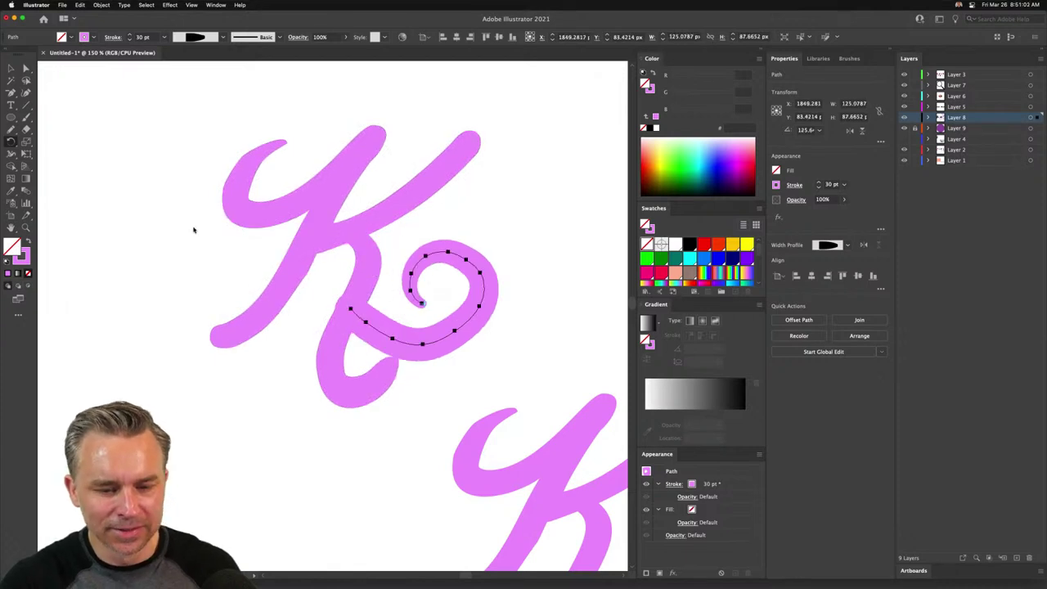
{"action": "left_click", "coordinate": [10, 68]}
{"action": "left_click", "coordinate": [42, 144]}
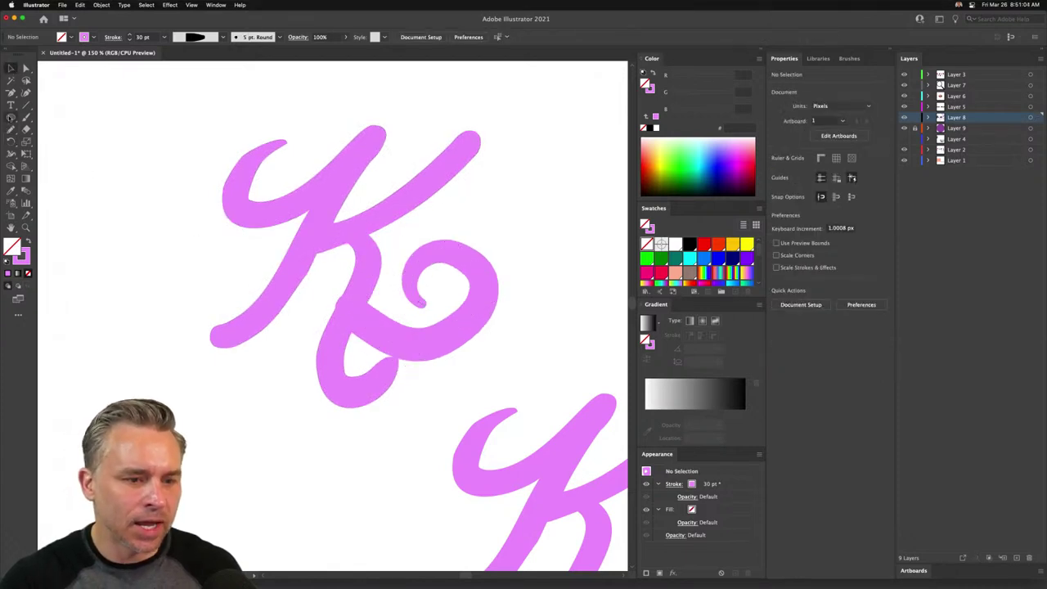
- Draw a spiral about 152 px wide and 188 px high beside the K copy with the Spiral tool
{"action": "left_click", "coordinate": [11, 117]}
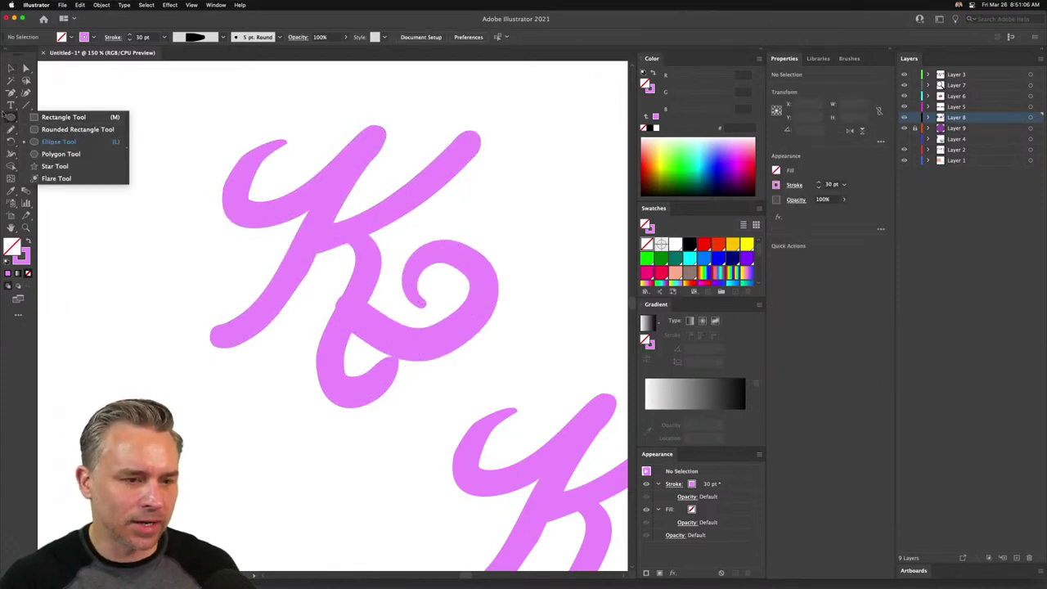
{"action": "left_click", "coordinate": [26, 106]}
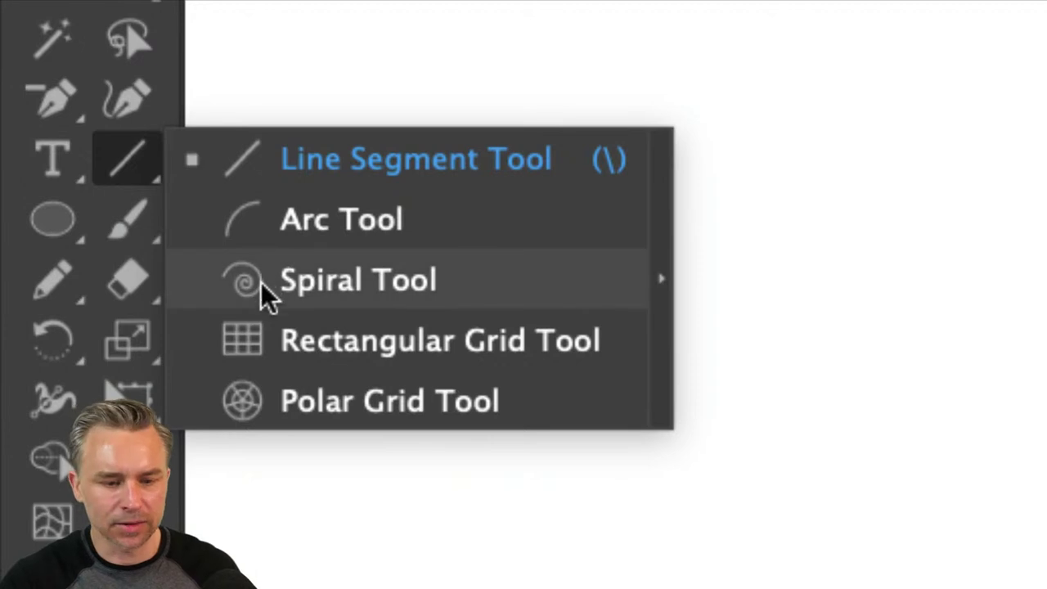
{"action": "left_click", "coordinate": [261, 282]}
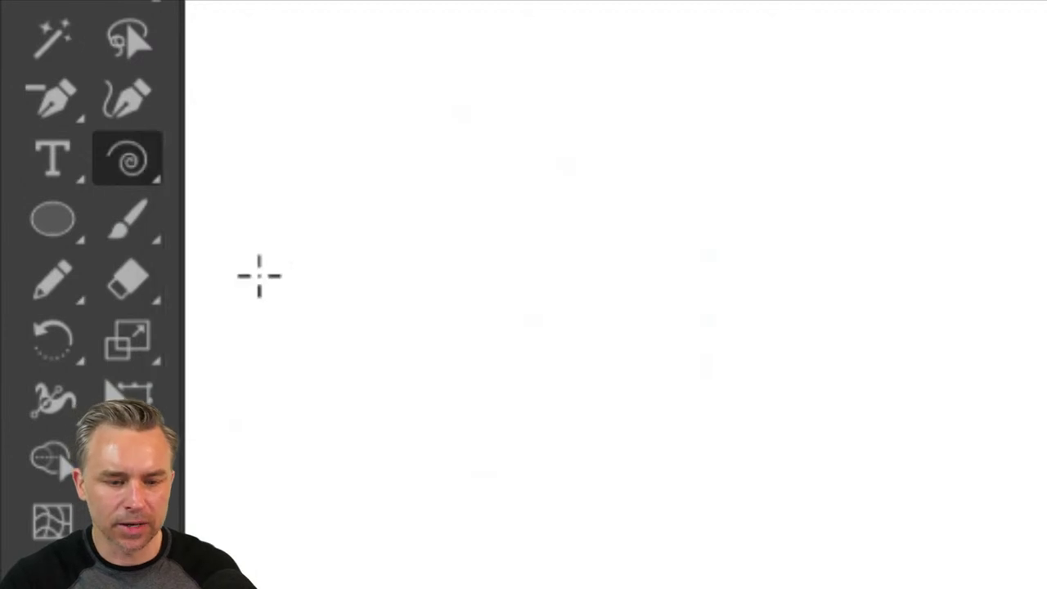
{"action": "scroll", "coordinate": [139, 167], "scroll_direction": "left", "scroll_amount": 5}
{"action": "scroll", "coordinate": [139, 167], "scroll_direction": "up", "scroll_amount": 3}
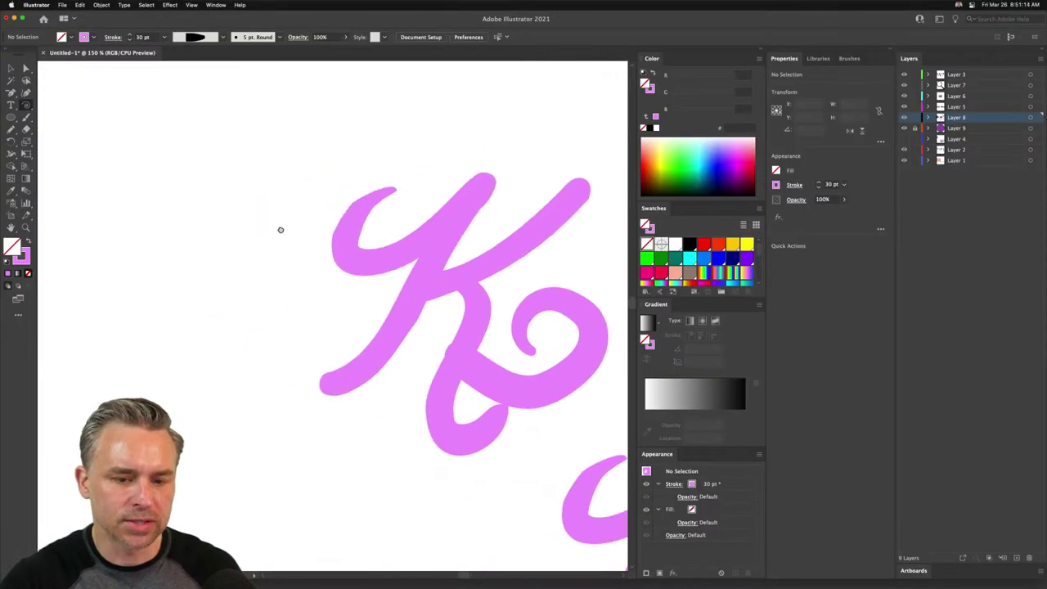
{"action": "left_click_drag", "start_coordinate": [155, 222], "coordinate": [218, 326]}
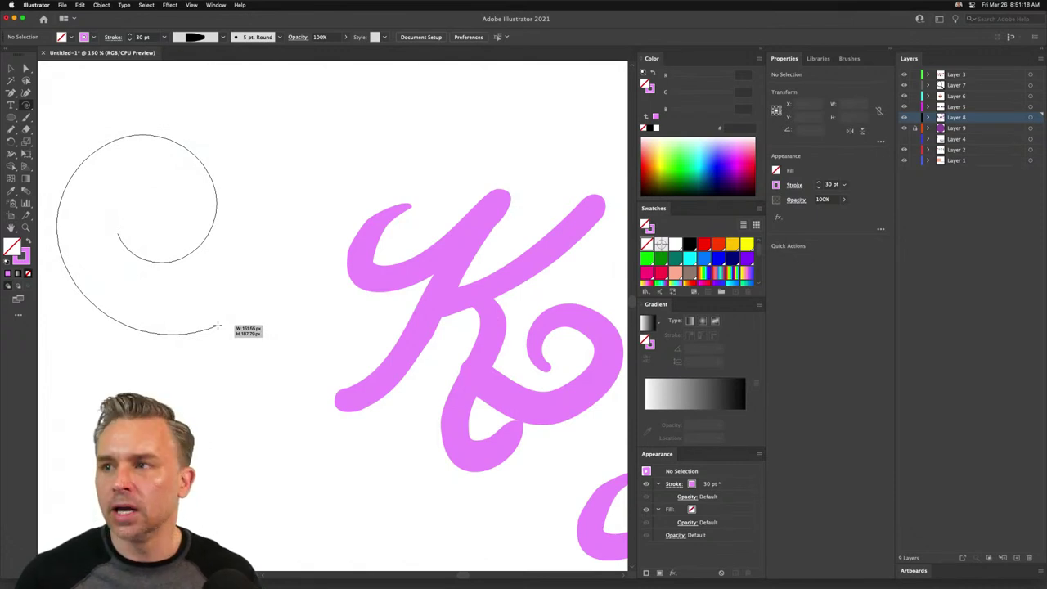
- Adjust the spiral's segment count to extend its inner end by one segment, and move the spiral to about X 1554, Y -29 px
{"action": "left_click_drag", "start_coordinate": [217, 325], "coordinate": [218, 325]}
{"action": "key", "text": "Up"}
{"action": "key", "text": "Up"}
{"action": "key", "text": "Up"}
{"action": "key", "text": "Up"}
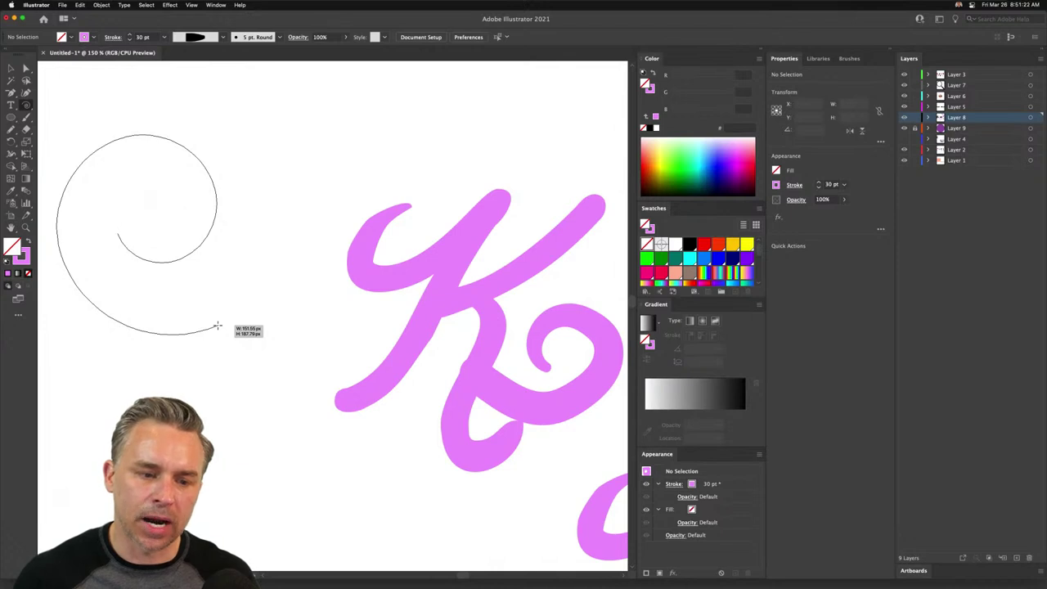
{"action": "key", "text": "Down"}
{"action": "left_click_drag", "start_coordinate": [217, 325], "coordinate": [217, 325]}
{"action": "key", "text": "Up"}
{"action": "key", "text": "Up"}
{"action": "key", "text": "Up"}
{"action": "key", "text": "Down"}
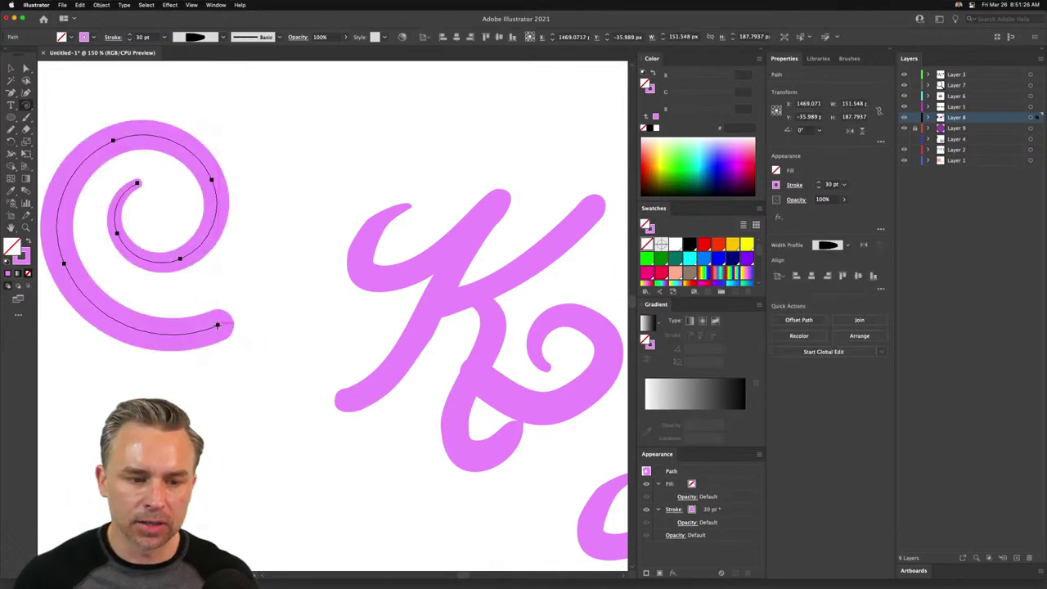
{"action": "key", "text": "v"}
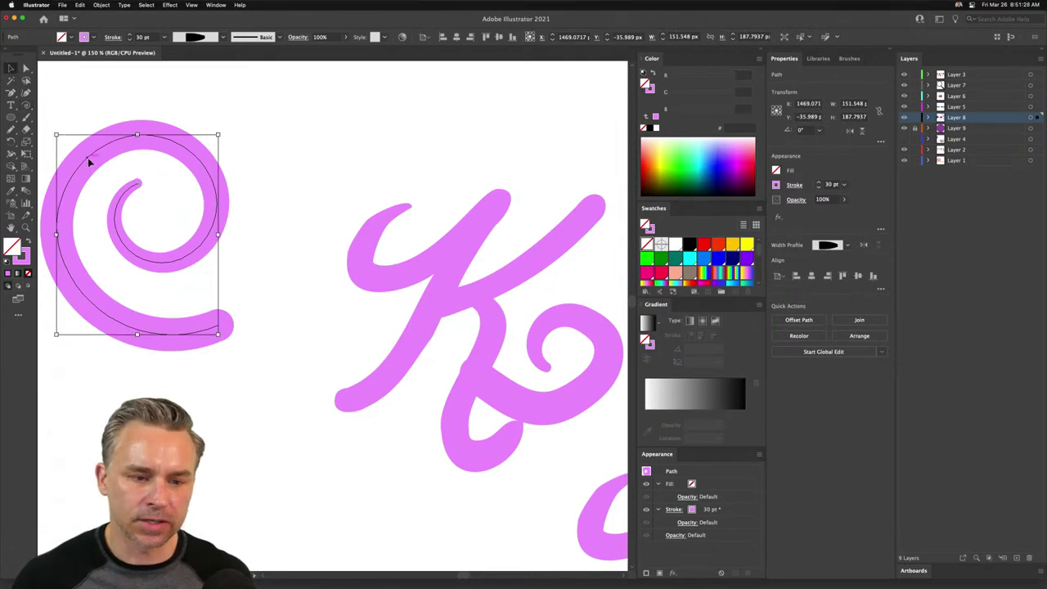
{"action": "left_click_drag", "start_coordinate": [89, 161], "coordinate": [178, 170]}
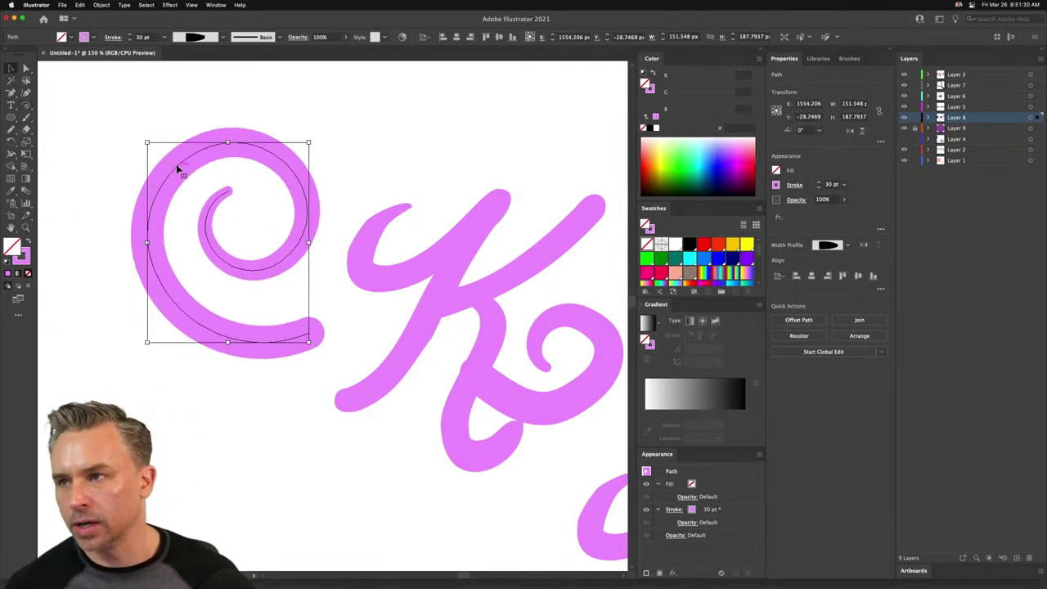
- Reshape the K copy's lower-right leg by moving its tail tip outward to about X 1854, Y 150 px
{"action": "left_click_drag", "start_coordinate": [445, 311], "coordinate": [378, 298]}
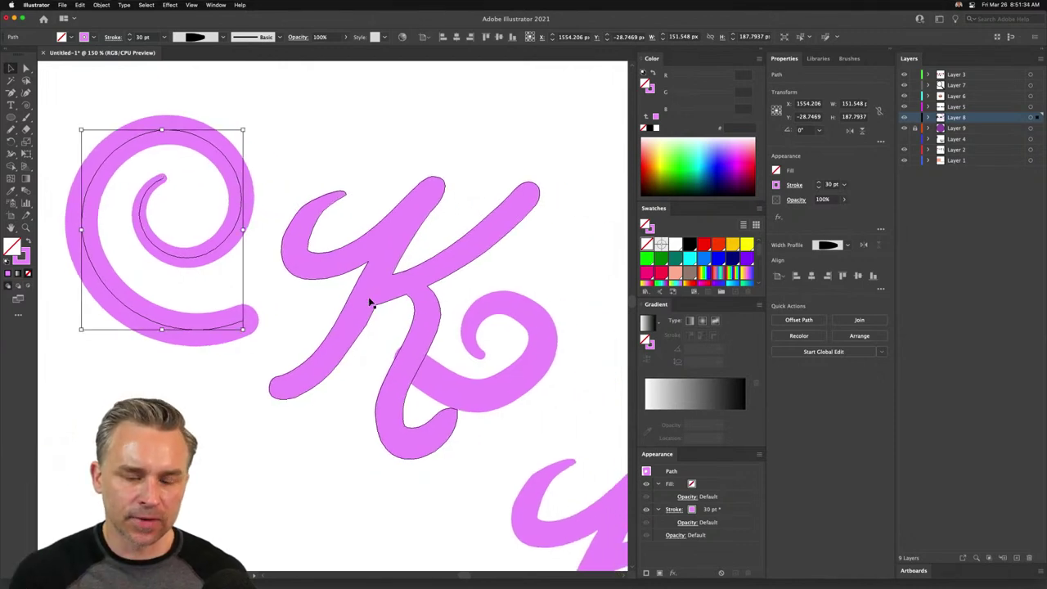
{"action": "left_click", "coordinate": [442, 382]}
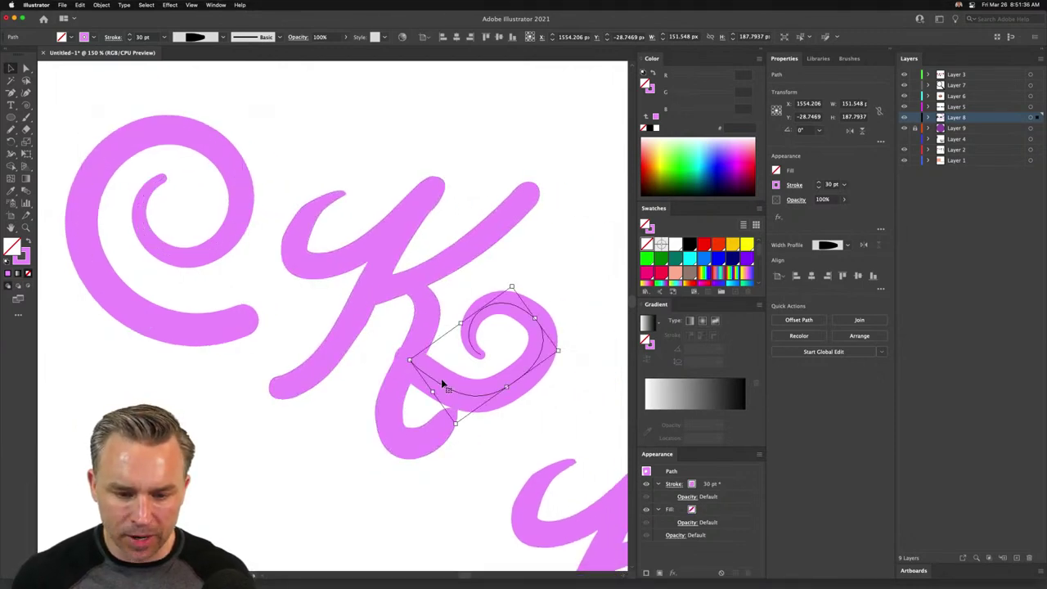
{"action": "left_click", "coordinate": [428, 437]}
{"action": "left_click", "coordinate": [25, 68]}
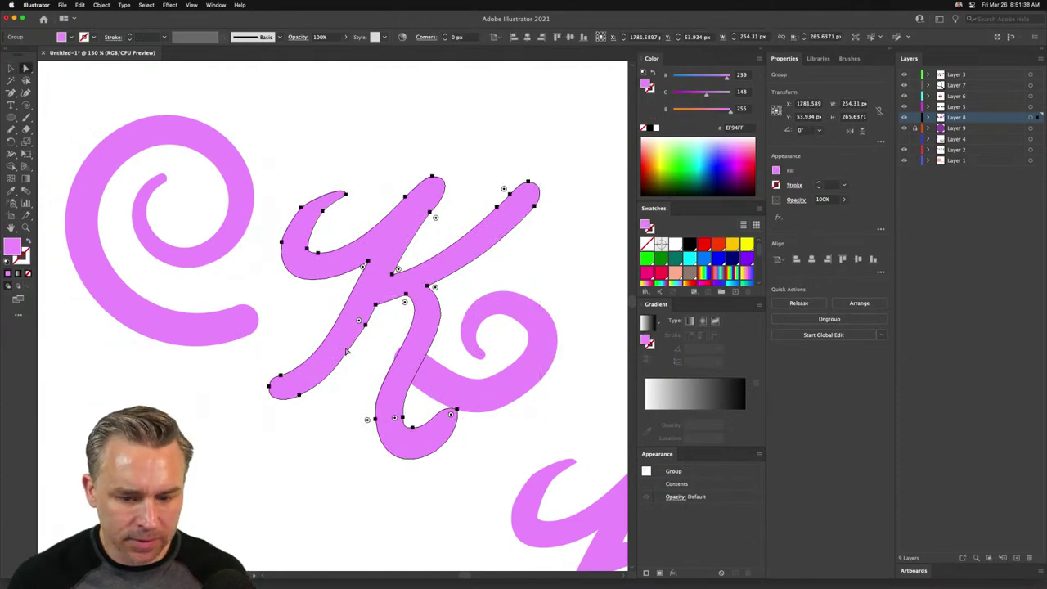
{"action": "left_click_drag", "start_coordinate": [455, 412], "coordinate": [453, 436]}
{"action": "key", "text": "v"}
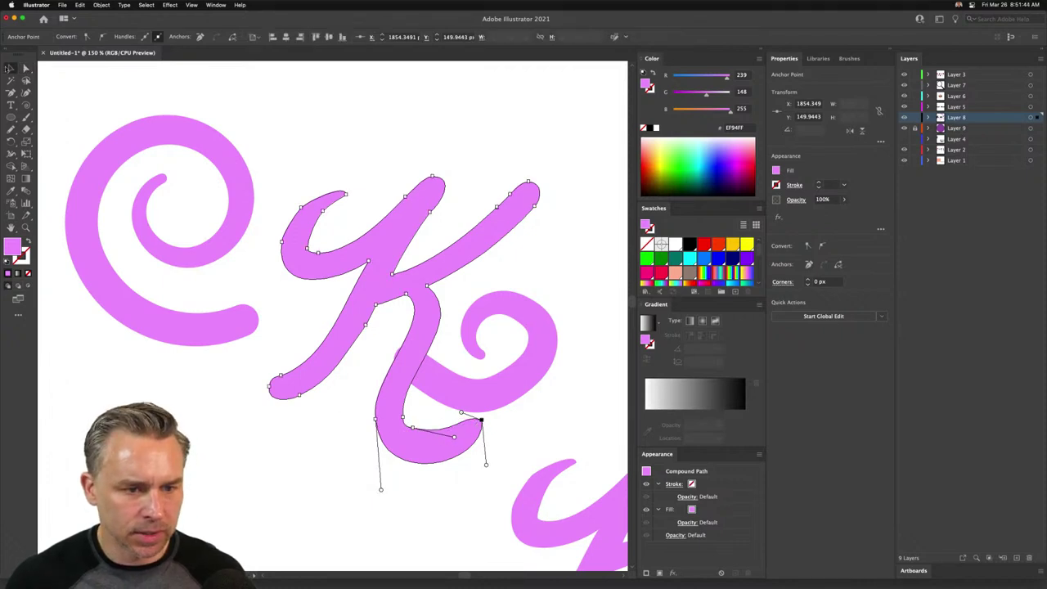
{"action": "left_click", "coordinate": [387, 123]}
- Scale the curl down to about 114 by 80 px and move it to about X 1843, Y 111 px over the K copy's tail
{"action": "left_click", "coordinate": [478, 319]}
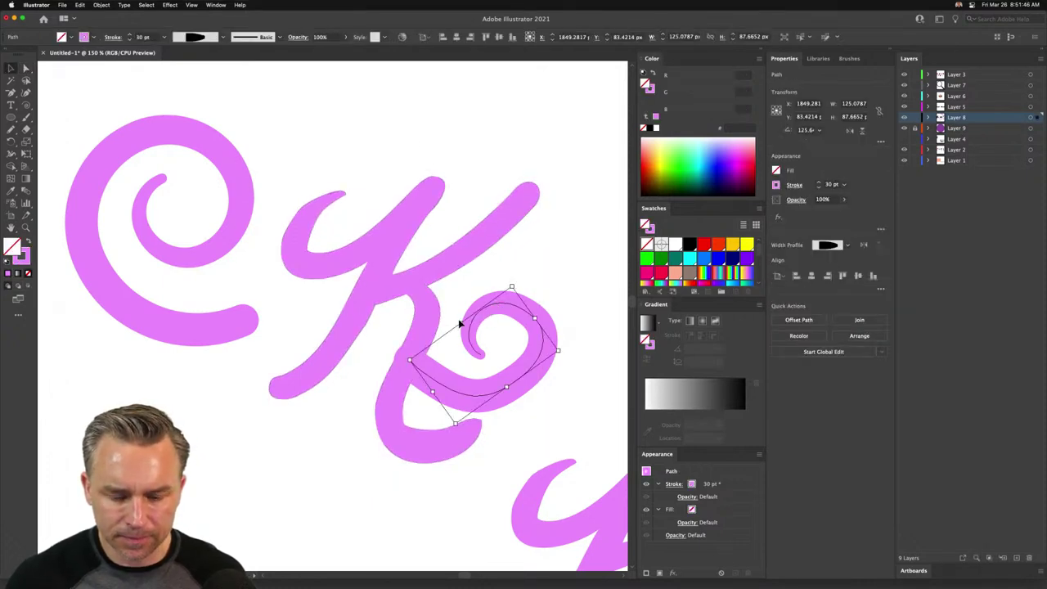
{"action": "left_click_drag", "start_coordinate": [410, 360], "coordinate": [421, 362]}
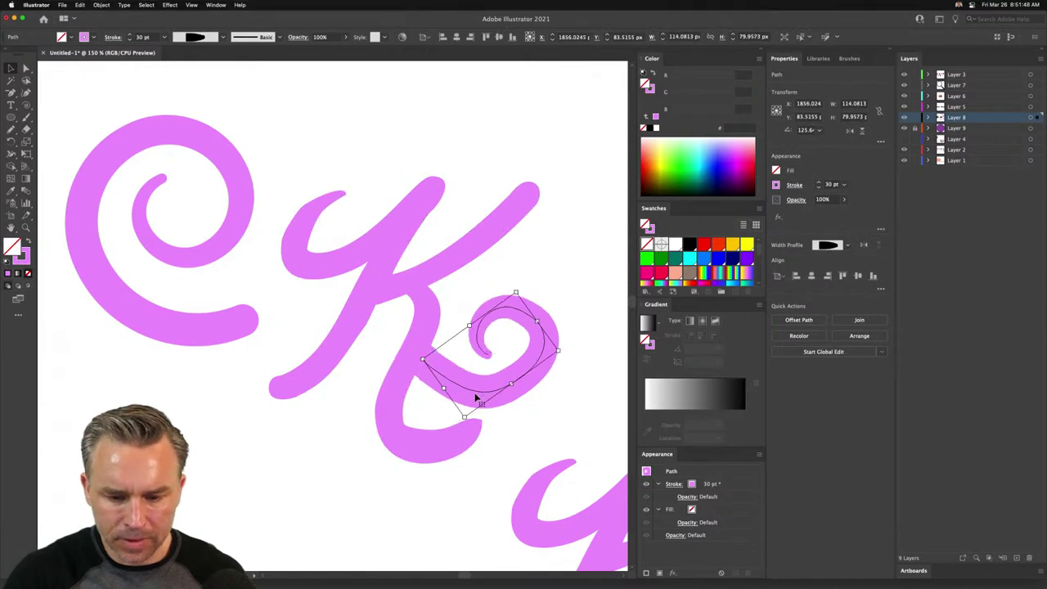
{"action": "left_click_drag", "start_coordinate": [467, 390], "coordinate": [449, 422]}
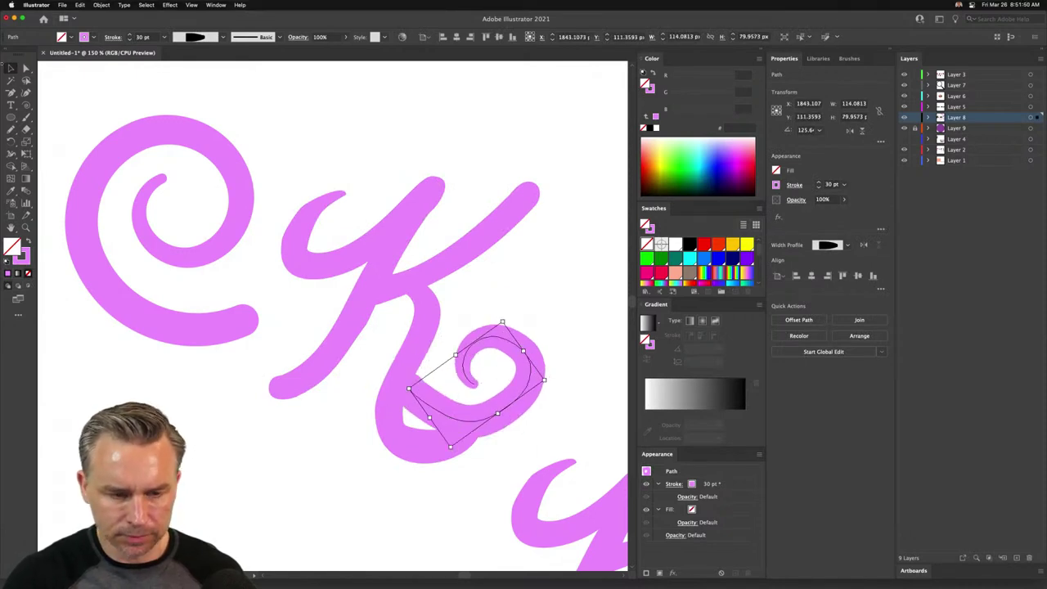
- Reshape the curl's thick end so it follows the K copy's tail, with its end section at about X 1812, Y 159 px
{"action": "key", "text": "a"}
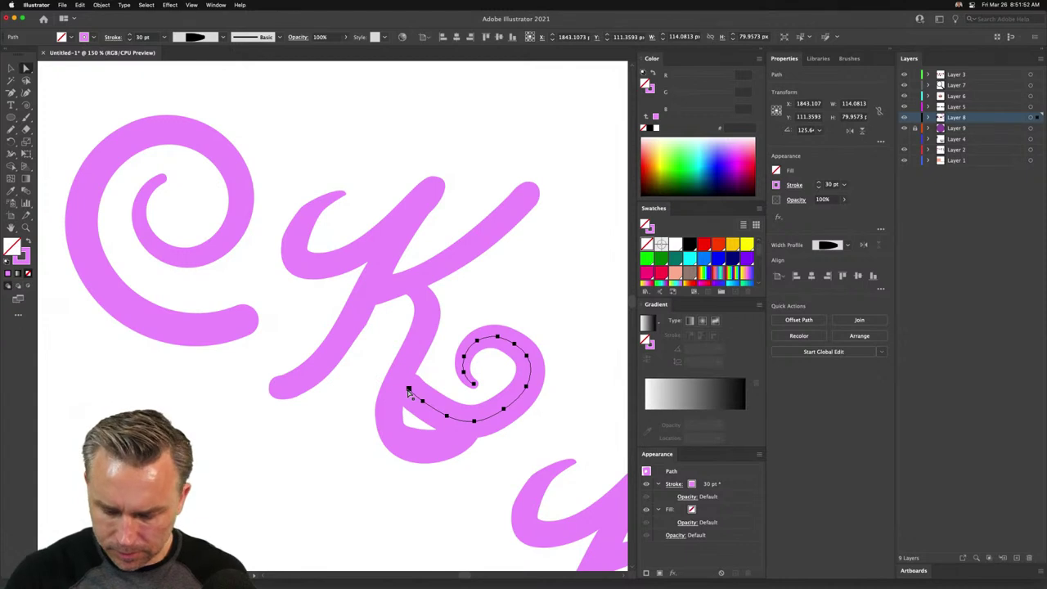
{"action": "left_click_drag", "start_coordinate": [409, 391], "coordinate": [436, 438]}
{"action": "key", "text": "a"}
{"action": "key", "text": "p"}
{"action": "left_click", "coordinate": [26, 68]}
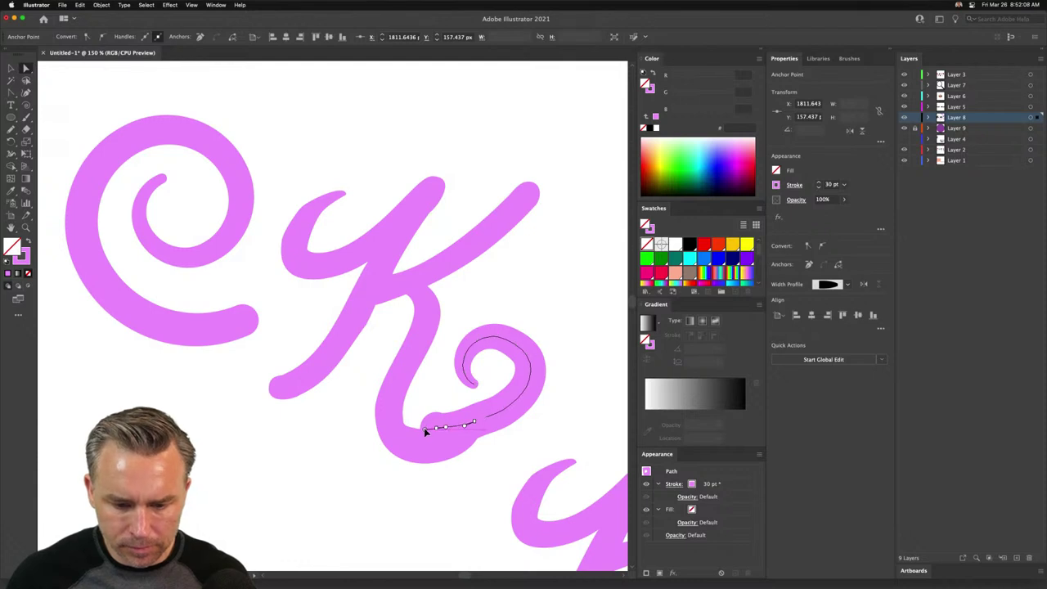
{"action": "left_click_drag", "start_coordinate": [424, 426], "coordinate": [424, 432]}
{"action": "key", "text": "v"}
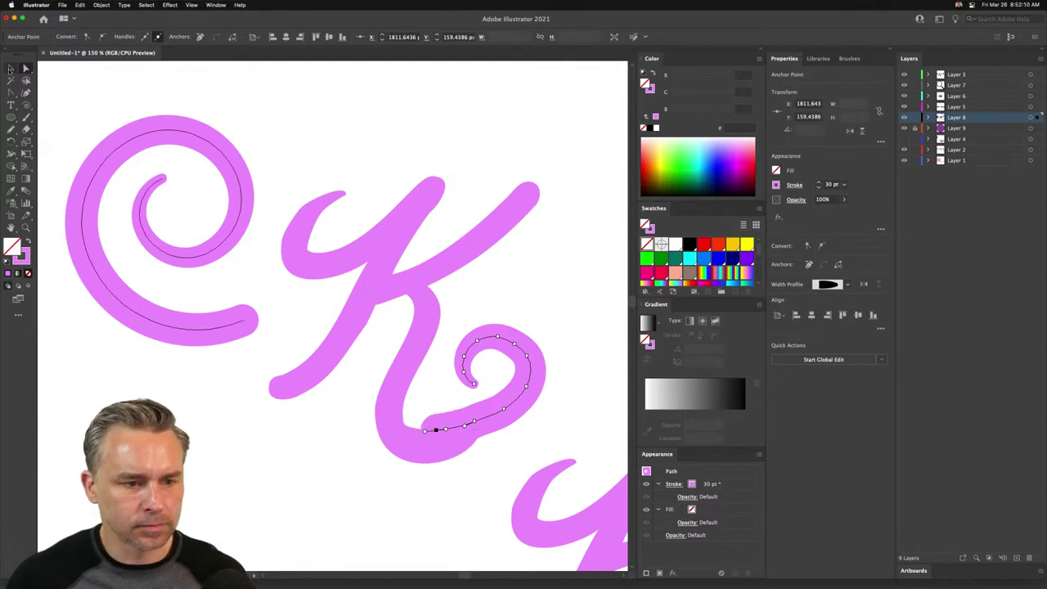
- Move the curl down and inward over the K copy's tail to about X 1835, Y 139 px
{"action": "left_click_drag", "start_coordinate": [481, 350], "coordinate": [479, 364]}
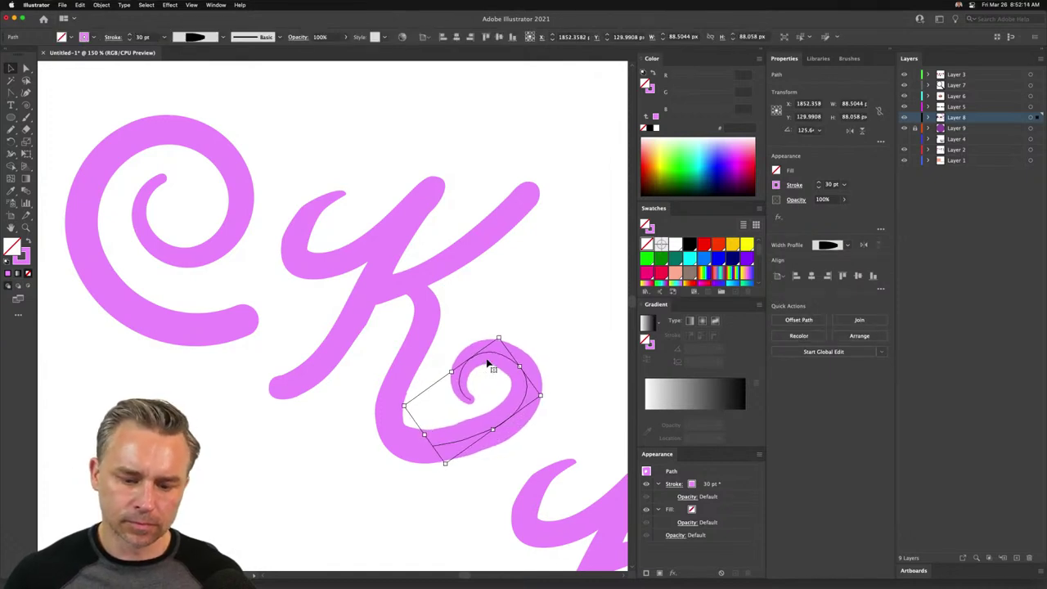
{"action": "left_click", "coordinate": [254, 495]}
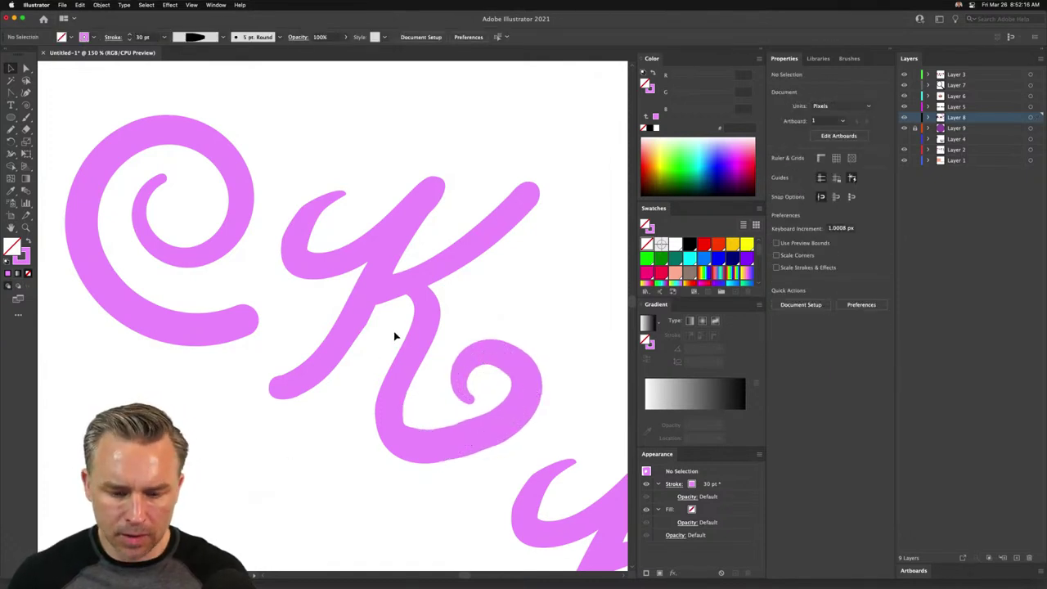
{"action": "left_click", "coordinate": [491, 360]}
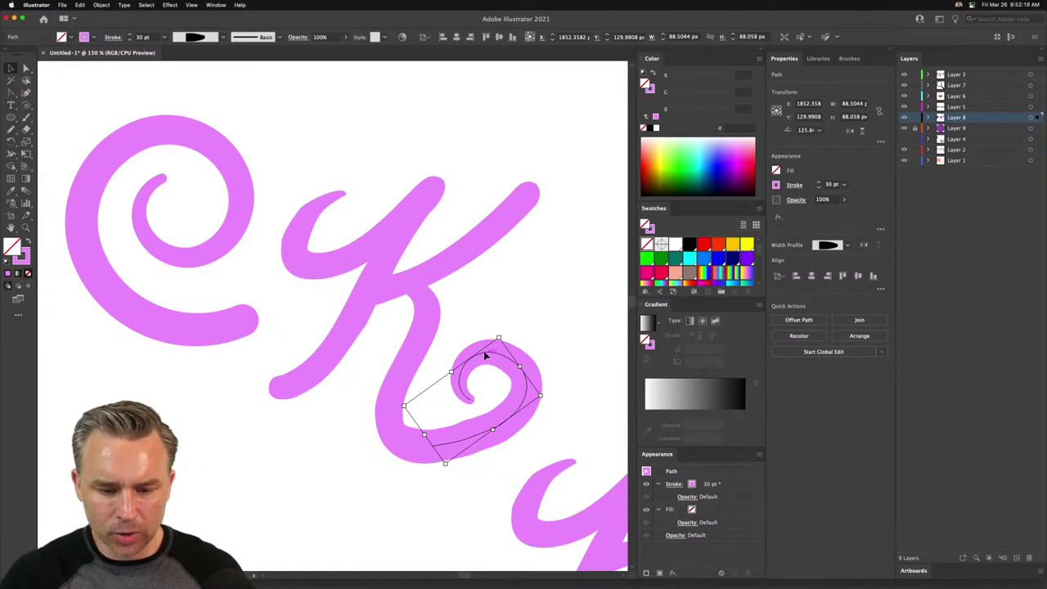
{"action": "mouse_move", "coordinate": [484, 351]}
{"action": "left_mouse_down"}
{"action": "mouse_move", "coordinate": [457, 365]}
{"action": "mouse_move", "coordinate": [465, 361]}
{"action": "left_mouse_up"}
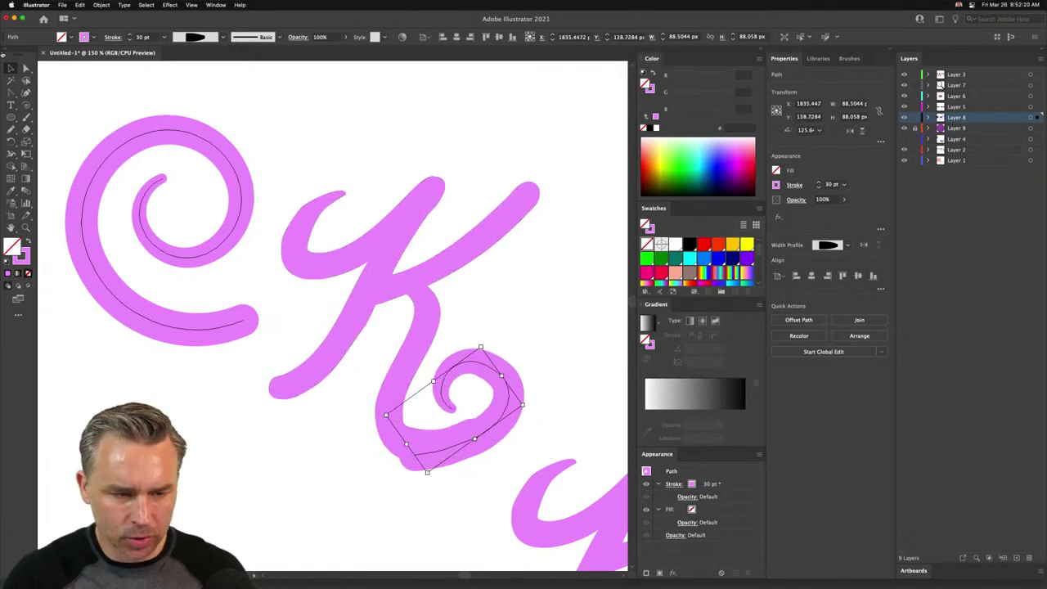
- Move the curl's thick-end anchor point to about X 1806, Y 180 px so the end blends into the K's leg
{"action": "key", "text": "a"}
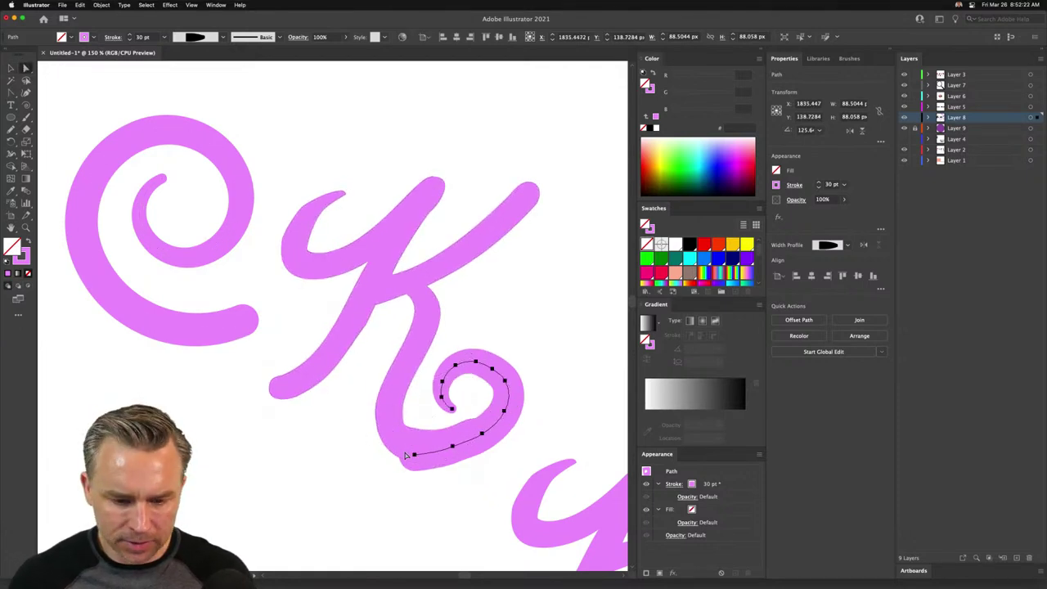
{"action": "mouse_move", "coordinate": [414, 454]}
{"action": "left_mouse_down"}
{"action": "mouse_move", "coordinate": [420, 440]}
{"action": "mouse_move", "coordinate": [430, 449]}
{"action": "left_mouse_up"}
{"action": "left_click", "coordinate": [10, 68]}
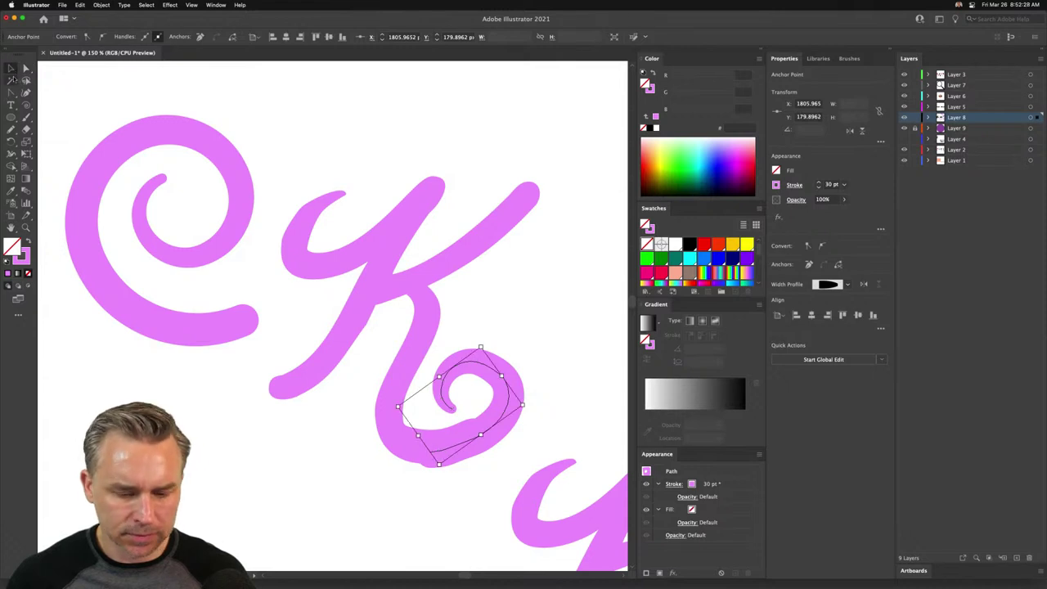
{"action": "left_click", "coordinate": [474, 315]}
{"action": "left_click", "coordinate": [483, 367]}
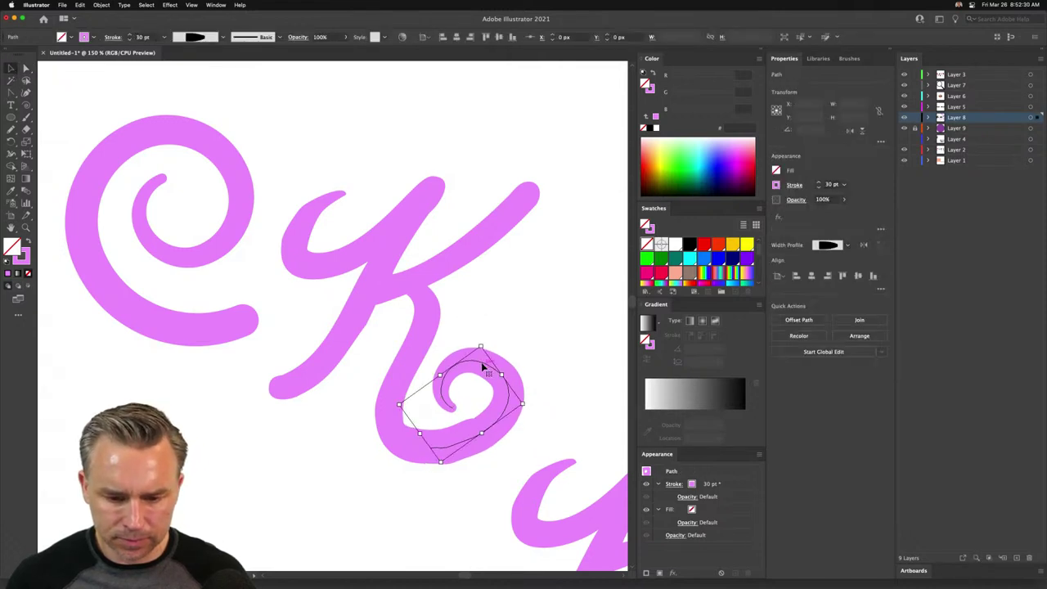
{"action": "left_click", "coordinate": [515, 276]}
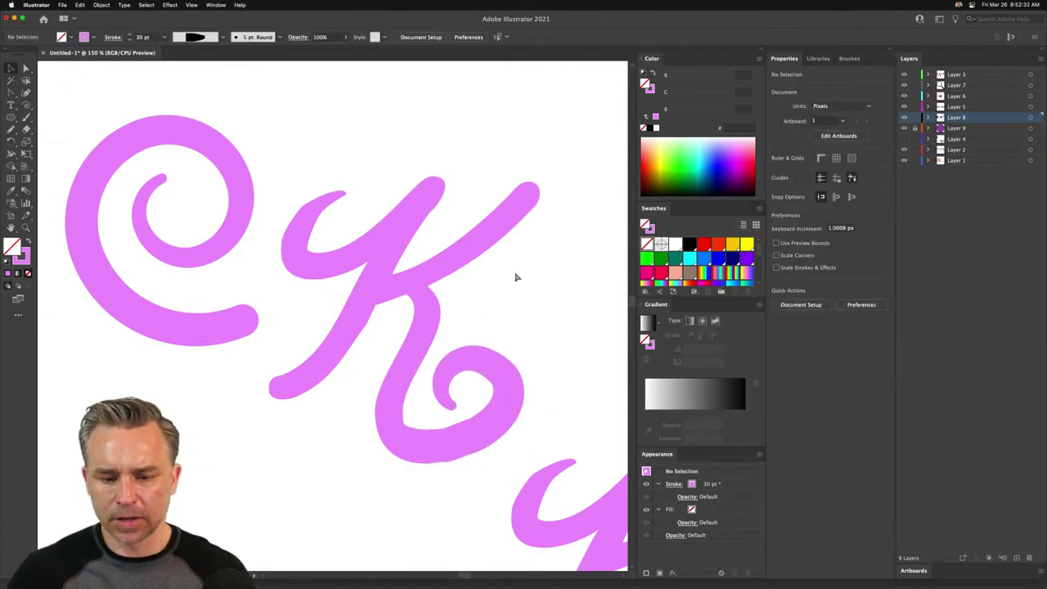
- Duplicate the purple circle badge with the white K and place the copy above the original at about X 2269, Y -101 px
{"action": "key", "text": "super+minus"}
{"action": "key", "text": "super+minus"}
{"action": "key", "text": "super+minus"}
{"action": "left_click_drag", "start_coordinate": [478, 252], "coordinate": [456, 212]}
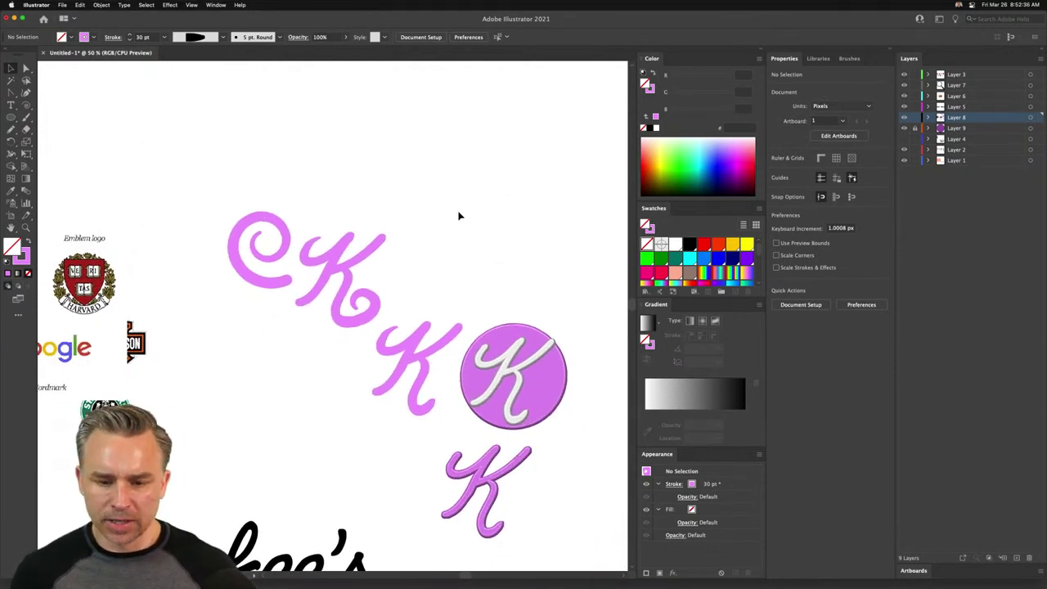
{"action": "left_click_drag", "start_coordinate": [562, 288], "coordinate": [474, 188]}
{"action": "key", "text": "super+equal"}
{"action": "key", "text": "super+equal"}
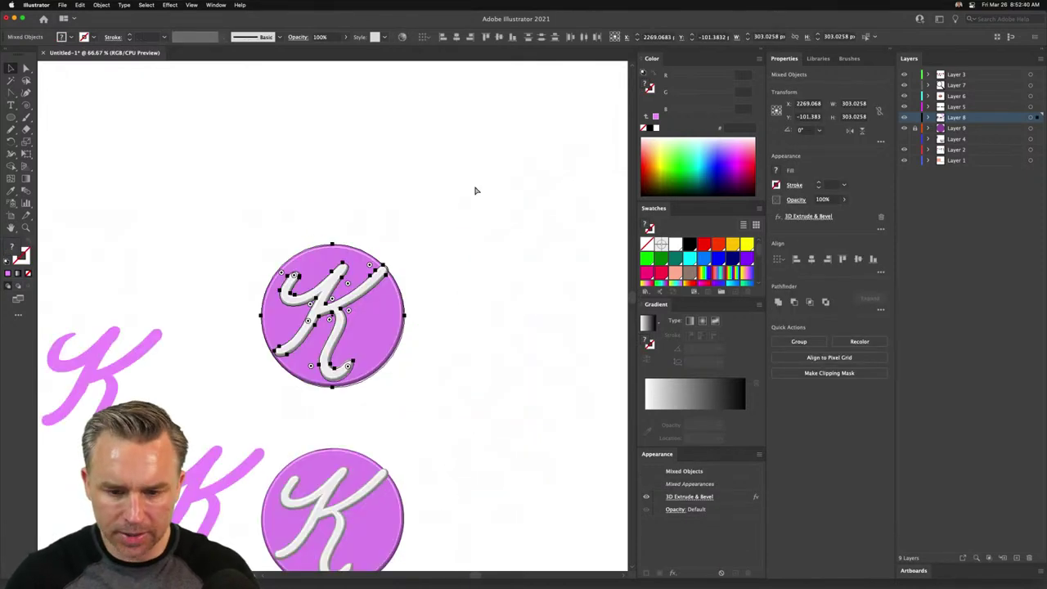
{"action": "scroll", "coordinate": [395, 173], "scroll_direction": "left", "scroll_amount": 3}
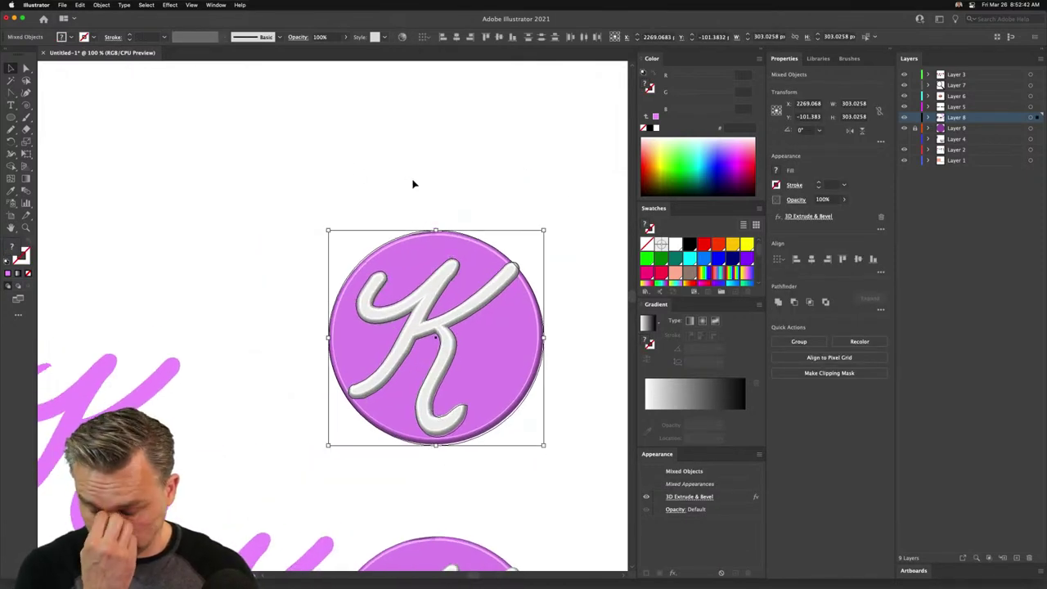
{"action": "left_click", "coordinate": [355, 205]}
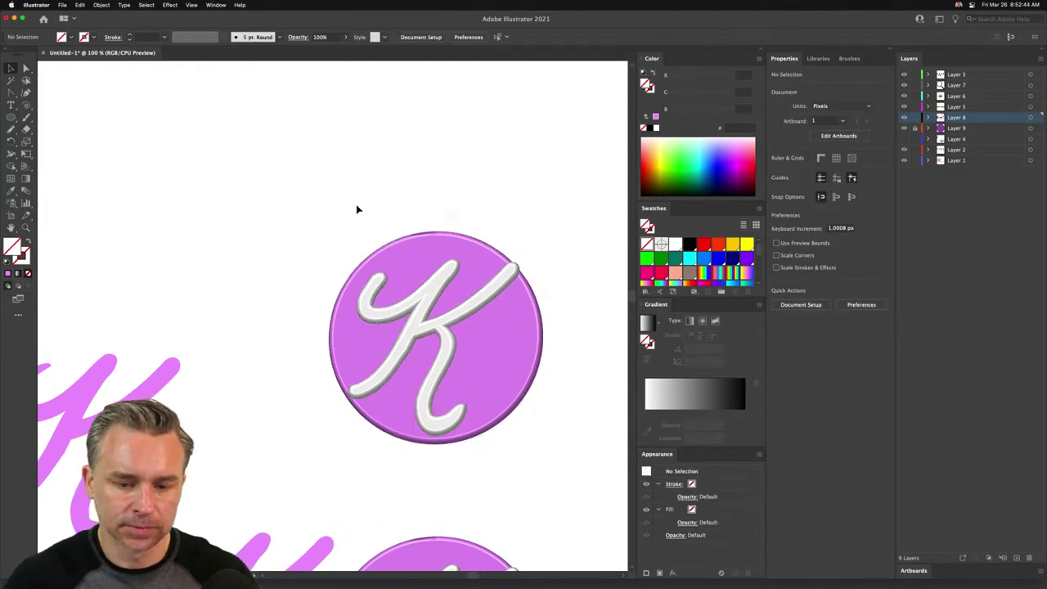
- Set the rounded bevel height of the badge copy's circle to 12 pt in its 3D Extrude & Bevel effect
{"action": "left_click", "coordinate": [404, 282]}
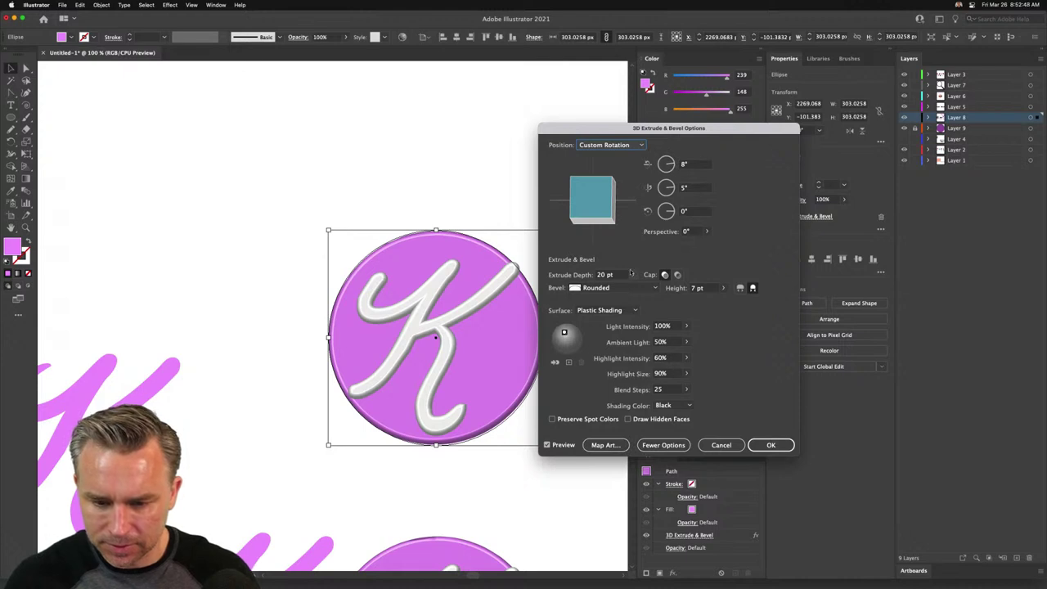
{"action": "left_click", "coordinate": [705, 288]}
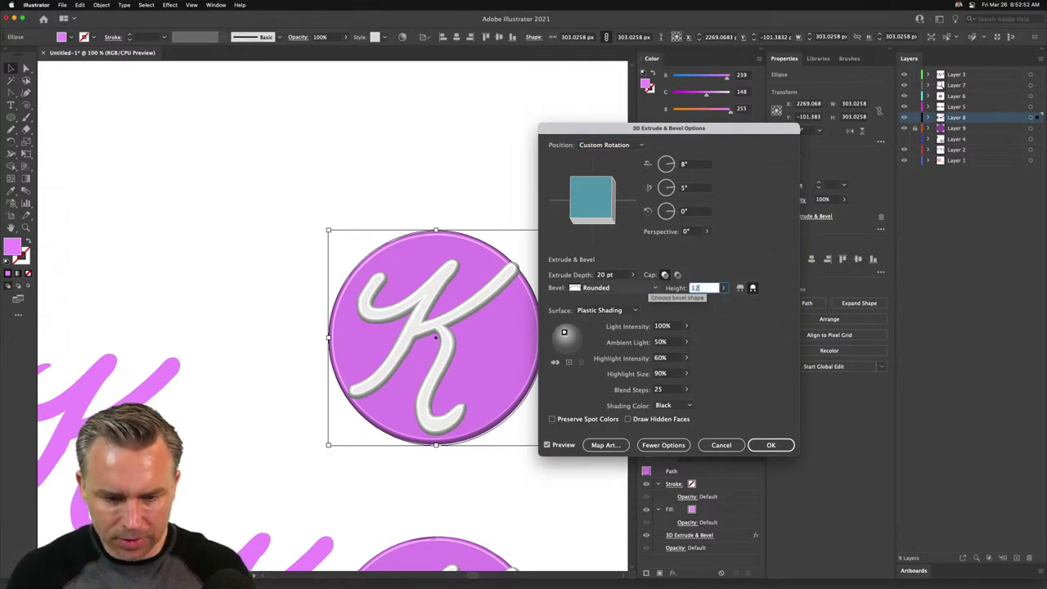
{"action": "key", "text": "Tab"}
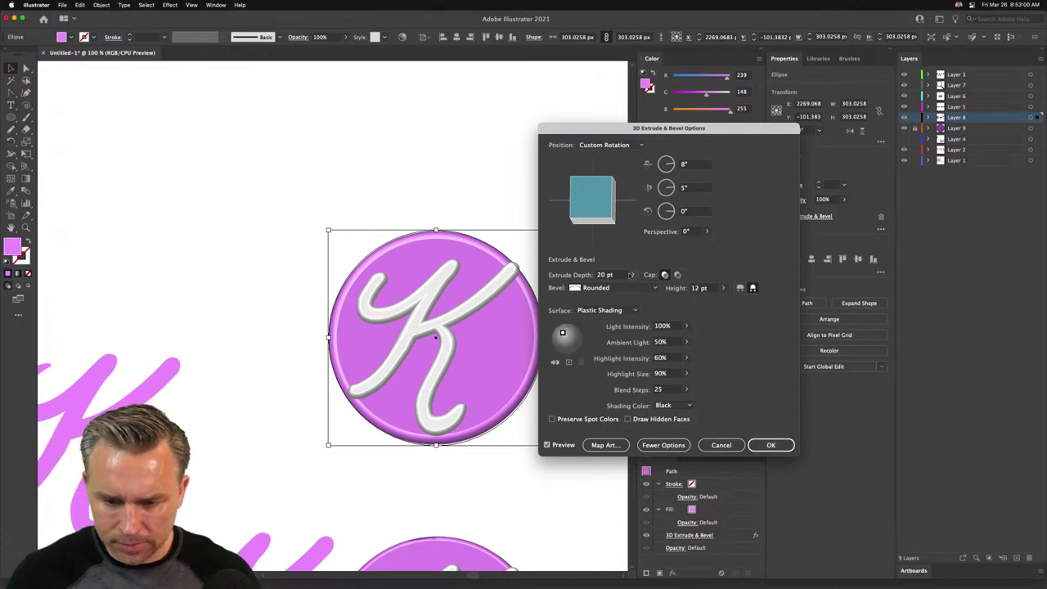
{"action": "left_click", "coordinate": [769, 444]}
{"action": "left_click", "coordinate": [278, 172]}
{"action": "key", "text": "super+minus"}
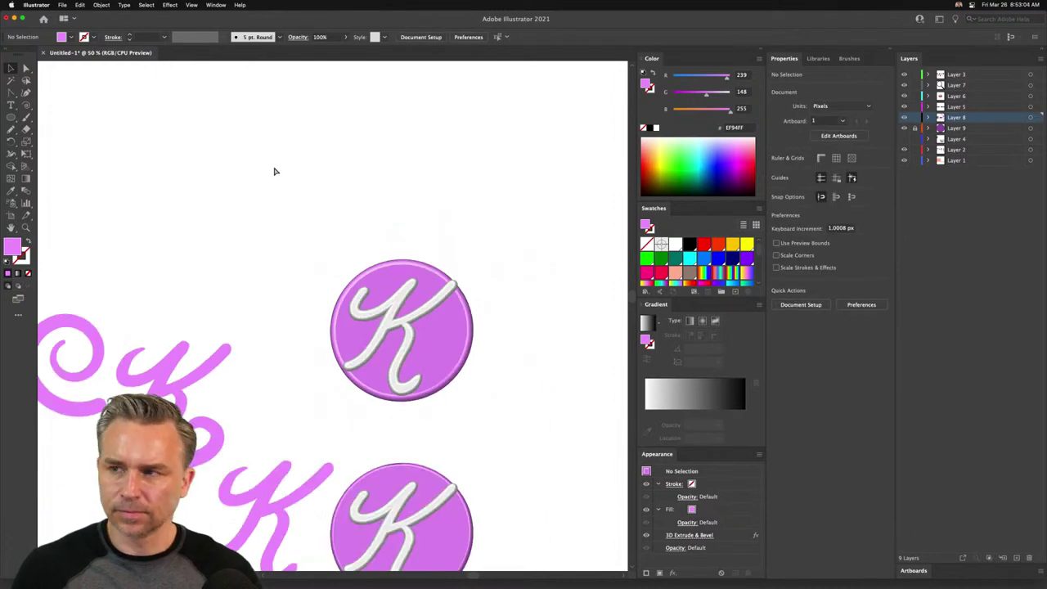
- Move the curled K together with its curl up to clear space at about X 1900, Y -279 px
{"action": "scroll", "coordinate": [264, 161], "scroll_direction": "left", "scroll_amount": 5}
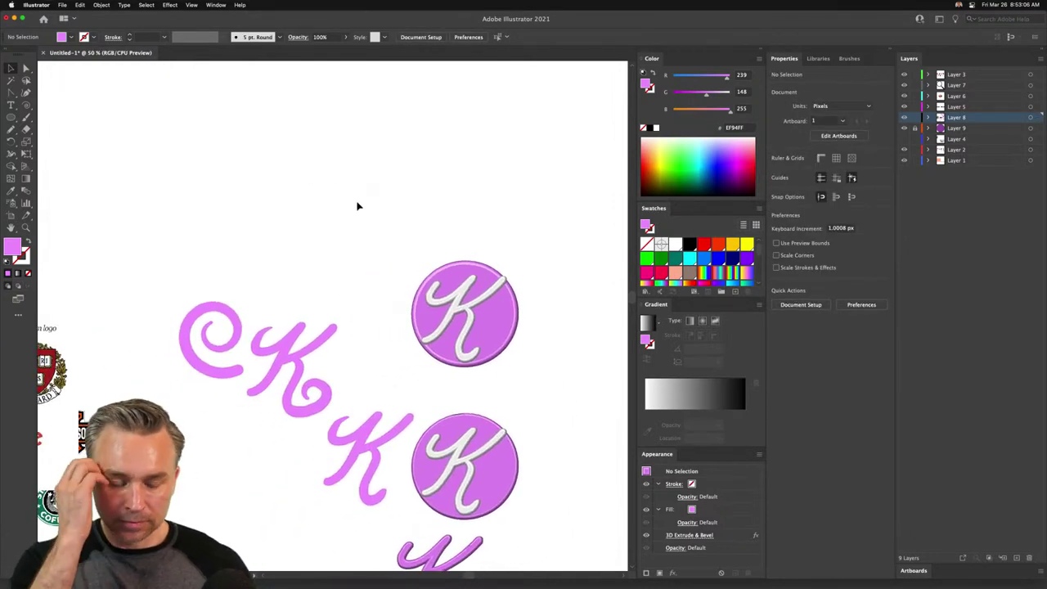
{"action": "left_click_drag", "start_coordinate": [277, 267], "coordinate": [343, 413]}
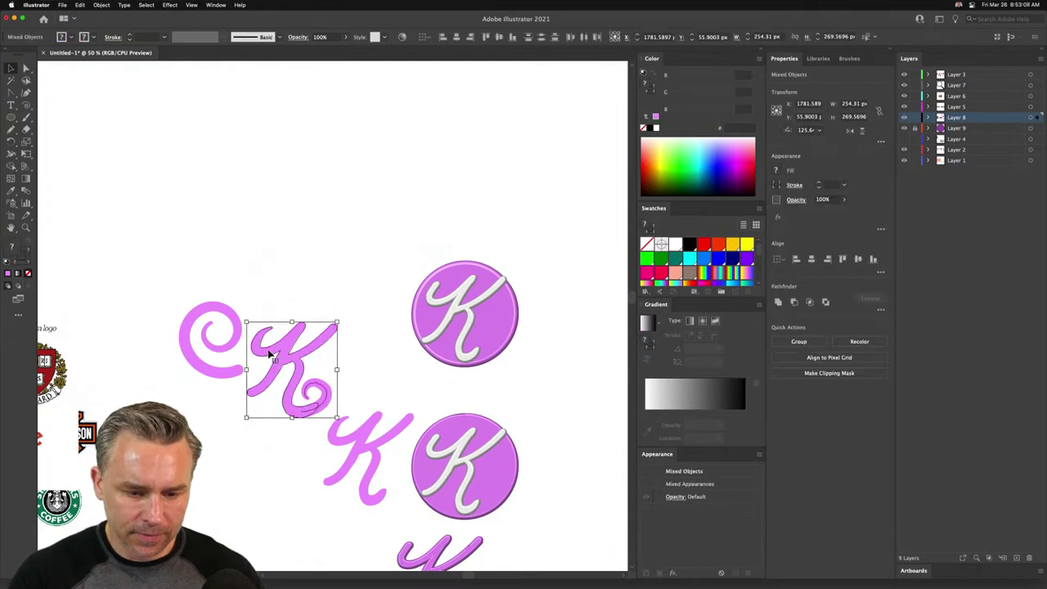
{"action": "left_click_drag", "start_coordinate": [270, 353], "coordinate": [313, 236]}
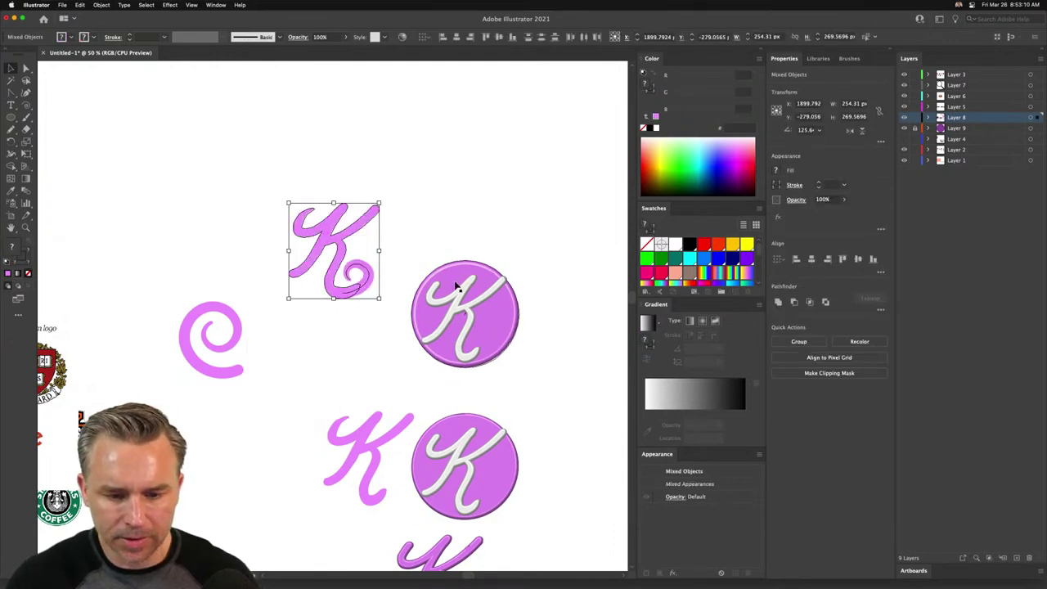
- Draw a circle about 332 px across around the curled K, place it behind the letter and fill it with the orange-red swatch
{"action": "left_click", "coordinate": [11, 117]}
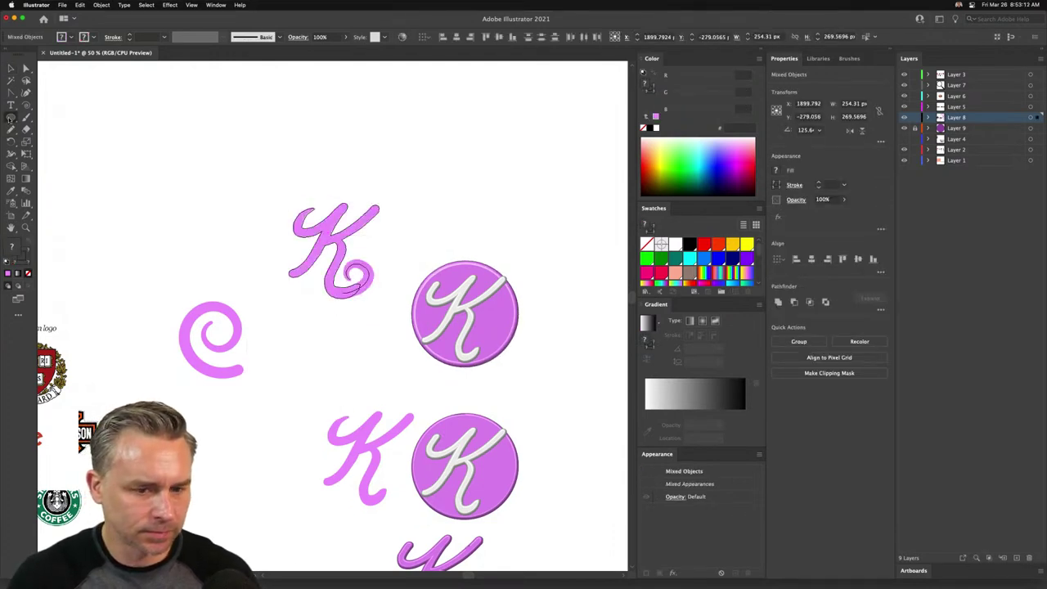
{"action": "left_click_drag", "start_coordinate": [277, 195], "coordinate": [354, 273]}
{"action": "left_click_drag", "start_coordinate": [395, 310], "coordinate": [397, 312]}
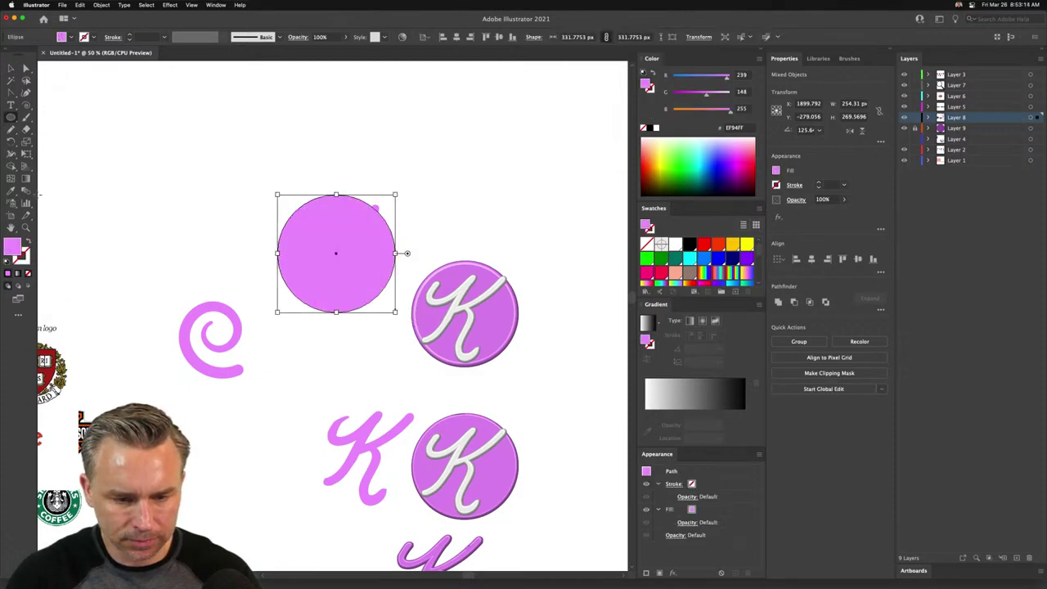
{"action": "key", "text": "v"}
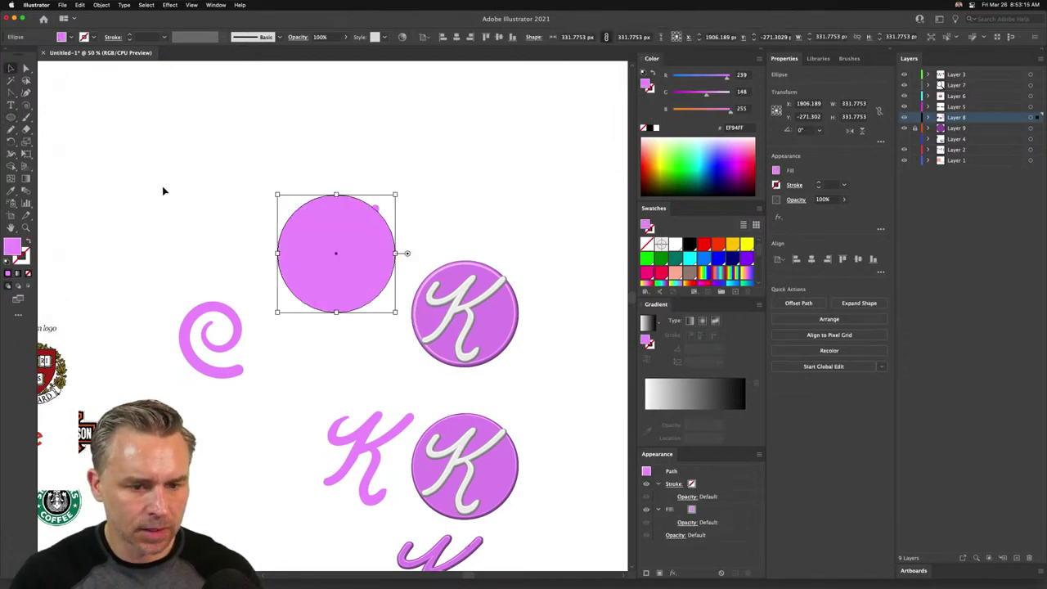
{"action": "left_click", "coordinate": [718, 245]}
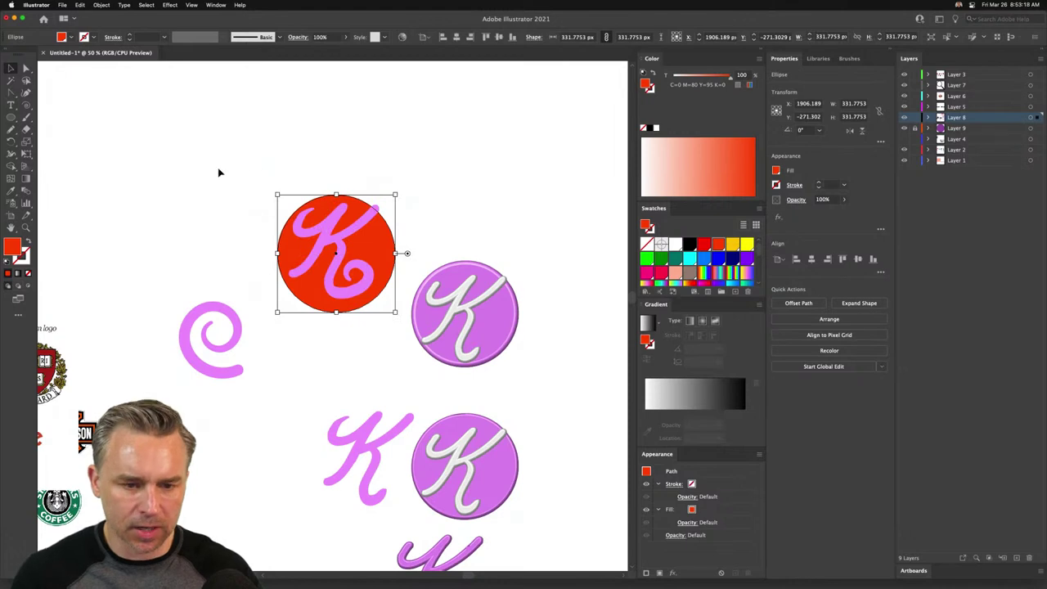
- Expand the appearance of the tapered curl on the orange-red circle and unite it with the K into one shape
{"action": "left_click", "coordinate": [360, 290]}
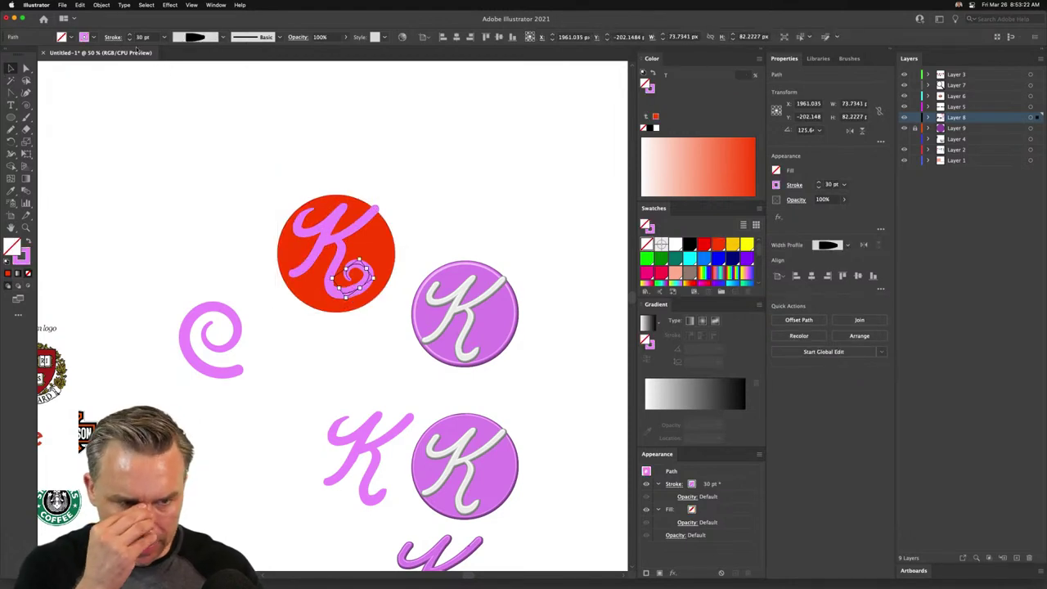
{"action": "left_click", "coordinate": [95, 5]}
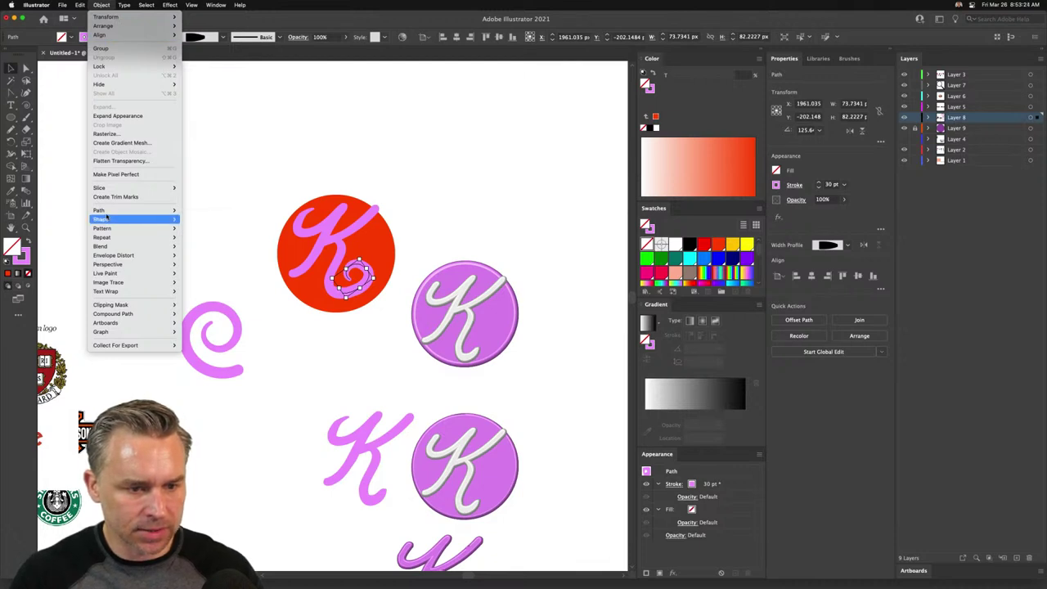
{"action": "mouse_move", "coordinate": [106, 217]}
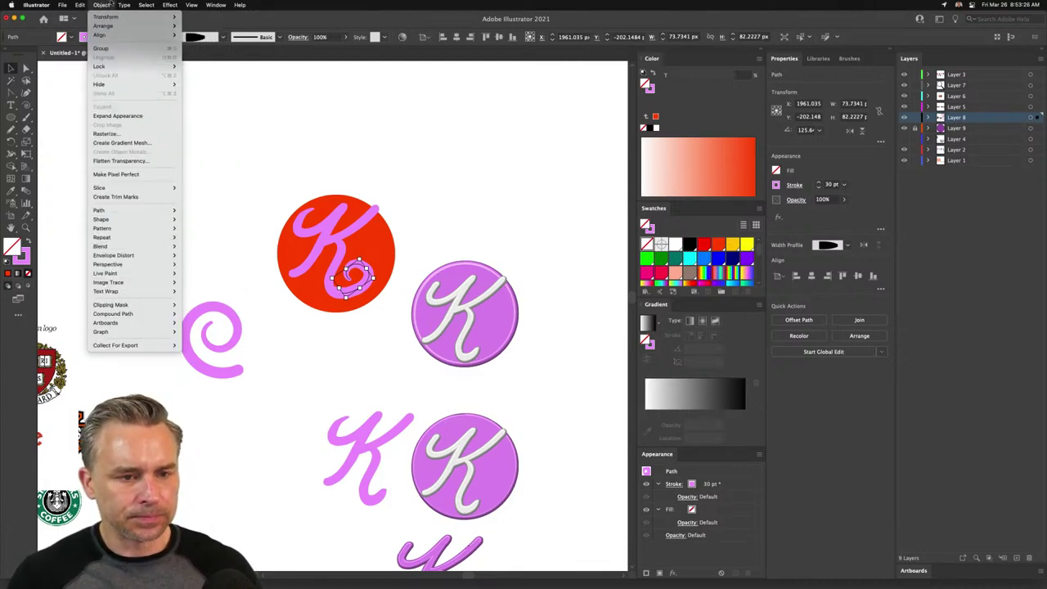
{"action": "left_click", "coordinate": [116, 115]}
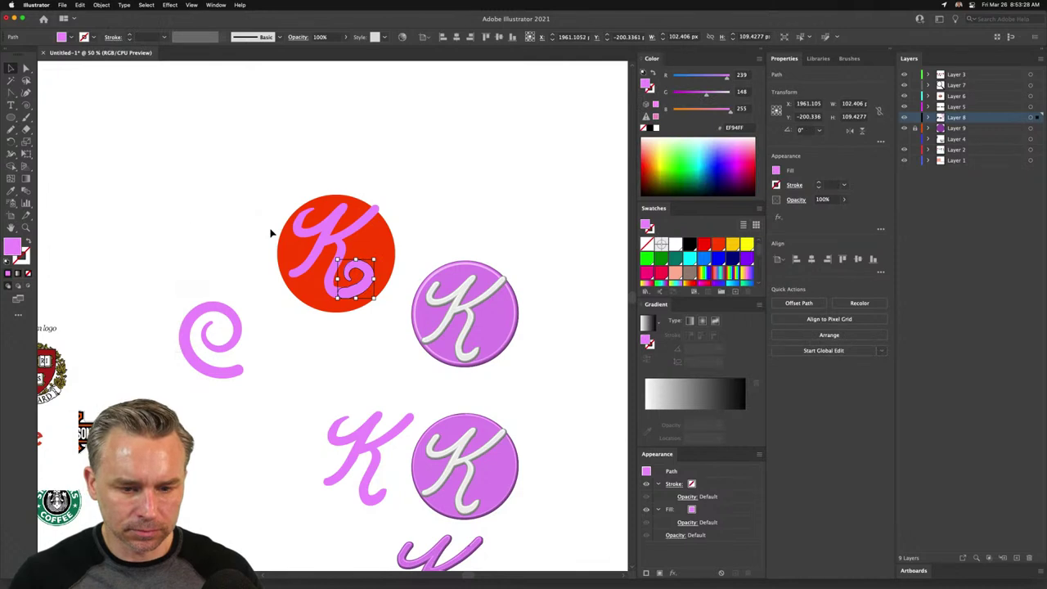
{"action": "left_click", "coordinate": [317, 248], "text": "shift"}
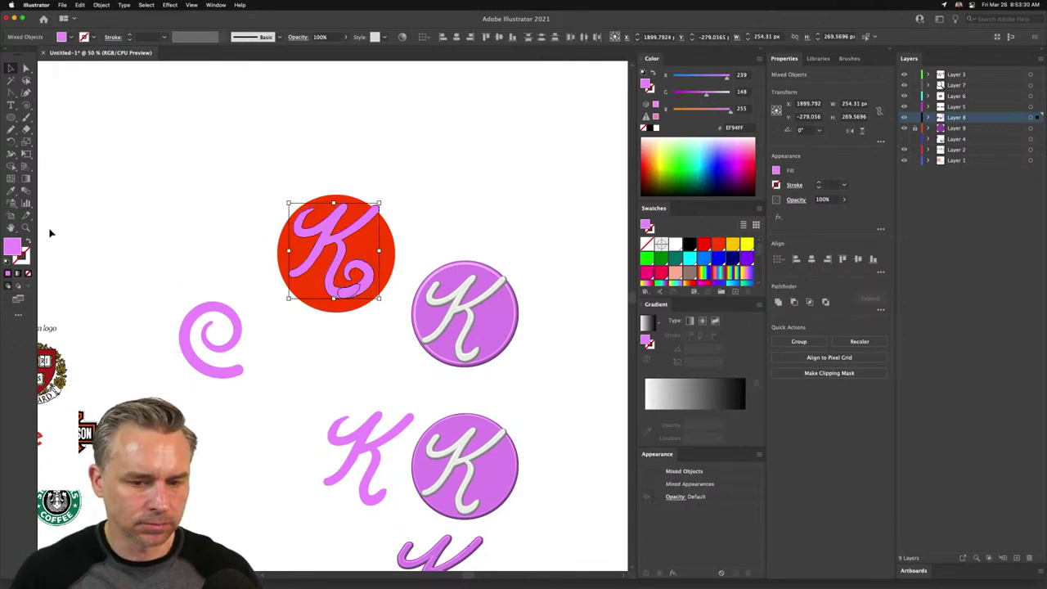
{"action": "left_click", "coordinate": [778, 302]}
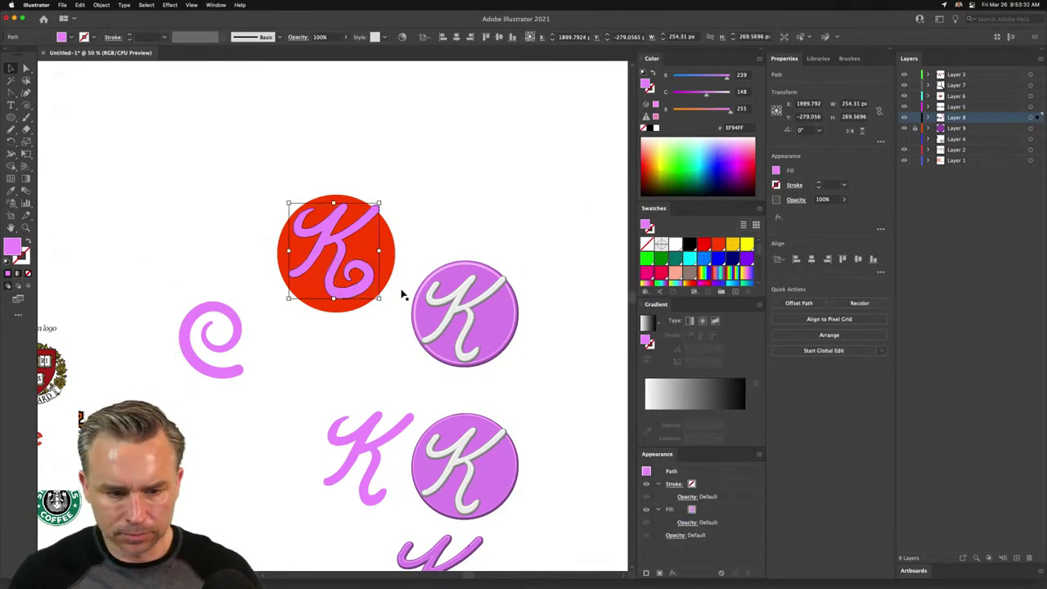
{"action": "left_click", "coordinate": [274, 159]}
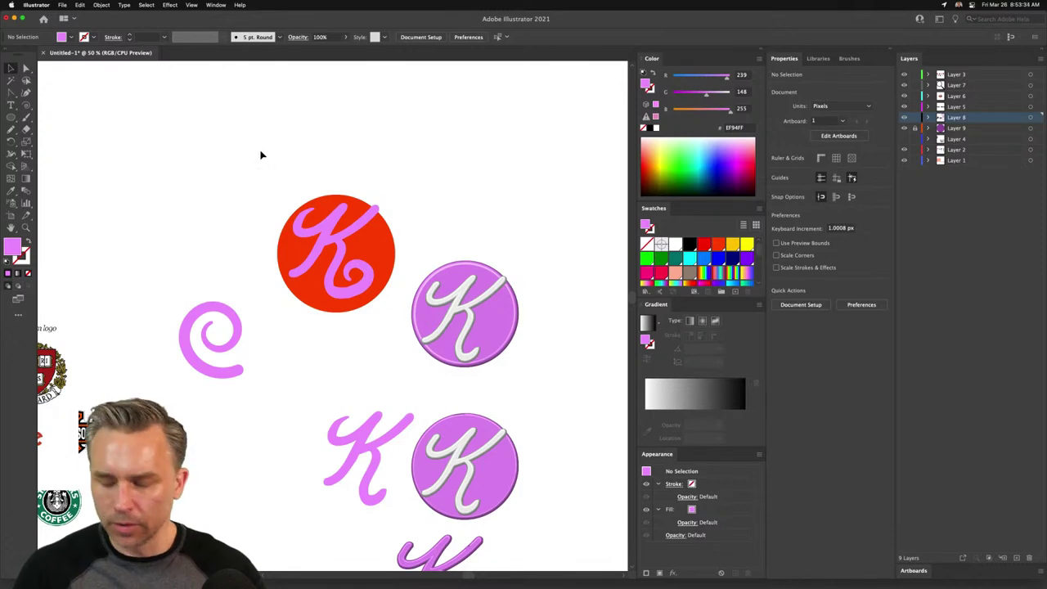
- Fill the united K on the orange-red circle with the golden yellow swatch (C=0 M=35 Y=85 K=0)
{"action": "scroll", "coordinate": [262, 155], "scroll_direction": "up", "scroll_amount": 3}
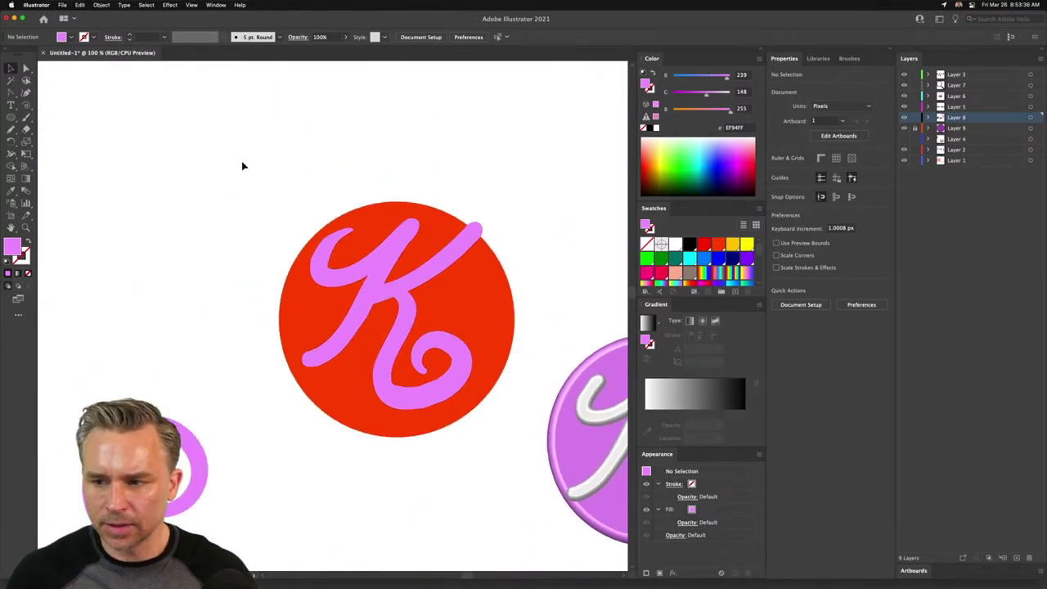
{"action": "left_click_drag", "start_coordinate": [242, 166], "coordinate": [455, 364]}
{"action": "left_click", "coordinate": [460, 181]}
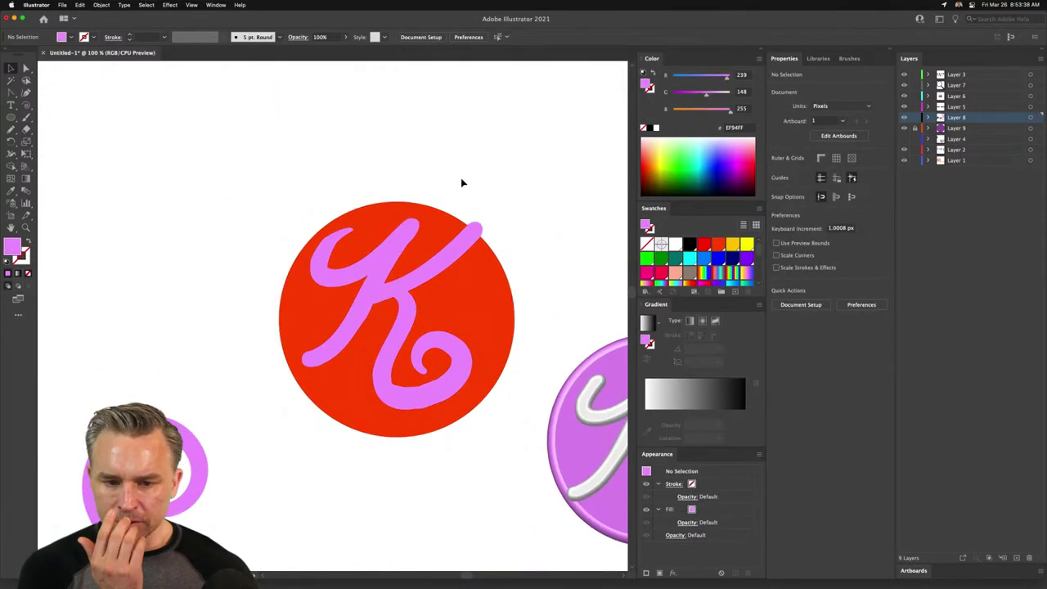
{"action": "left_click", "coordinate": [462, 250]}
{"action": "left_click", "coordinate": [733, 245]}
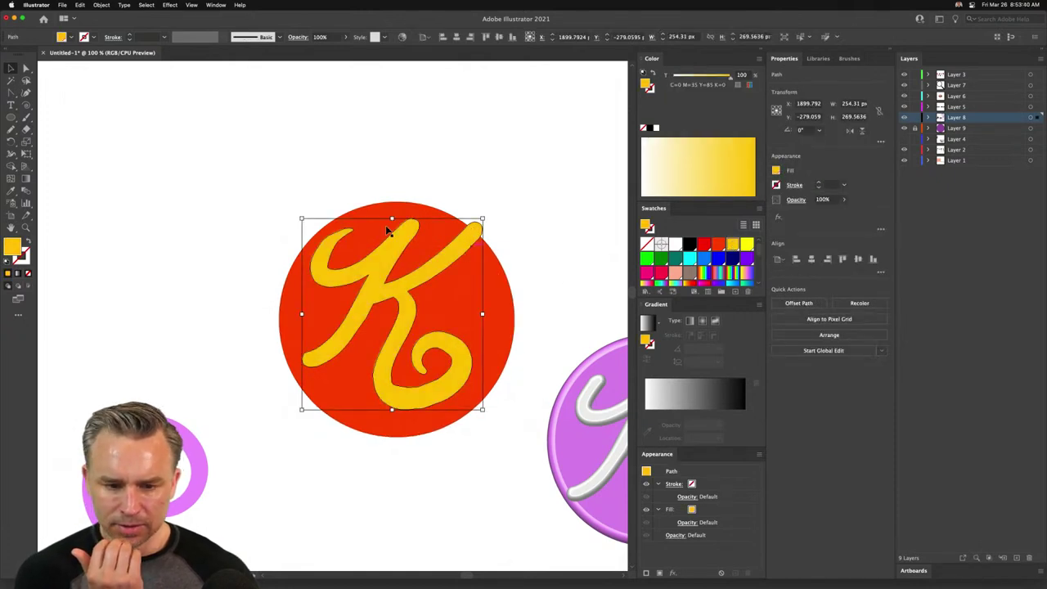
{"action": "left_click", "coordinate": [269, 166]}
{"action": "left_click_drag", "start_coordinate": [269, 166], "coordinate": [456, 346]}
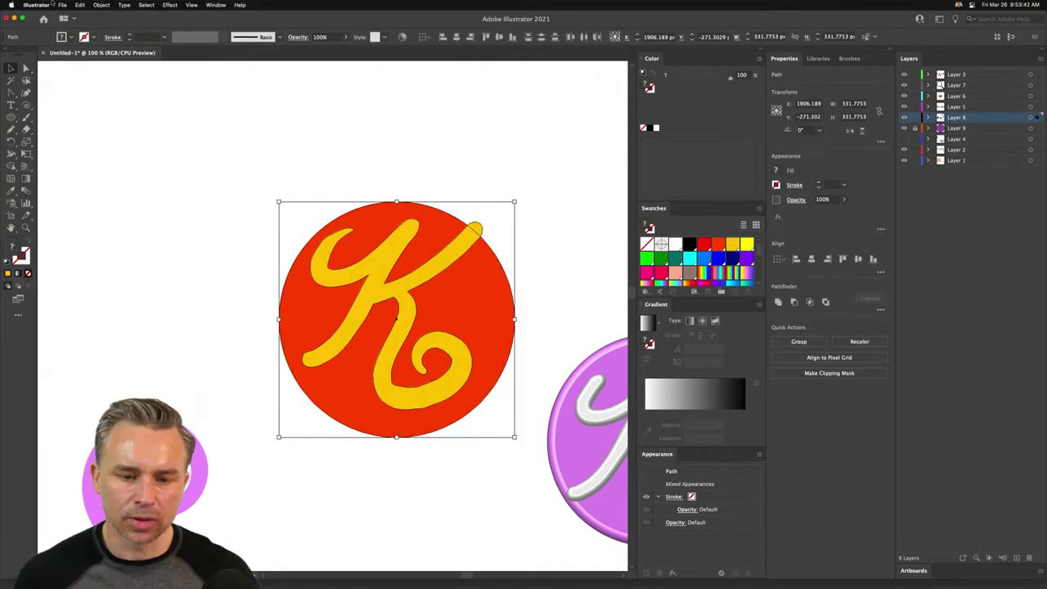
{"action": "left_click", "coordinate": [79, 4]}
{"action": "mouse_move", "coordinate": [98, 156]}
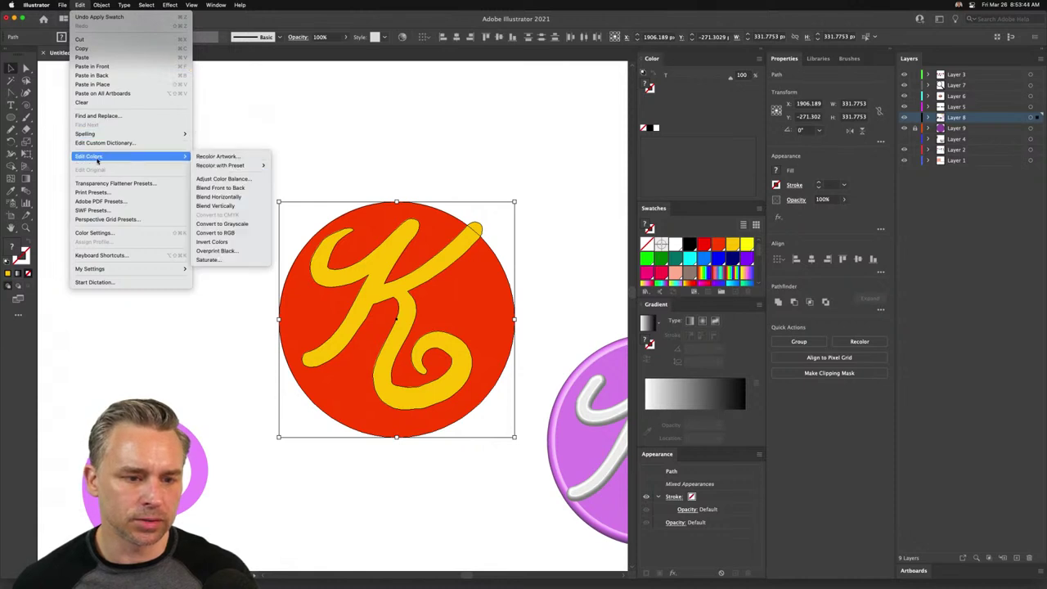
{"action": "left_click", "coordinate": [217, 157]}
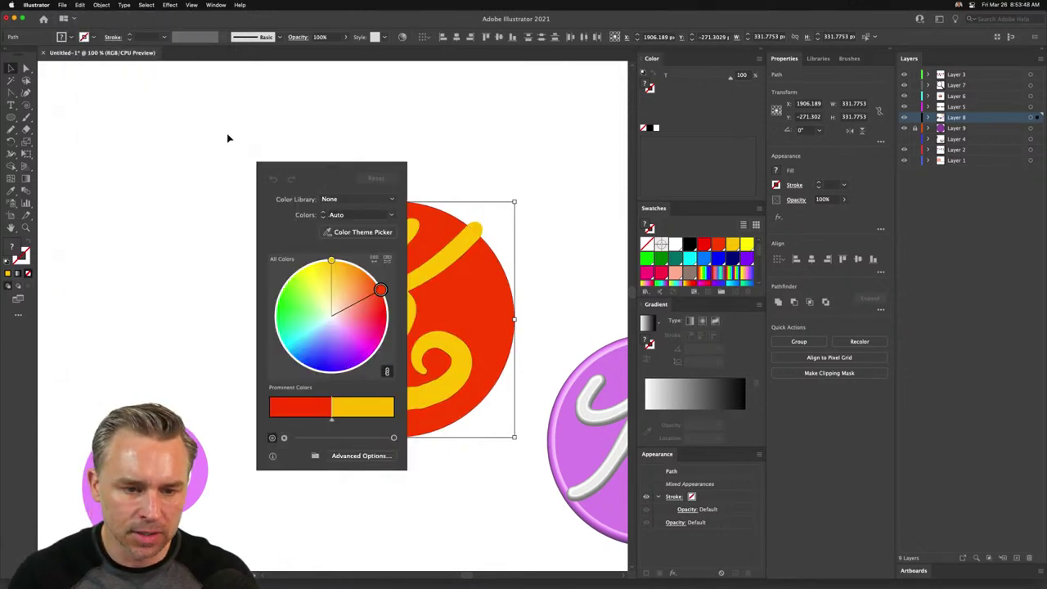
{"action": "left_click", "coordinate": [229, 139]}
- Switch to Chrome, view the Instagram post with the pink "80" cookie and capture part of its photo as a screenshot
{"action": "left_click", "coordinate": [534, 577]}
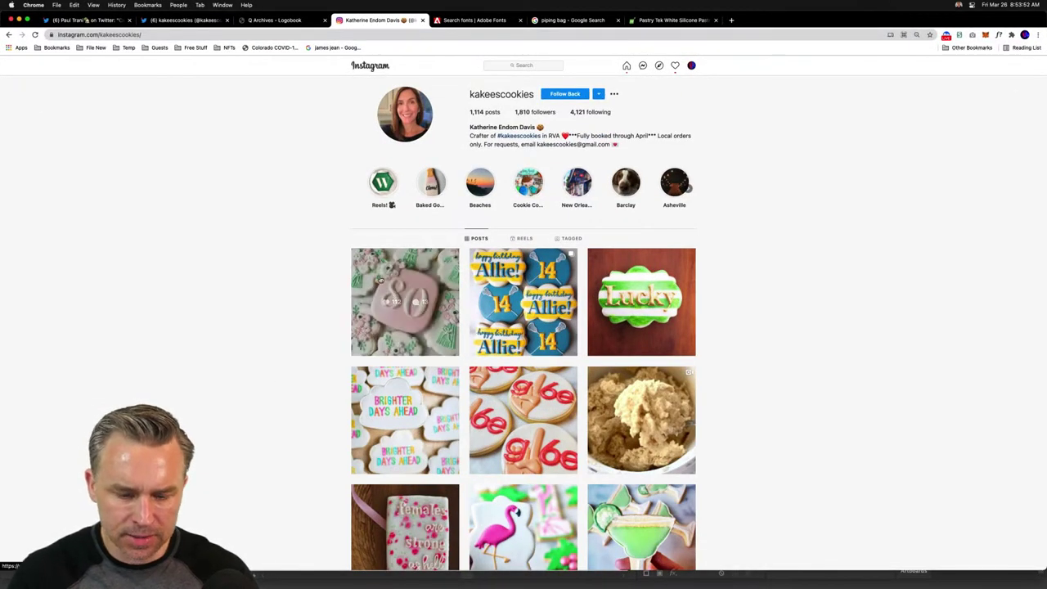
{"action": "left_click", "coordinate": [401, 343]}
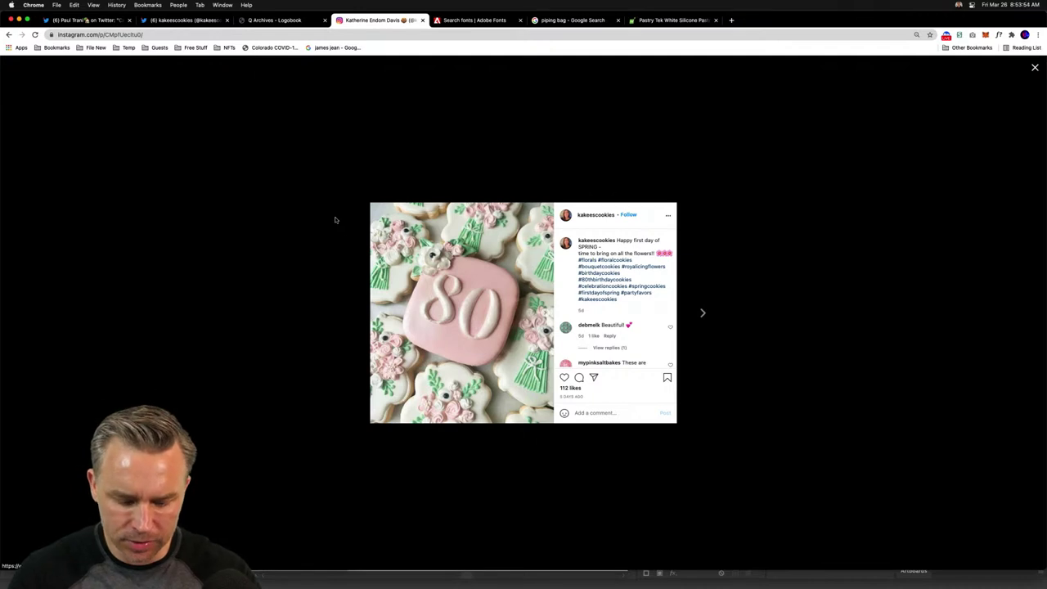
{"action": "key", "text": "super+shift+4"}
{"action": "left_click_drag", "start_coordinate": [371, 203], "coordinate": [501, 333]}
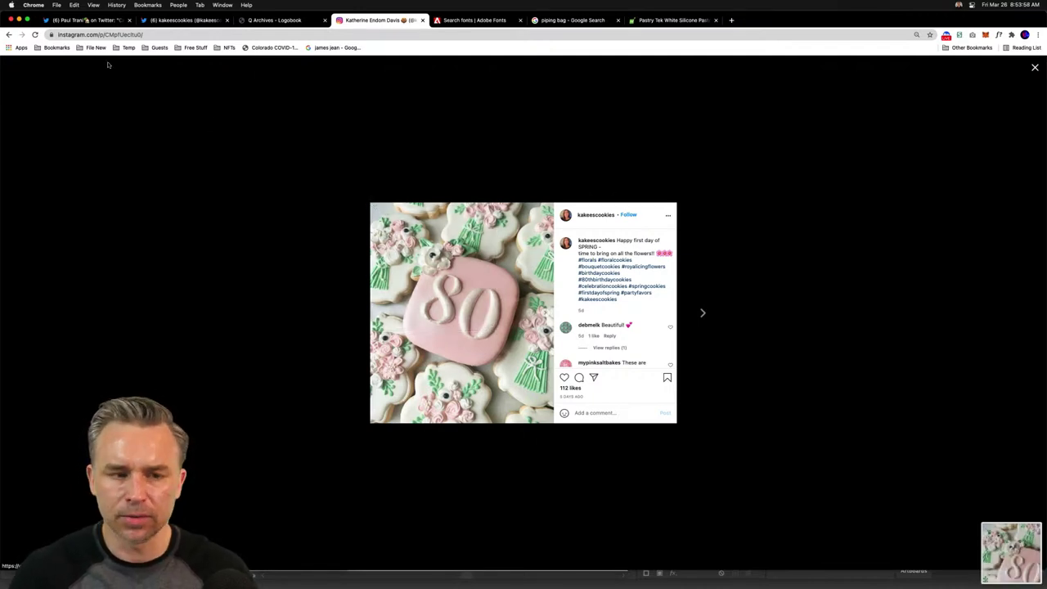
- Bring the cookie screenshot into the Illustrator document and place it above the K badge at about X 1906, Y -715 px
{"action": "left_click", "coordinate": [19, 18]}
{"action": "left_click_drag", "start_coordinate": [1011, 553], "coordinate": [186, 130]}
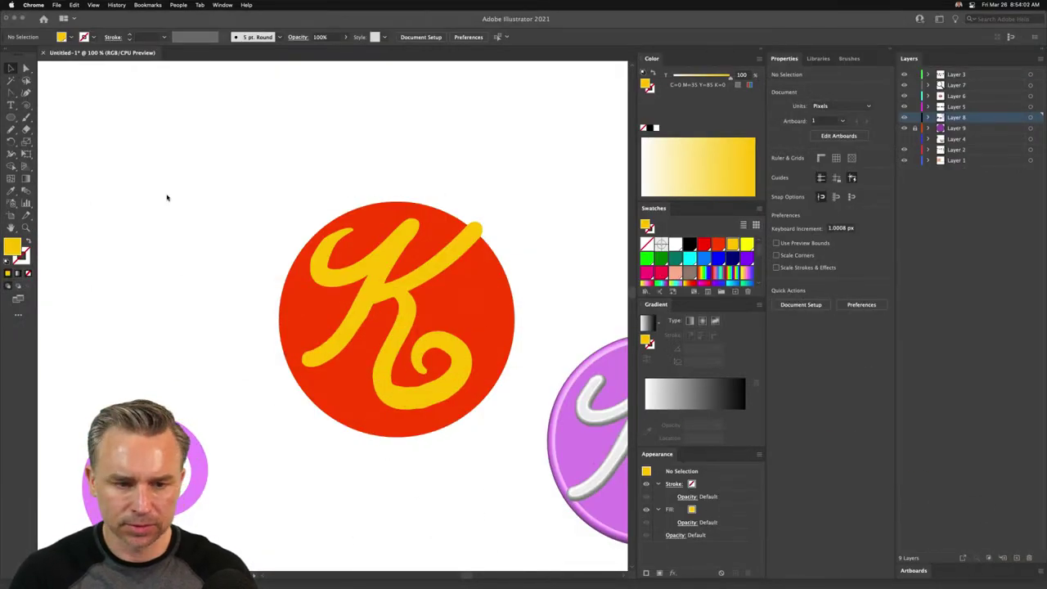
{"action": "left_click", "coordinate": [218, 242]}
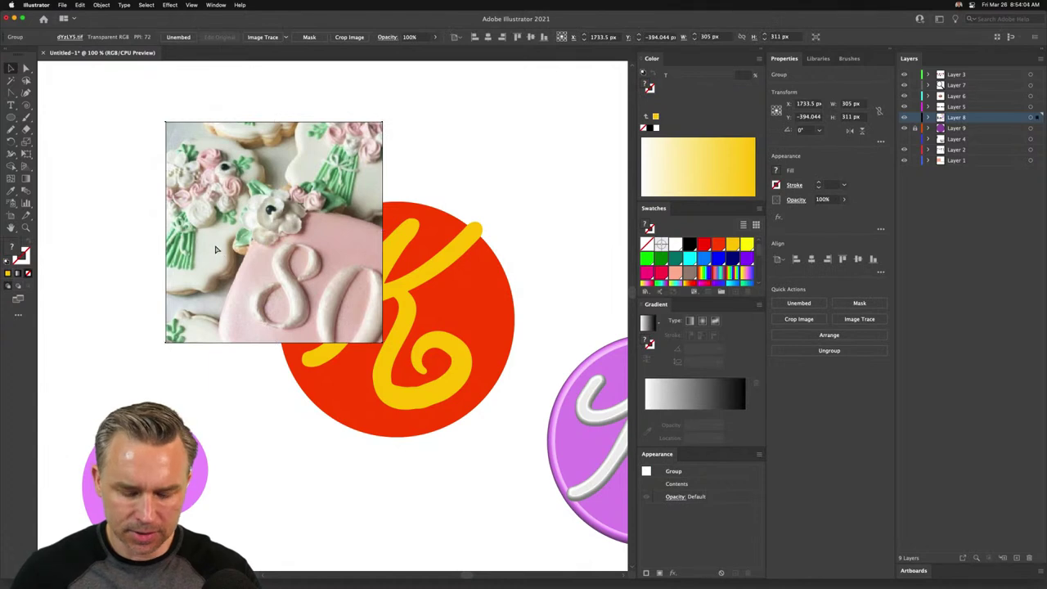
{"action": "key", "text": "super+minus"}
{"action": "key", "text": "super+minus"}
{"action": "left_click_drag", "start_coordinate": [317, 329], "coordinate": [378, 218]}
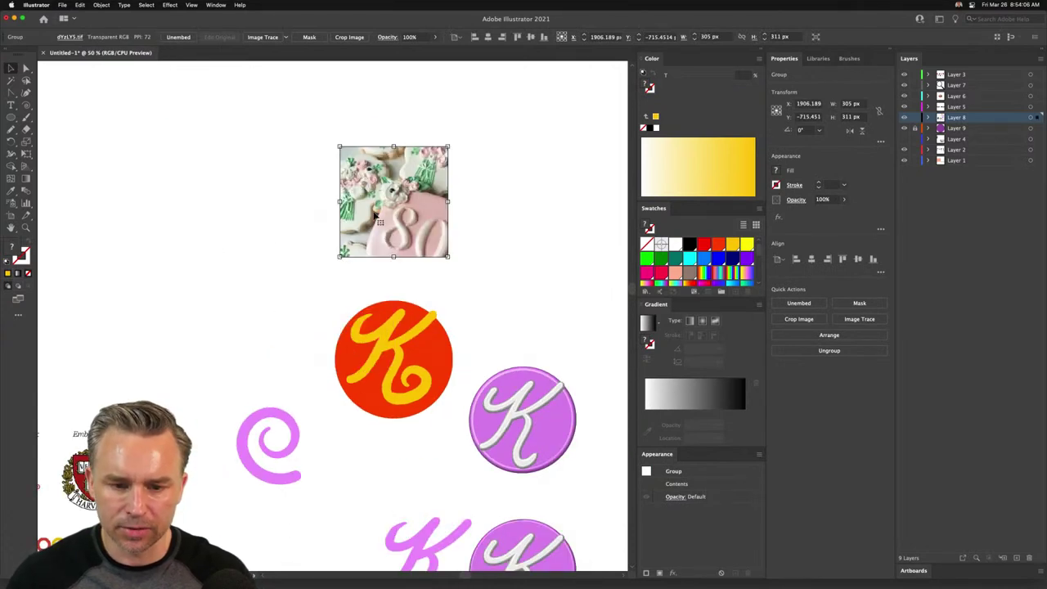
- Recolor the red circle and yellow K with Recolor Artwork, sampling the cookie photo through the Color Theme Picker
{"action": "left_click", "coordinate": [411, 397]}
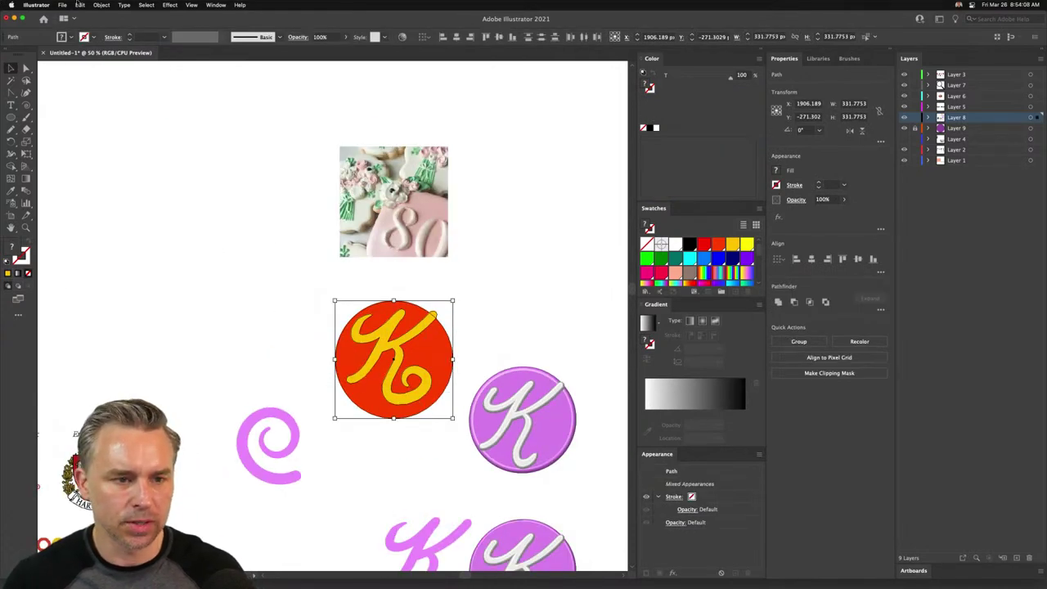
{"action": "left_click", "coordinate": [80, 5]}
{"action": "mouse_move", "coordinate": [93, 157]}
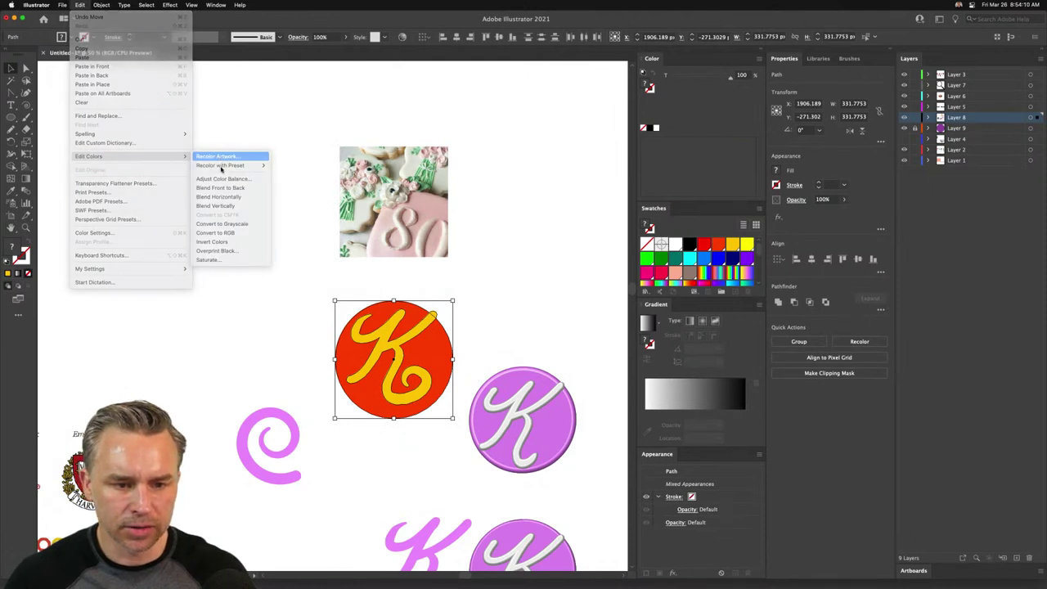
{"action": "left_click", "coordinate": [218, 157]}
{"action": "left_click_drag", "start_coordinate": [302, 167], "coordinate": [151, 147]}
{"action": "left_click", "coordinate": [206, 210]}
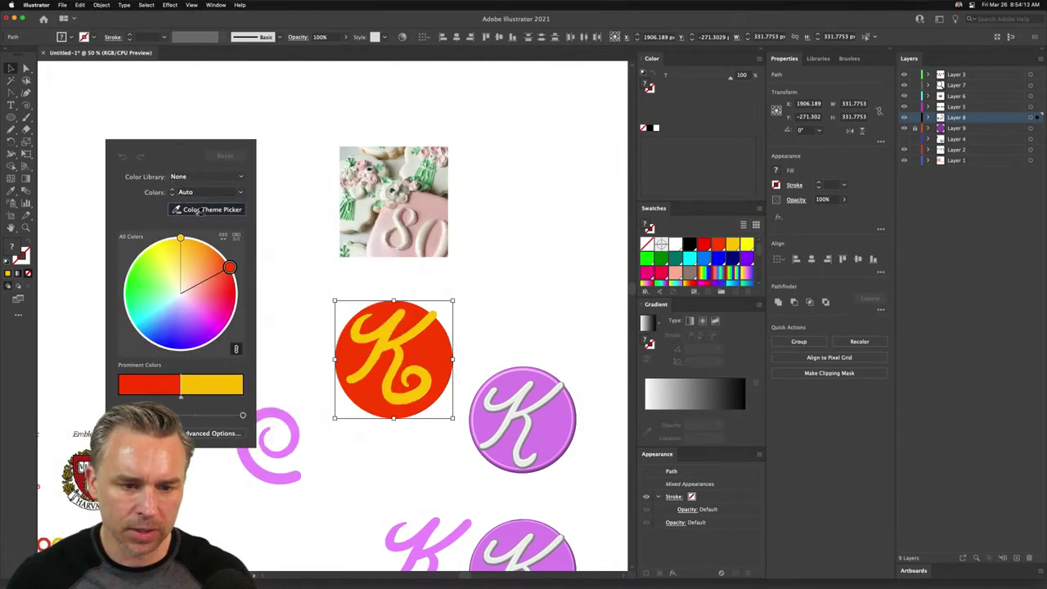
{"action": "left_click", "coordinate": [364, 163]}
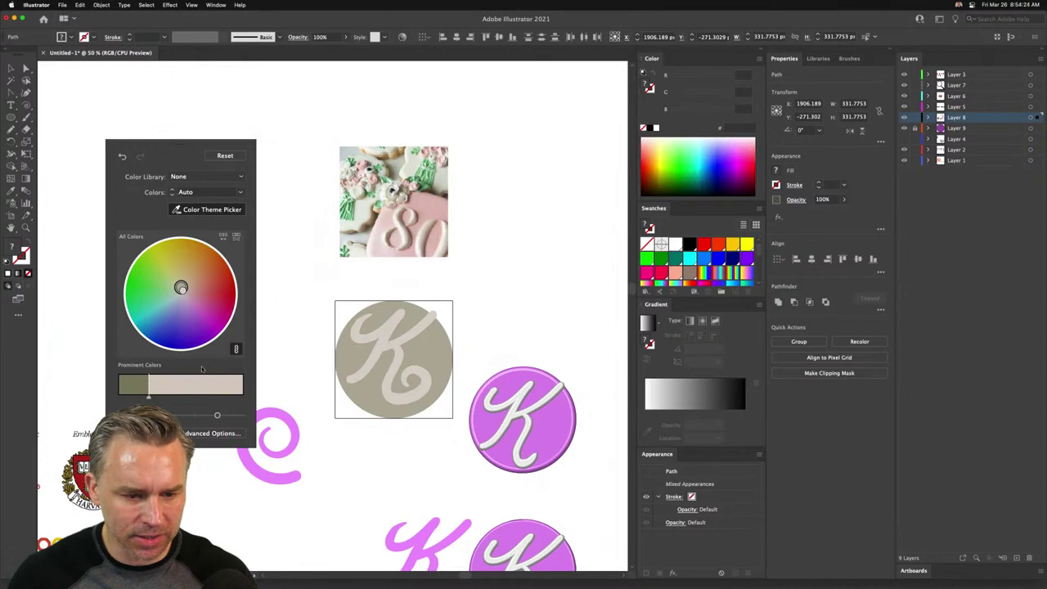
- Change the circle to a raspberry tone in the advanced recolor options, with hue about 344°, saturation about 48% and brightness 71%
{"action": "left_click", "coordinate": [233, 433]}
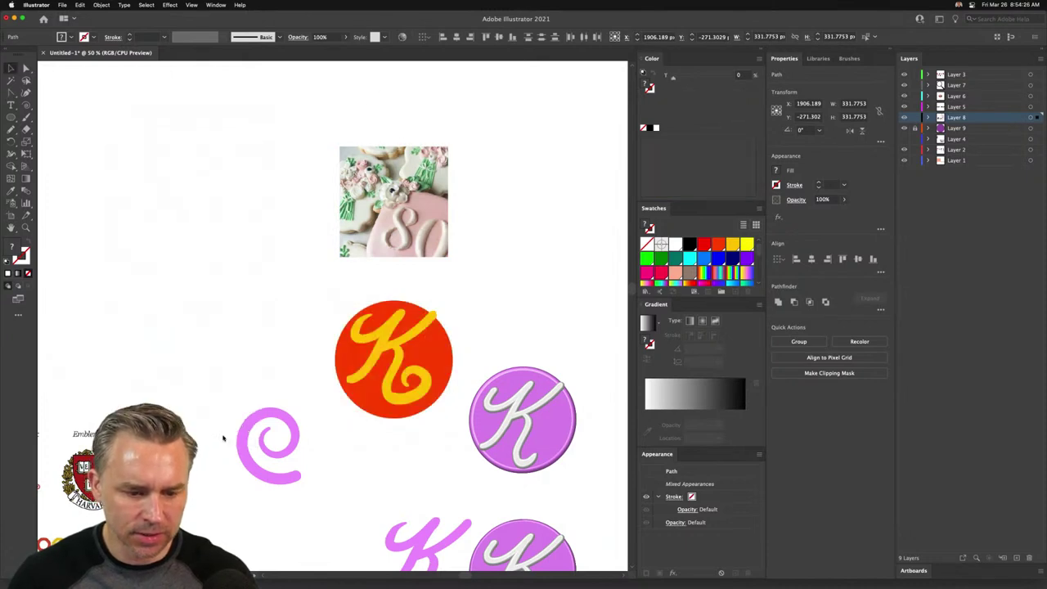
{"action": "left_click_drag", "start_coordinate": [564, 110], "coordinate": [737, 147]}
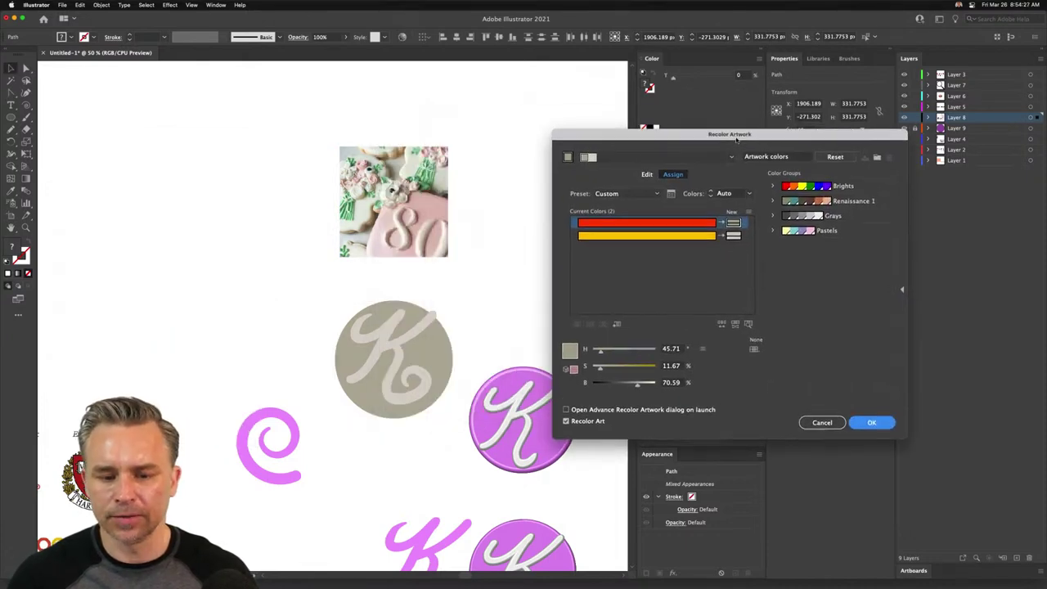
{"action": "left_click", "coordinate": [644, 179]}
{"action": "left_click_drag", "start_coordinate": [663, 248], "coordinate": [674, 252]}
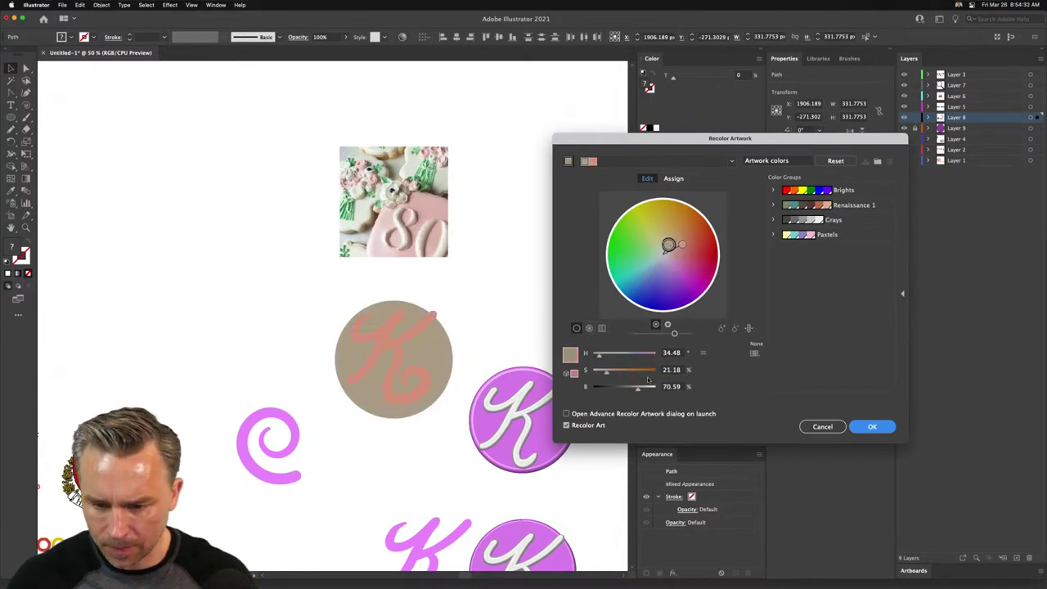
{"action": "left_click_drag", "start_coordinate": [652, 390], "coordinate": [638, 388]}
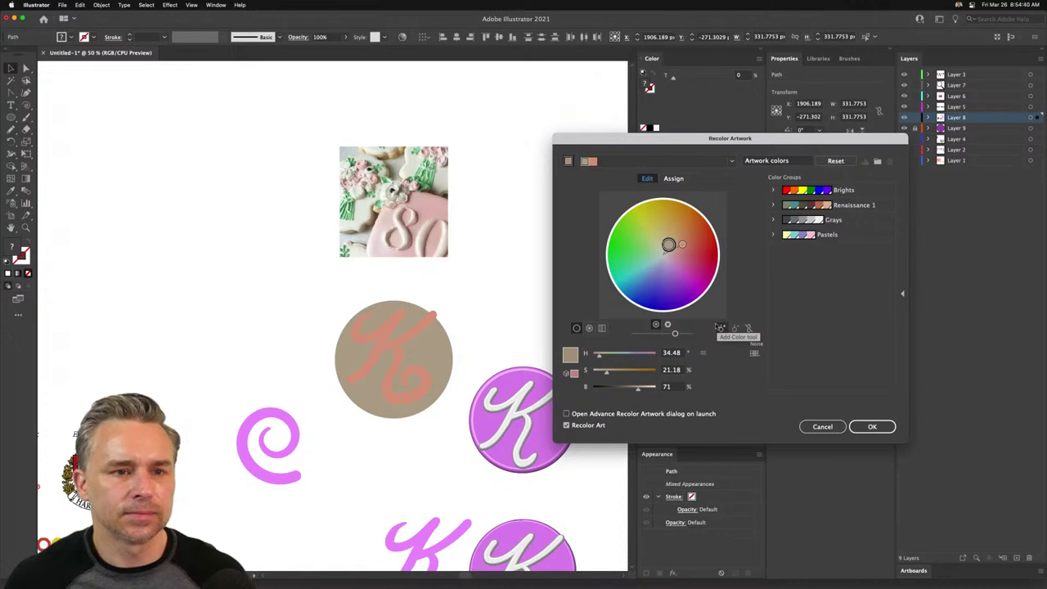
{"action": "left_click_drag", "start_coordinate": [668, 244], "coordinate": [689, 260]}
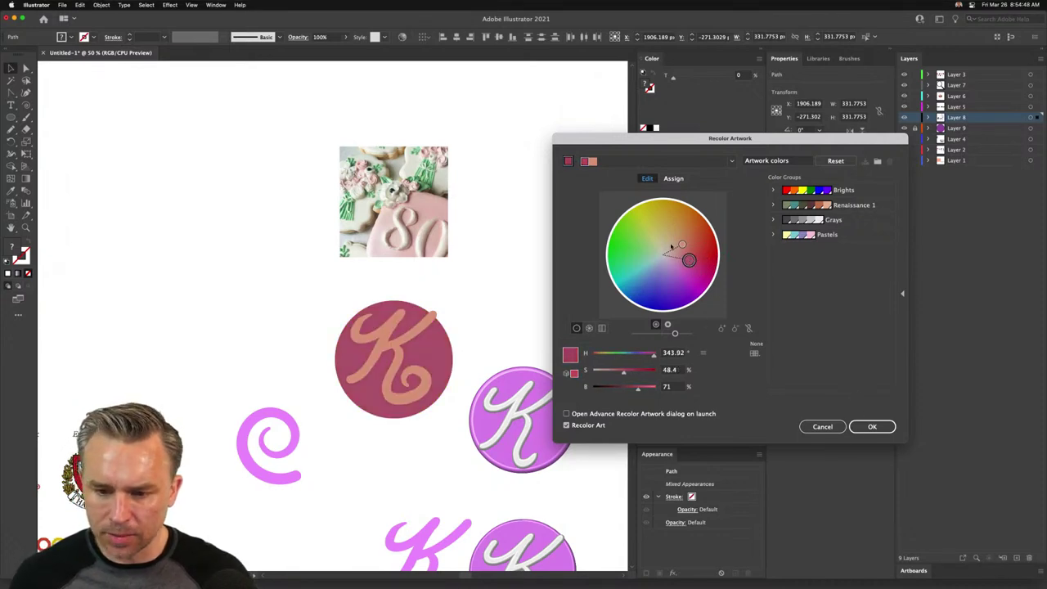
- Set the K to peach with hue about 16°, saturation 28% and brightness 95%, raise the circle's brightness to 81% and apply the recoloring
{"action": "left_click", "coordinate": [682, 244]}
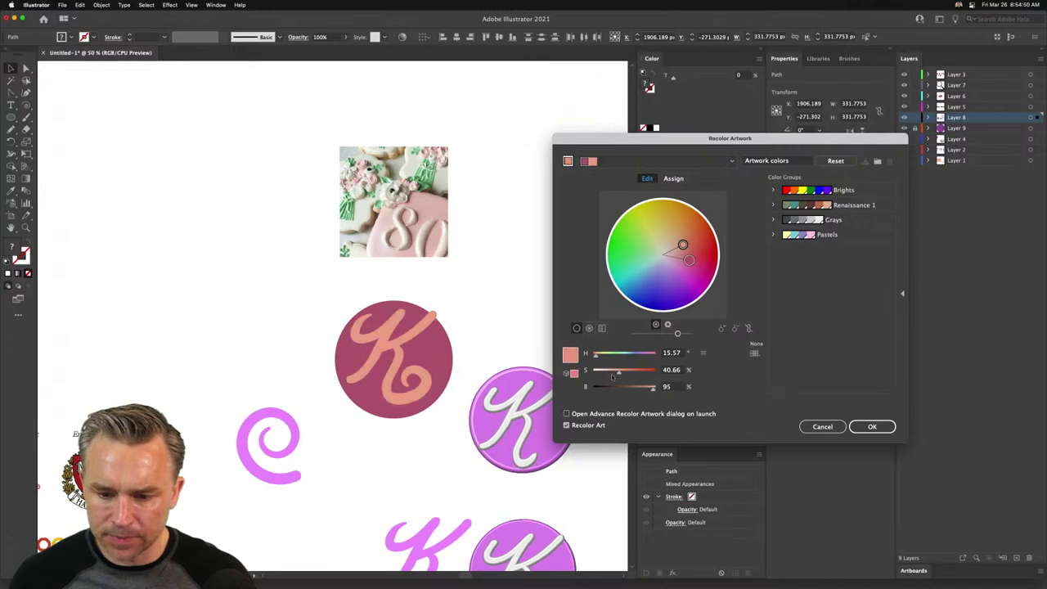
{"action": "left_click_drag", "start_coordinate": [612, 376], "coordinate": [609, 373]}
{"action": "left_click", "coordinate": [689, 261]}
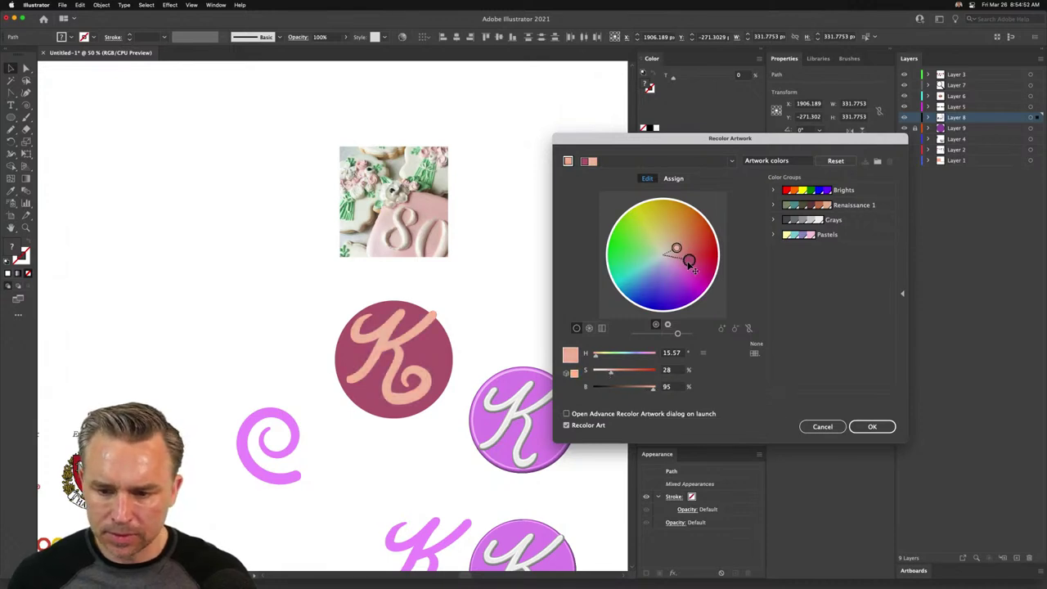
{"action": "left_click_drag", "start_coordinate": [639, 388], "coordinate": [645, 388]}
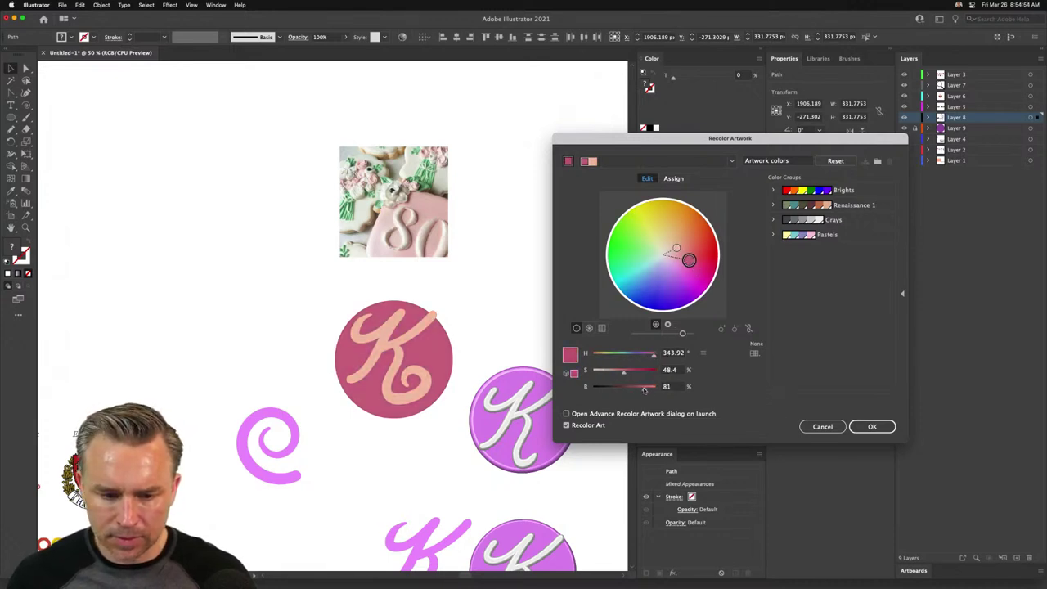
{"action": "left_click", "coordinate": [872, 426]}
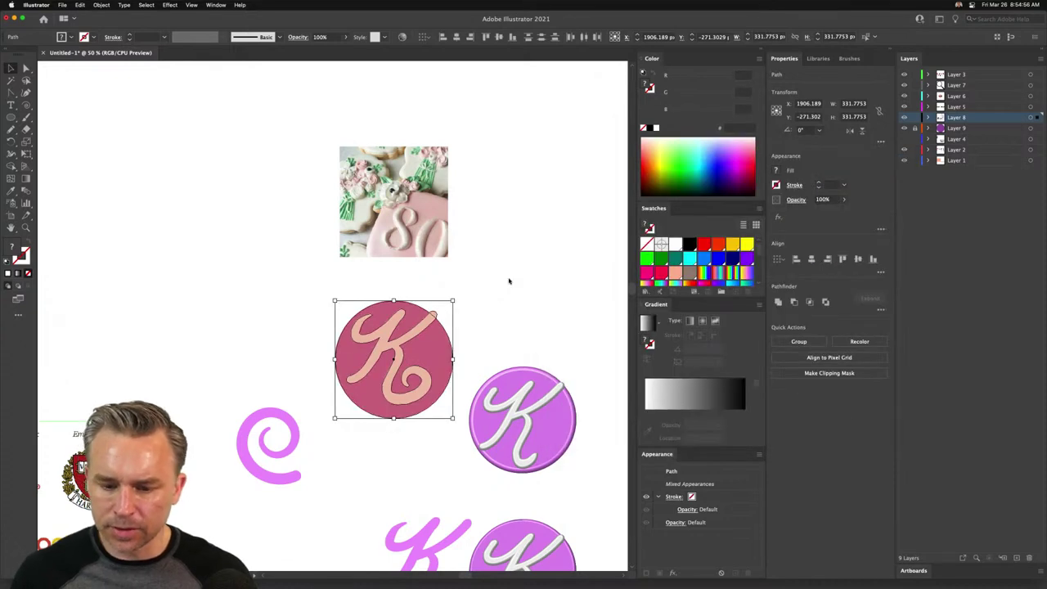
{"action": "left_click", "coordinate": [312, 332]}
{"action": "key", "text": "super+equal"}
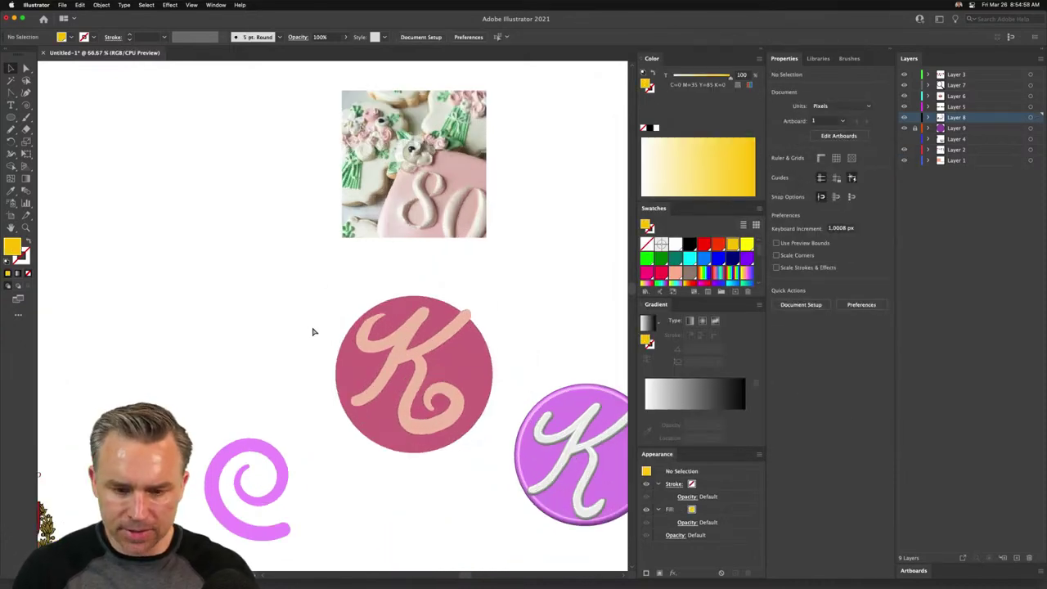
{"action": "scroll", "coordinate": [301, 324], "scroll_direction": "right", "scroll_amount": 5}
{"action": "scroll", "coordinate": [301, 324], "scroll_direction": "down", "scroll_amount": 3}
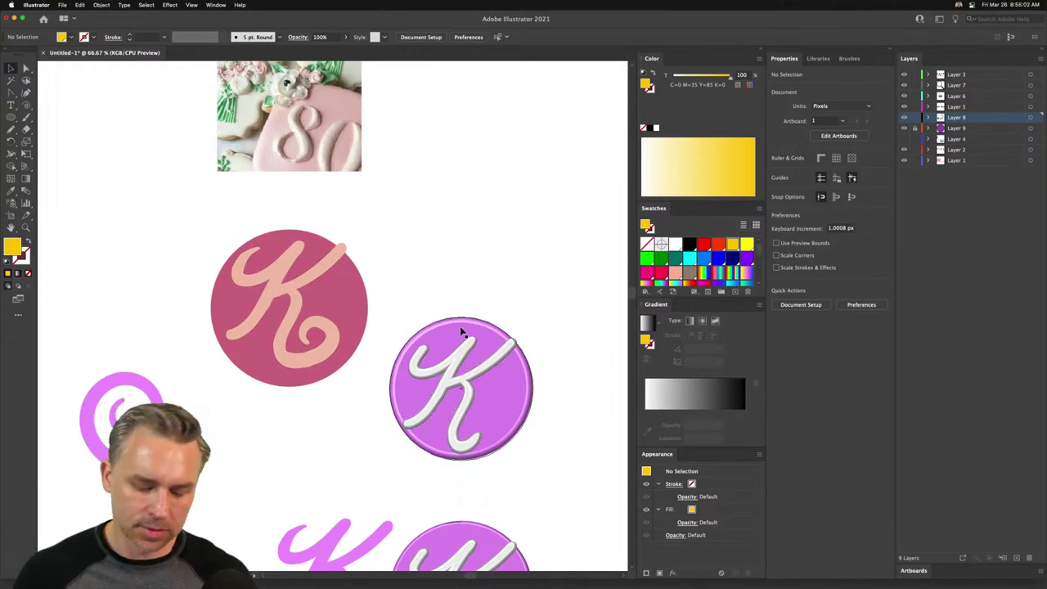
{"action": "scroll", "coordinate": [462, 331], "scroll_direction": "up", "scroll_amount": 5}
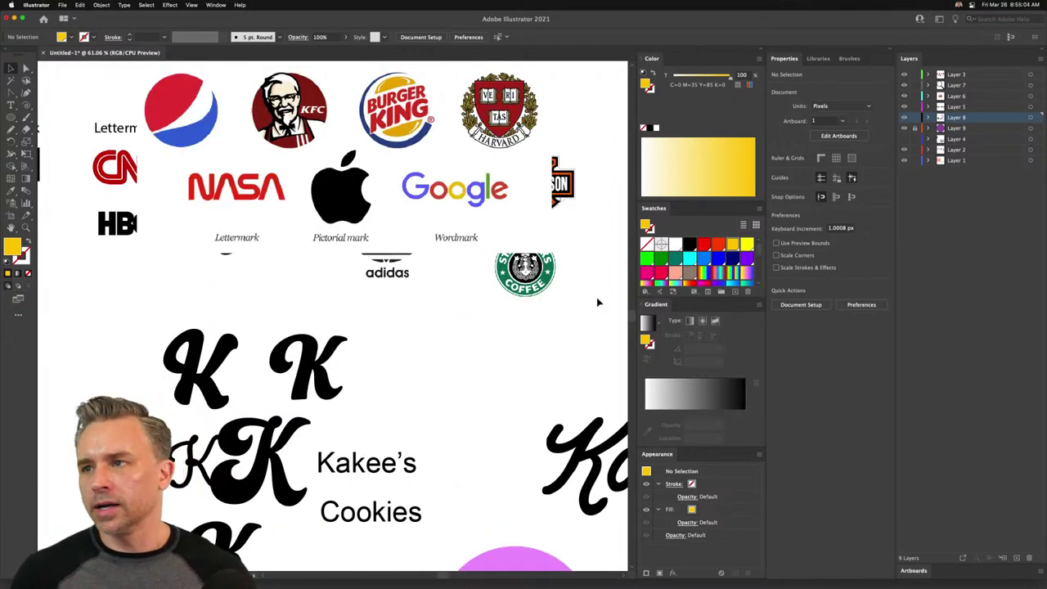
- Collapse the color panels and move the logo-types reference image above the Uber, CNN and Nike examples, at about X 657, Y -518 px
{"action": "left_click", "coordinate": [760, 54]}
{"action": "key", "text": "super+minus"}
{"action": "key", "text": "super+minus"}
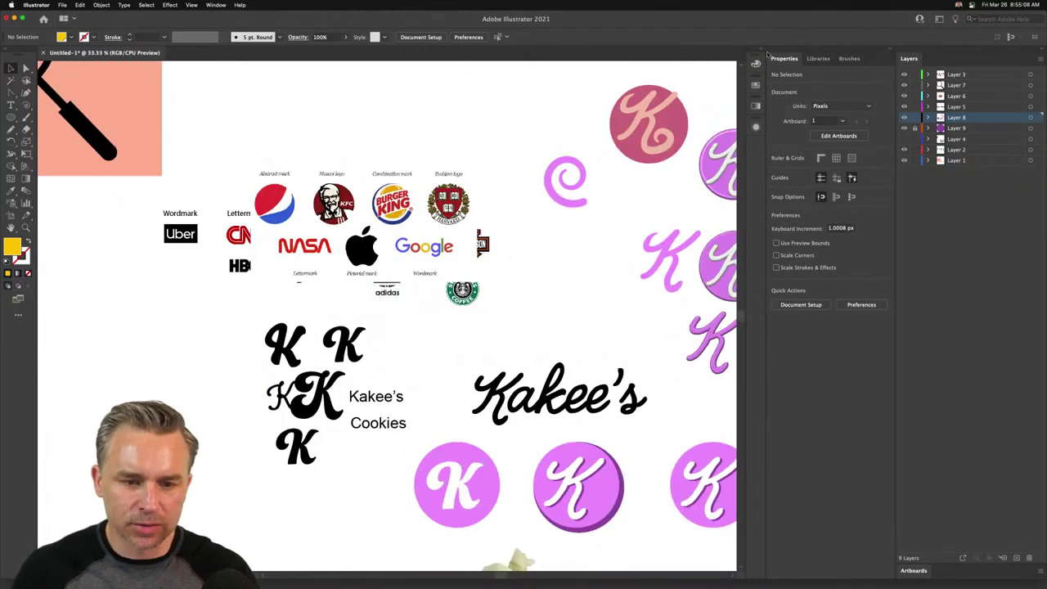
{"action": "left_click", "coordinate": [313, 222]}
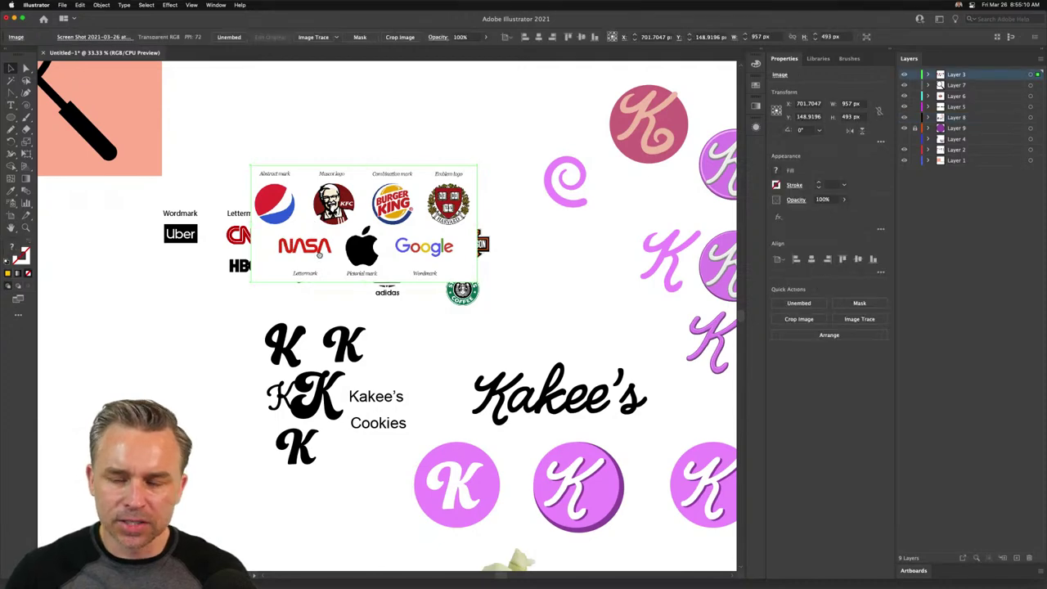
{"action": "left_click_drag", "start_coordinate": [294, 229], "coordinate": [373, 222]}
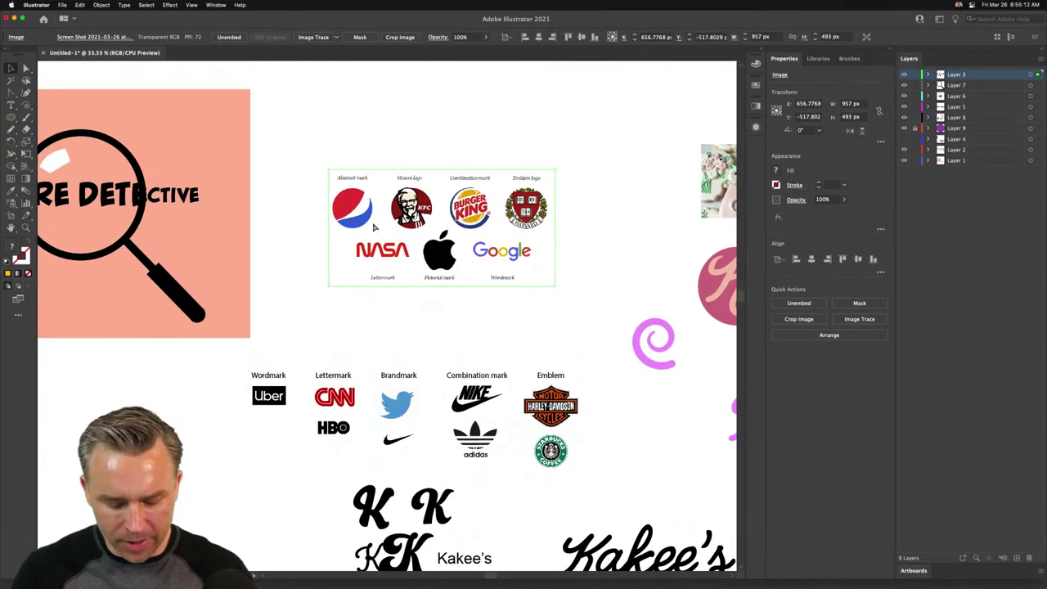
- Collapse the document properties, deselect the logo-types image and examine its seven labelled logo categories at 100% zoom
{"action": "key", "text": "super+plus"}
{"action": "key", "text": "super+plus"}
{"action": "scroll", "coordinate": [373, 227], "scroll_direction": "left", "scroll_amount": 3}
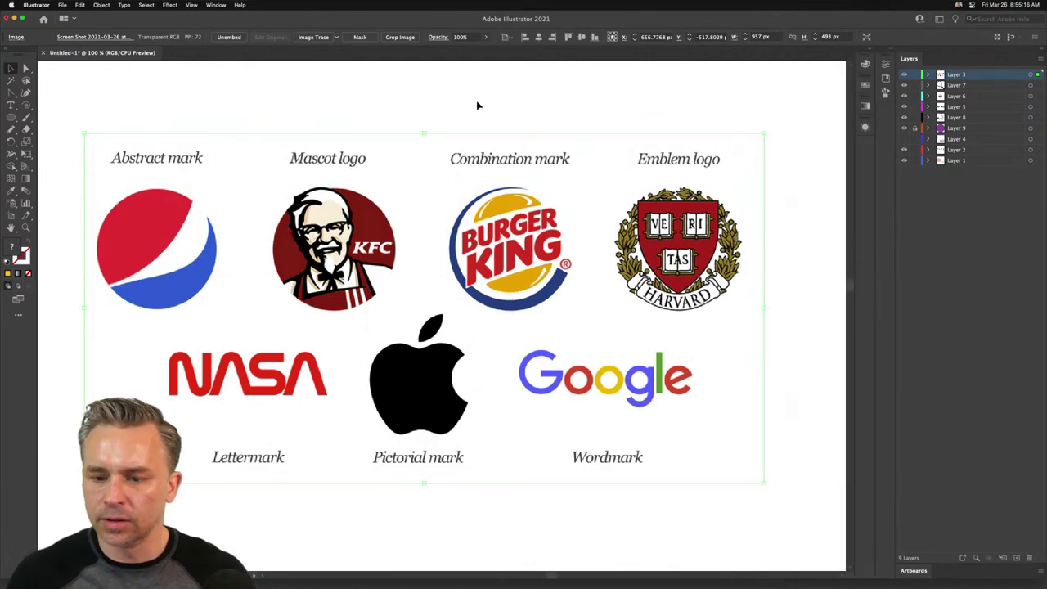
{"action": "left_click", "coordinate": [889, 49]}
{"action": "left_click", "coordinate": [401, 117]}
{"action": "scroll", "coordinate": [401, 117], "scroll_direction": "left", "scroll_amount": 3}
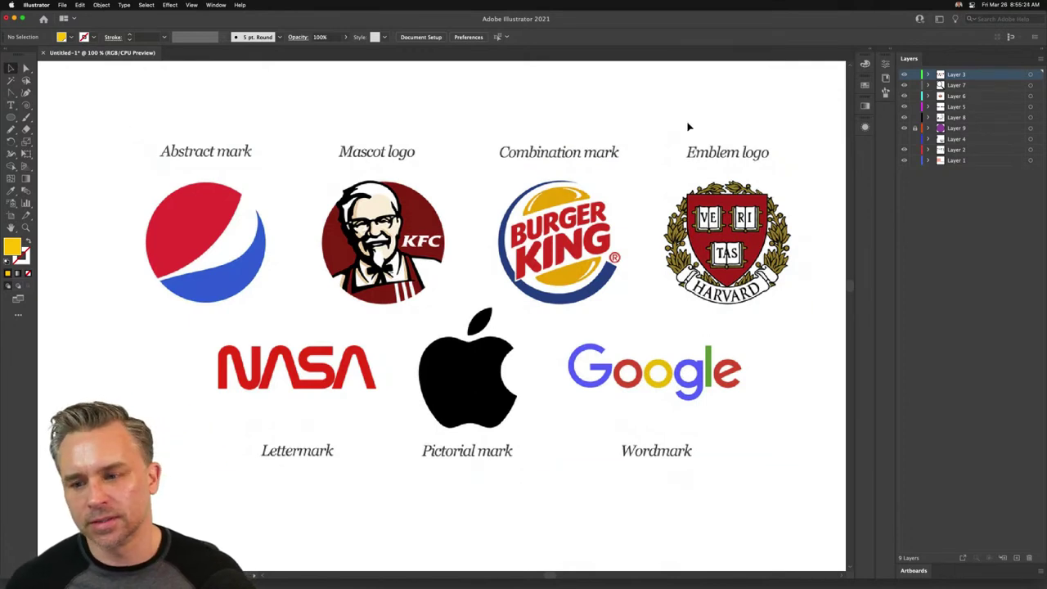
- Hide Layer 3 containing the logo-types image and make Layer 4 visible
{"action": "left_click", "coordinate": [903, 76]}
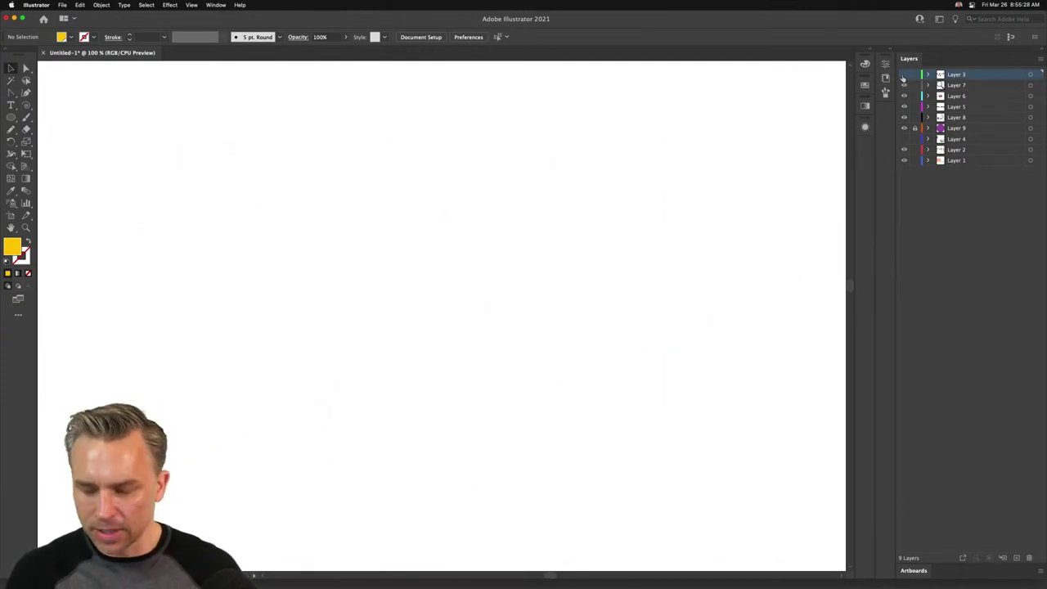
{"action": "left_click", "coordinate": [903, 76]}
{"action": "key", "text": "super+0"}
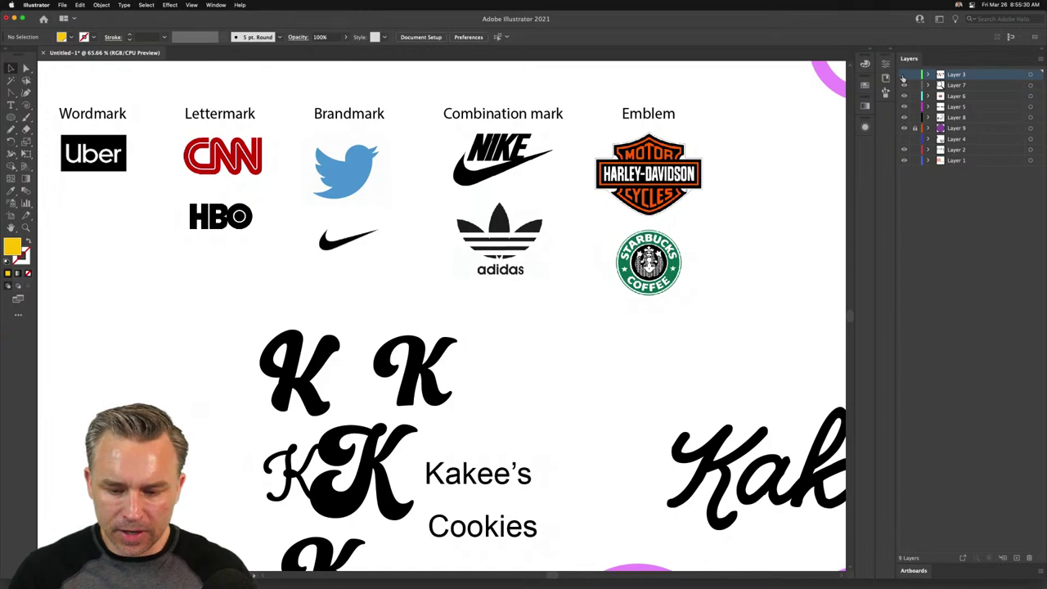
{"action": "key", "text": "super+minus"}
{"action": "key", "text": "super+minus"}
{"action": "key", "text": "super+minus"}
{"action": "key", "text": "super+minus"}
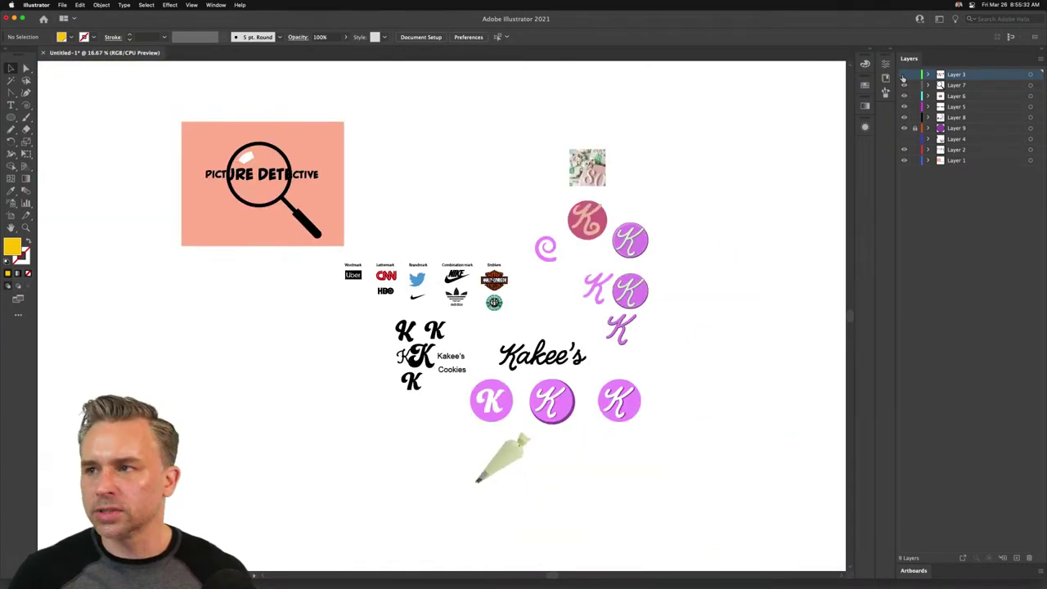
{"action": "key", "text": "super+equal"}
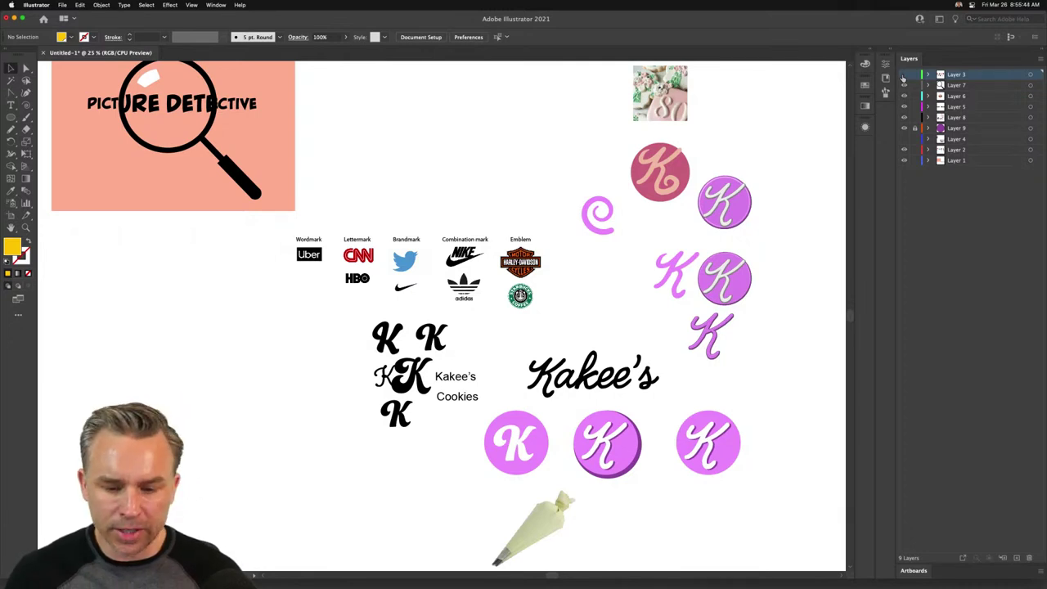
{"action": "left_click", "coordinate": [904, 141]}
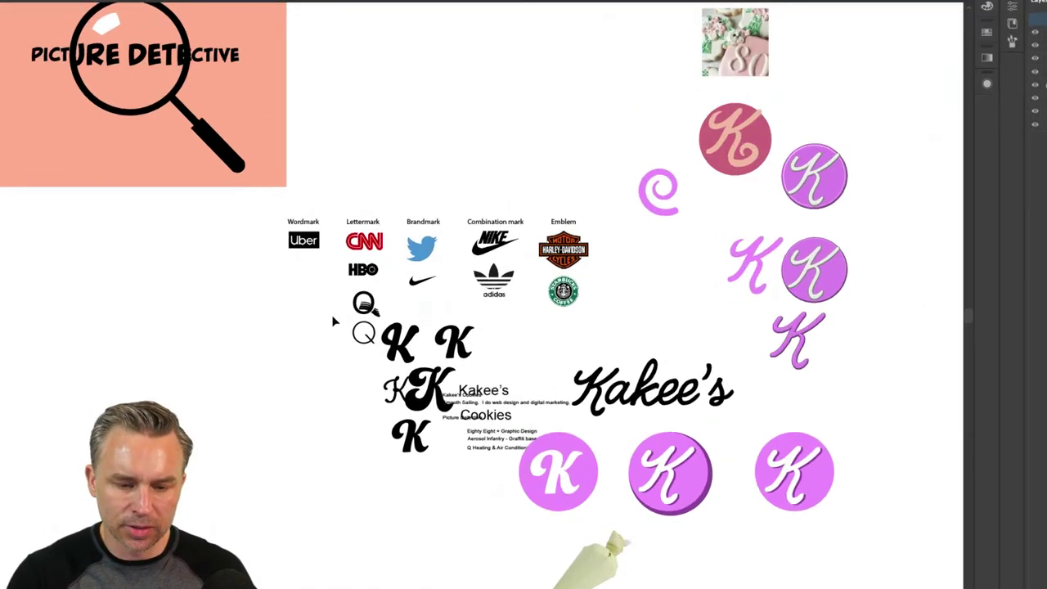